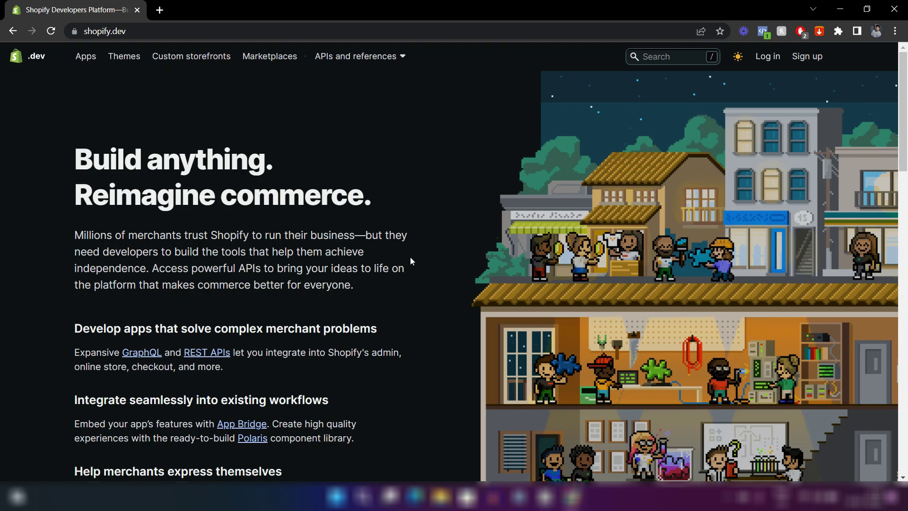
Switch the pricing to Yearly to see the Basic plan's yearly price.
scroll(410, 256, "down", 3)
scroll(410, 258, "up", 3)
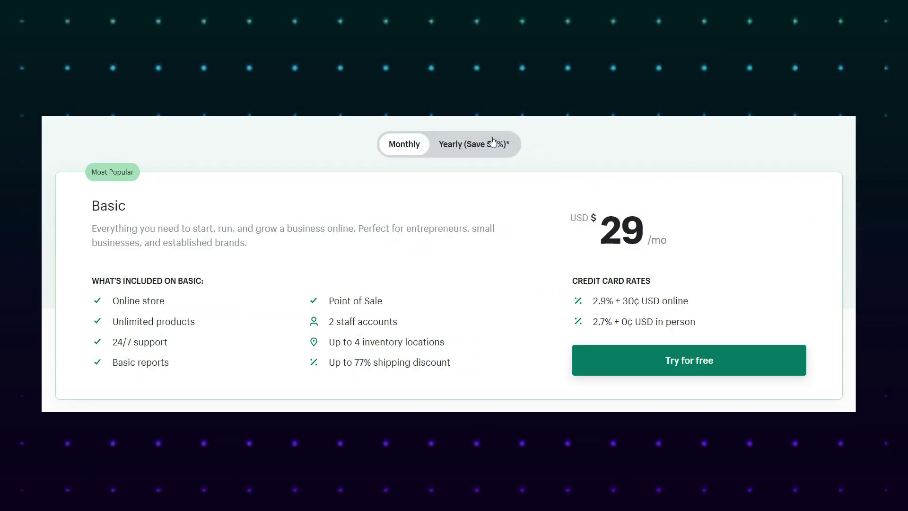
left_click(492, 141)
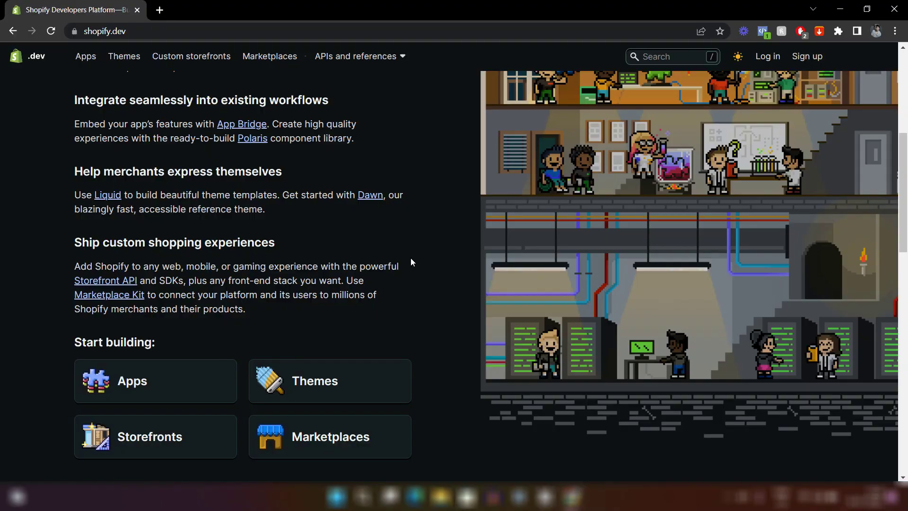
Start the developer sign-up to reach the Shopify Partners signup form.
scroll(412, 261, "down", 3)
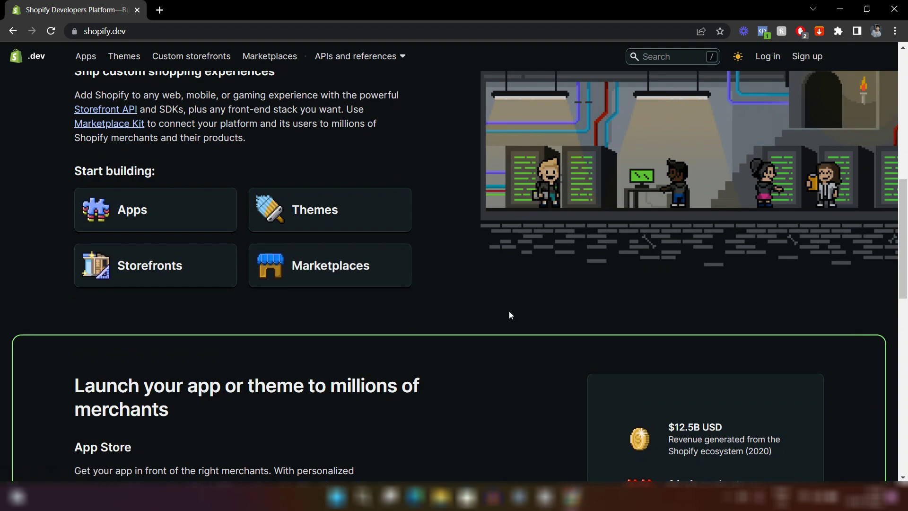
scroll(508, 314, "up", 8)
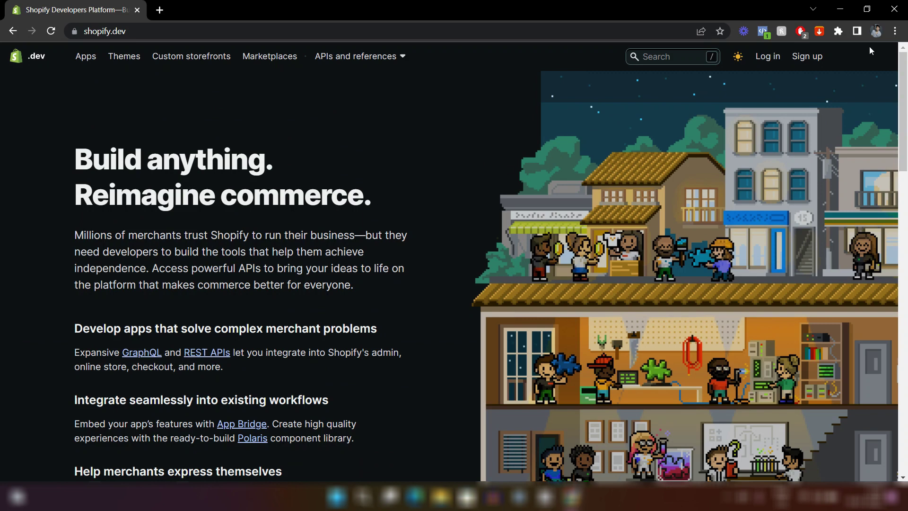
left_click(807, 56)
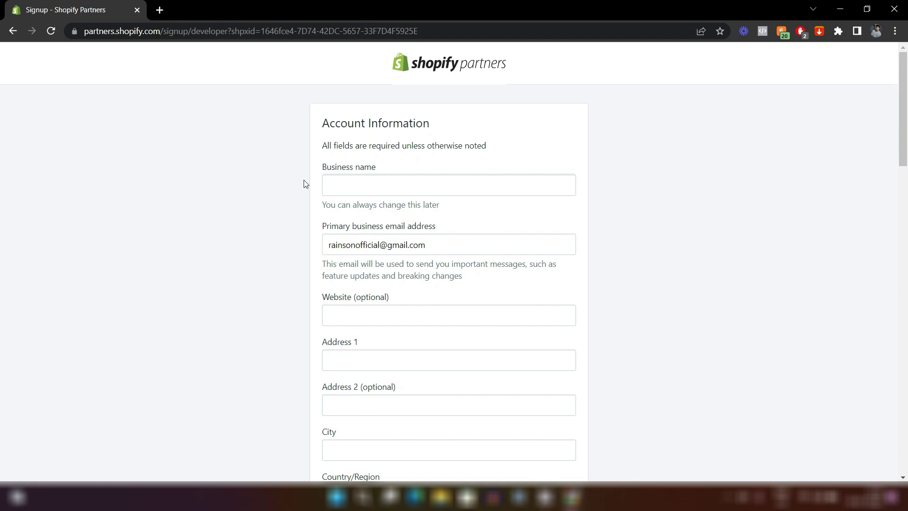
Scroll through the Shopify Partners account signup form.
scroll(425, 361, "down", 20)
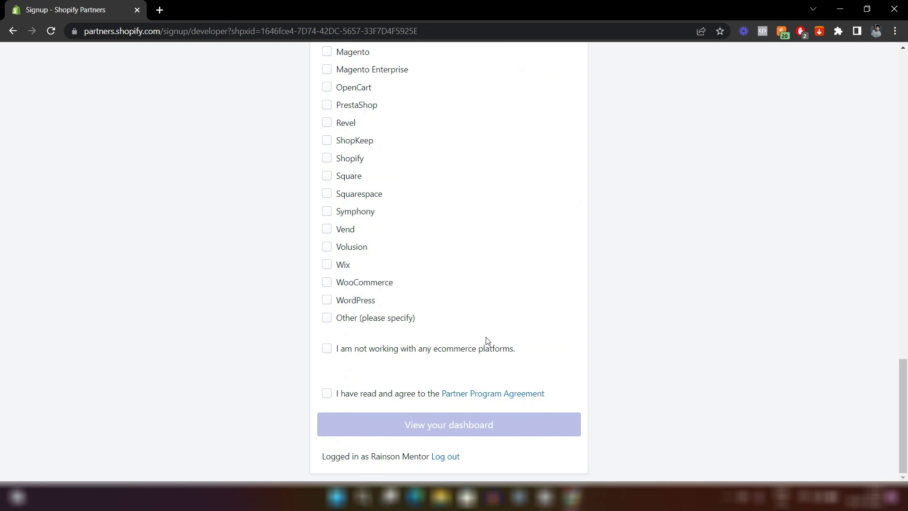
scroll(485, 341, "up", 8)
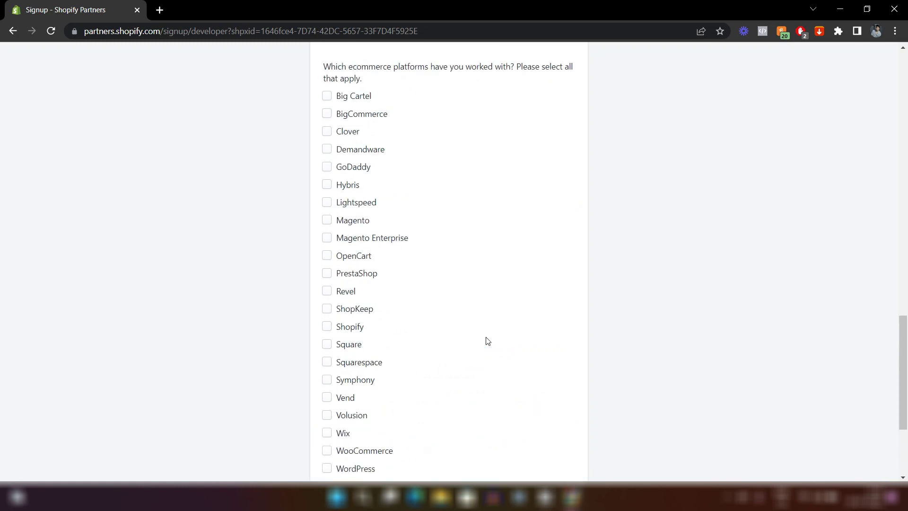
scroll(485, 340, "down", 8)
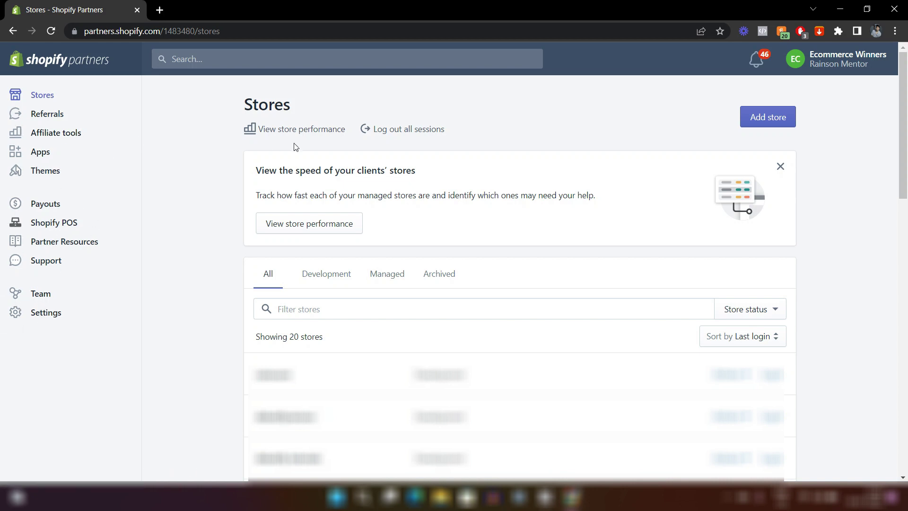
Begin adding a new store and choose Development store as its type.
left_click(770, 122)
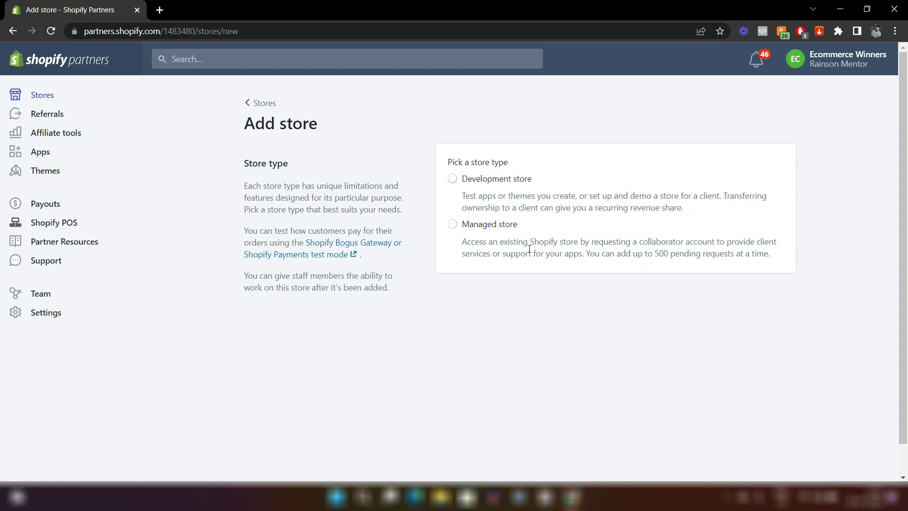
left_click(453, 180)
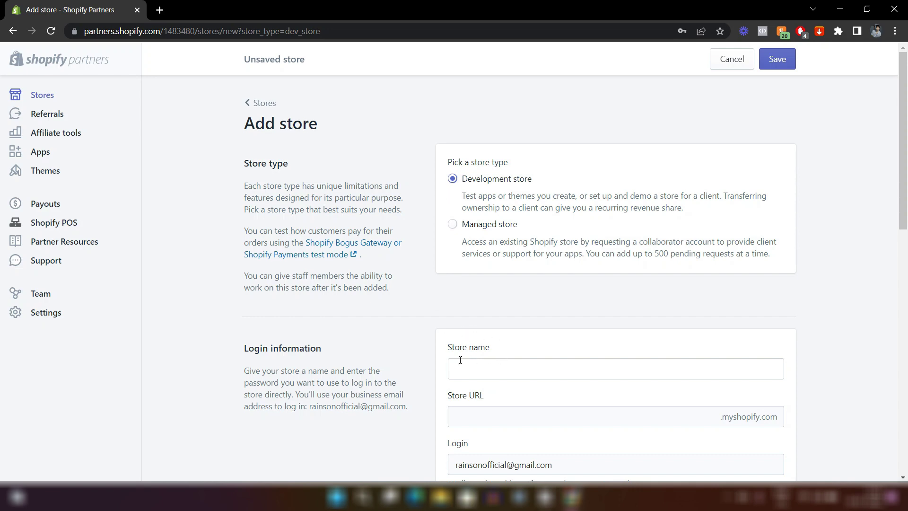
Name the new development store 'rainson course'.
scroll(495, 356, "down", 3)
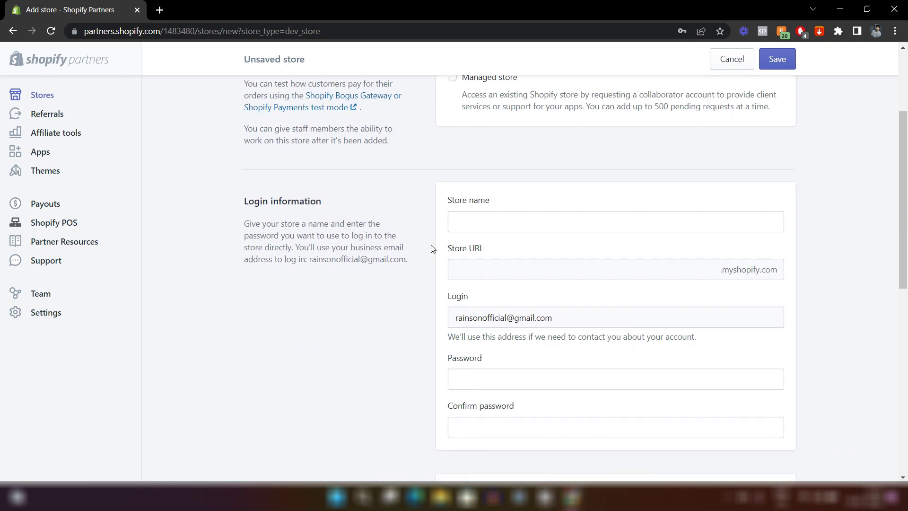
left_click(464, 229)
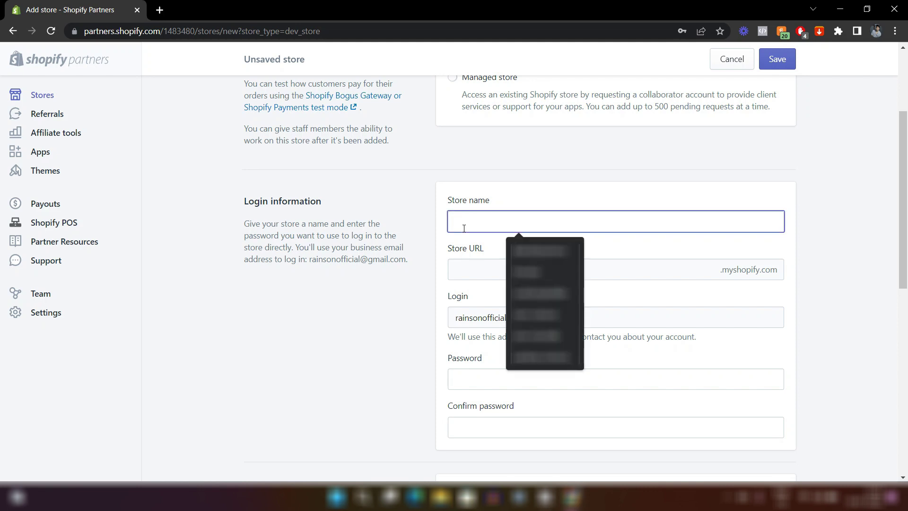
type("rainson")
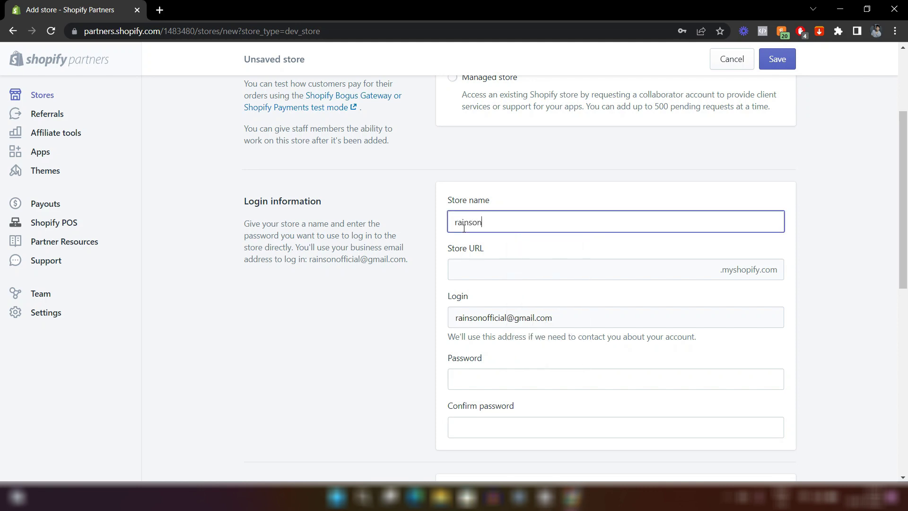
type(" course")
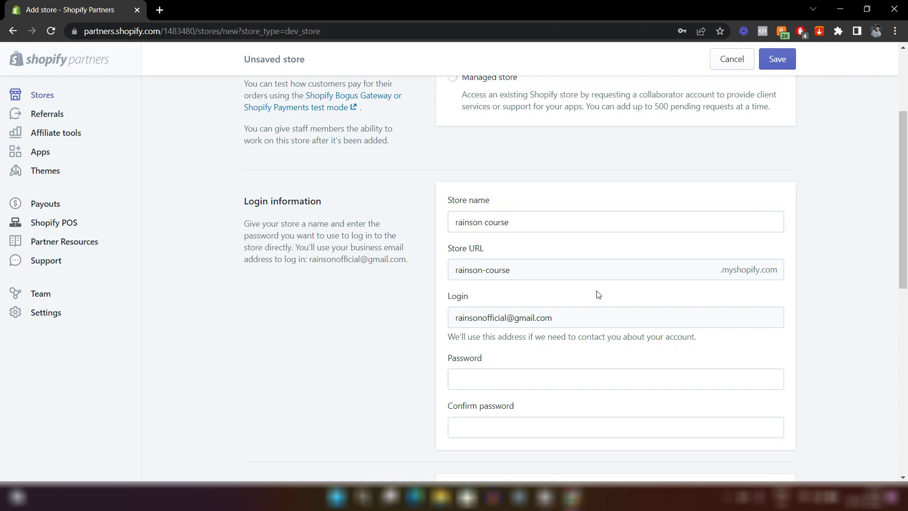
Set the store purpose to 'Build a new store for a client' and save the store.
scroll(597, 294, "down", 3)
scroll(487, 319, "down", 3)
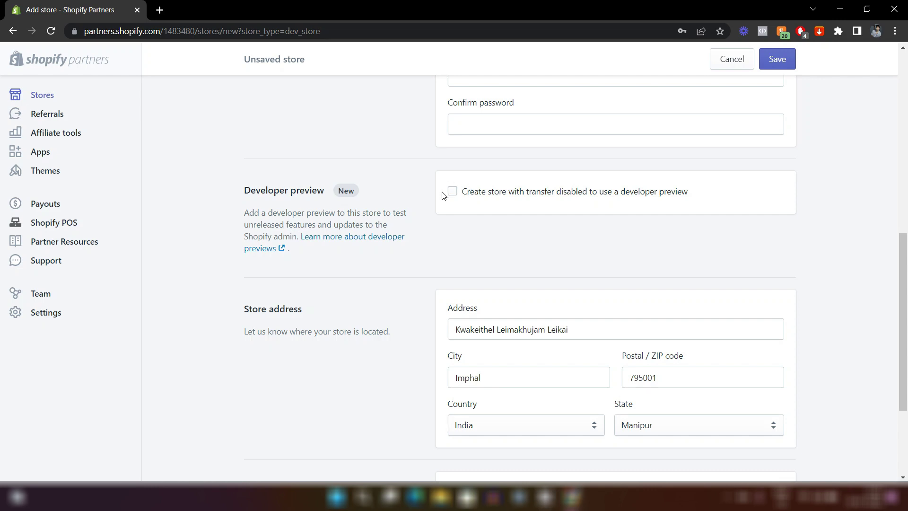
scroll(455, 257, "down", 3)
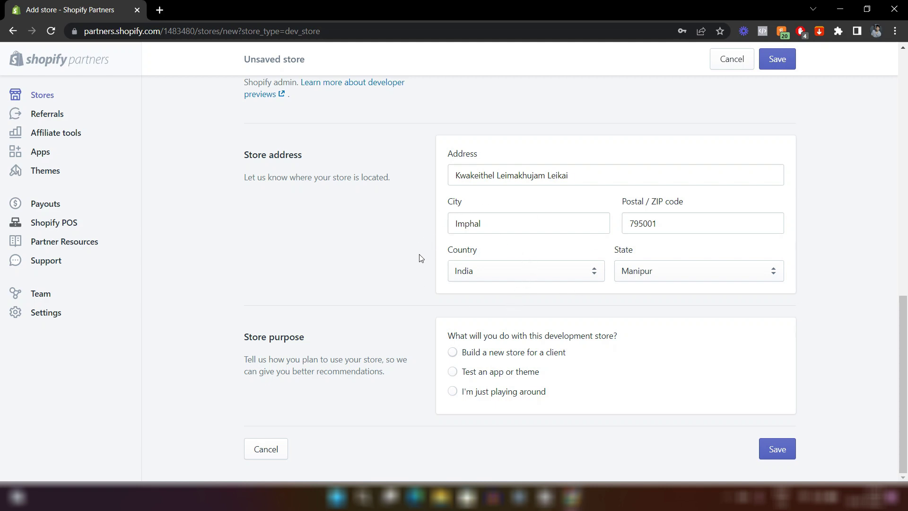
left_click(452, 352)
scroll(300, 286, "up", 6)
scroll(299, 286, "up", 1)
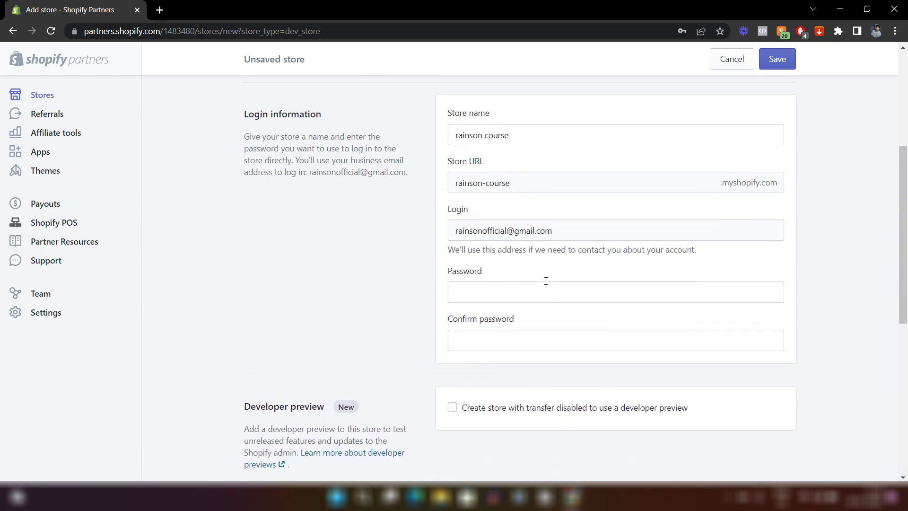
scroll(674, 323, "down", 8)
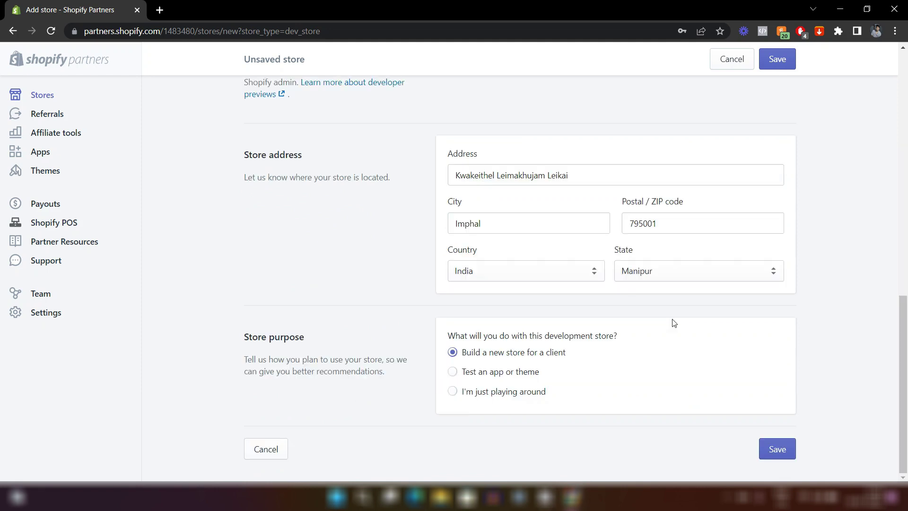
left_click(782, 456)
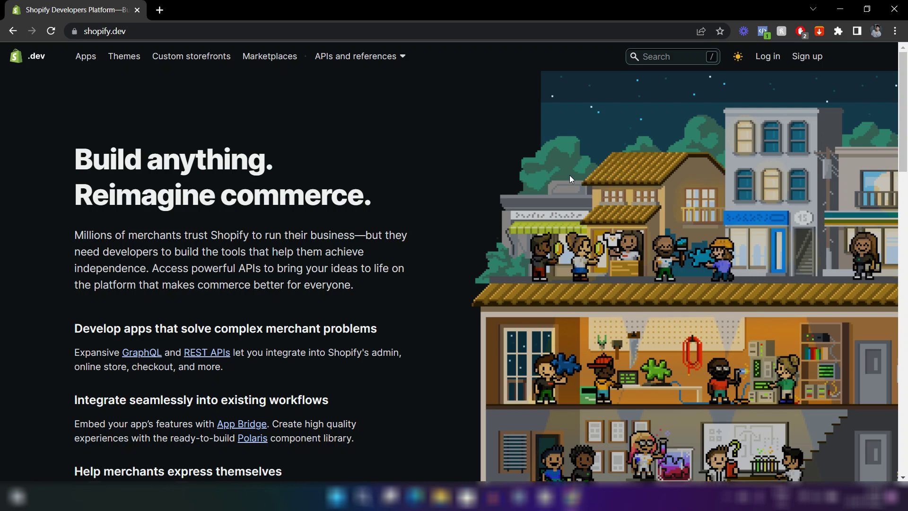
Log in to the Partners dashboard and open the rainson course store's admin.
left_click(770, 57)
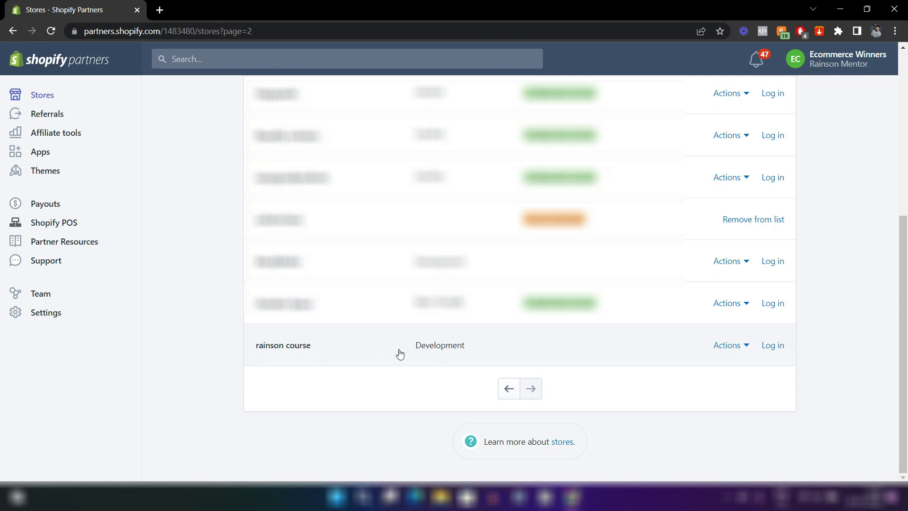
left_click(771, 346)
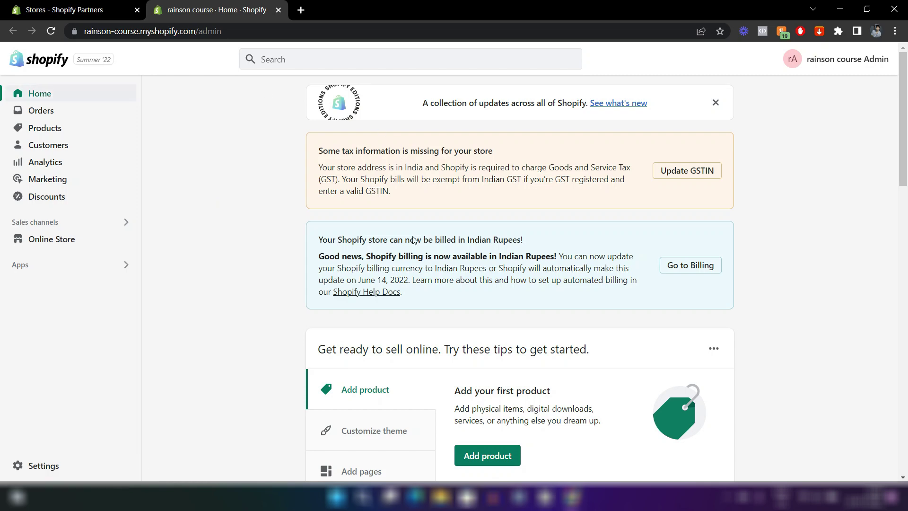
Open the Online Store Themes page from the Sales channels section of the sidebar.
scroll(540, 324, "down", 14)
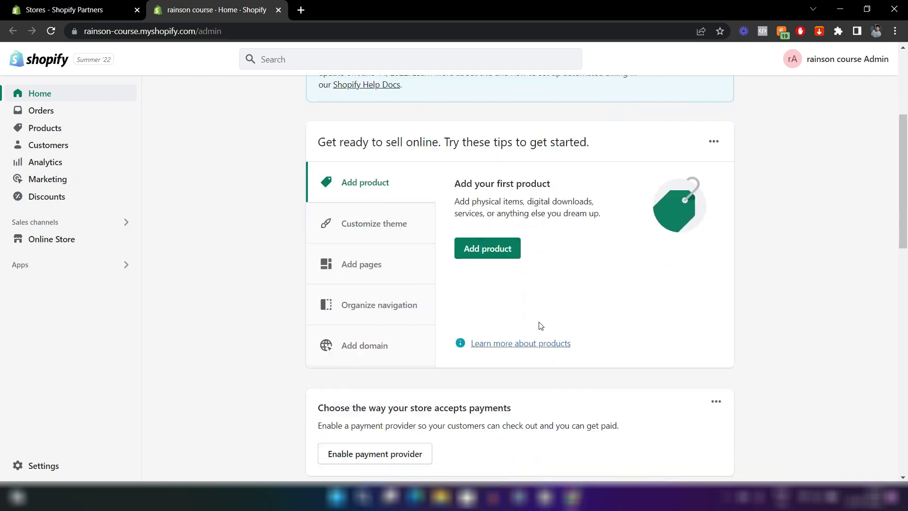
scroll(542, 317, "up", 14)
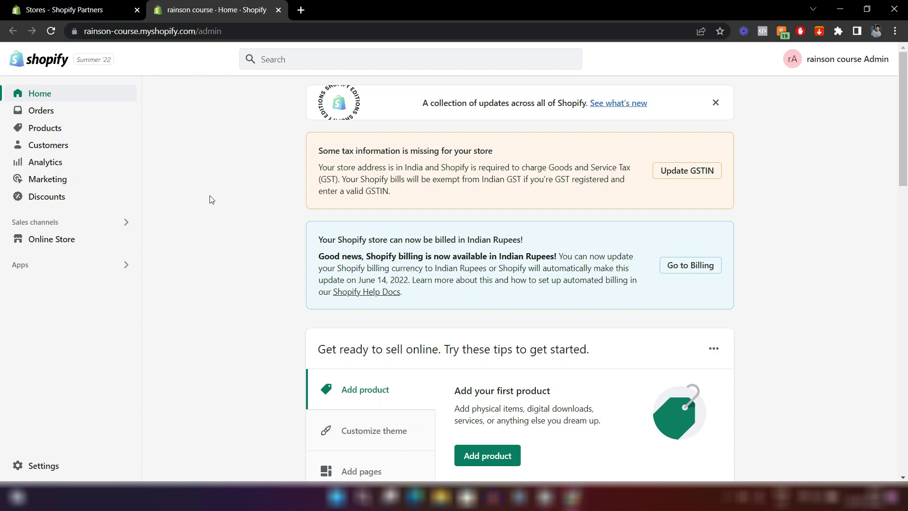
left_click(72, 244)
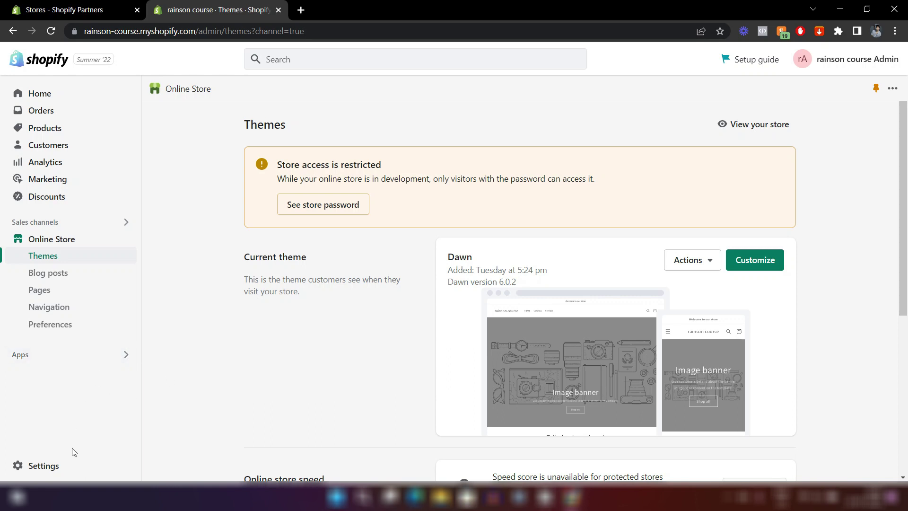
Open the store Settings from the bottom of the admin sidebar.
left_click(85, 465)
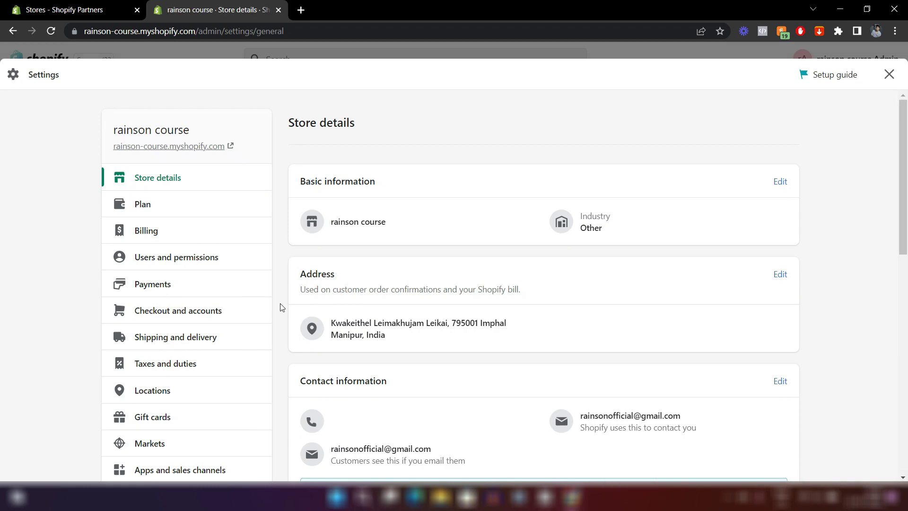
Look over the Store details settings, then close Settings.
scroll(217, 342, "down", 4)
scroll(219, 344, "down", 3)
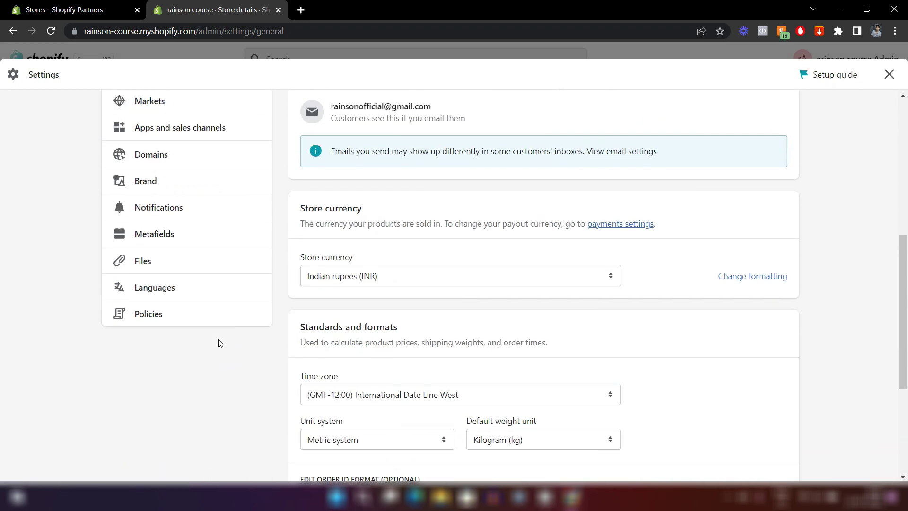
scroll(219, 342, "up", 7)
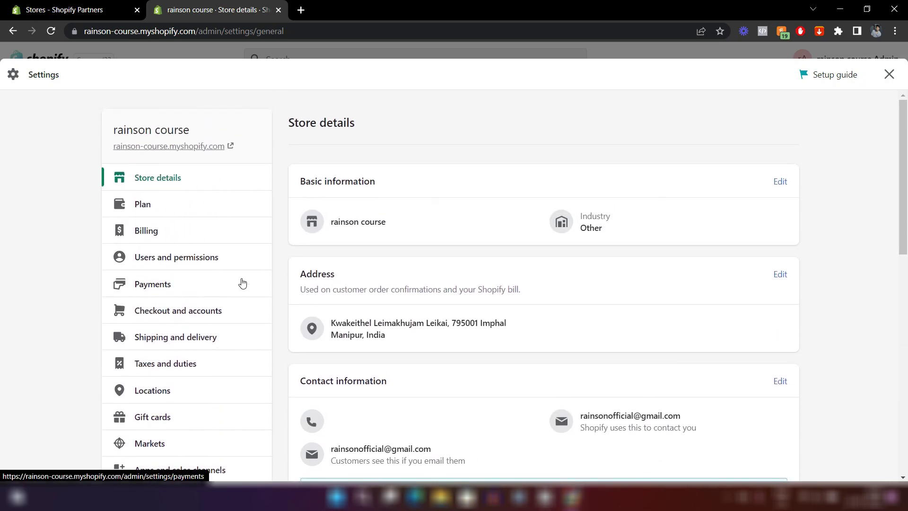
scroll(242, 283, "down", 4)
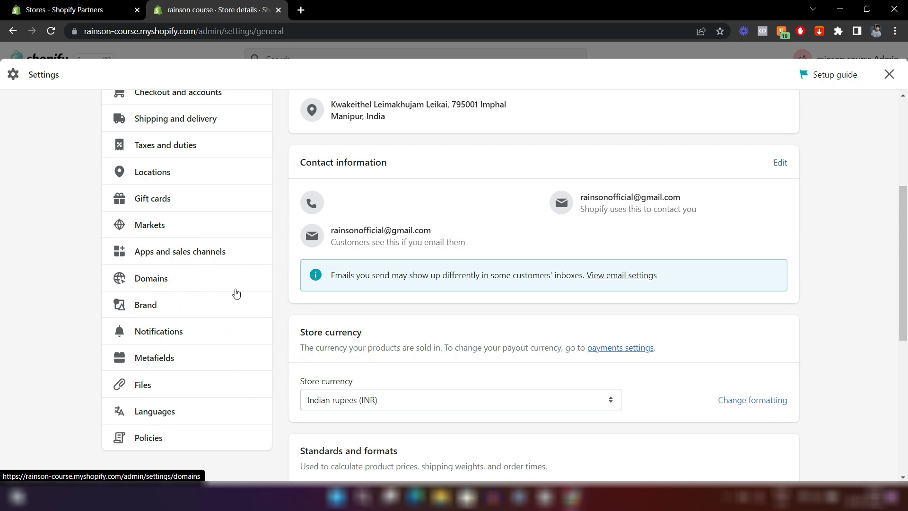
scroll(237, 293, "up", 4)
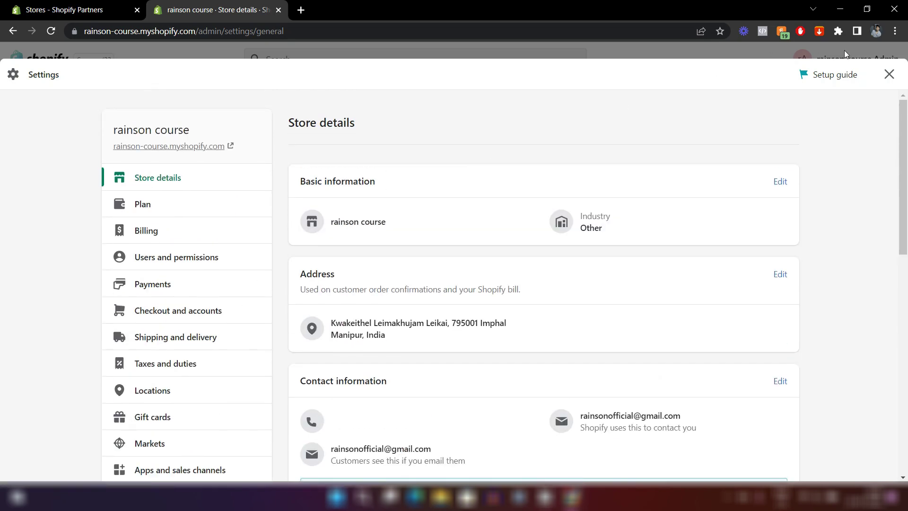
left_click(888, 74)
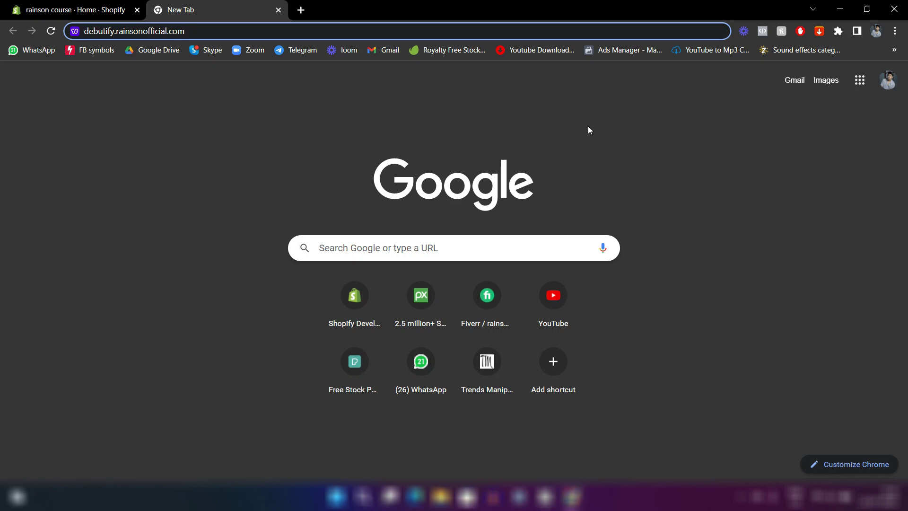
Return to the rainson course admin and review the Themes page, where Dawn is current.
left_click(85, 8)
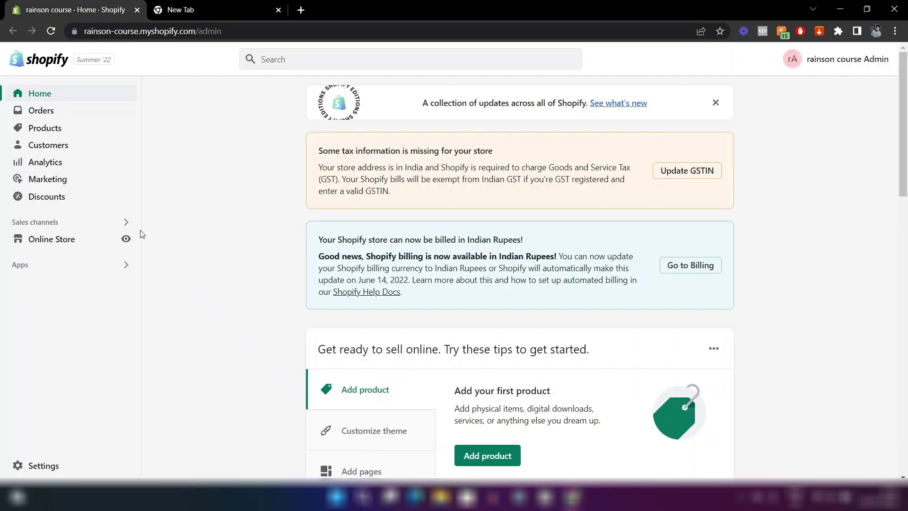
left_click(81, 240)
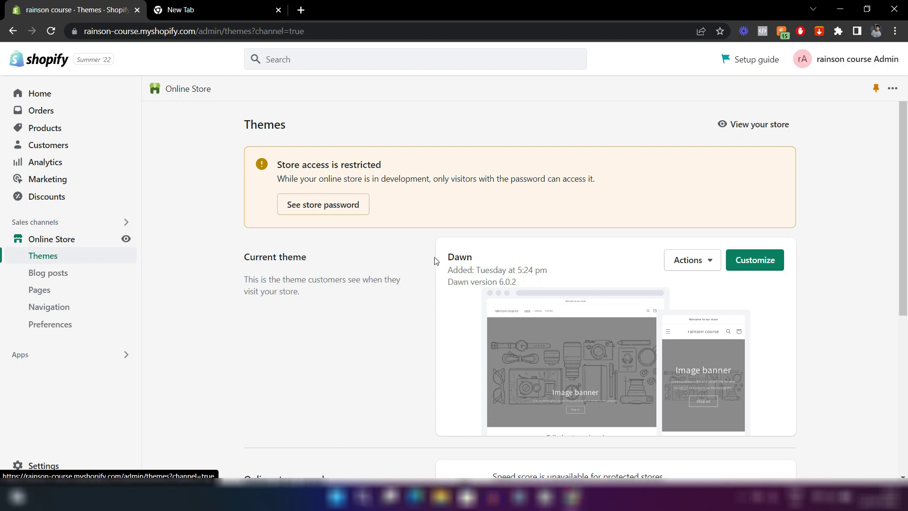
left_click_drag(445, 258, 472, 258)
left_click(450, 332)
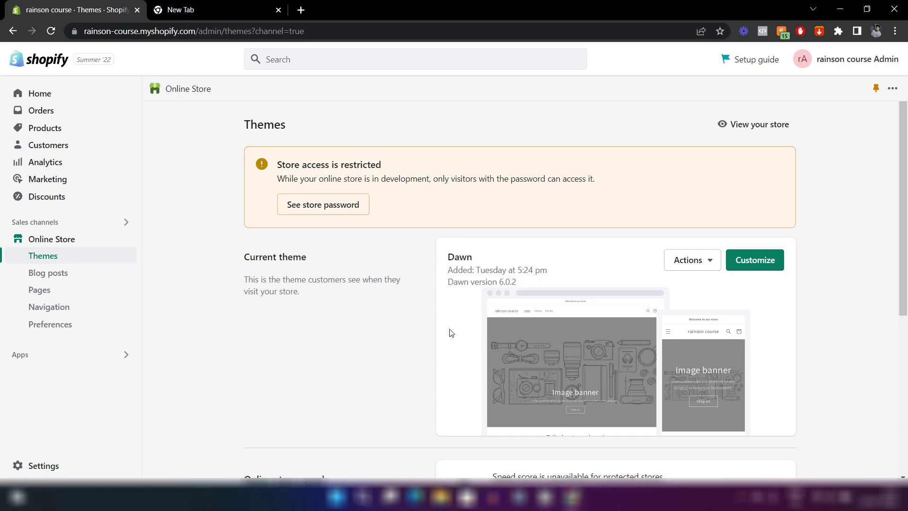
scroll(450, 333, "down", 5)
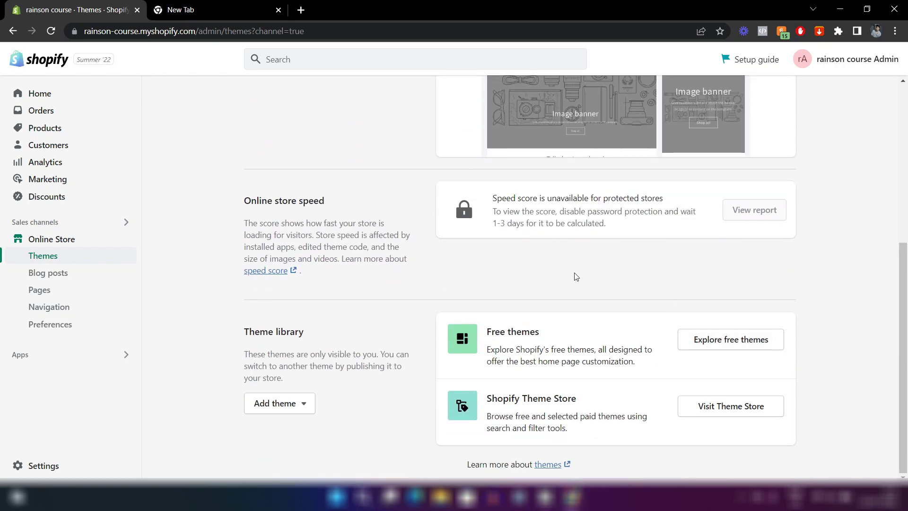
scroll(575, 276, "up", 5)
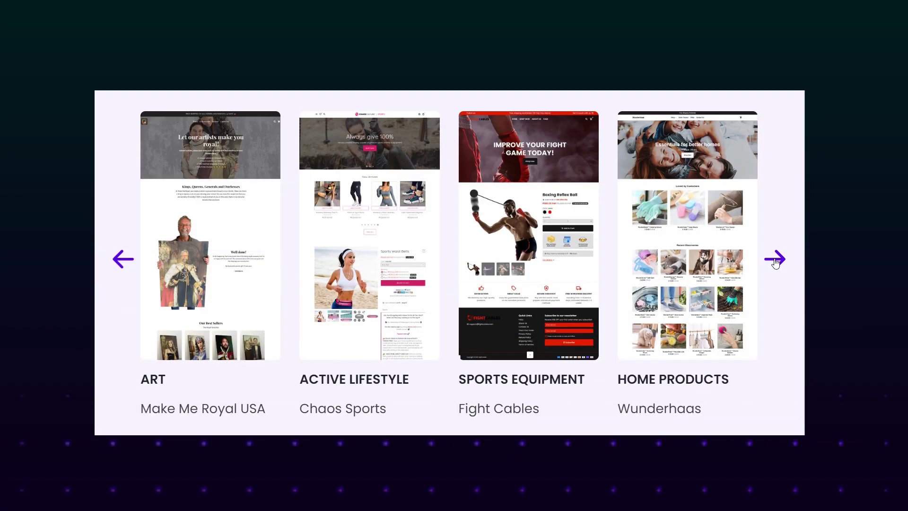
Browse Debutify's example stores carousel and its Conversion Triggers and Loyalty Builders add-ons.
left_click(775, 261)
left_click(776, 261)
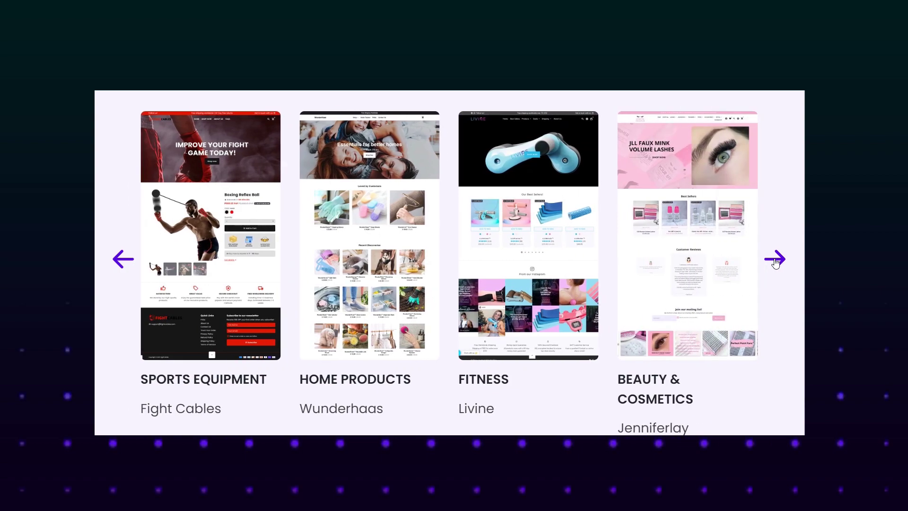
left_click(776, 261)
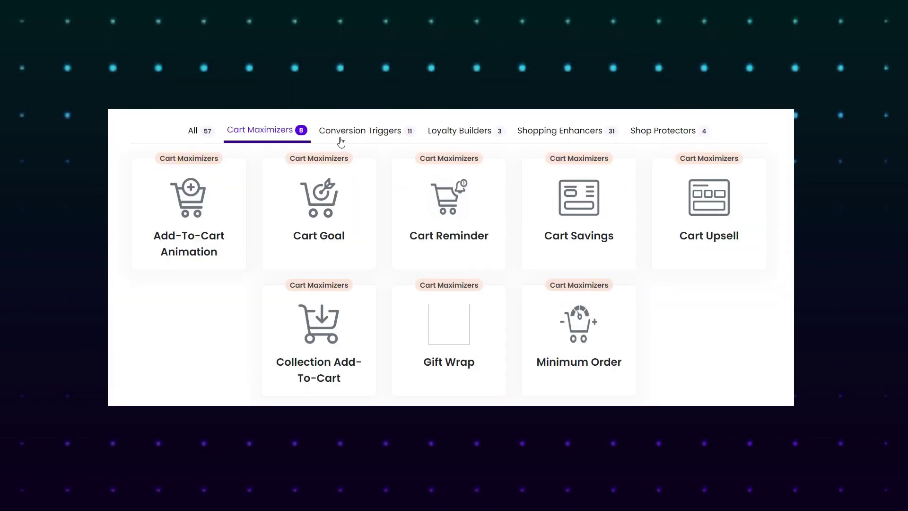
left_click(339, 138)
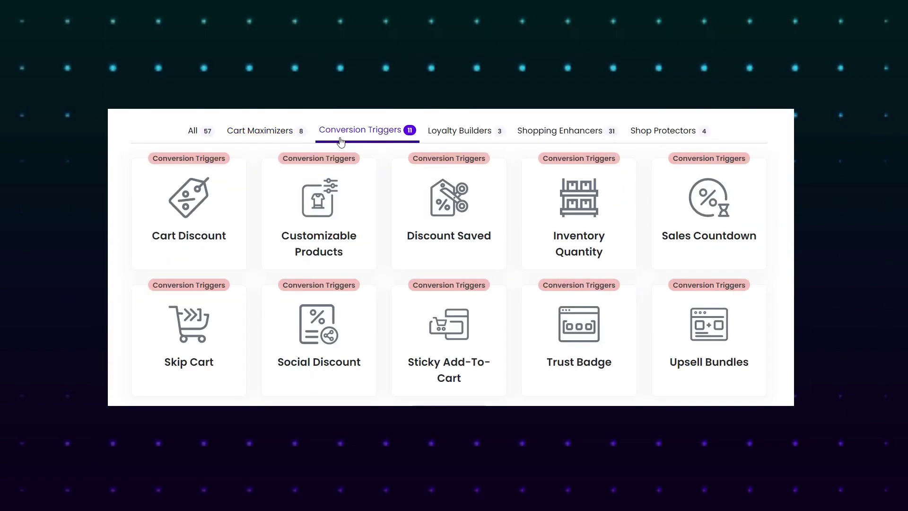
left_click(460, 137)
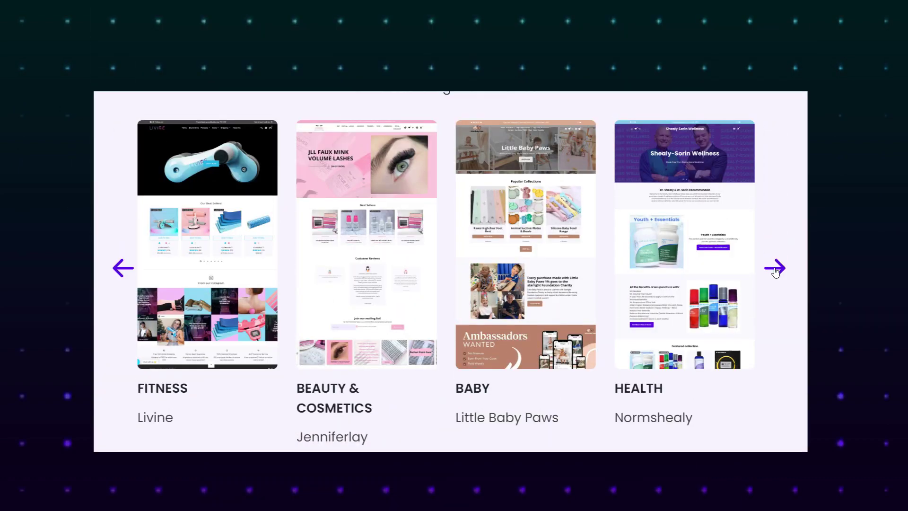
left_click(775, 269)
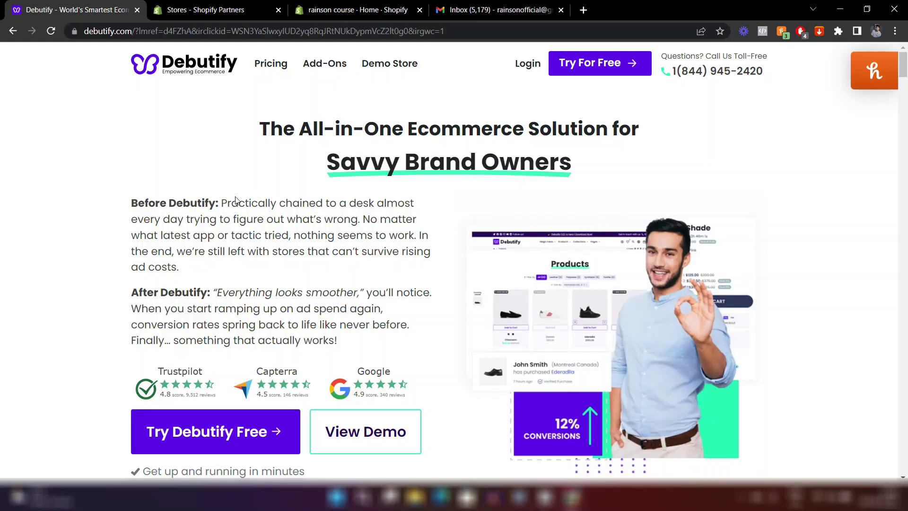
Start Debutify's free trial from its homepage to reach the sign-up form.
scroll(246, 274, "down", 2)
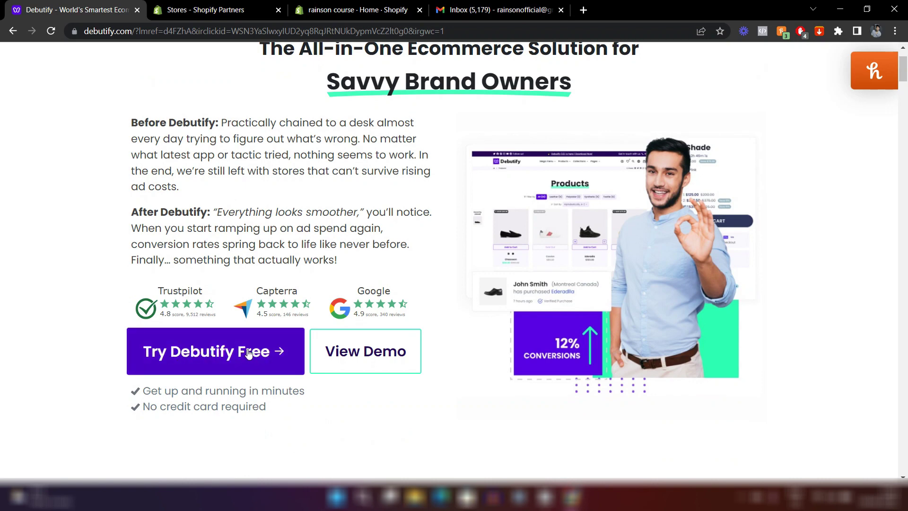
left_click(248, 354)
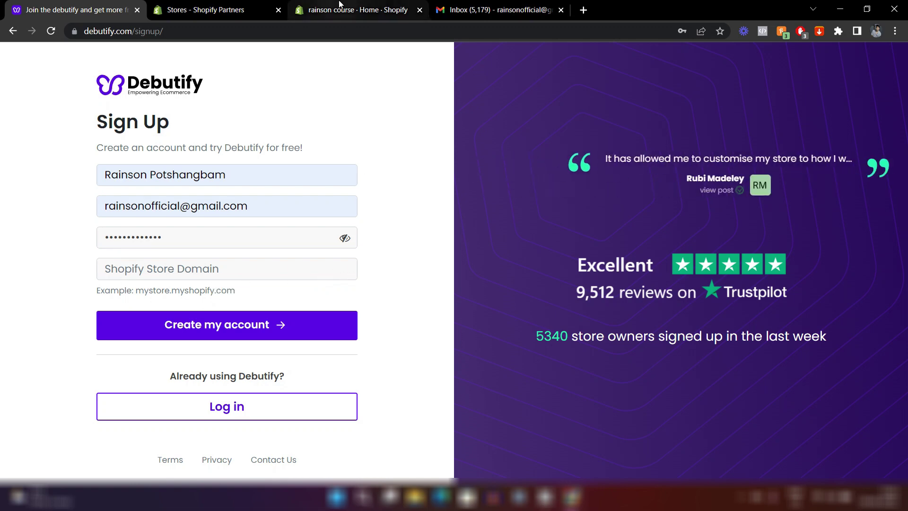
Copy the rainson-course.myshopify.com domain from the Shopify admin's address bar.
left_click(357, 10)
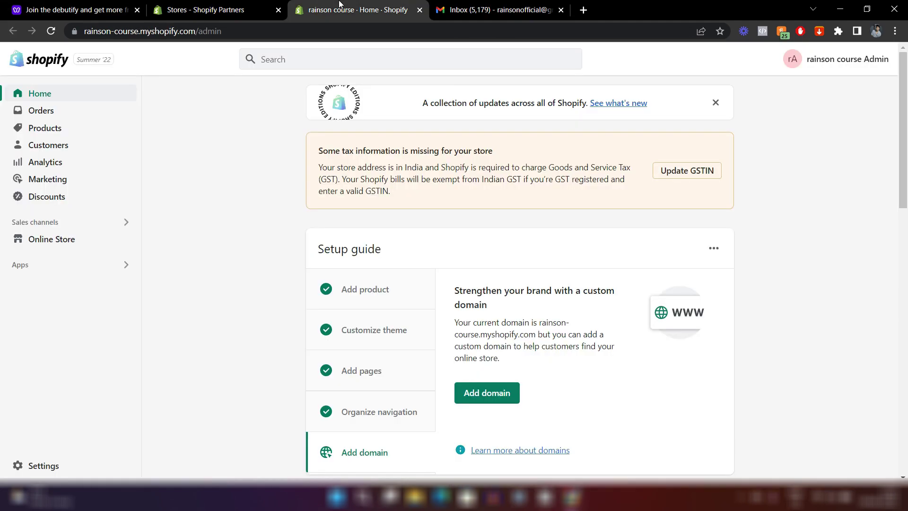
left_click(164, 26)
left_click(164, 26)
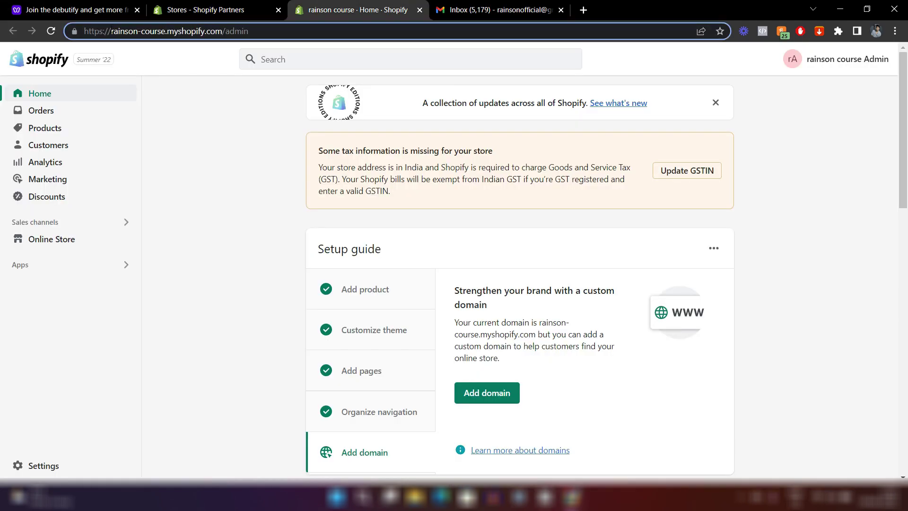
left_click_drag(111, 31, 221, 37)
key("ctrl+c")
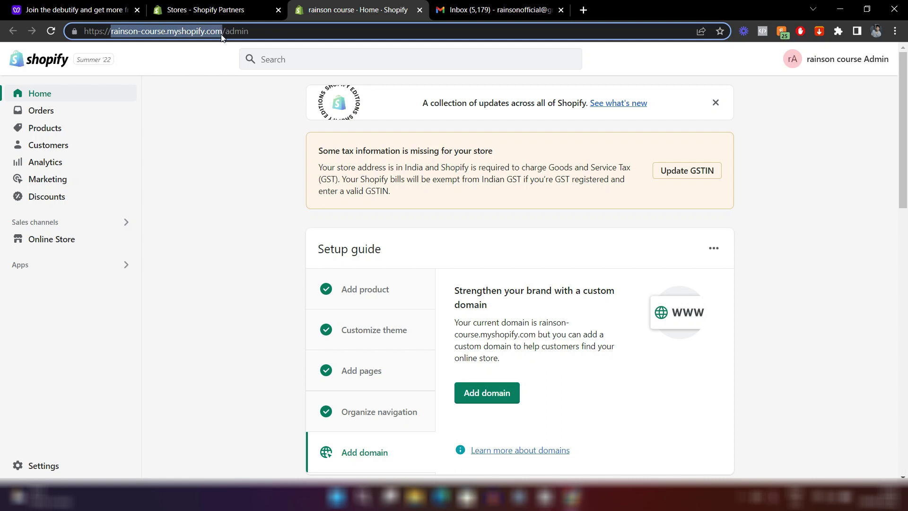
Paste the domain into Shopify Store Domain and create the Debutify account.
left_click(55, 5)
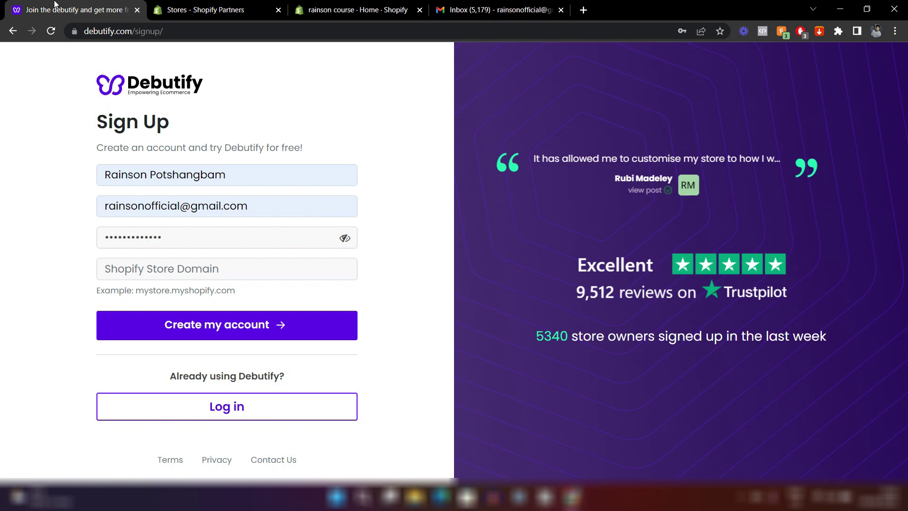
left_click(119, 276)
key("ctrl+v")
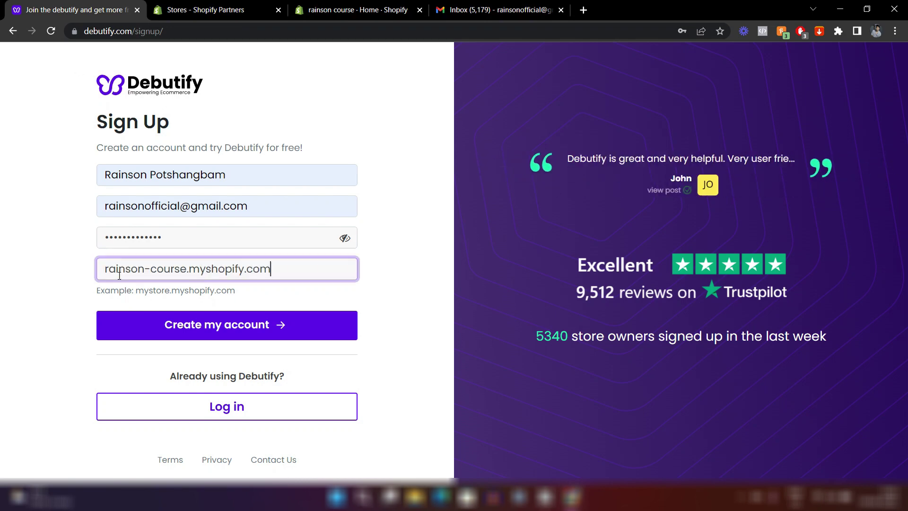
left_click(157, 319)
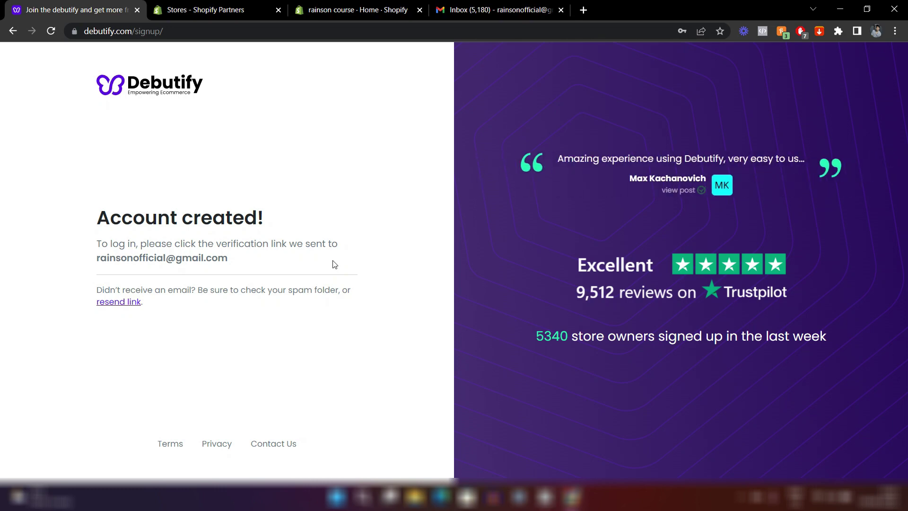
Open Debutify's 'Verify Email Address' email in Gmail and follow its verification link.
left_click(497, 10)
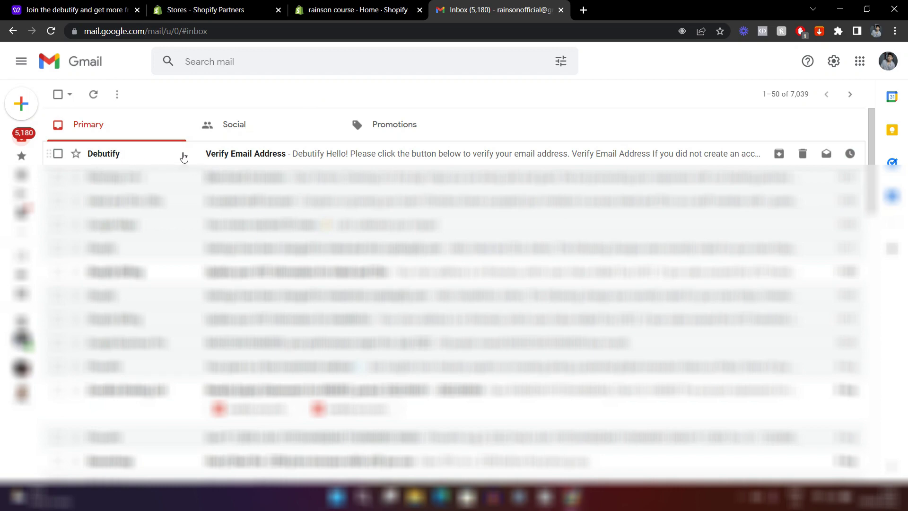
left_click(183, 157)
scroll(331, 263, "down", 3)
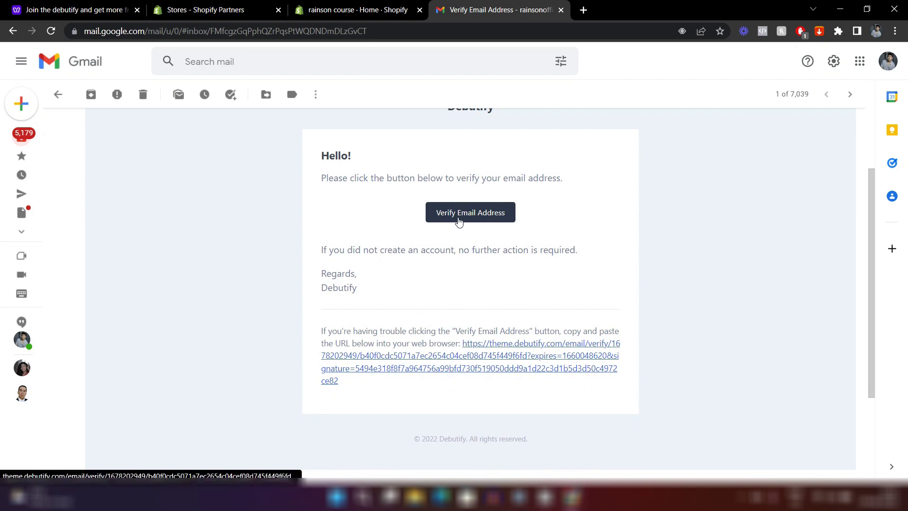
left_click(458, 218)
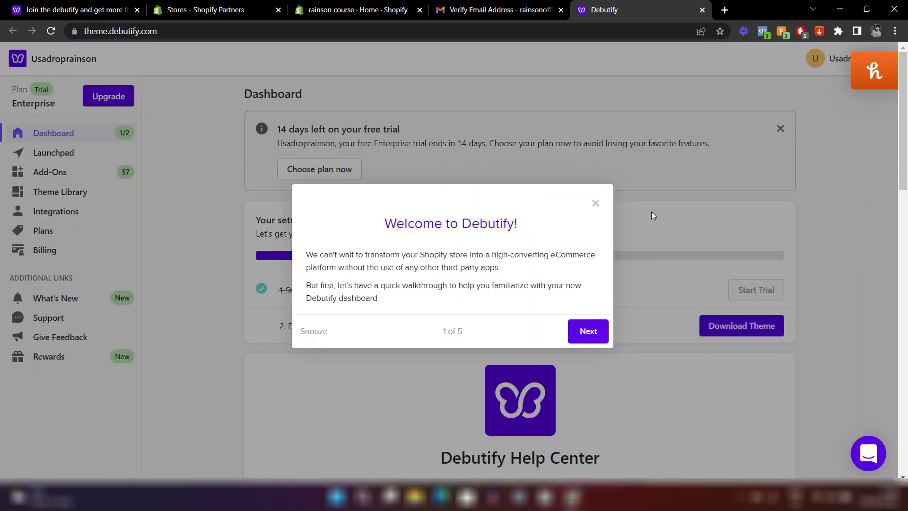
Dismiss the Welcome to Debutify walkthrough on the dashboard.
scroll(651, 216, "down", 2)
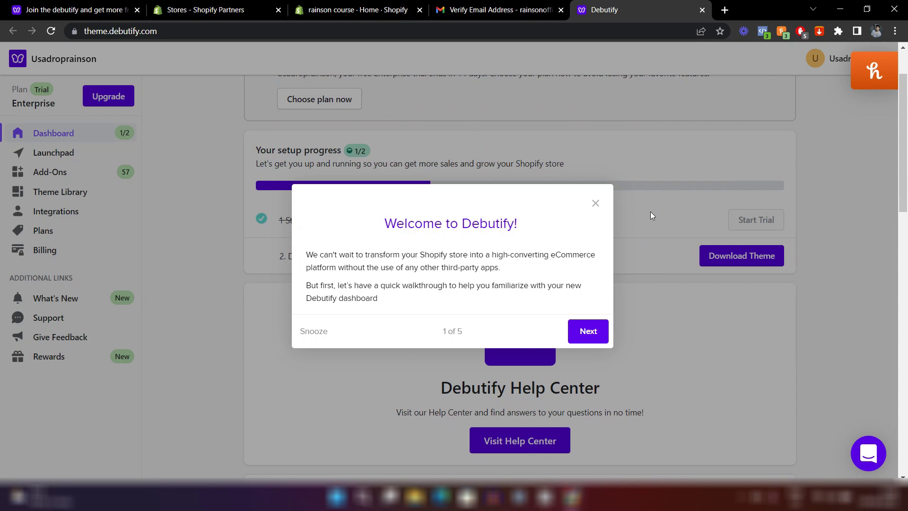
left_click(593, 204)
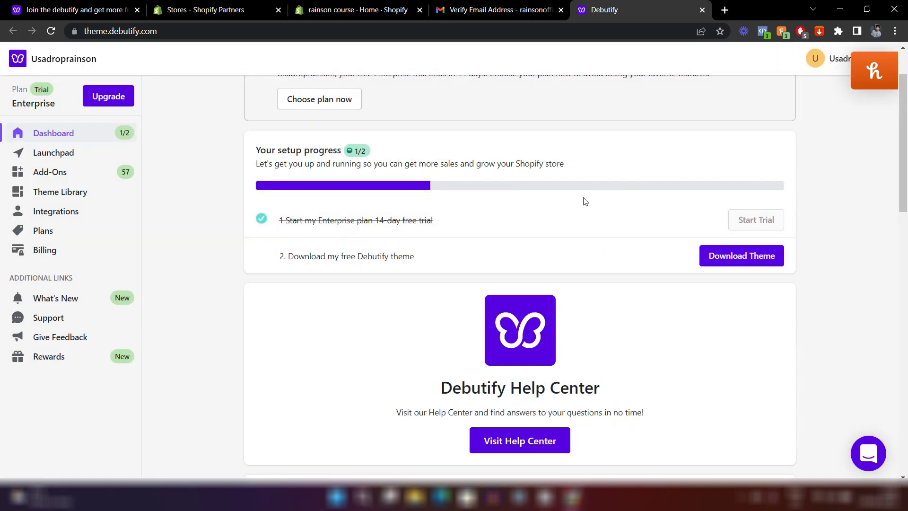
scroll(625, 301, "down", 2)
scroll(662, 305, "up", 3)
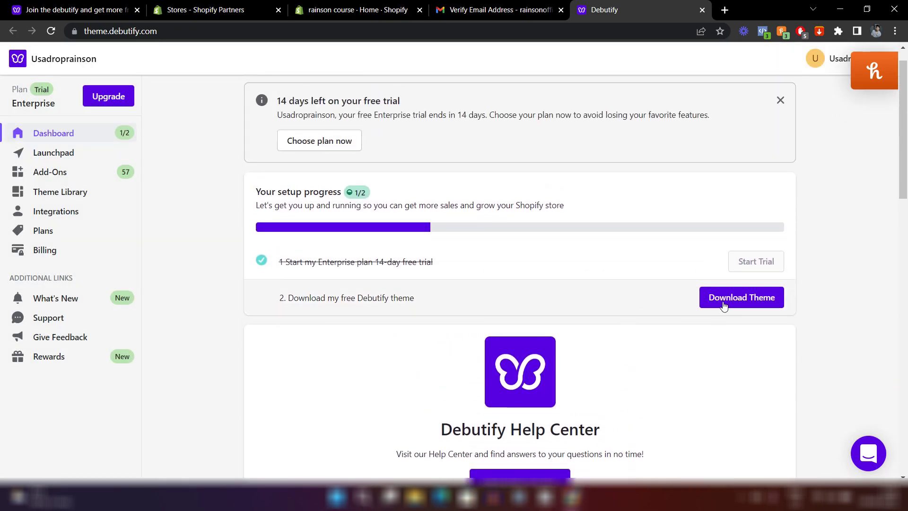
Download the Debutify Theme 4.10.1 zip and return to the rainson course Shopify admin.
left_click(757, 301)
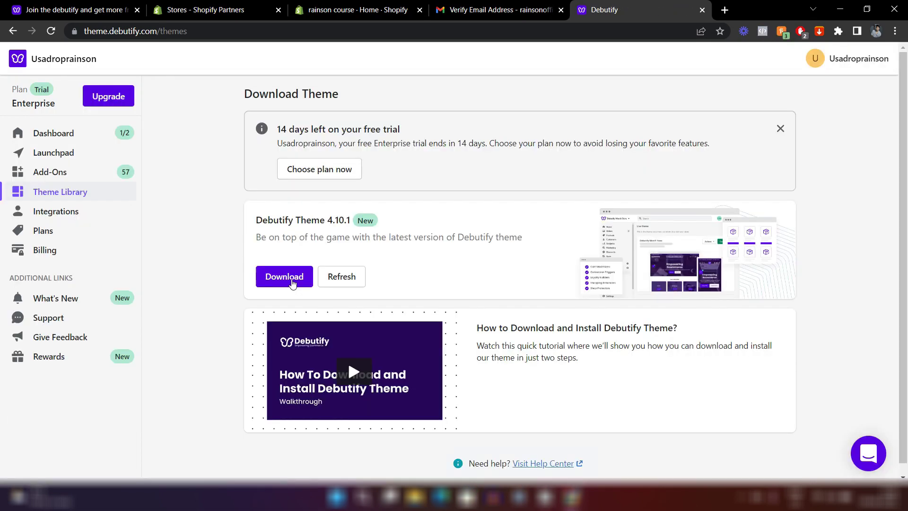
left_click(292, 281)
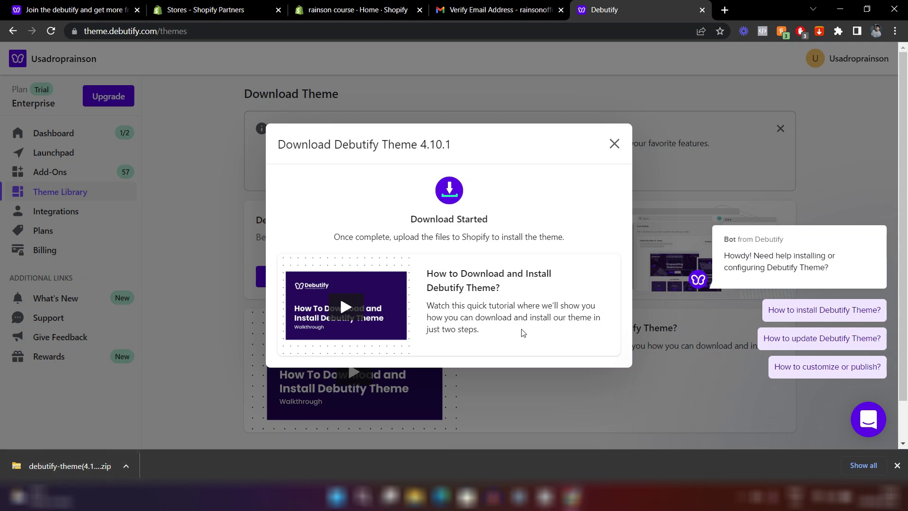
left_click(615, 144)
left_click(359, 5)
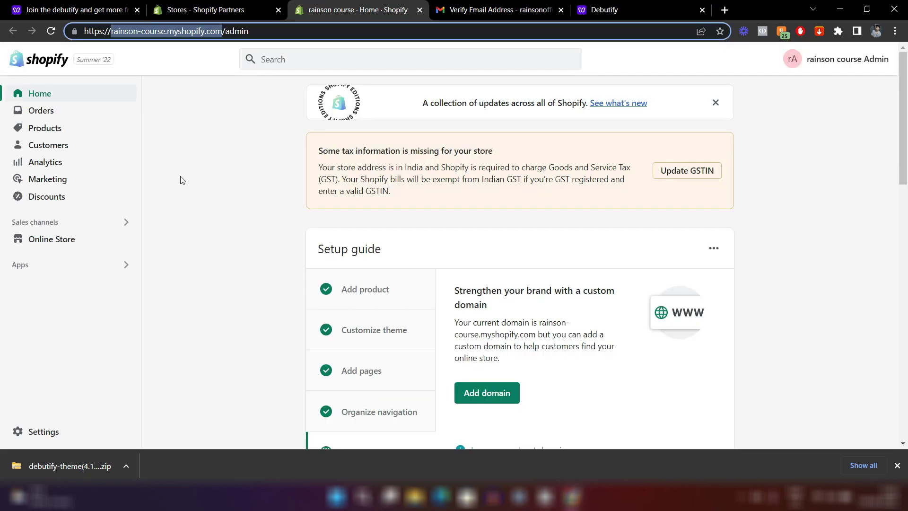
On the Themes page, add debutify-theme(4.10.1) (1).zip (3.23 MB) via Upload zip file.
left_click(52, 241)
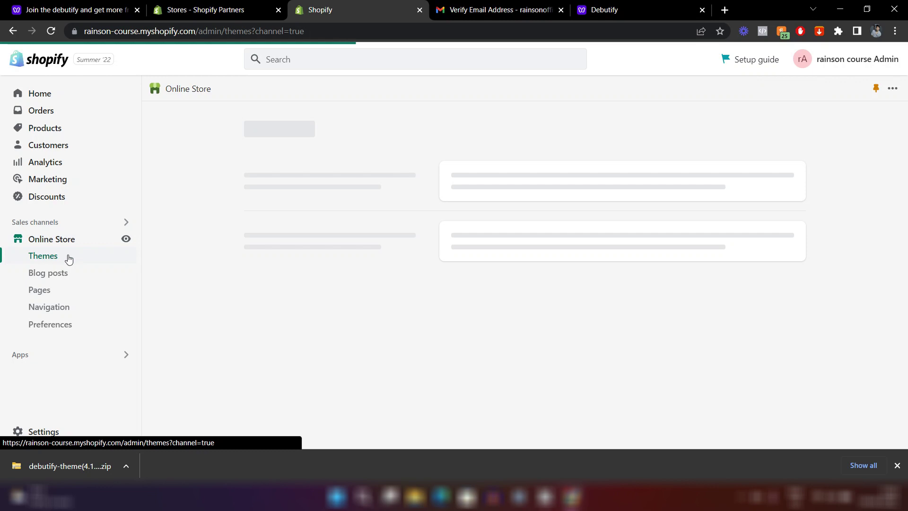
scroll(392, 391, "down", 5)
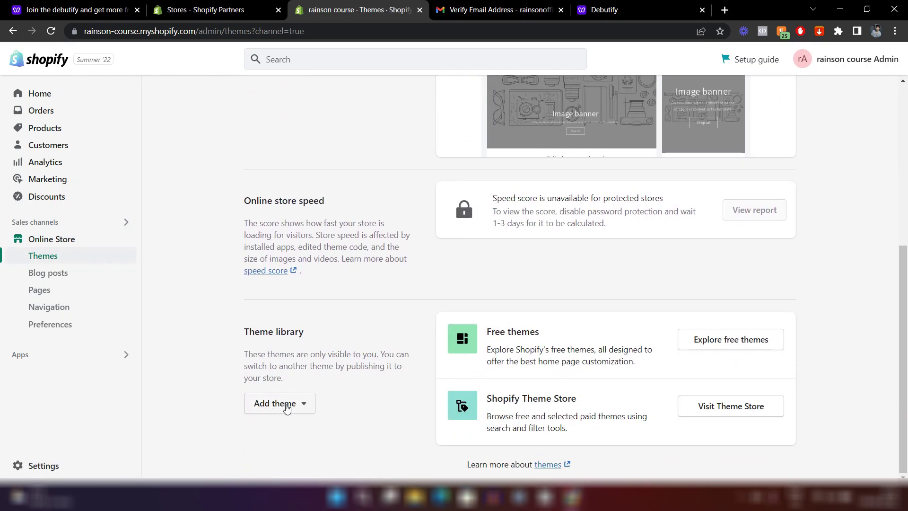
left_click(299, 408)
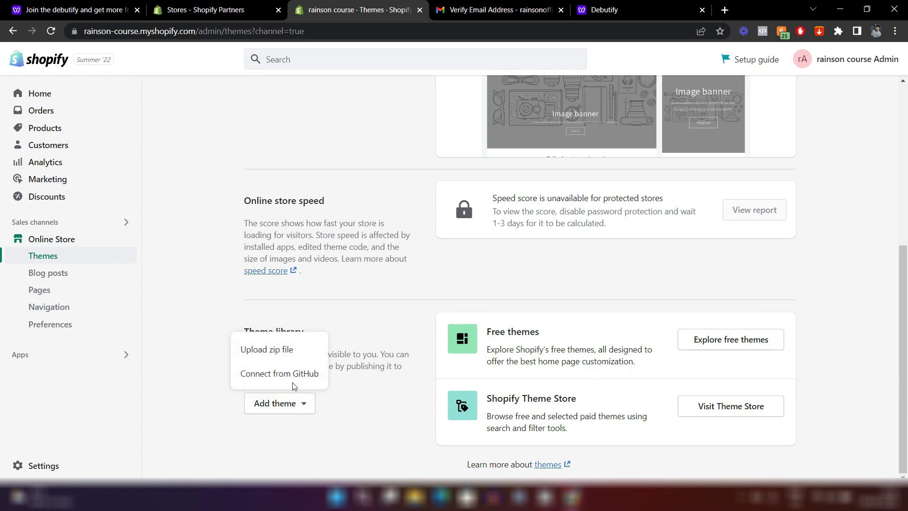
left_click(296, 352)
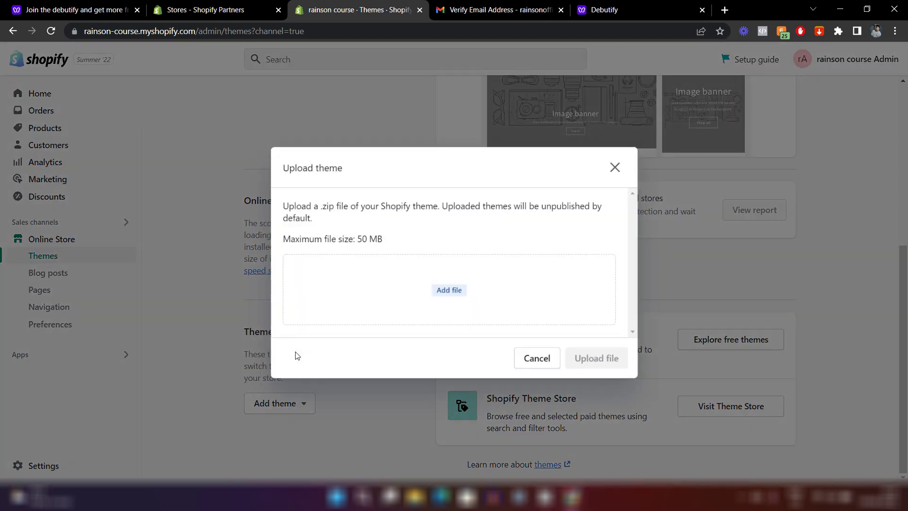
left_click(450, 289)
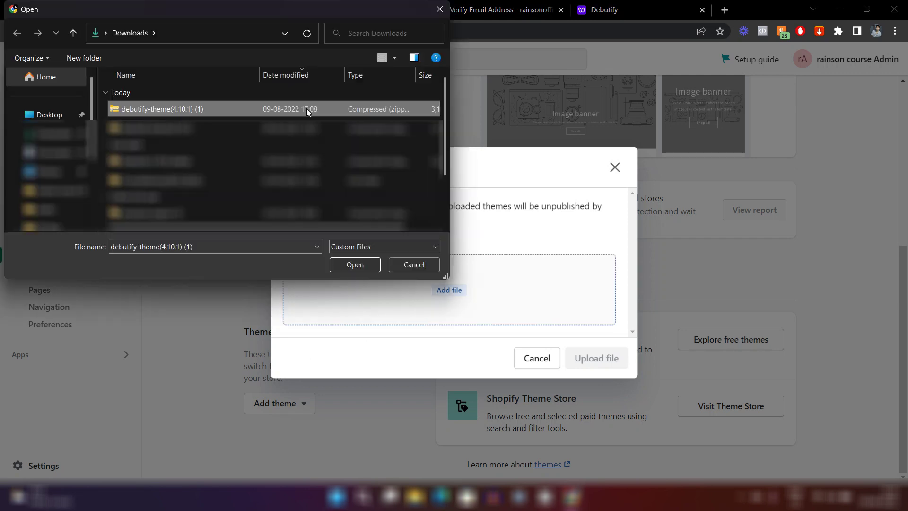
left_click(355, 265)
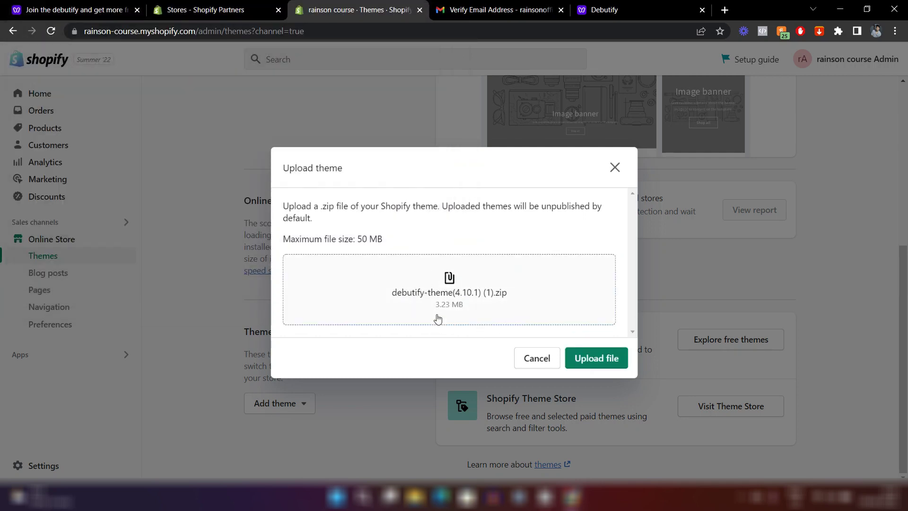
Upload the Debutify zip and publish Debutify-theme 4.10.1 1 in place of Dawn.
left_click(577, 358)
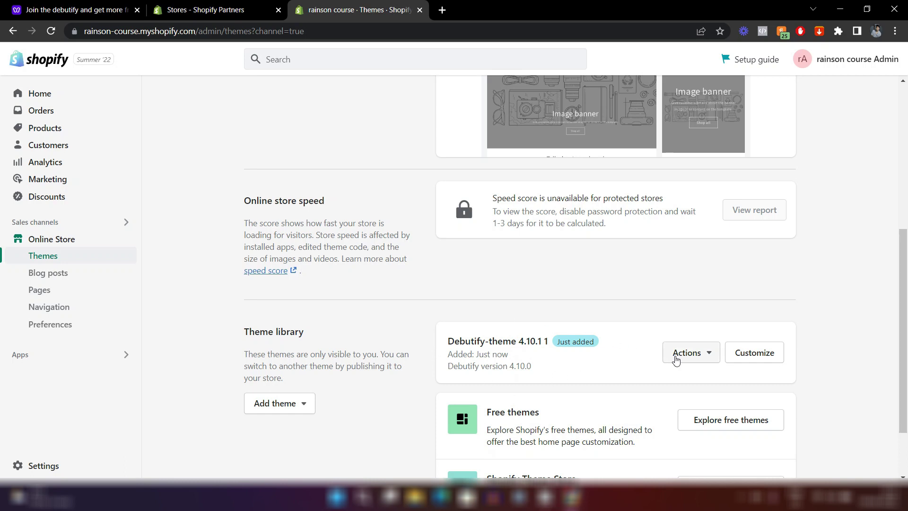
left_click(707, 354)
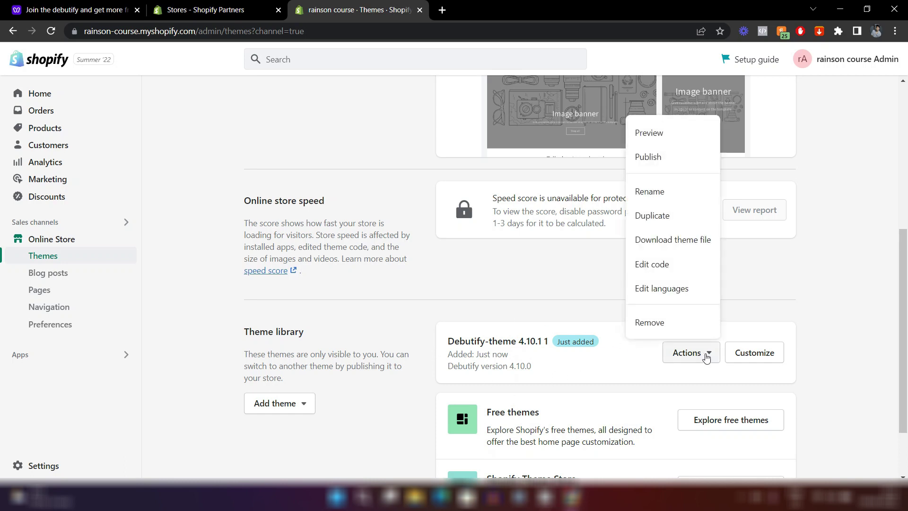
left_click(648, 158)
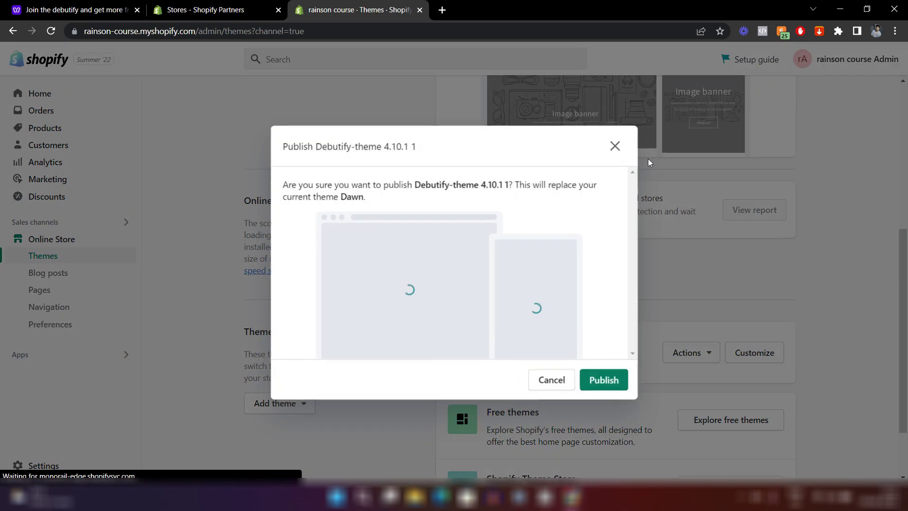
left_click(609, 380)
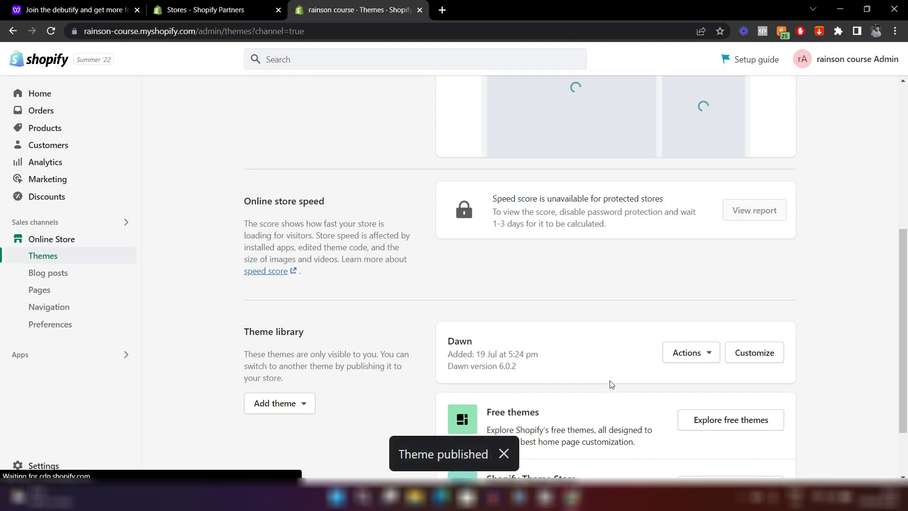
scroll(609, 382, "up", 2)
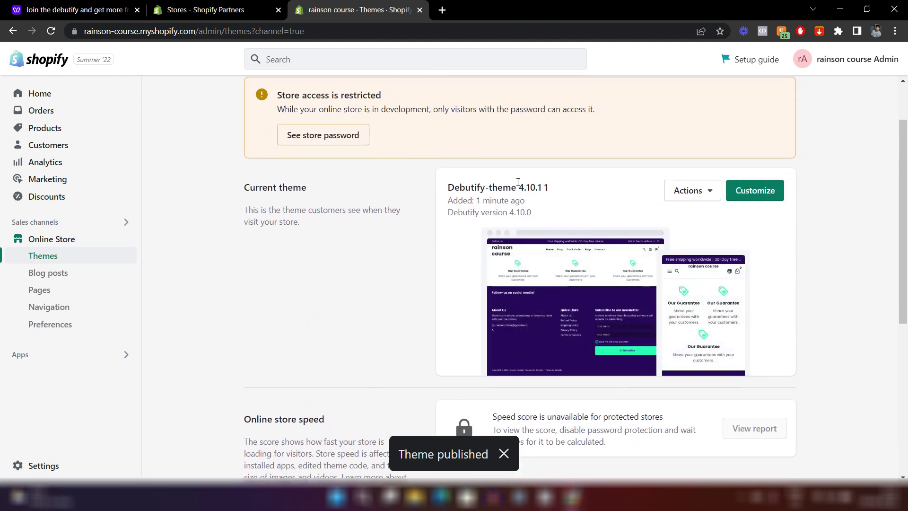
scroll(553, 194, "down", 6)
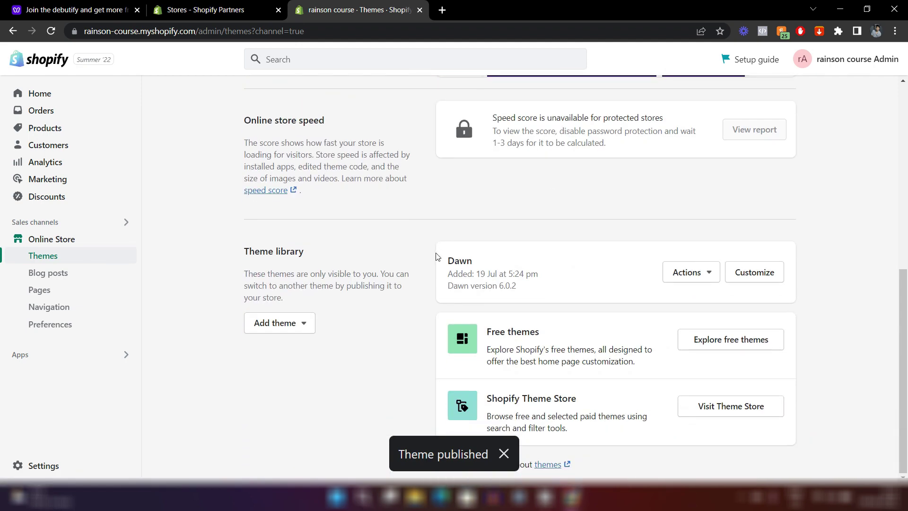
scroll(564, 279, "up", 6)
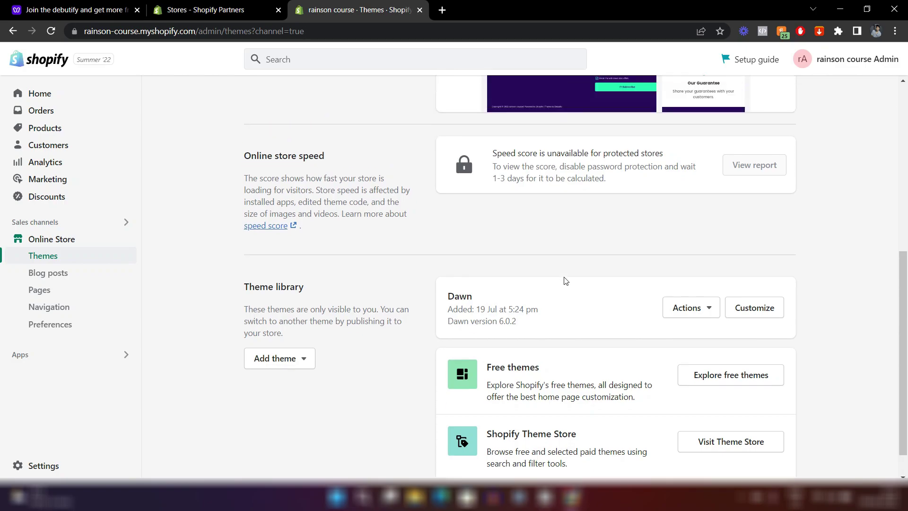
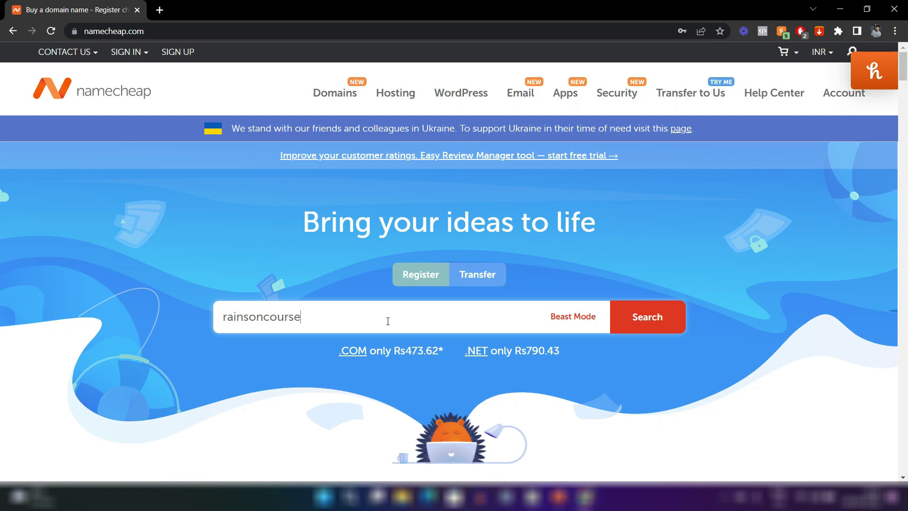
Search Namecheap for rainsoncourse.com and check the promo details.
type(".com")
key("Return")
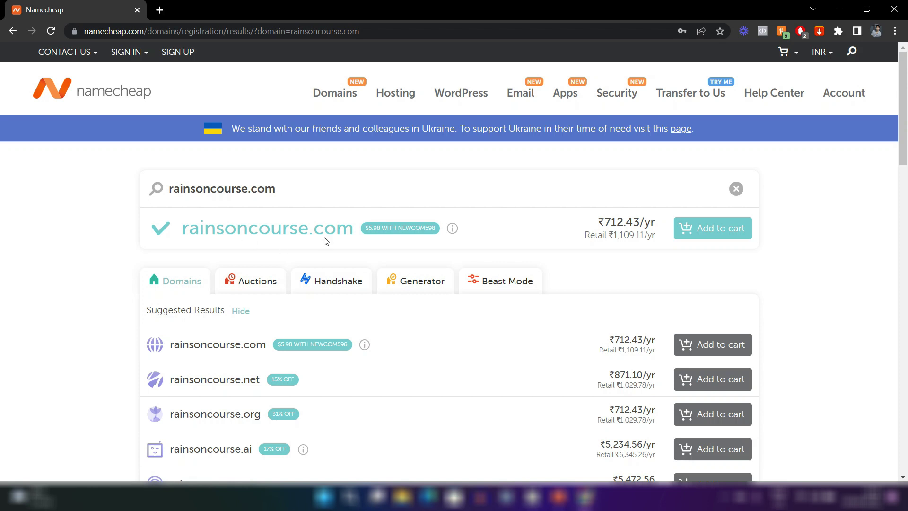
mouse_move(452, 227)
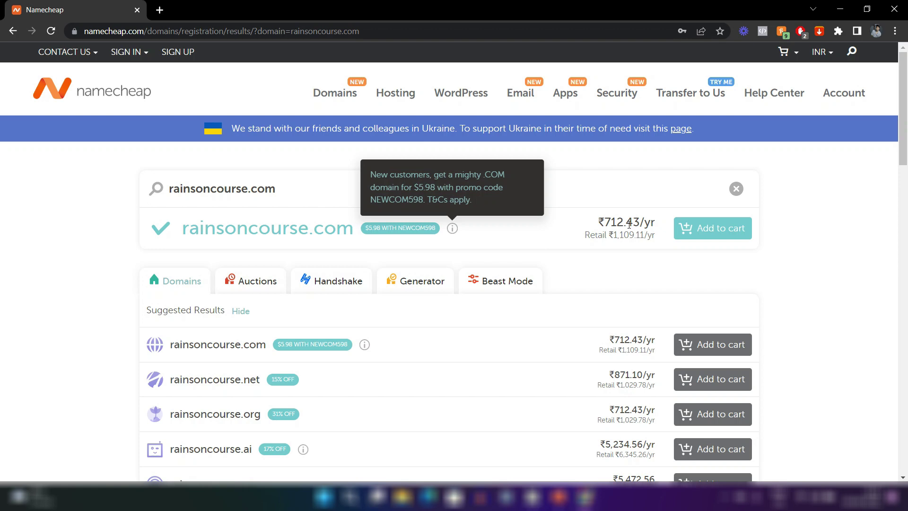
Highlight the ₹712.43/yr and retail ₹1,109.11/yr prices, then browse alternative extensions.
left_click_drag(604, 234, 653, 238)
left_click(629, 255)
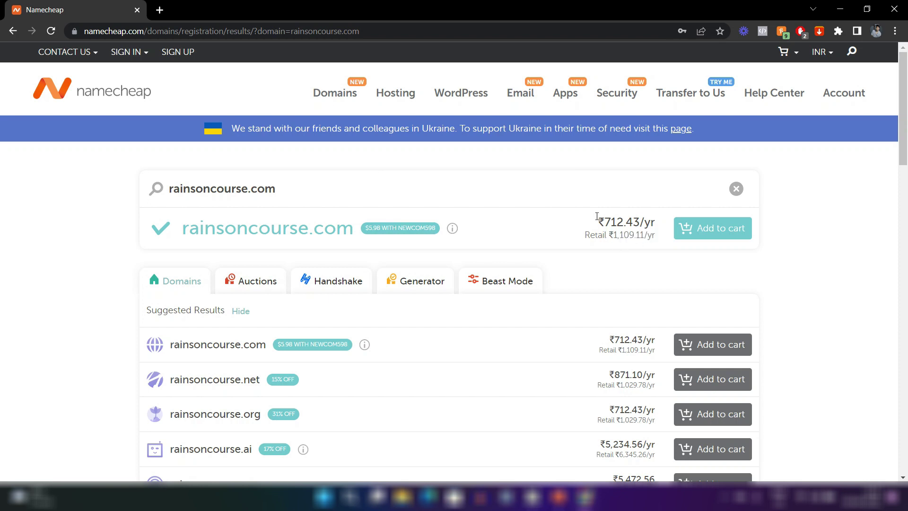
left_click_drag(597, 222, 654, 224)
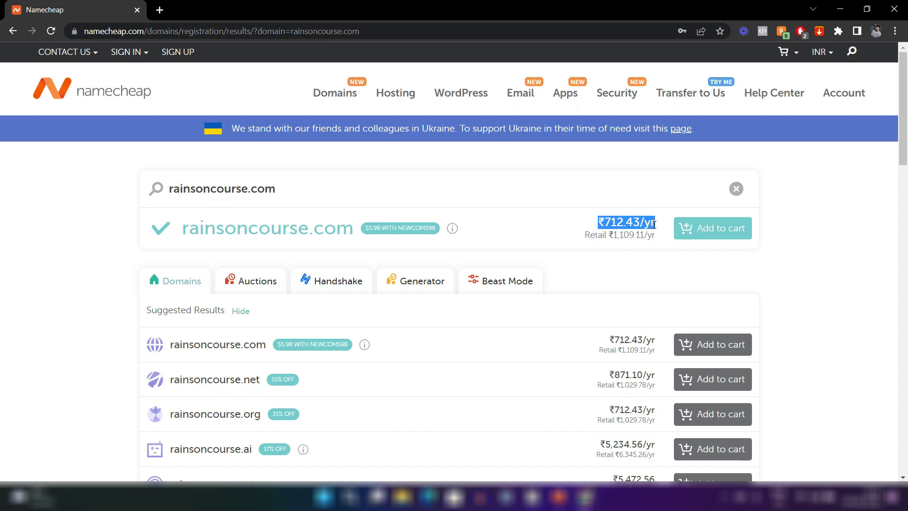
left_click(586, 234)
left_click_drag(585, 234, 655, 236)
left_click(622, 266)
scroll(622, 266, "down", 3)
scroll(546, 245, "down", 6)
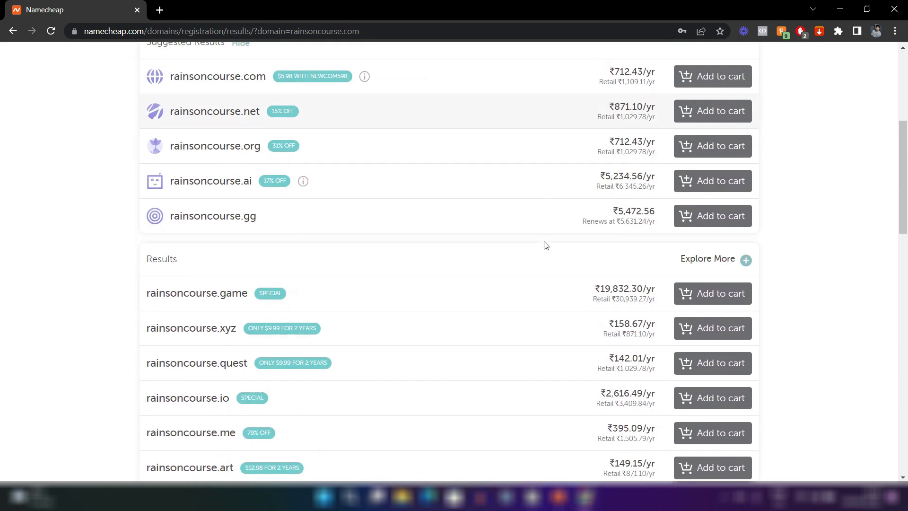
scroll(545, 243, "down", 12)
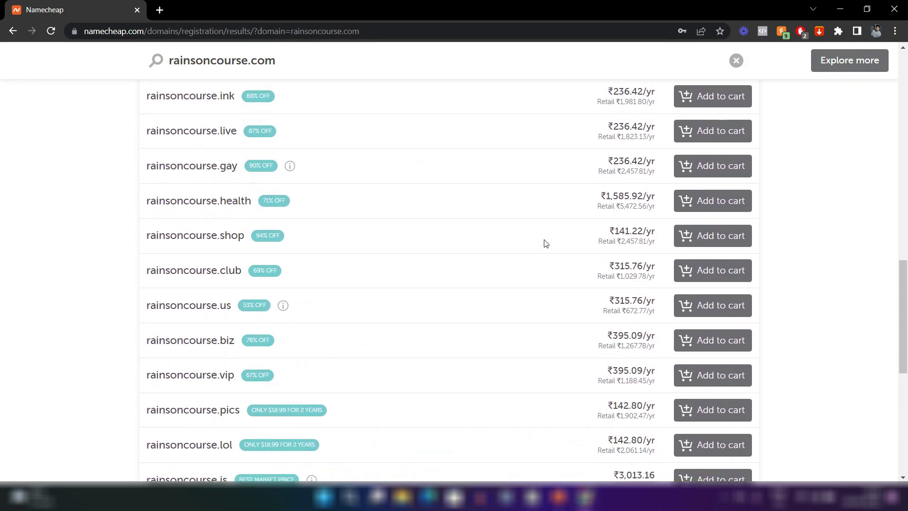
scroll(545, 243, "up", 15)
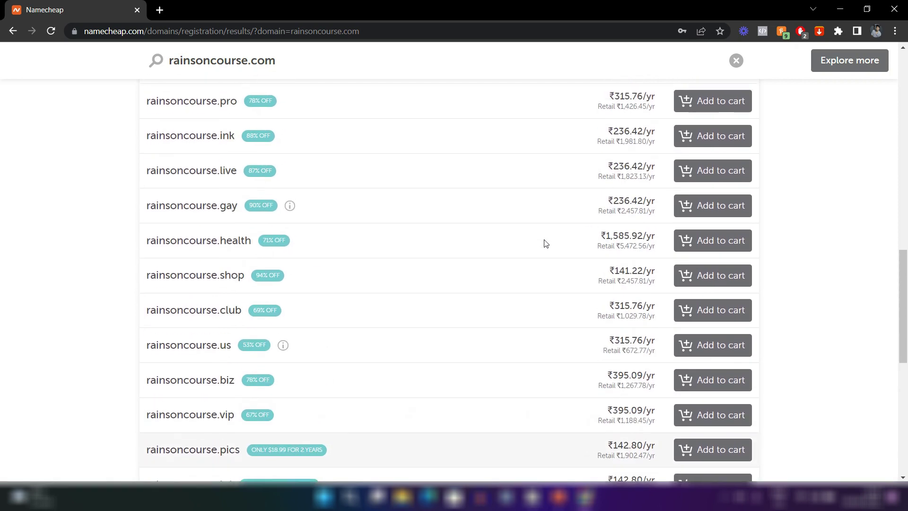
scroll(546, 244, "up", 4)
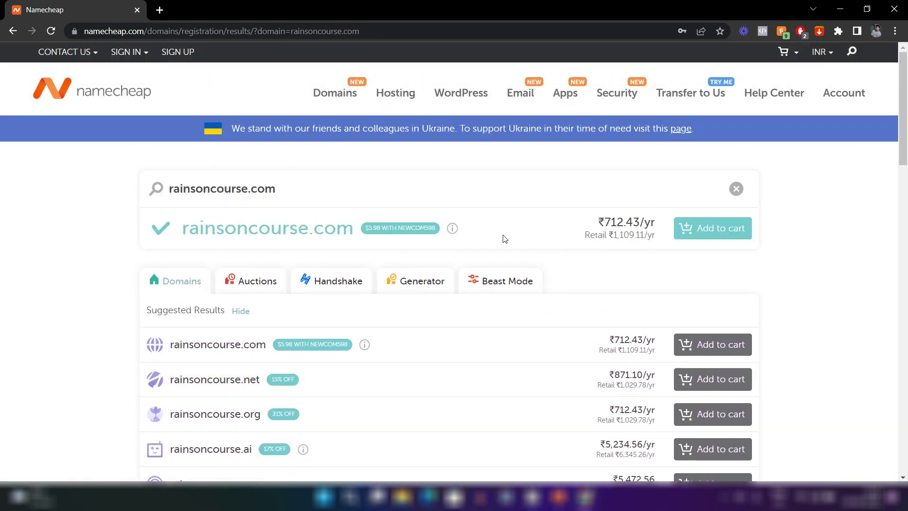
scroll(502, 237, "down", 3)
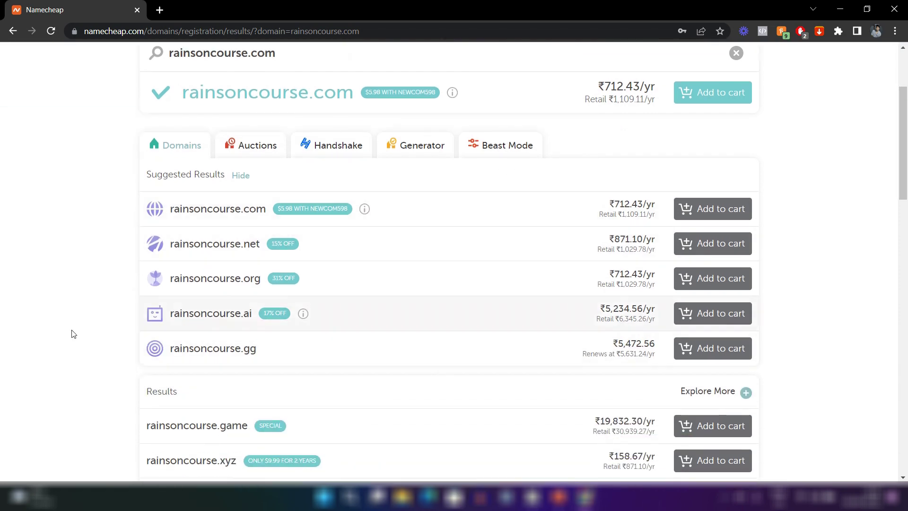
scroll(71, 332, "up", 3)
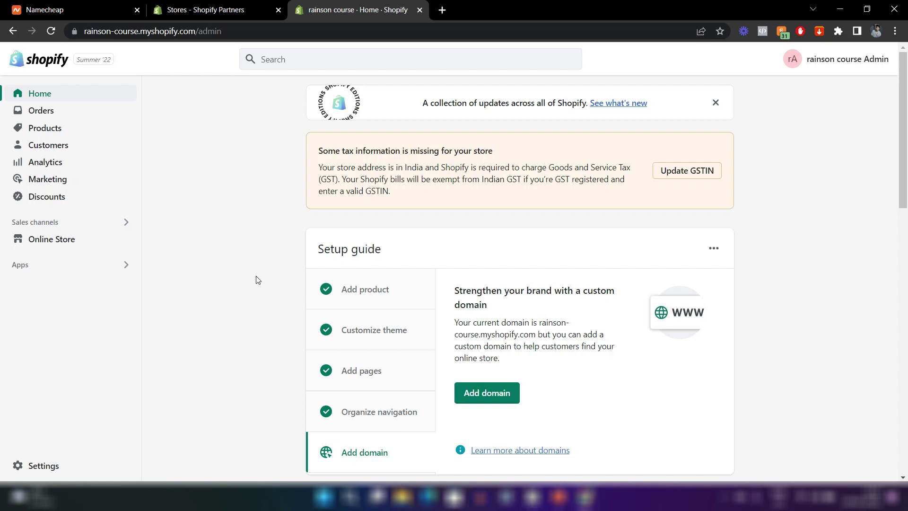
Go to the store's Domains settings in Shopify admin.
left_click(53, 469)
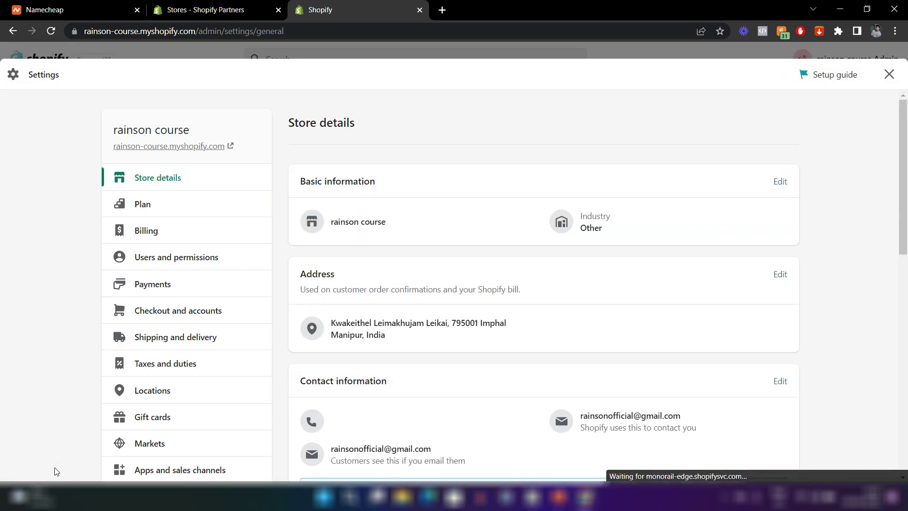
scroll(194, 371, "down", 4)
scroll(196, 372, "down", 1)
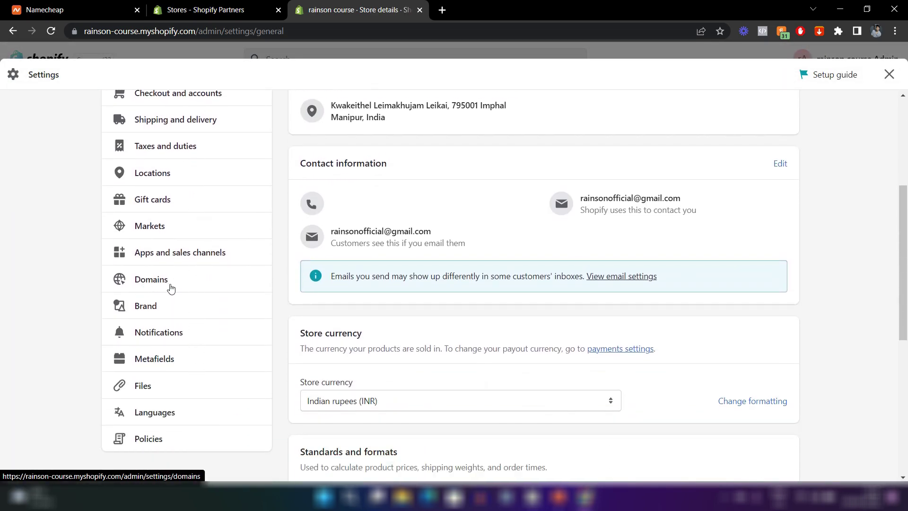
left_click(151, 280)
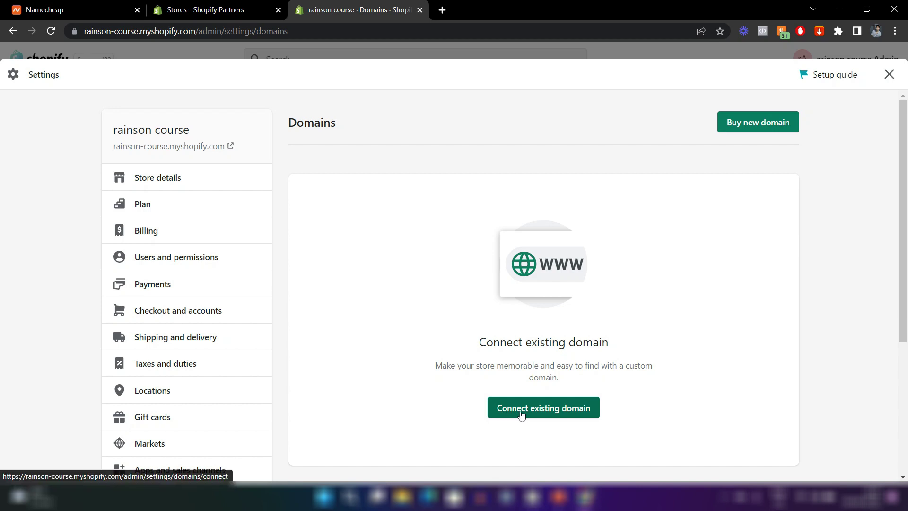
Submit rainsoncourse.com to connect as an existing domain, showing it costs $14.00 USD/year.
left_click(564, 414)
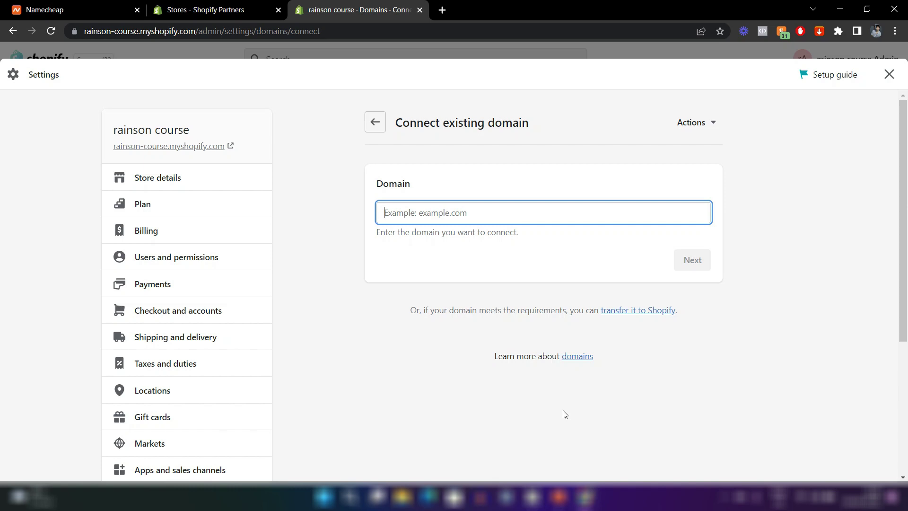
type("rain")
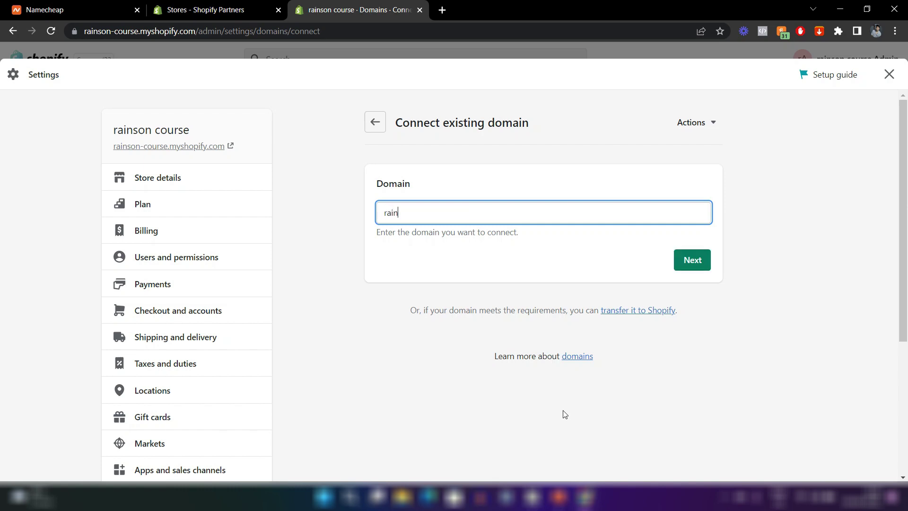
type("soncourse.com")
left_click(693, 270)
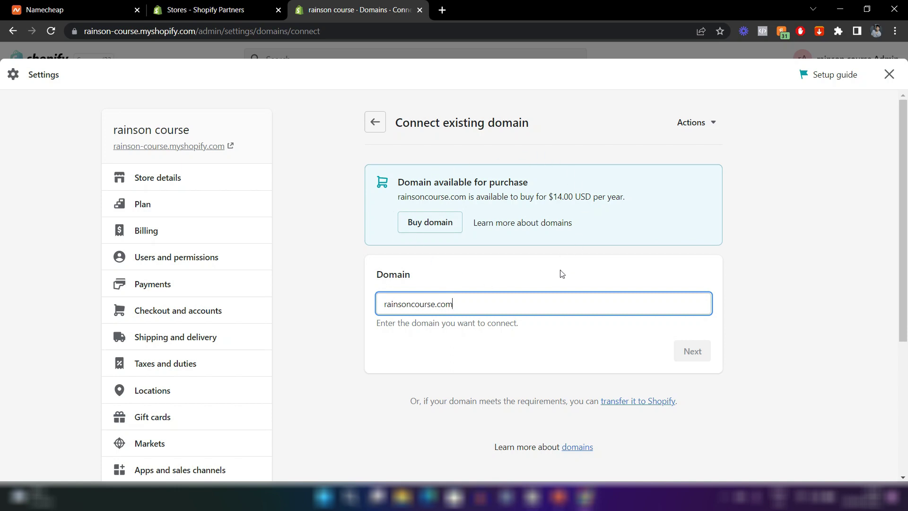
left_click(529, 259)
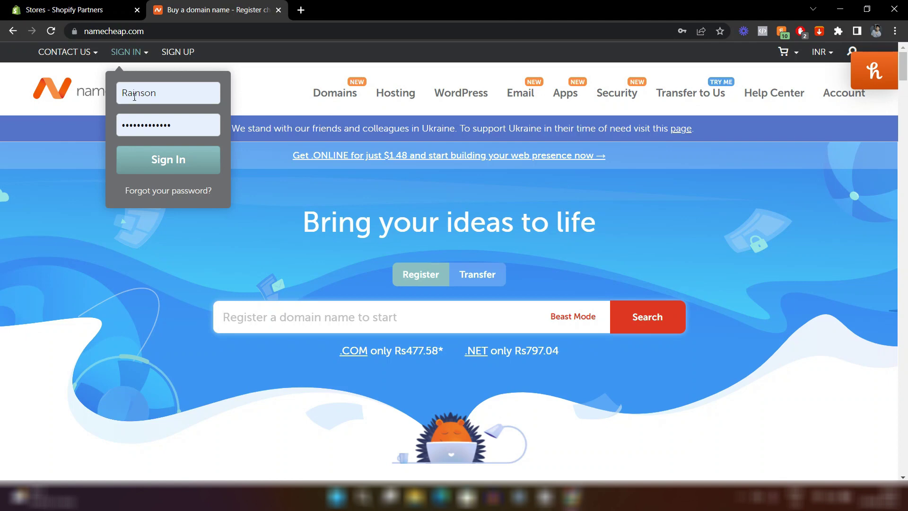
Sign in to the Namecheap account to reach its dashboard.
left_click(176, 164)
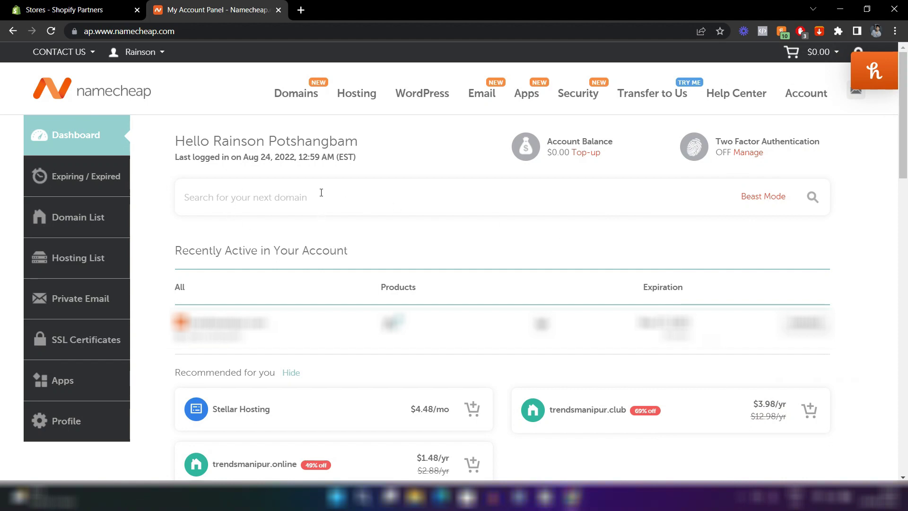
Search Namecheap for septemver.com and add it to the cart.
left_click(264, 198)
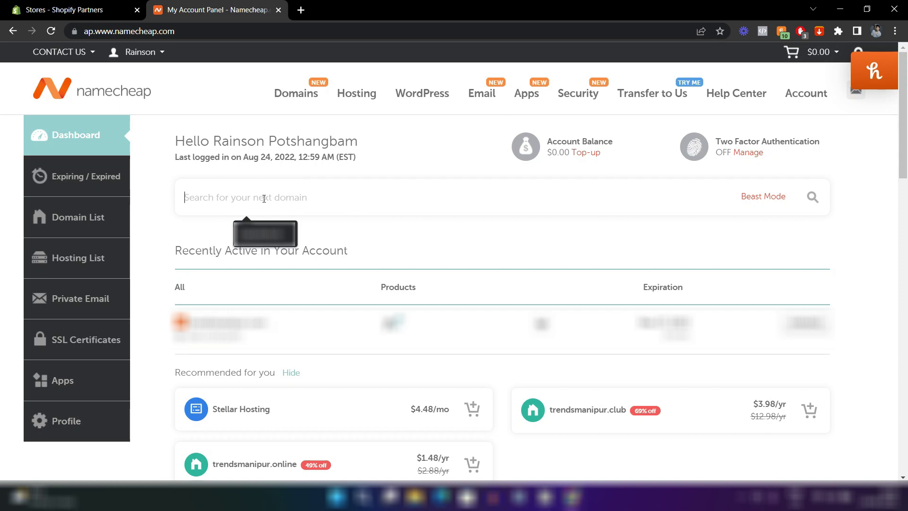
type("se")
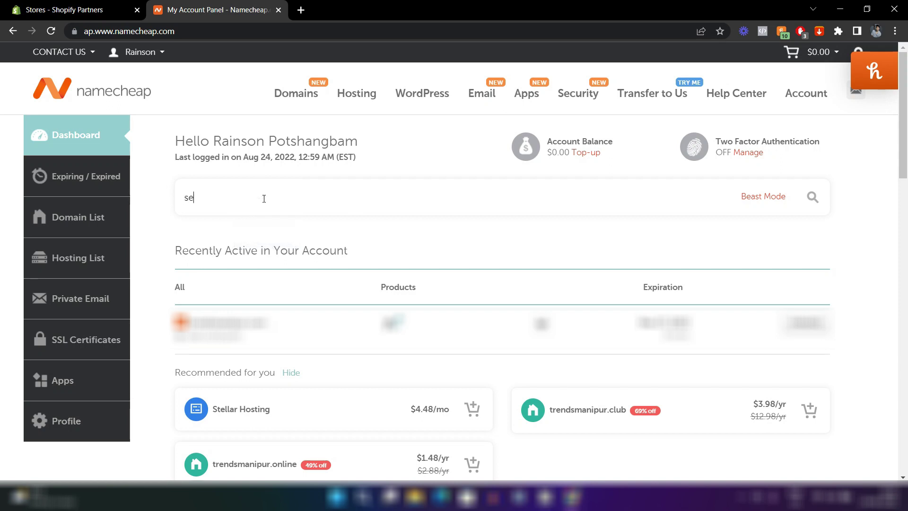
type("ptemver.com")
key("Return")
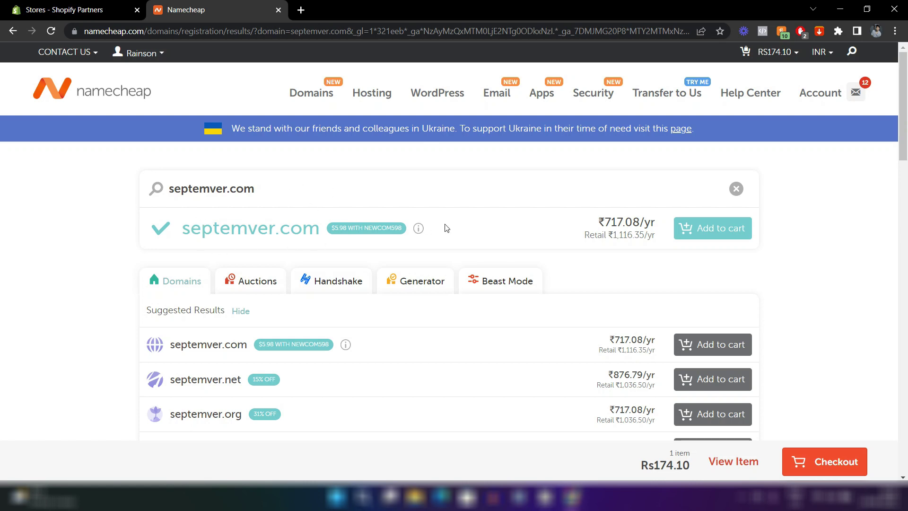
left_click(701, 238)
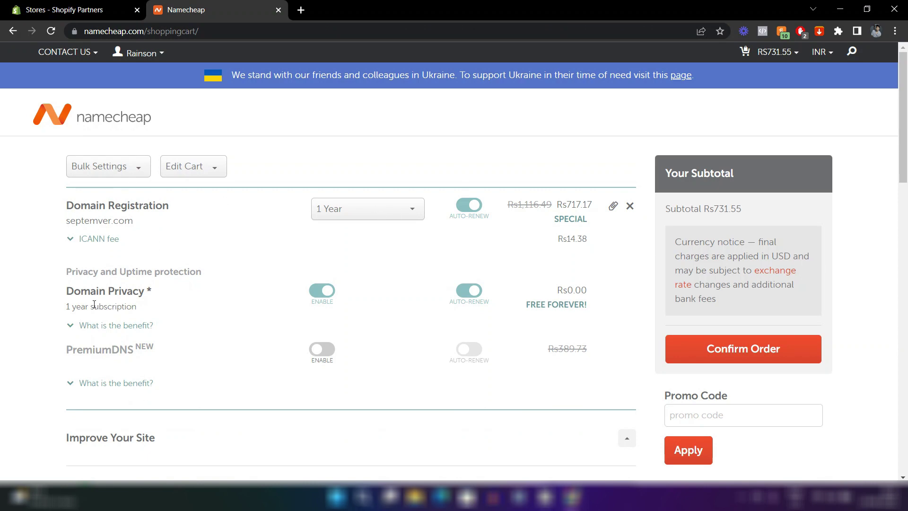
Confirm the septemver.com order and pay $7.36 for it.
scroll(237, 320, "down", 7)
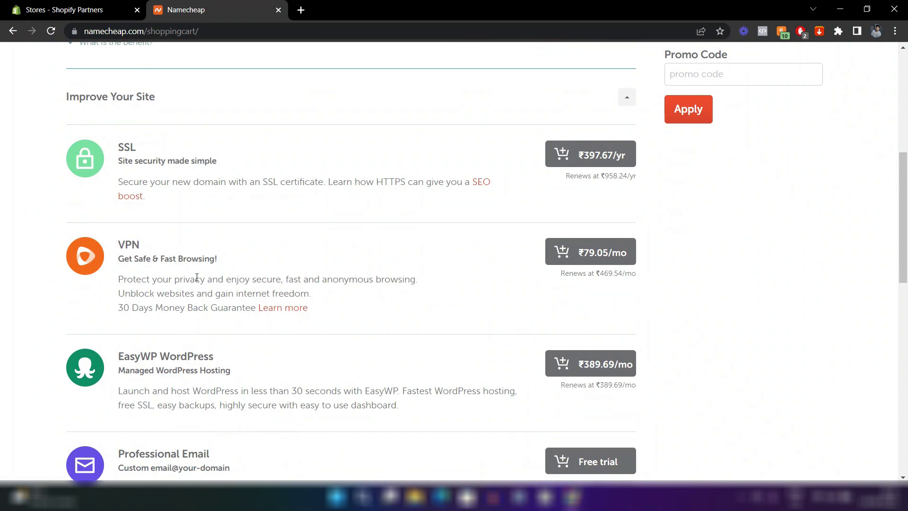
scroll(196, 277, "down", 3)
scroll(196, 276, "down", 5)
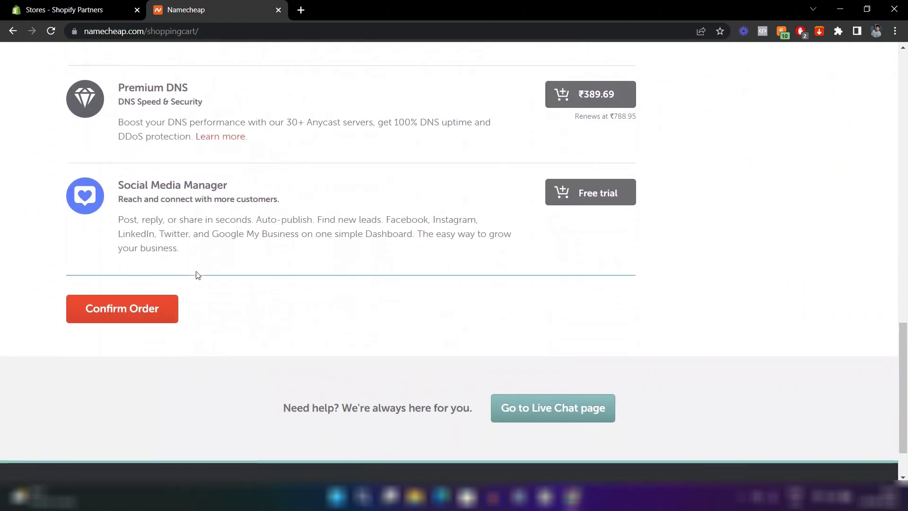
scroll(196, 275, "up", 13)
scroll(198, 275, "up", 8)
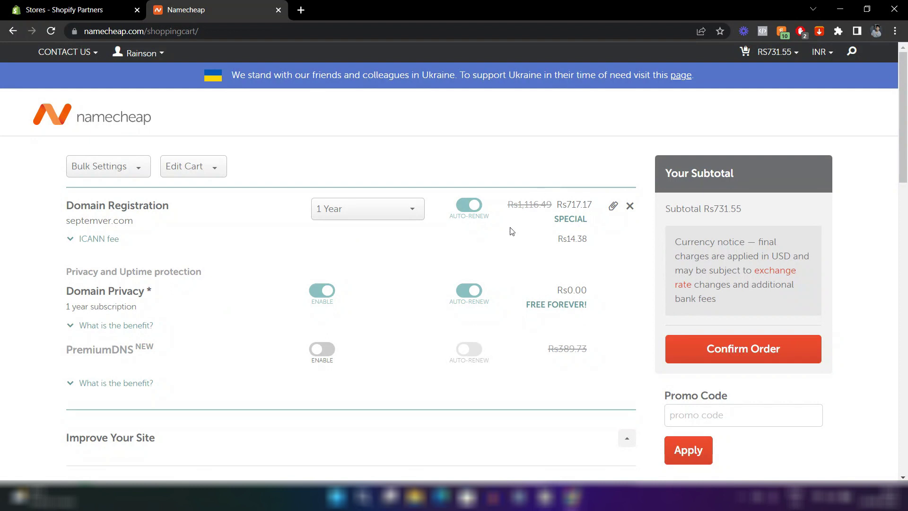
scroll(605, 276, "down", 2)
scroll(605, 276, "up", 2)
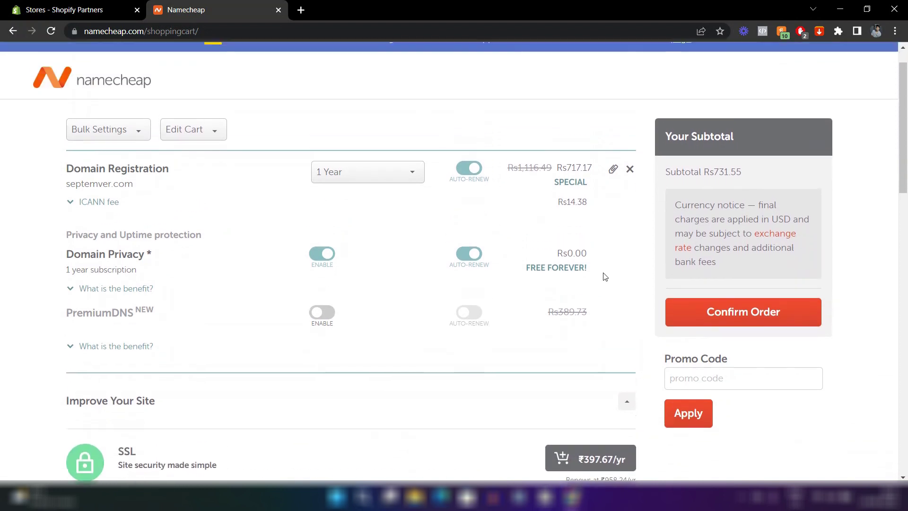
left_click(729, 331)
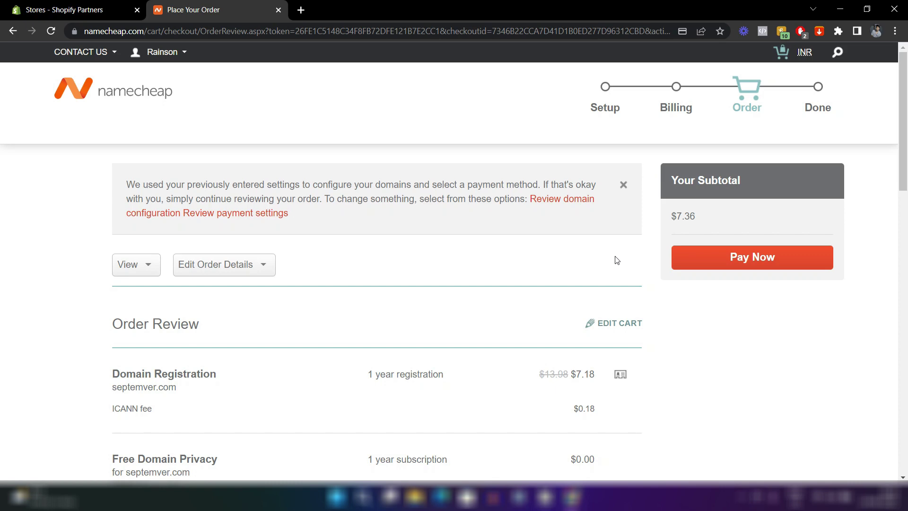
scroll(617, 260, "down", 3)
scroll(616, 260, "up", 3)
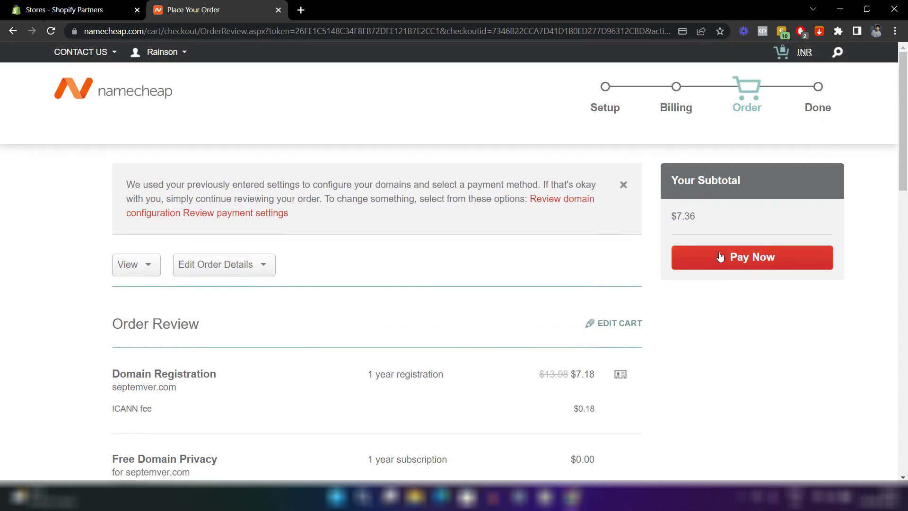
left_click(720, 256)
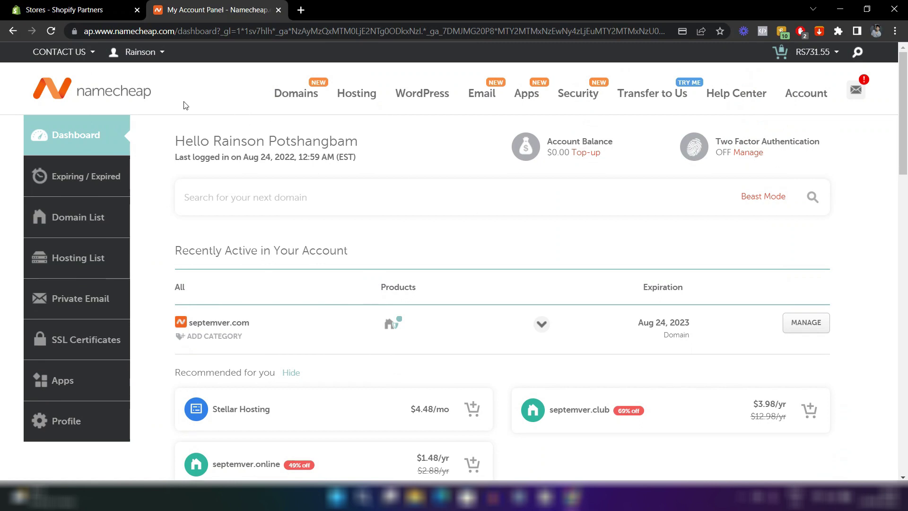
mouse_move(138, 53)
left_click_drag(189, 322, 250, 325)
left_click(271, 365)
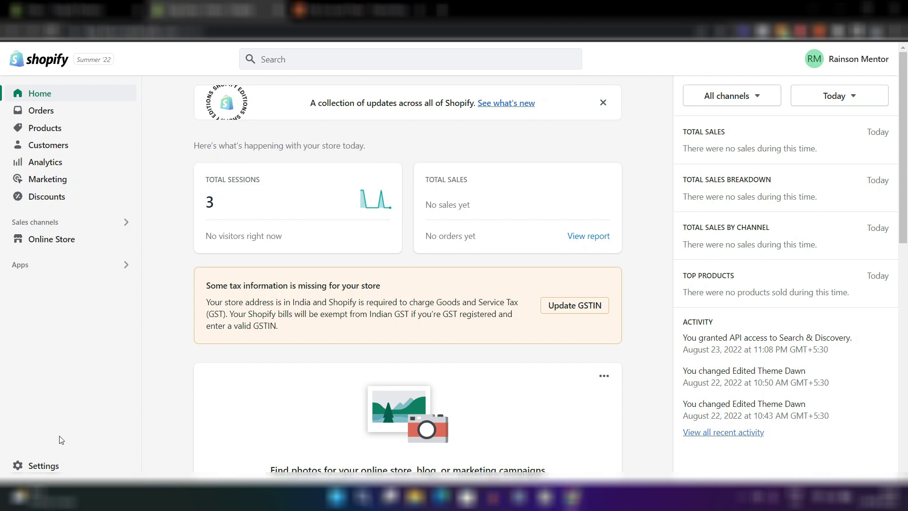
Submit septemver.com as an existing domain to connect in Shopify's Domains settings.
left_click(39, 463)
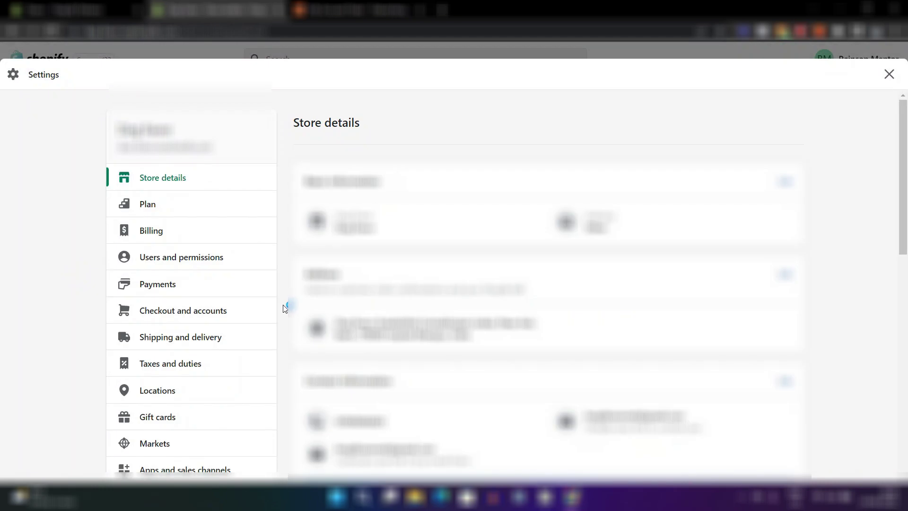
scroll(283, 308, "down", 6)
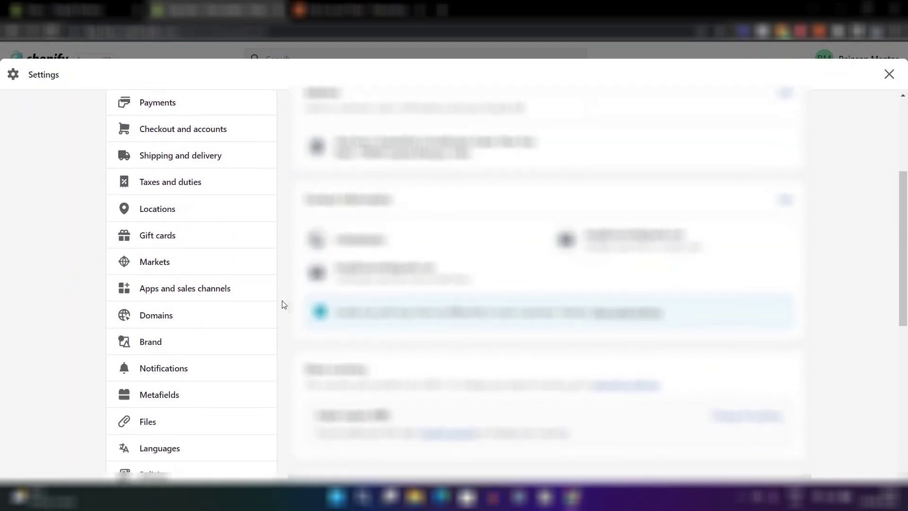
left_click(161, 234)
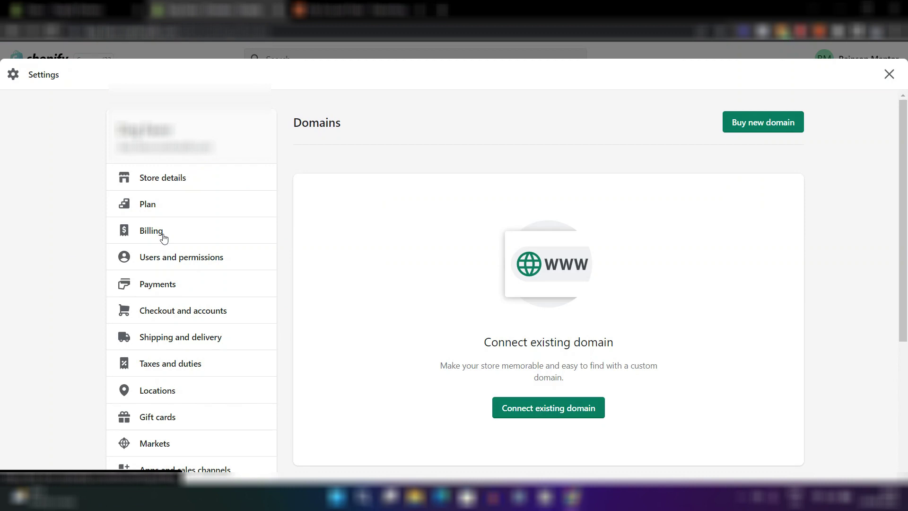
left_click(530, 409)
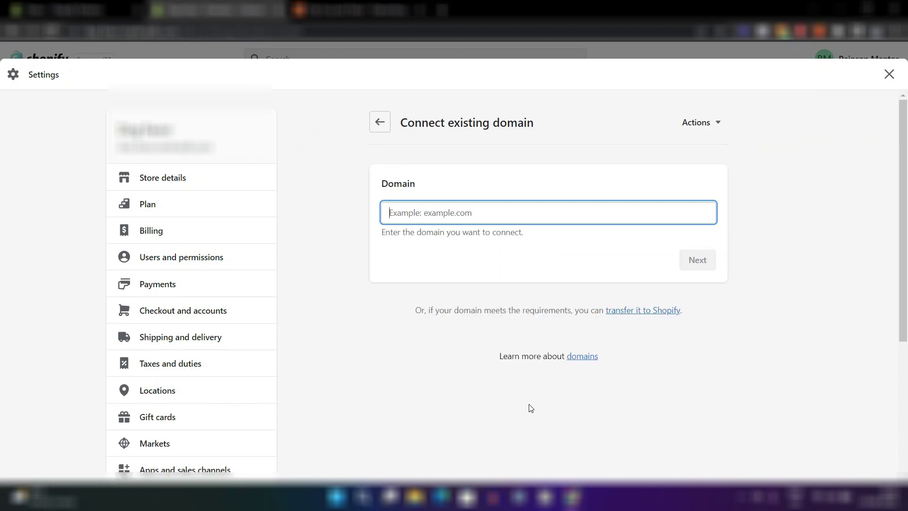
type("s")
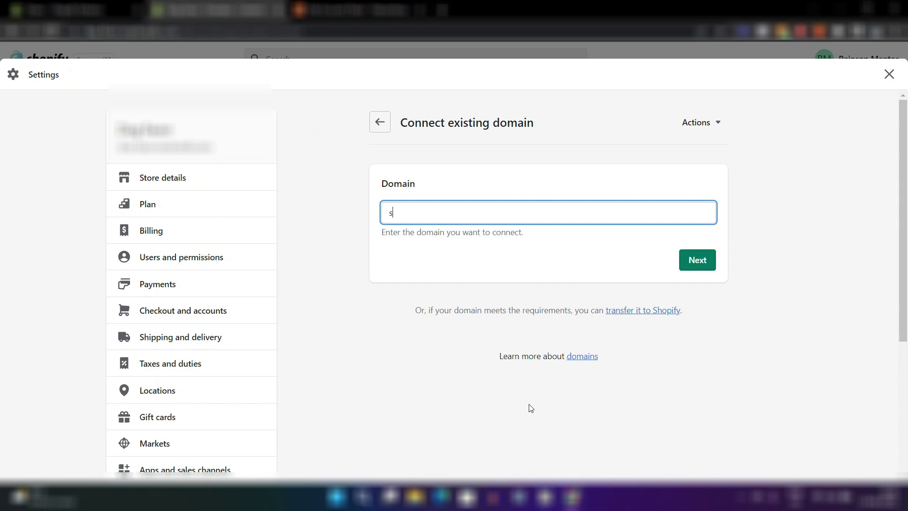
type("eptemver.com")
left_click(695, 259)
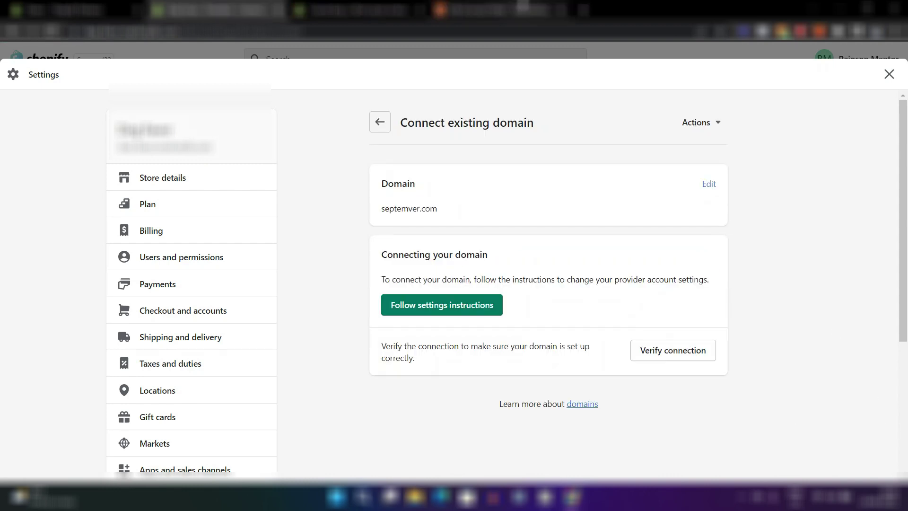
left_click(473, 10)
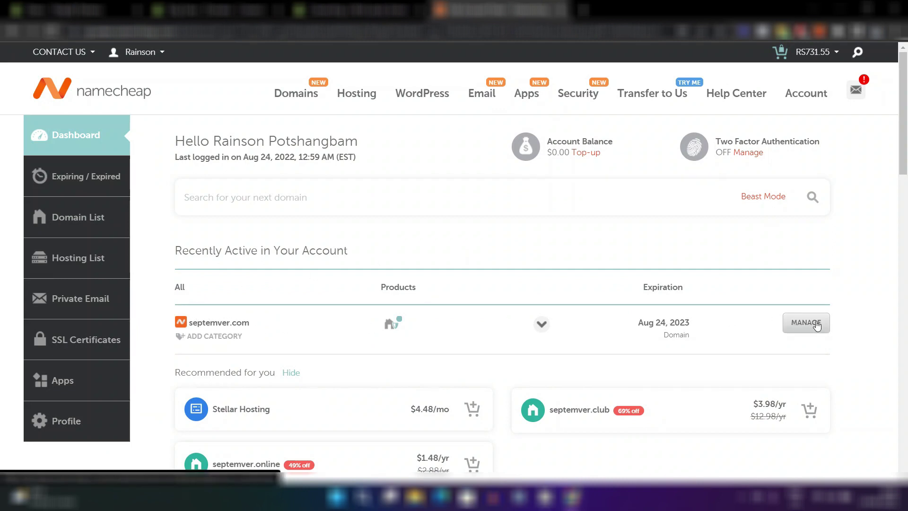
Apply the Shopify DNS template to septemver.com in Namecheap's Advanced DNS settings.
left_click(816, 325)
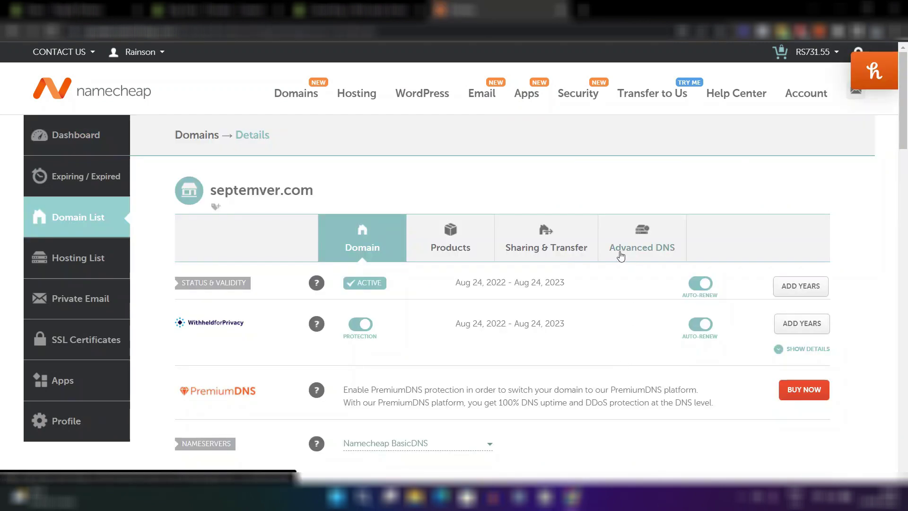
left_click(660, 257)
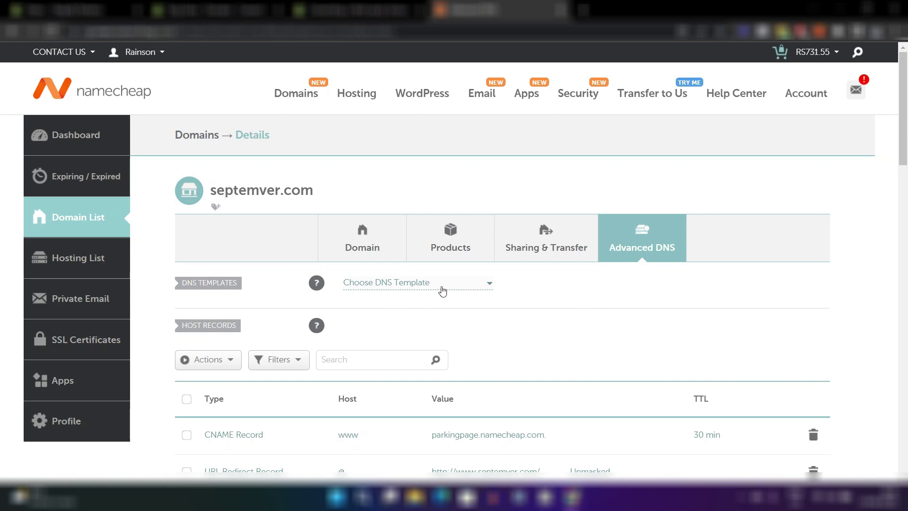
left_click(442, 290)
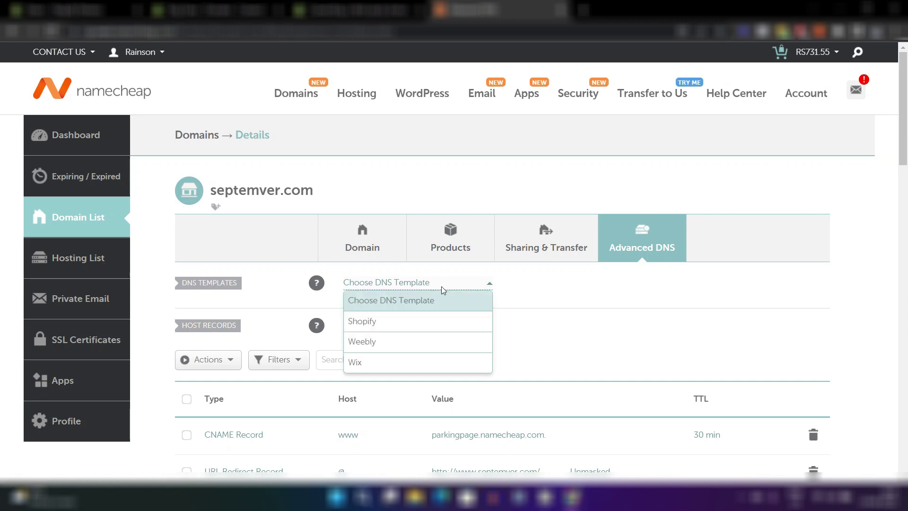
left_click(402, 322)
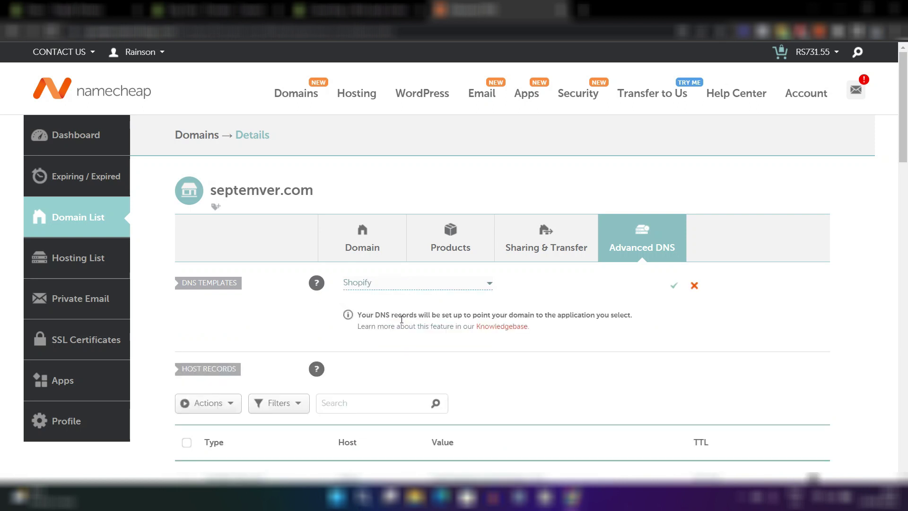
left_click(676, 289)
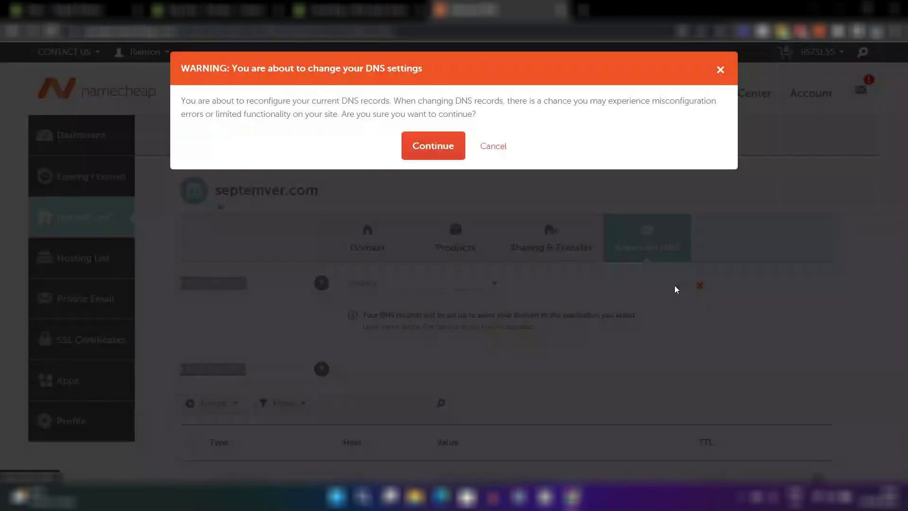
left_click(444, 147)
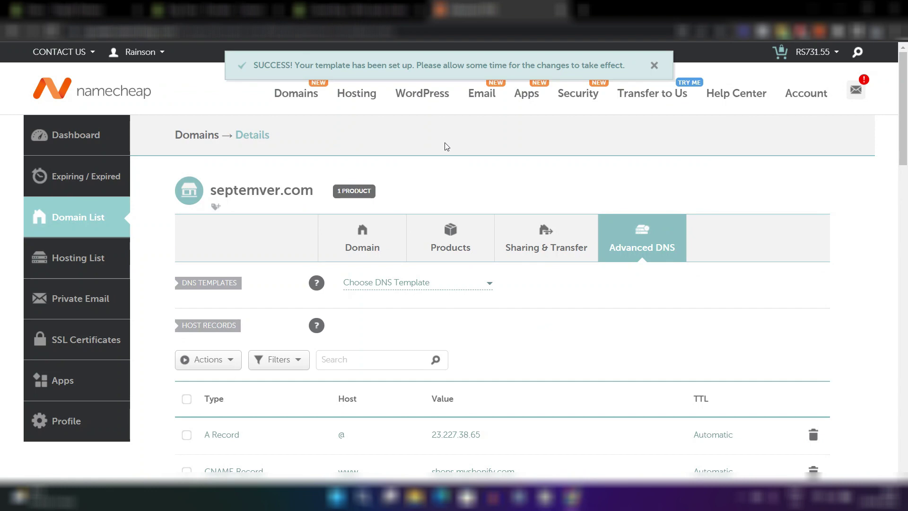
left_click(218, 10)
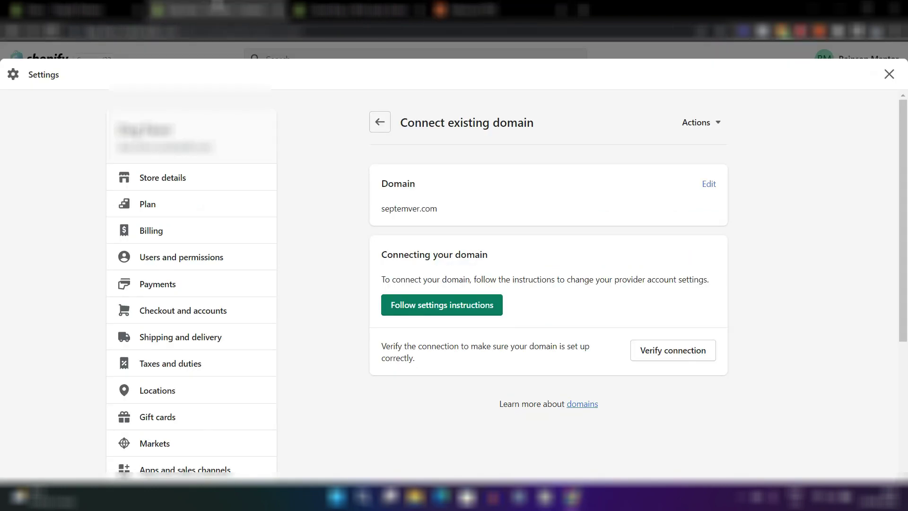
Verify the septemver.com connection twice until it becomes the primary domain.
left_click(664, 363)
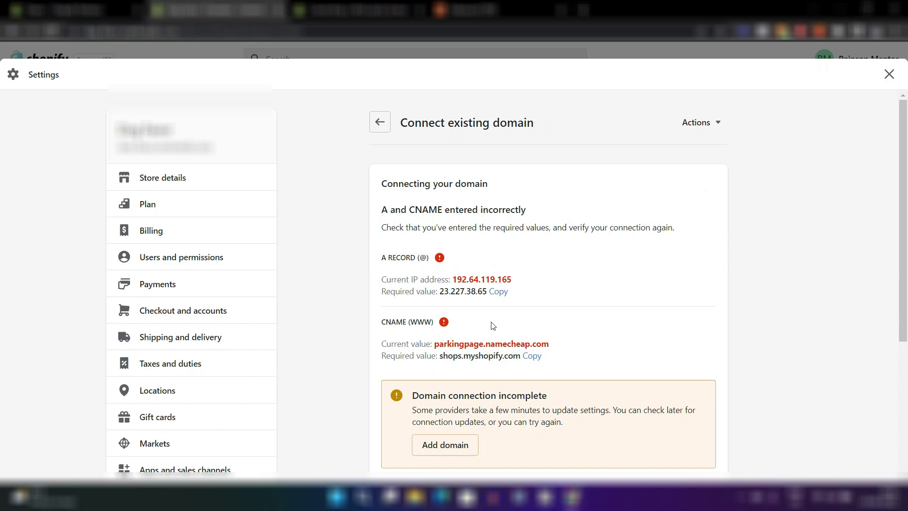
scroll(492, 322, "down", 3)
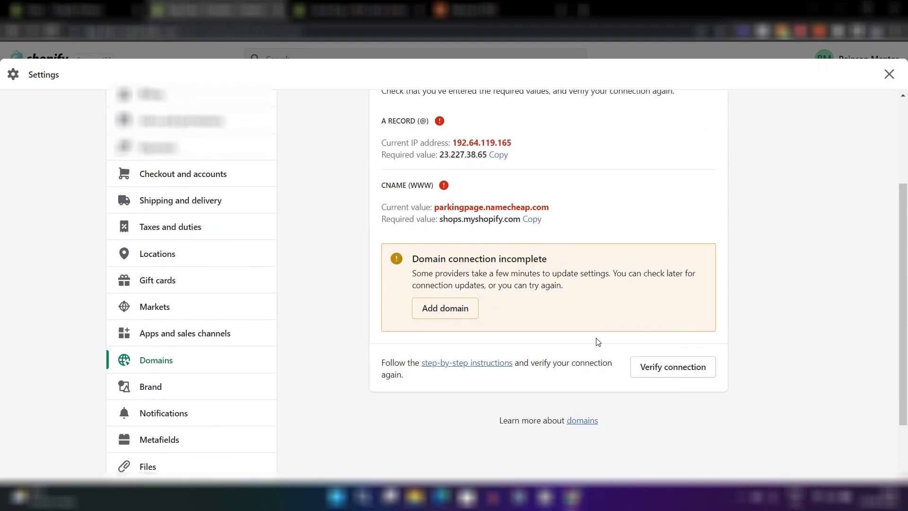
scroll(597, 341, "up", 3)
scroll(597, 341, "down", 4)
scroll(642, 330, "up", 1)
scroll(670, 455, "up", 3)
scroll(672, 454, "down", 3)
left_click(653, 385)
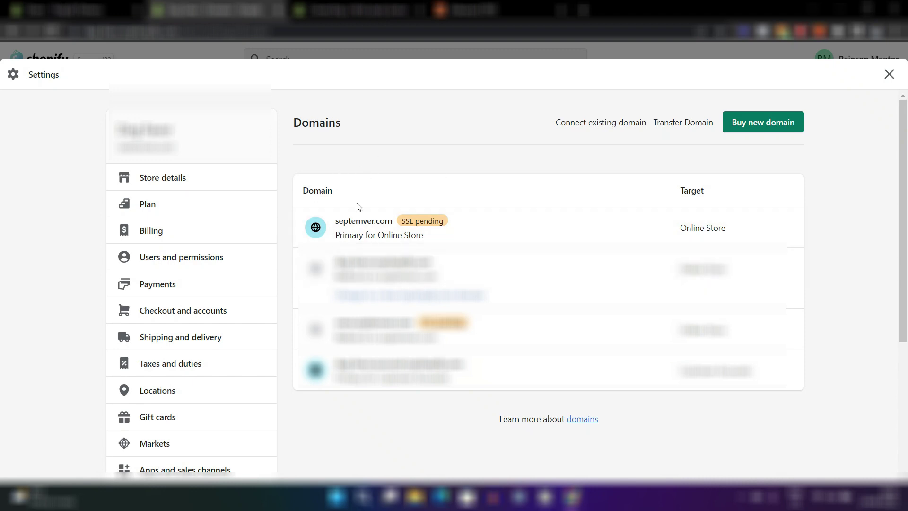
left_click(483, 237)
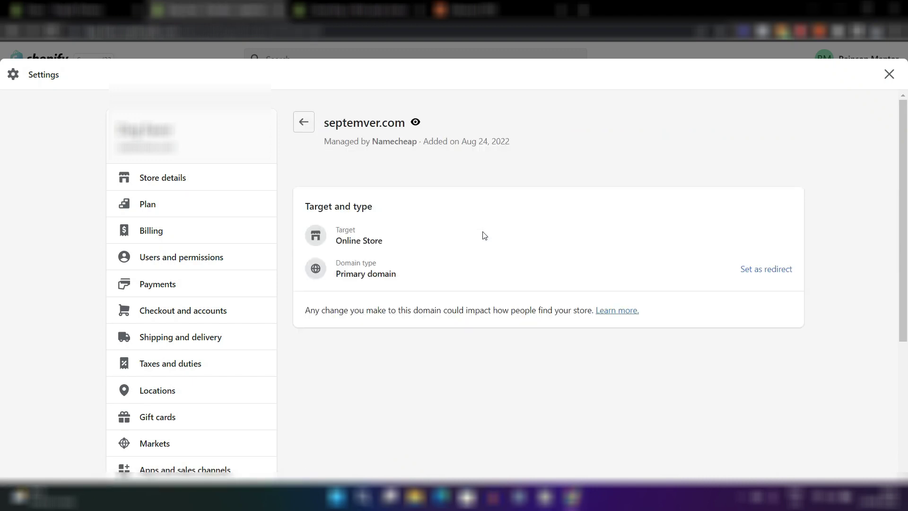
left_click(304, 121)
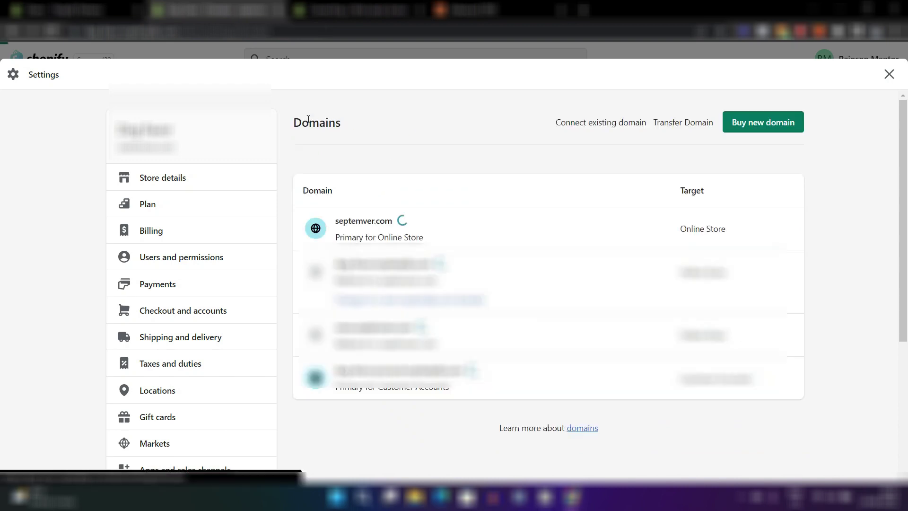
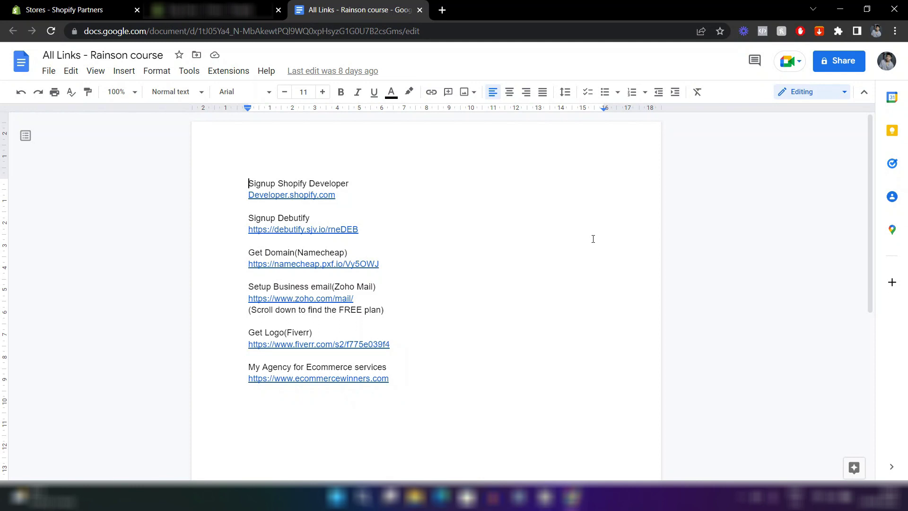
Open the zoho.com/mail link from the Google Docs list in a new tab.
left_click(286, 298)
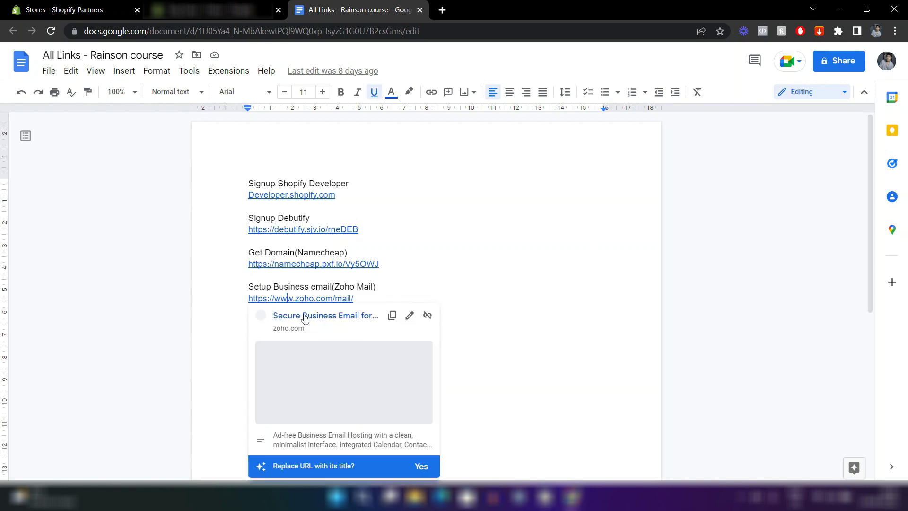
left_click(305, 316)
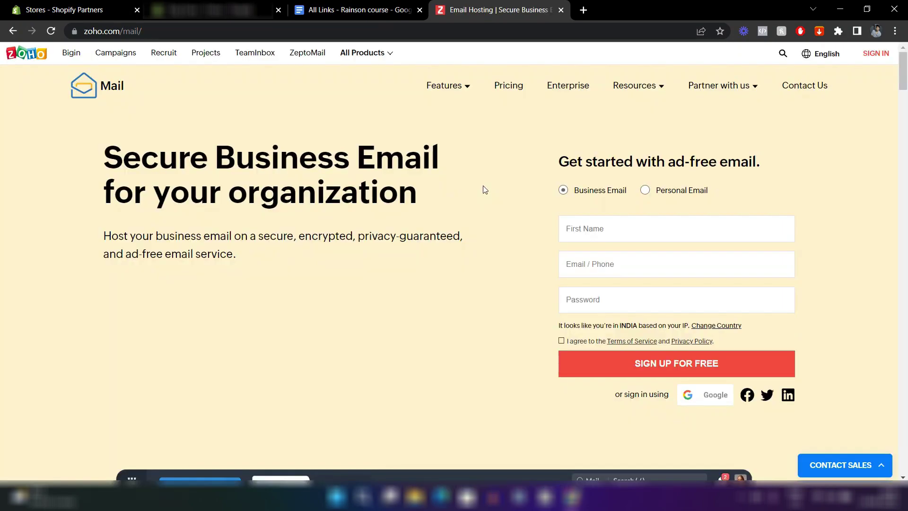
Go to Zoho Mail's pricing page and sign up for the Forever Free Plan.
left_click(500, 87)
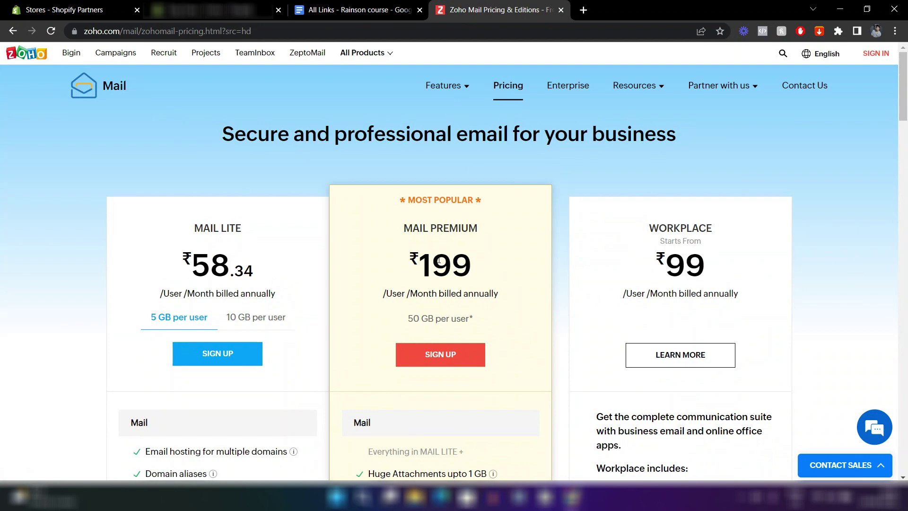
scroll(582, 244, "down", 4)
scroll(582, 244, "down", 14)
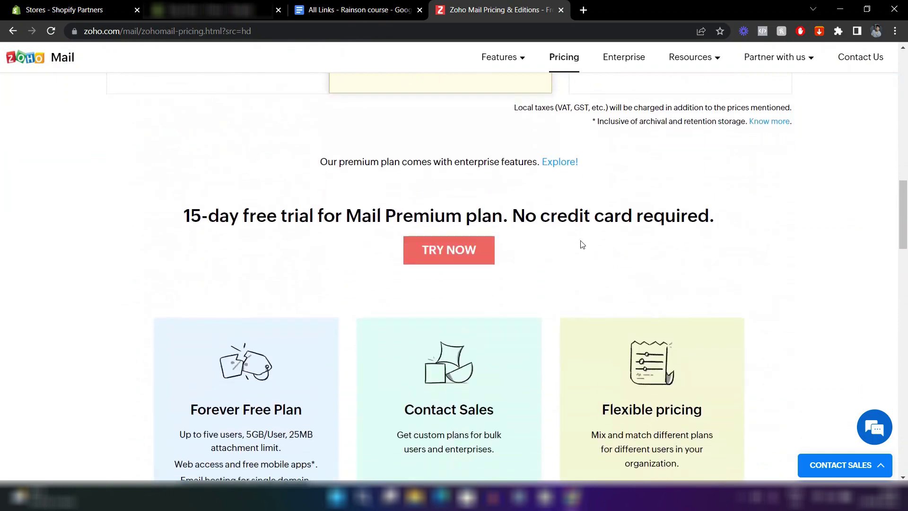
scroll(582, 244, "down", 5)
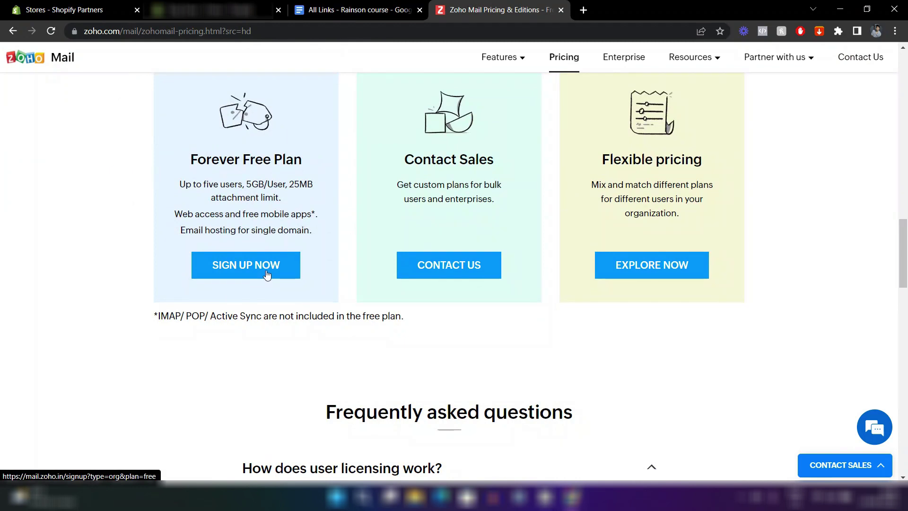
left_click(267, 274)
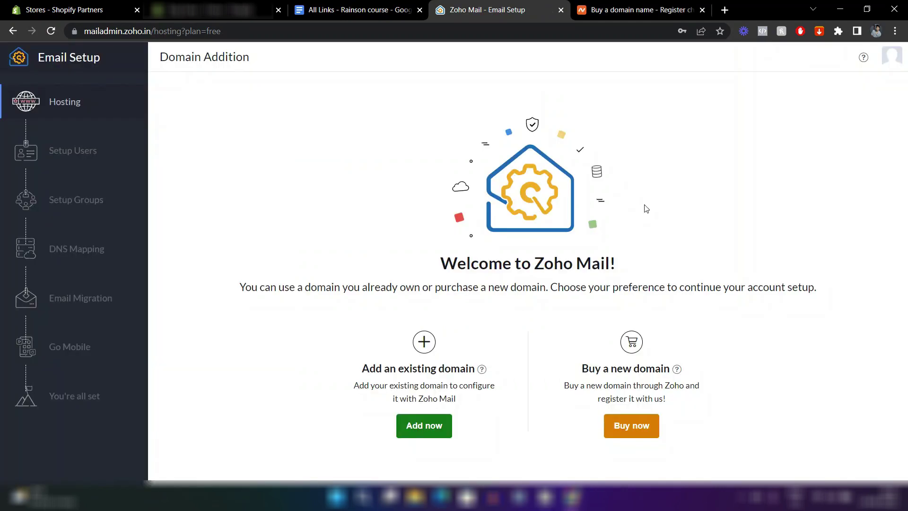
left_click(424, 427)
type("www.septemver.com")
left_click(433, 255)
type("Septemver")
left_click(427, 290)
scroll(412, 382, "down", 2)
left_click(413, 348)
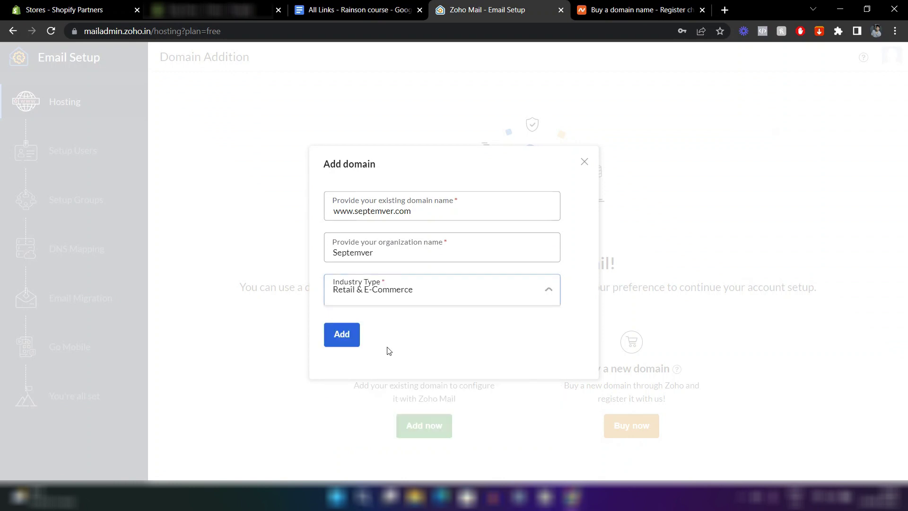
Add the domain, proceed to its TXT verification details, and switch to Namecheap.
left_click(341, 342)
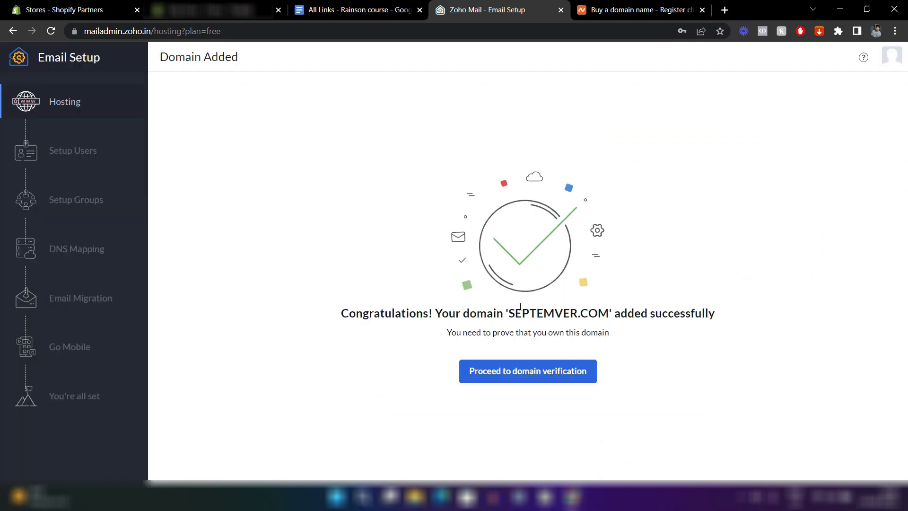
left_click(505, 375)
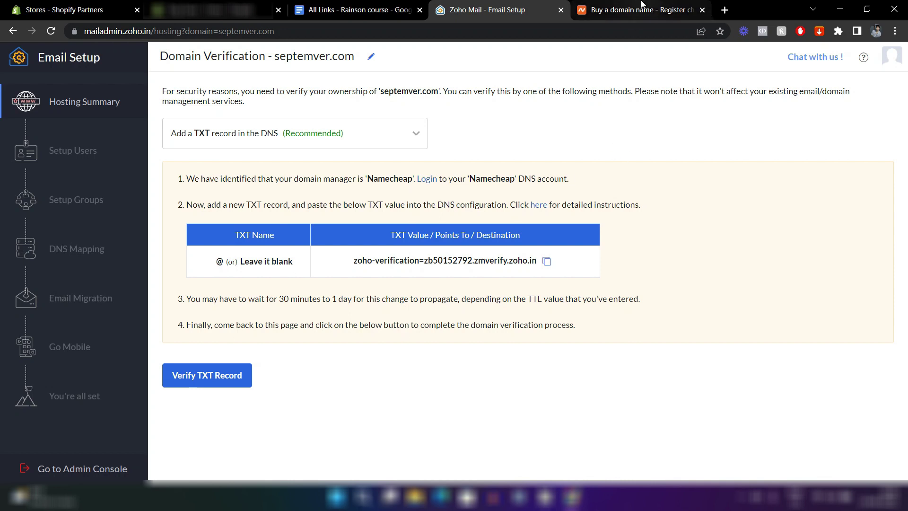
left_click(642, 4)
Add a new TXT record row in septemver.com's Advanced DNS settings on Namecheap.
mouse_move(140, 53)
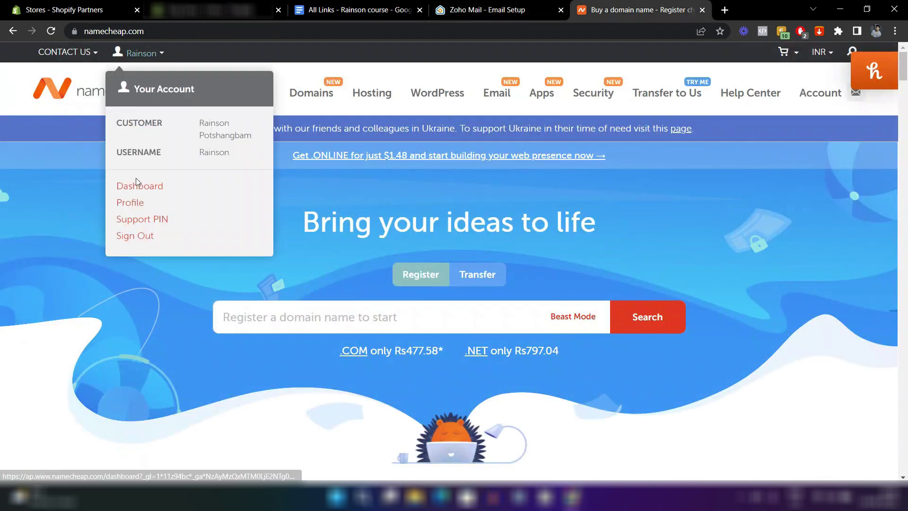
left_click(137, 187)
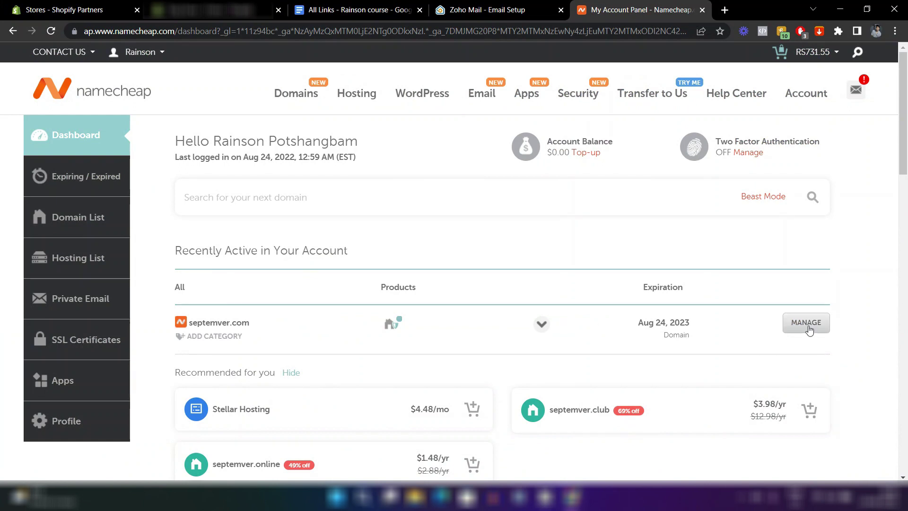
left_click(809, 330)
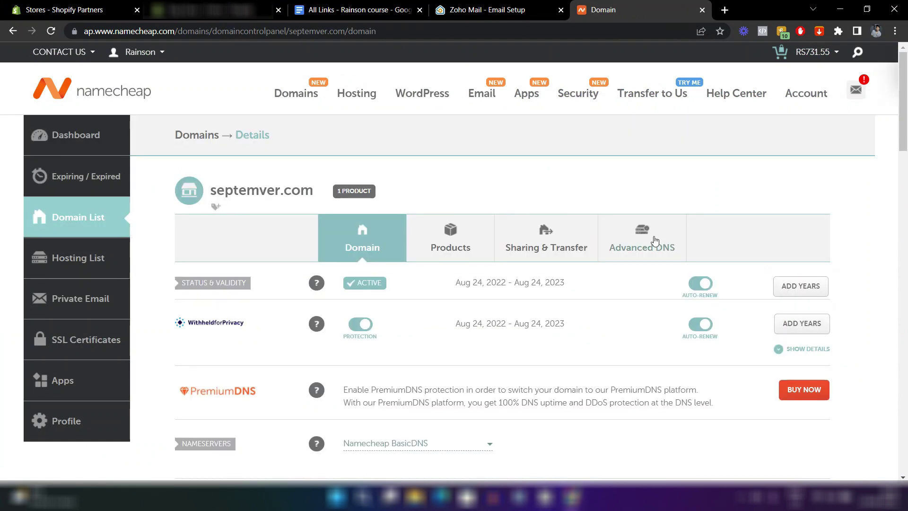
left_click(656, 240)
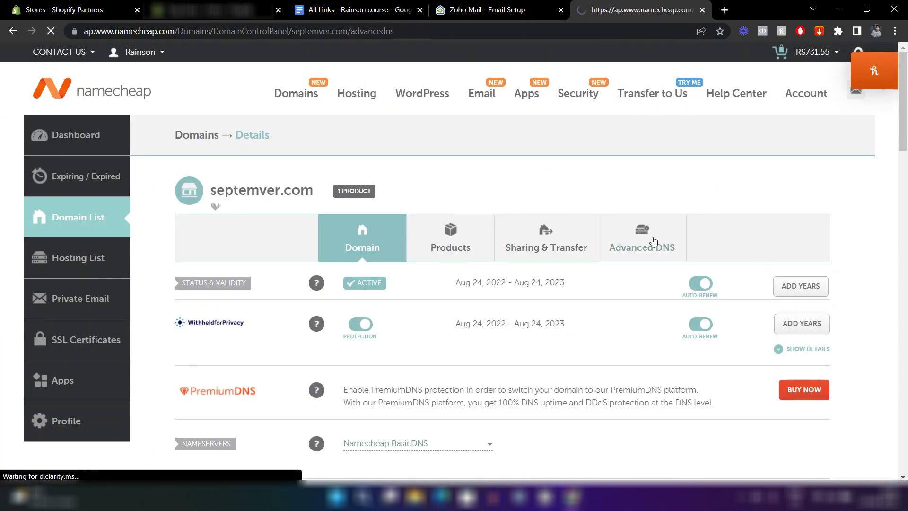
scroll(514, 171, "down", 5)
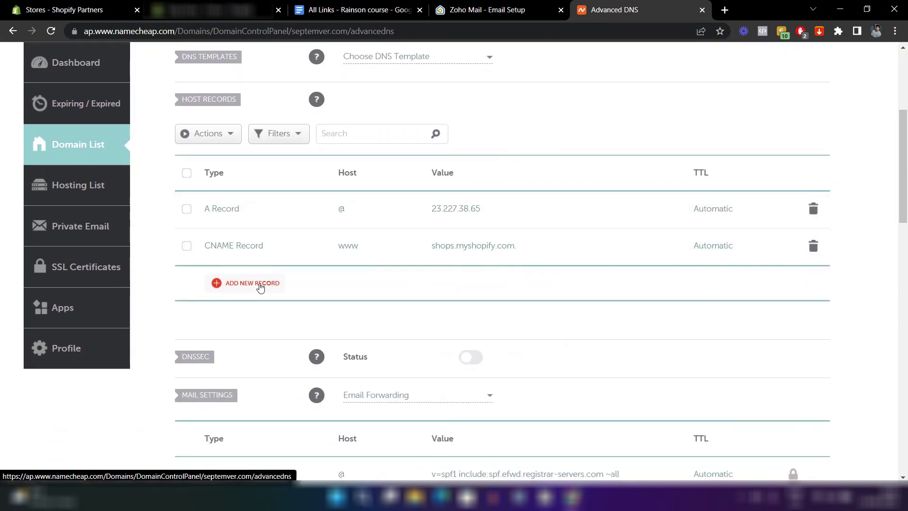
left_click(251, 282)
scroll(260, 287, "down", 3)
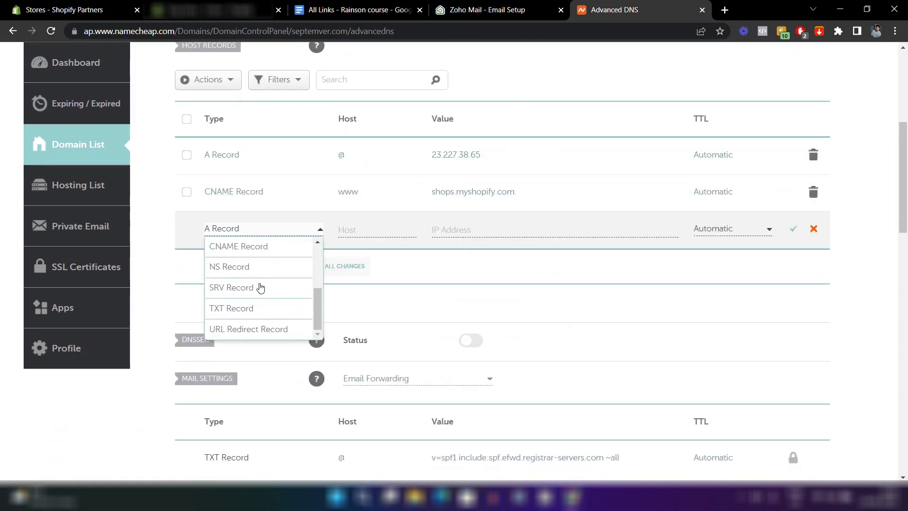
left_click(238, 313)
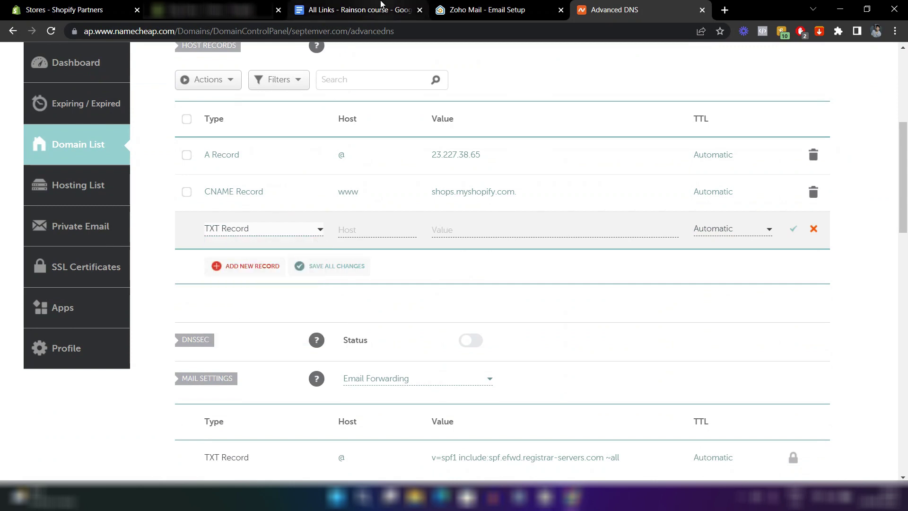
Save the TXT record with host @ and Zoho's verification value, then run Zoho's TXT check.
left_click(490, 9)
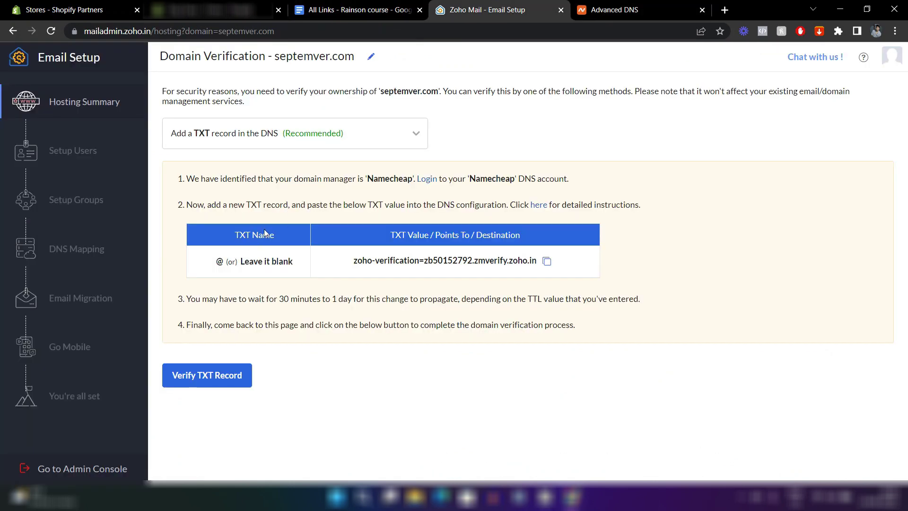
left_click(614, 9)
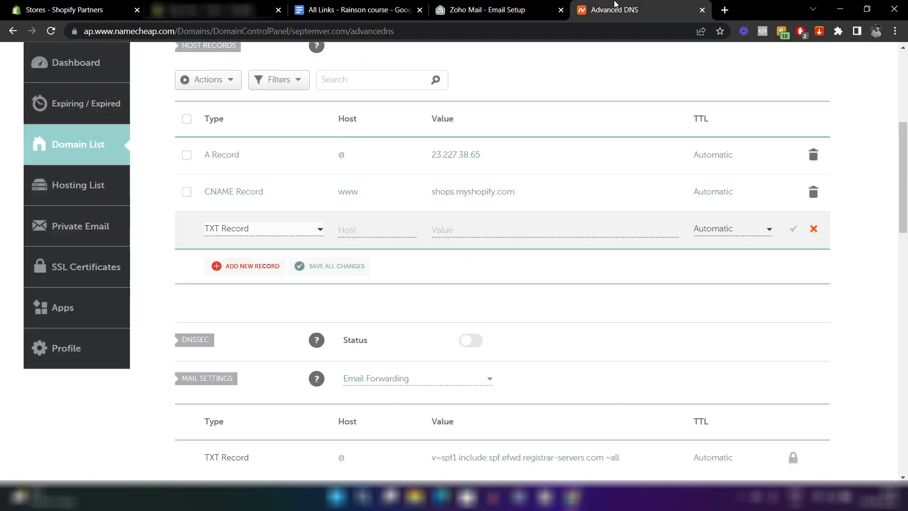
left_click(370, 232)
type("@")
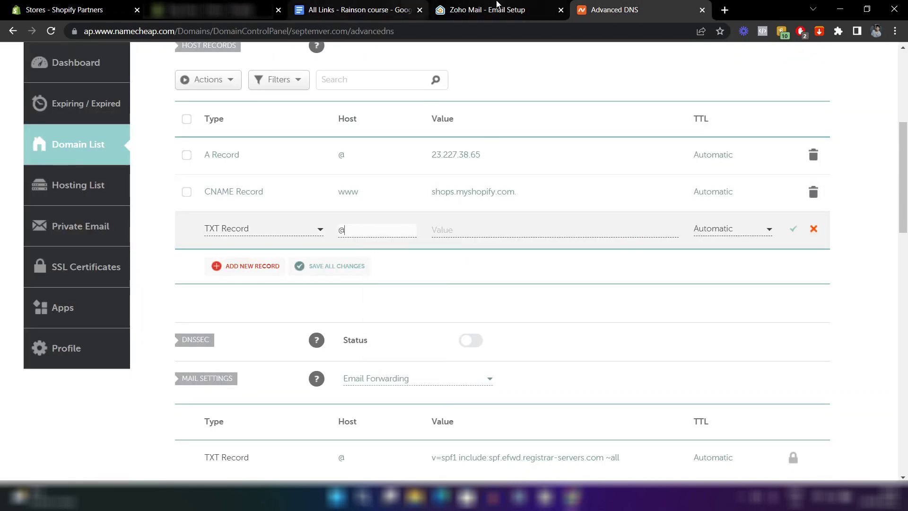
left_click(494, 6)
left_click(546, 263)
left_click(615, 9)
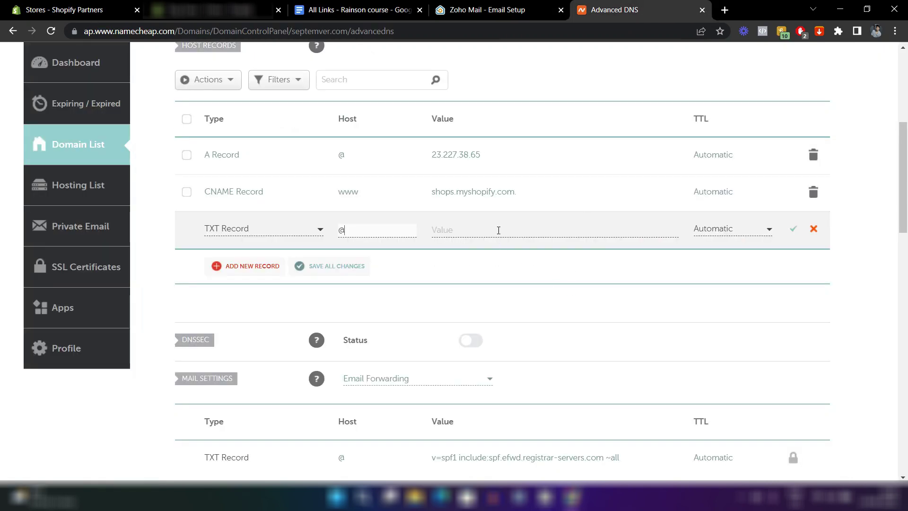
left_click(498, 230)
key("ctrl+v")
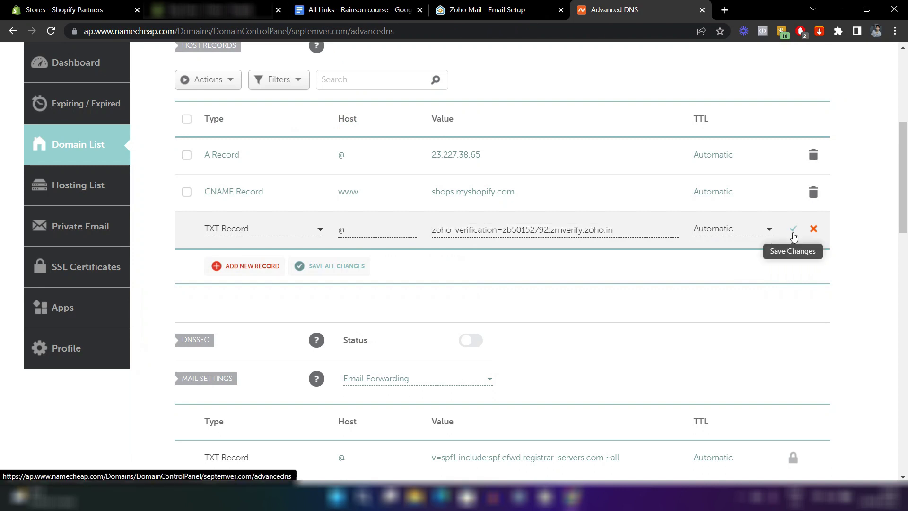
left_click(793, 230)
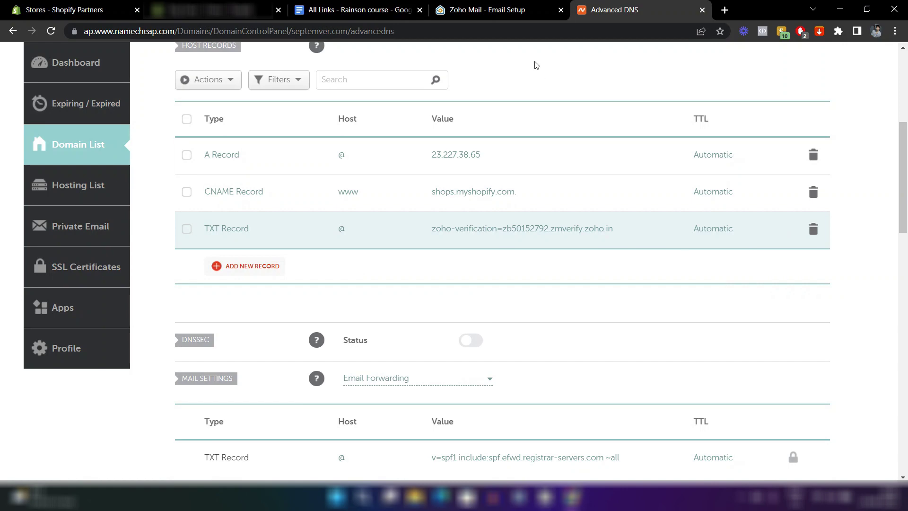
left_click(480, 5)
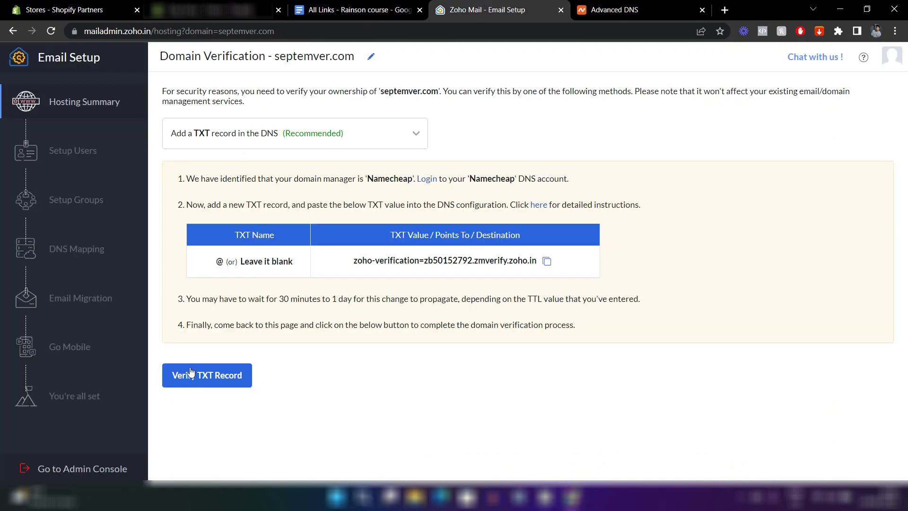
left_click(221, 378)
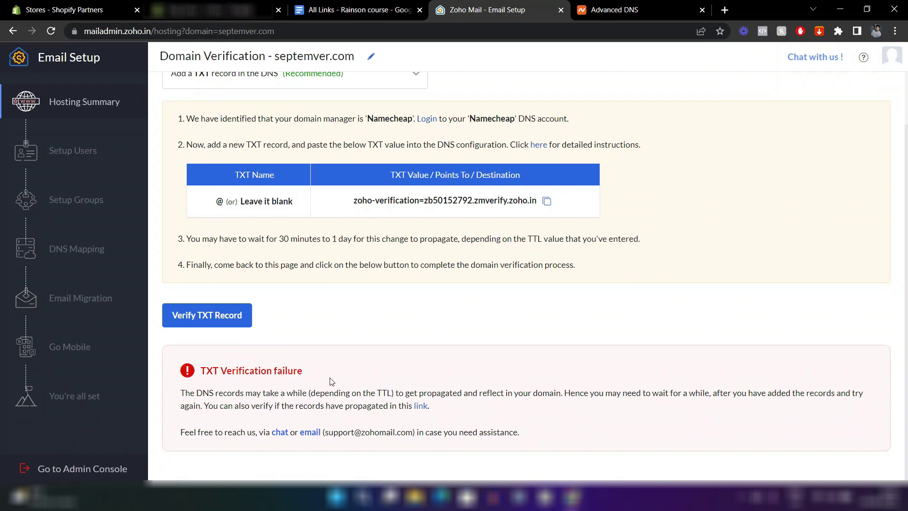
Re-run Zoho's TXT record verification until septemver.com ownership is confirmed.
scroll(332, 381, "up", 1)
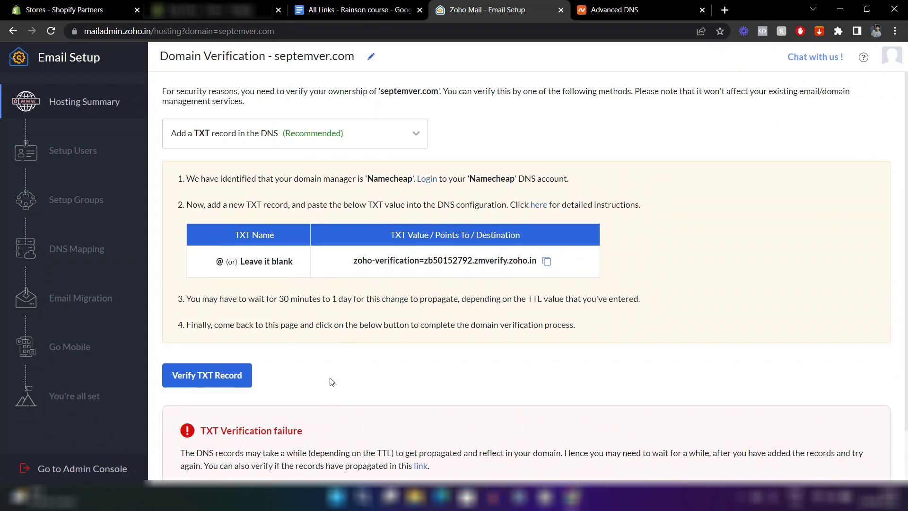
left_click(211, 382)
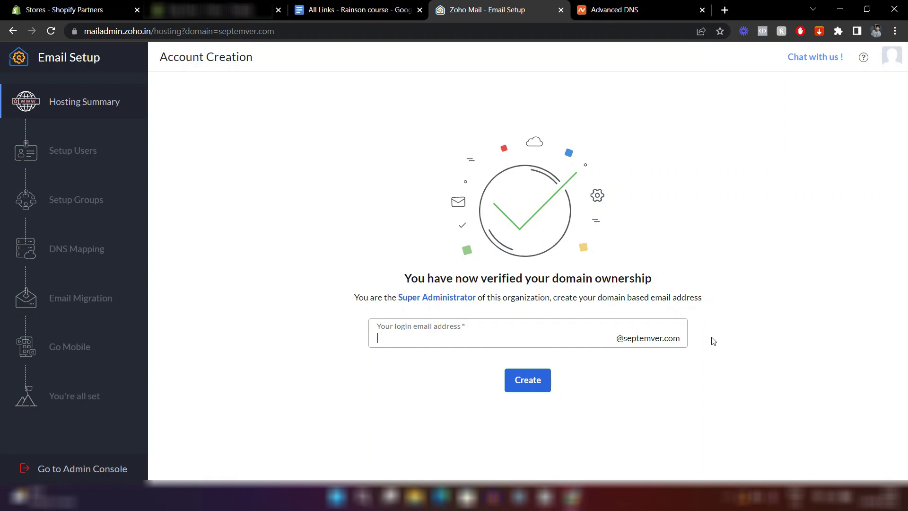
left_click(528, 385)
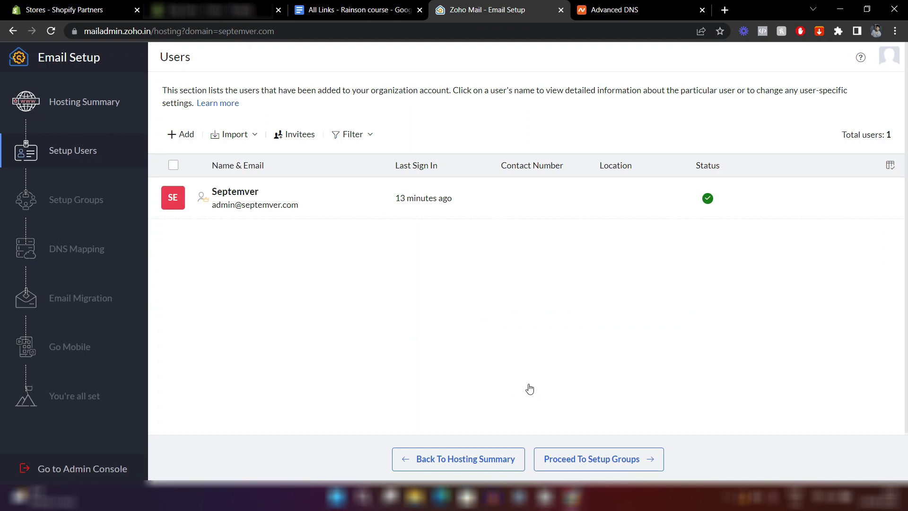
left_click(272, 215)
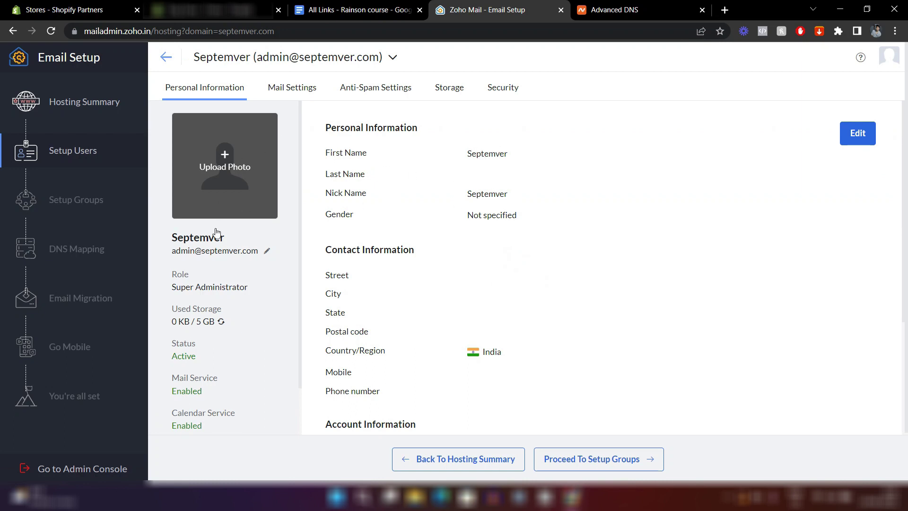
scroll(415, 340, "down", 3)
scroll(414, 341, "up", 3)
left_click(166, 57)
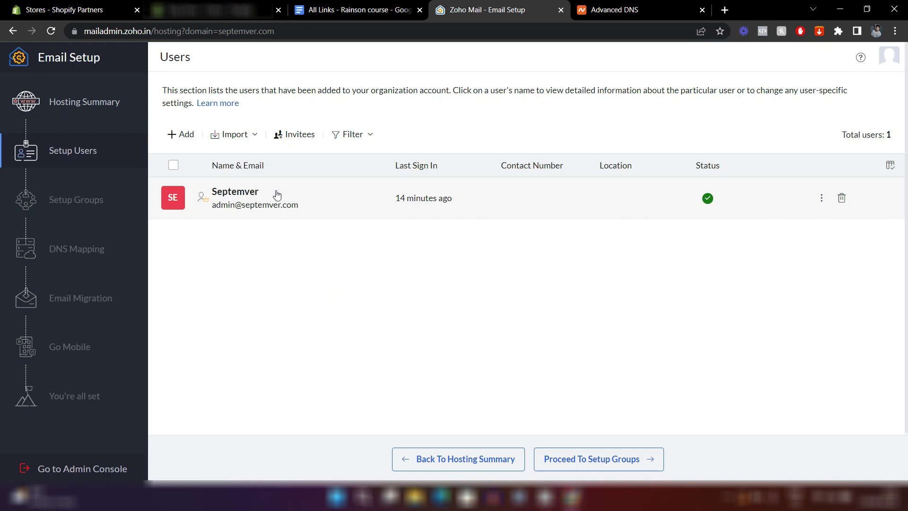
Add user Customer Support with username hello, set a password, and disable forced password change.
left_click(175, 135)
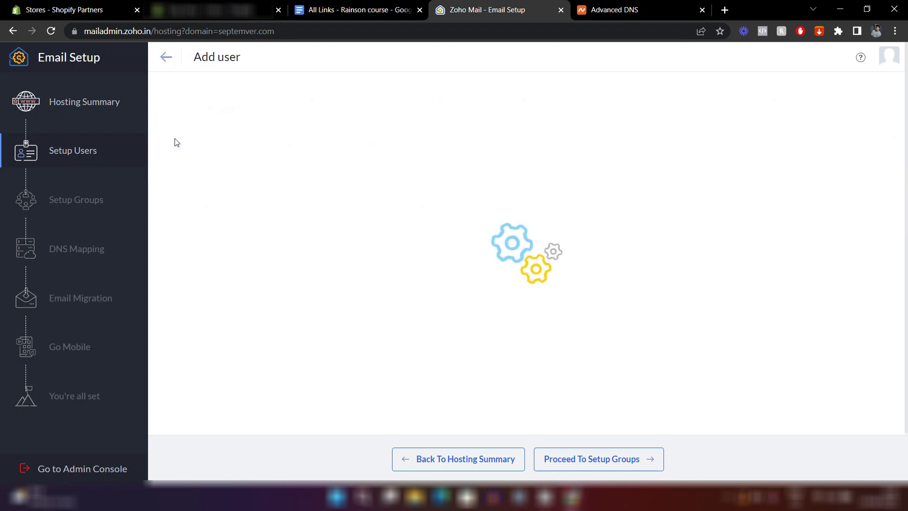
type("Customer")
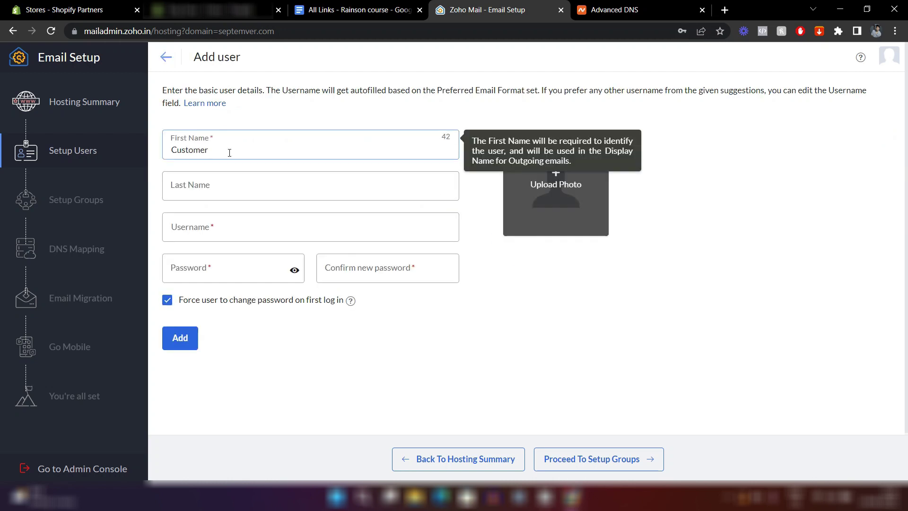
left_click(197, 201)
type("Support")
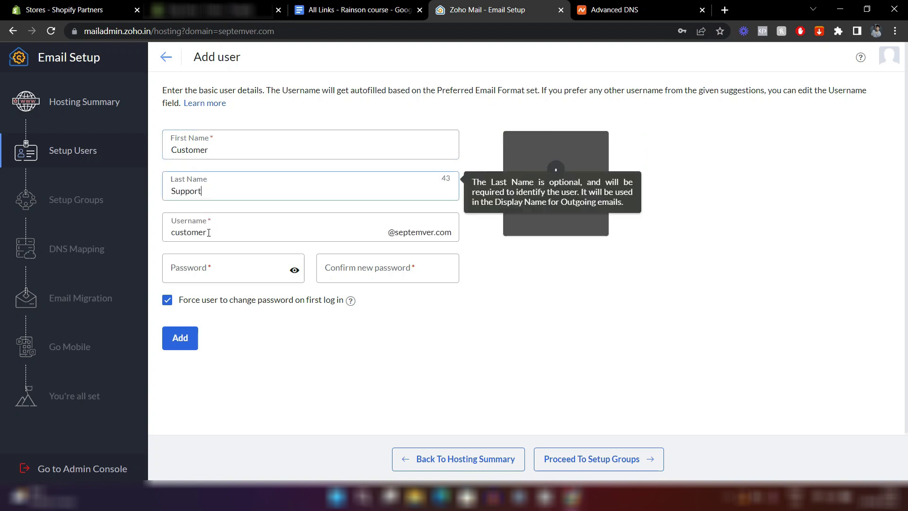
left_click(209, 239)
key("ctrl+BackSpace")
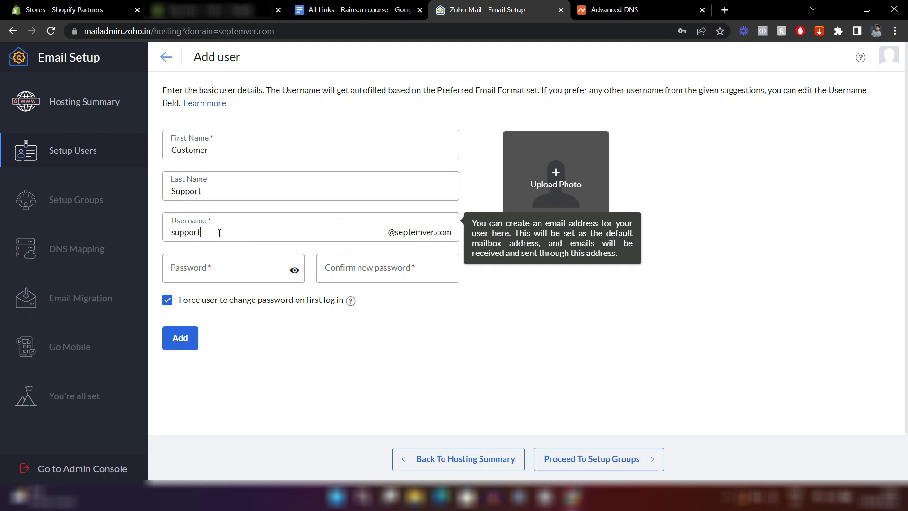
key("ctrl+BackSpace")
left_click(383, 381)
left_click(228, 275)
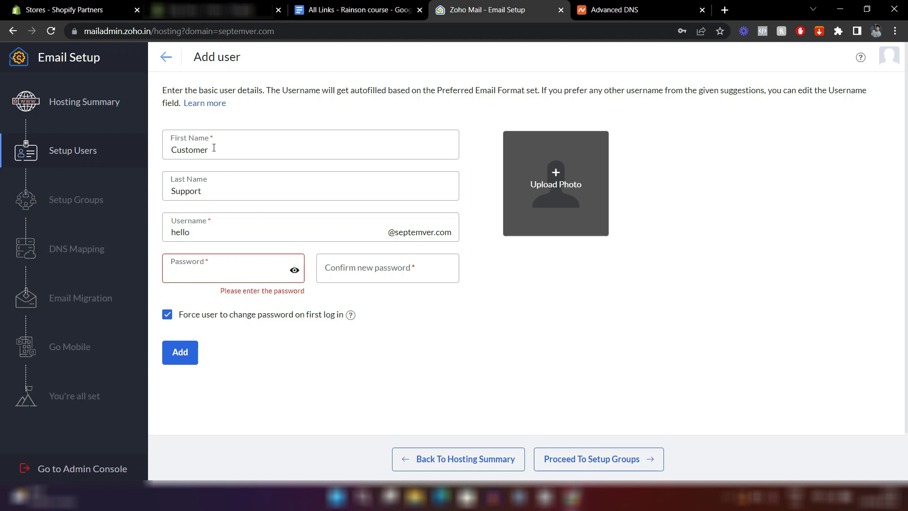
left_click(167, 319)
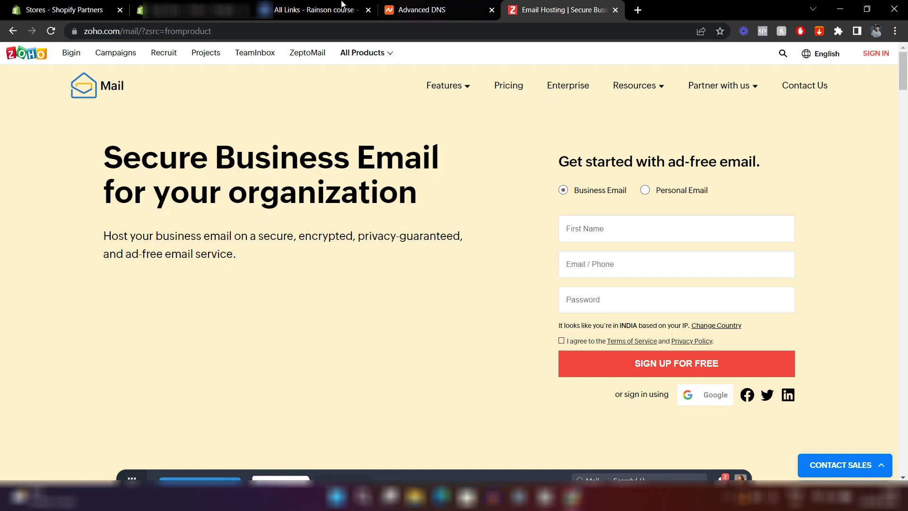
Return from the course links document to the Zoho sign-in page.
left_click(315, 9)
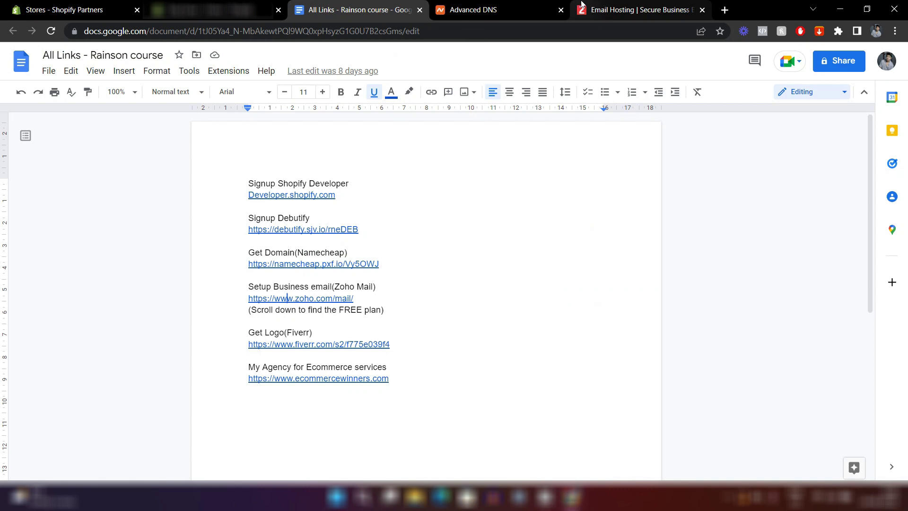
left_click(629, 9)
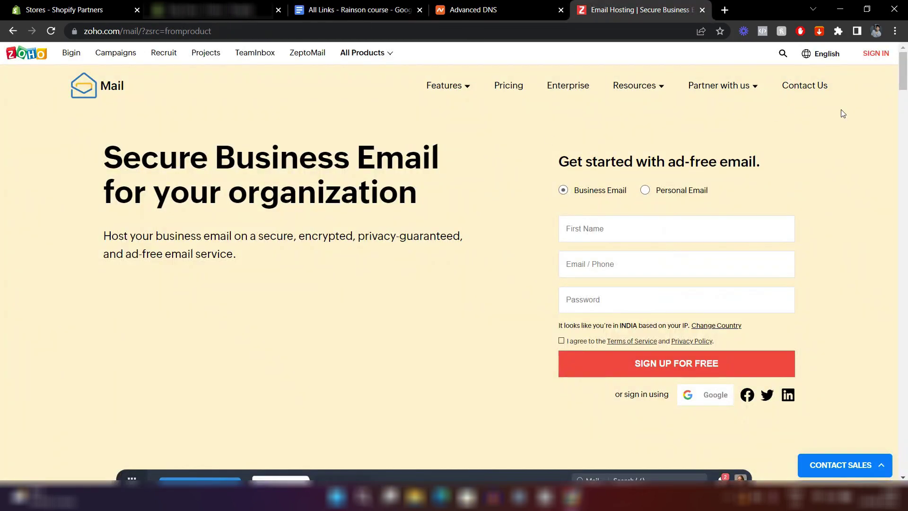
left_click(877, 55)
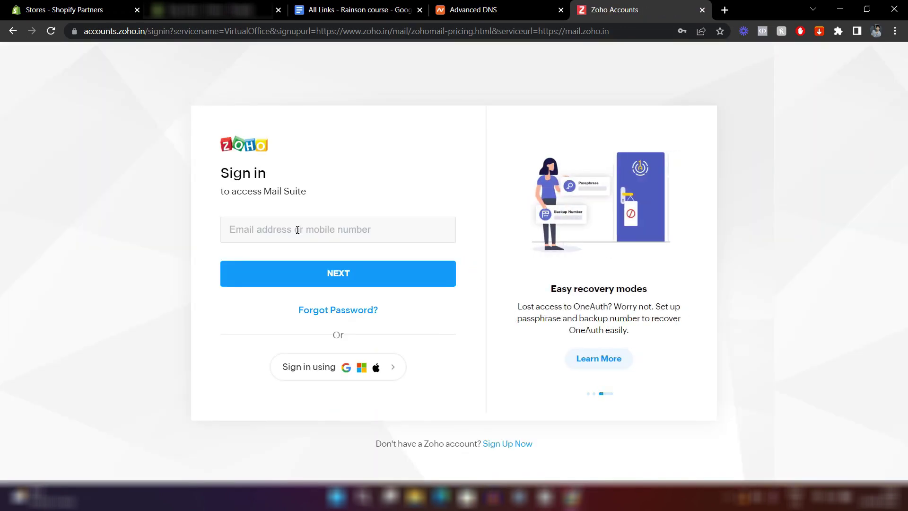
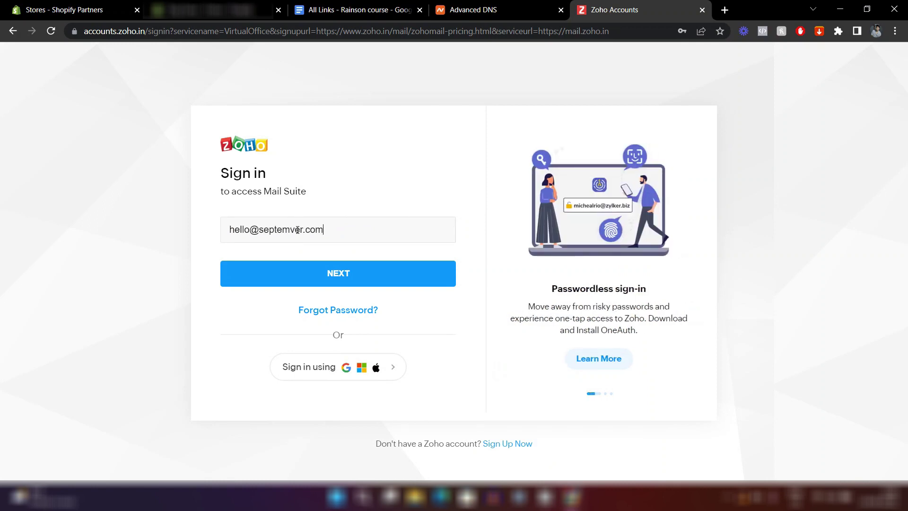
left_click(329, 278)
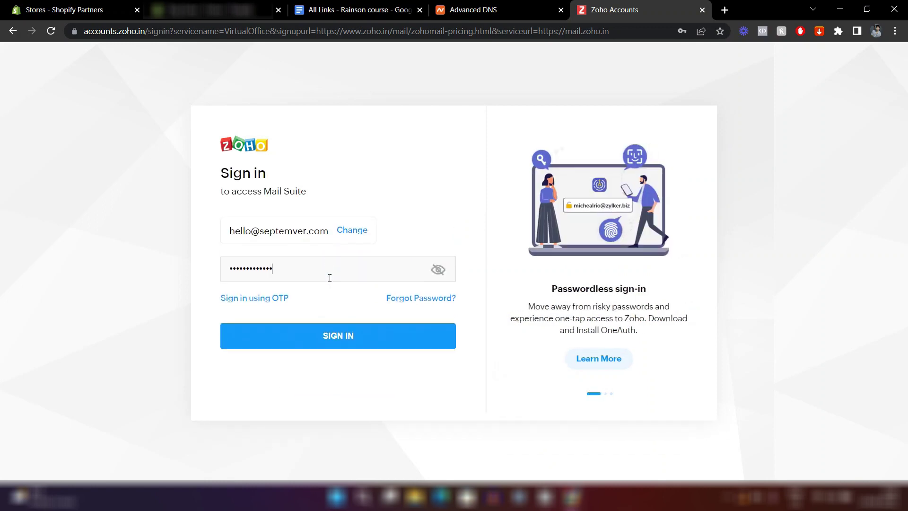
key("Return")
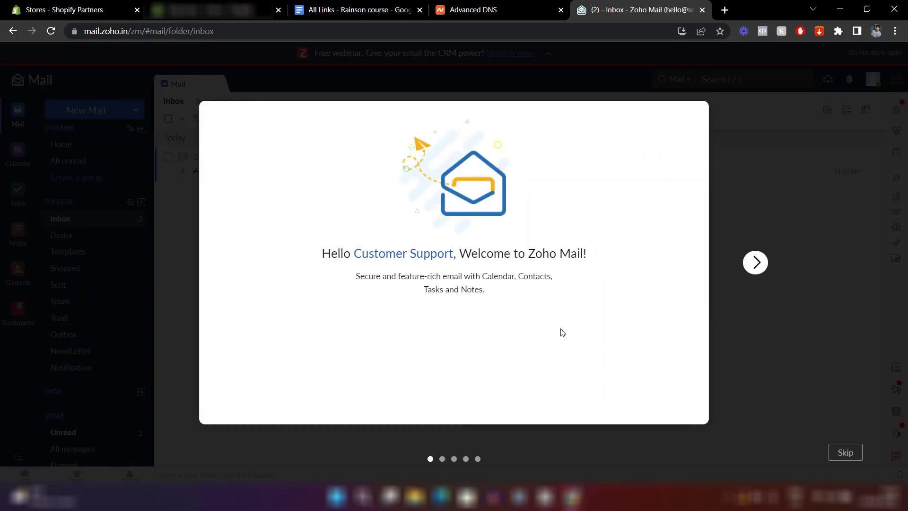
left_click(756, 262)
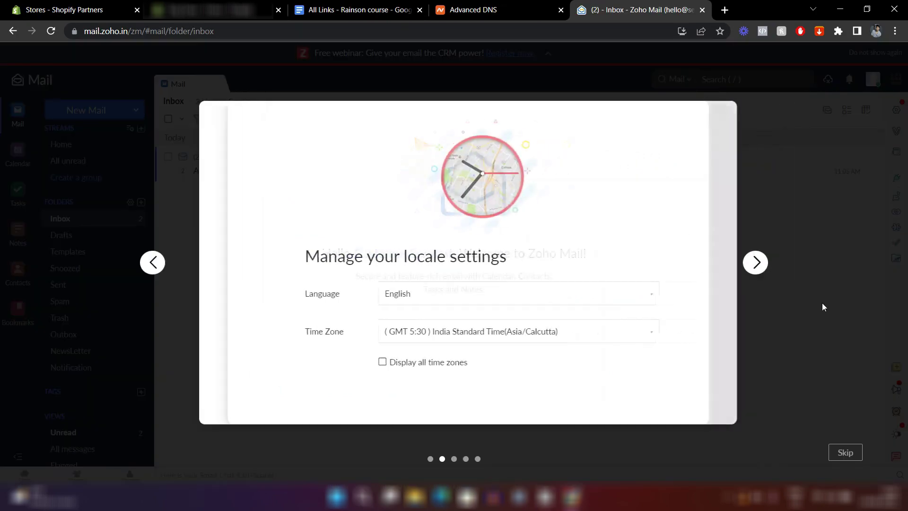
left_click(845, 452)
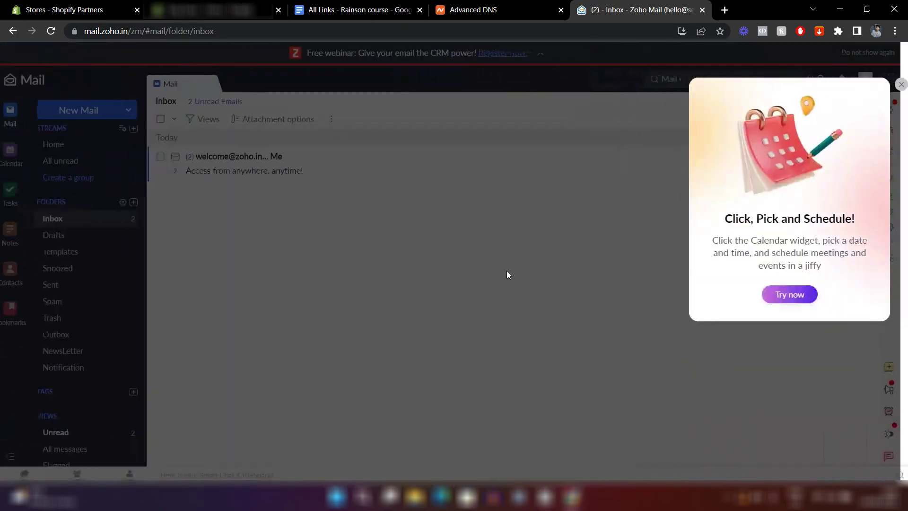
Close the 'Click, Pick and Schedule!' calendar promotion popup.
left_click(871, 84)
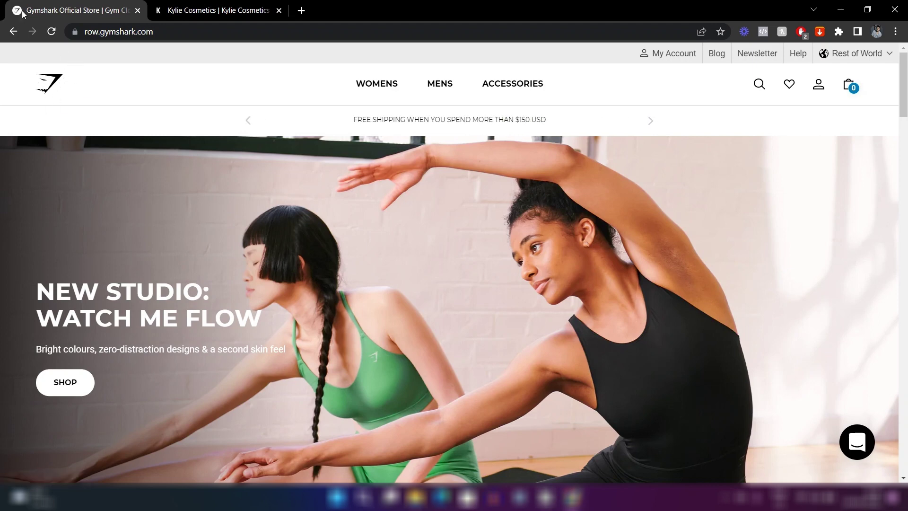
View the Kylie Cosmetics tab, then open a new tab on the Google homepage.
left_click(212, 7)
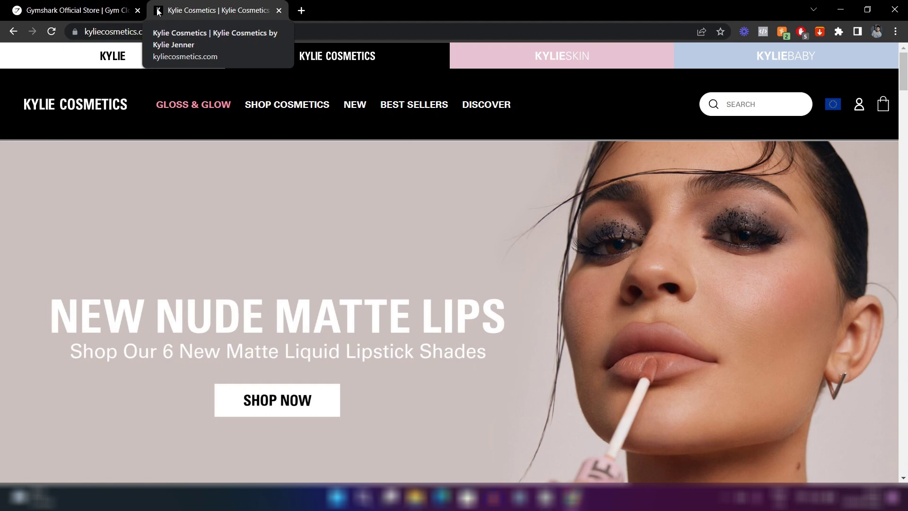
key("ctrl+t")
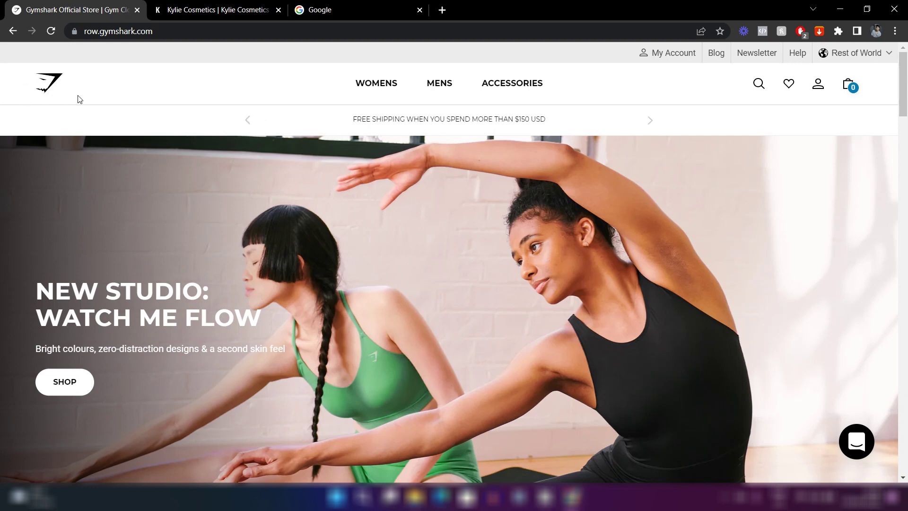
left_click(339, 5)
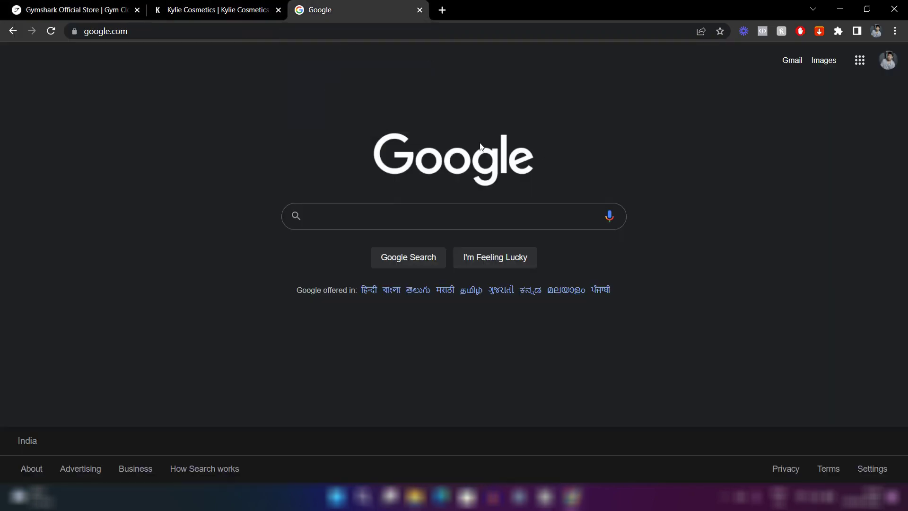
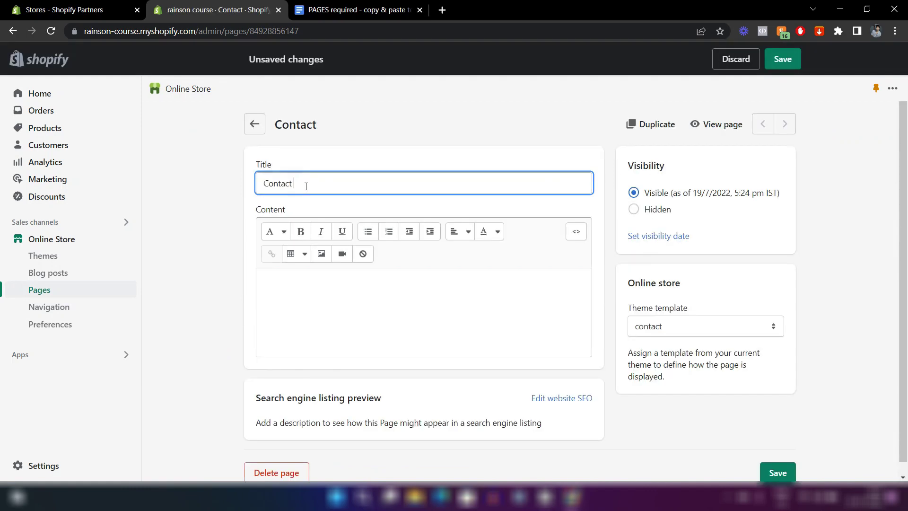
Complete the page title as 'Contact Us', save it, and go back to the Pages list.
type("Us")
left_click(444, 100)
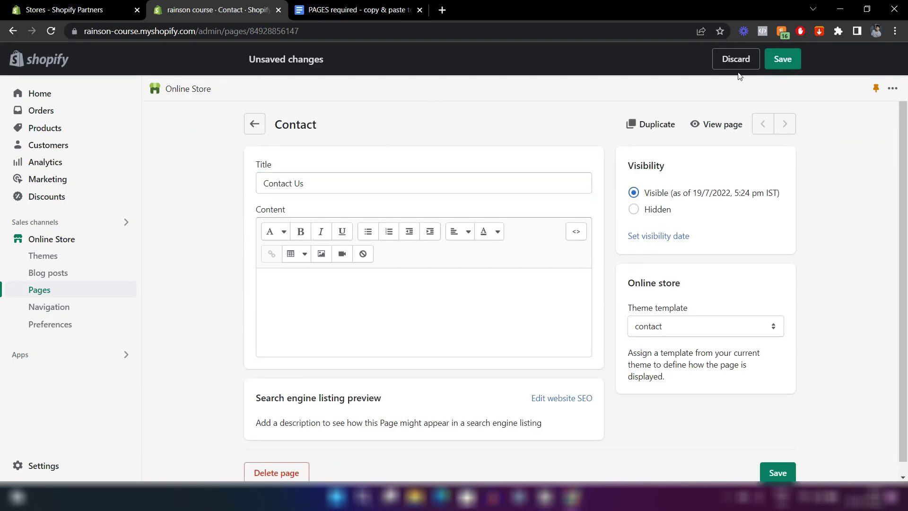
left_click(779, 54)
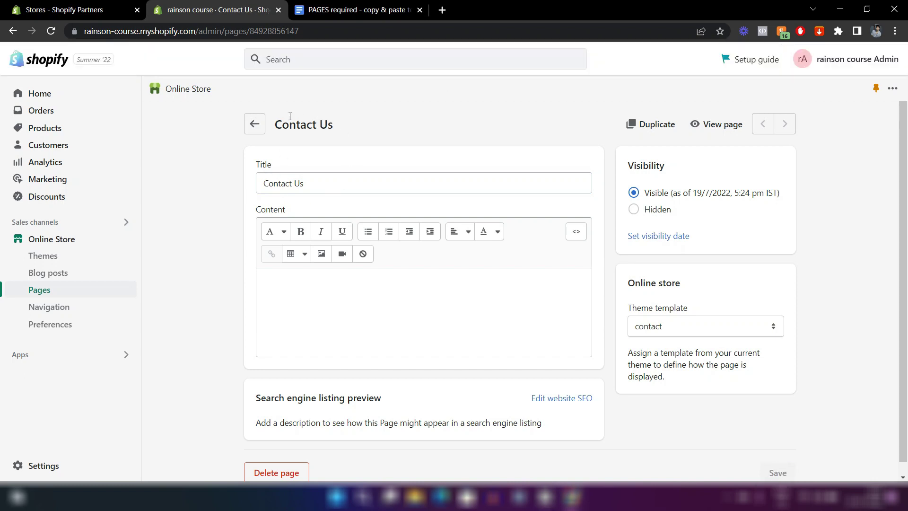
left_click(253, 124)
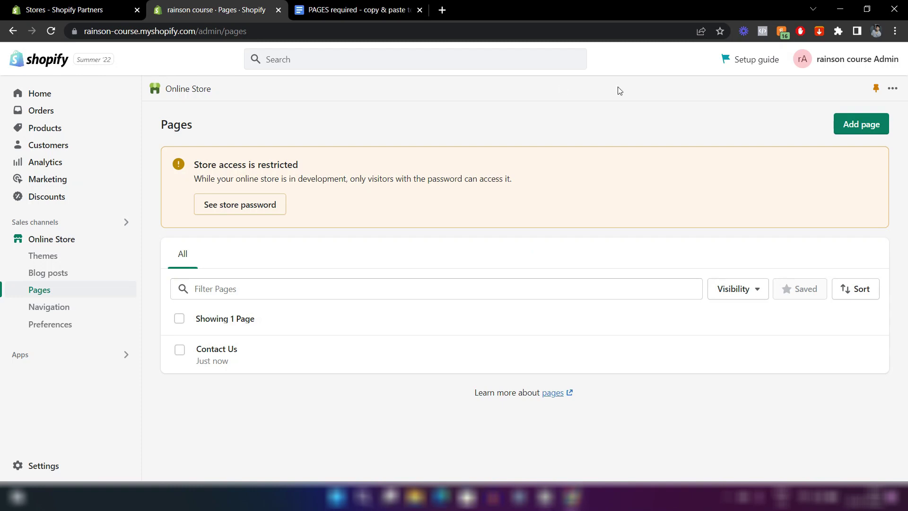
Add a new page titled 'FAQs' and place the caret in its content box.
left_click(860, 130)
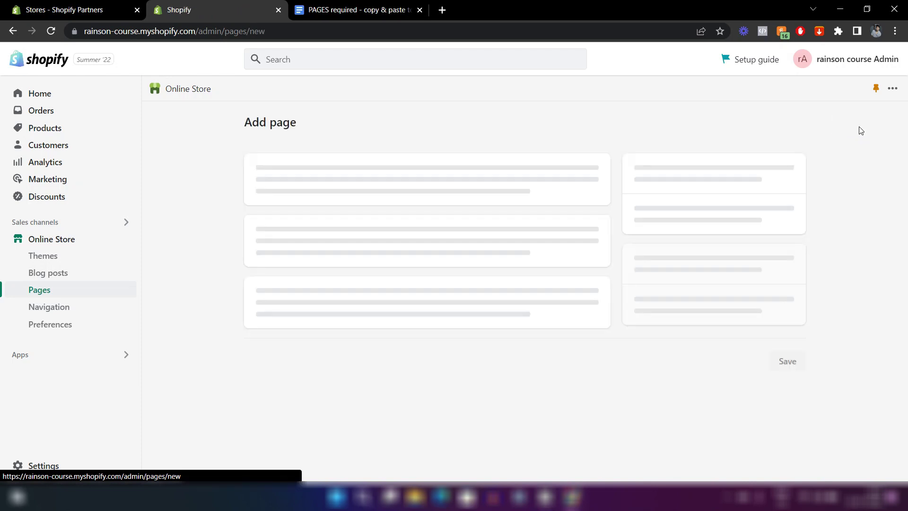
type("FAQs")
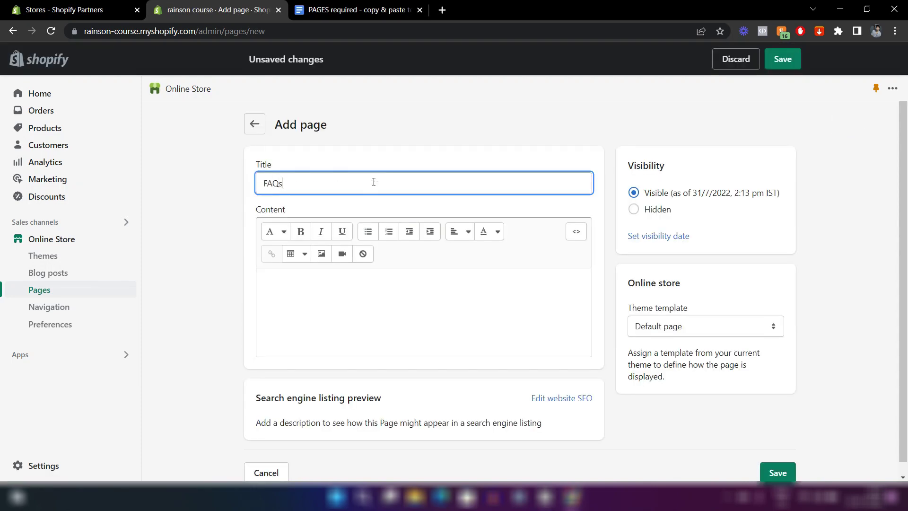
left_click(386, 135)
left_click(285, 294)
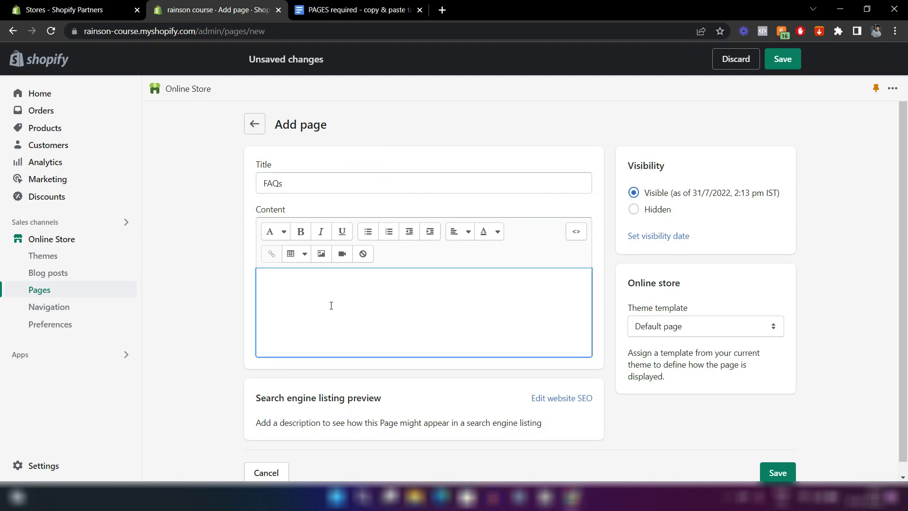
Add the bold bulleted question 'How long will it take to deliver?'.
left_click(368, 232)
type("How long will it take to deliver?")
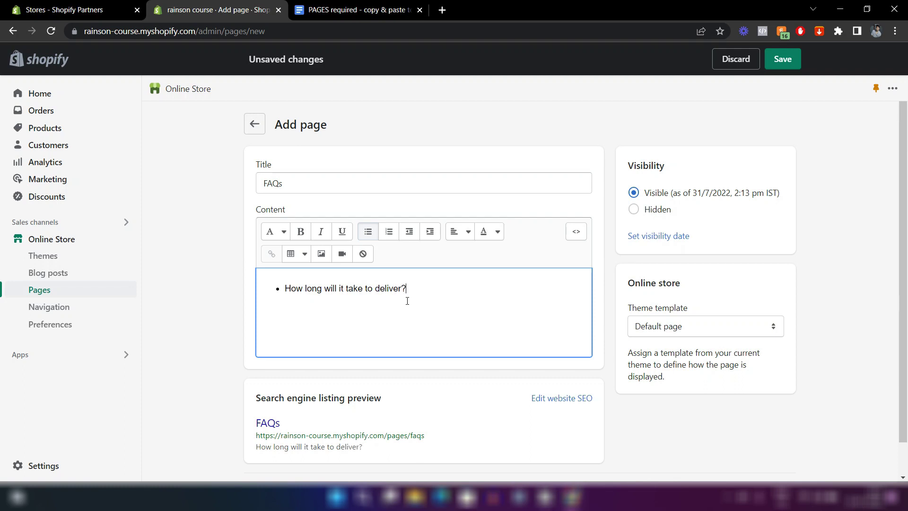
left_click_drag(410, 292, 283, 289)
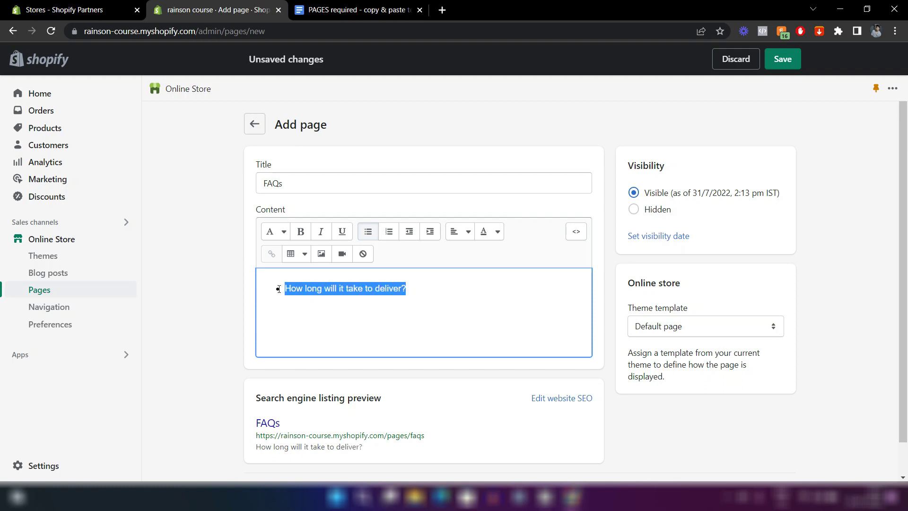
left_click(305, 234)
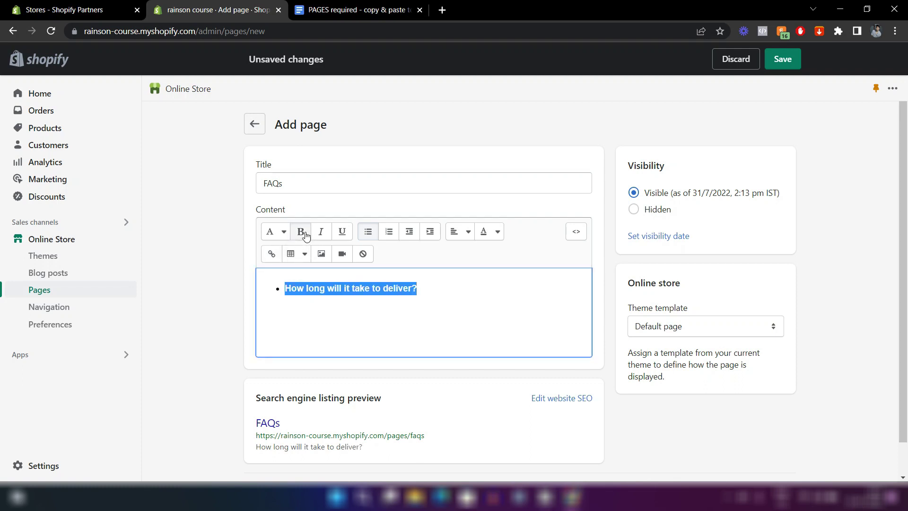
left_click(426, 289)
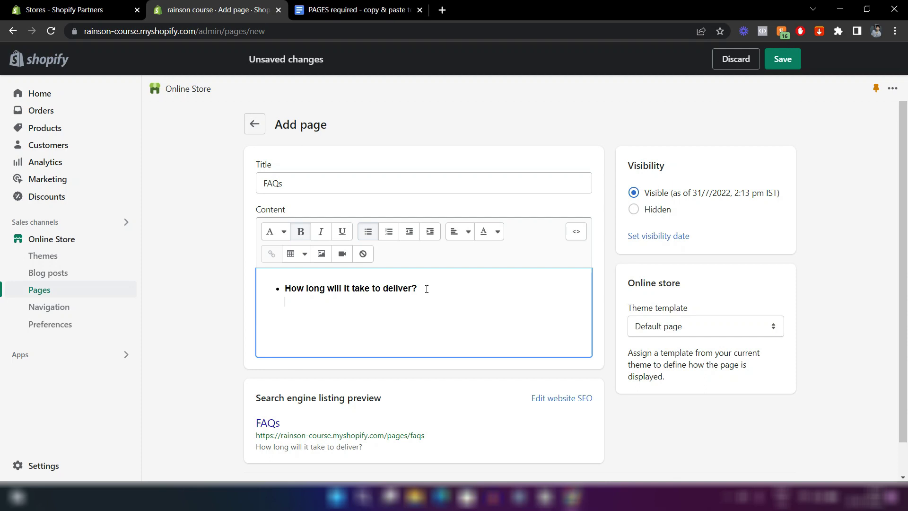
Add the plain answer '2-5 days in the united states. Other countries might take 2 to 4 weeks.'.
key("shift+Return")
type("2-5 days ")
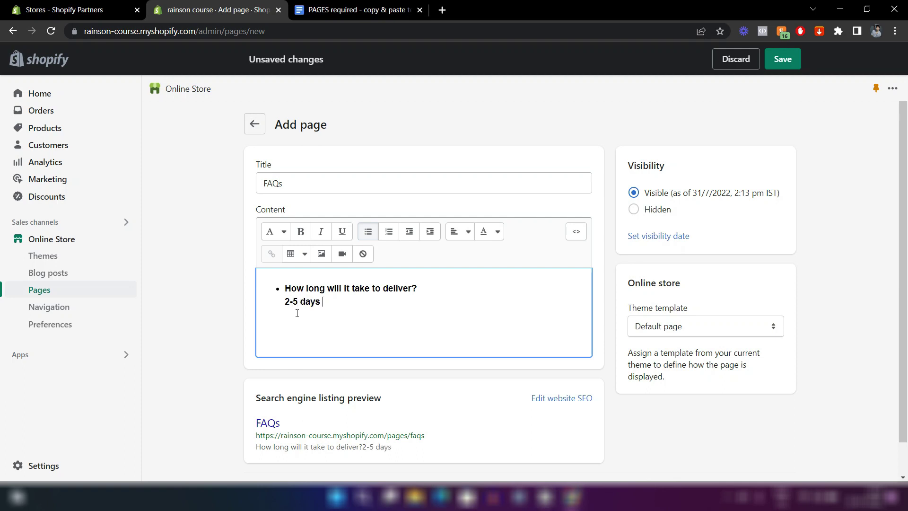
type("in the united states. O")
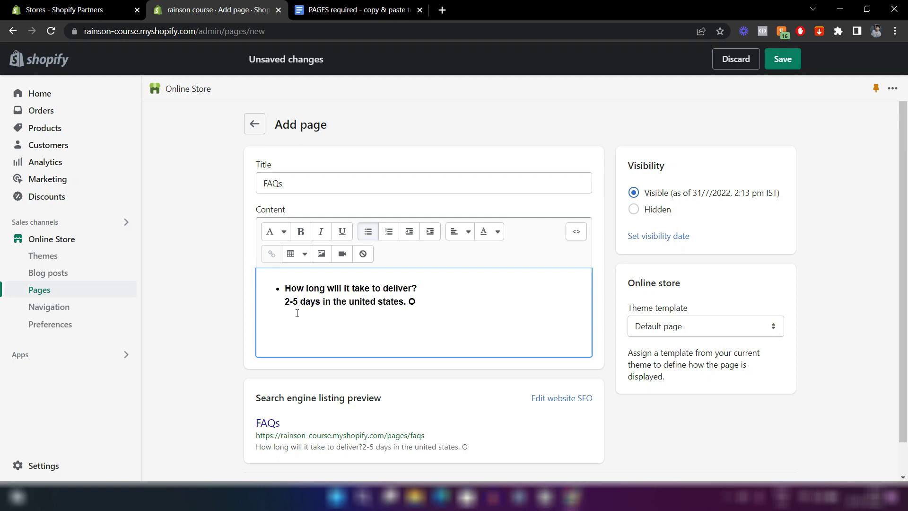
type("ther countries might take 10")
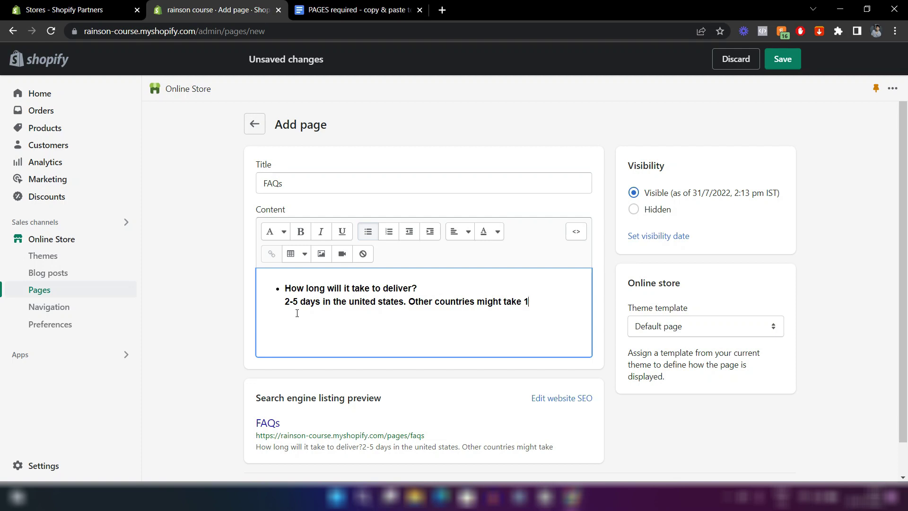
key("BackSpace")
key("BackSpace")
type("2 to 4 weeks.")
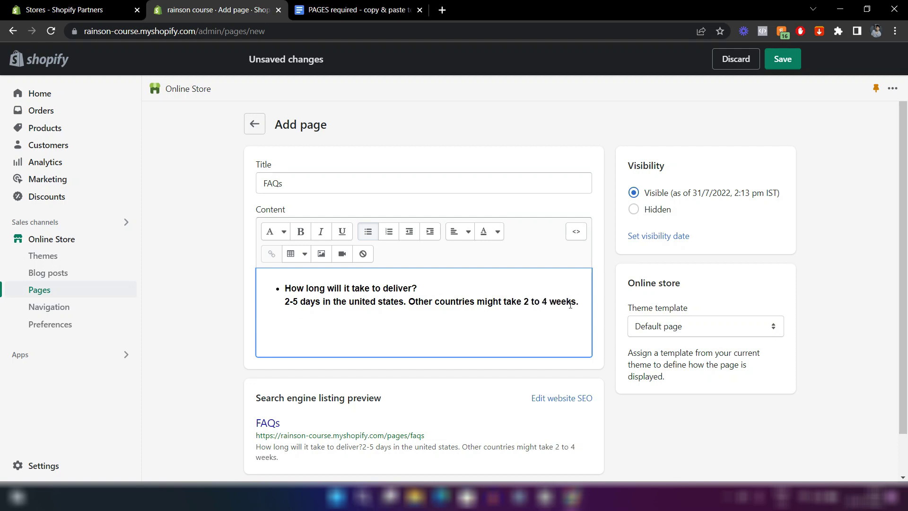
left_click_drag(581, 303, 287, 306)
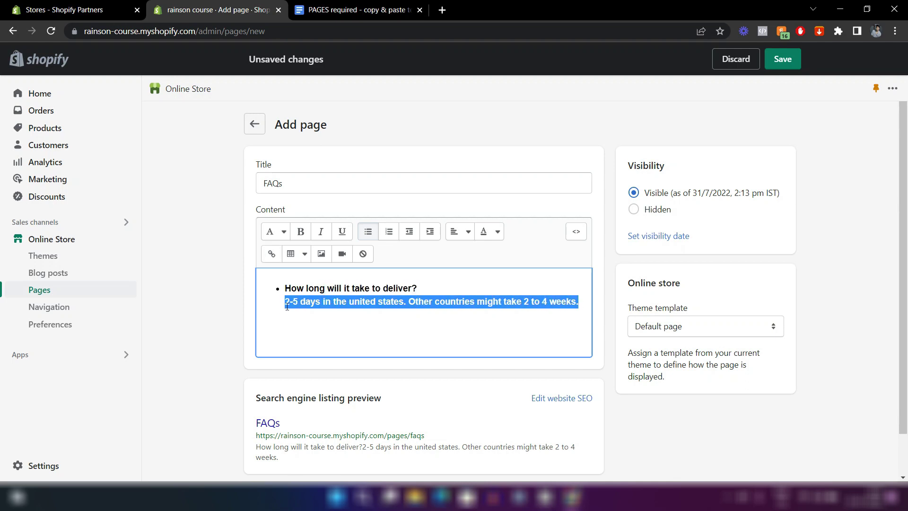
left_click(299, 232)
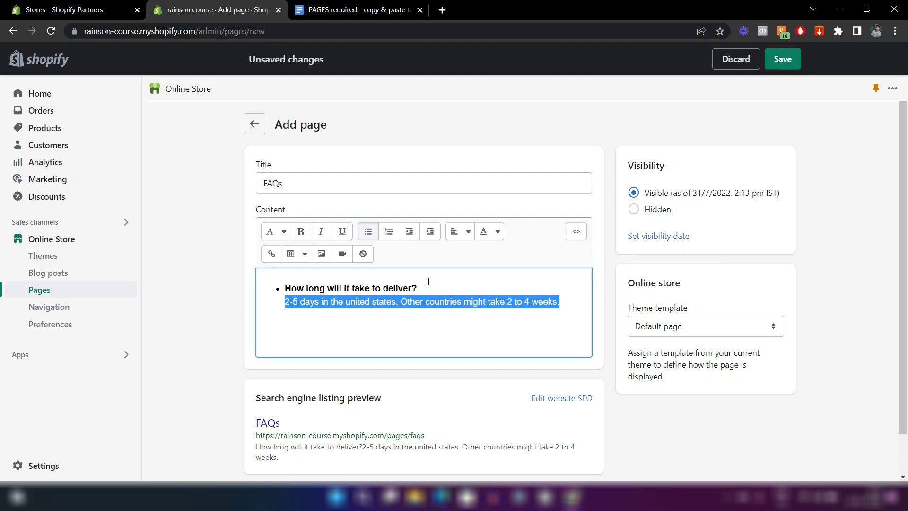
left_click(567, 303)
key("Return")
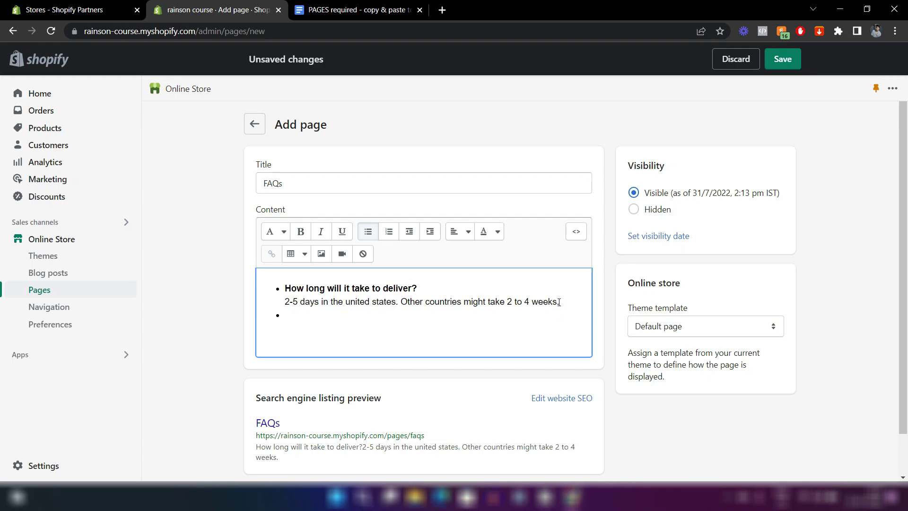
Add 'From where will it ship?' answered by 'All products will ship from our warehouse in California.'.
key("shift+Return")
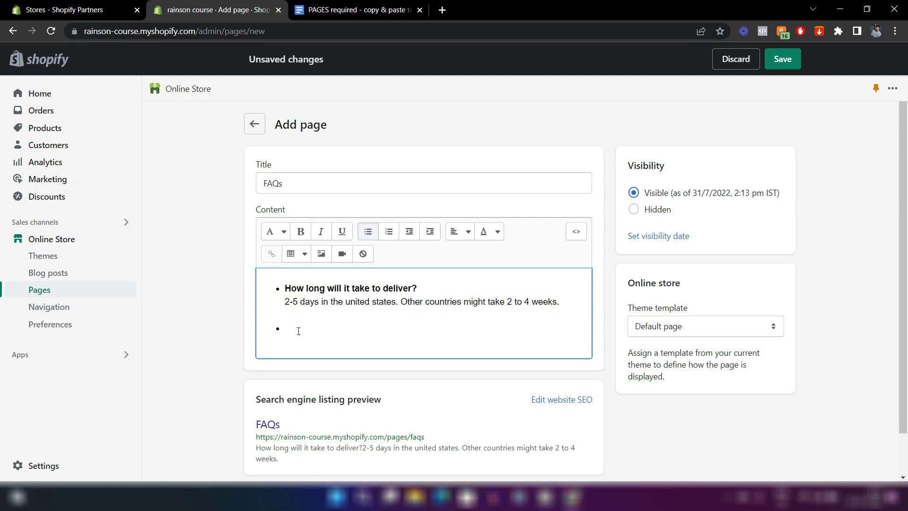
type("From where will it shi")
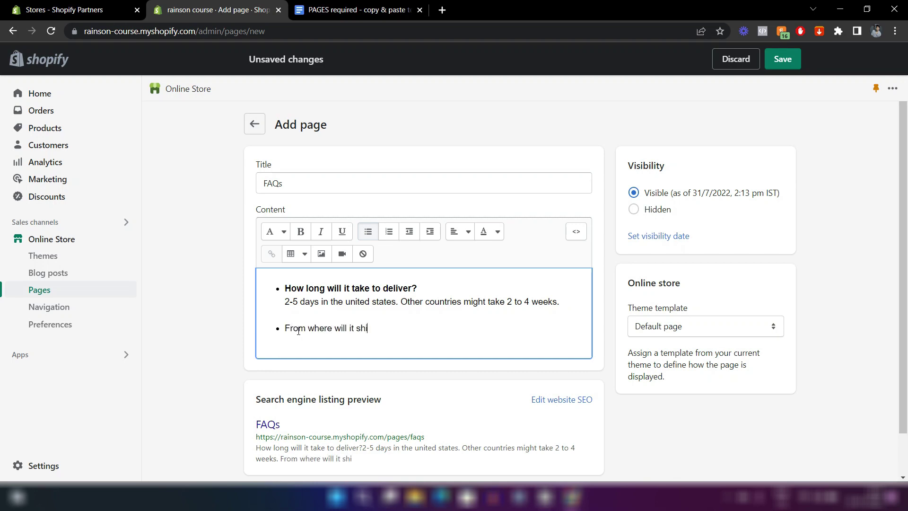
type("p?")
key("Return")
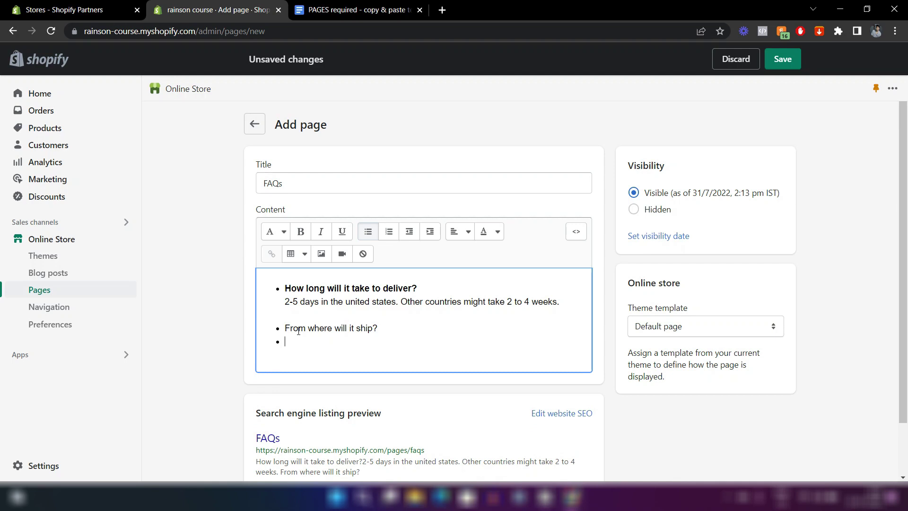
key("BackSpace")
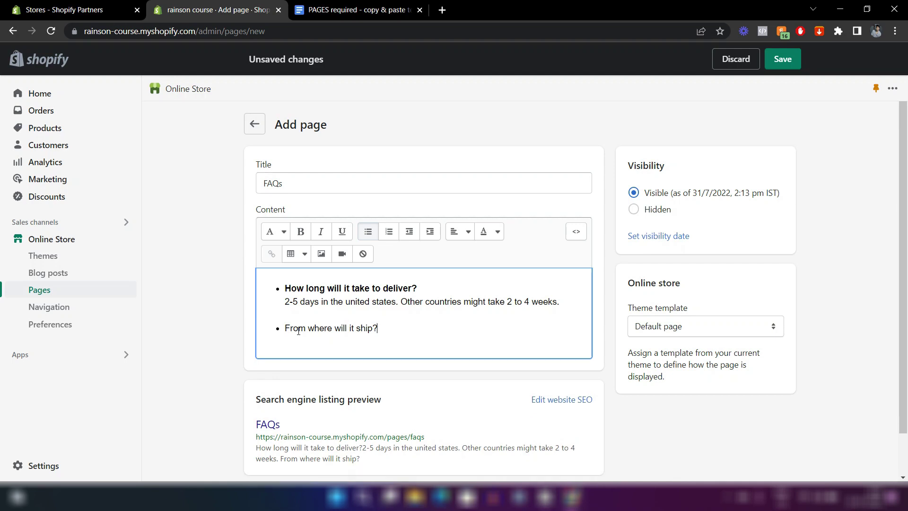
key("shift+Return")
type("All products ship")
key("BackSpace")
key("BackSpace")
key("BackSpace")
key("BackSpace")
type("will sh")
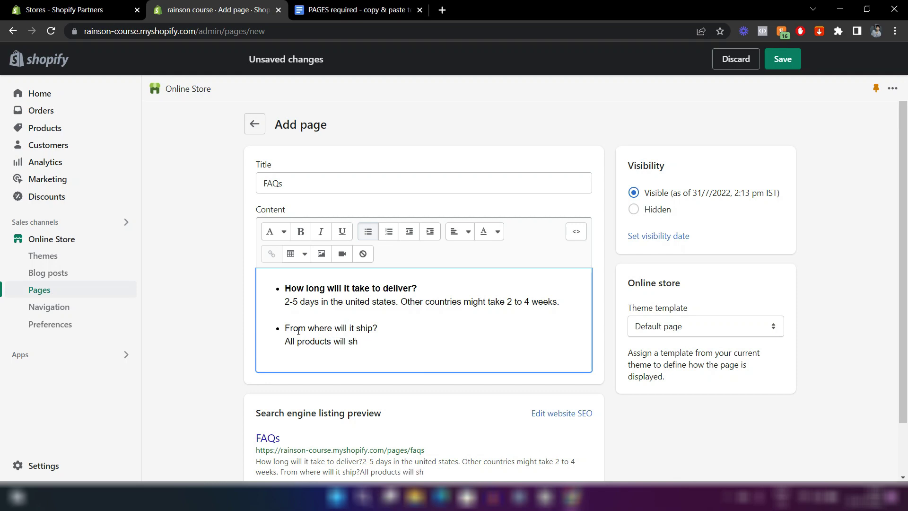
type("ip from our warehouse in California.")
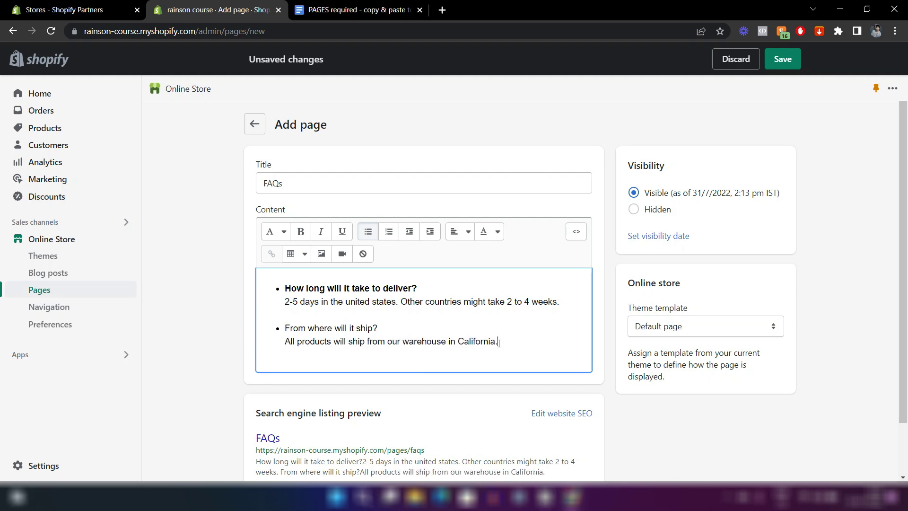
Make the shipping question bold and save the FAQs page.
left_click_drag(378, 327, 287, 330)
left_click(300, 231)
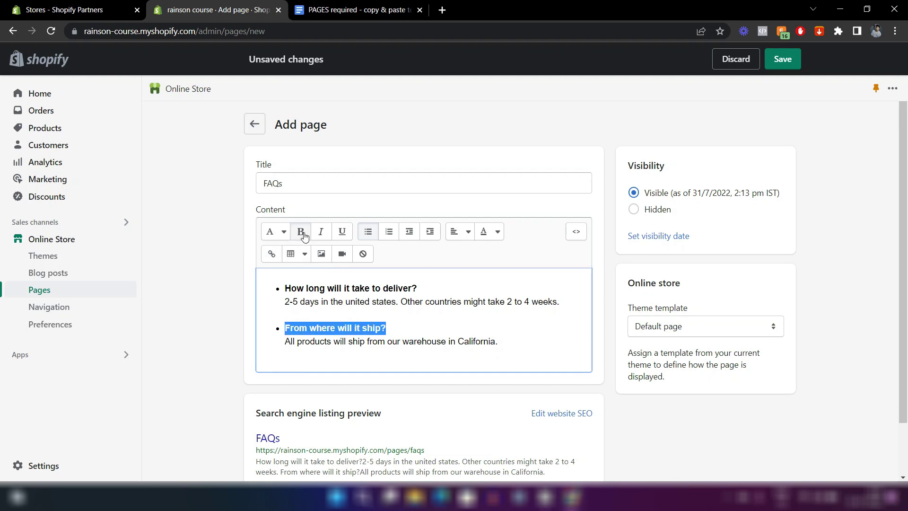
left_click(609, 389)
left_click(514, 341)
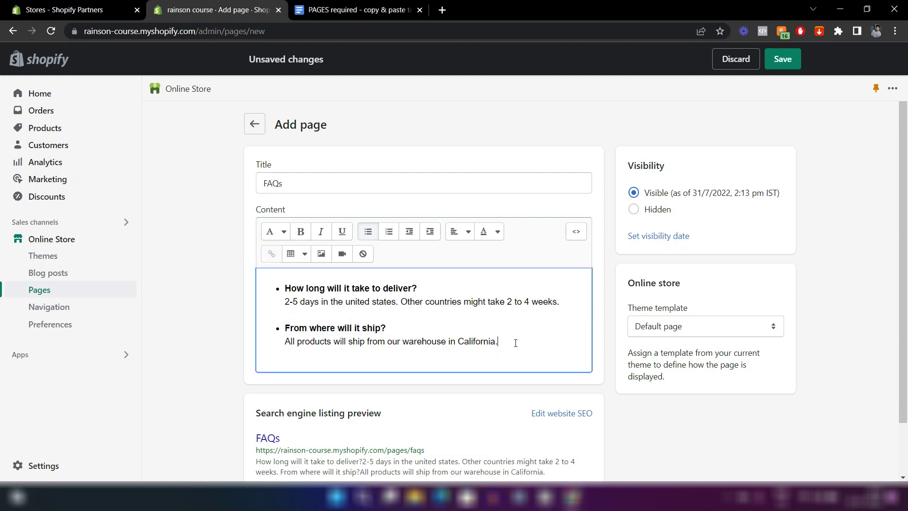
left_click(775, 60)
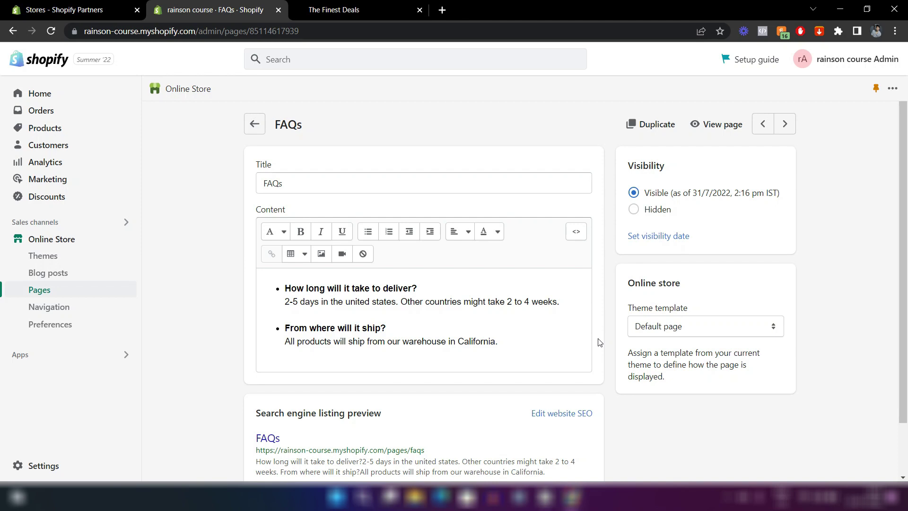
View the FAQs page on the storefront, inspect its text, close it, and reopen it from the admin.
left_click(714, 128)
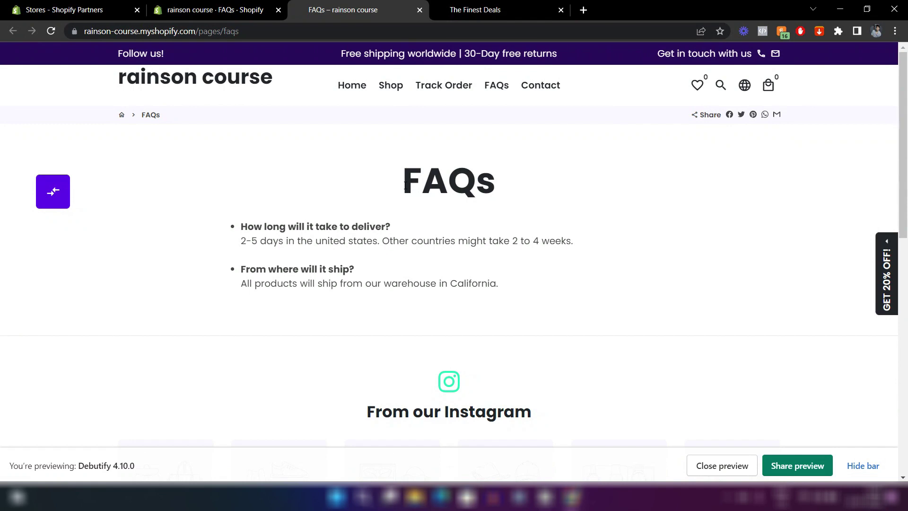
left_click_drag(403, 187, 496, 188)
left_click(509, 270)
scroll(424, 278, "down", 3)
scroll(373, 336, "down", 5)
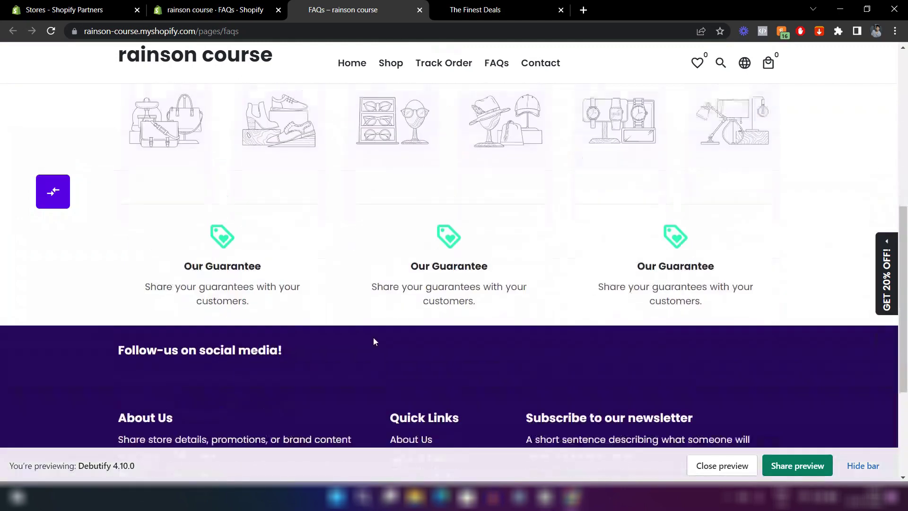
scroll(386, 332, "up", 8)
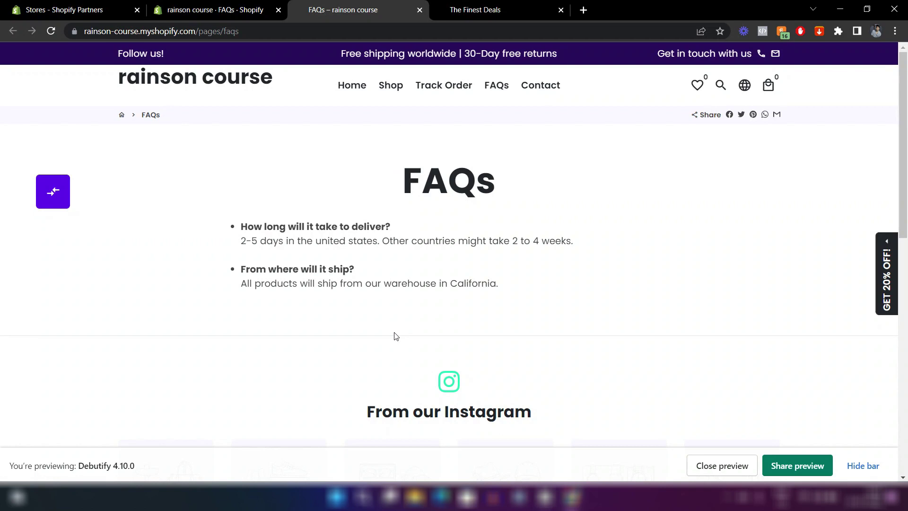
left_click_drag(510, 292, 408, 180)
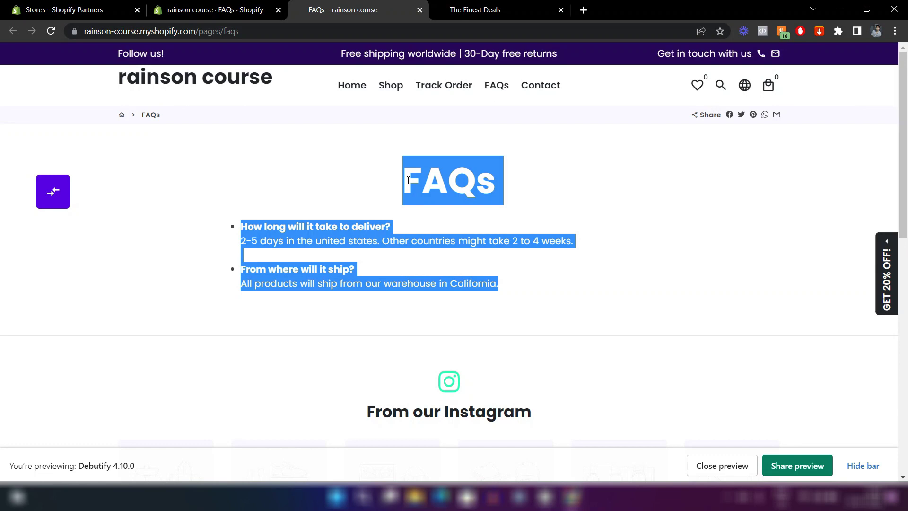
key("ctrl+w")
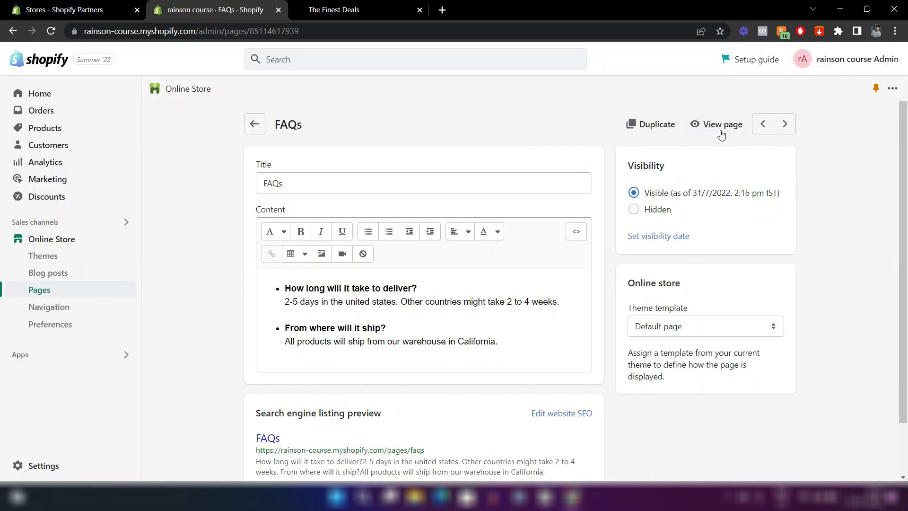
left_click(716, 126)
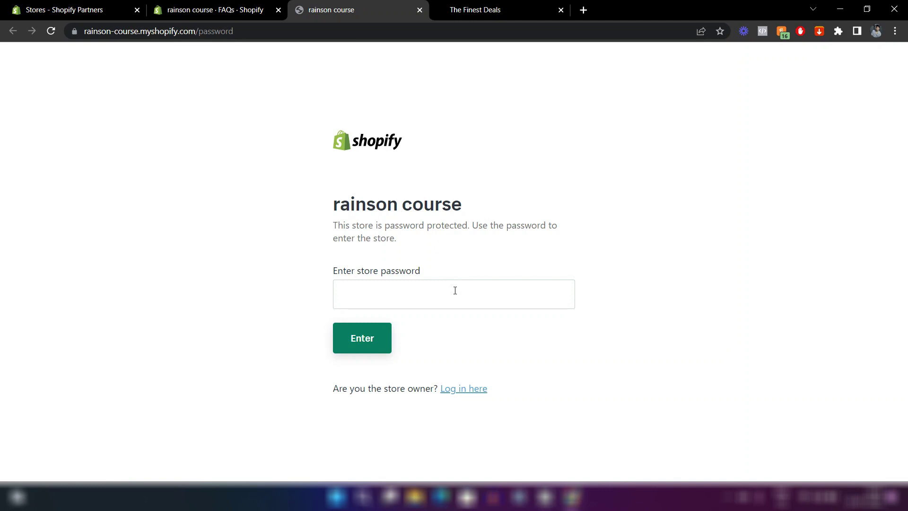
Look up the store access password in Online Store Preferences without changing it.
left_click(244, 5)
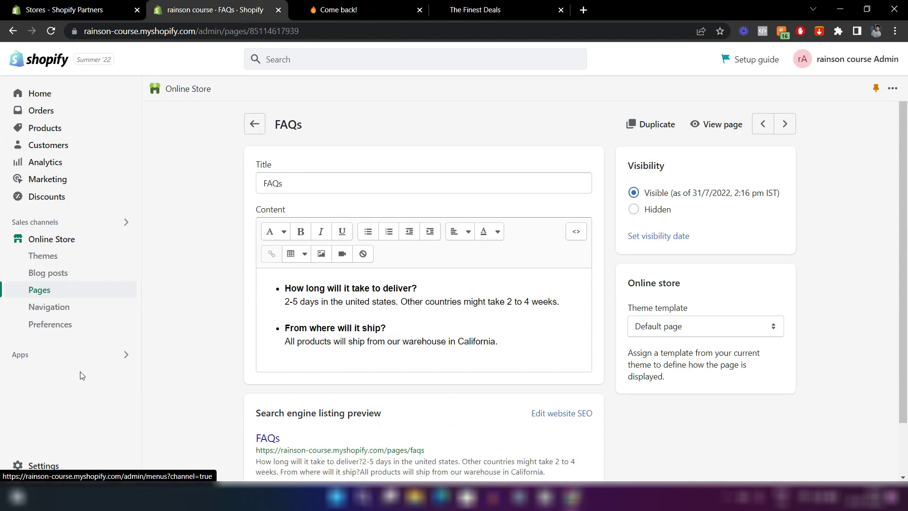
left_click(71, 328)
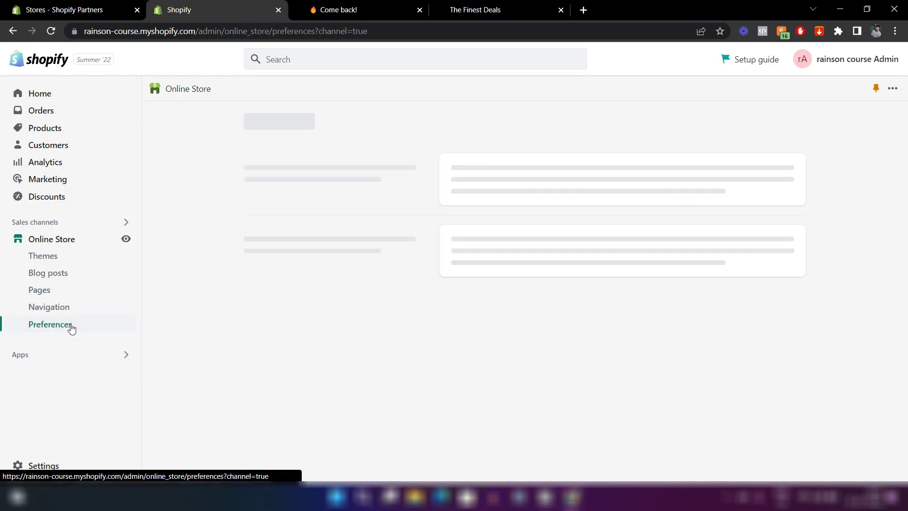
scroll(462, 288, "down", 18)
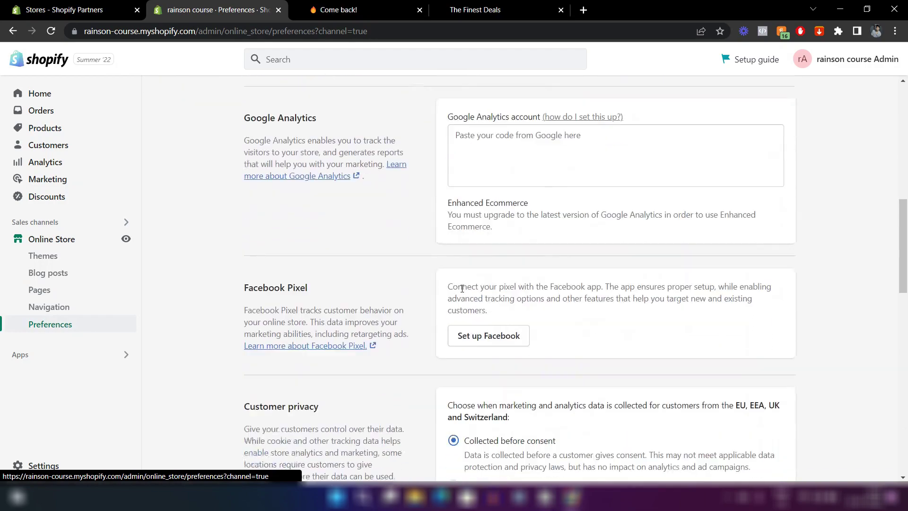
scroll(462, 288, "down", 8)
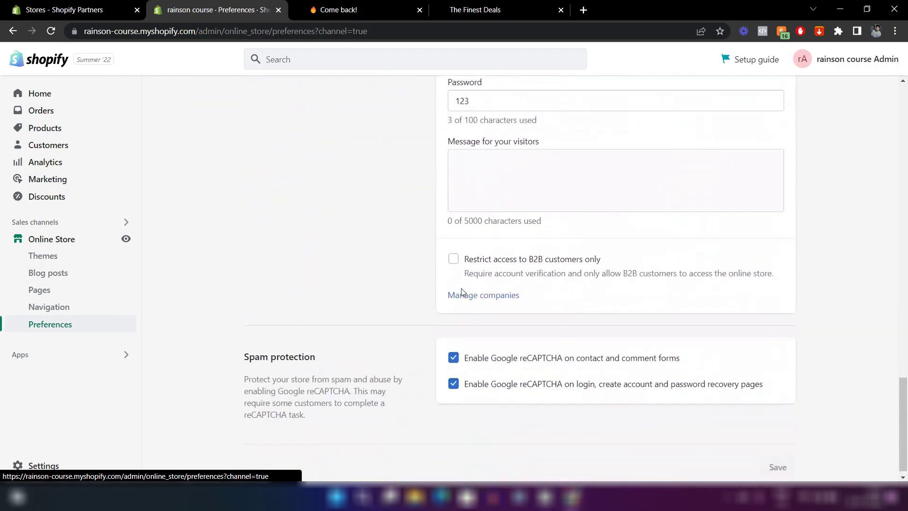
scroll(482, 228, "up", 3)
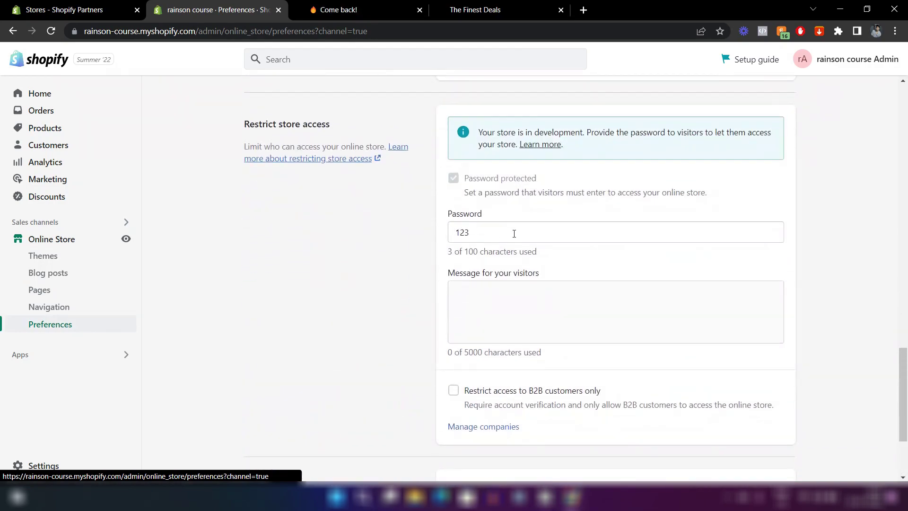
left_click(467, 233)
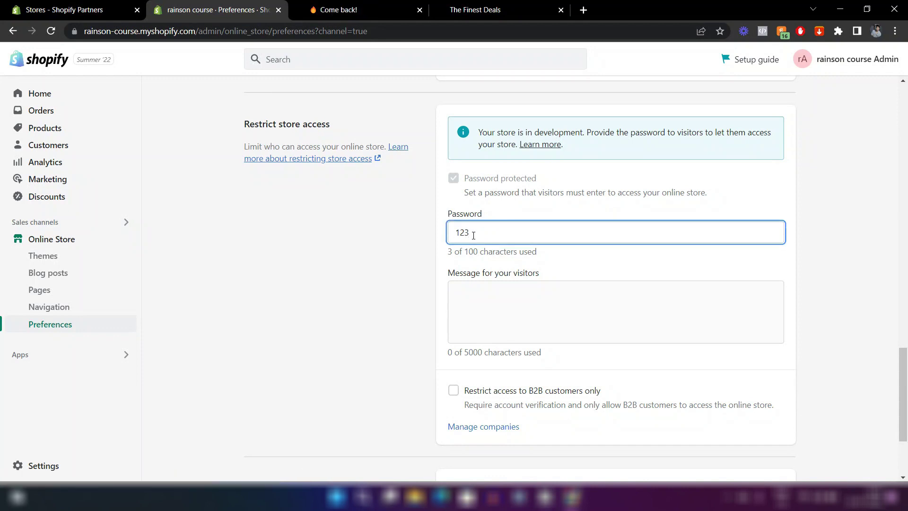
left_click(425, 263)
Return to the Pages list and start a new blank page.
key("ctrl+Tab")
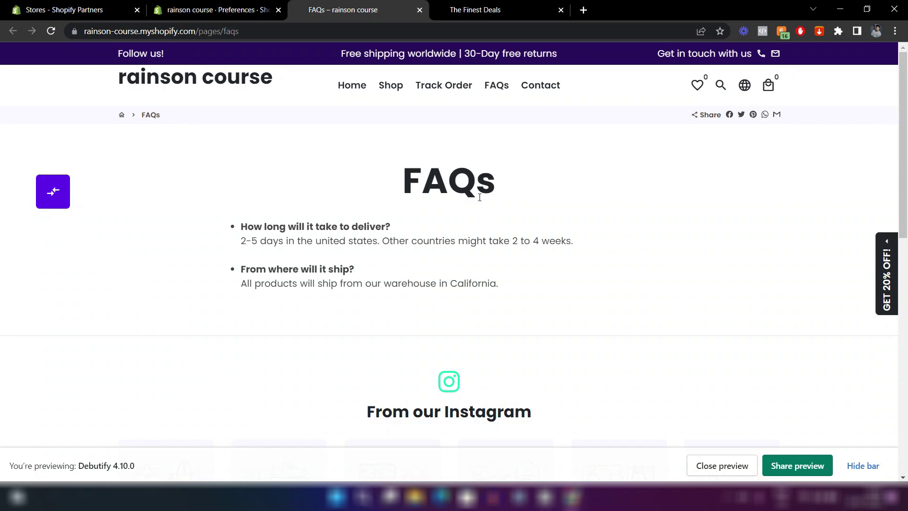
scroll(479, 198, "down", 10)
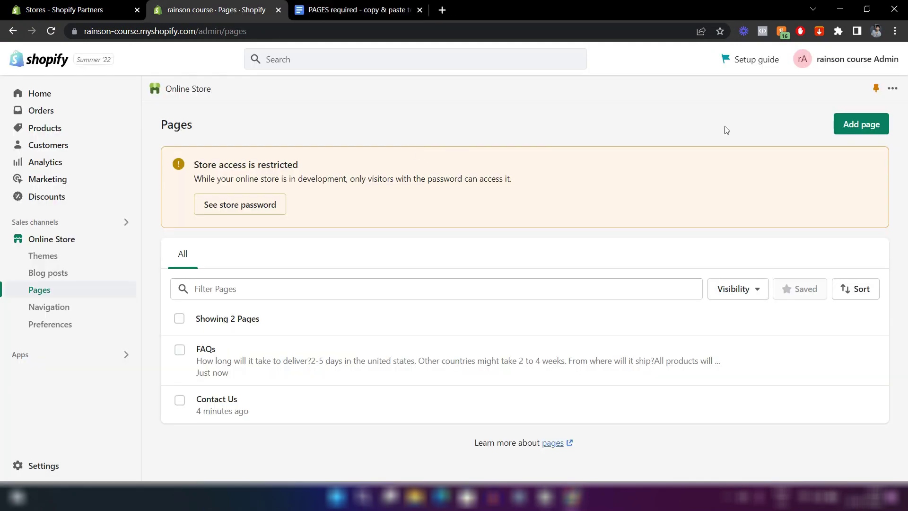
left_click(854, 122)
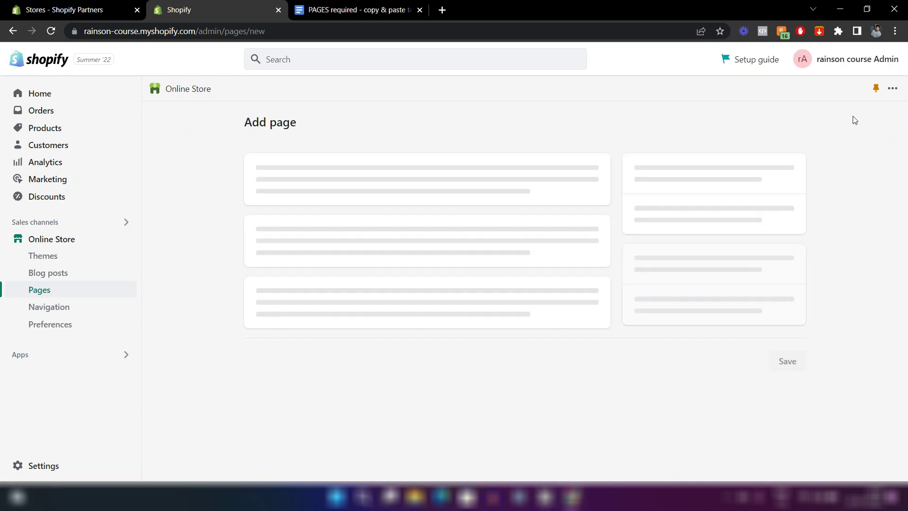
Title the page 'Track Order', switch its content to HTML, and select the tracking script in the template doc.
left_click(309, 177)
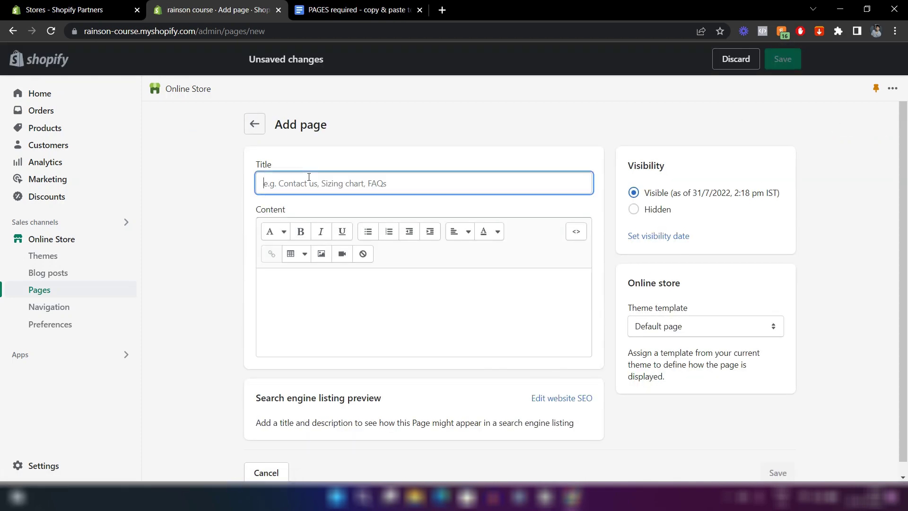
type("Trac")
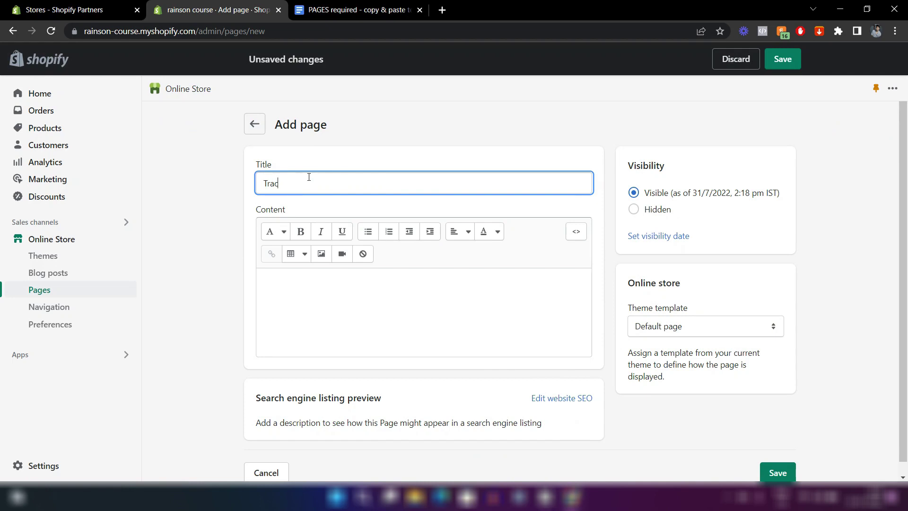
type("k Order")
left_click(356, 156)
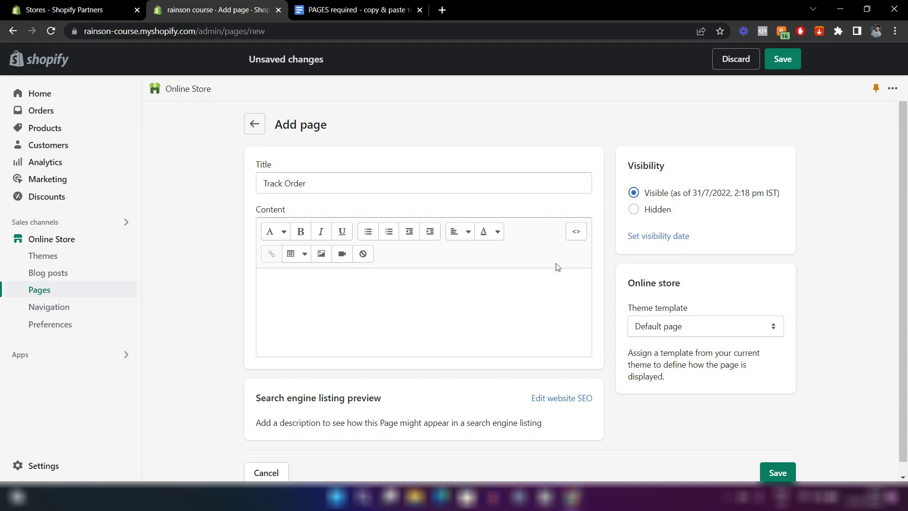
left_click(575, 231)
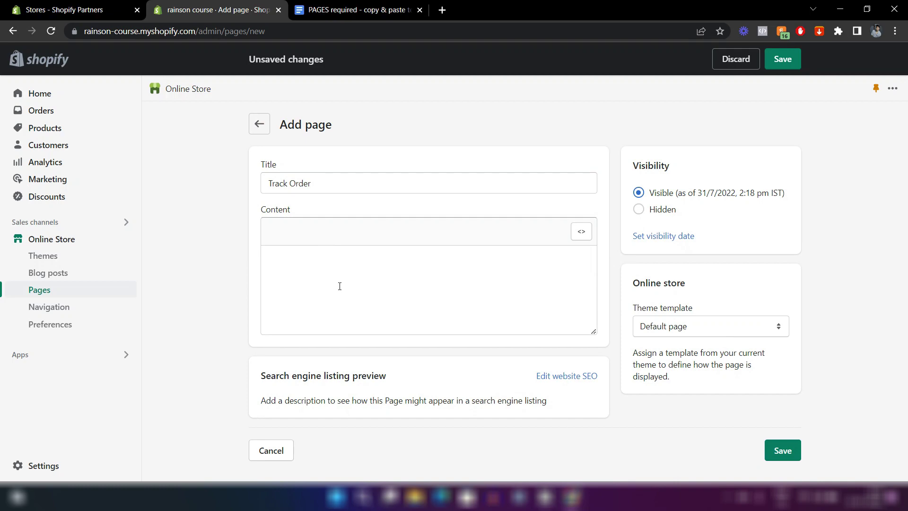
left_click_drag(249, 246, 309, 152)
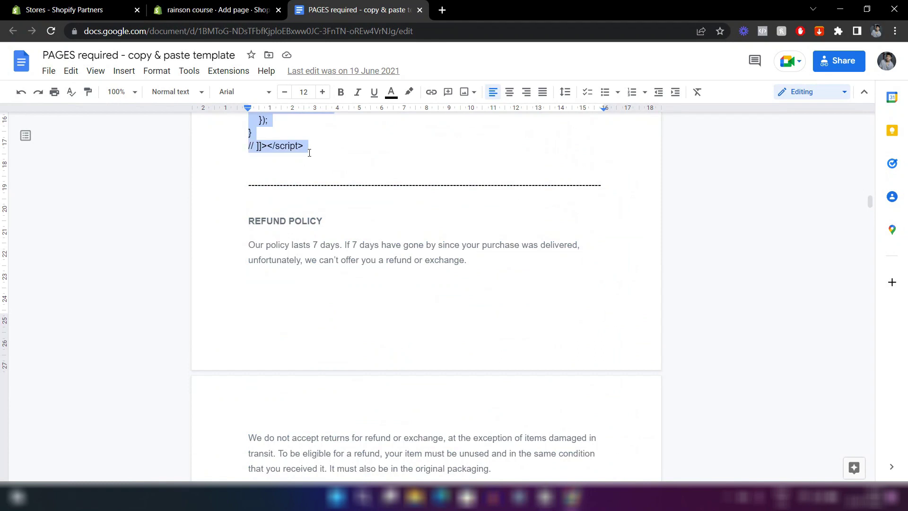
Paste the tracking script into the Track Order page's HTML content and save the page.
left_click(217, 5)
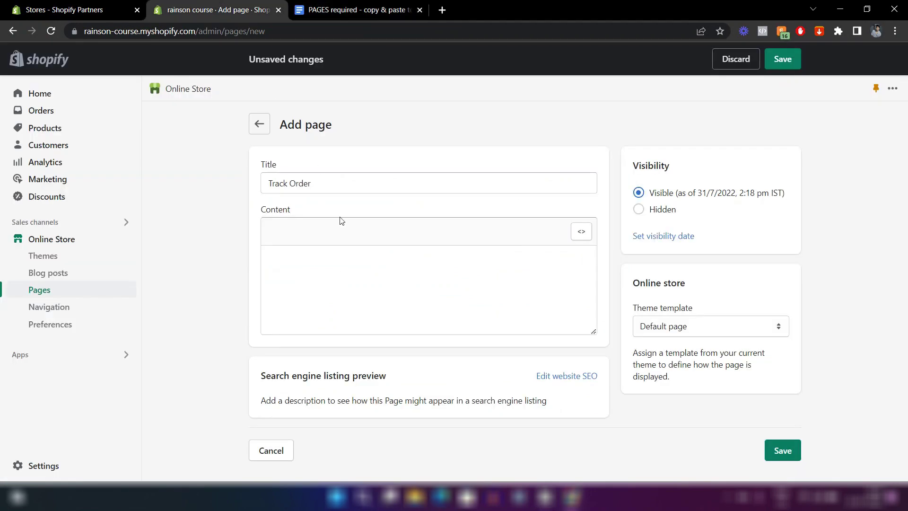
key("ctrl+v")
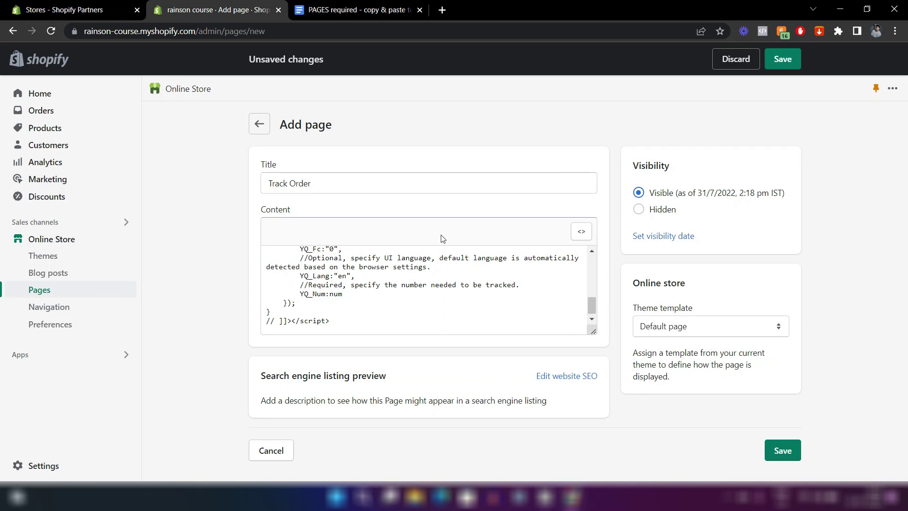
left_click(581, 233)
key("ctrl+s")
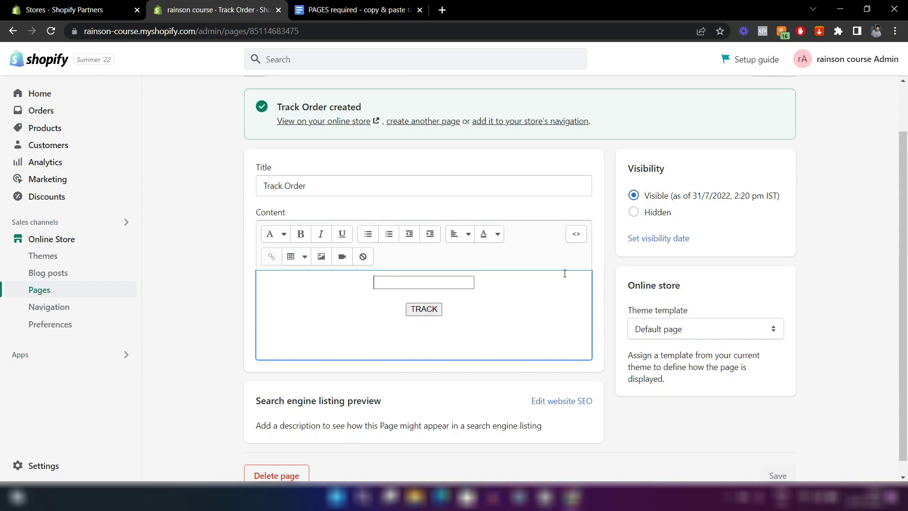
left_click(598, 260)
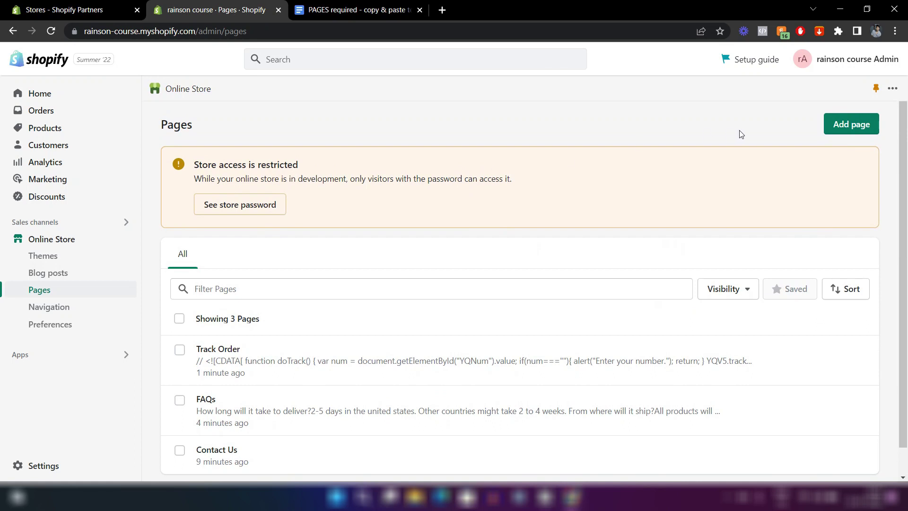
Add a new page titled 'About Us' and bring up the pages template document.
left_click(841, 132)
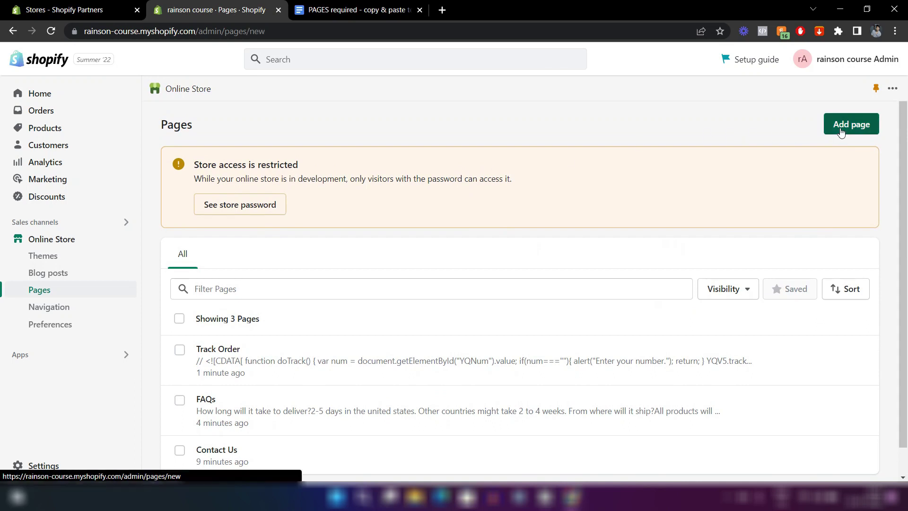
left_click(340, 190)
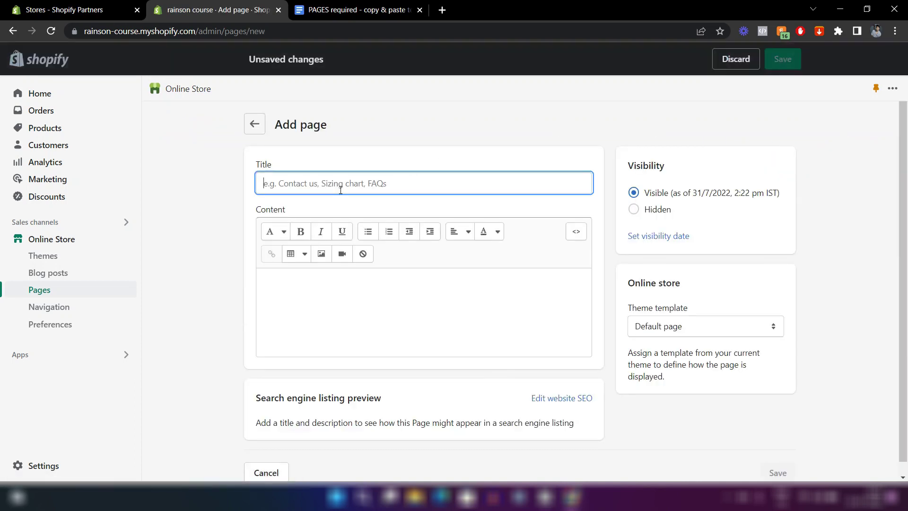
type("Ab")
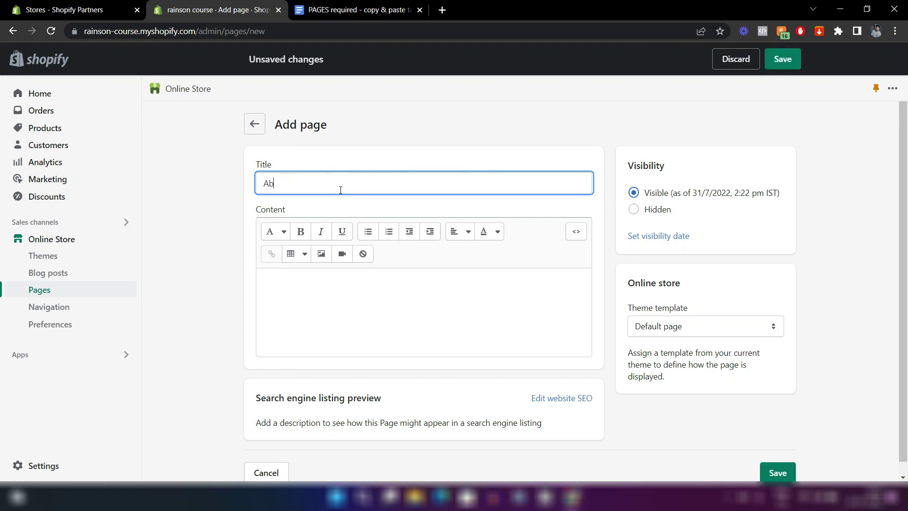
type("out Us")
left_click(412, 328)
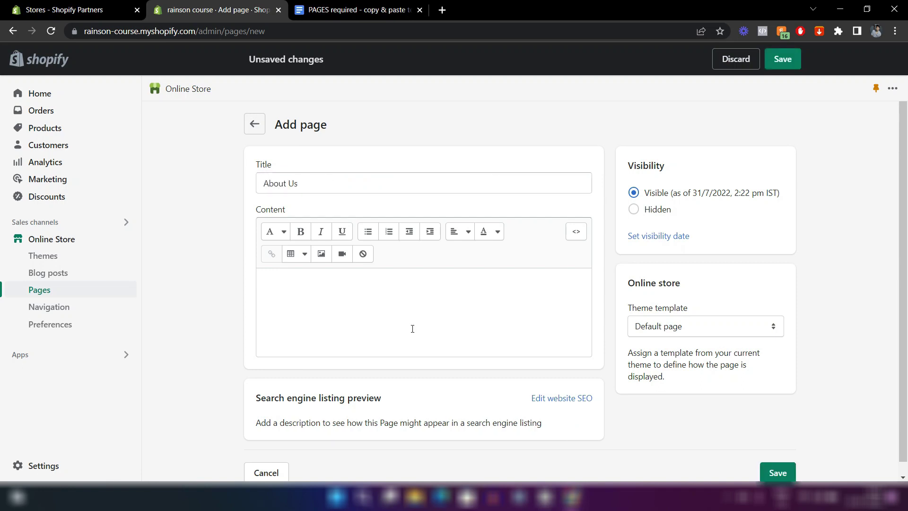
left_click(298, 287)
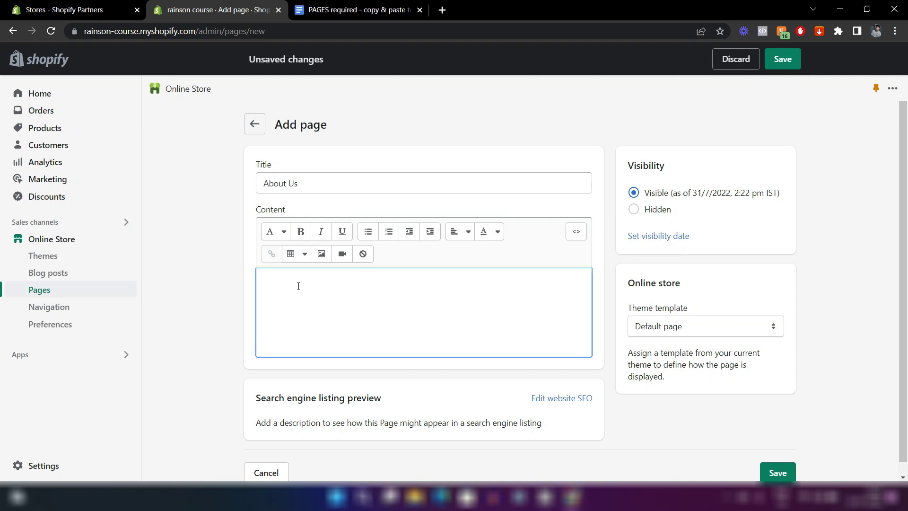
left_click(341, 150)
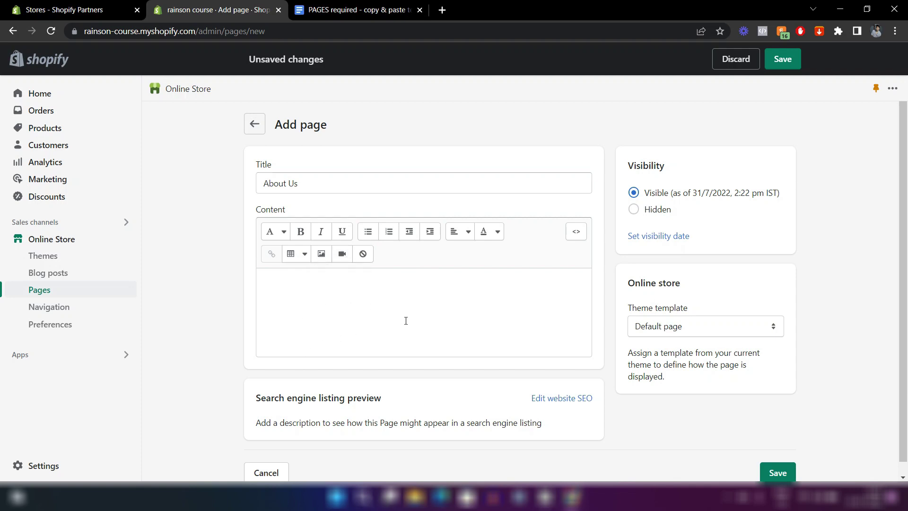
left_click(359, 9)
Copy the About Us text from the template doc into the page content.
scroll(460, 251, "down", 10)
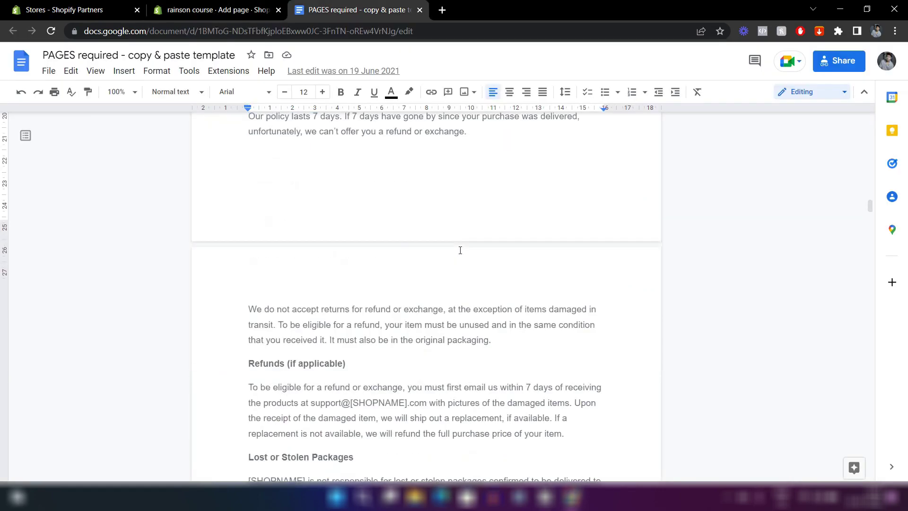
scroll(460, 250, "down", 3)
left_click_drag(452, 381, 247, 151)
key("ctrl+c")
left_click(217, 10)
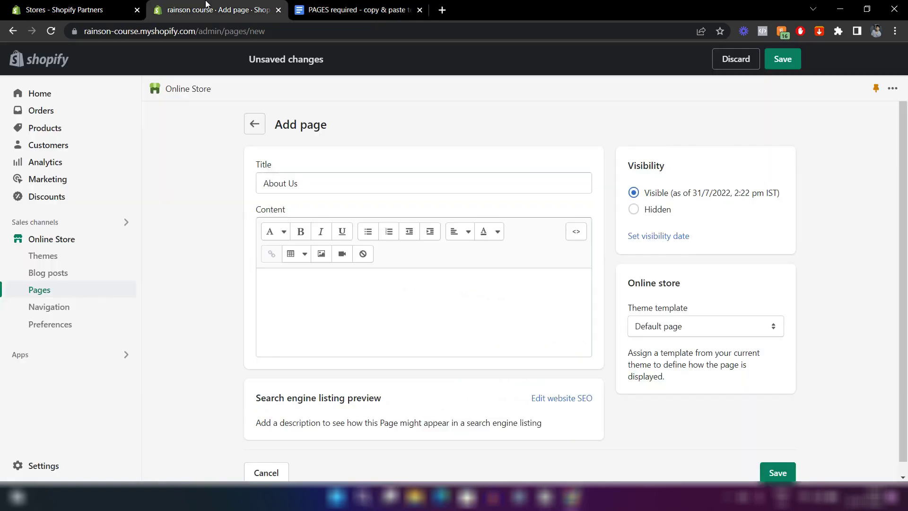
key("ctrl+v")
scroll(211, 333, "down", 2)
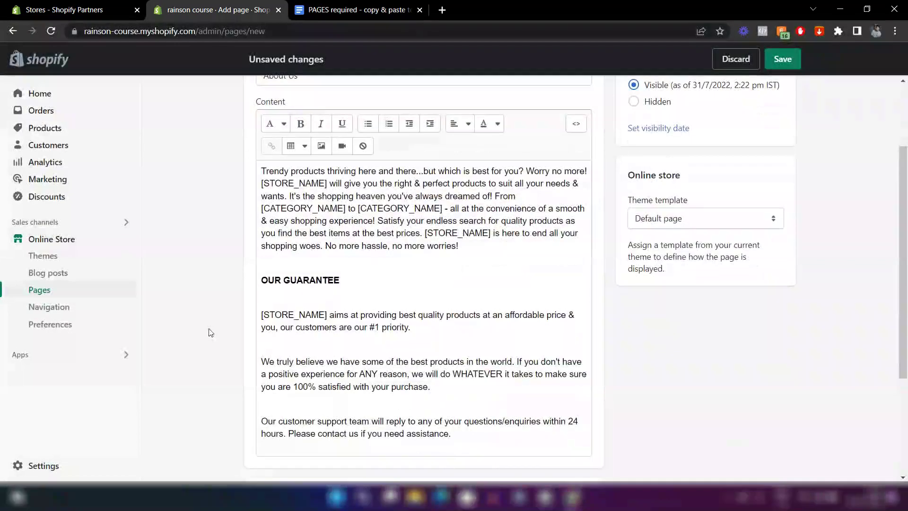
scroll(210, 333, "up", 1)
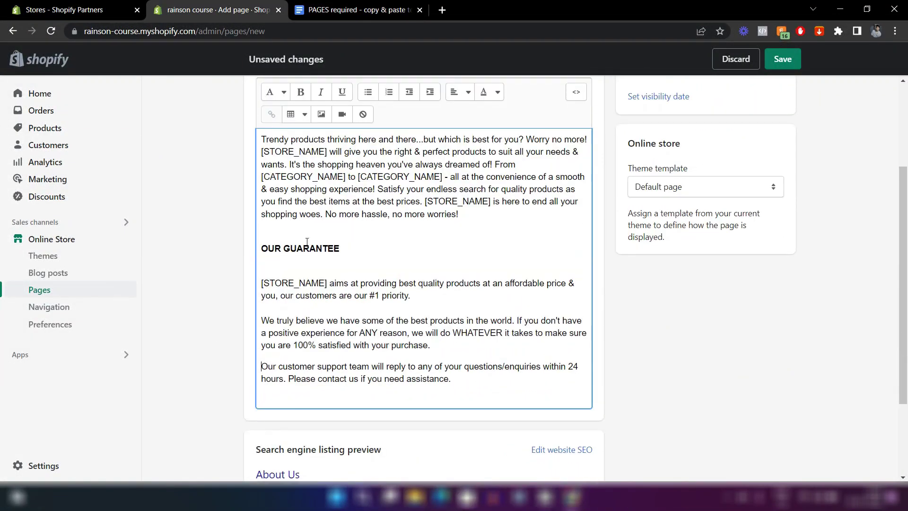
scroll(307, 242, "up", 2)
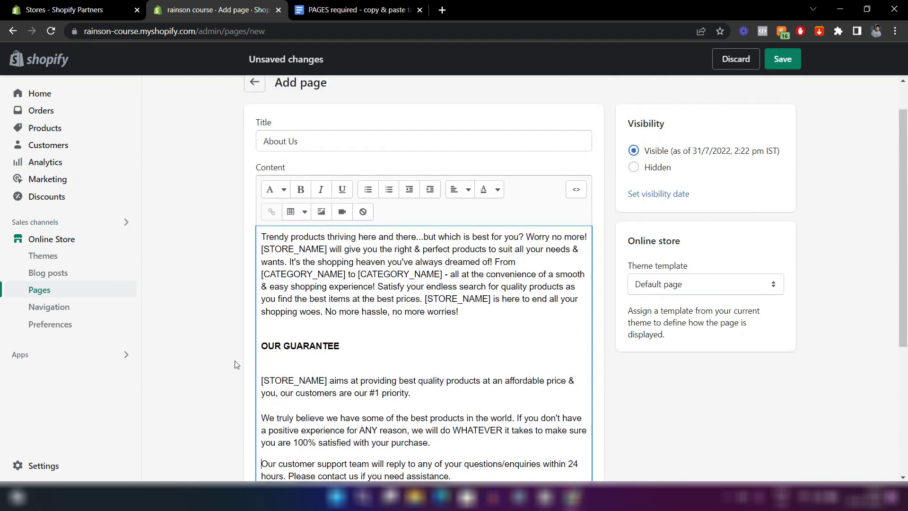
scroll(265, 331, "down", 1)
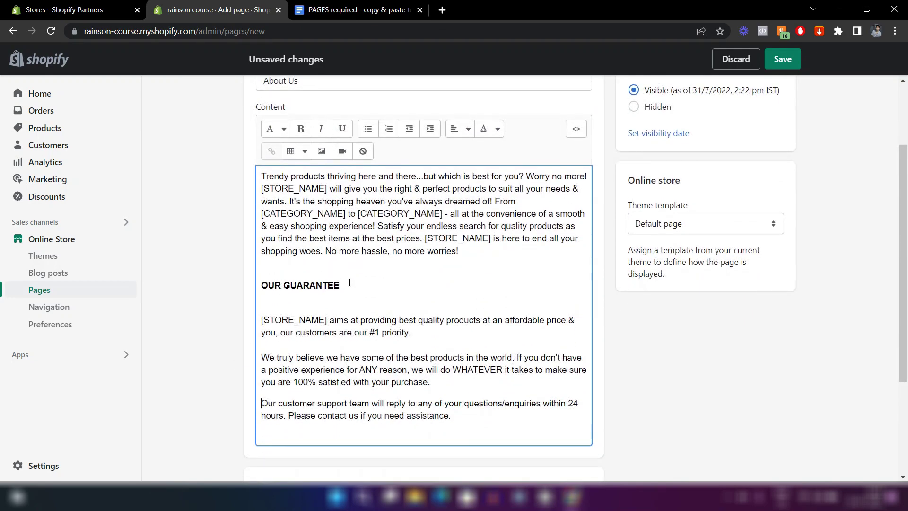
Format 'OUR GUARANTEE' as Heading 2 and save the About Us page.
left_click_drag(340, 285, 262, 288)
left_click(285, 129)
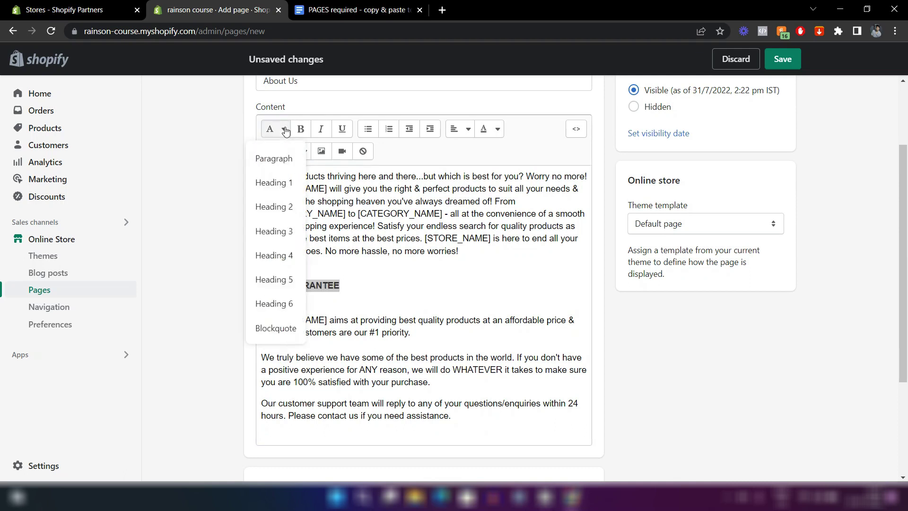
left_click(281, 203)
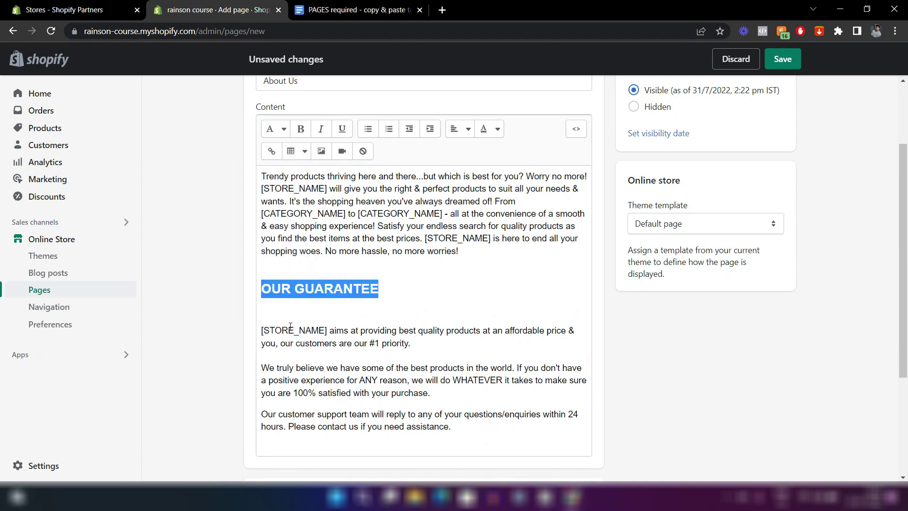
left_click(262, 330)
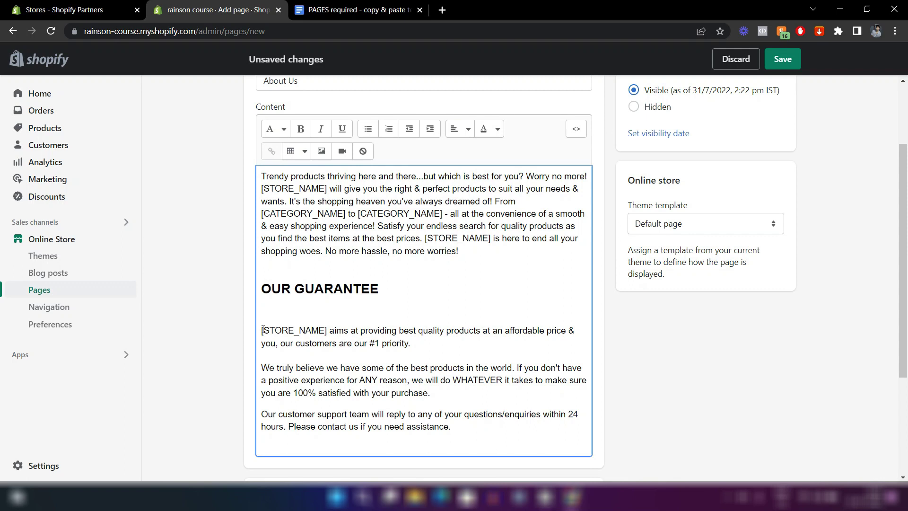
key("ctrl+s")
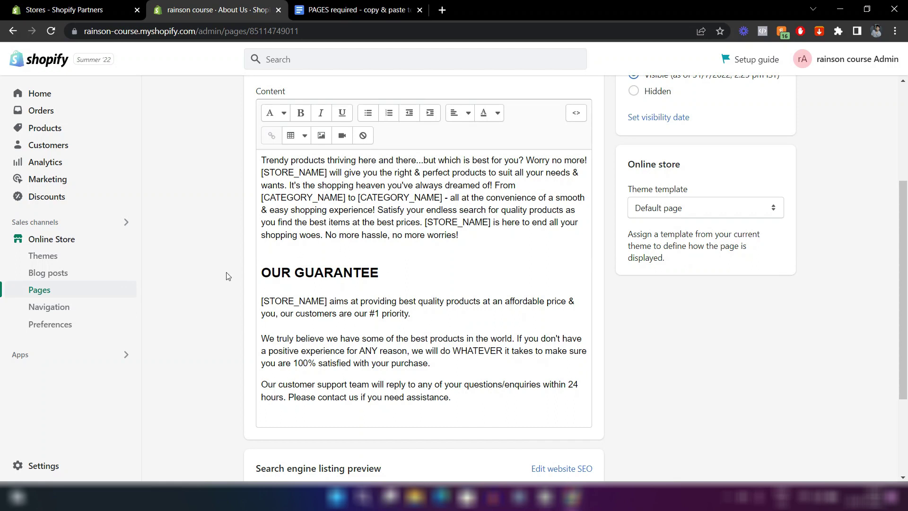
Review the saved About Us page and go back to the Pages list.
scroll(227, 276, "up", 1)
scroll(195, 335, "up", 1)
scroll(195, 335, "up", 1)
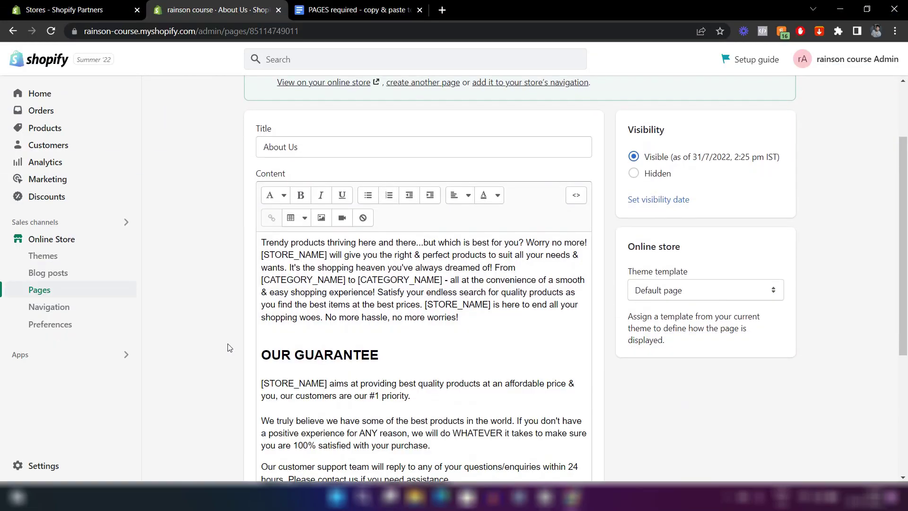
scroll(229, 348, "down", 2)
scroll(229, 348, "up", 4)
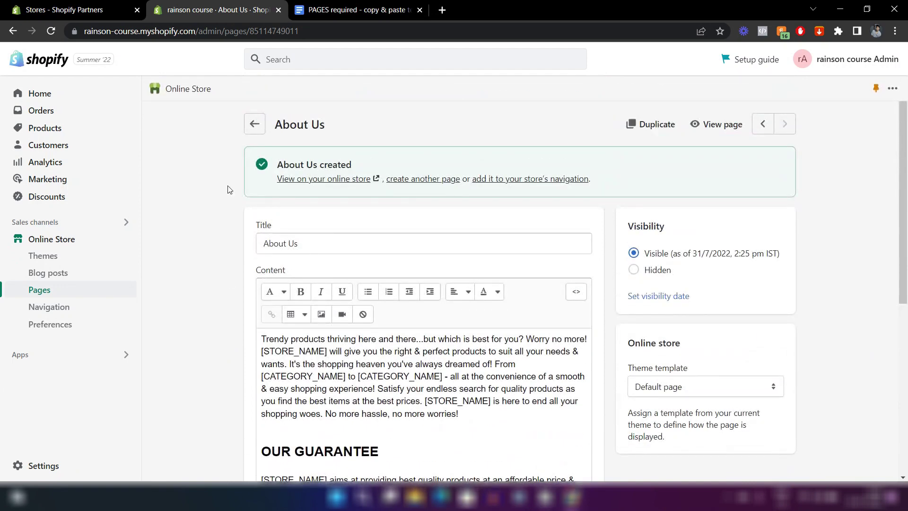
left_click(254, 124)
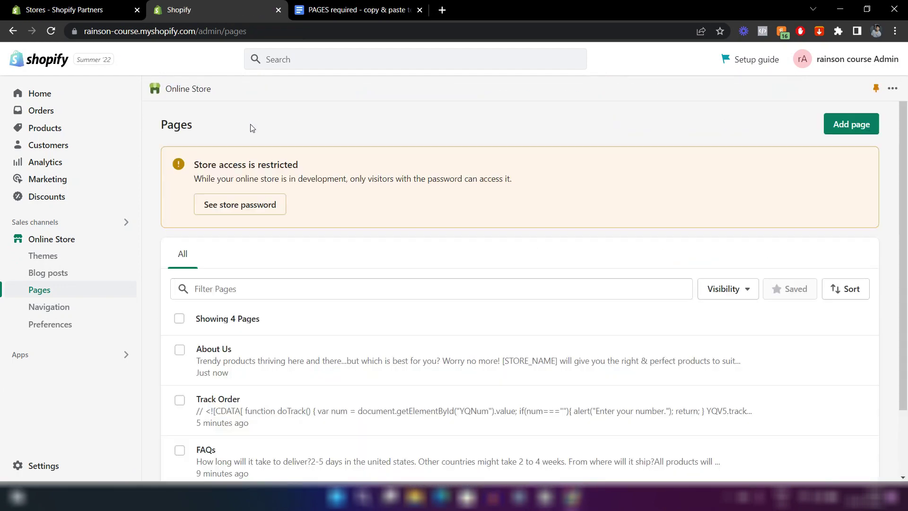
Confirm About Us, Track Order, FAQs and Contact Us are listed, then open store Settings.
scroll(304, 253, "down", 2)
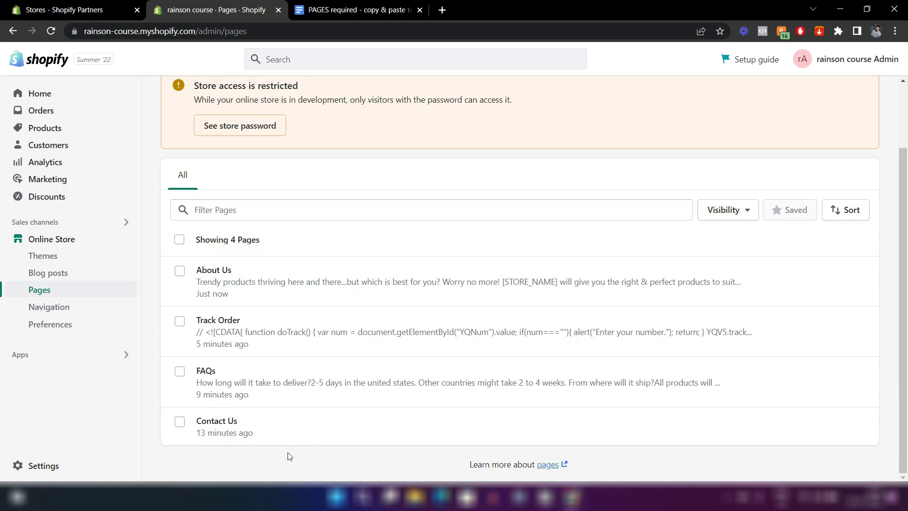
scroll(288, 457, "up", 2)
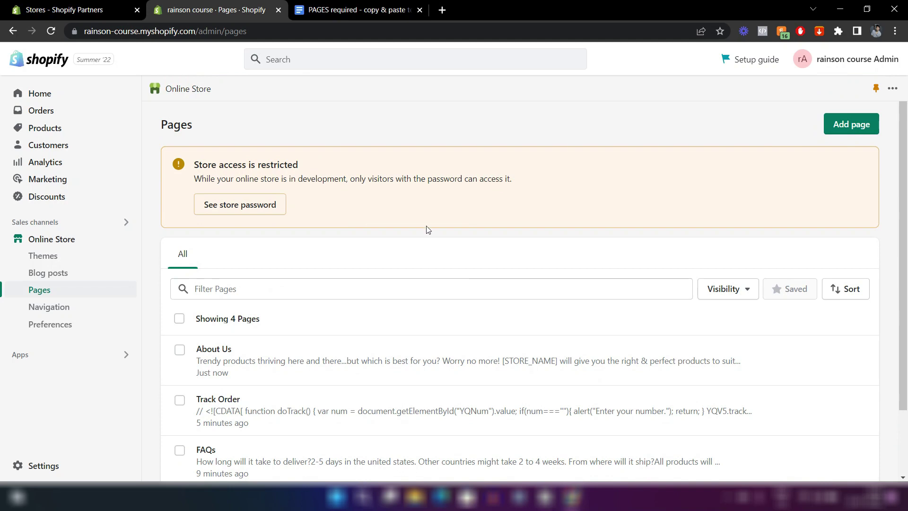
scroll(373, 245, "down", 2)
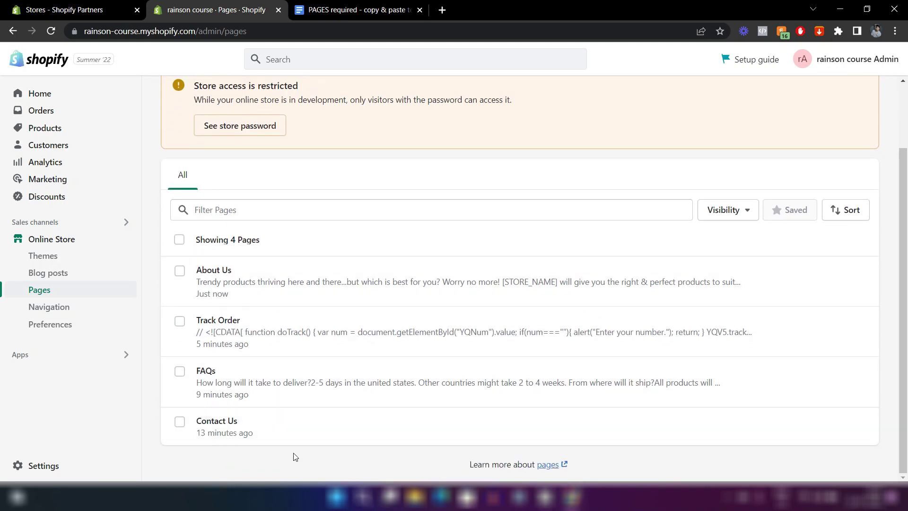
left_click(33, 466)
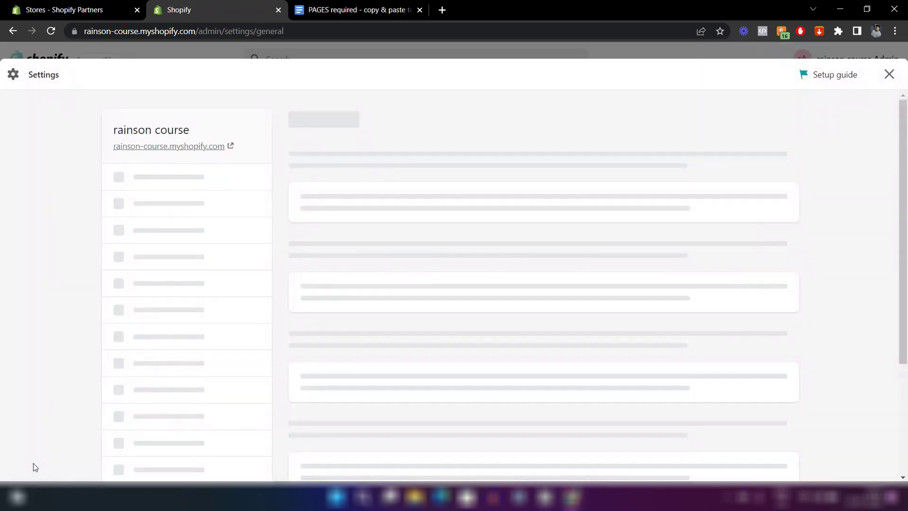
Open the store Policies settings and look over the policy editors.
scroll(204, 240, "down", 9)
scroll(182, 231, "up", 2)
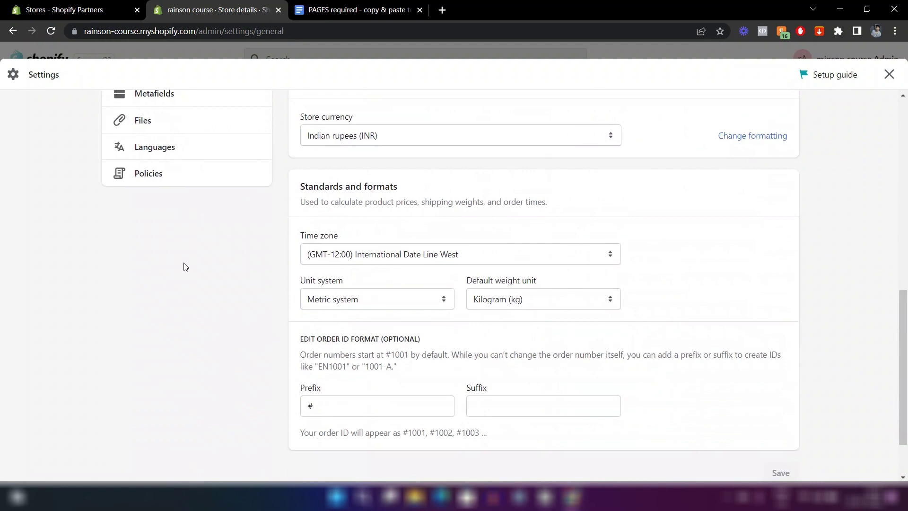
left_click(128, 292)
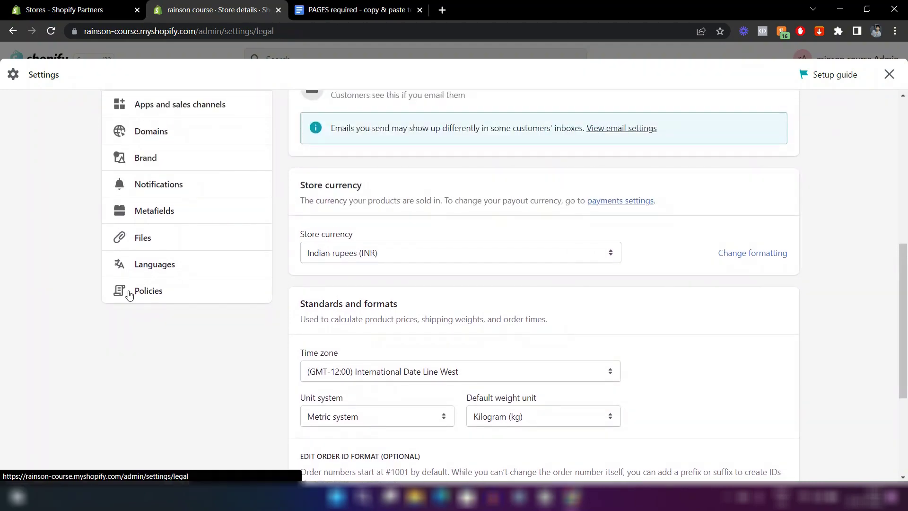
scroll(435, 217, "down", 2)
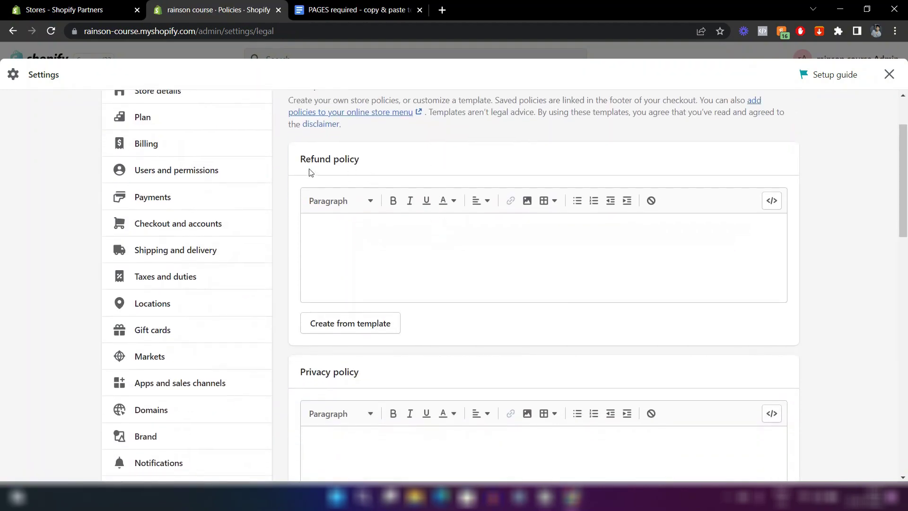
scroll(396, 312, "down", 8)
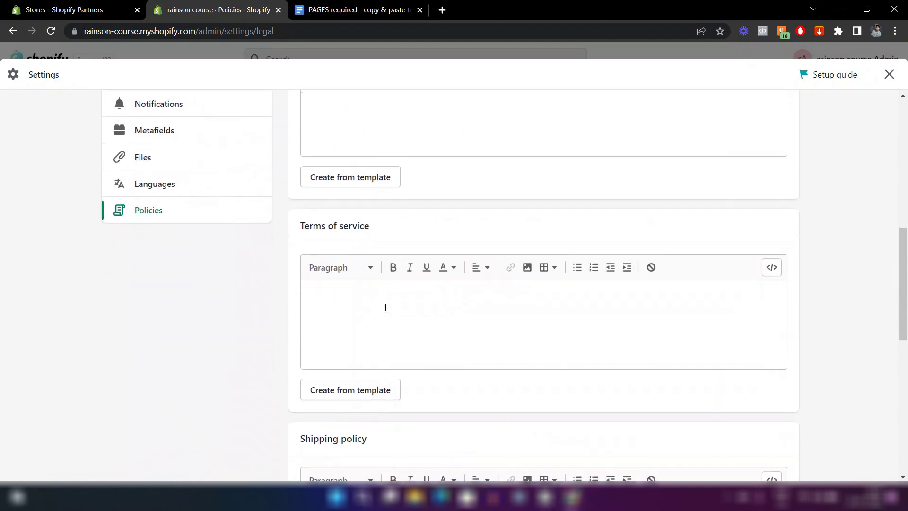
scroll(360, 312, "down", 4)
scroll(356, 364, "down", 3)
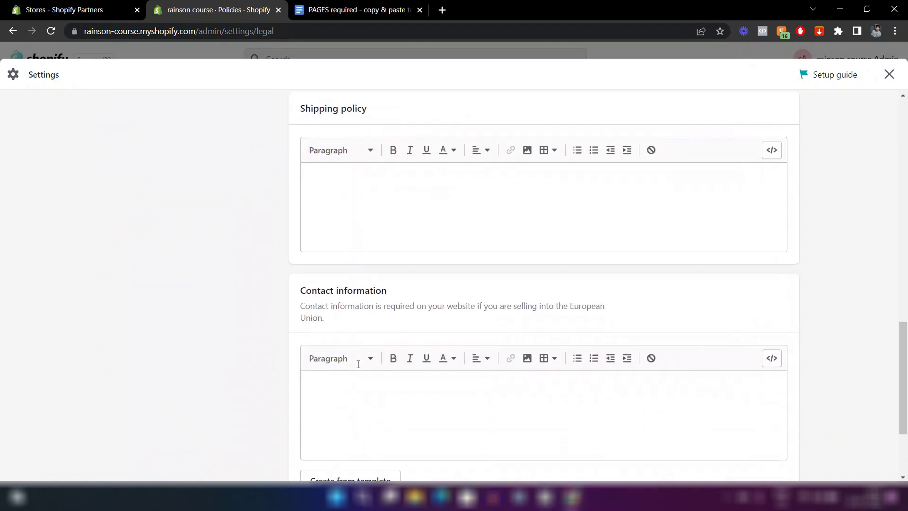
scroll(358, 364, "up", 5)
scroll(358, 364, "up", 10)
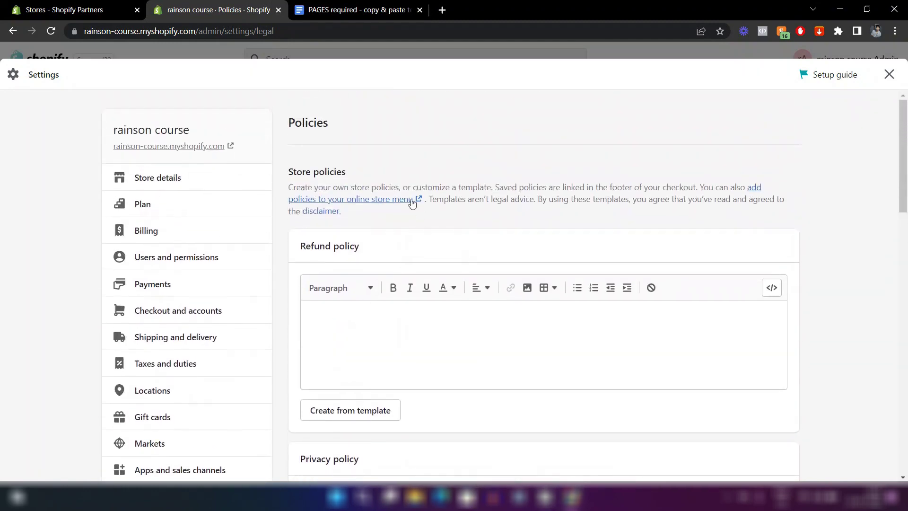
scroll(418, 212, "down", 2)
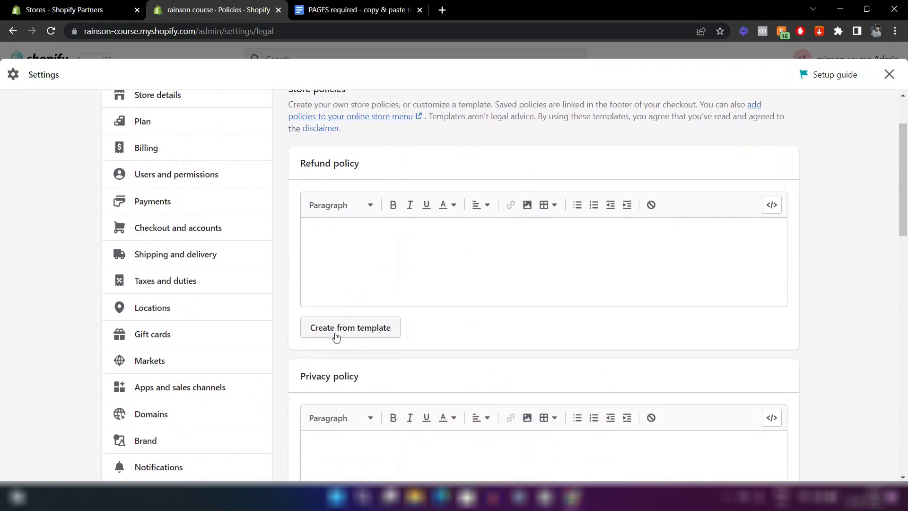
Fill the Refund policy with Shopify's standard template text.
left_click(377, 335)
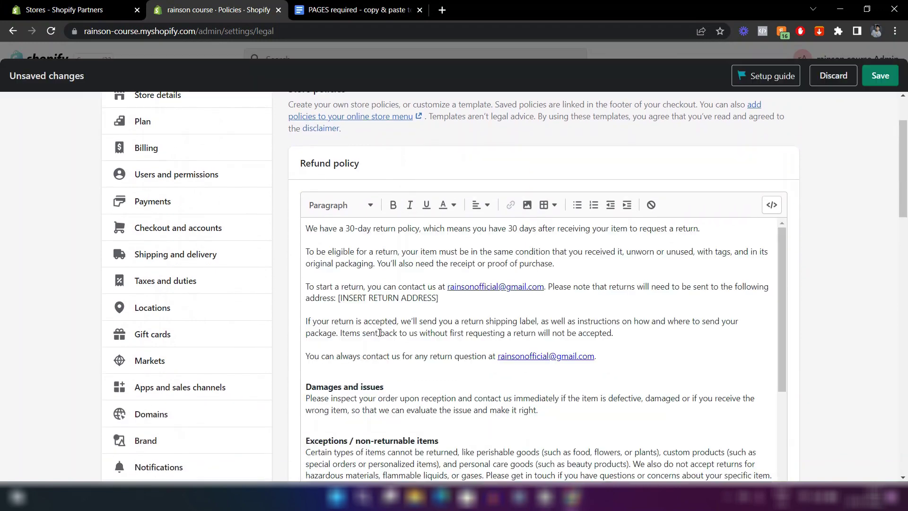
scroll(434, 331, "down", 1)
scroll(434, 332, "down", 1)
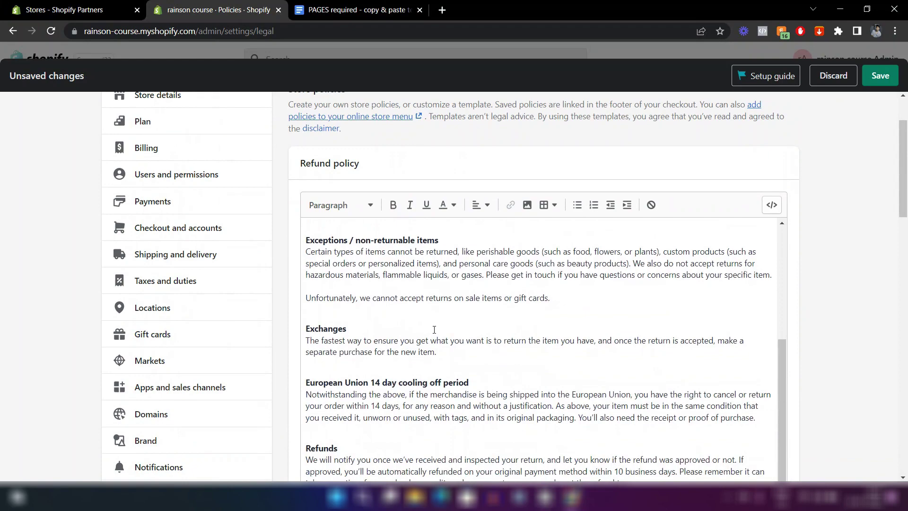
scroll(433, 328, "down", 5)
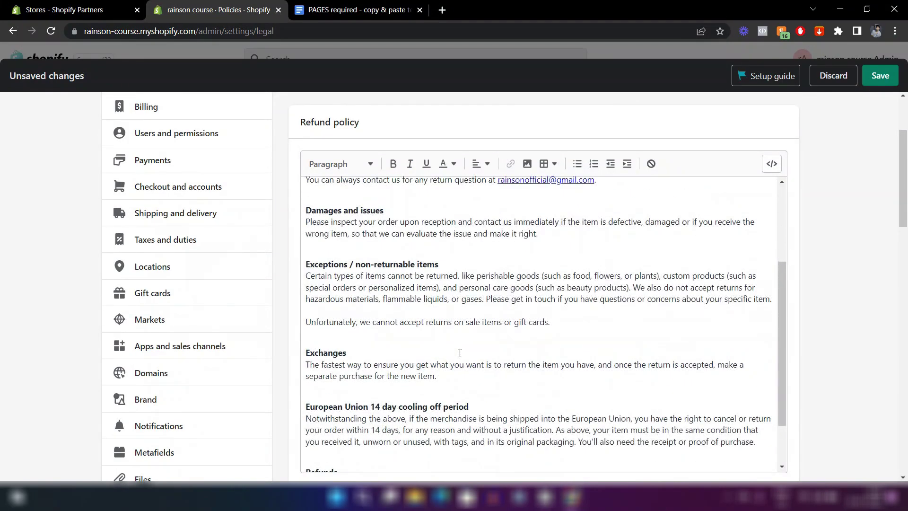
scroll(459, 353, "down", 2)
scroll(460, 353, "up", 5)
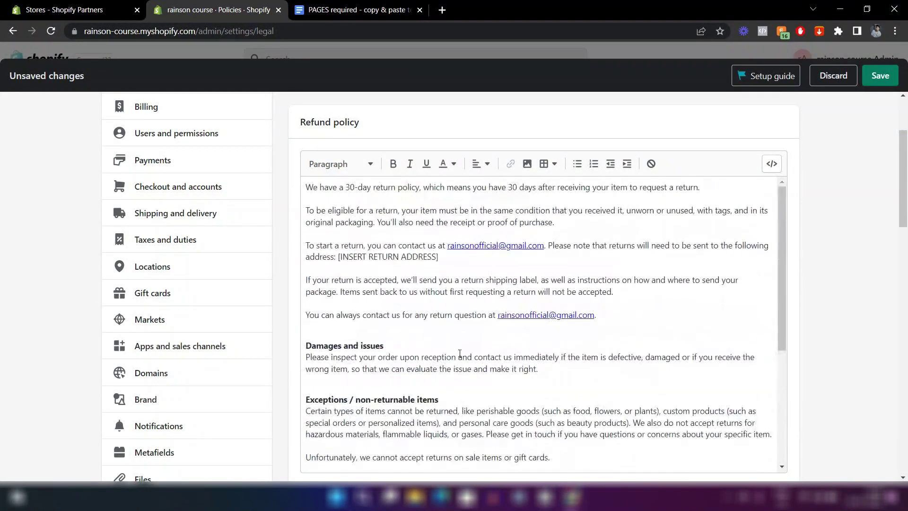
Change the refund policy's return window from 30 to 7 days in both places.
left_click(353, 188)
key("BackSpace")
key("BackSpace")
type("7")
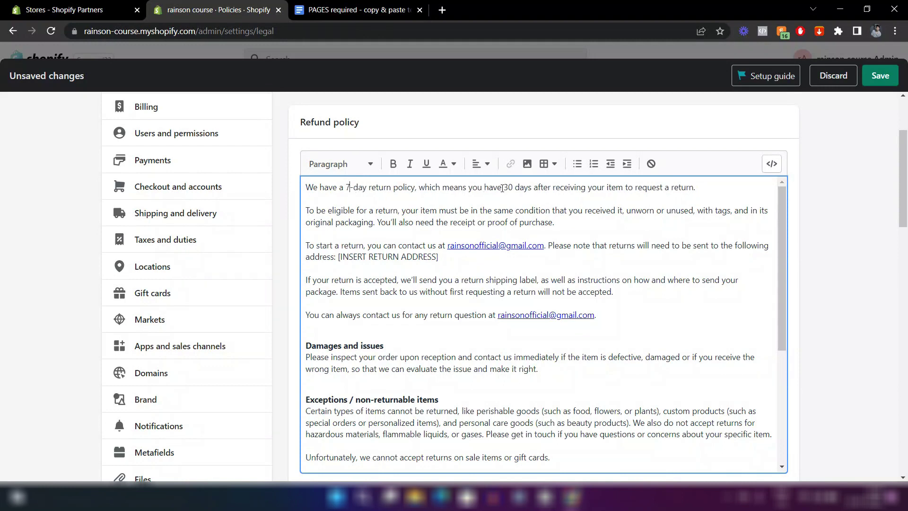
left_click(514, 189)
key("BackSpace")
key("BackSpace")
type("7")
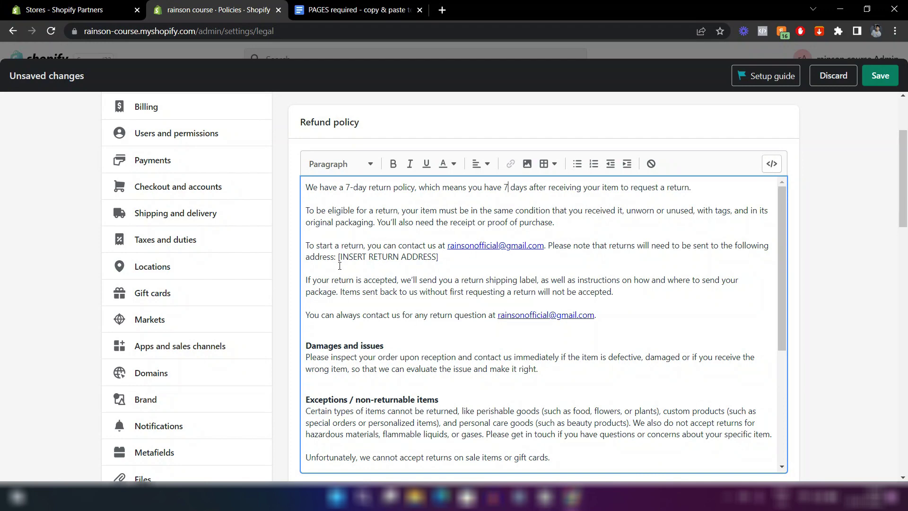
scroll(370, 284, "down", 3)
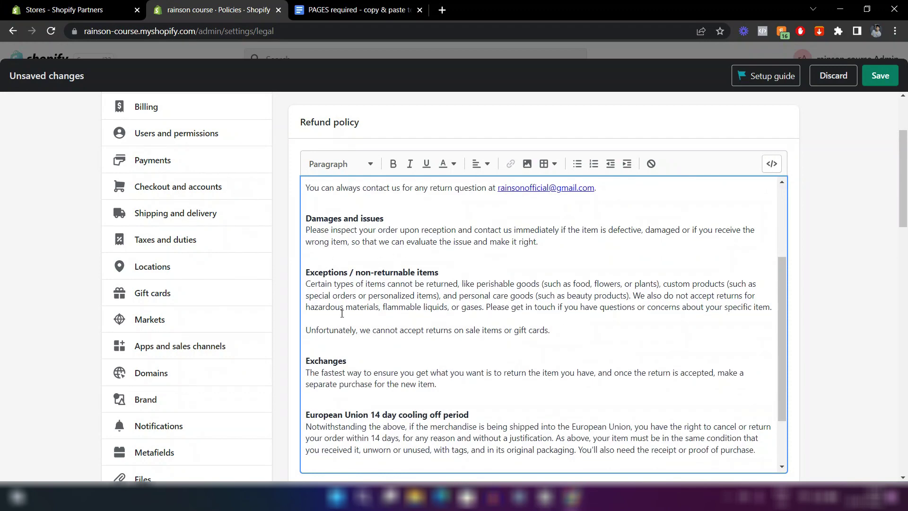
scroll(530, 328, "down", 2)
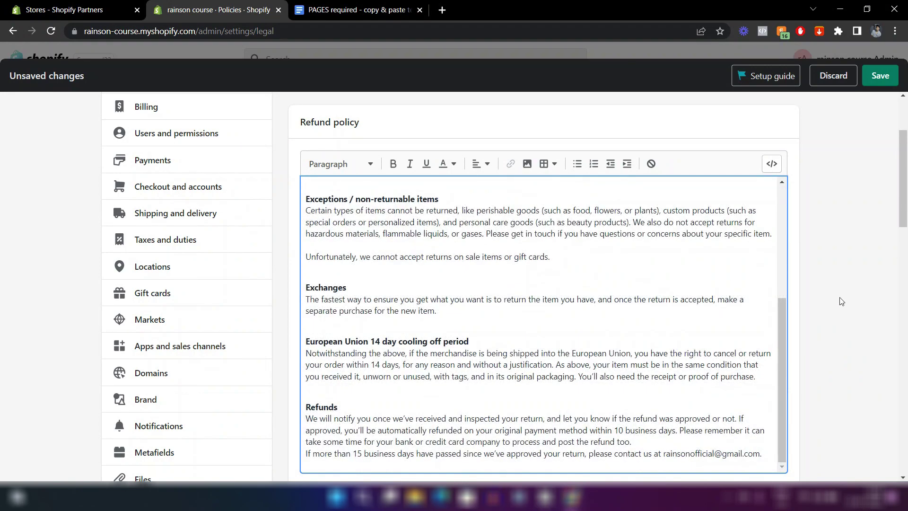
scroll(655, 234, "down", 2)
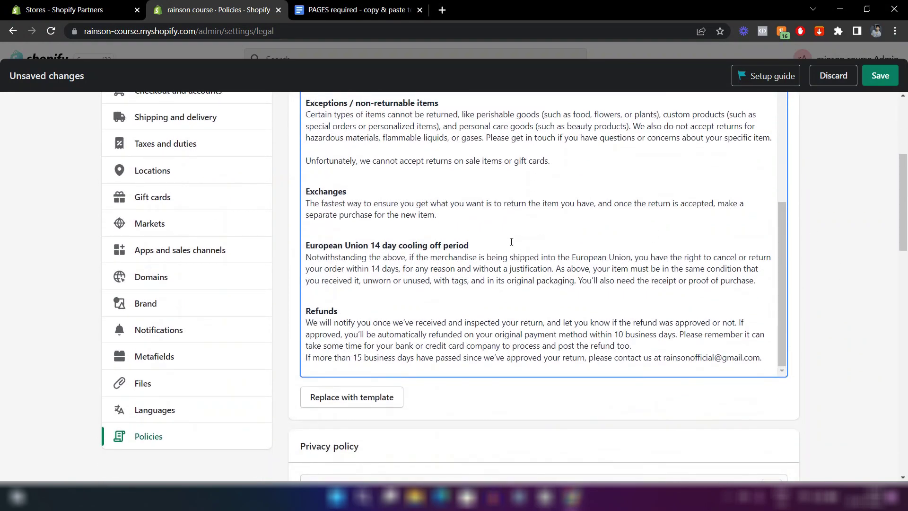
scroll(512, 241, "up", 5)
scroll(510, 239, "down", 5)
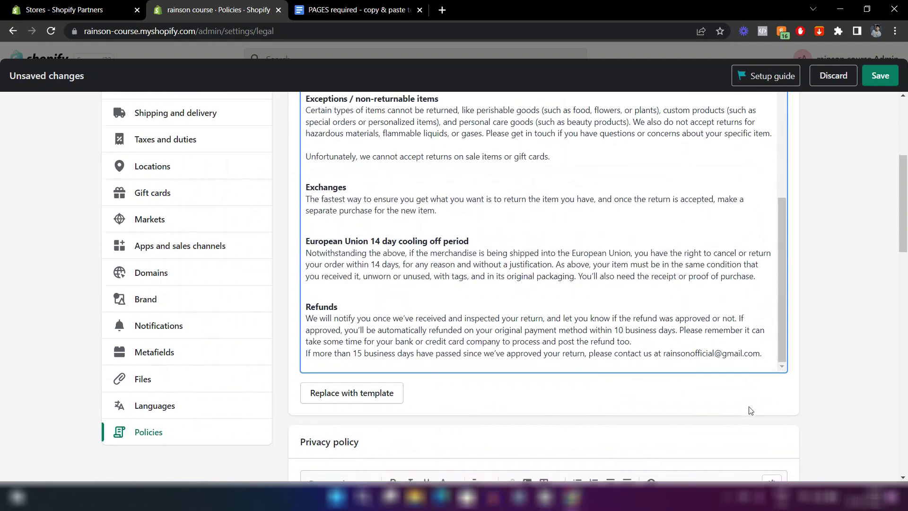
scroll(747, 401, "down", 6)
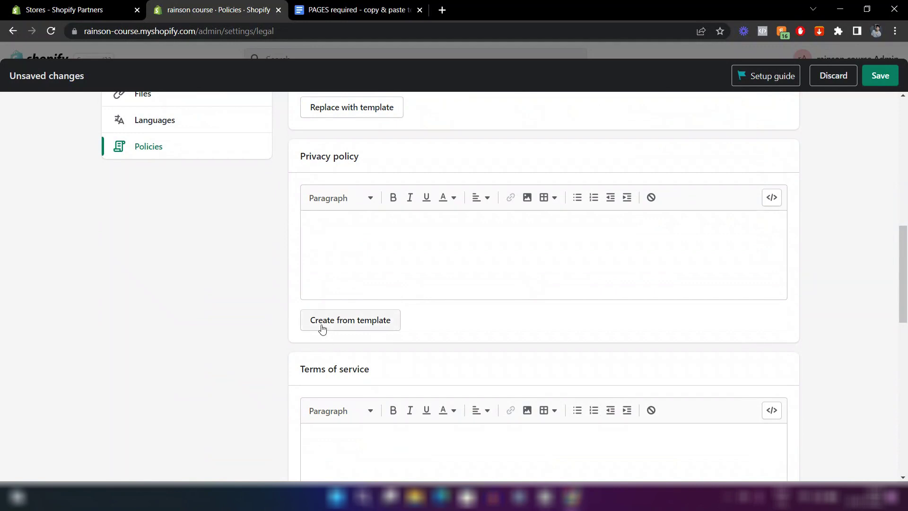
Generate the Privacy policy from Shopify's template.
left_click(348, 322)
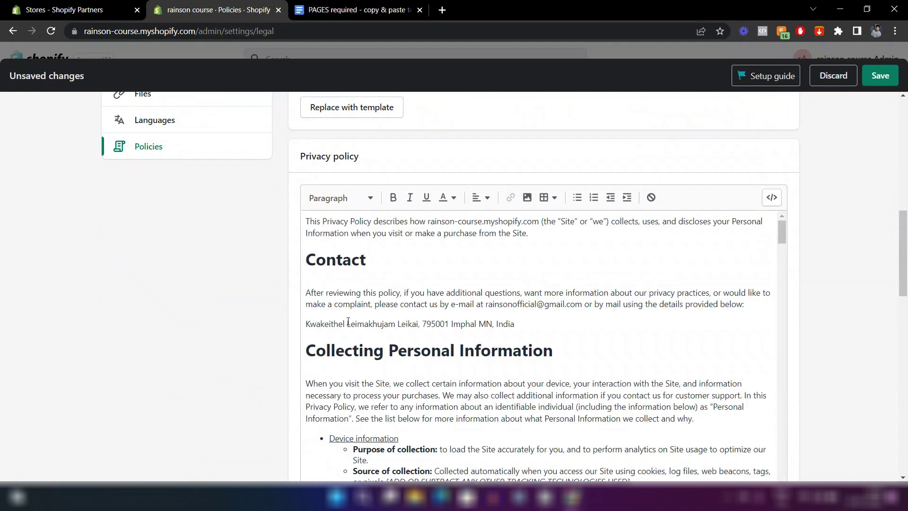
scroll(226, 345, "down", 2)
scroll(371, 200, "down", 6)
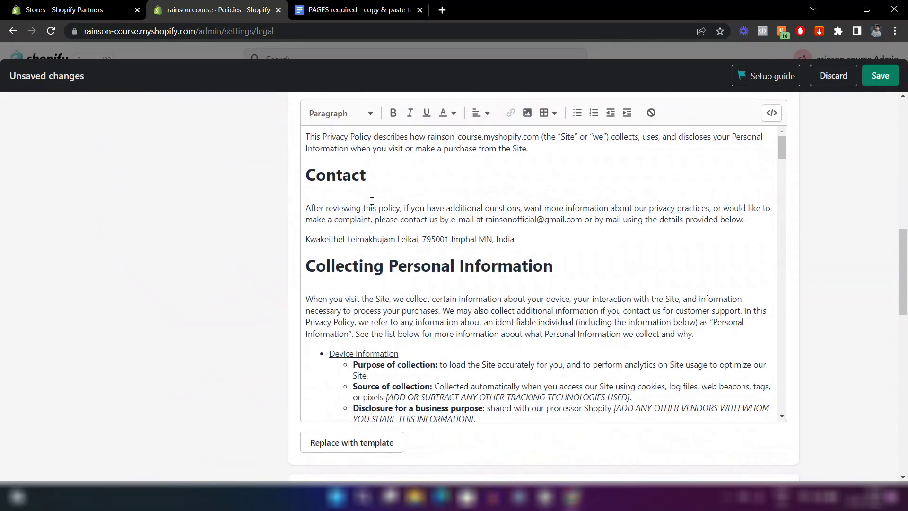
scroll(372, 200, "down", 15)
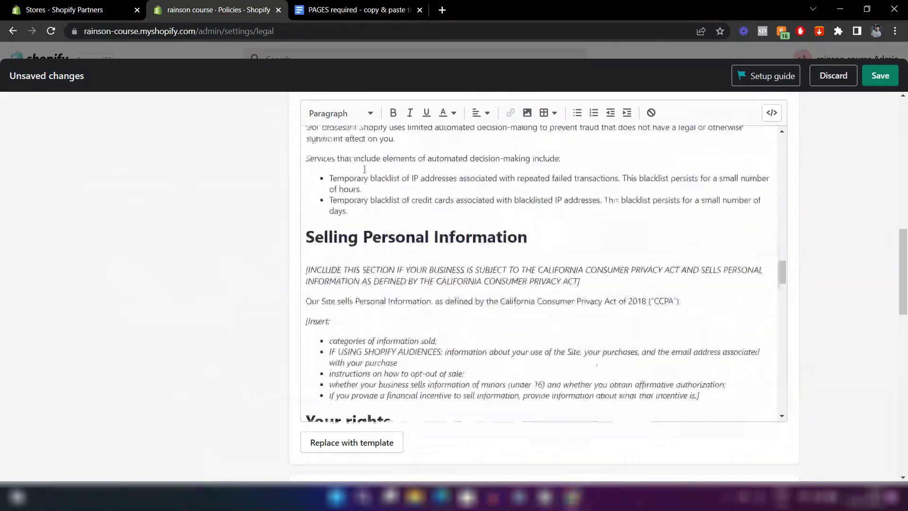
scroll(360, 156, "down", 15)
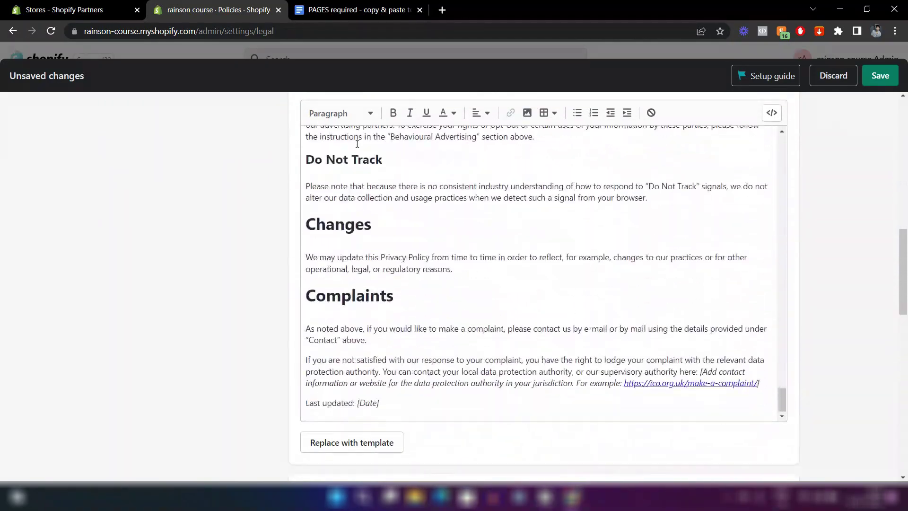
scroll(503, 304, "up", 3)
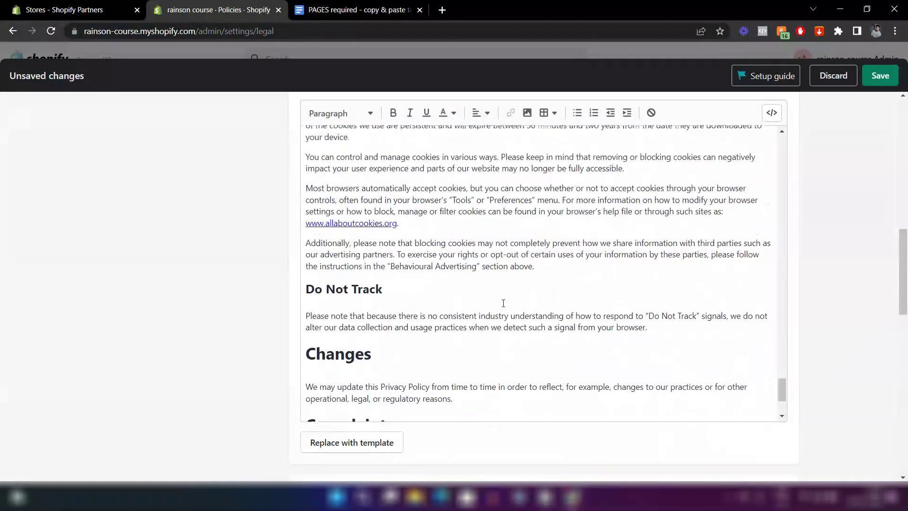
scroll(205, 315, "up", 3)
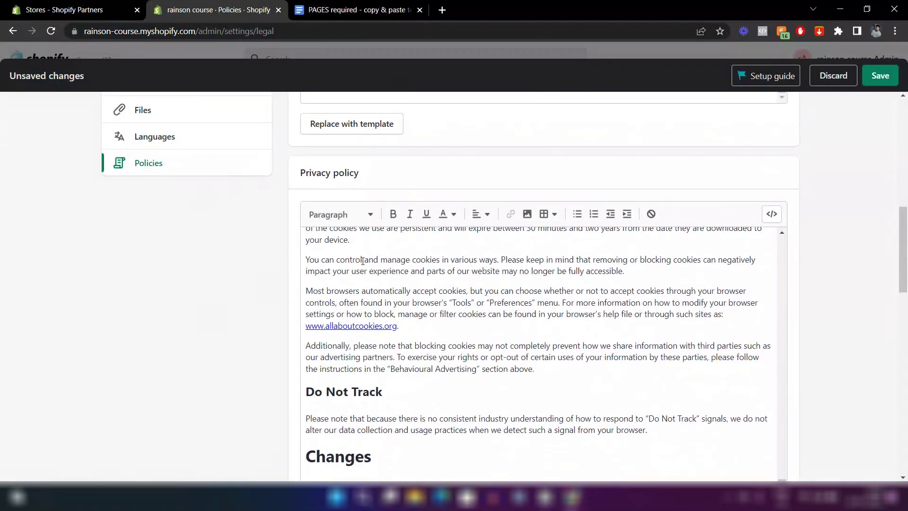
scroll(361, 262, "up", 2)
scroll(362, 262, "up", 5)
scroll(194, 324, "down", 15)
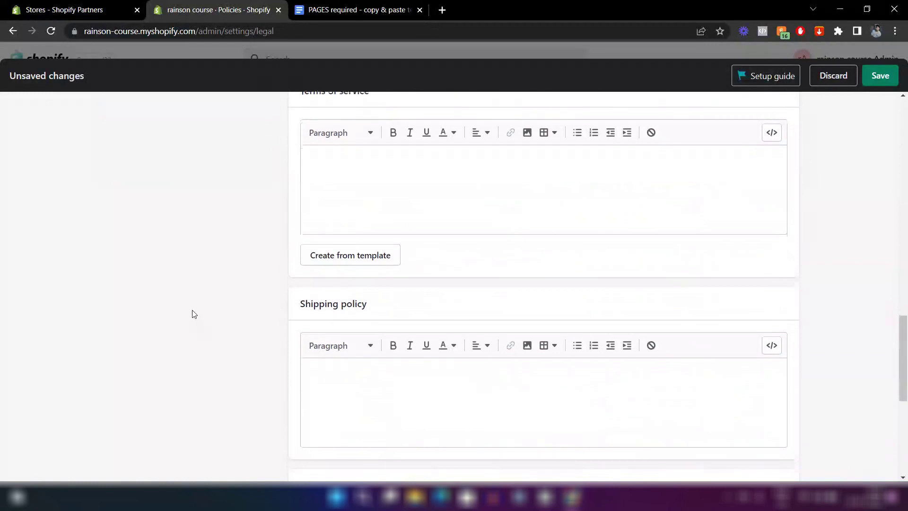
scroll(192, 314, "up", 3)
Generate the Terms of service from the template, governed by the laws of India.
left_click(325, 341)
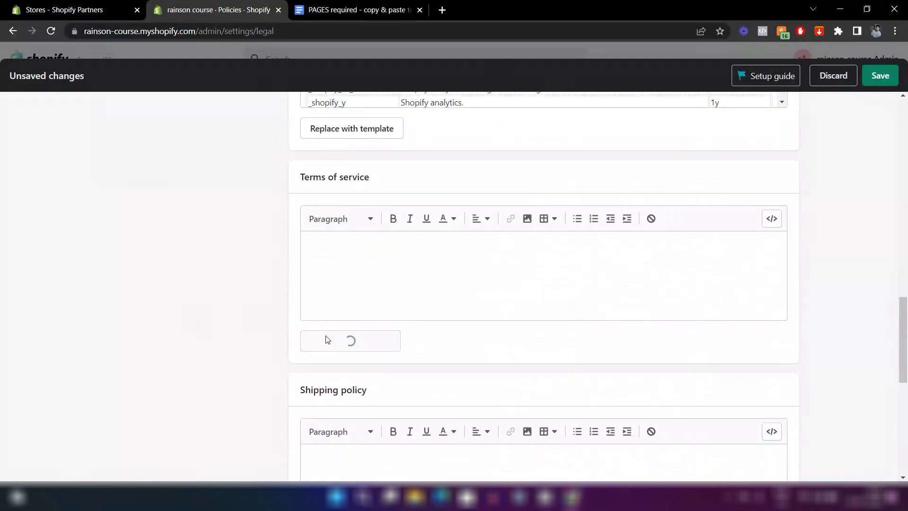
scroll(204, 348, "down", 3)
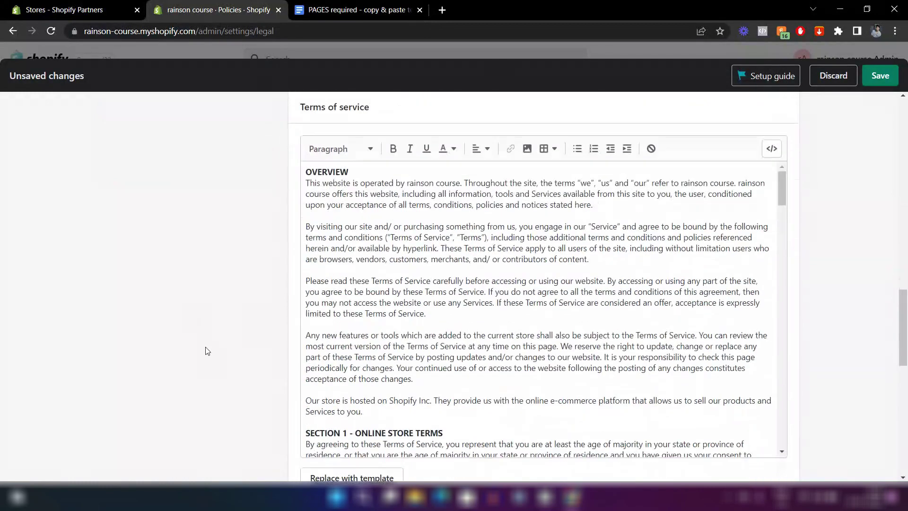
scroll(418, 260, "down", 6)
scroll(418, 259, "down", 20)
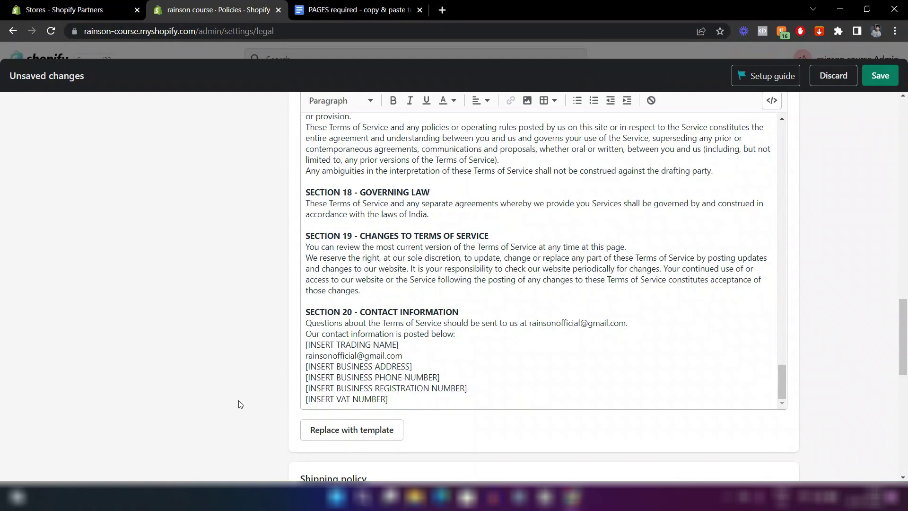
scroll(241, 403, "down", 6)
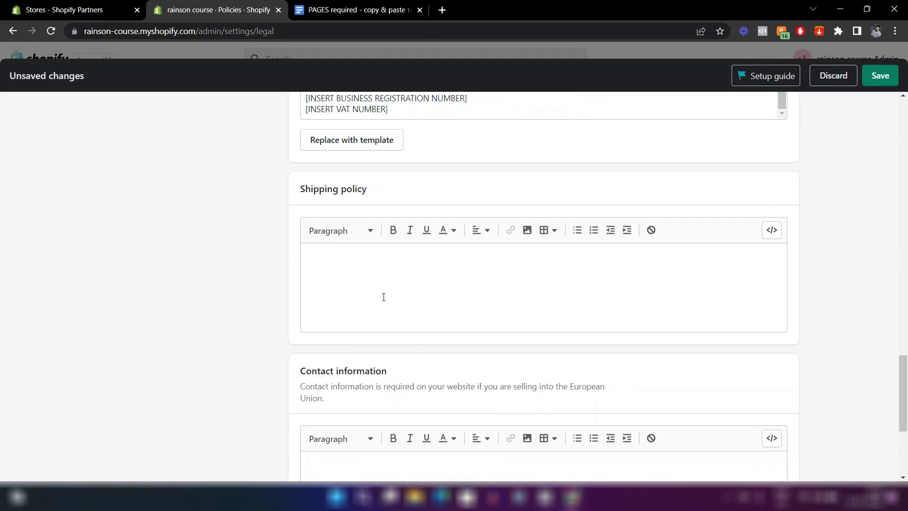
scroll(320, 307, "down", 2)
scroll(273, 275, "up", 2)
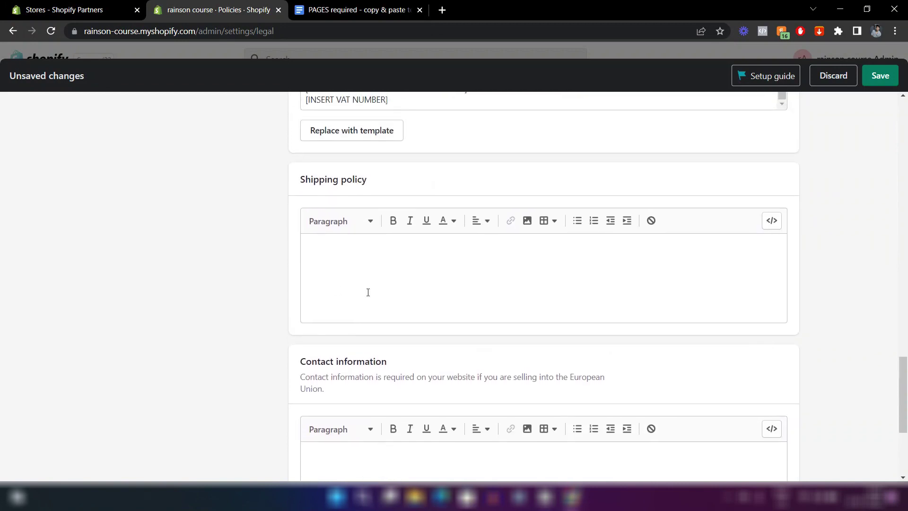
scroll(248, 307, "down", 2)
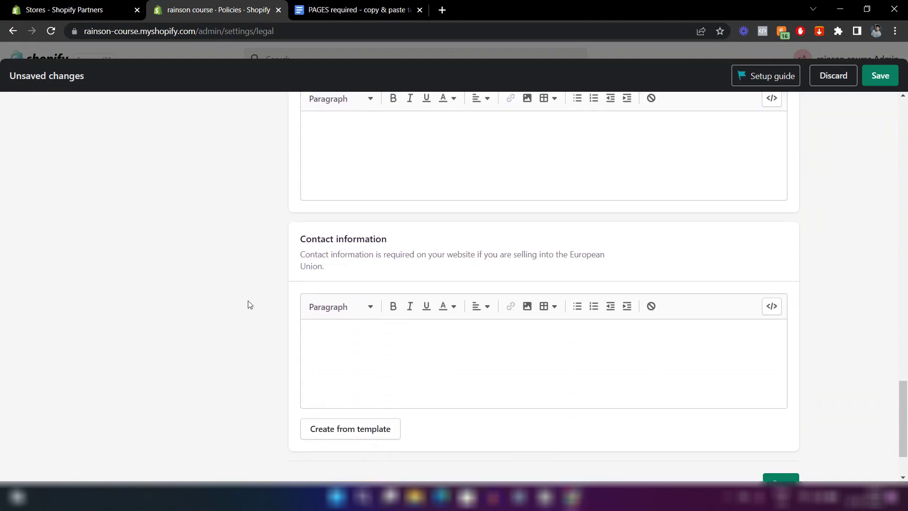
scroll(248, 304, "up", 2)
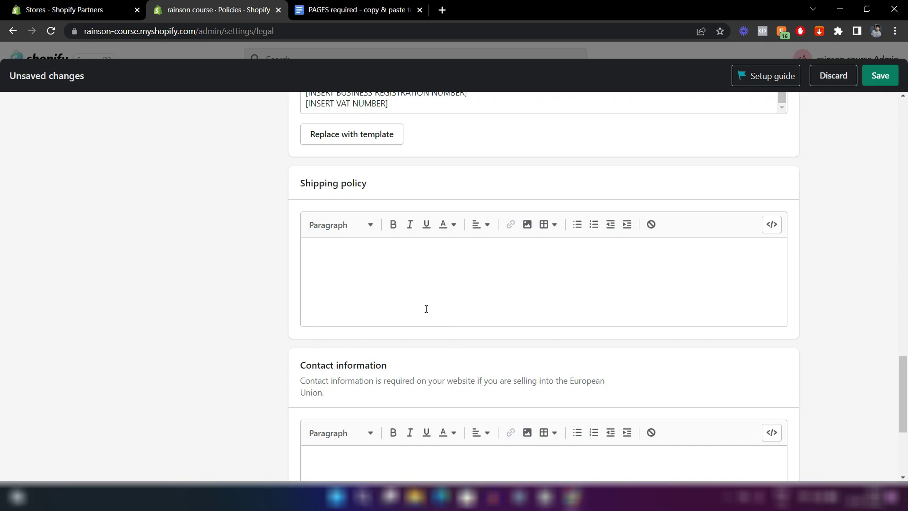
Paste the shipping policy text from the Google Doc into the Shipping policy, removing the blank line.
left_click(354, 9)
left_click_drag(472, 410, 263, 336)
key("ctrl+c")
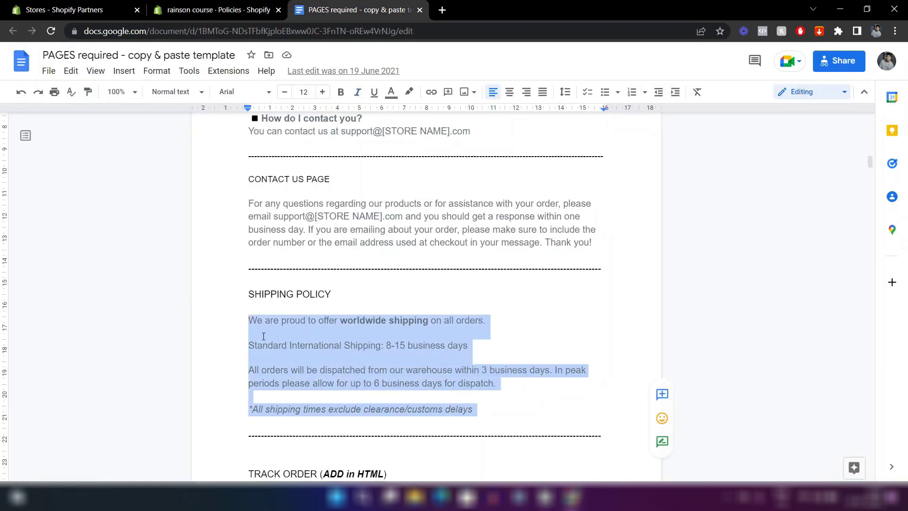
left_click(217, 9)
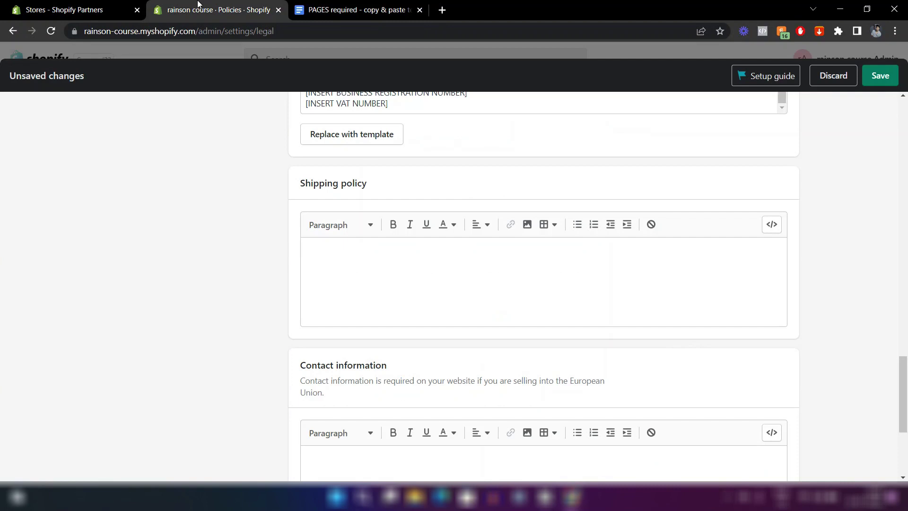
left_click(388, 275)
key("ctrl+v")
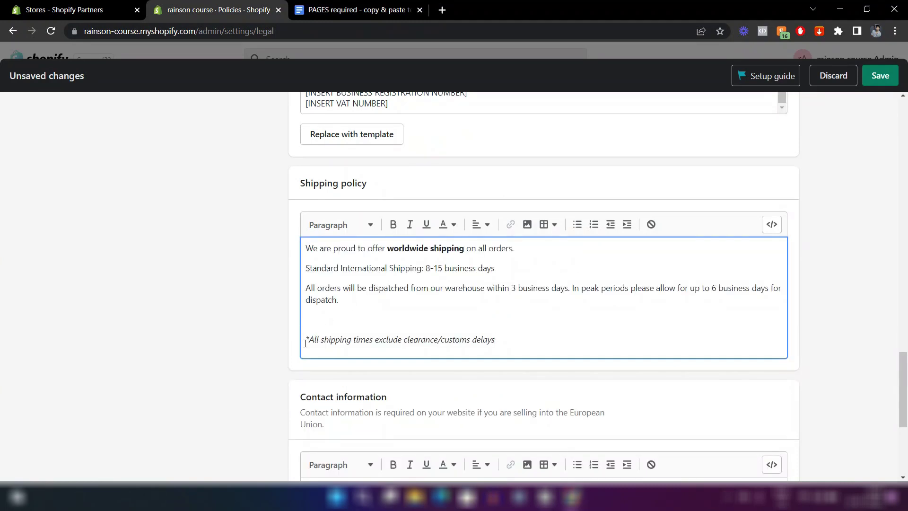
key("BackSpace")
left_click(232, 326)
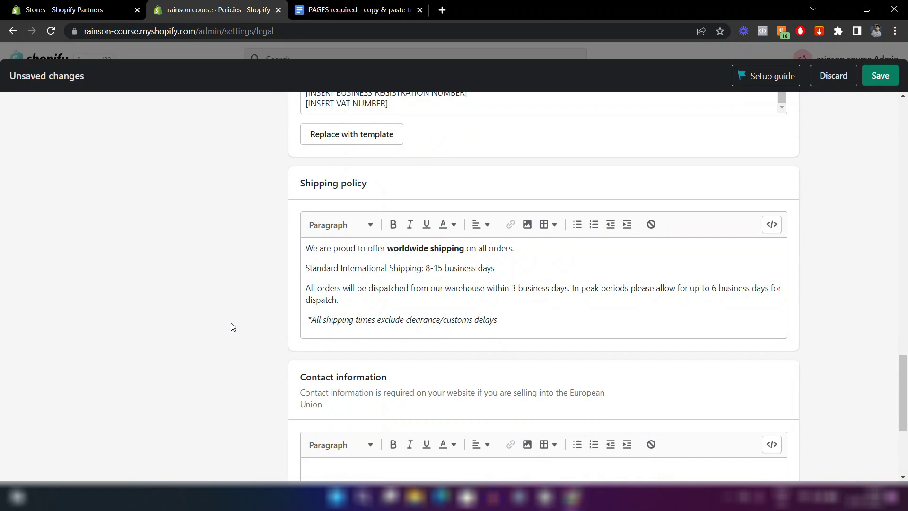
Save all the store policy changes.
scroll(232, 326, "down", 4)
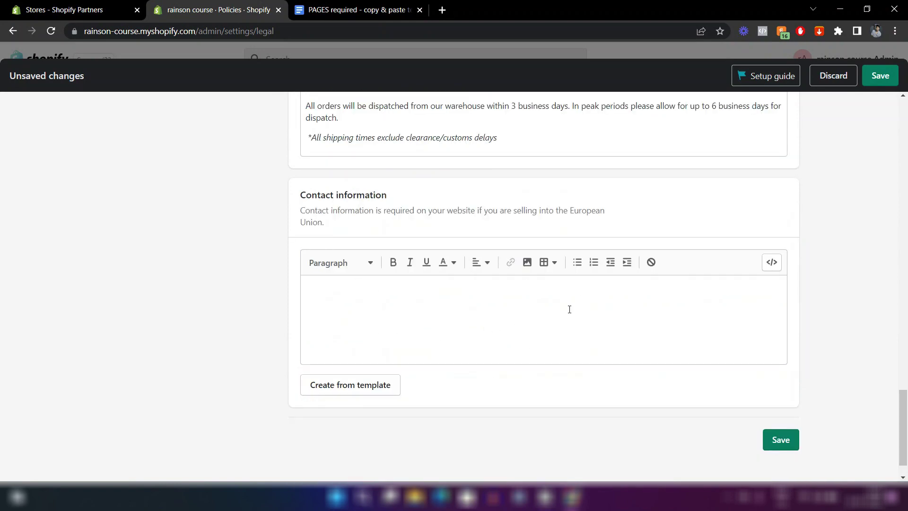
scroll(569, 310, "up", 3)
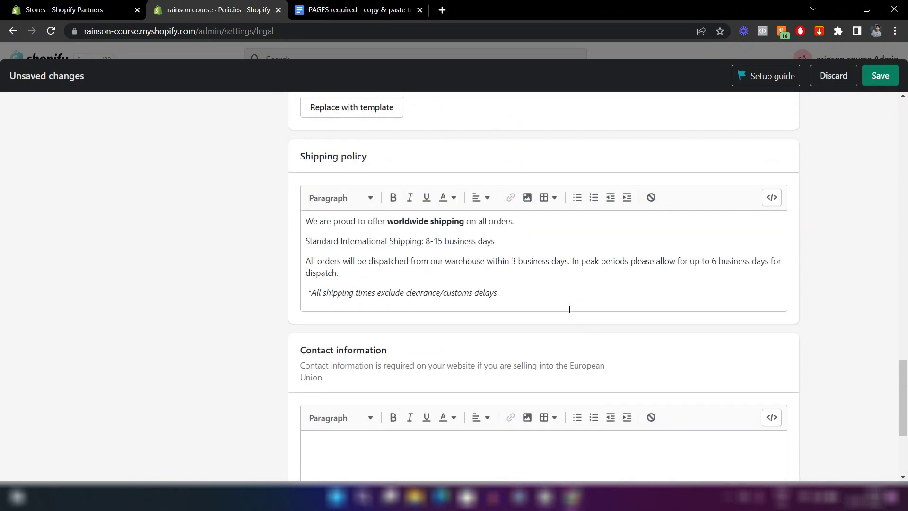
scroll(570, 309, "up", 15)
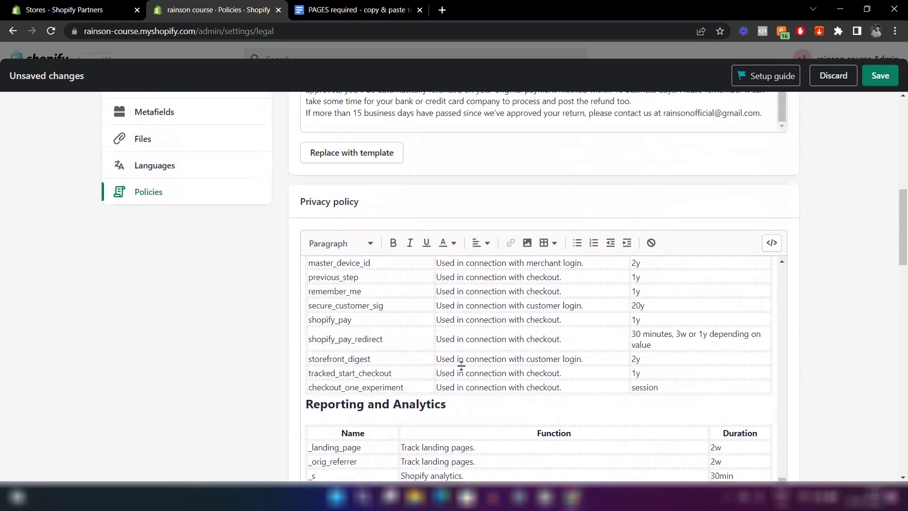
scroll(480, 291, "up", 10)
scroll(480, 291, "up", 5)
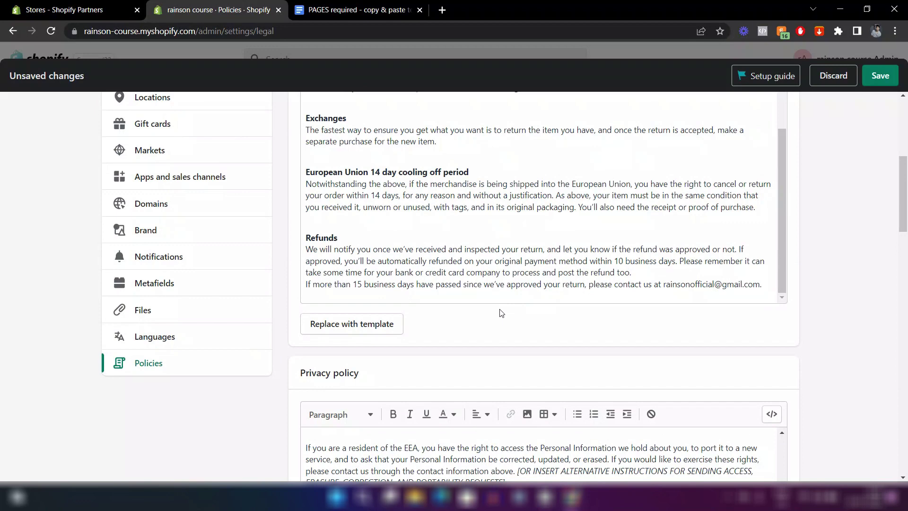
scroll(597, 322, "up", 6)
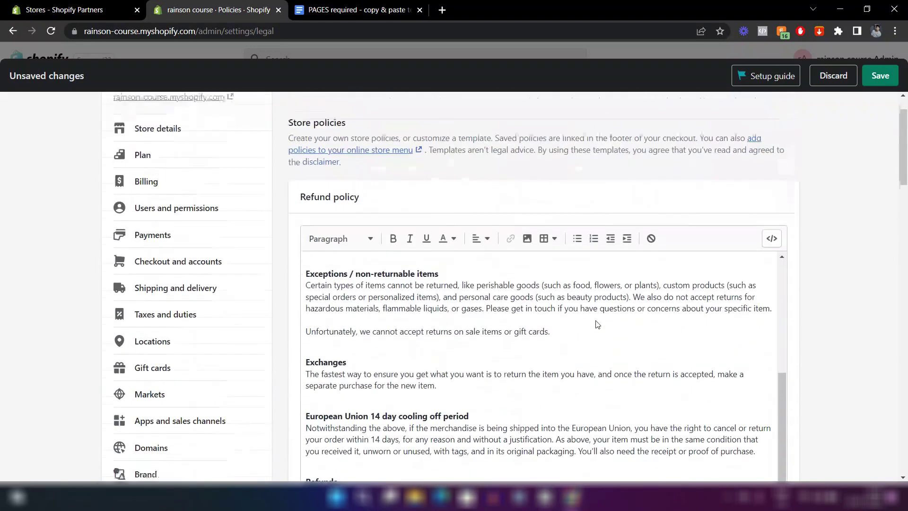
left_click(876, 78)
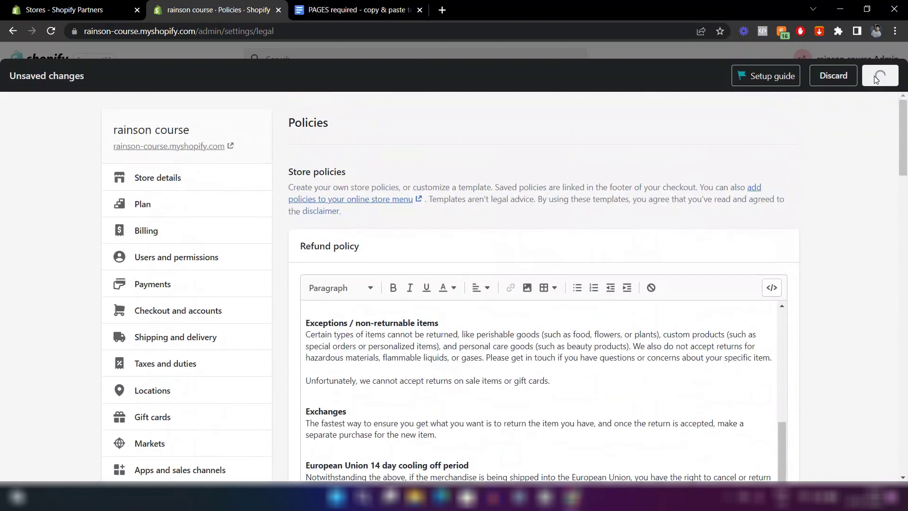
scroll(800, 289, "down", 15)
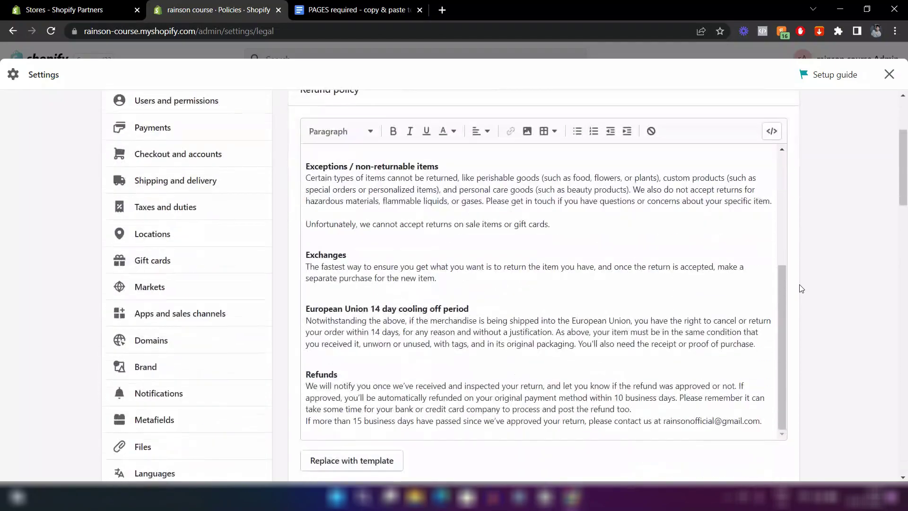
Browse the thefinestdeals.com home page down to the footer, then return to the admin tab.
scroll(799, 281, "down", 5)
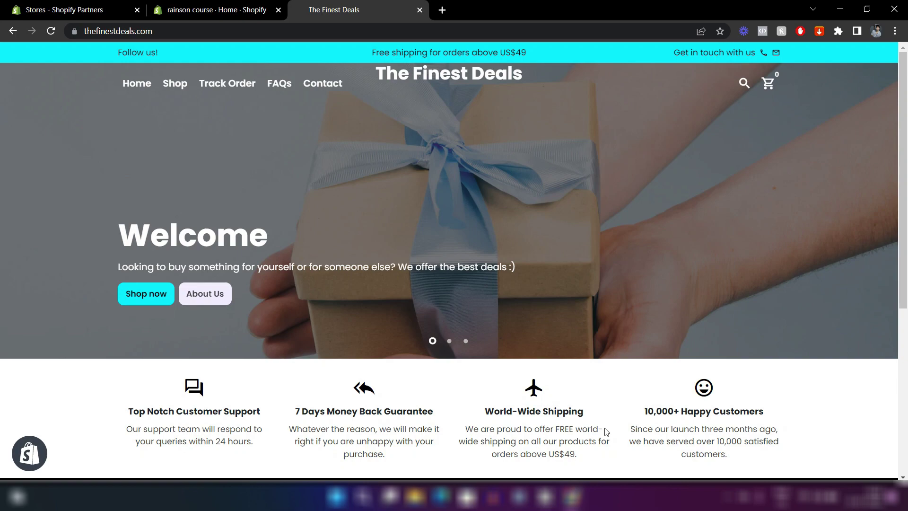
scroll(605, 431, "down", 5)
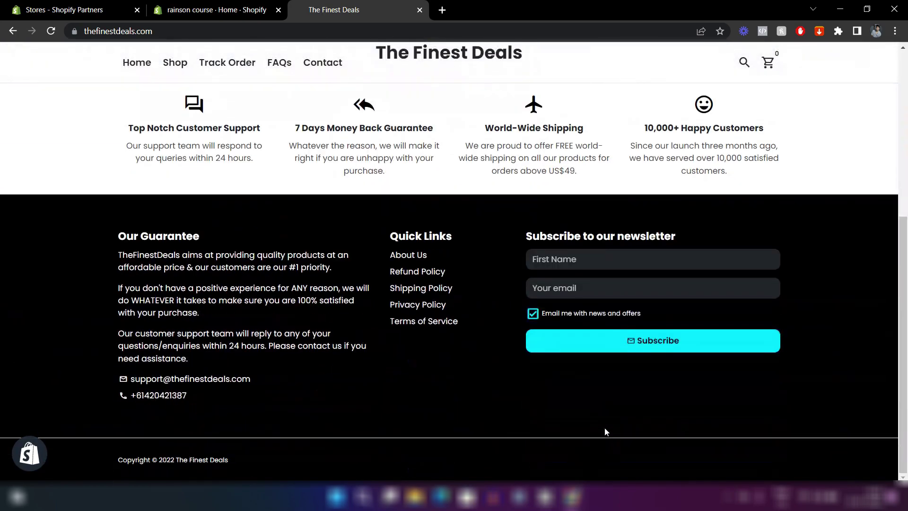
scroll(605, 431, "up", 6)
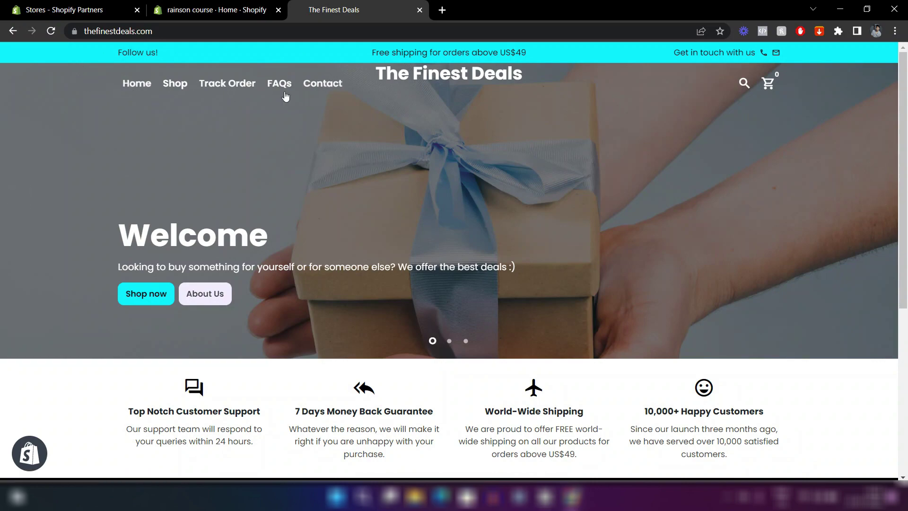
scroll(508, 206, "down", 6)
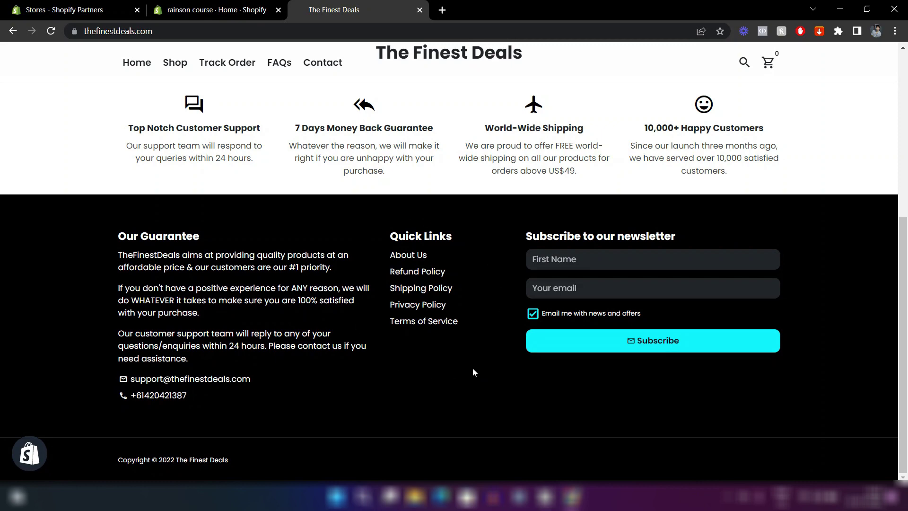
scroll(509, 312, "up", 5)
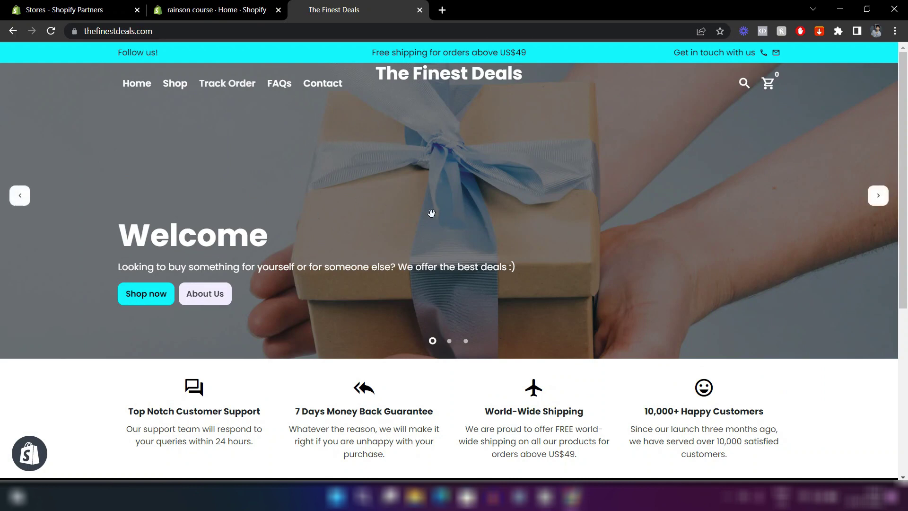
left_click(245, 8)
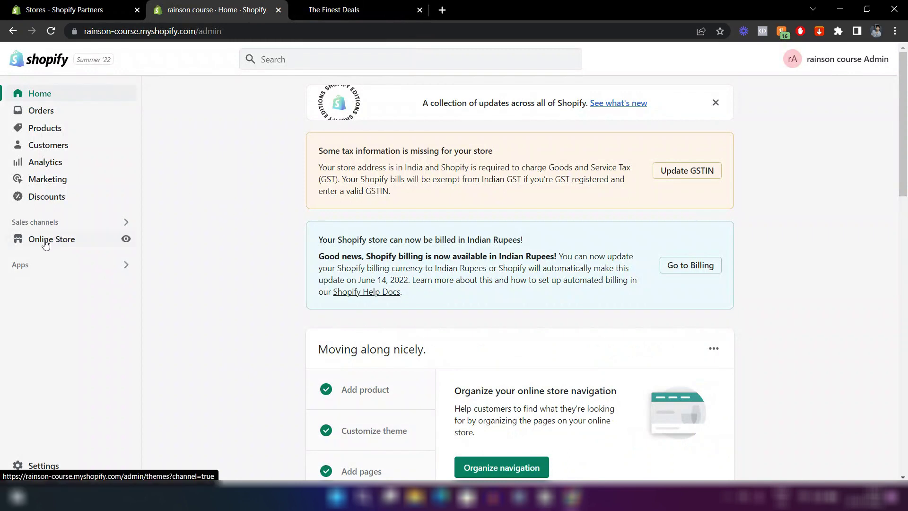
Open the Main menu (main-menu) from Online Store > Navigation.
left_click(70, 242)
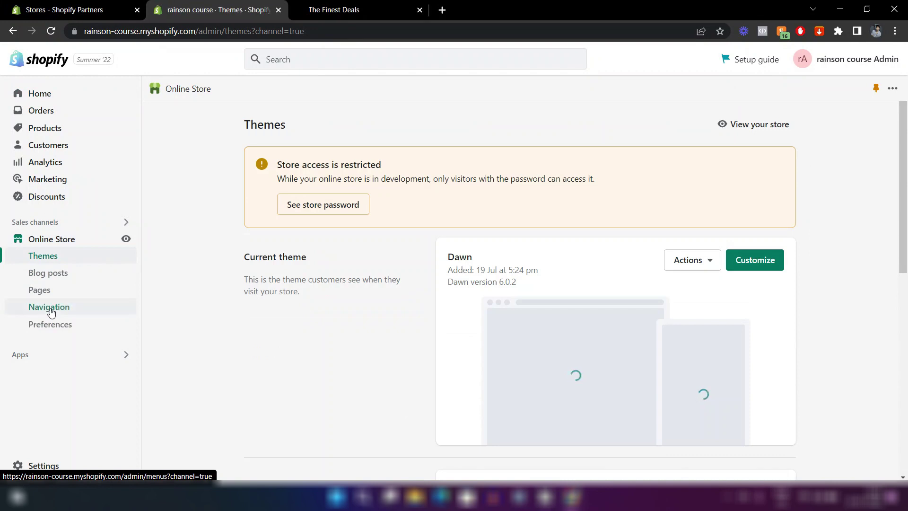
left_click(50, 309)
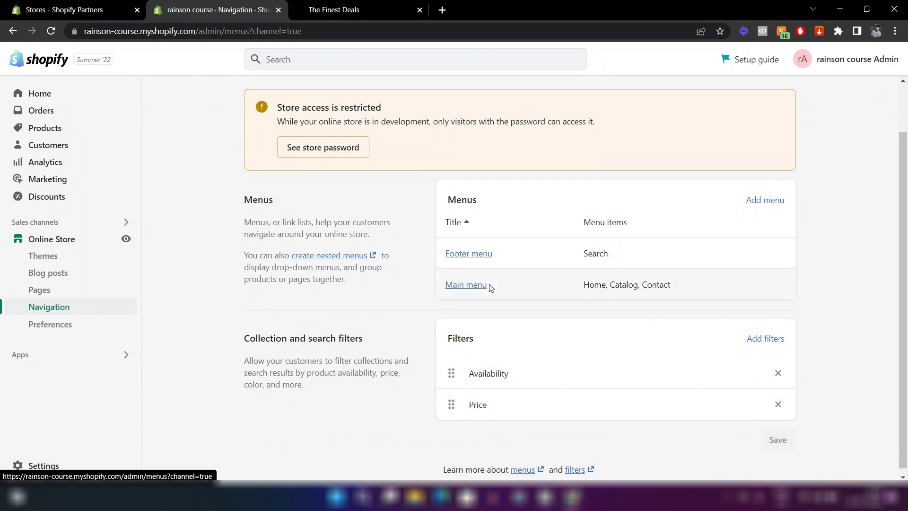
left_click(454, 287)
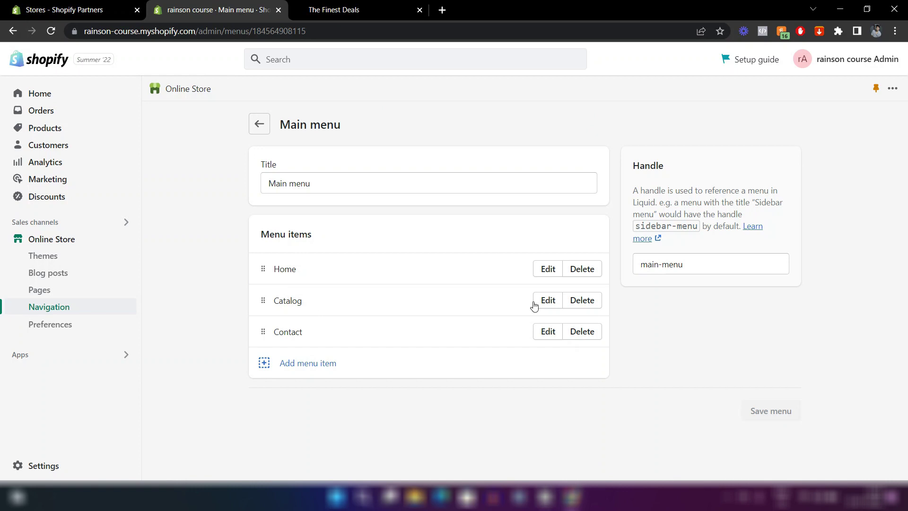
Rename the Catalog menu item to Shop.
left_click(548, 299)
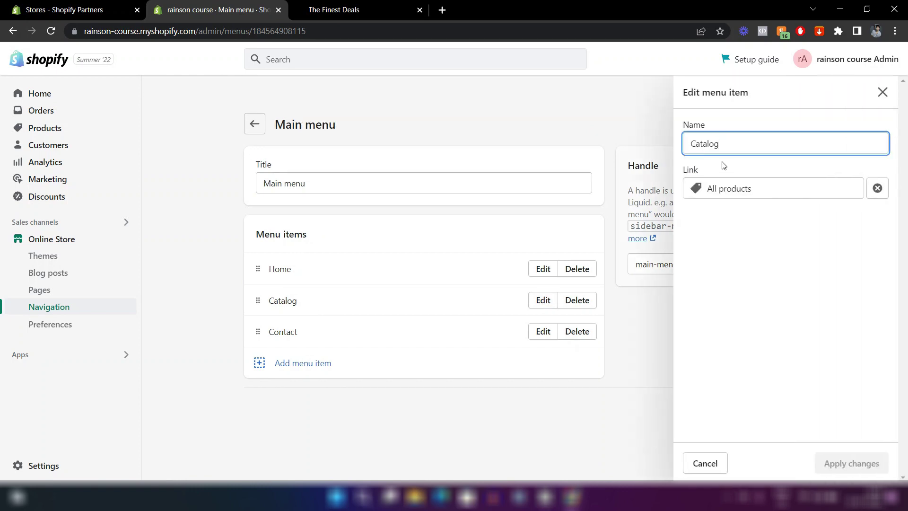
key("BackSpace")
key("BackSpace")
key("BackSpace")
key("BackSpace")
key("BackSpace")
key("BackSpace")
key("BackSpace")
type("S")
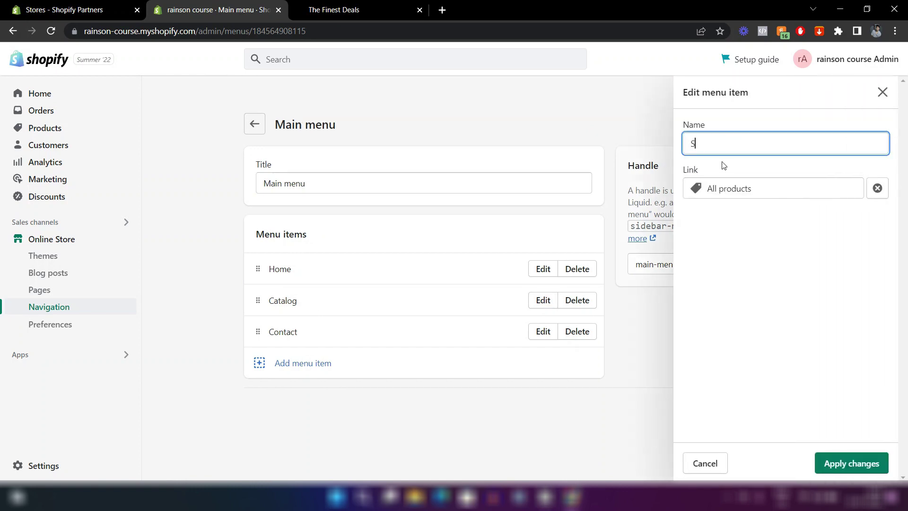
type("hop")
left_click(831, 464)
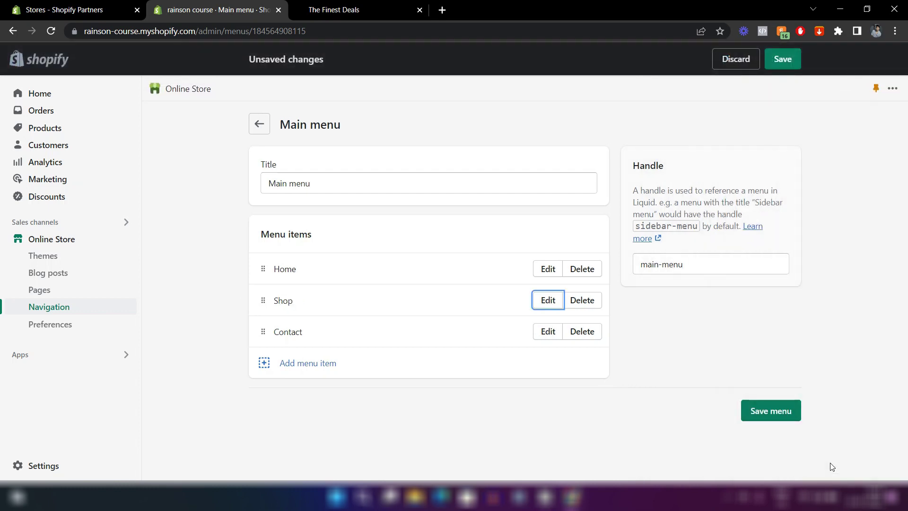
Add a Track Order item linked to the Track Order page, placed above Contact.
left_click(313, 371)
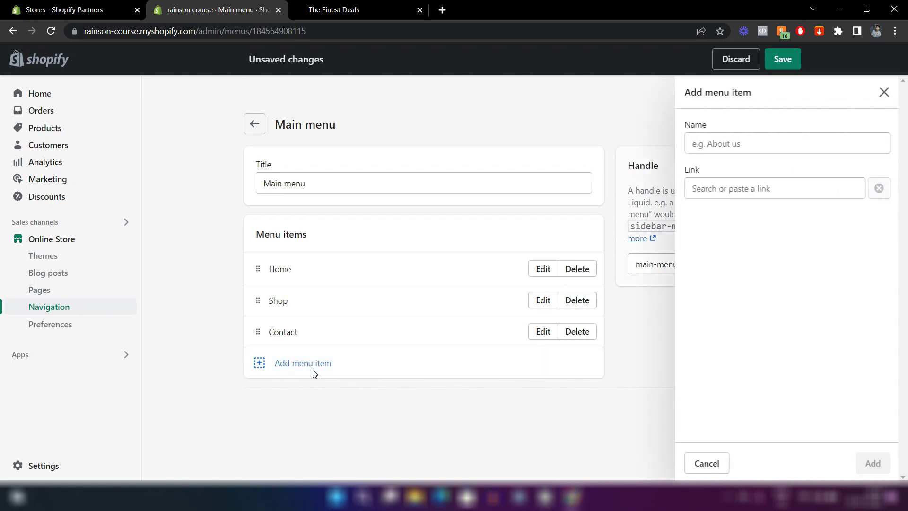
type("ra")
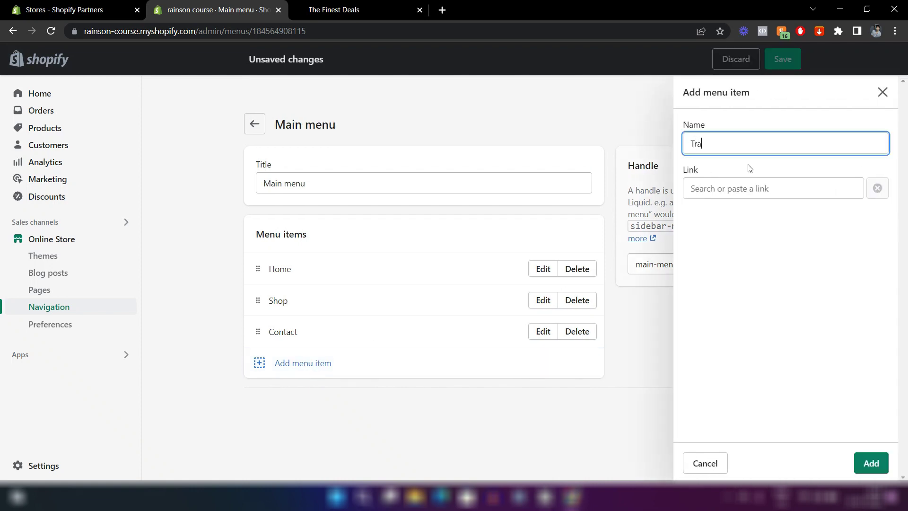
type("ck Order")
left_click(730, 189)
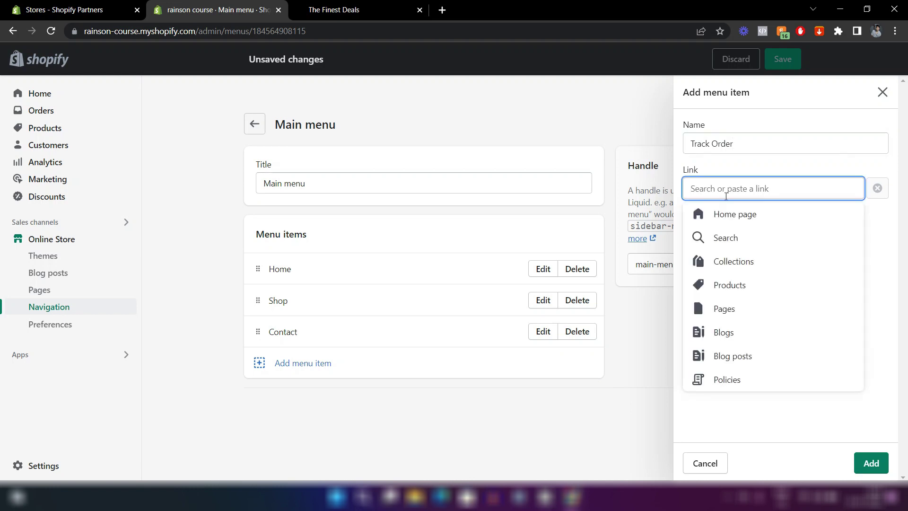
left_click(727, 312)
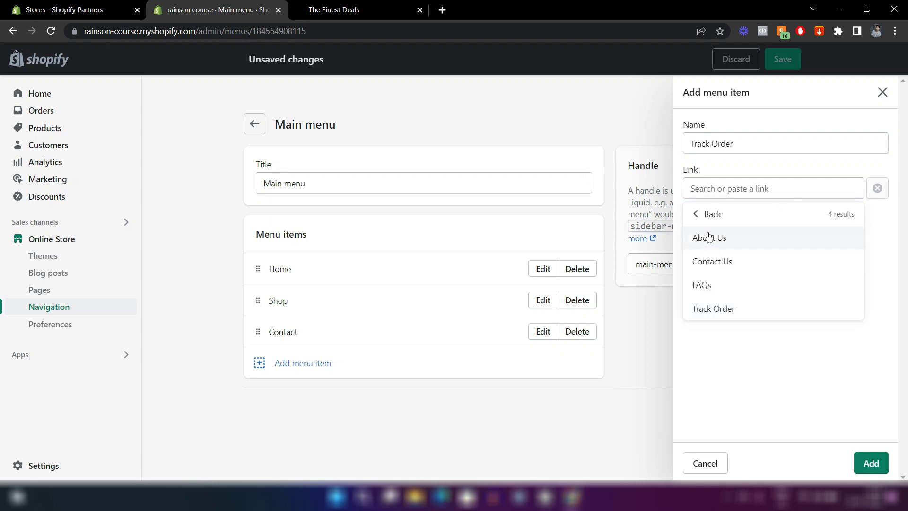
left_click(709, 308)
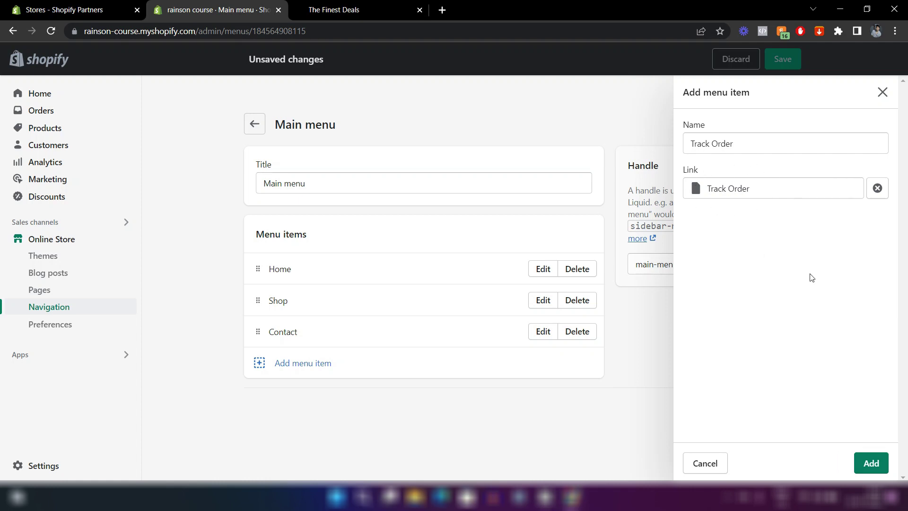
left_click(870, 463)
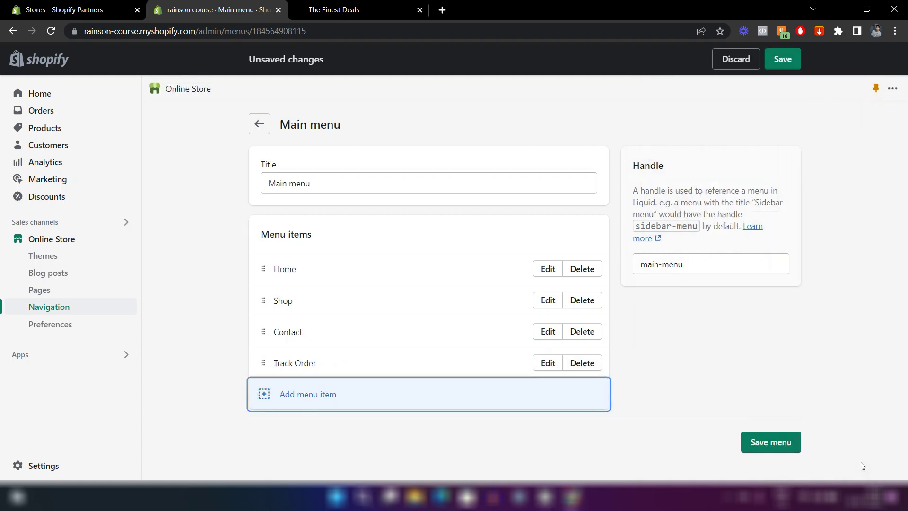
left_click_drag(261, 362, 260, 331)
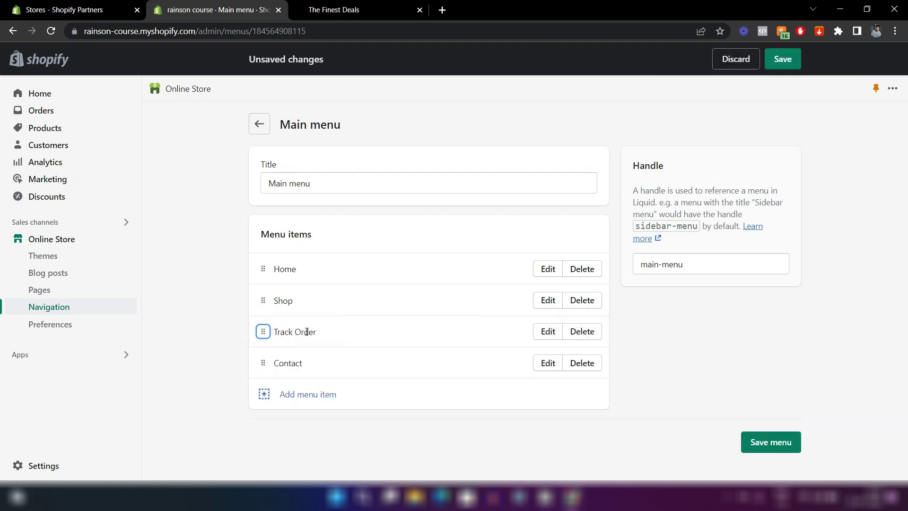
Add a FAQs item linked to the FAQs page above Contact and save the Main menu.
left_click(280, 394)
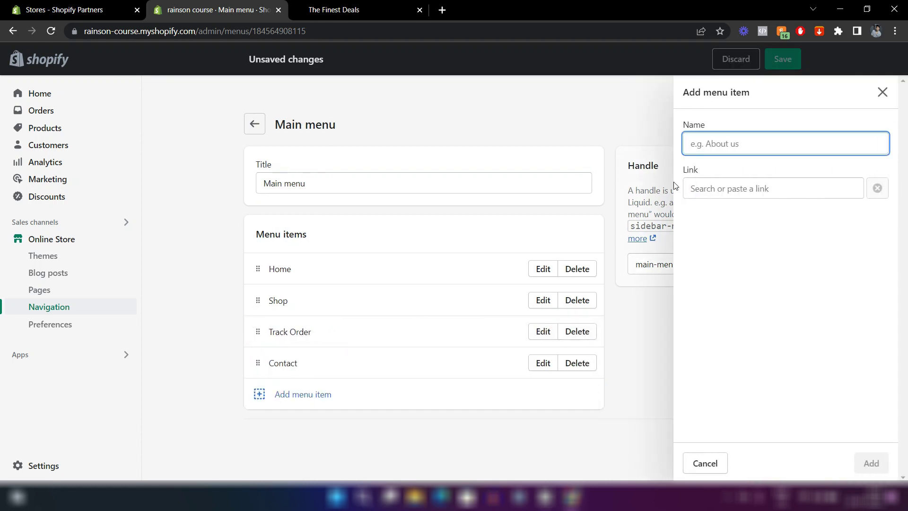
type("FAQs")
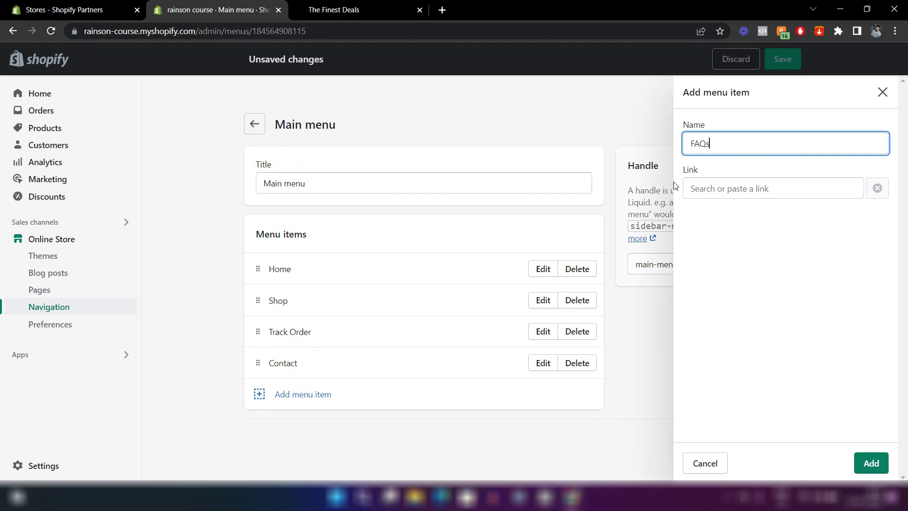
left_click(690, 189)
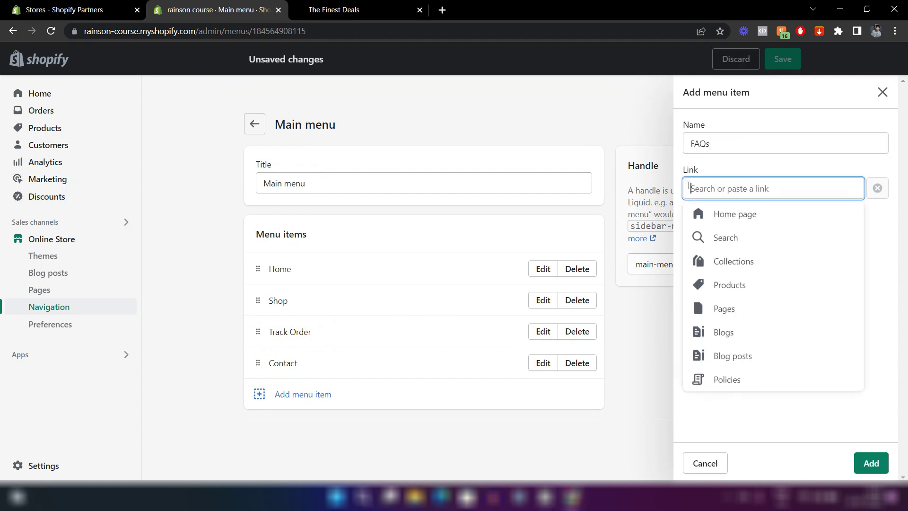
left_click(717, 317)
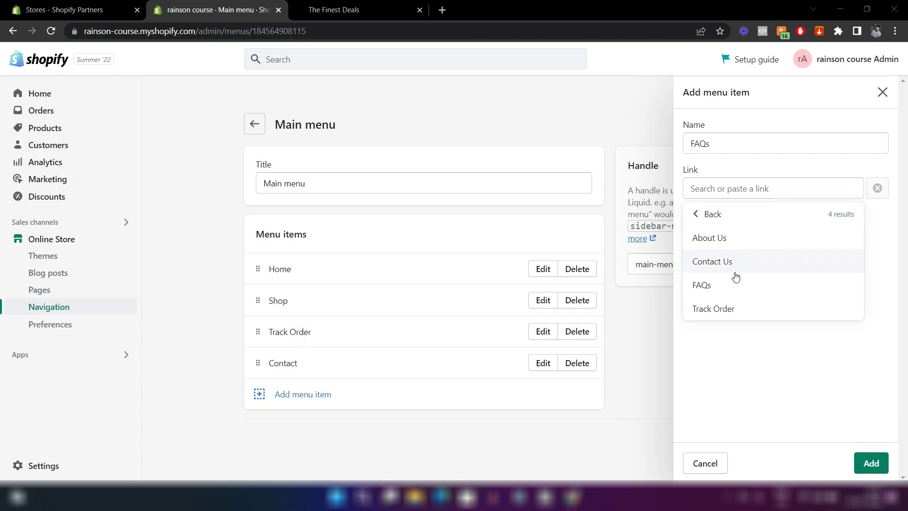
left_click(727, 285)
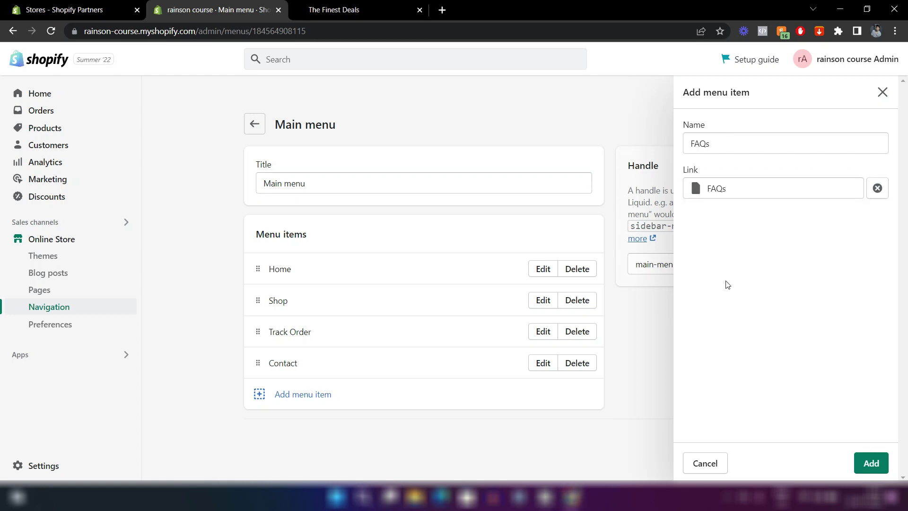
left_click(866, 464)
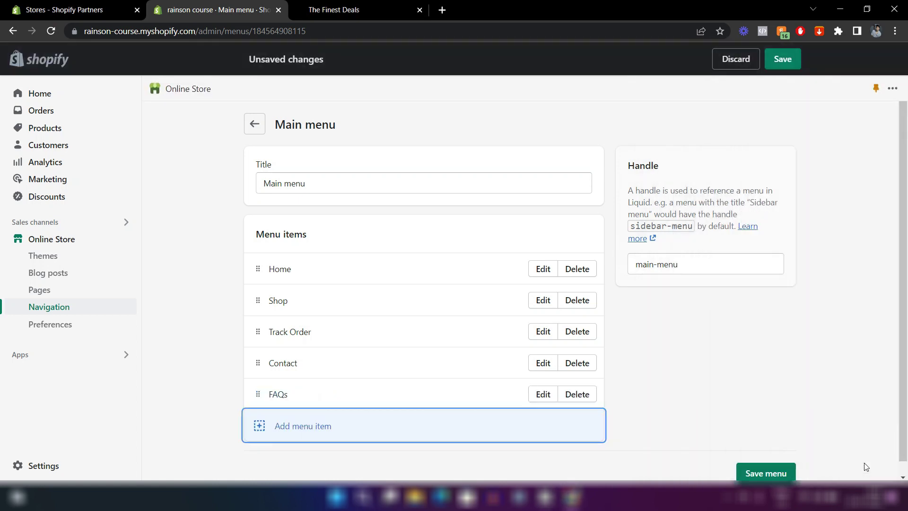
left_click_drag(260, 394, 259, 365)
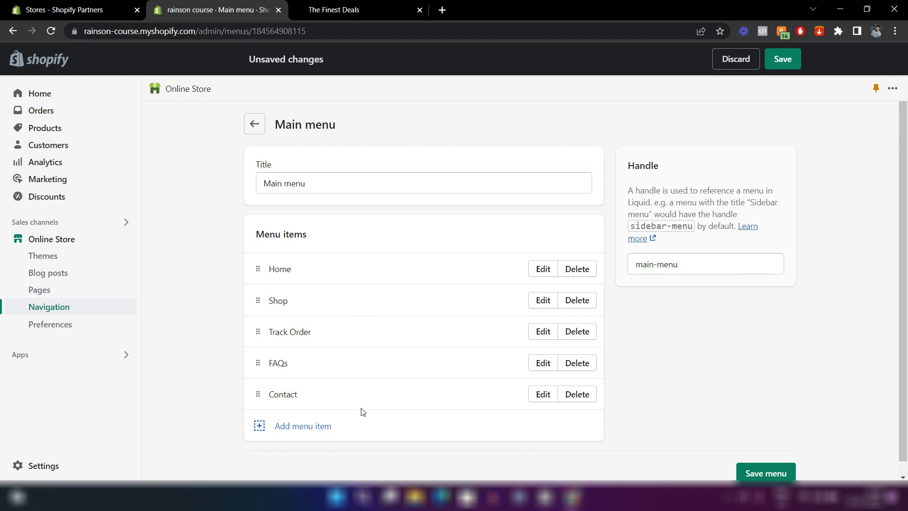
left_click(779, 63)
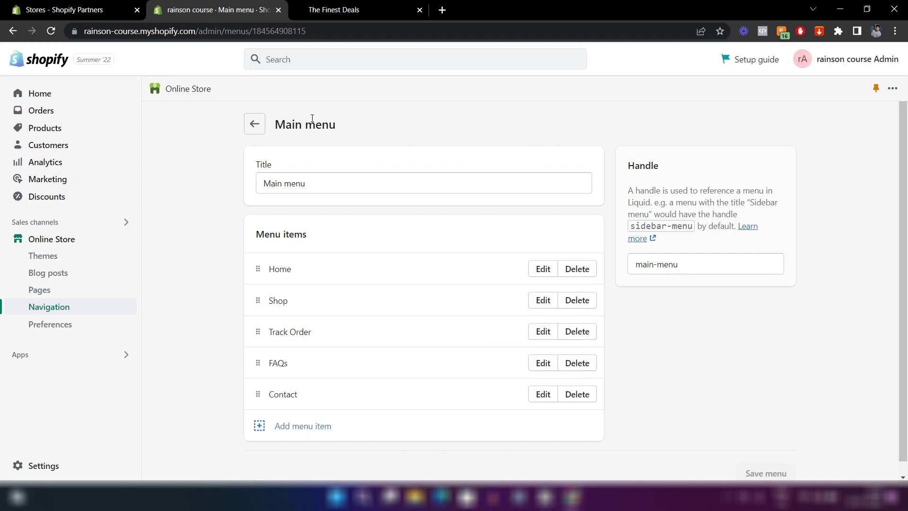
left_click(254, 125)
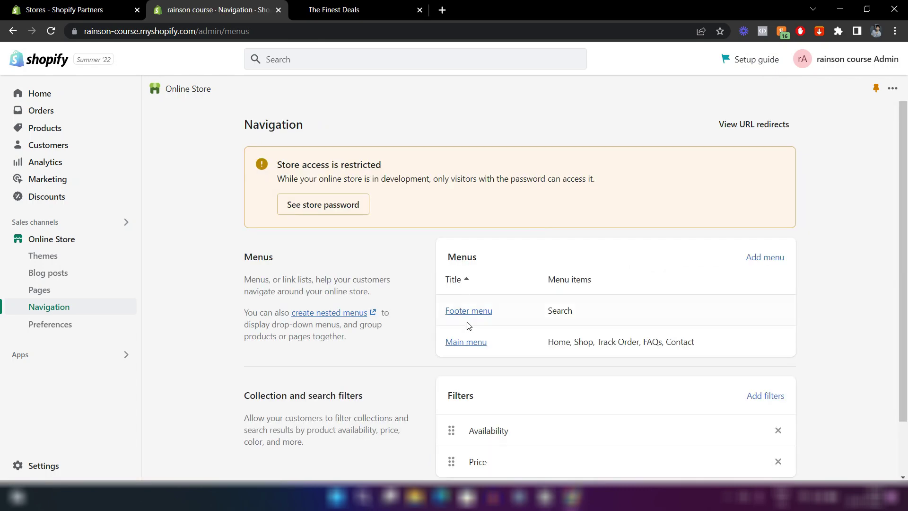
Add an About Us item to the Footer menu, linked to the About Us page.
left_click(458, 313)
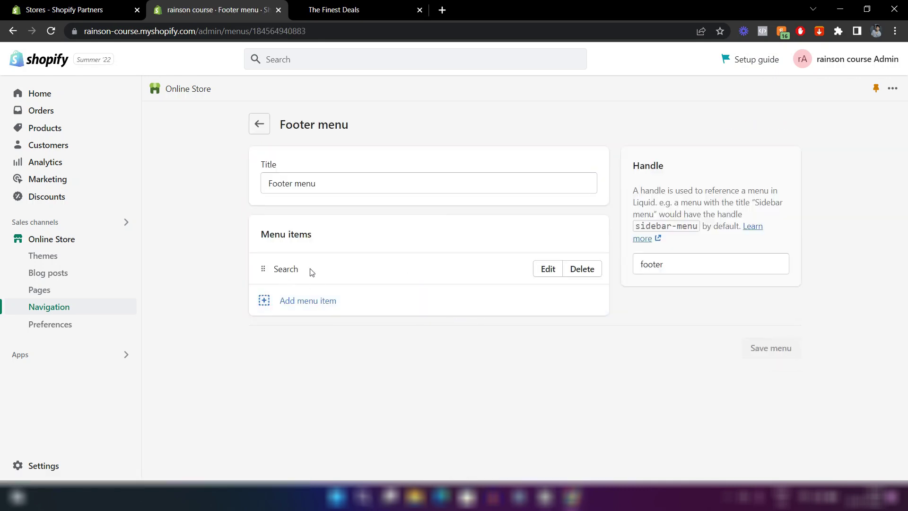
left_click(278, 303)
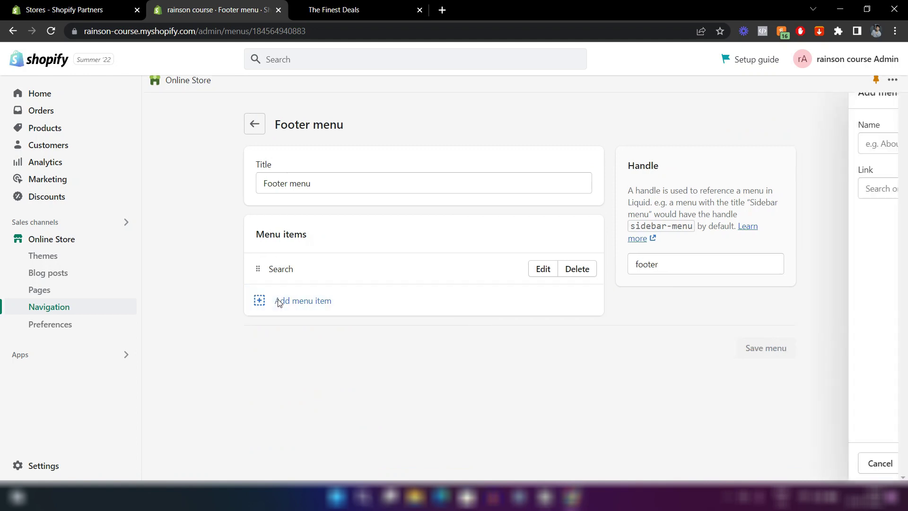
type("A")
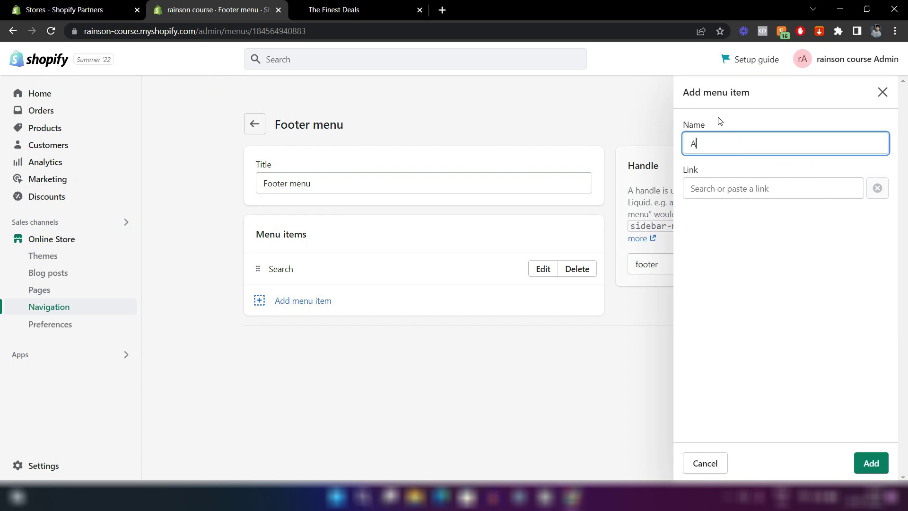
type("bout Us")
left_click(707, 185)
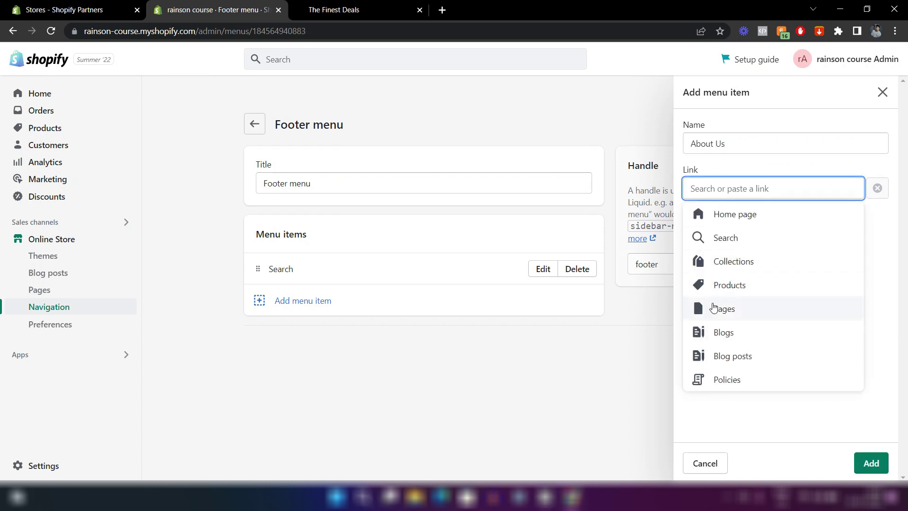
left_click(713, 308)
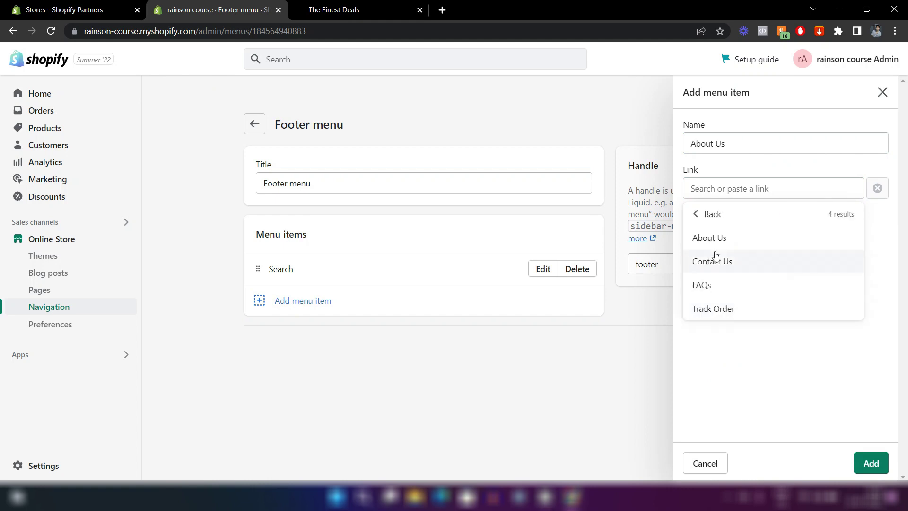
left_click(713, 241)
left_click(869, 464)
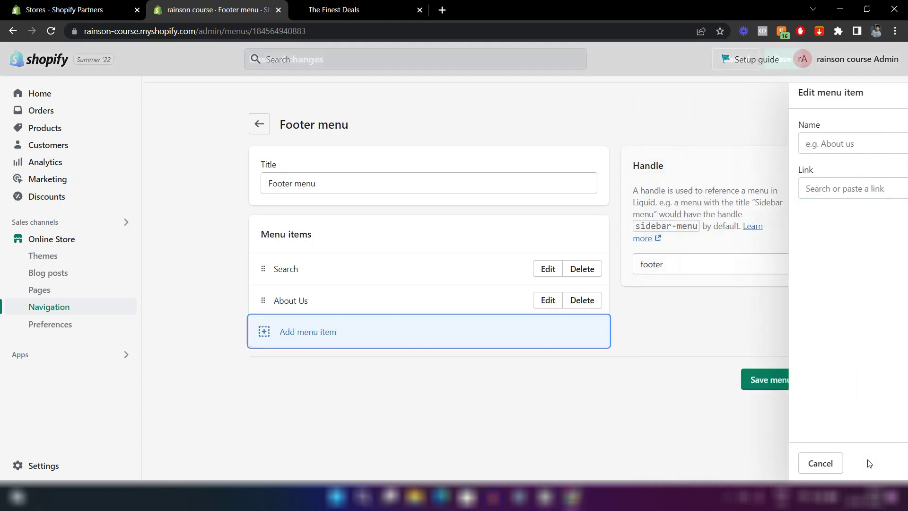
Remove the Search item from the Footer menu and begin another item.
left_click(586, 269)
left_click(602, 301)
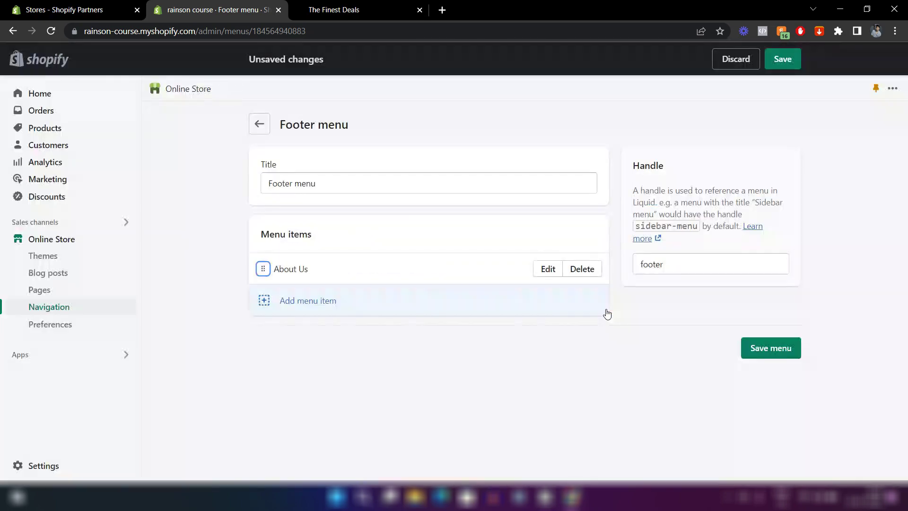
left_click(420, 308)
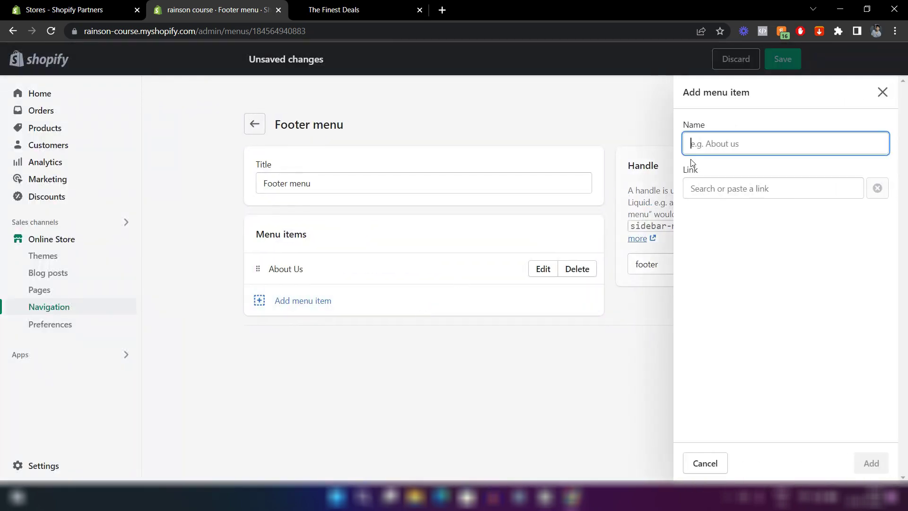
Add a Refund Policy footer item linked to the Refund Policy page and save the Footer menu.
type("Refund ")
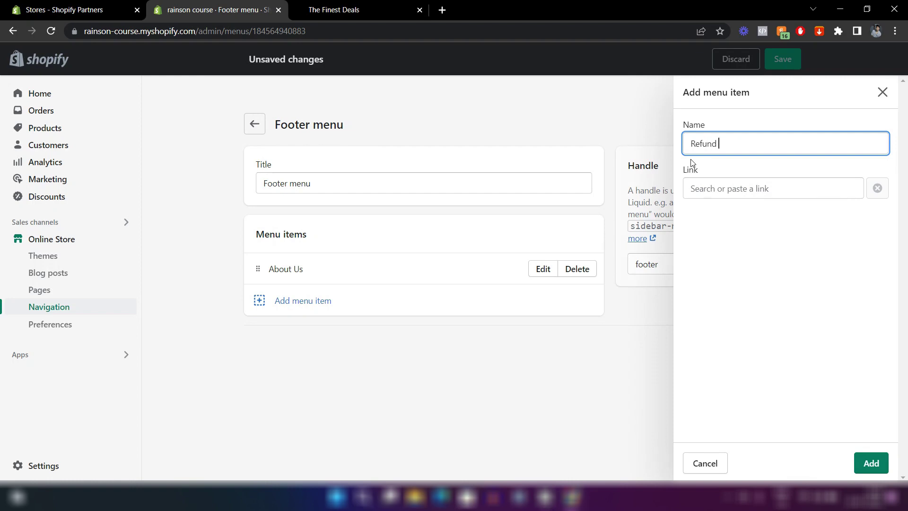
type("Policy")
left_click(709, 193)
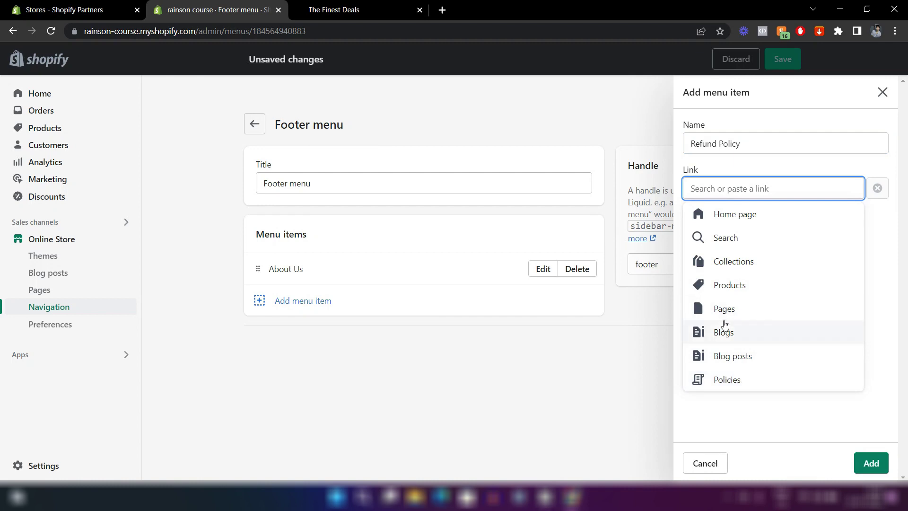
left_click(718, 385)
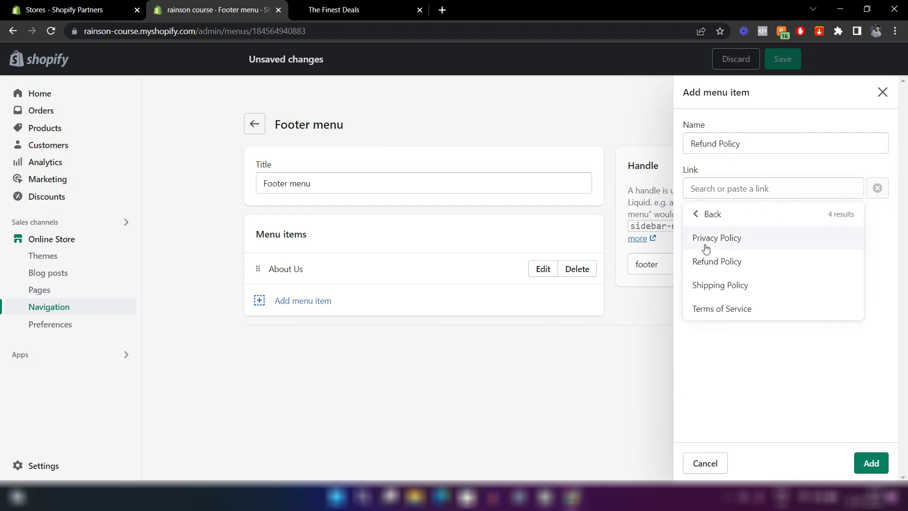
left_click(704, 262)
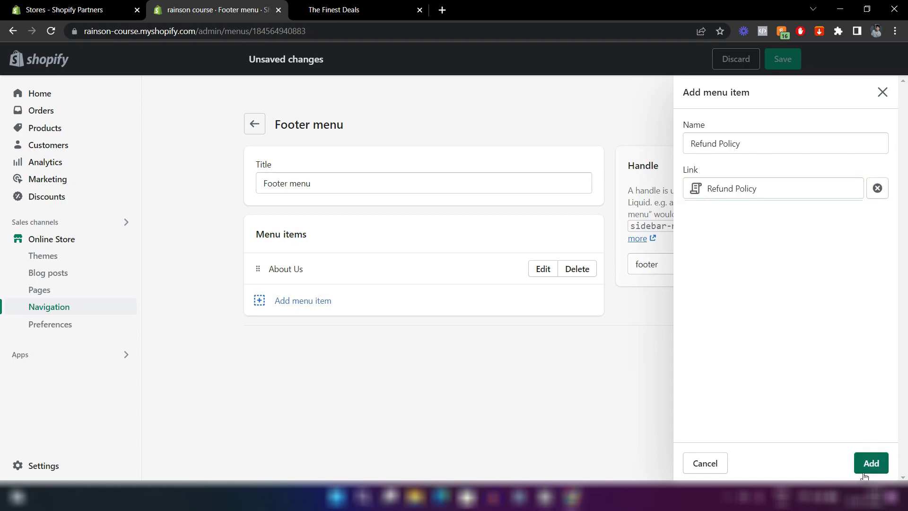
left_click(869, 463)
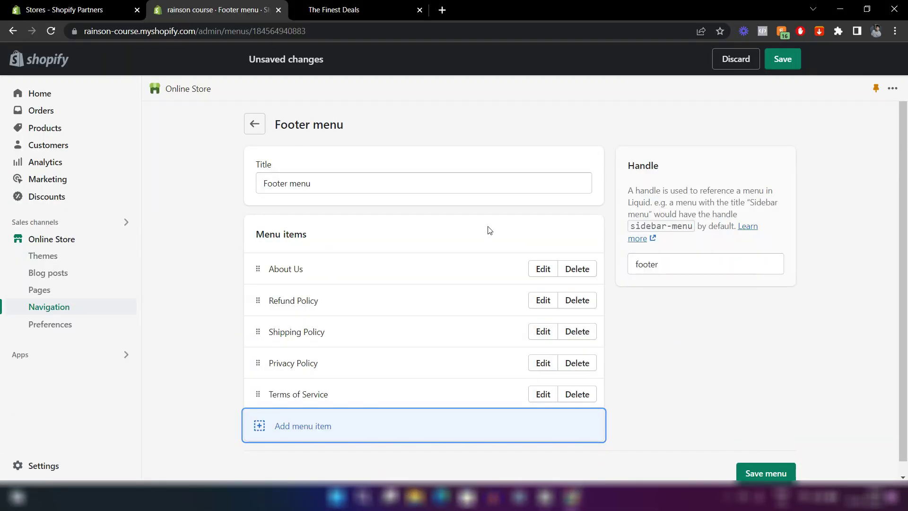
left_click(786, 64)
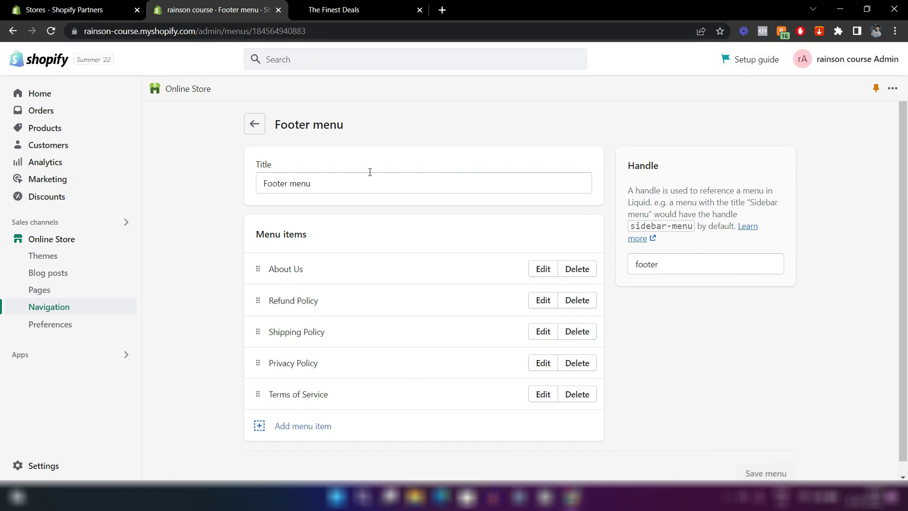
key("ctrl+Tab")
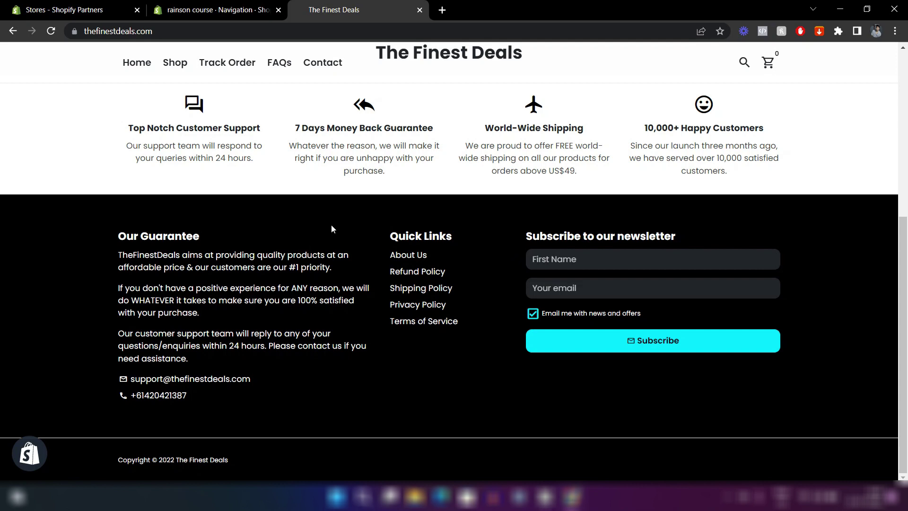
Reload The Finest Deals storefront and check the updated header menu and footer Quick Links.
left_click(231, 5)
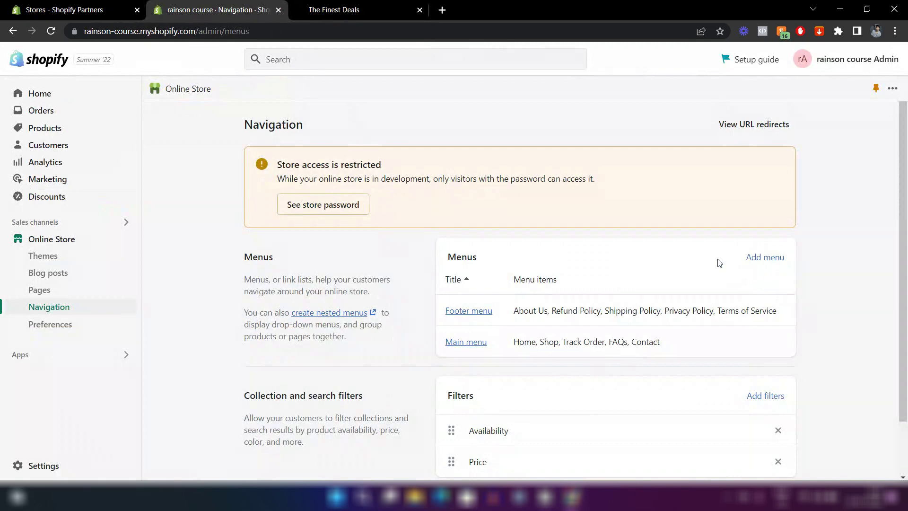
left_click(344, 5)
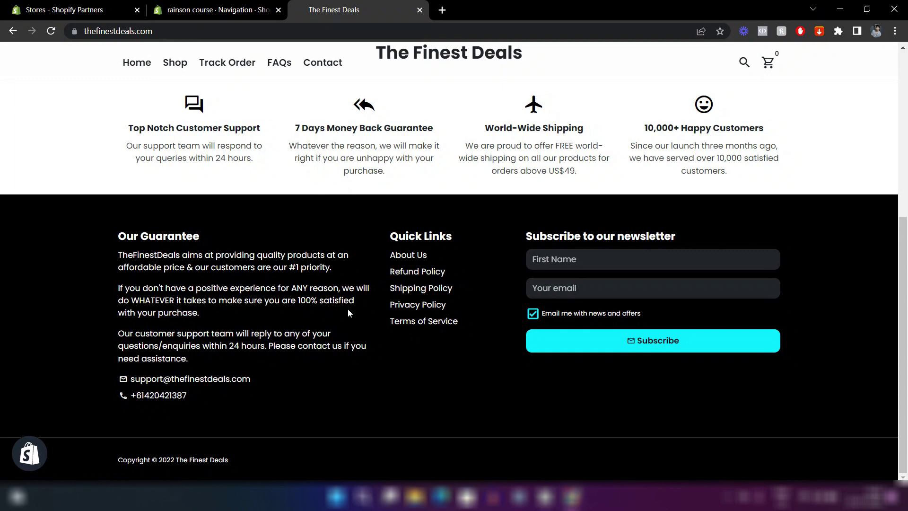
key("F5")
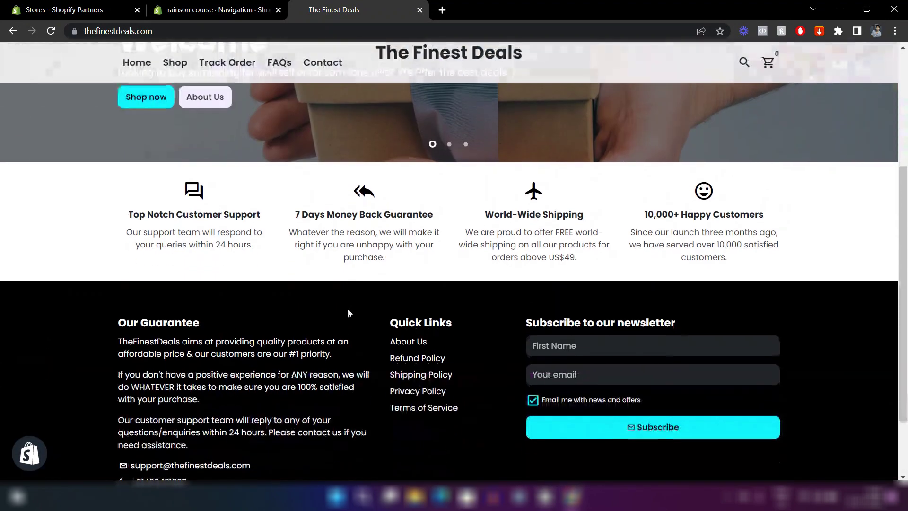
scroll(348, 312, "down", 2)
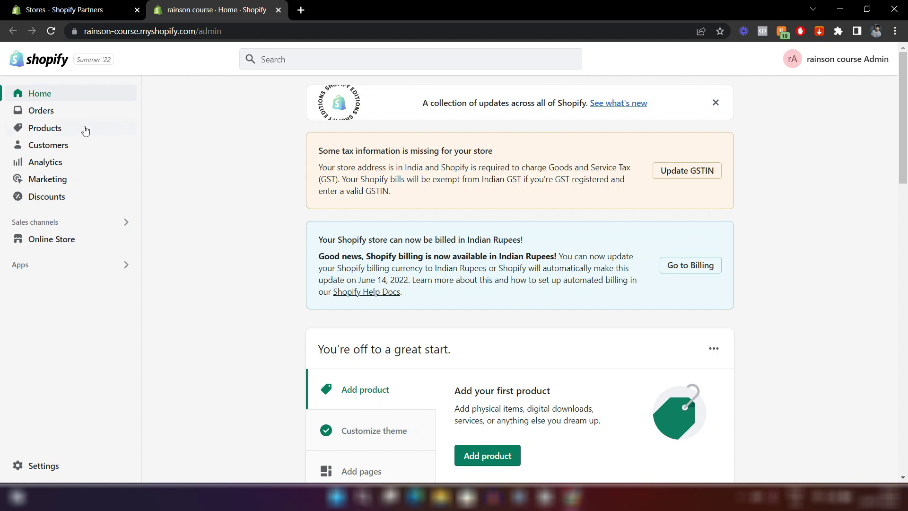
Go to Products and start adding a new product.
left_click(66, 134)
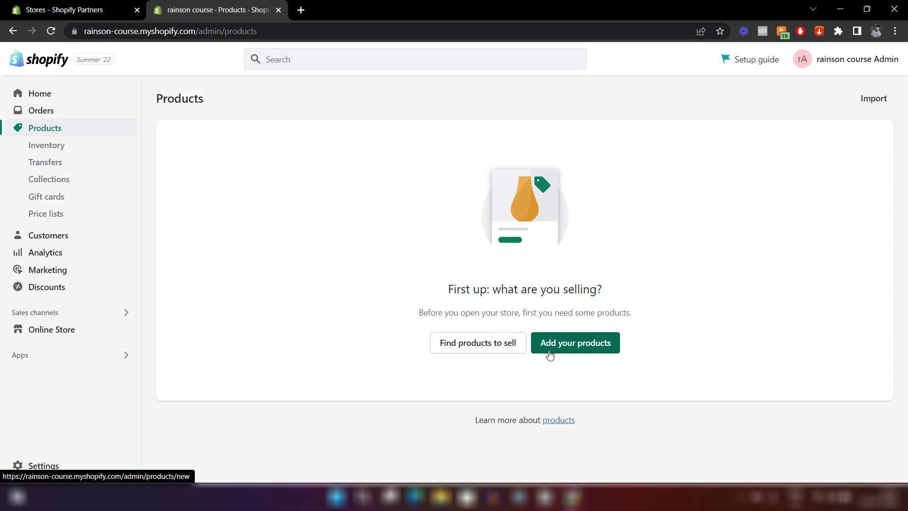
left_click(566, 352)
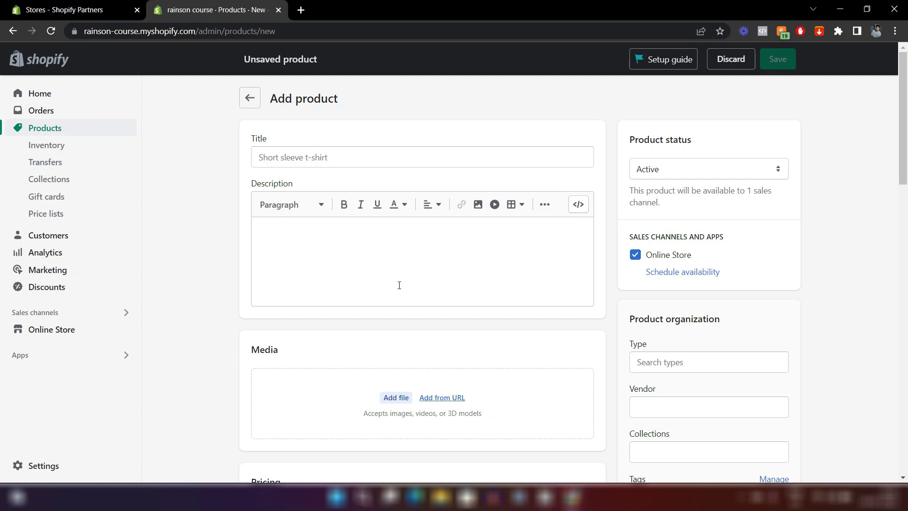
Title the new product 'T-shirt', leaving the description empty.
left_click(283, 161)
type("T-shirt")
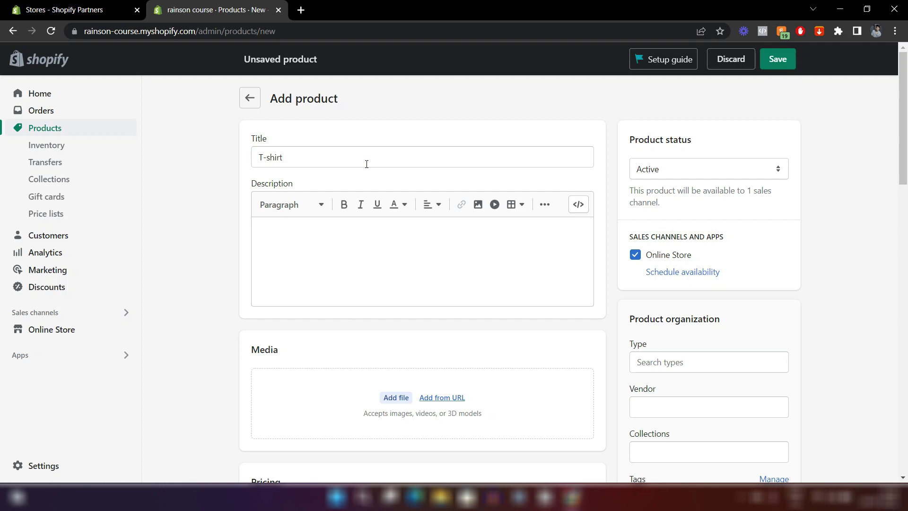
left_click(273, 233)
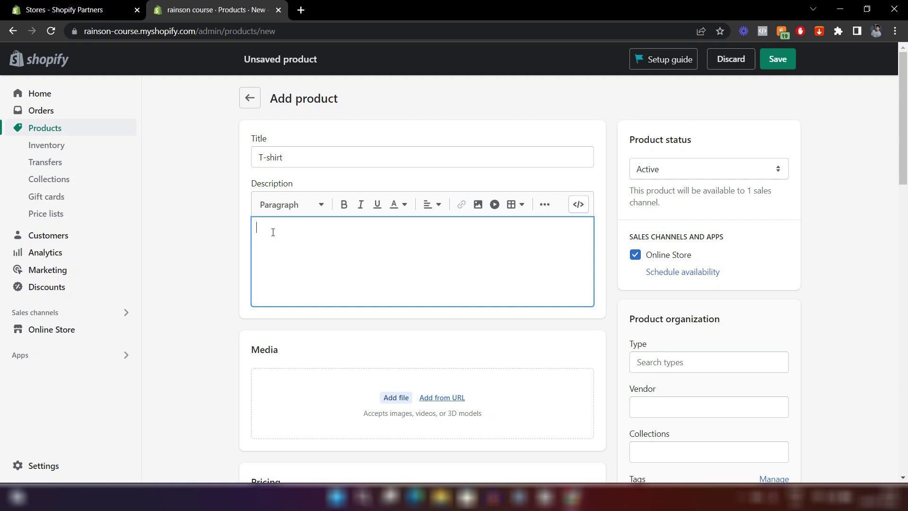
left_click(235, 256)
scroll(227, 277, "down", 4)
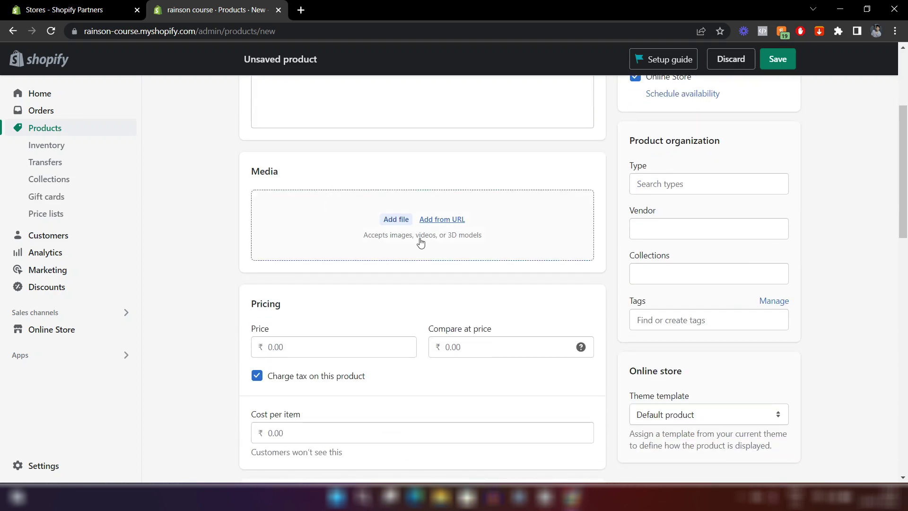
Upload the red T-shirt photo from the computer as product media, cancelling the URL option.
left_click(401, 222)
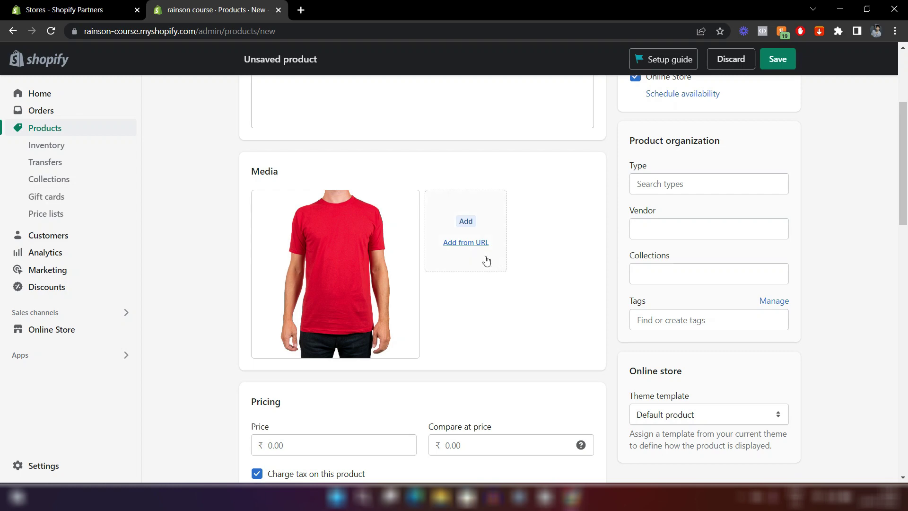
left_click(469, 245)
left_click(323, 268)
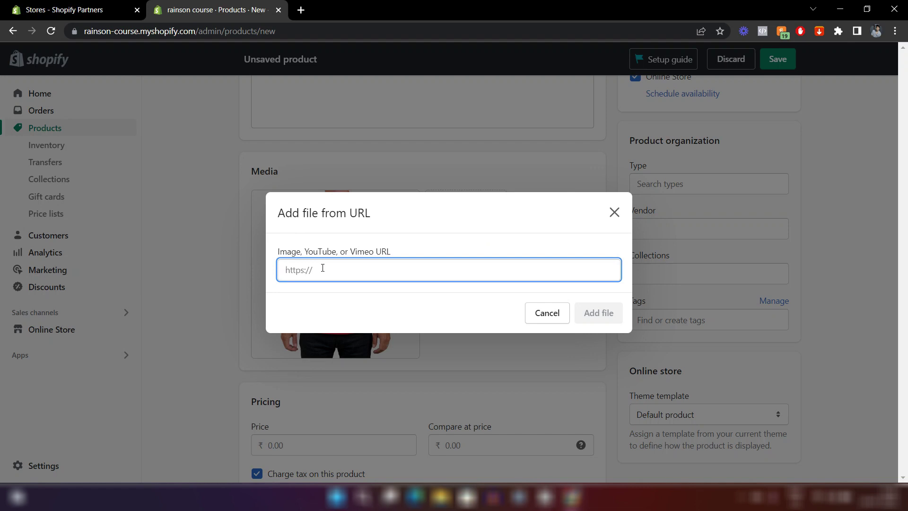
left_click(614, 212)
scroll(561, 162, "down", 5)
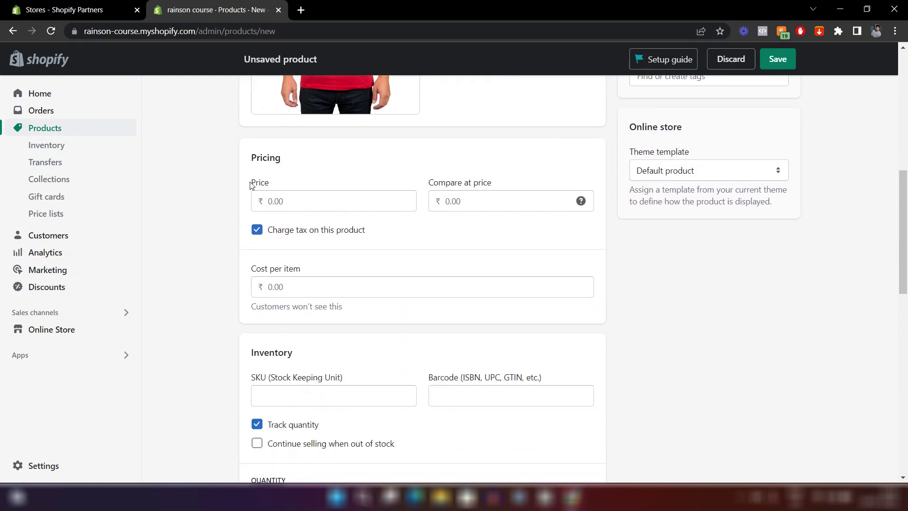
Price the T-shirt at 19.99 with a compare-at price of 29.99.
left_click(267, 201)
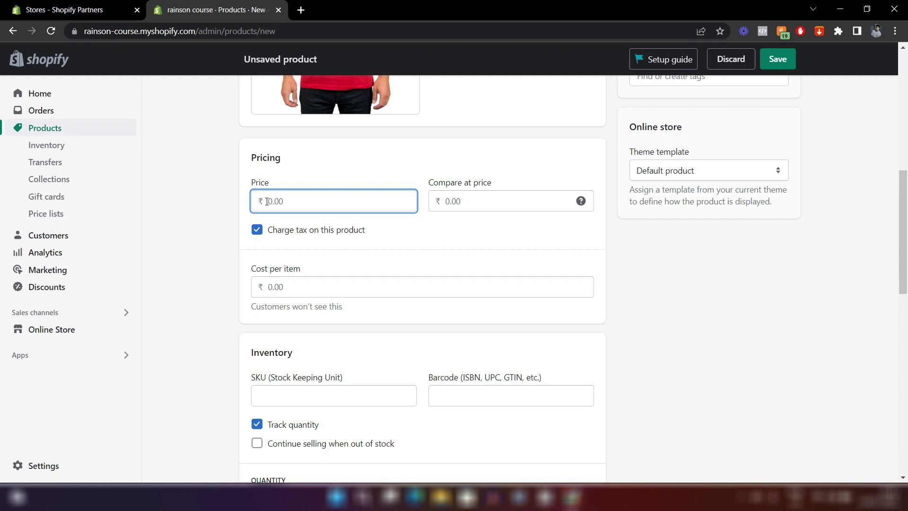
type("19.99")
left_click(446, 199)
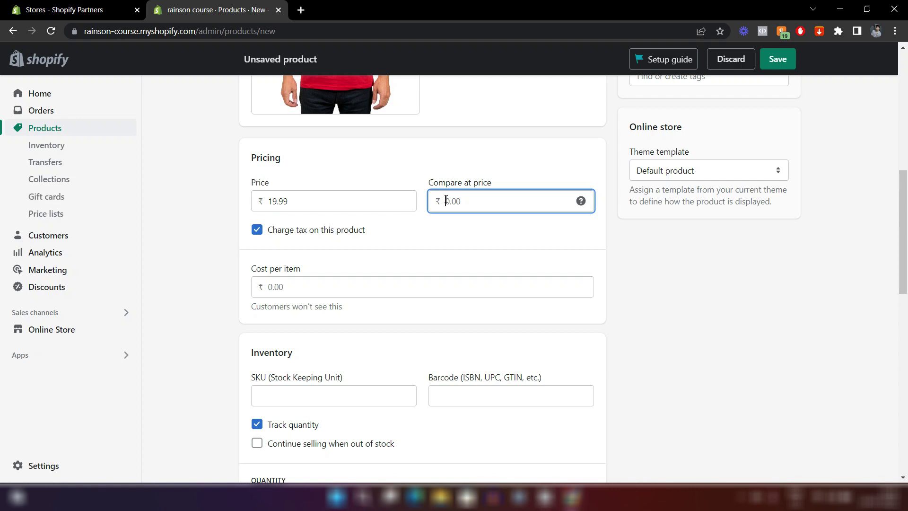
type("29.99")
left_click(493, 240)
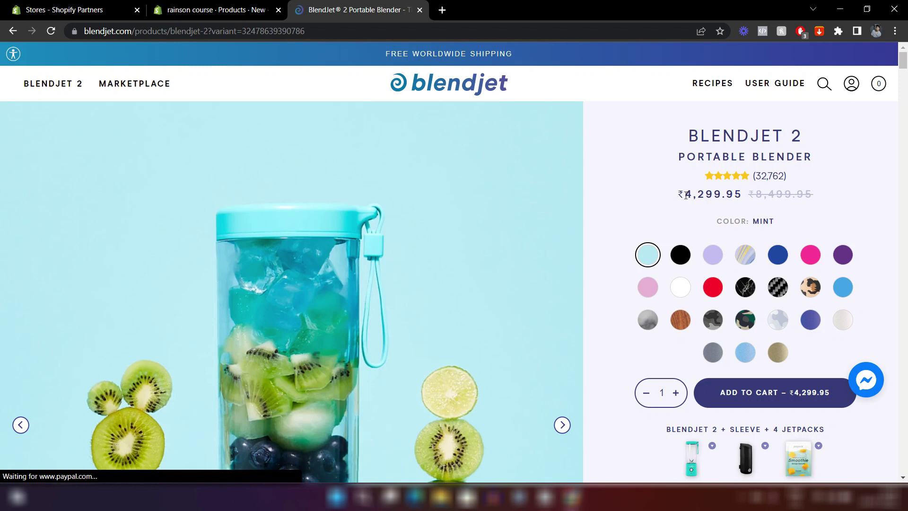
left_click_drag(686, 195, 741, 196)
left_click(863, 197)
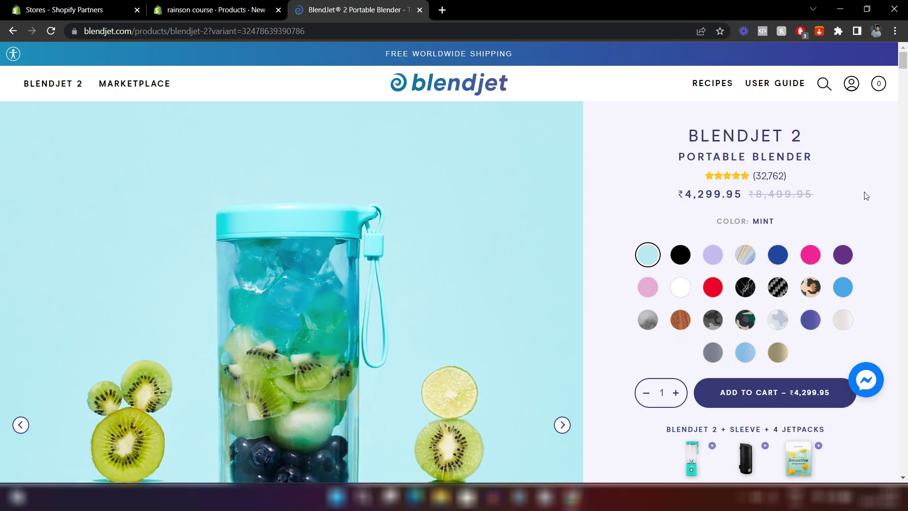
left_click_drag(750, 196, 816, 206)
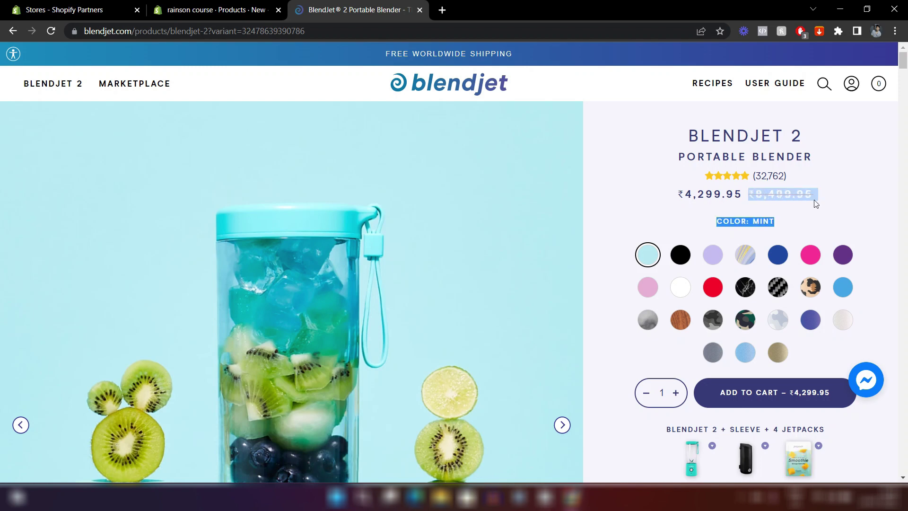
left_click(772, 200)
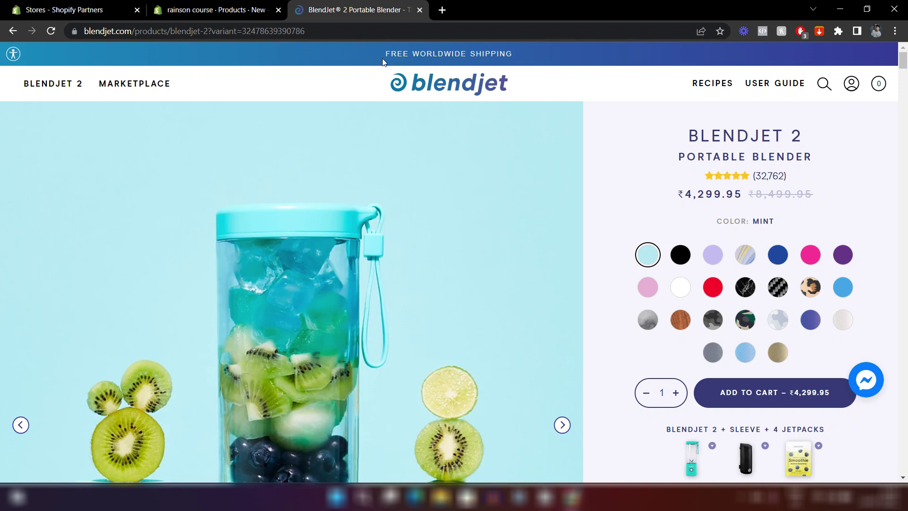
left_click(215, 9)
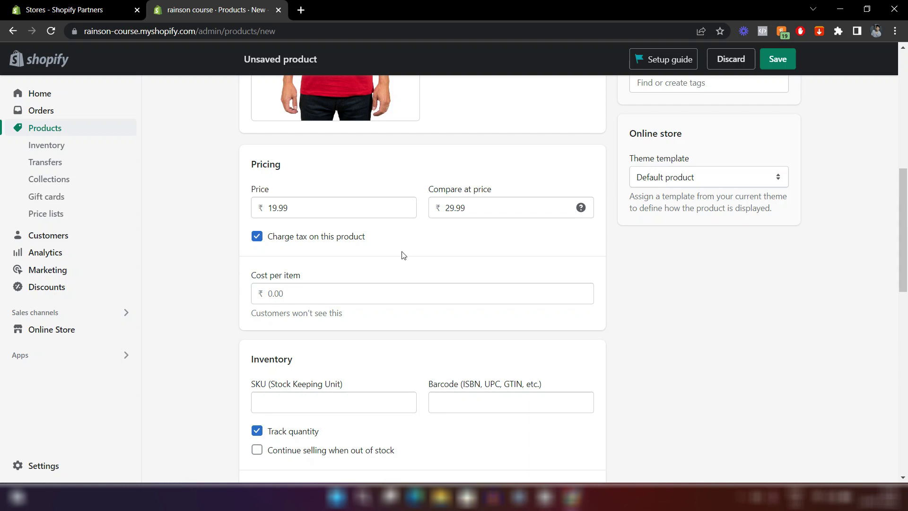
Stop charging tax and enter a cost per item of 7.99, giving 60% margin.
left_click(257, 236)
scroll(362, 251, "down", 2)
left_click(316, 226)
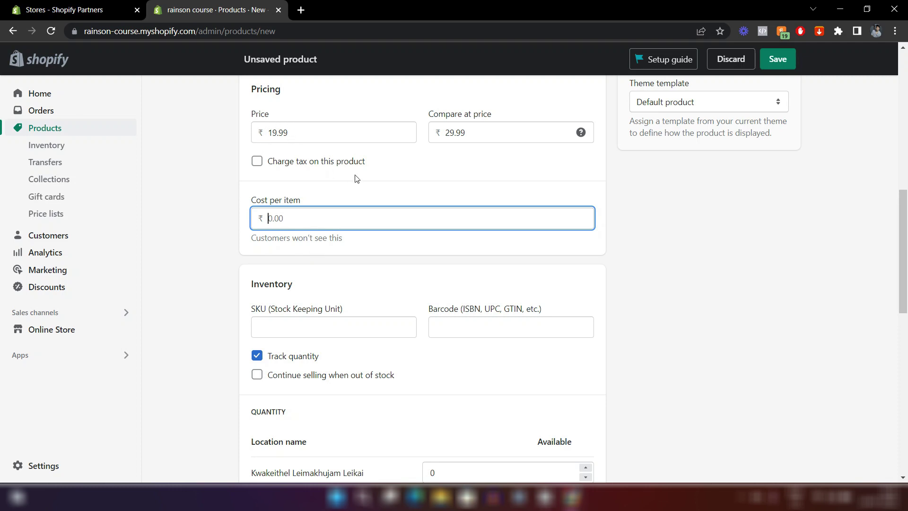
type("7")
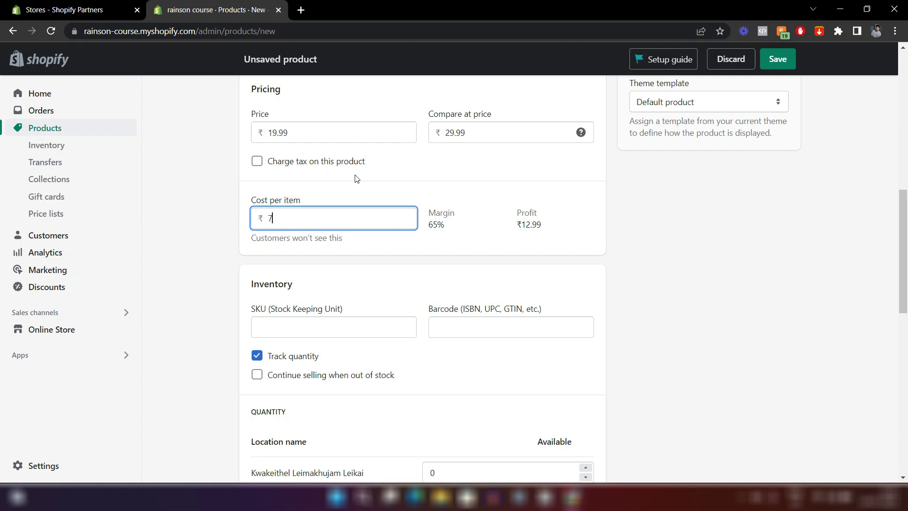
type(".99")
left_click(218, 261)
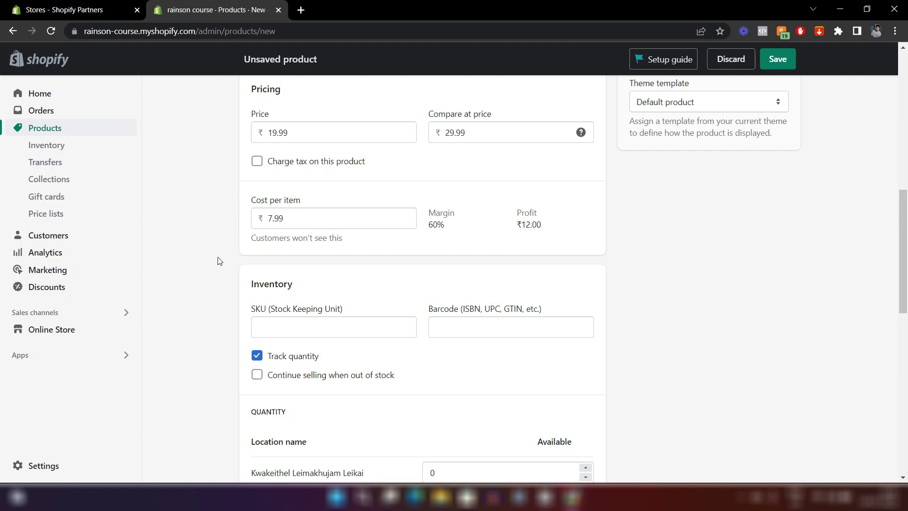
scroll(383, 196, "down", 2)
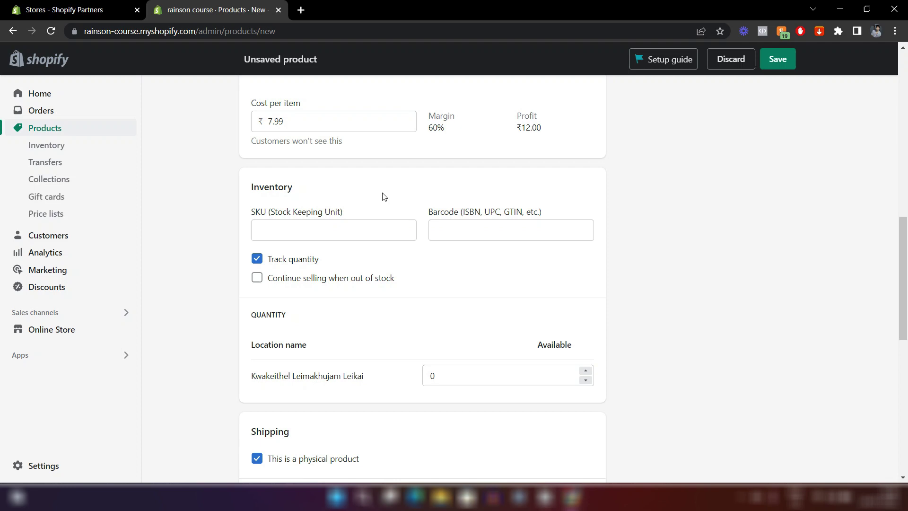
Give the T-shirt the SKU tshirtred1.
scroll(384, 196, "down", 1)
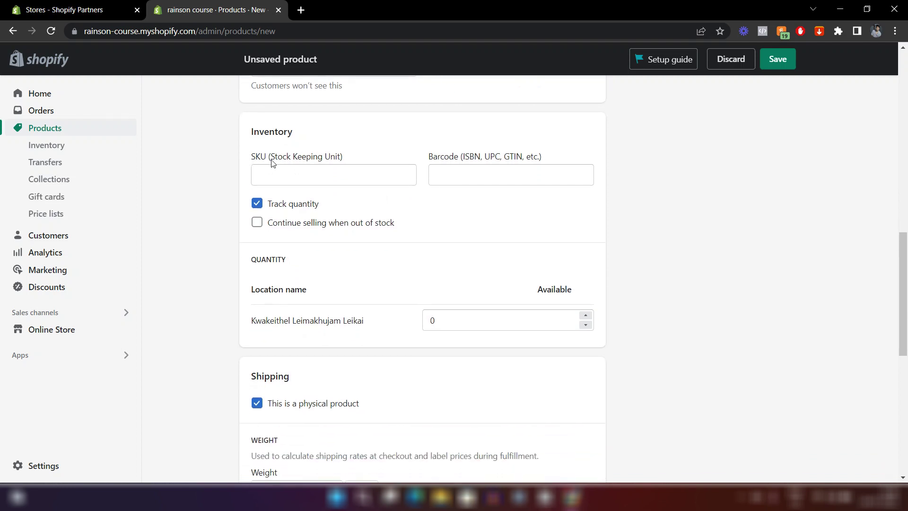
left_click(312, 175)
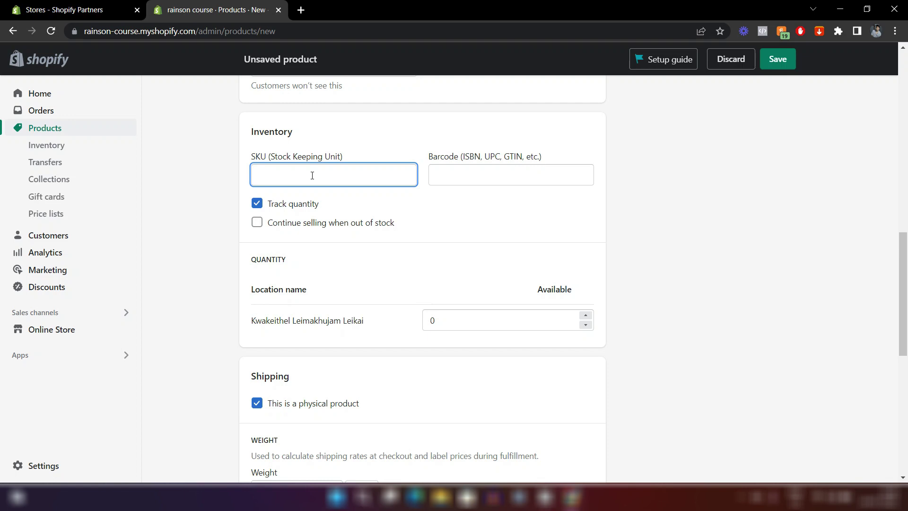
type("tshirtr")
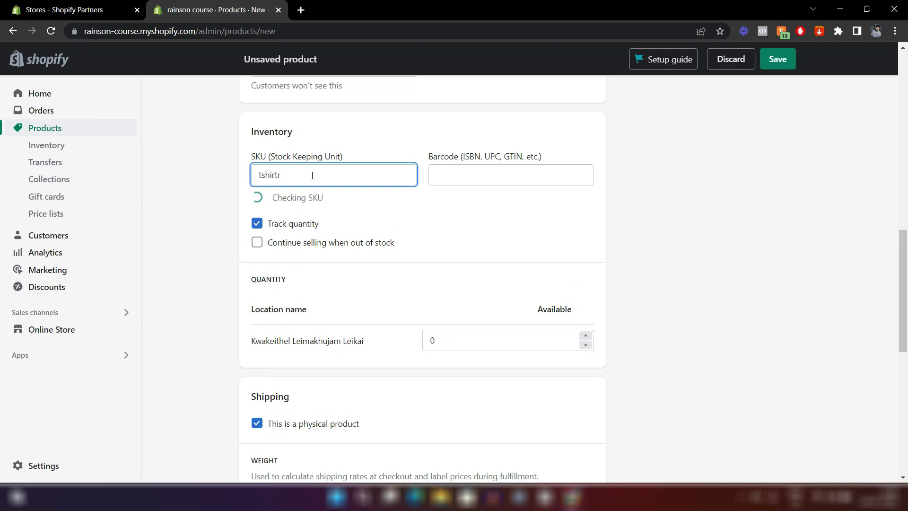
type("ed1")
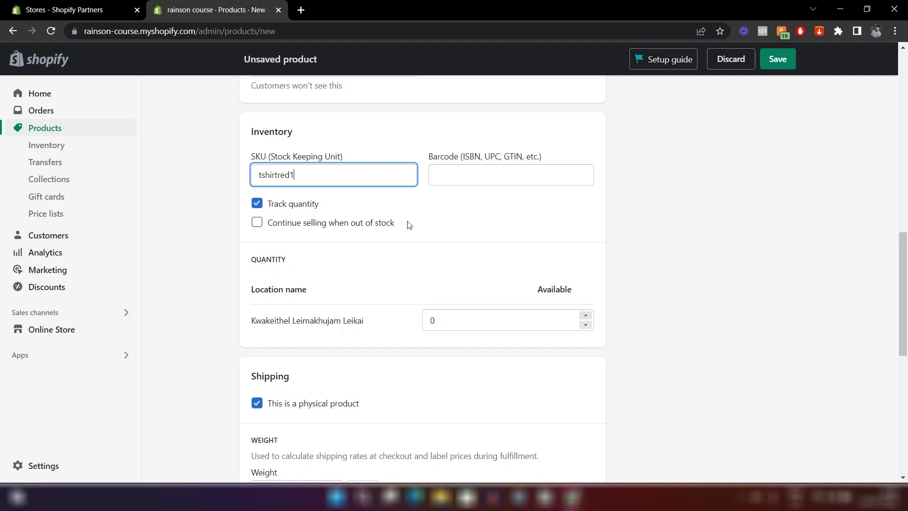
left_click(359, 250)
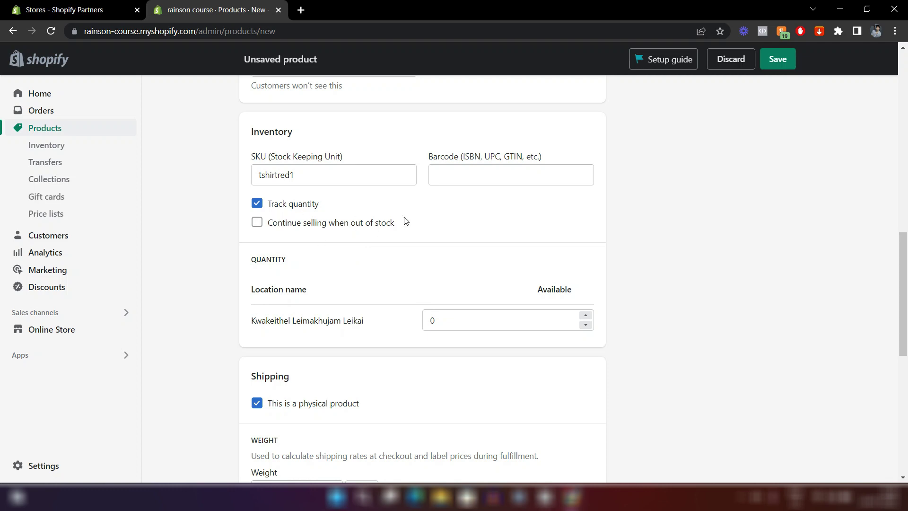
Set the available stock at the store location to 50 units.
scroll(404, 220, "down", 1)
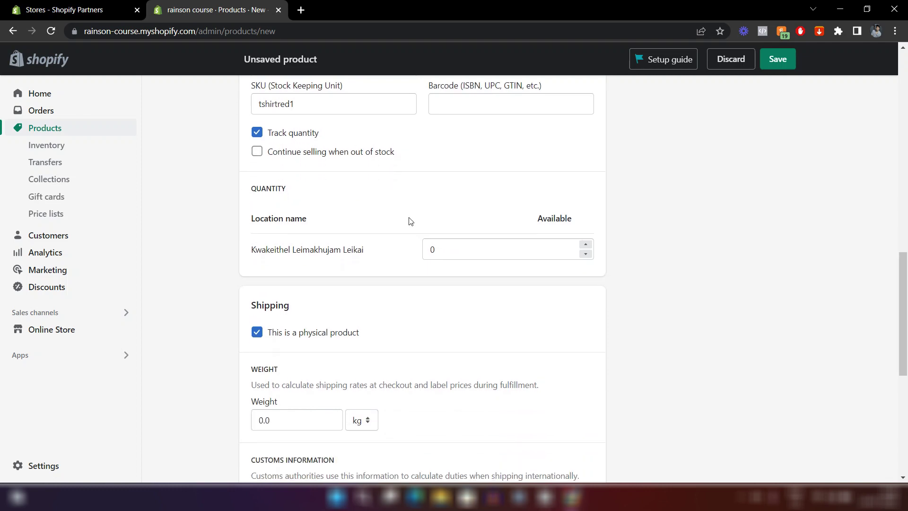
left_click(457, 252)
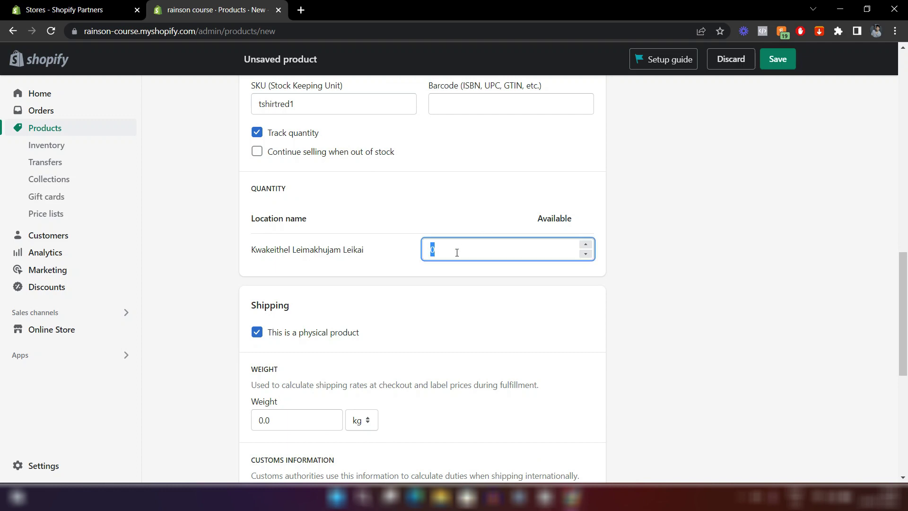
type("50")
left_click(449, 280)
scroll(449, 280, "down", 3)
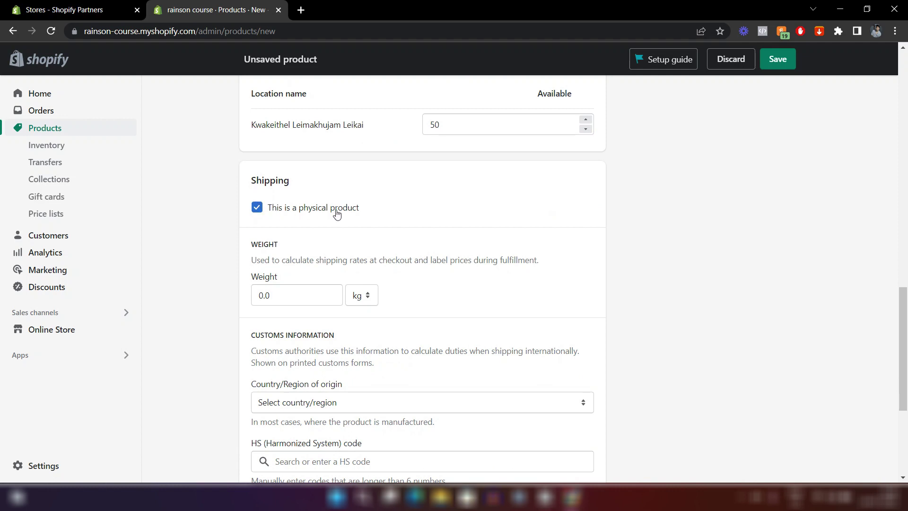
Keep the product marked as physical and set its shipping weight to 0.2 kg.
left_click(258, 210)
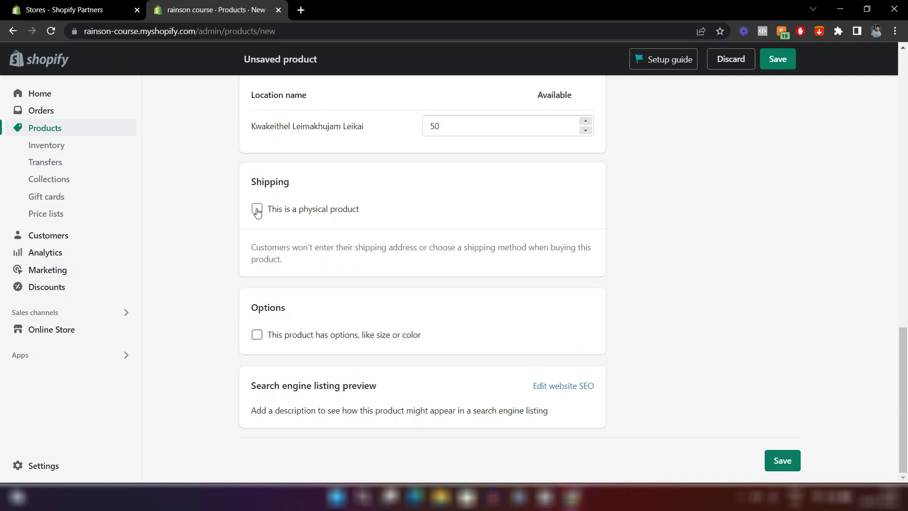
left_click(257, 209)
scroll(306, 255, "down", 3)
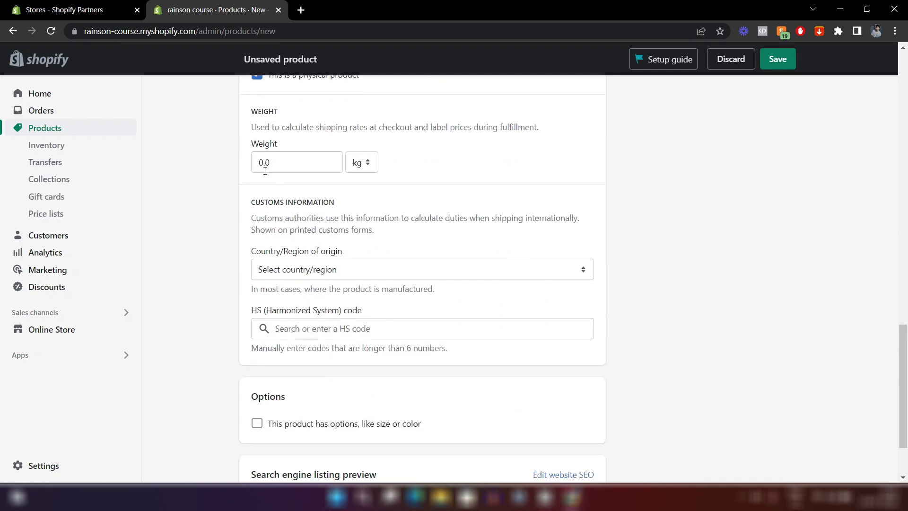
left_click(263, 166)
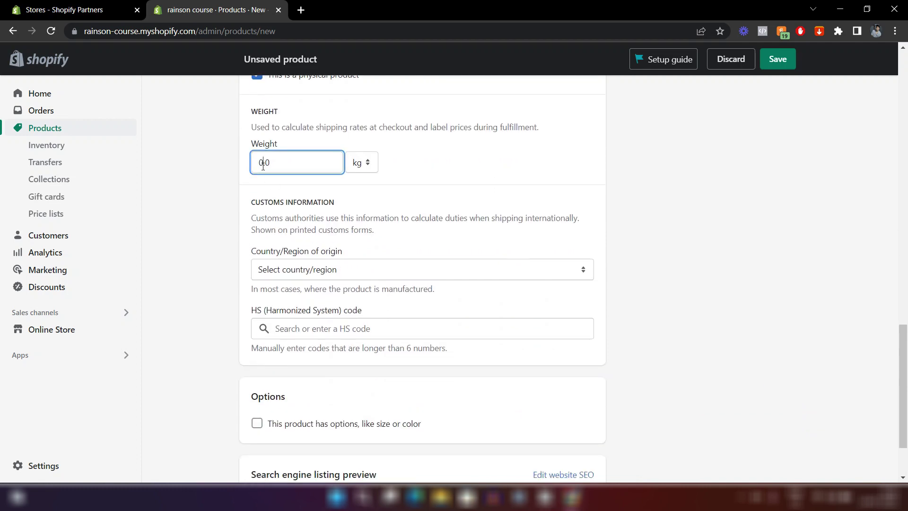
left_click(368, 163)
left_click(361, 178)
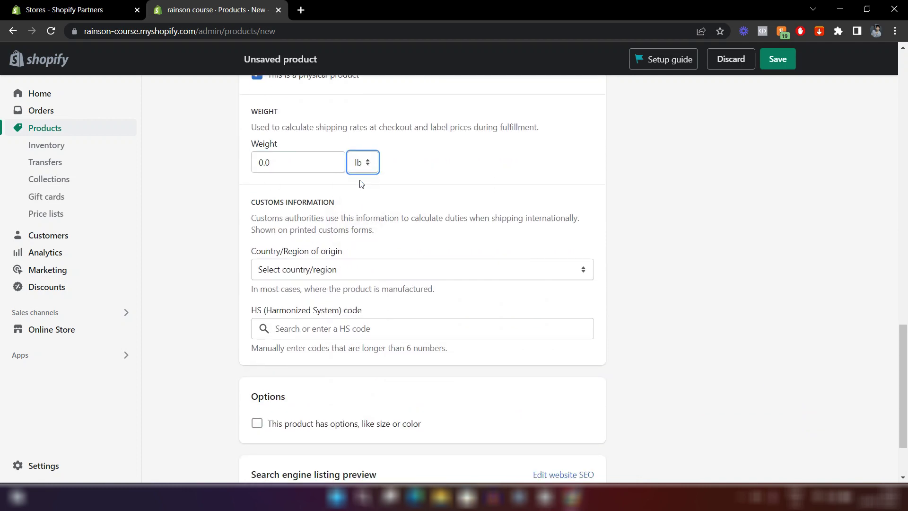
scroll(362, 184, "up", 1)
left_click(273, 212)
key("BackSpace")
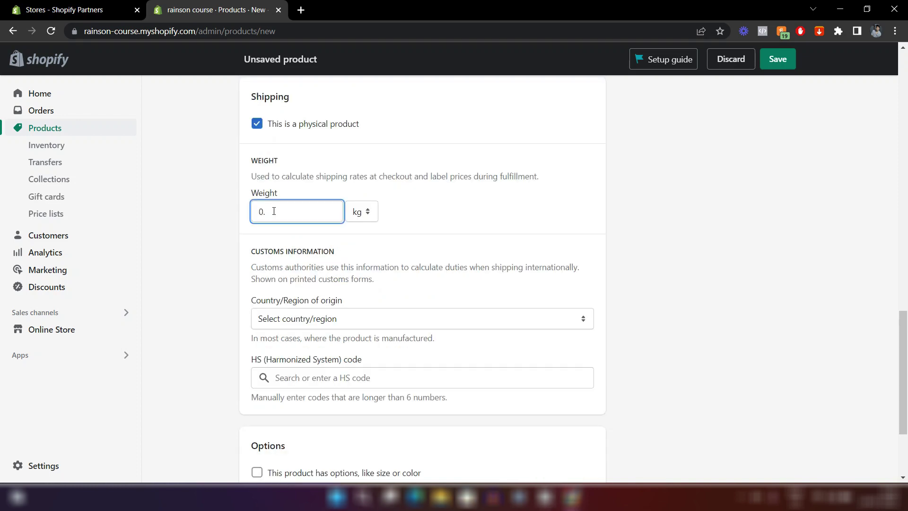
type("2")
left_click(470, 202)
Set India as the country/region of origin.
scroll(470, 202, "down", 1)
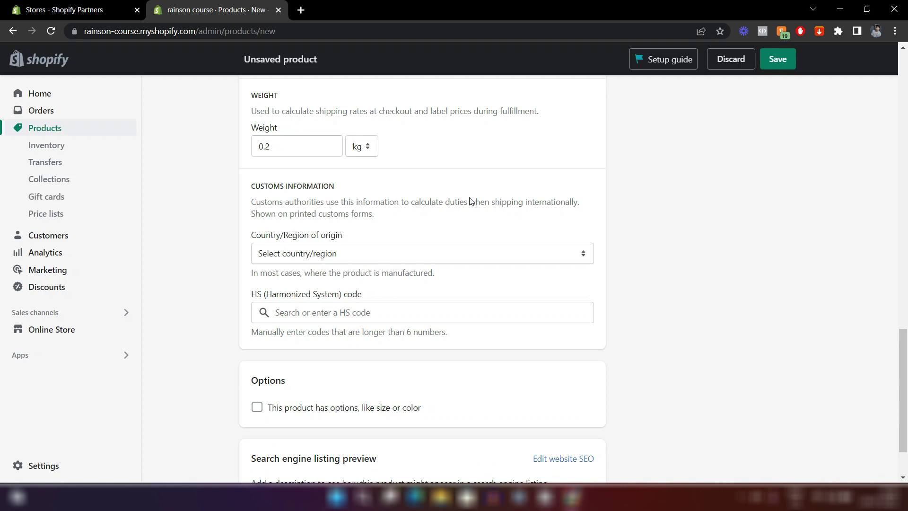
scroll(470, 202, "down", 1)
left_click(355, 181)
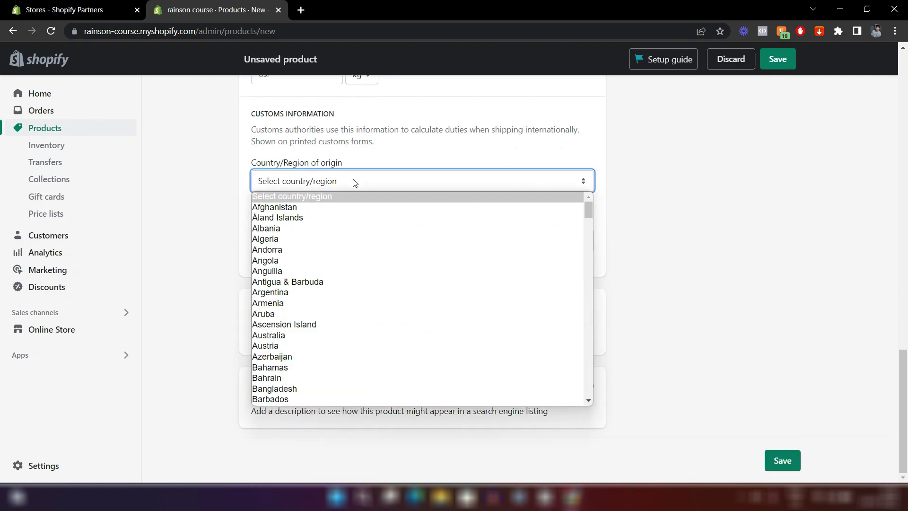
type("in")
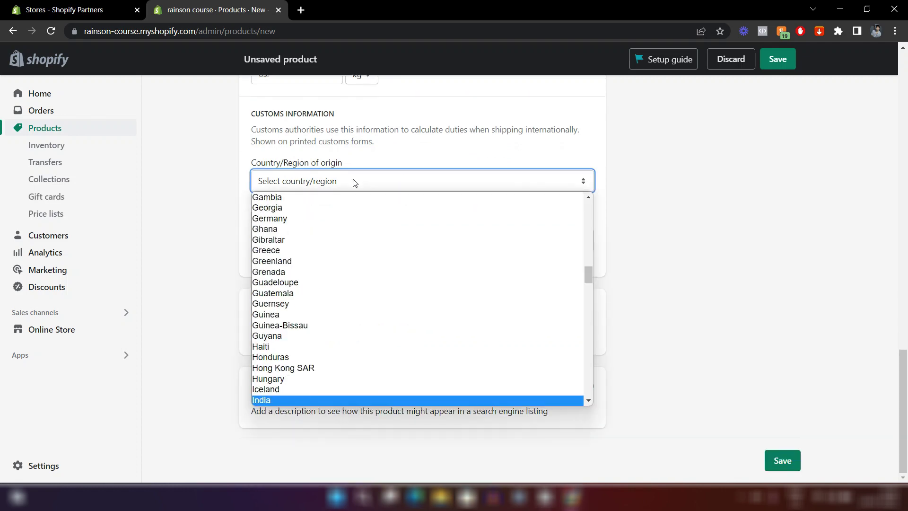
left_click(267, 400)
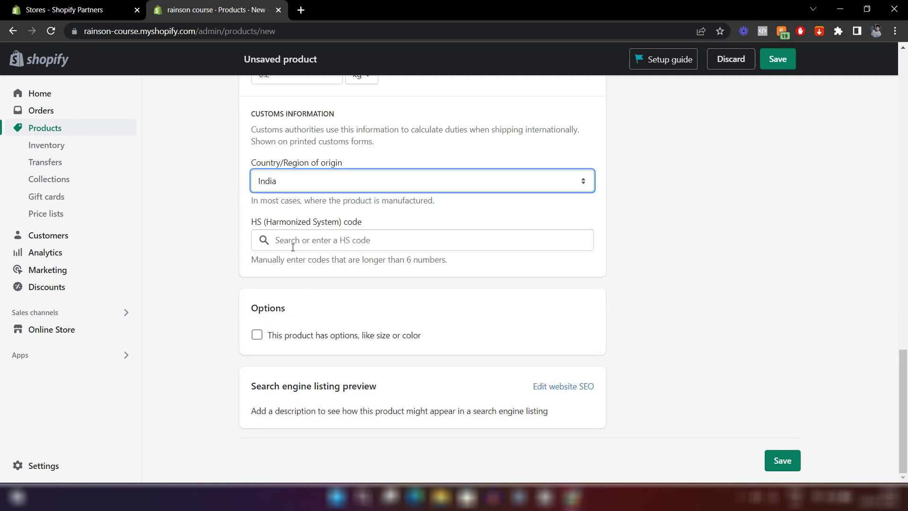
scroll(268, 378, "up", 3)
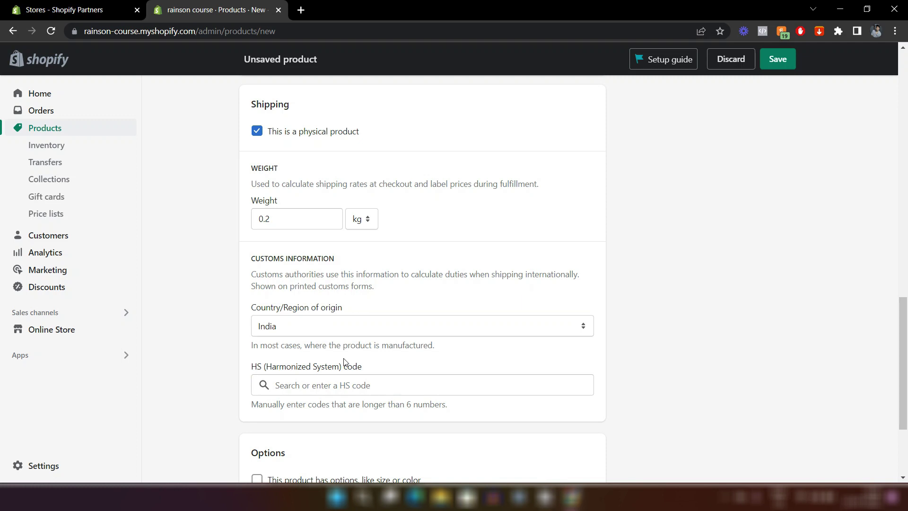
left_click(331, 385)
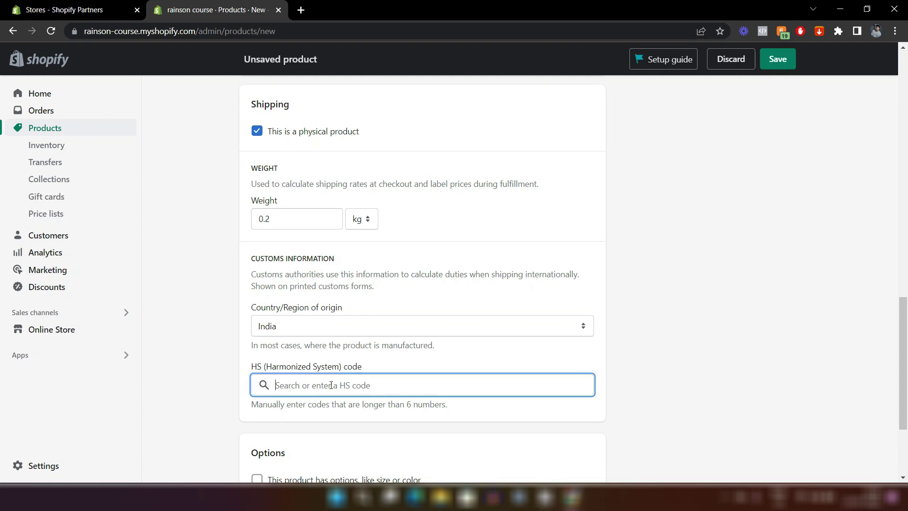
type("shirt")
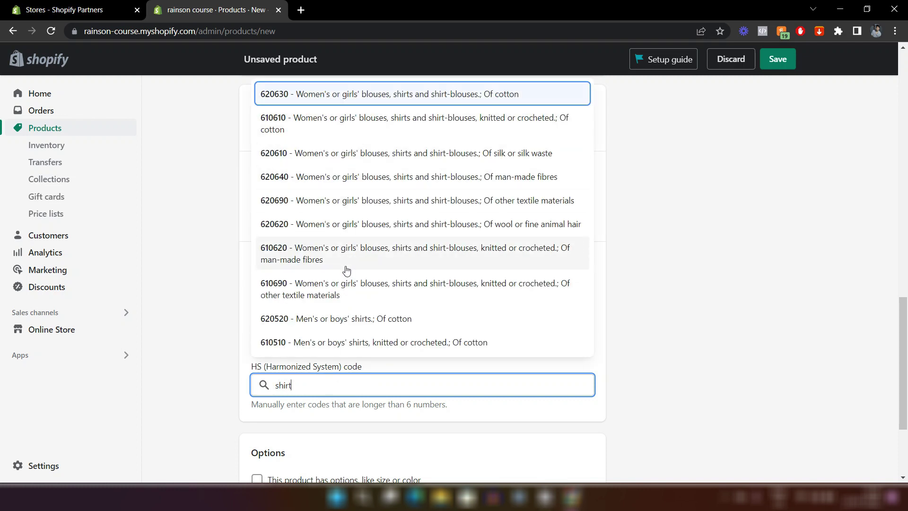
left_click(336, 323)
left_click(326, 382)
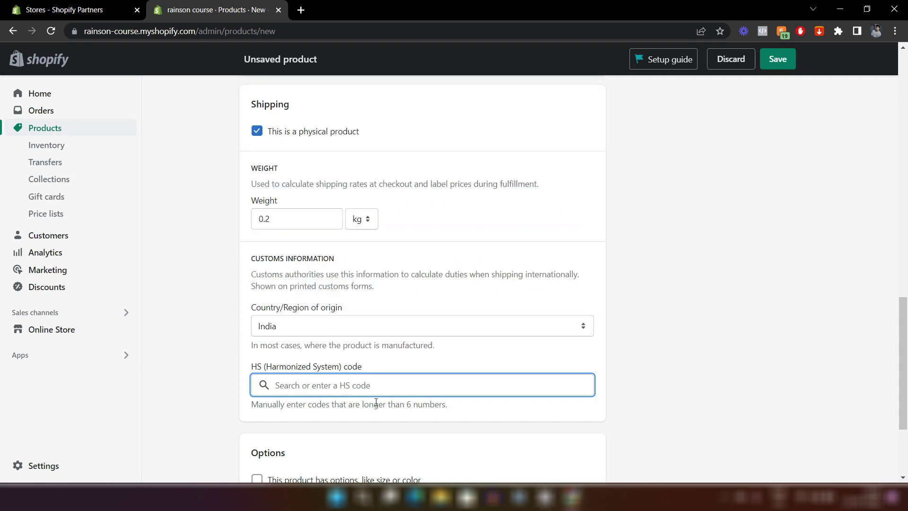
left_click(378, 430)
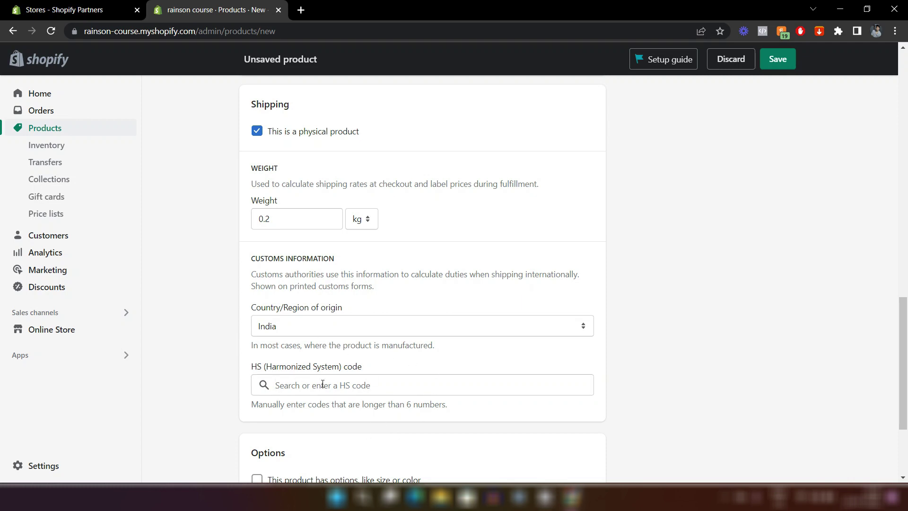
scroll(323, 384, "down", 3)
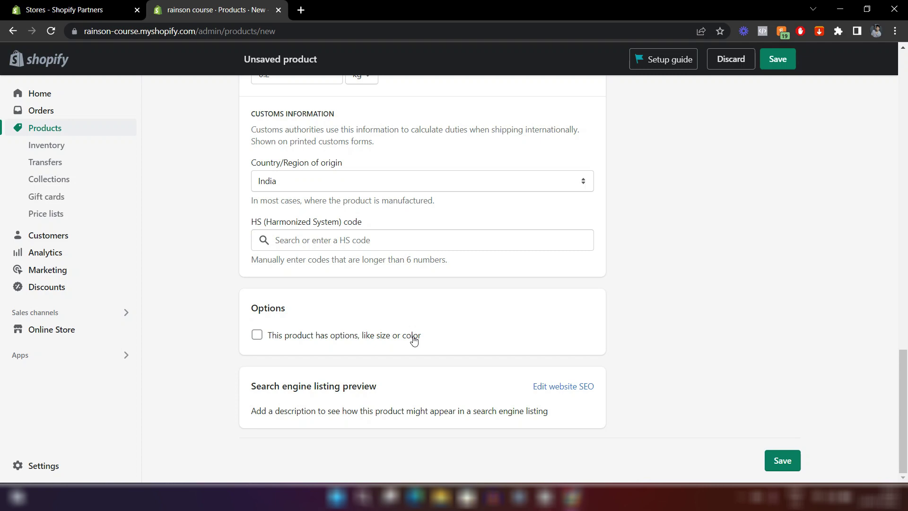
Turn on product options and add a Size option with values S, M, L and XL.
left_click(257, 339)
scroll(381, 339, "down", 3)
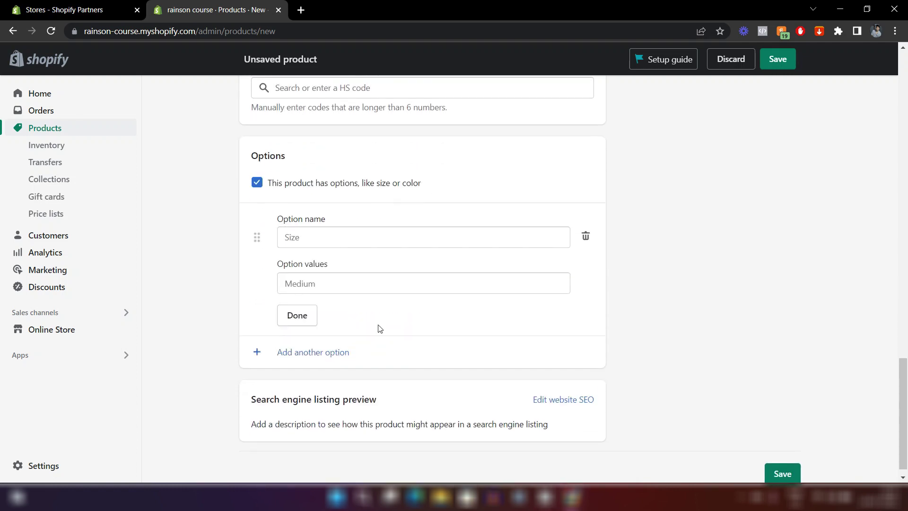
left_click(299, 238)
left_click(298, 270)
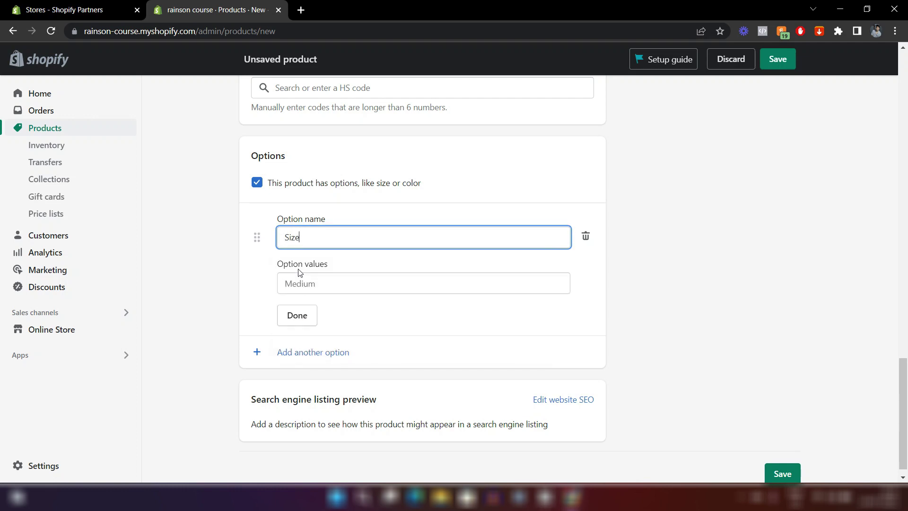
left_click(305, 289)
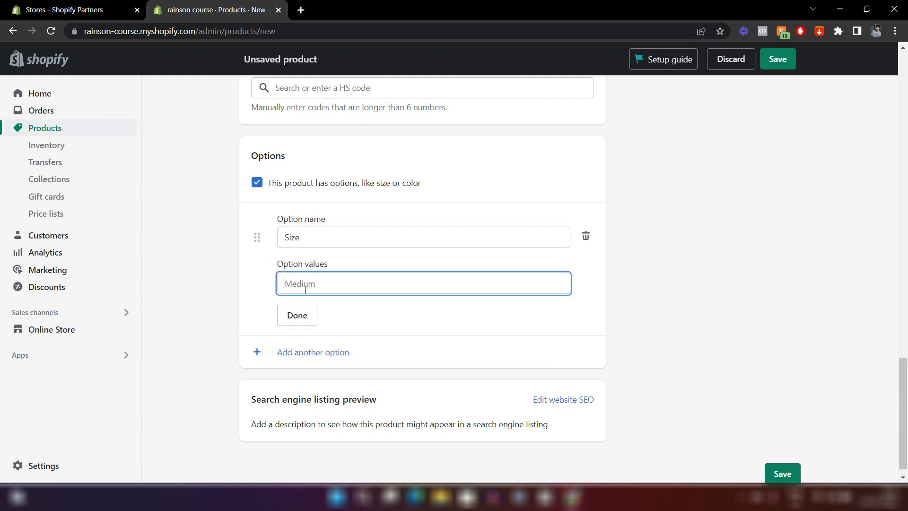
type("S")
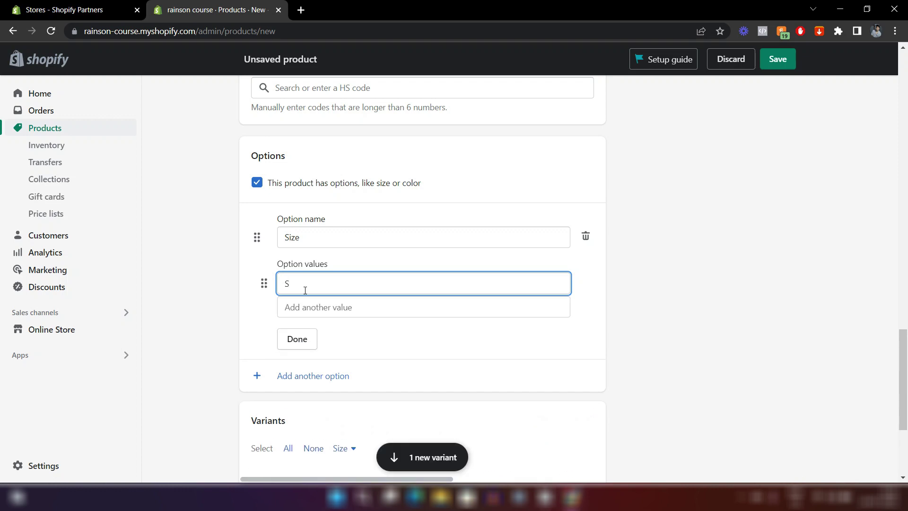
left_click(305, 306)
type("M")
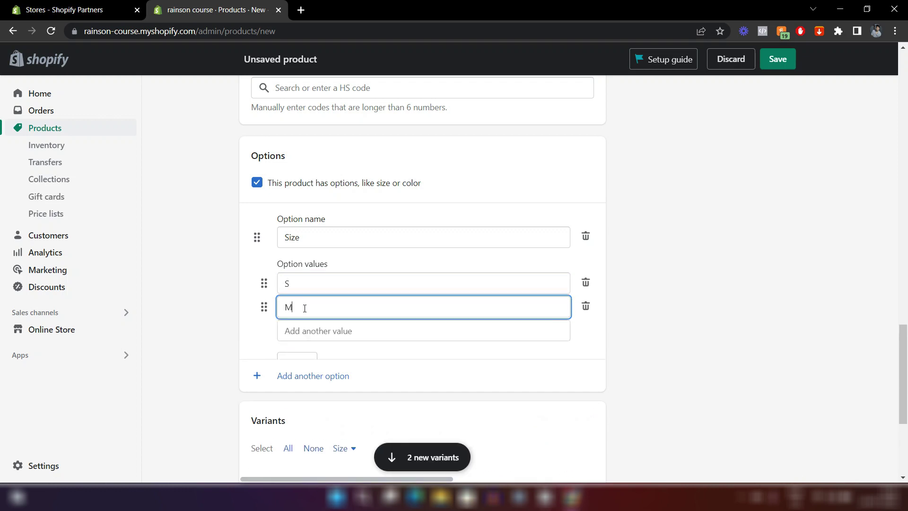
left_click(304, 330)
type("L")
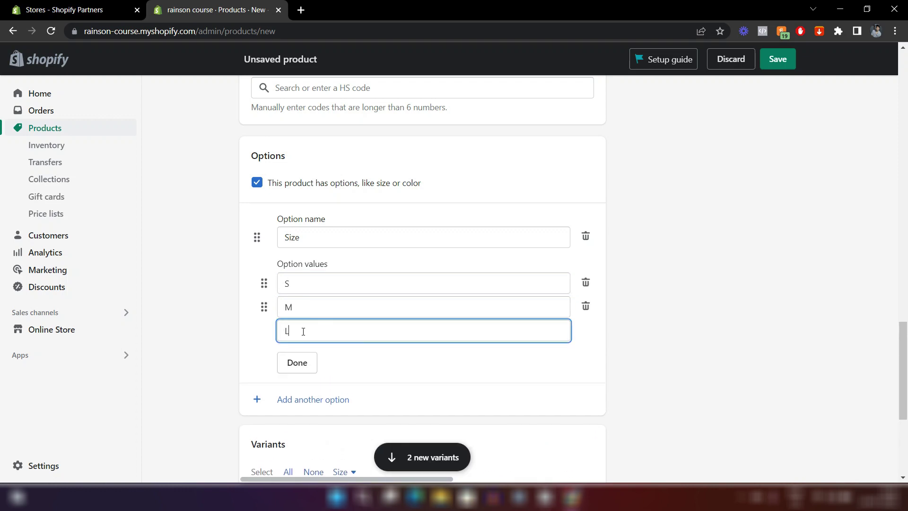
left_click(303, 354)
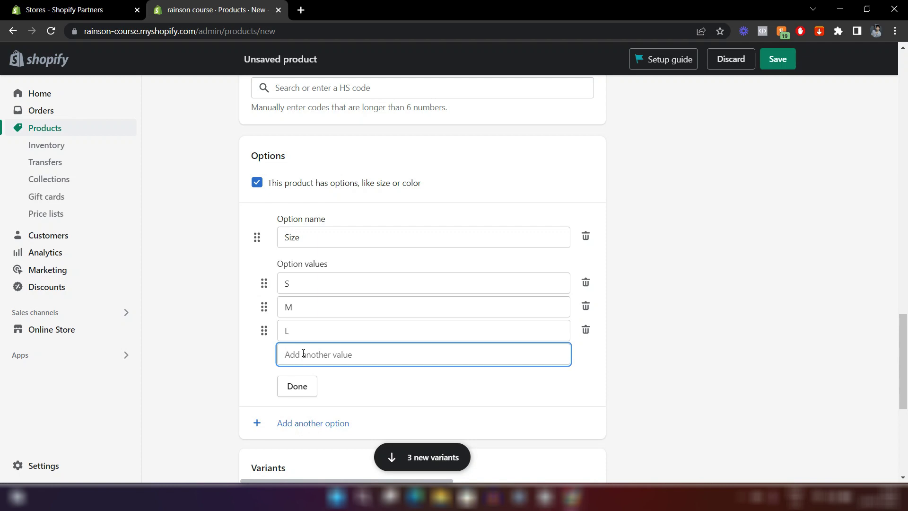
type("XL")
left_click(224, 395)
Add a Color option with Black, Red and White, then finish both options.
scroll(223, 395, "down", 1)
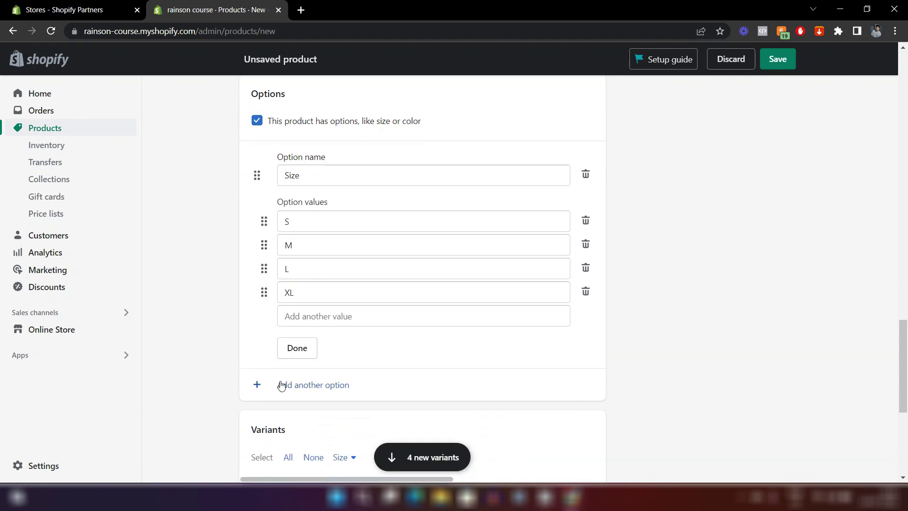
left_click(281, 385)
scroll(336, 373, "down", 2)
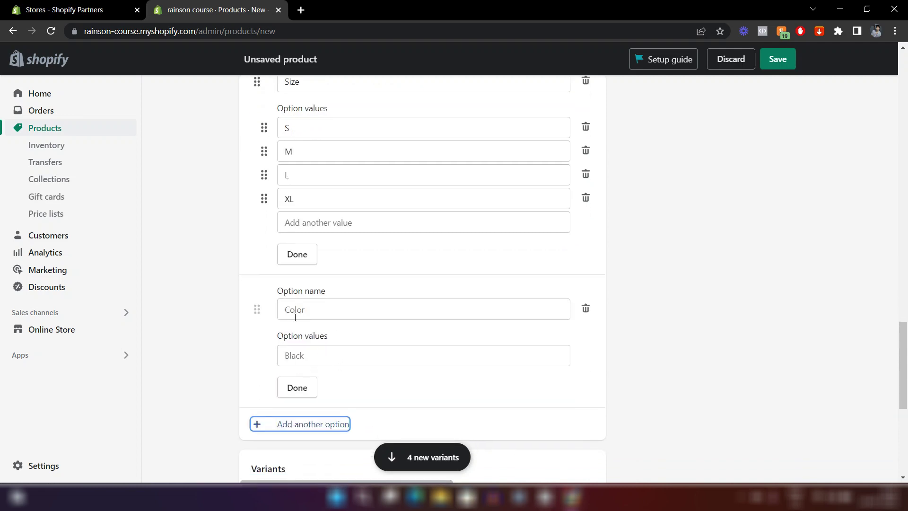
left_click(295, 316)
left_click(297, 363)
left_click(310, 356)
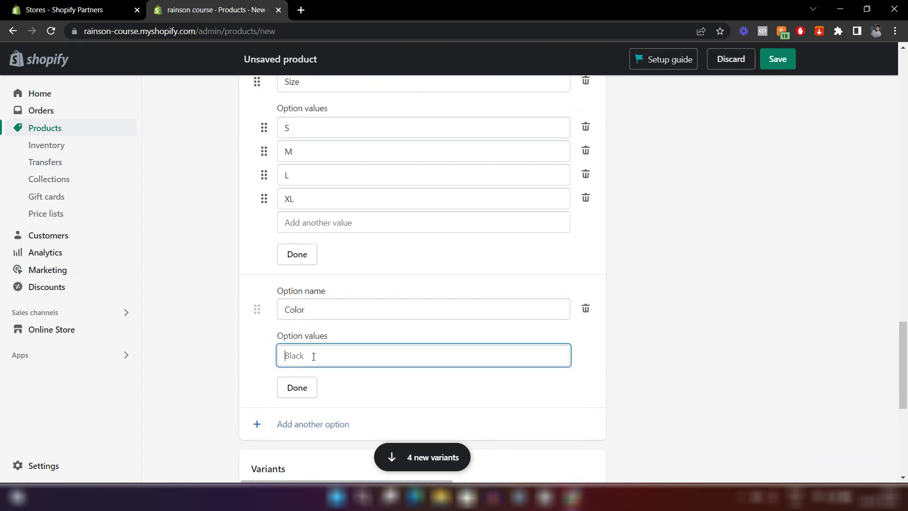
type("Black")
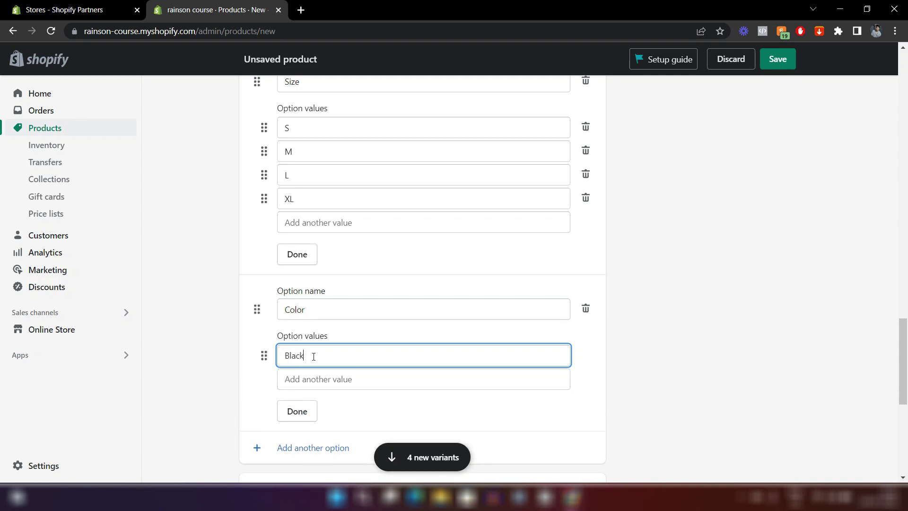
left_click(304, 382)
type("Red")
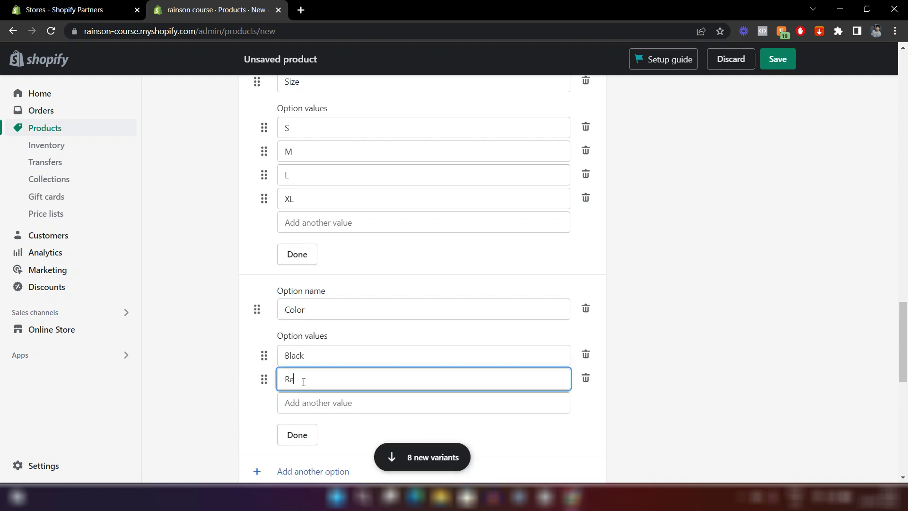
left_click(298, 403)
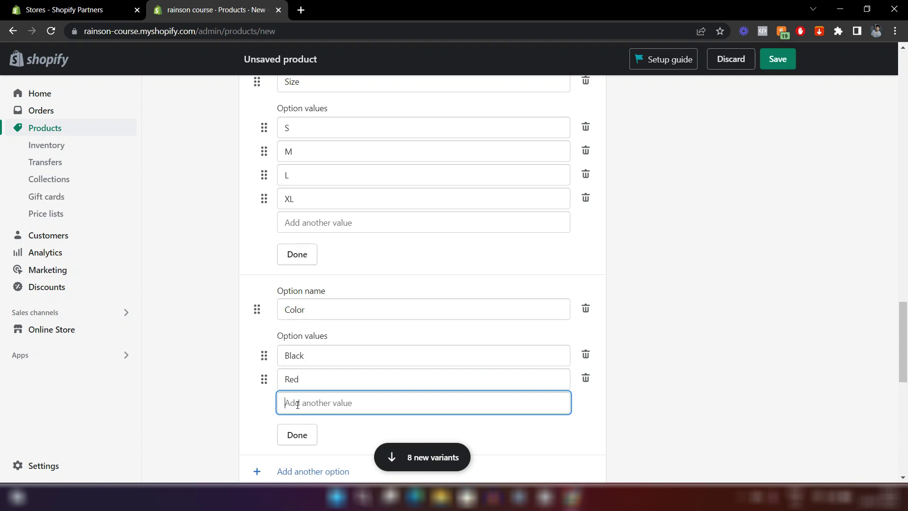
type("White")
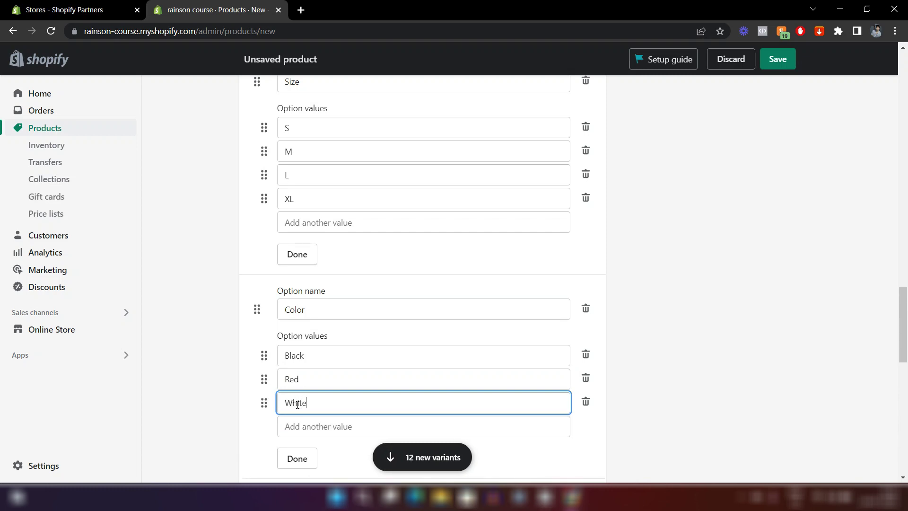
left_click(192, 393)
scroll(192, 393, "down", 3)
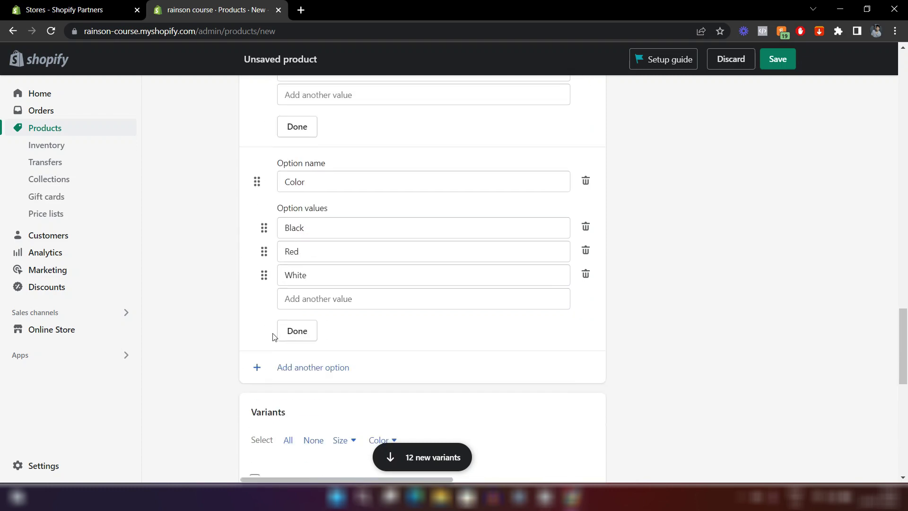
left_click(287, 331)
scroll(308, 202, "up", 2)
left_click(299, 230)
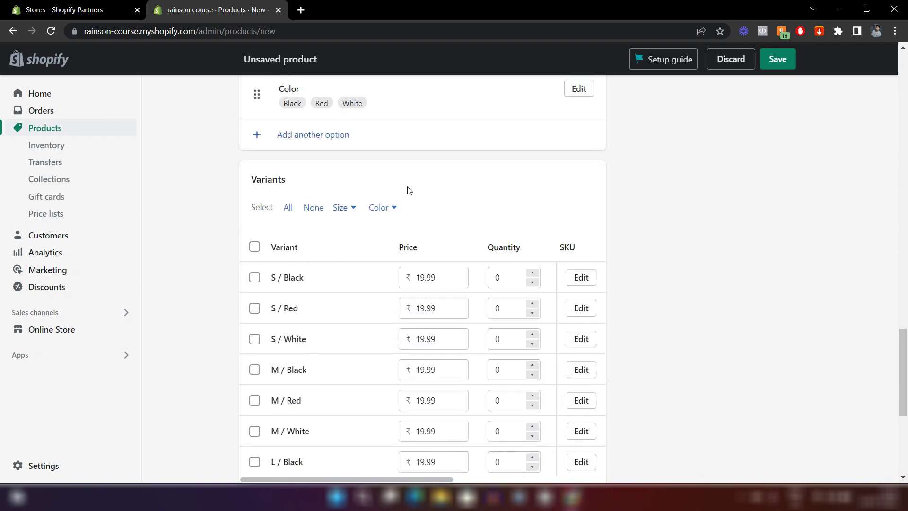
scroll(409, 190, "up", 2)
scroll(335, 264, "down", 5)
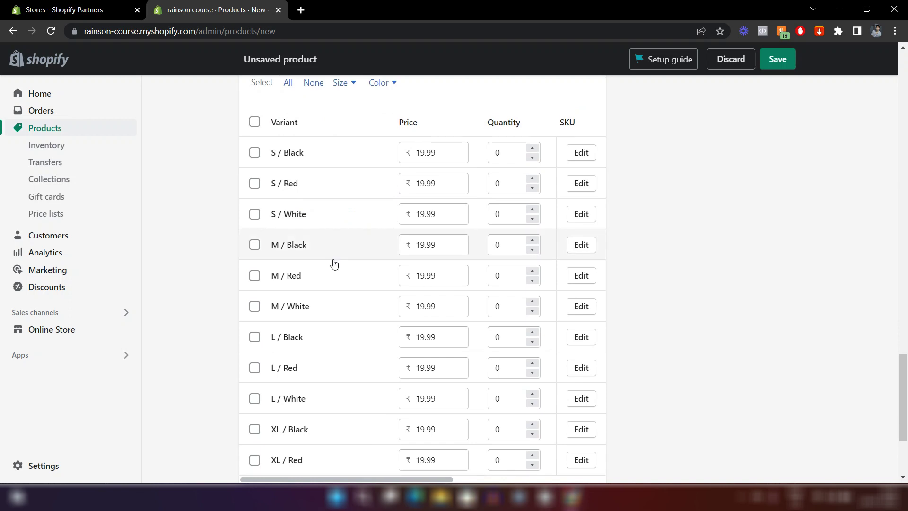
scroll(323, 248, "down", 3)
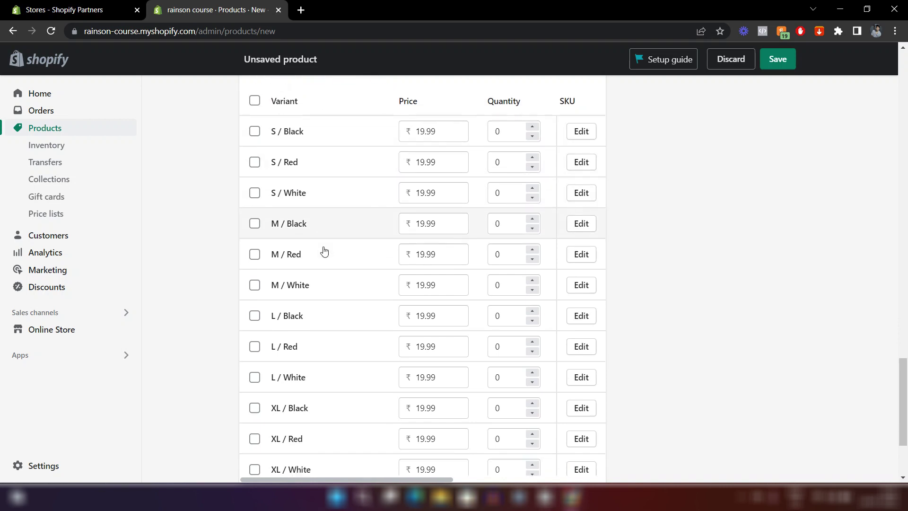
scroll(324, 252, "up", 6)
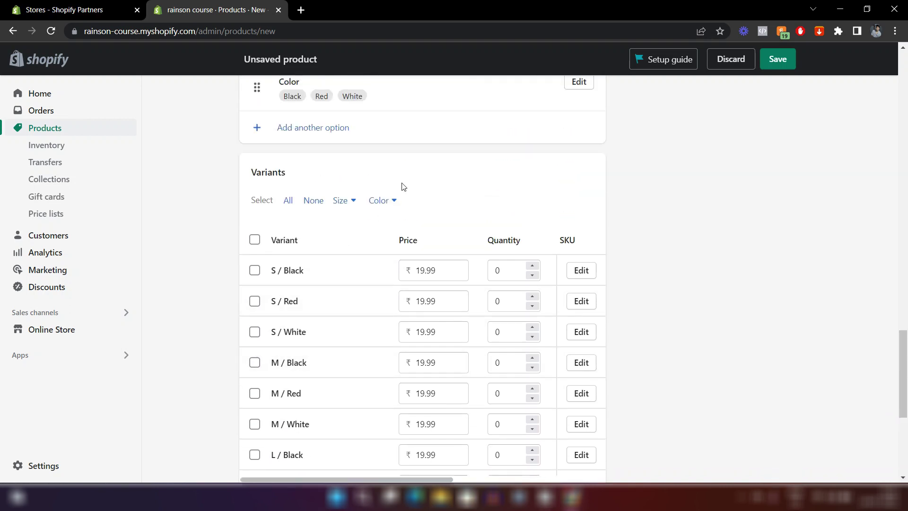
scroll(450, 299, "down", 4)
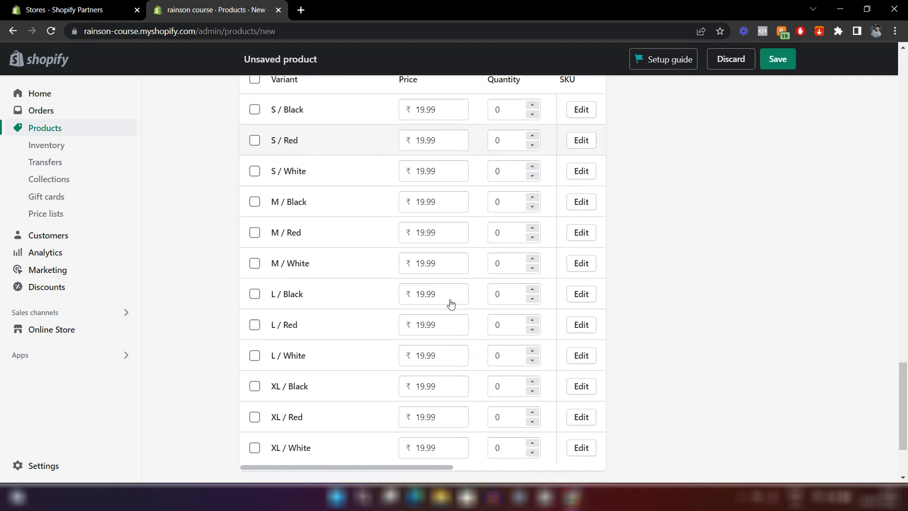
scroll(451, 300, "up", 2)
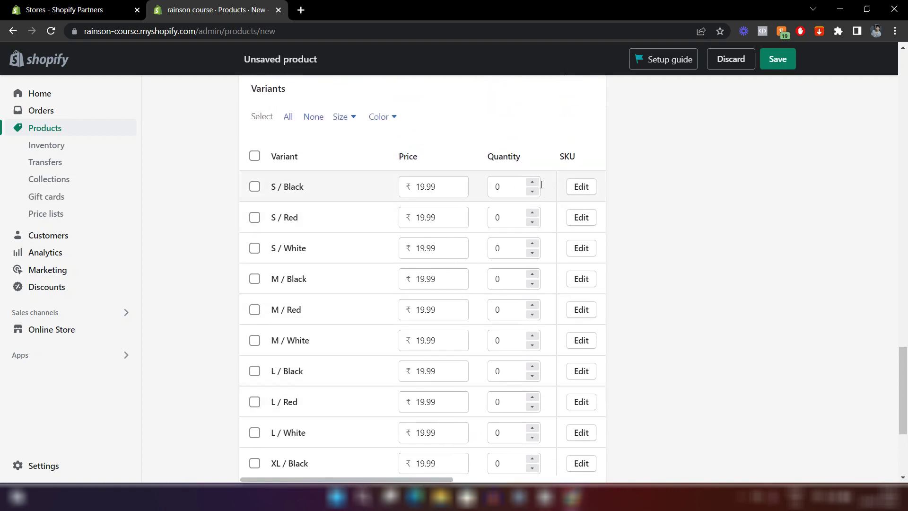
scroll(431, 306, "down", 1)
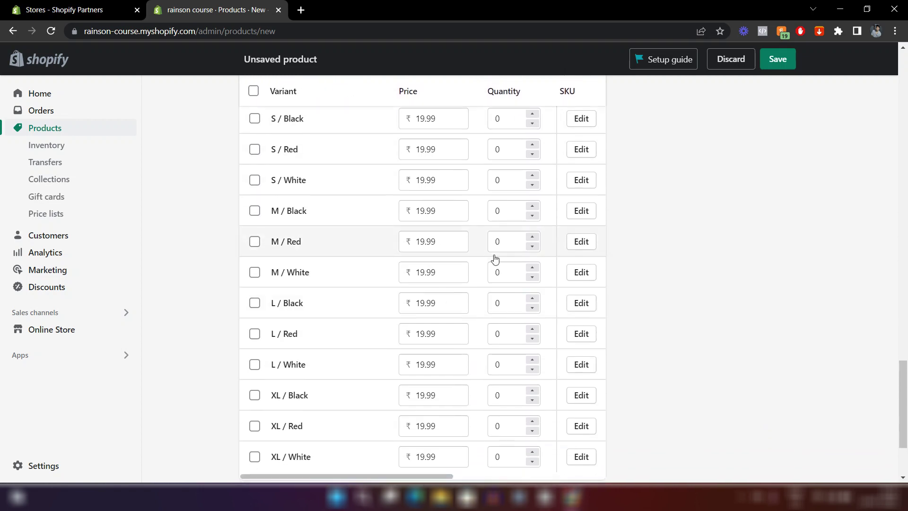
scroll(498, 253, "up", 1)
scroll(504, 248, "up", 1)
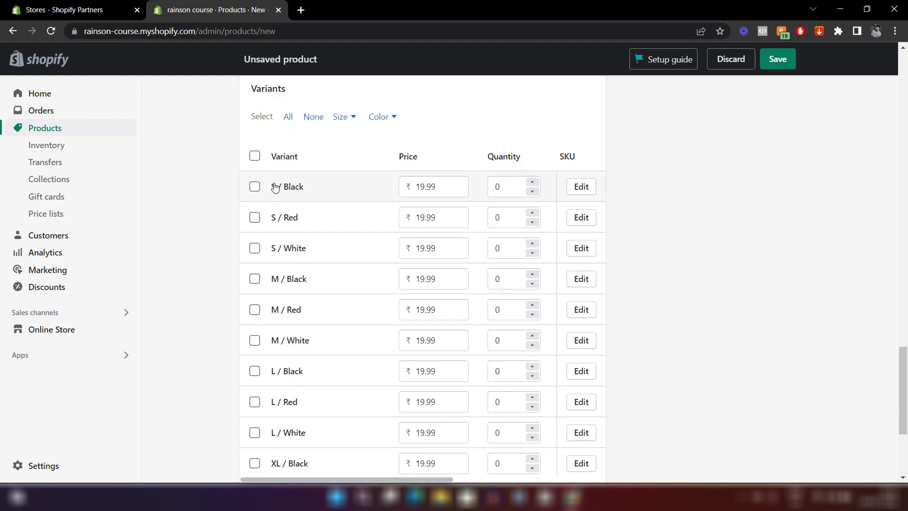
scroll(300, 218, "down", 2)
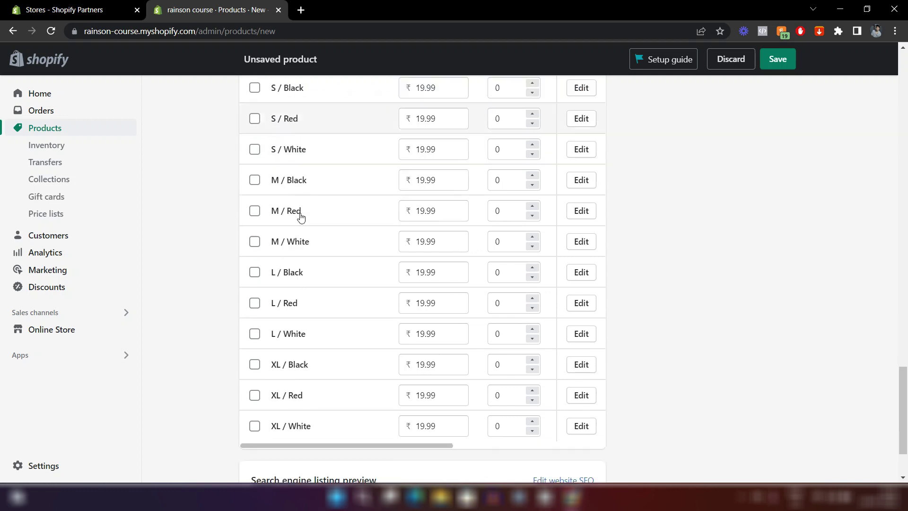
scroll(301, 218, "down", 1)
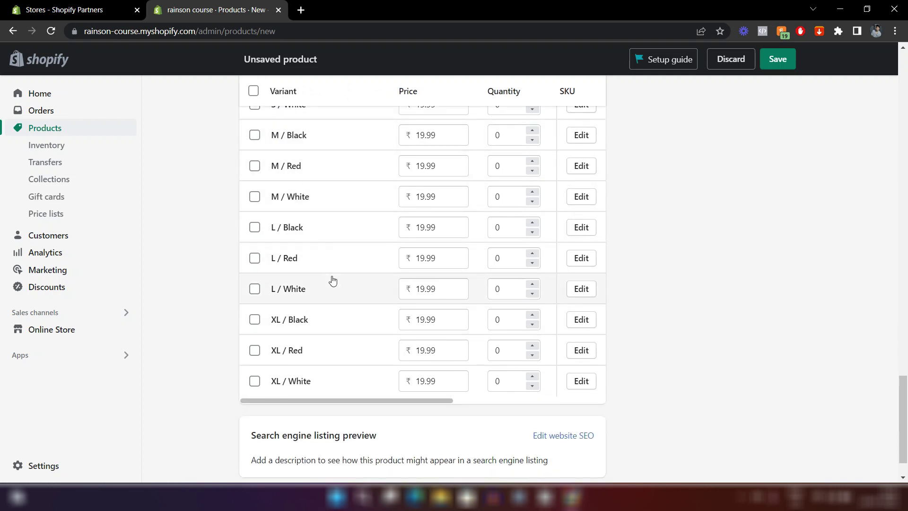
scroll(336, 401, "down", 1)
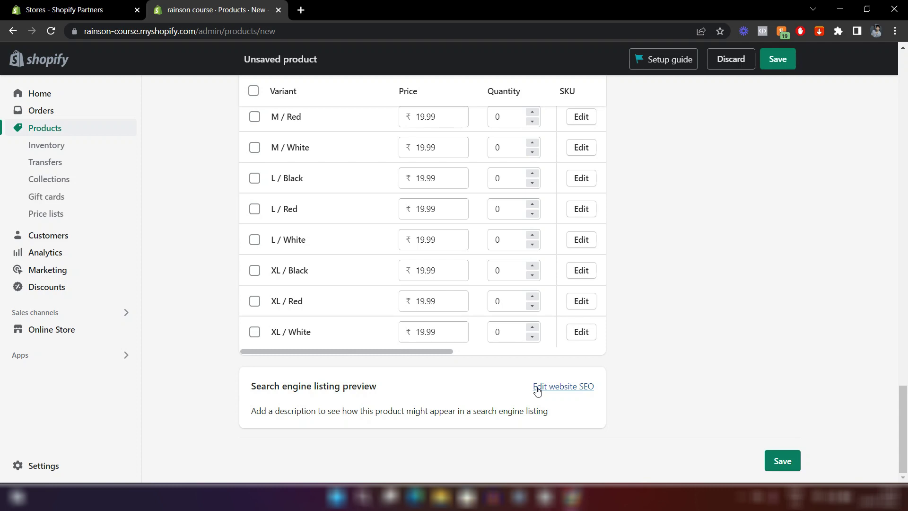
Expand the SEO listing, keeping page title T-shirt, an empty meta description and handle t-shirt.
left_click(537, 390)
scroll(451, 406, "down", 5)
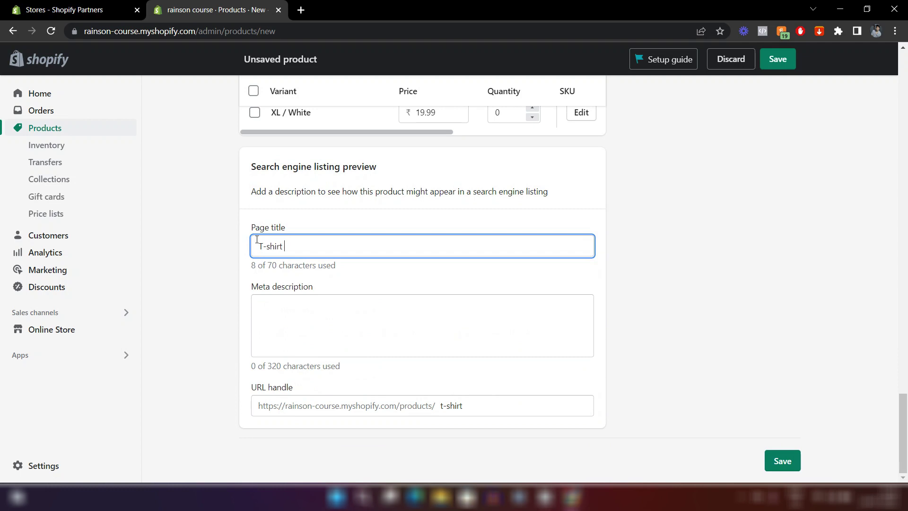
left_click(291, 278)
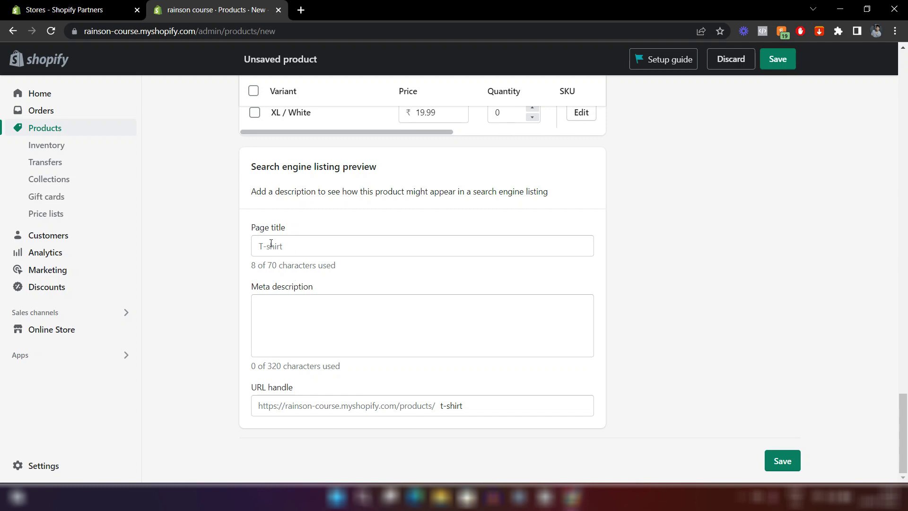
left_click(296, 315)
left_click(387, 366)
left_click(470, 400)
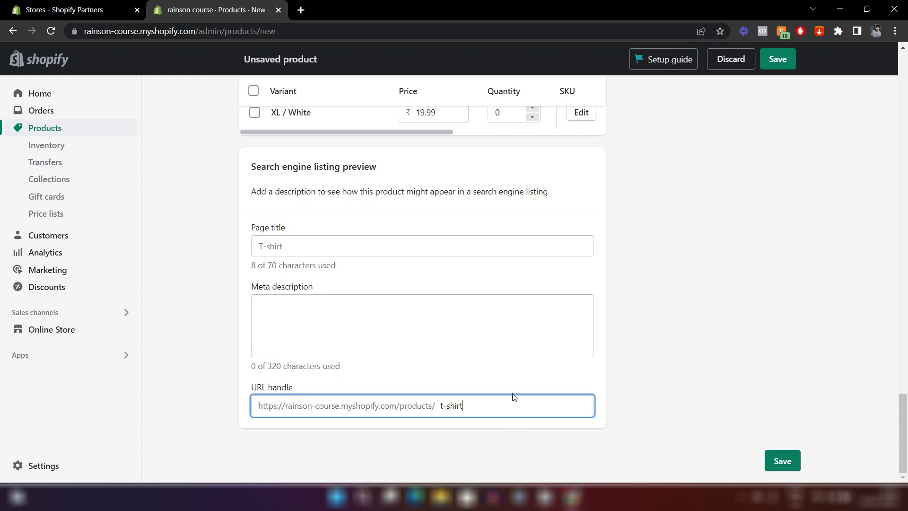
left_click(488, 382)
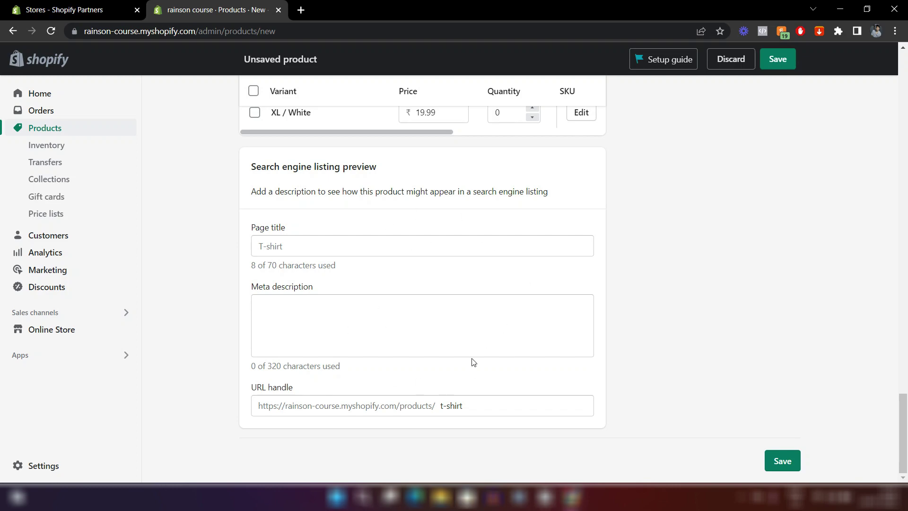
scroll(473, 363, "up", 15)
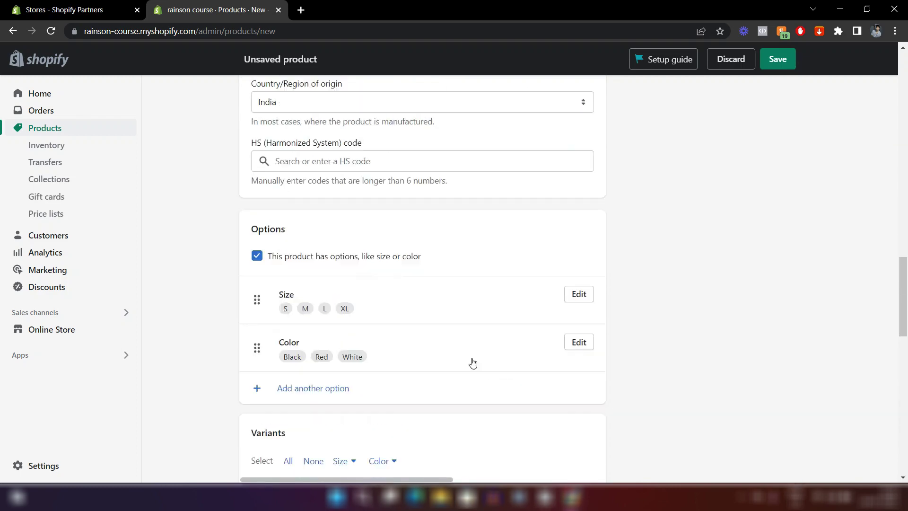
scroll(473, 363, "up", 20)
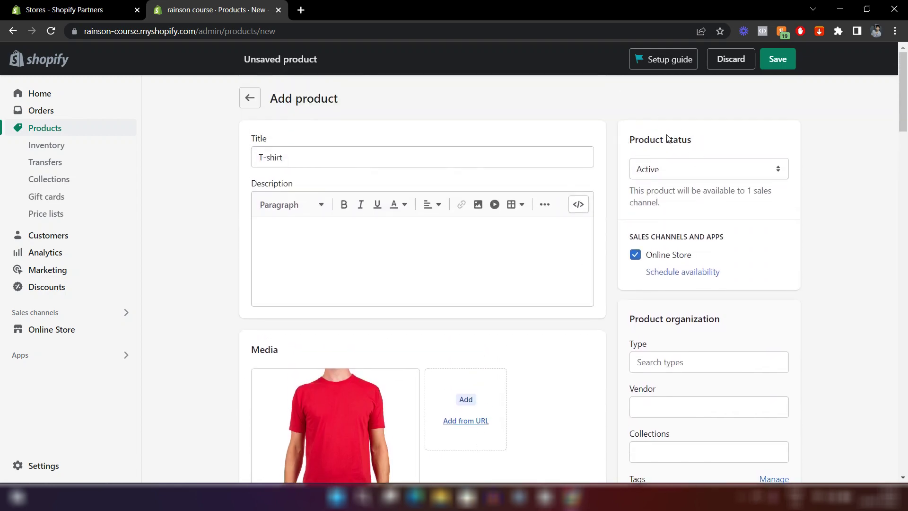
left_click(682, 166)
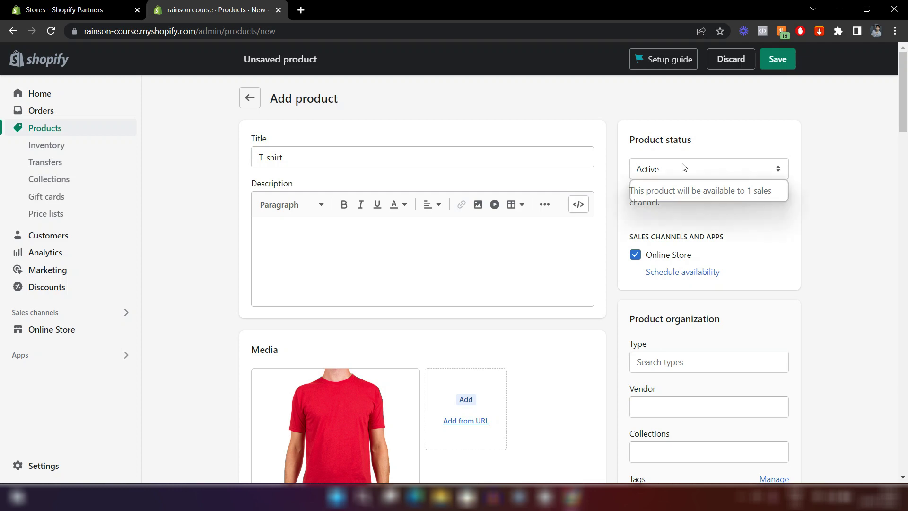
left_click(683, 166)
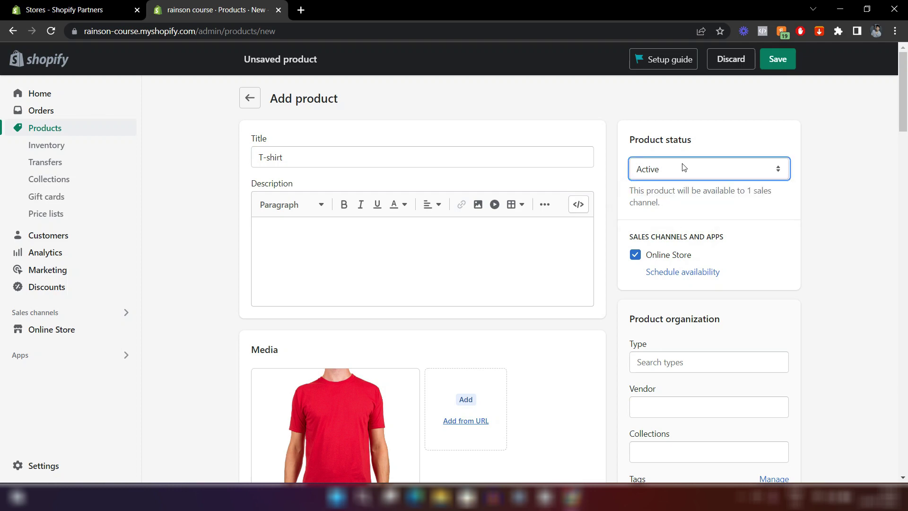
left_click(683, 166)
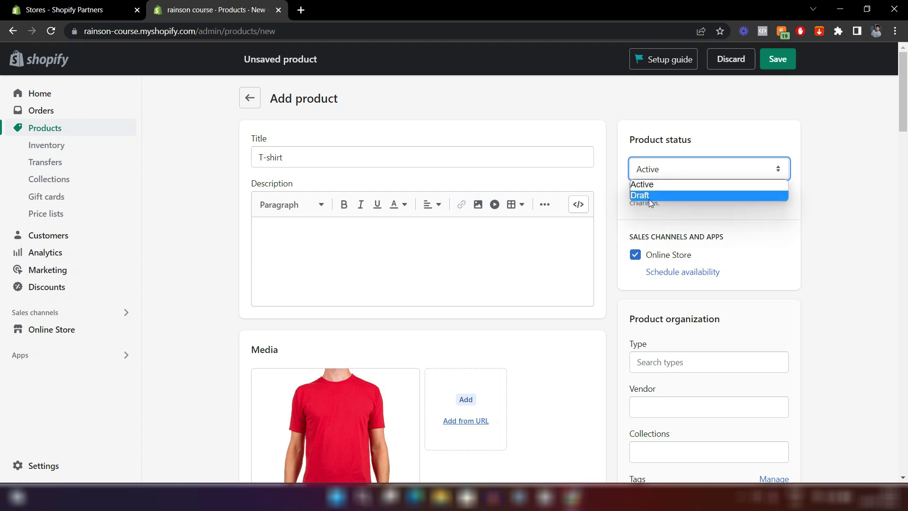
left_click(717, 149)
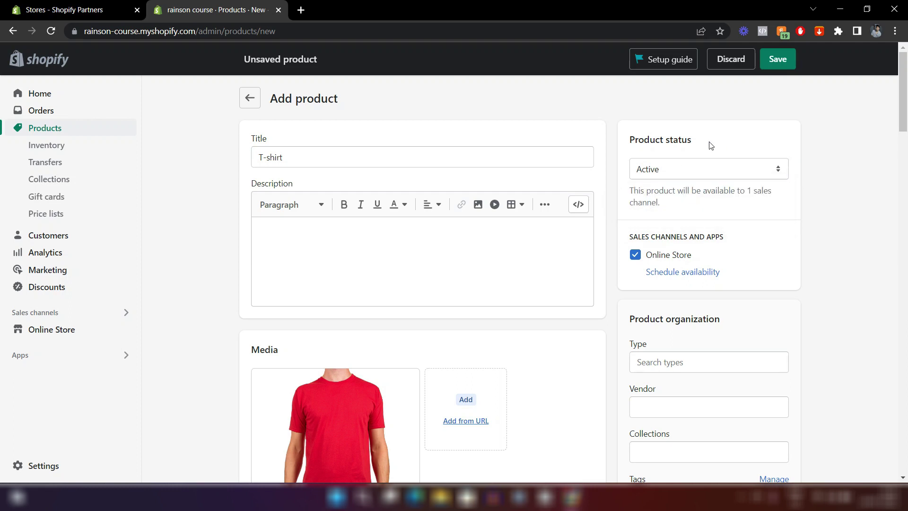
scroll(709, 145, "down", 4)
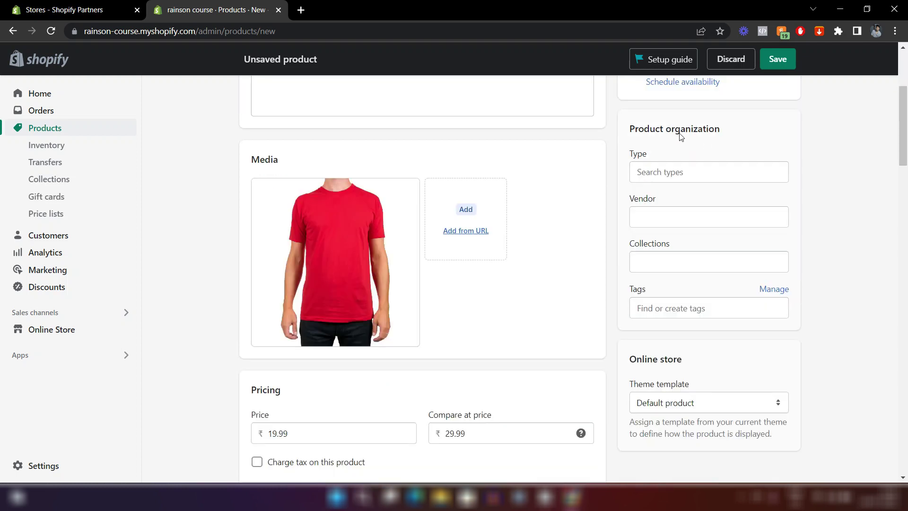
Set the product type to Clothing.
left_click(647, 175)
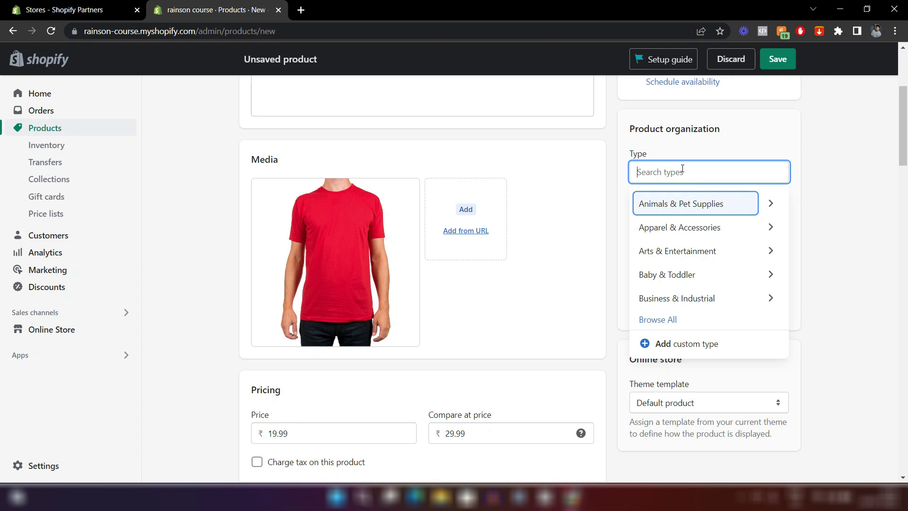
type("Clothing")
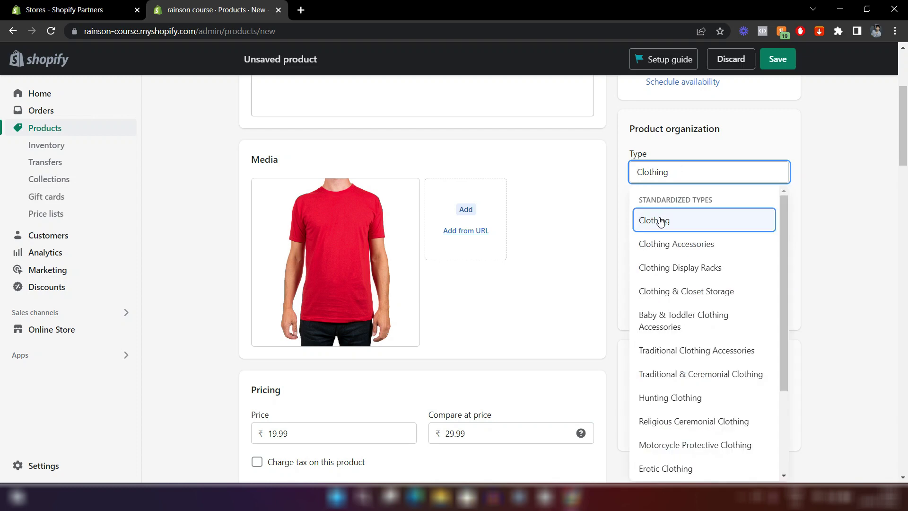
left_click(660, 222)
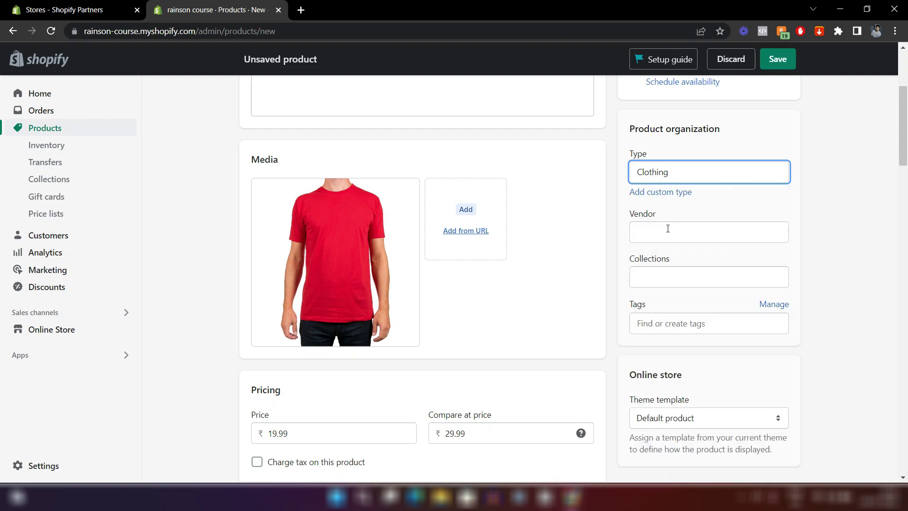
scroll(667, 228, "down", 1)
left_click(656, 189)
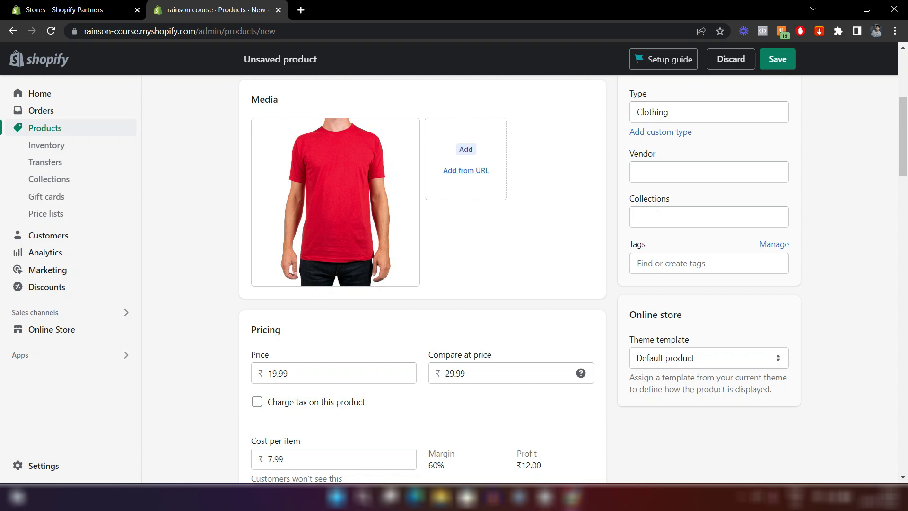
Leave collections empty and add the tag tshirt to the product.
left_click(657, 214)
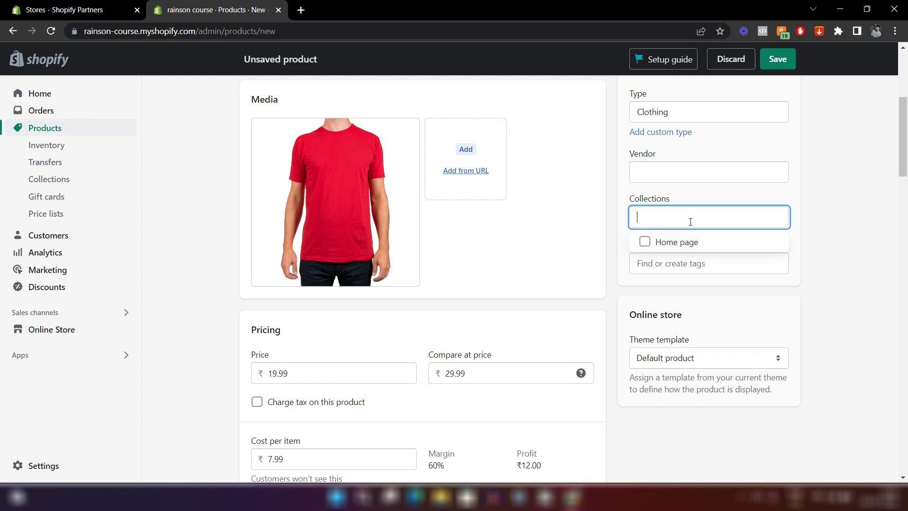
left_click(675, 196)
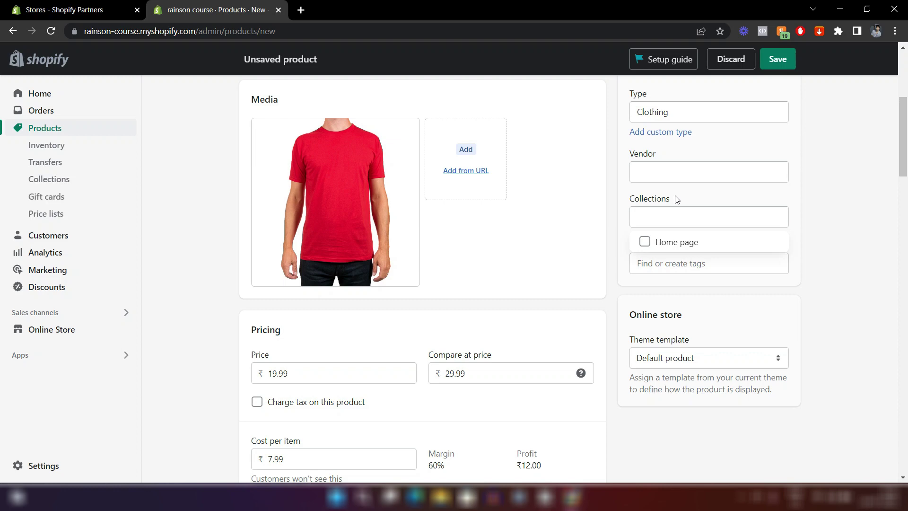
left_click(827, 198)
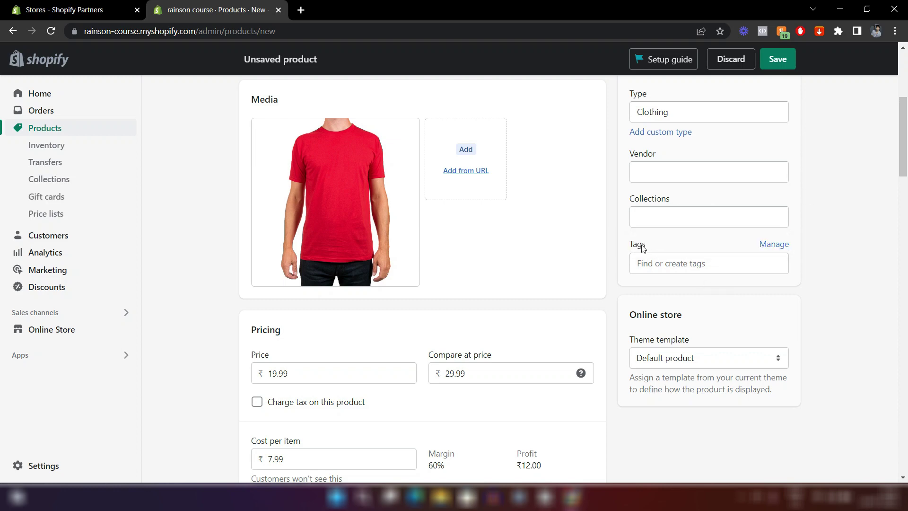
left_click(673, 261)
type("tshirt")
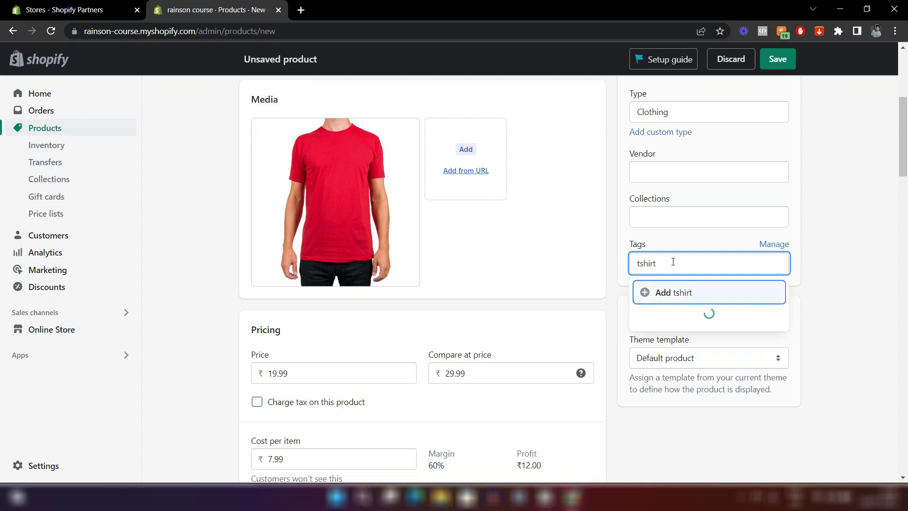
left_click(657, 292)
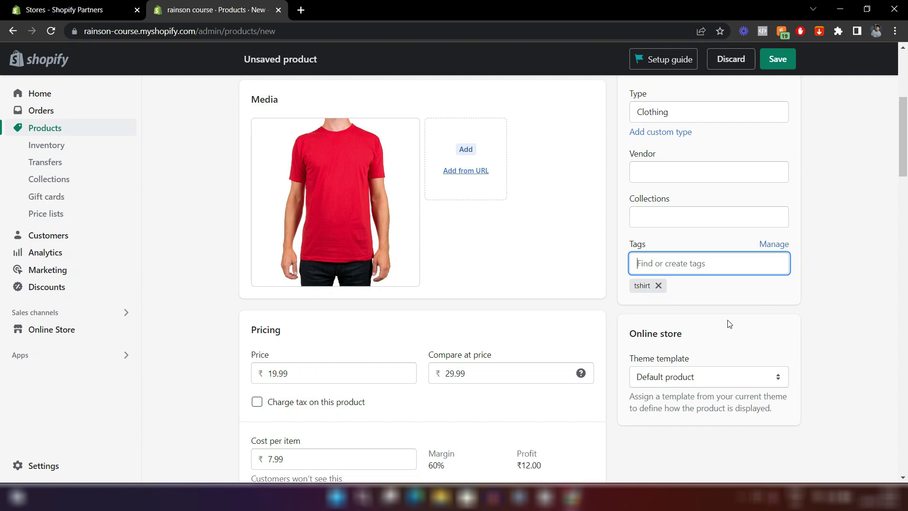
Keep the Default product theme template and save the T-shirt product.
left_click(729, 324)
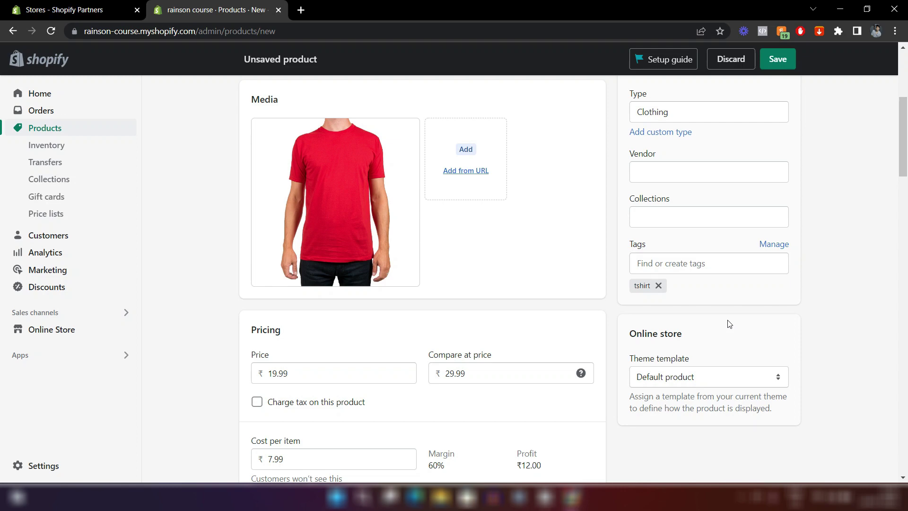
scroll(728, 322, "down", 3)
scroll(727, 322, "up", 2)
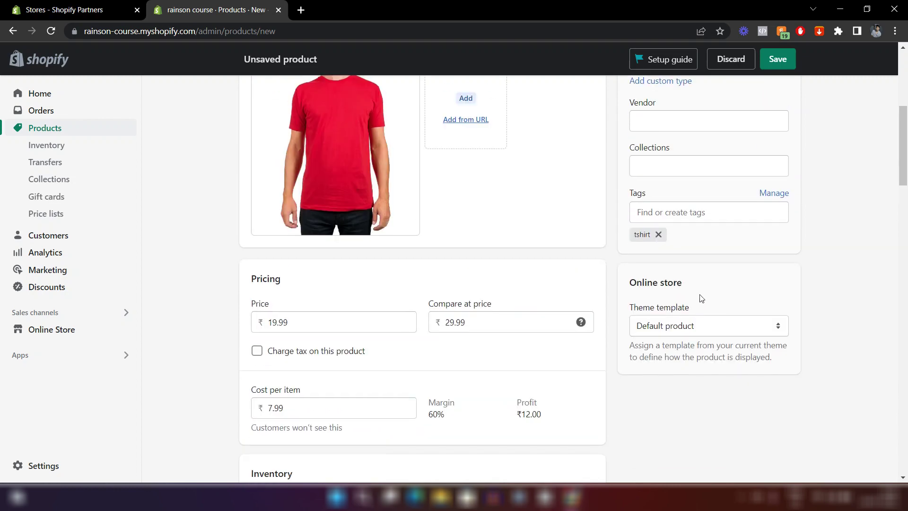
scroll(701, 296, "down", 2)
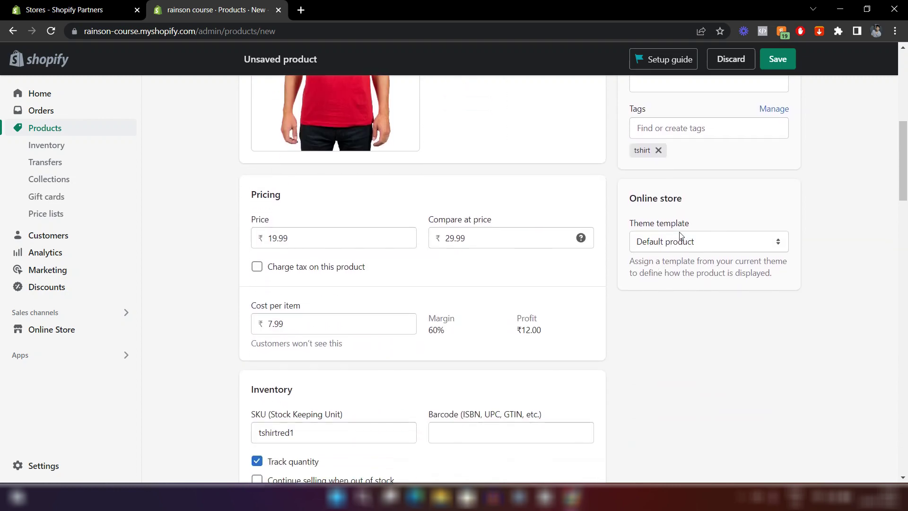
left_click(666, 243)
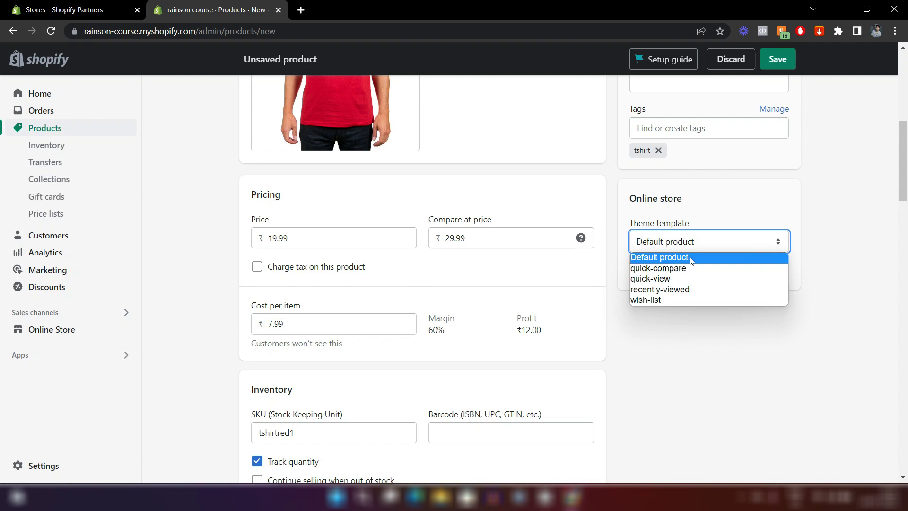
left_click(732, 190)
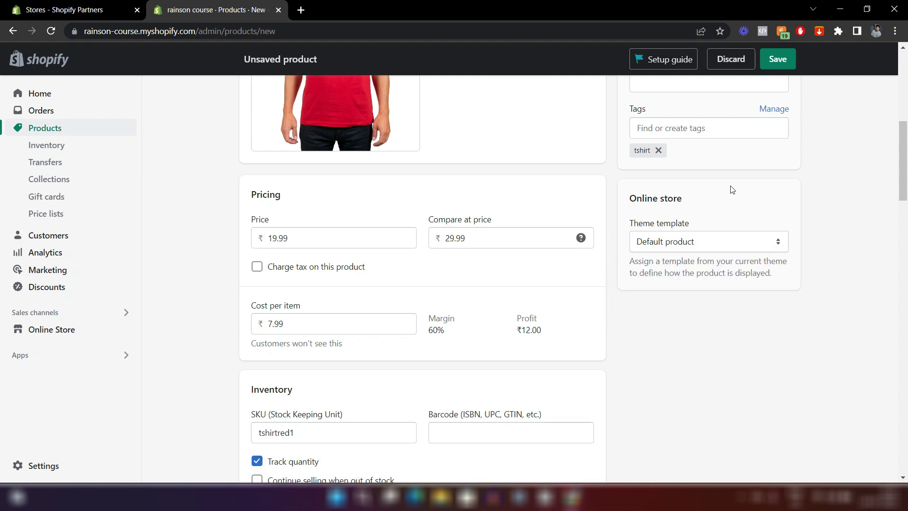
left_click(701, 239)
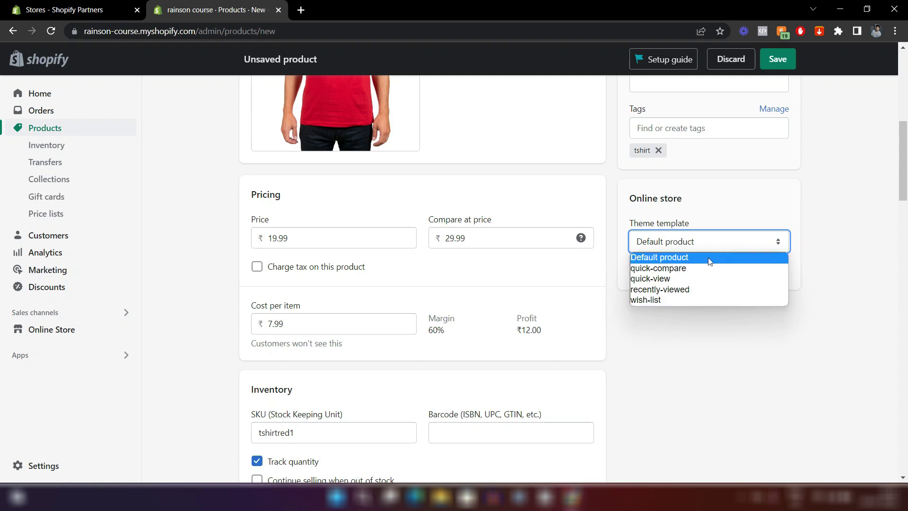
left_click(732, 206)
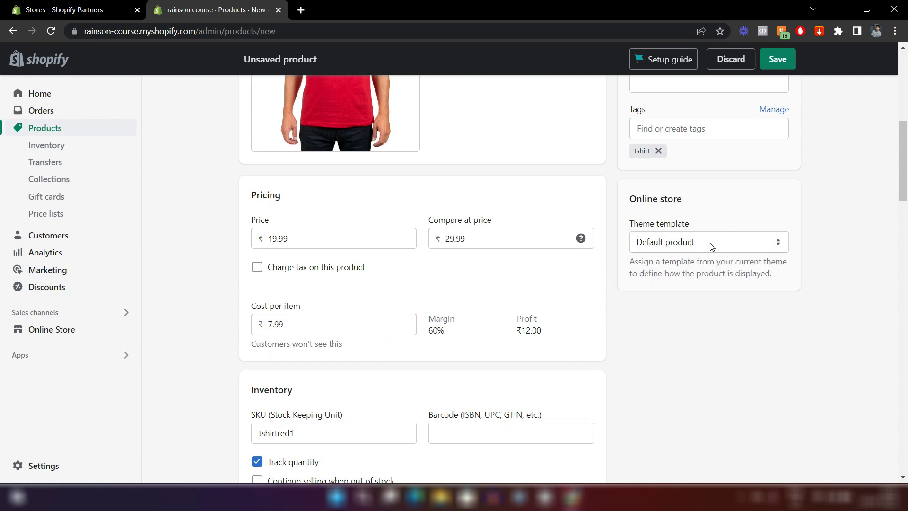
scroll(711, 246, "up", 8)
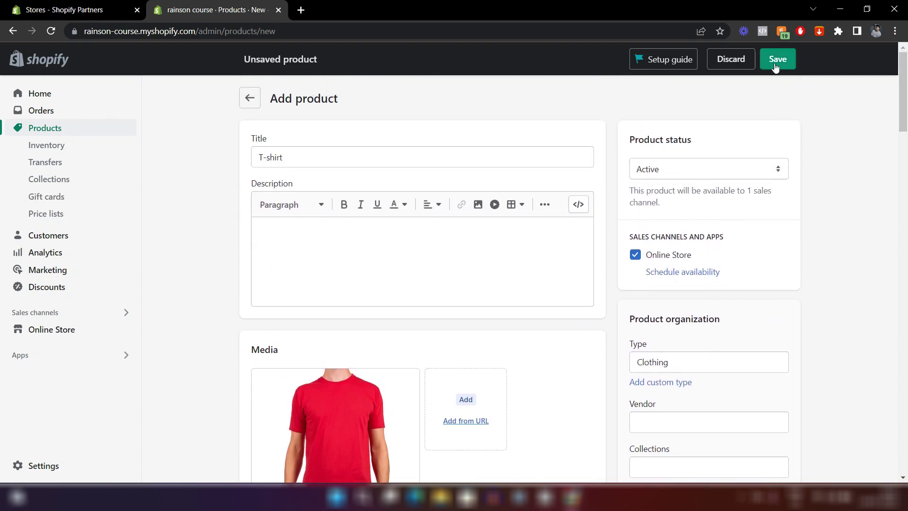
left_click(775, 67)
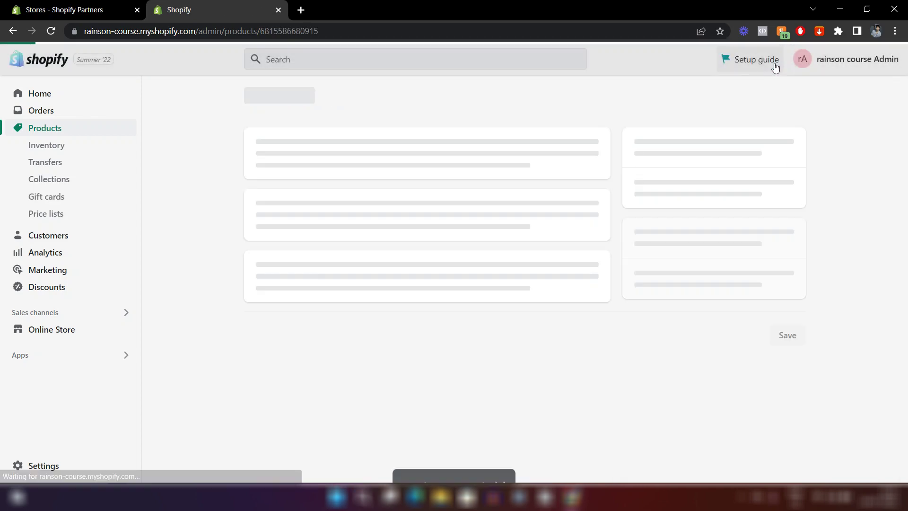
scroll(690, 106, "down", 3)
scroll(440, 140, "down", 2)
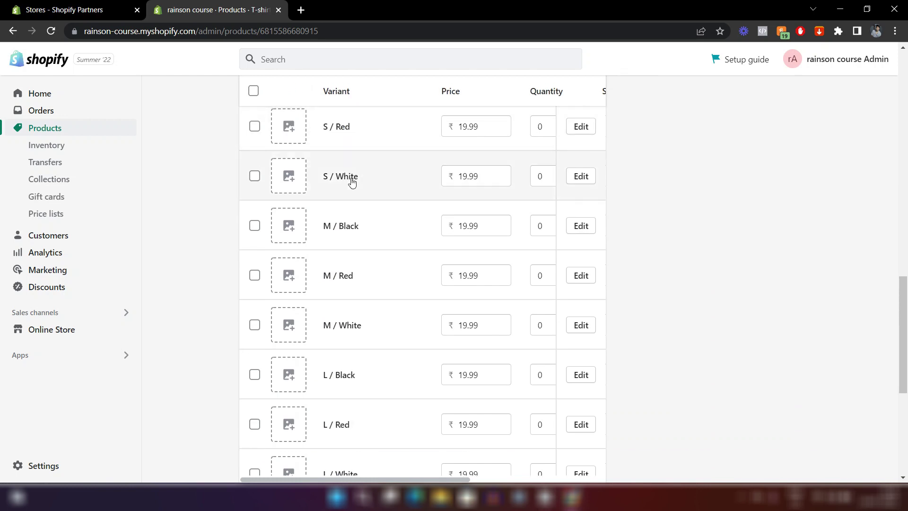
scroll(350, 183, "up", 3)
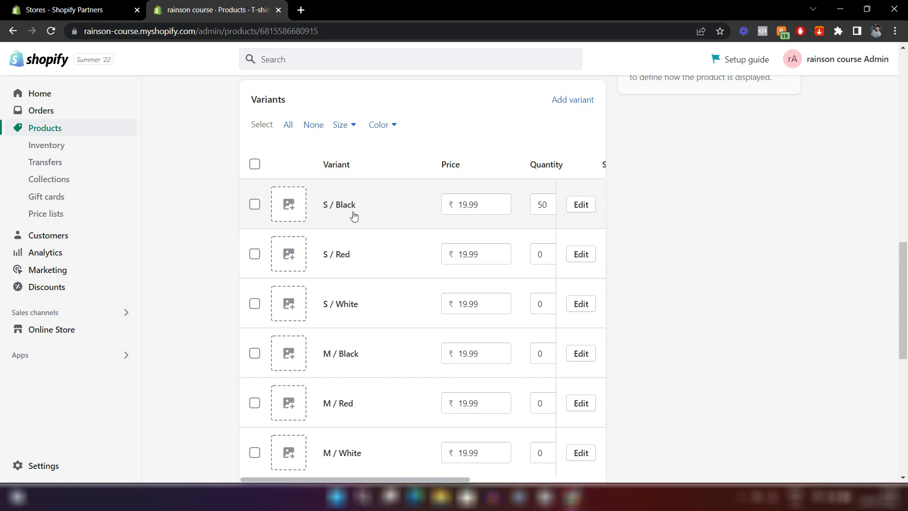
scroll(349, 213, "down", 2)
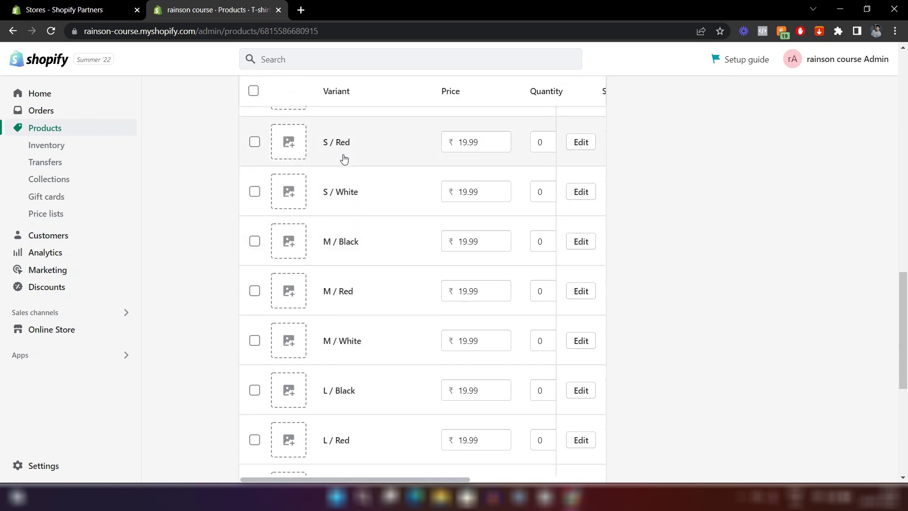
scroll(373, 331, "down", 3)
scroll(415, 347, "down", 3)
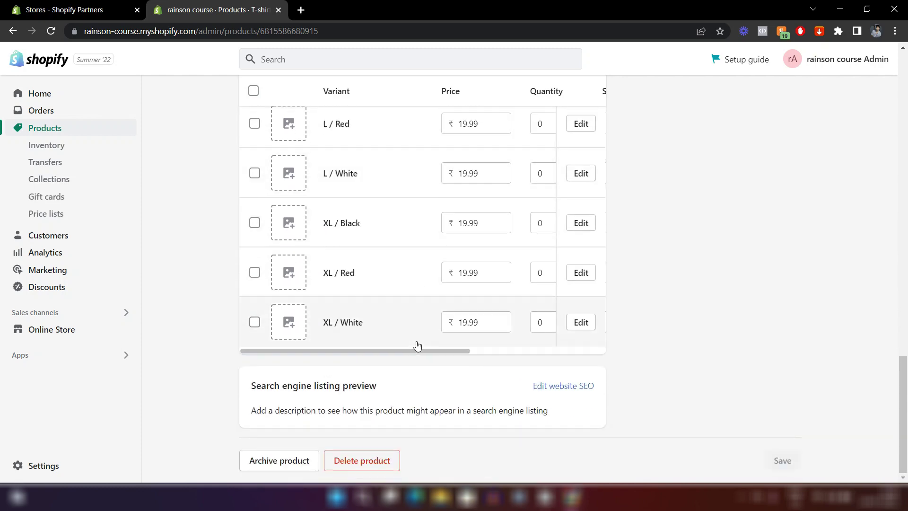
scroll(417, 346, "up", 15)
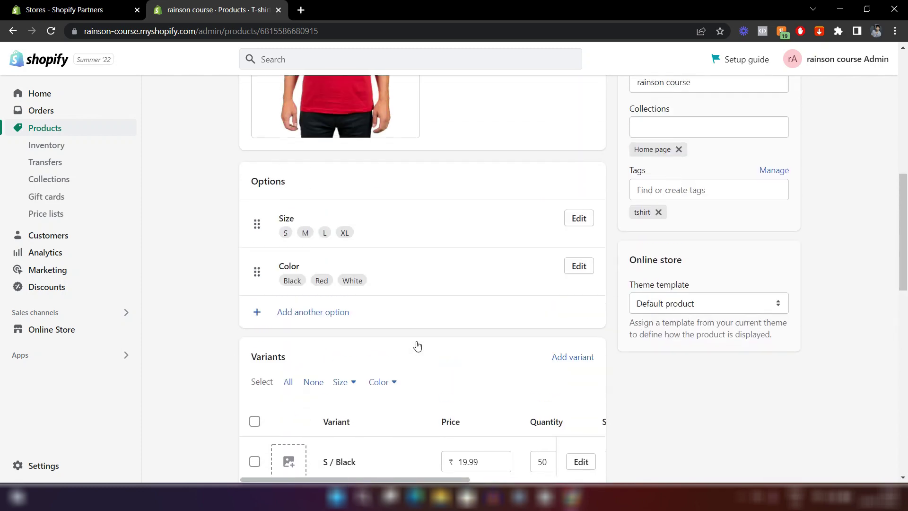
scroll(416, 345, "up", 4)
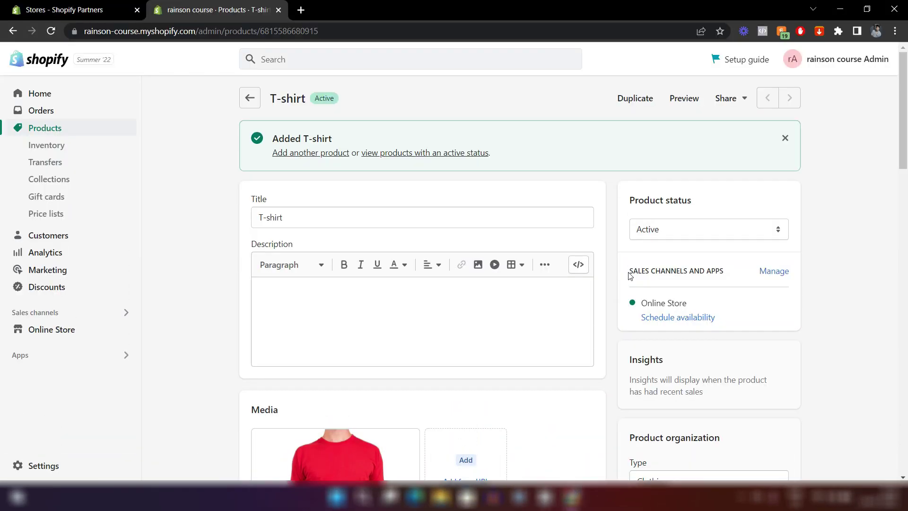
scroll(630, 275, "down", 15)
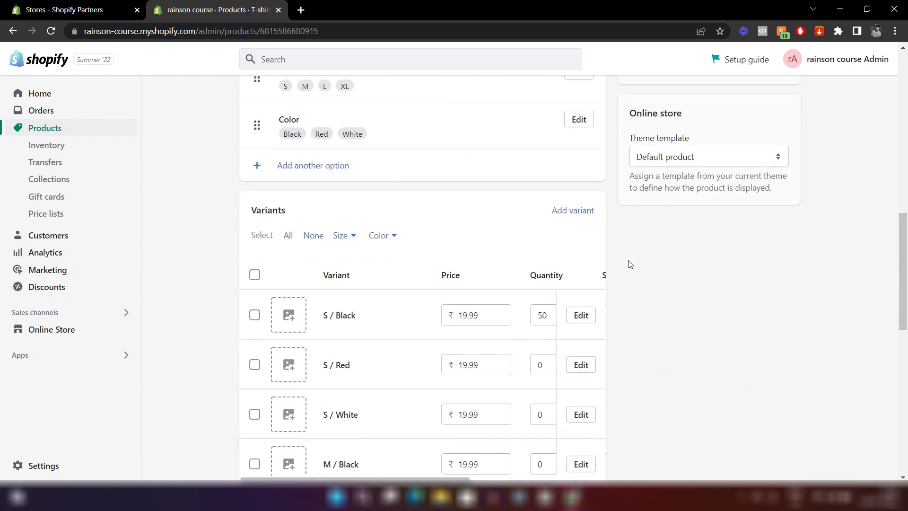
scroll(630, 261, "down", 7)
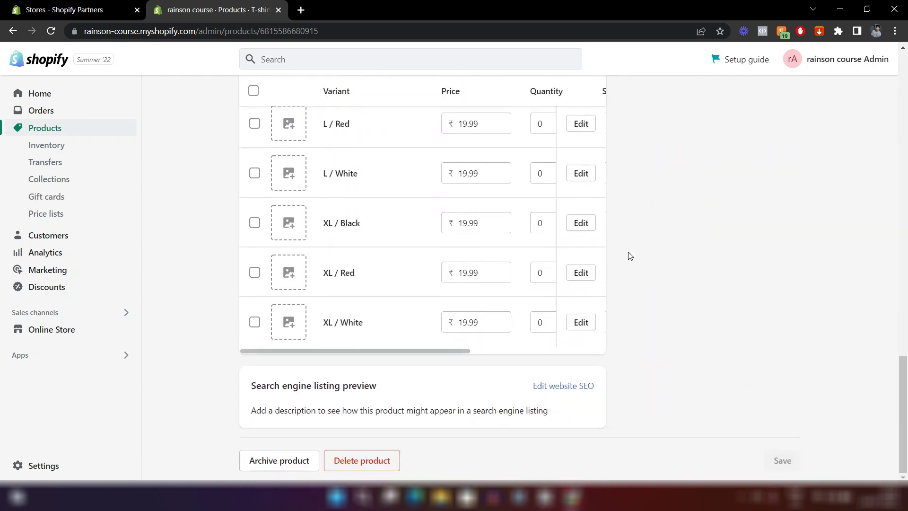
scroll(631, 256, "up", 12)
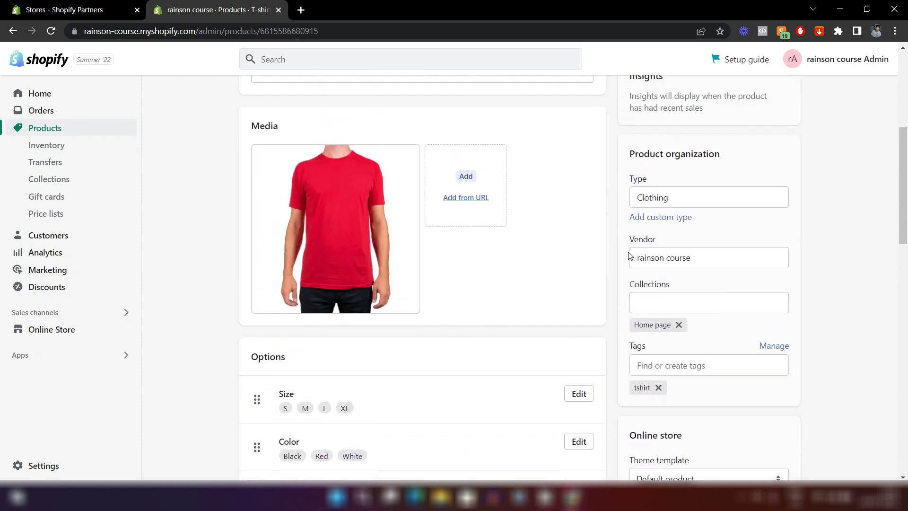
scroll(630, 256, "up", 6)
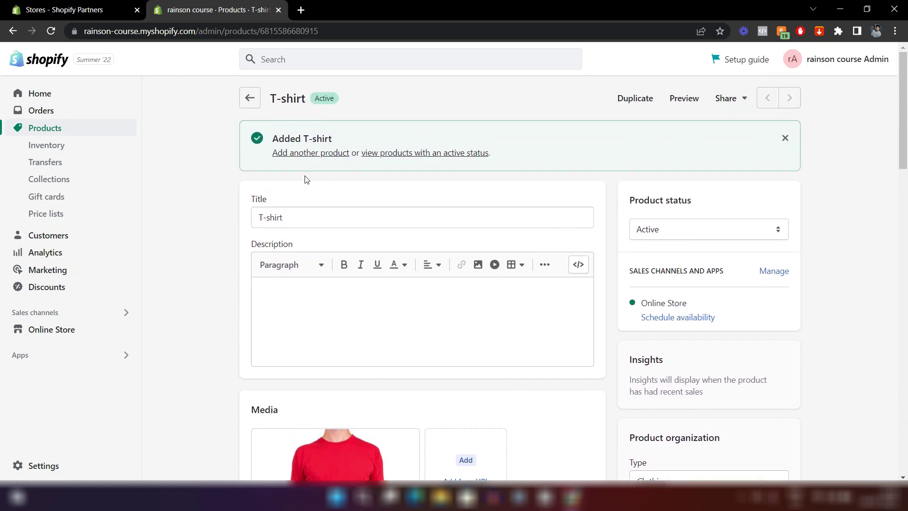
Go to Products > Collections and start a new collection with Create collection.
left_click(82, 184)
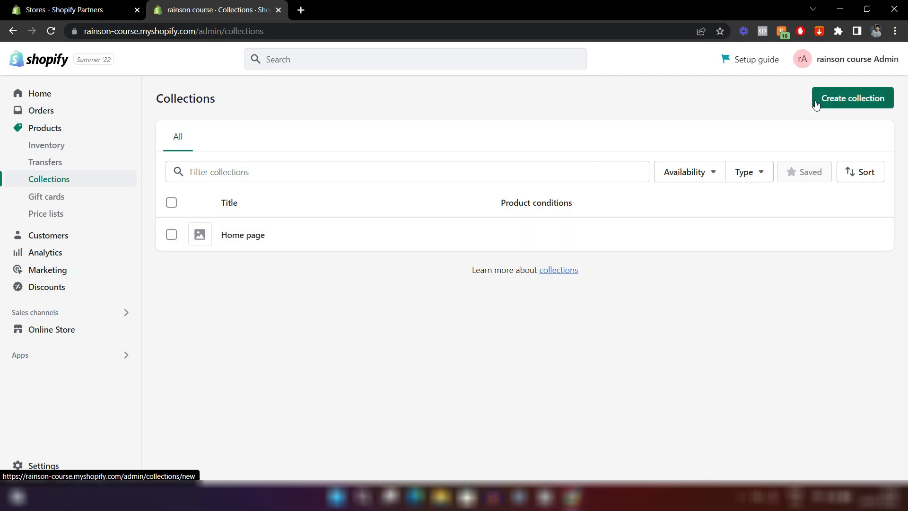
left_click(872, 103)
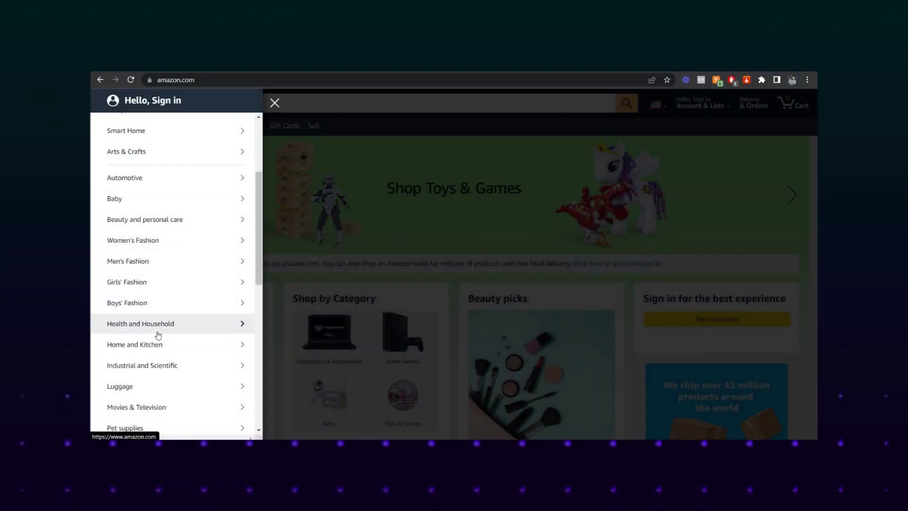
scroll(158, 335, "down", 2)
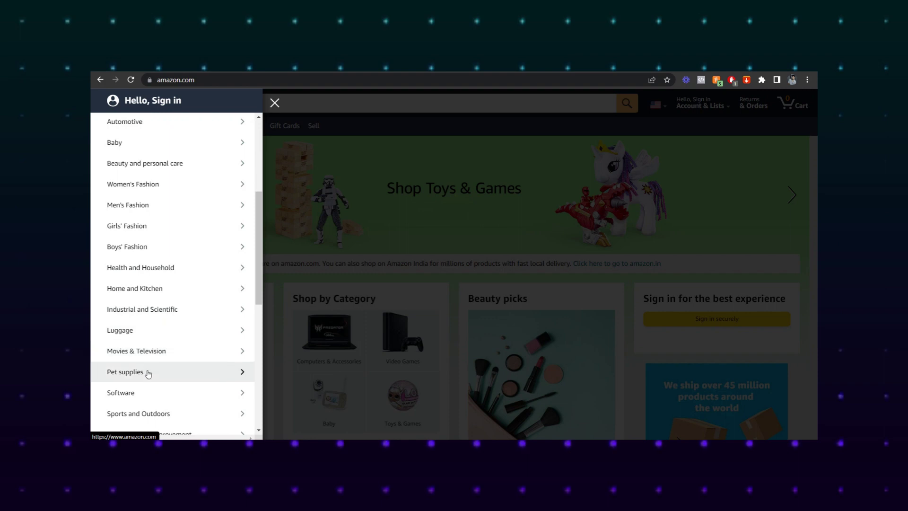
scroll(148, 413, "down", 1)
scroll(147, 415, "down", 2)
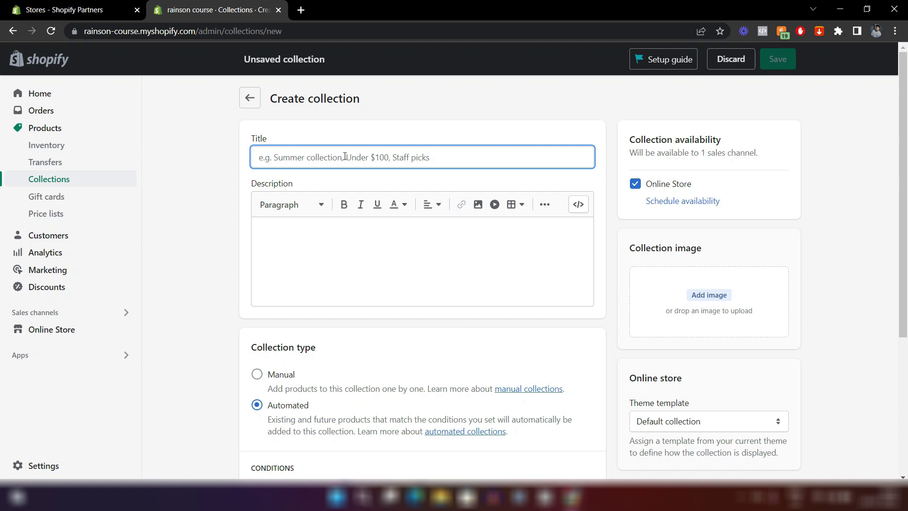
Title the collection 'Men Shirt' and switch its type from Automated to Manual.
type("Men")
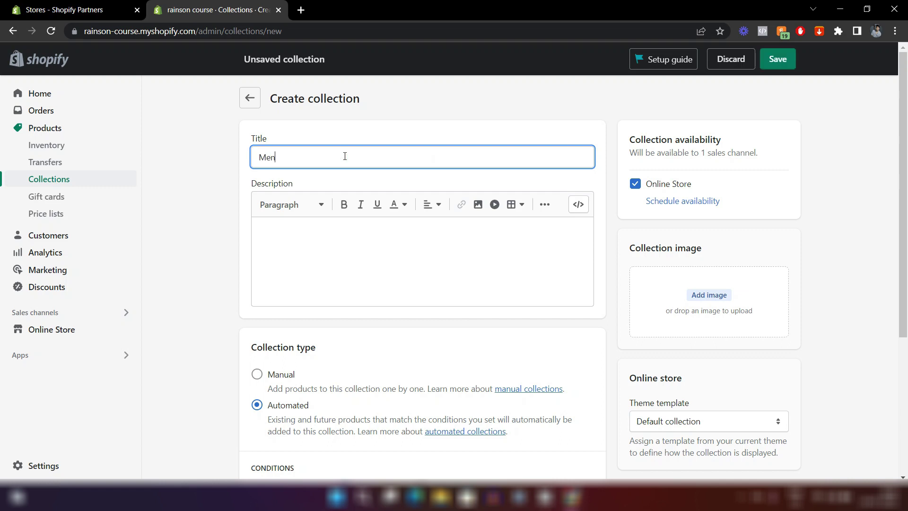
type(" Shirt")
left_click(366, 248)
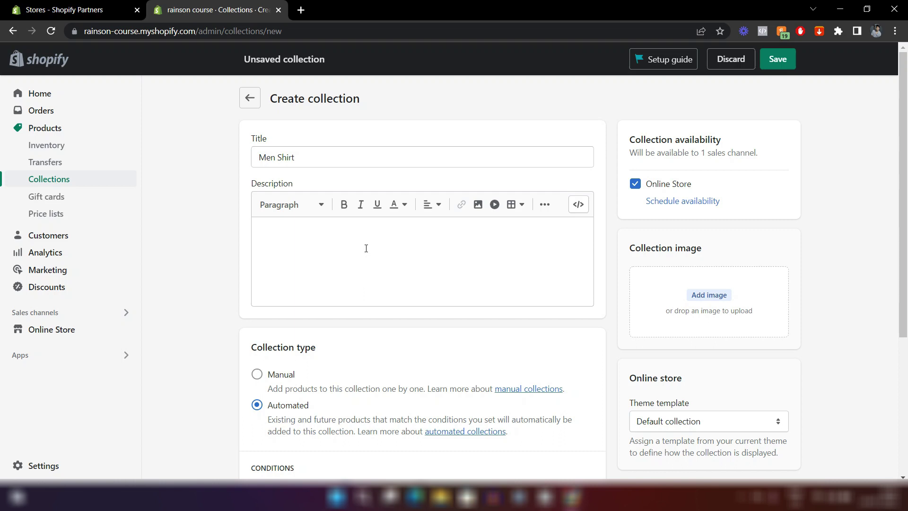
left_click(297, 245)
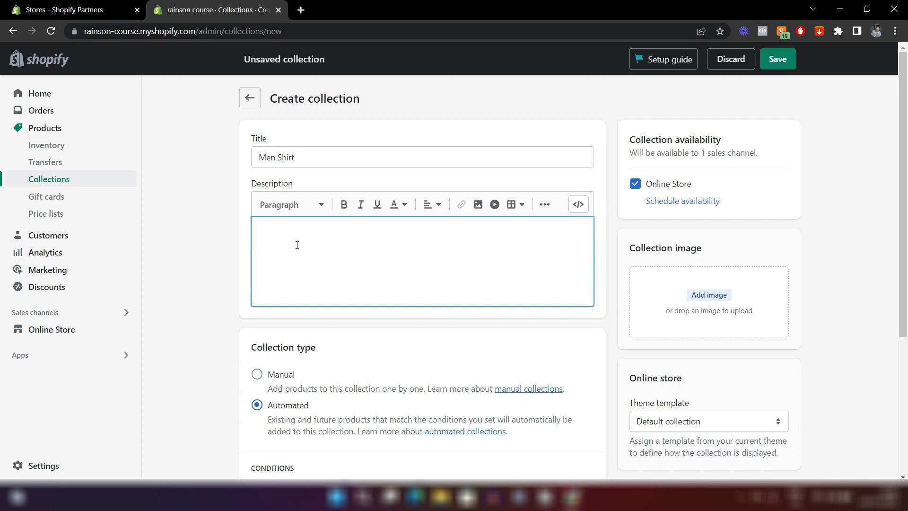
scroll(378, 256, "down", 3)
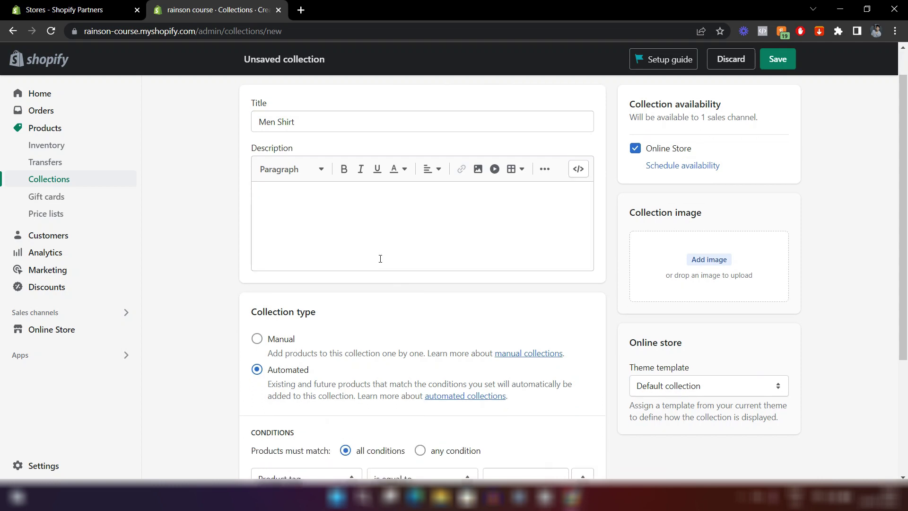
scroll(358, 254, "down", 2)
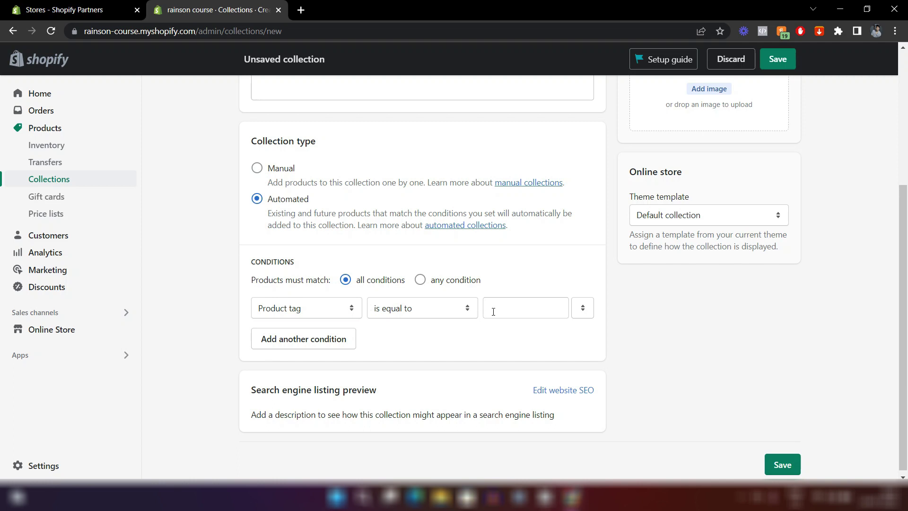
left_click(528, 311)
left_click(467, 344)
left_click(257, 169)
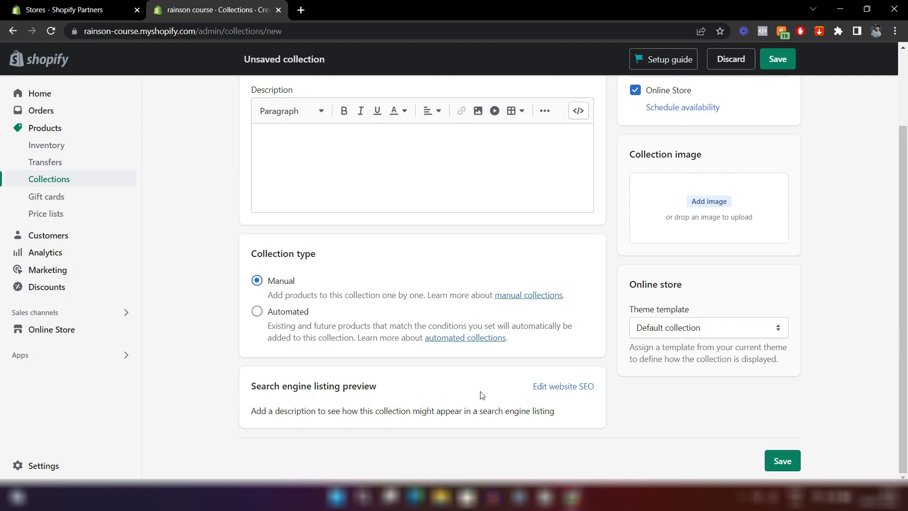
Expand the collection's SEO fields, showing page title Men Shirt and handle men-shirt.
left_click(555, 389)
scroll(557, 390, "down", 5)
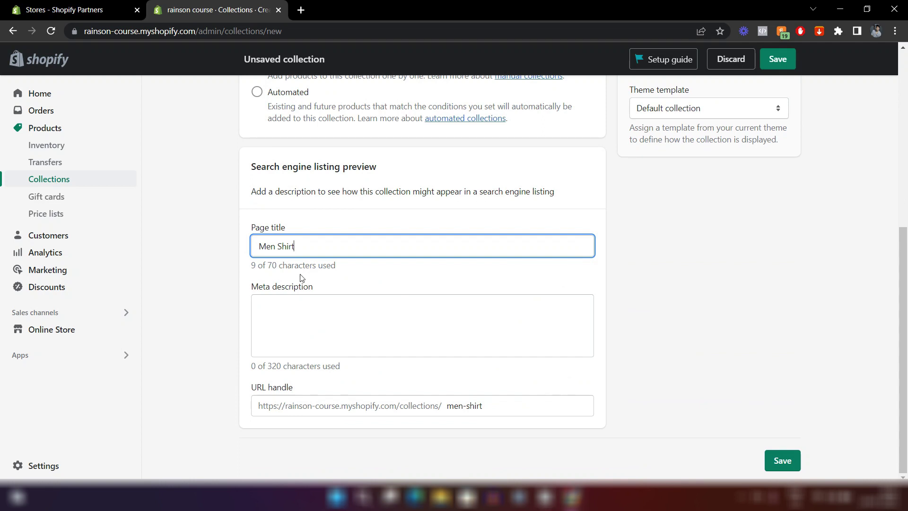
left_click(342, 354)
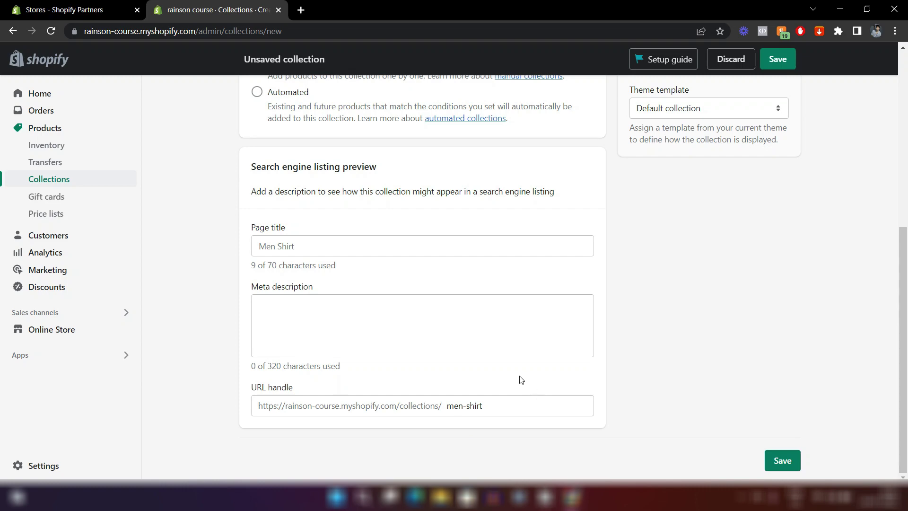
scroll(520, 378, "up", 7)
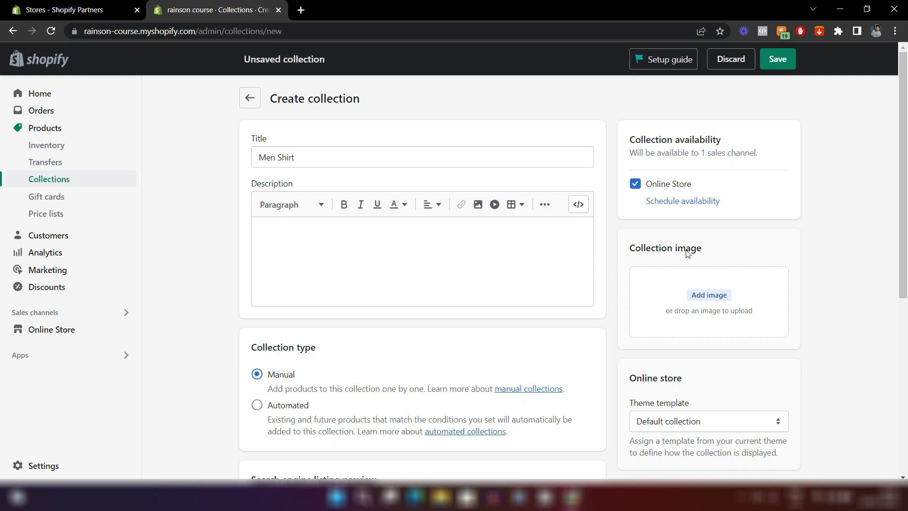
scroll(687, 253, "down", 2)
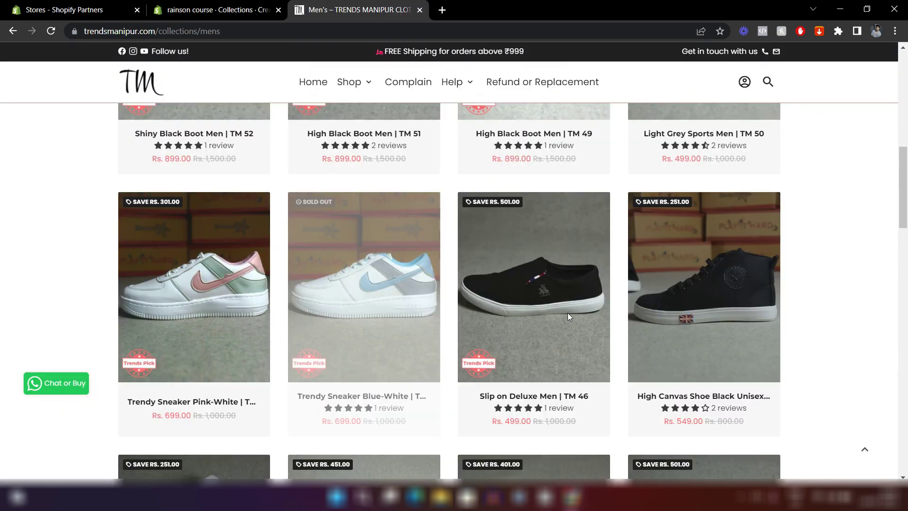
Scroll through the live Men's collection page, then return to the admin tab.
scroll(567, 313, "down", 3)
scroll(858, 244, "up", 12)
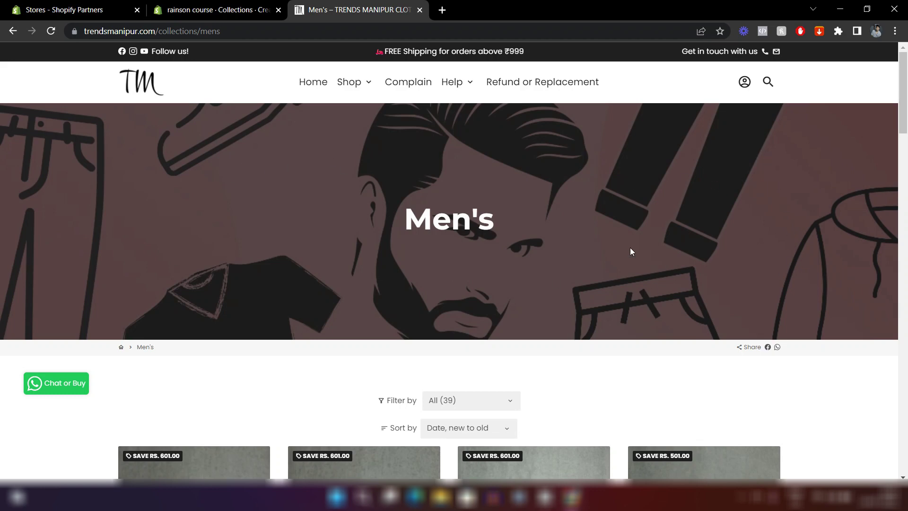
left_click(215, 10)
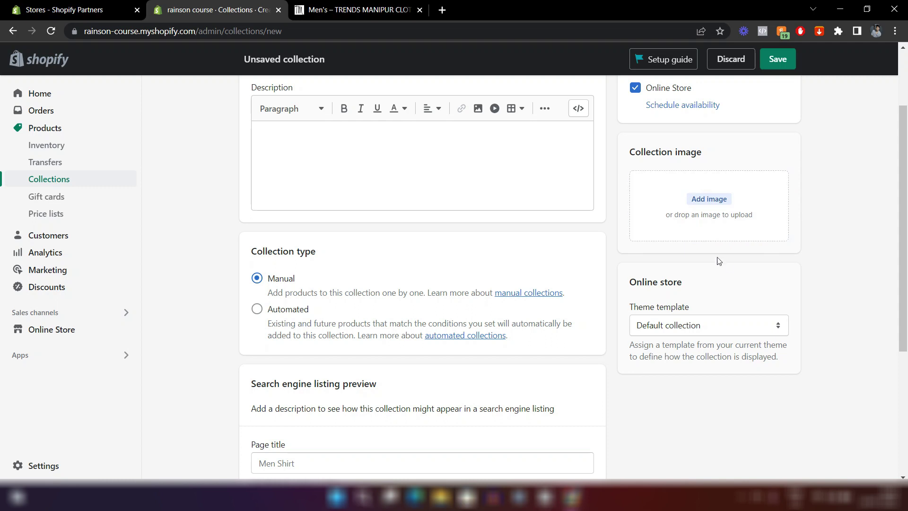
Keep the Default collection template and save the Men Shirt collection.
scroll(726, 189, "down", 3)
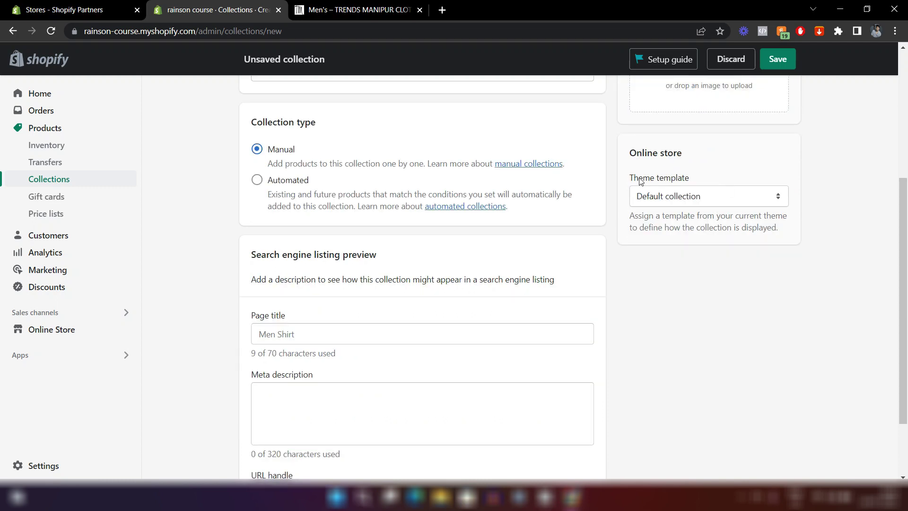
left_click(669, 200)
left_click(668, 198)
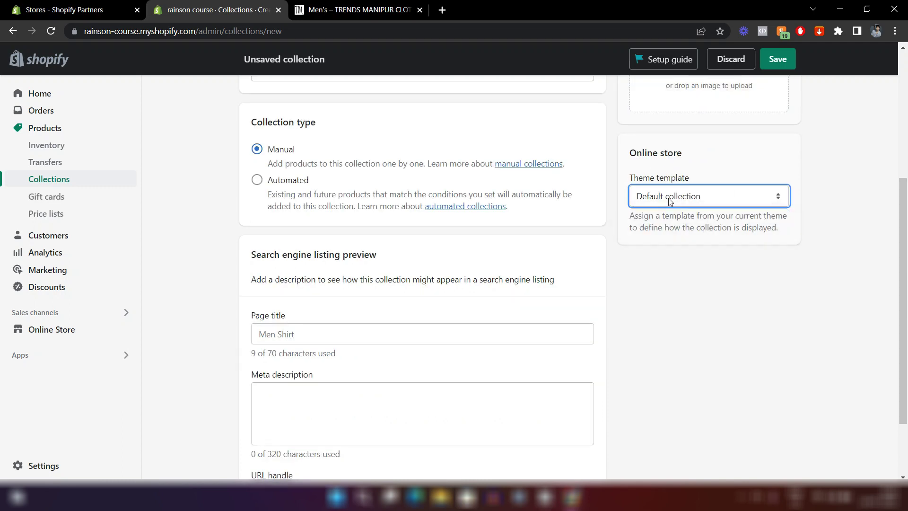
left_click(777, 61)
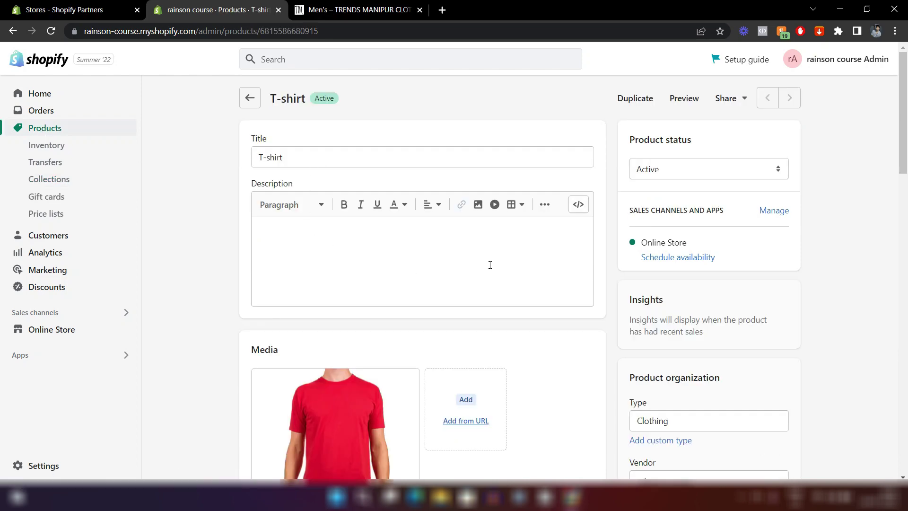
Move the T-shirt from the Home page collection into Men Shirt and save the product.
scroll(674, 256, "down", 6)
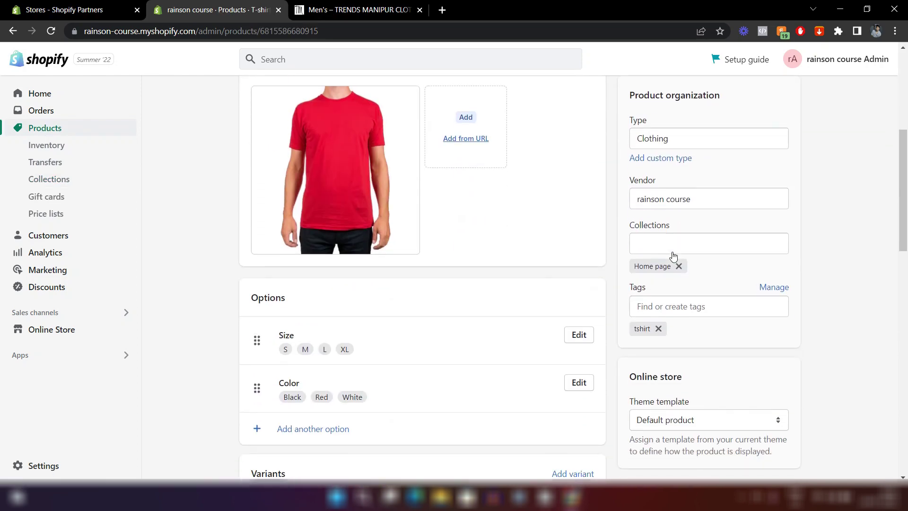
left_click(651, 244)
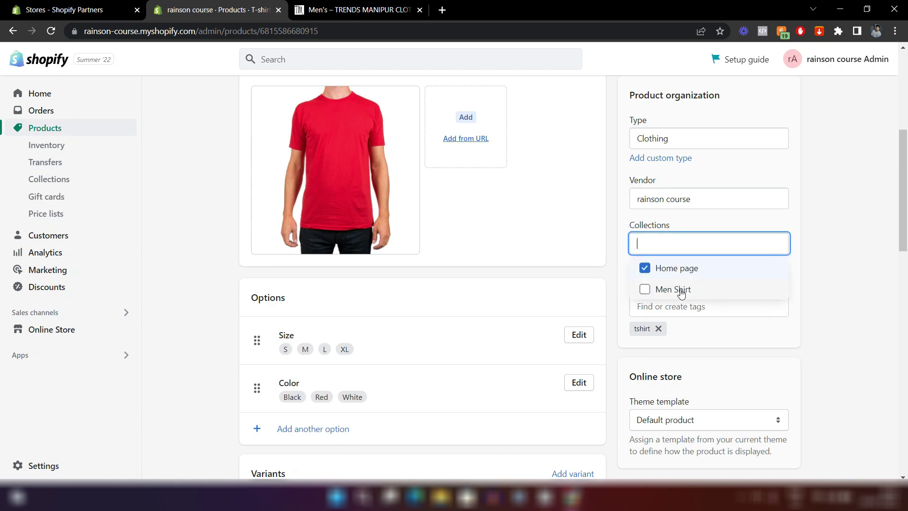
left_click(645, 290)
left_click(848, 198)
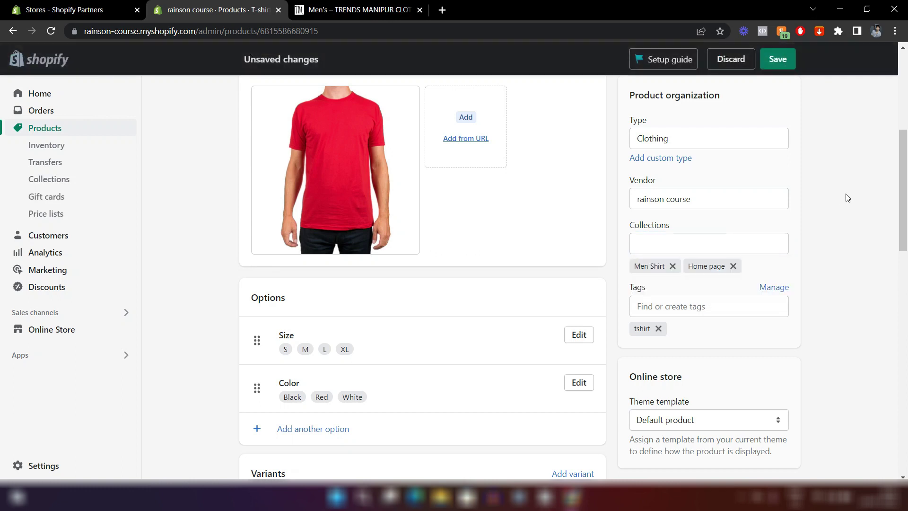
left_click(732, 266)
left_click(771, 64)
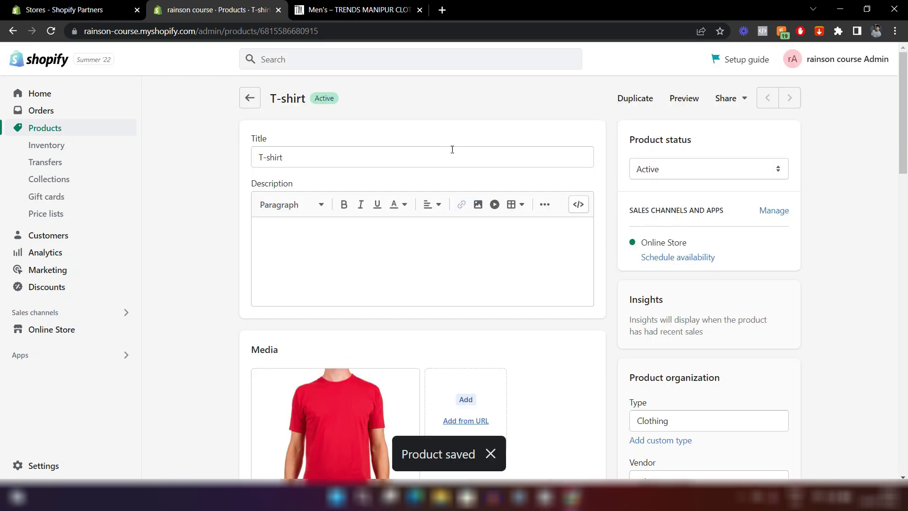
scroll(432, 175, "down", 1)
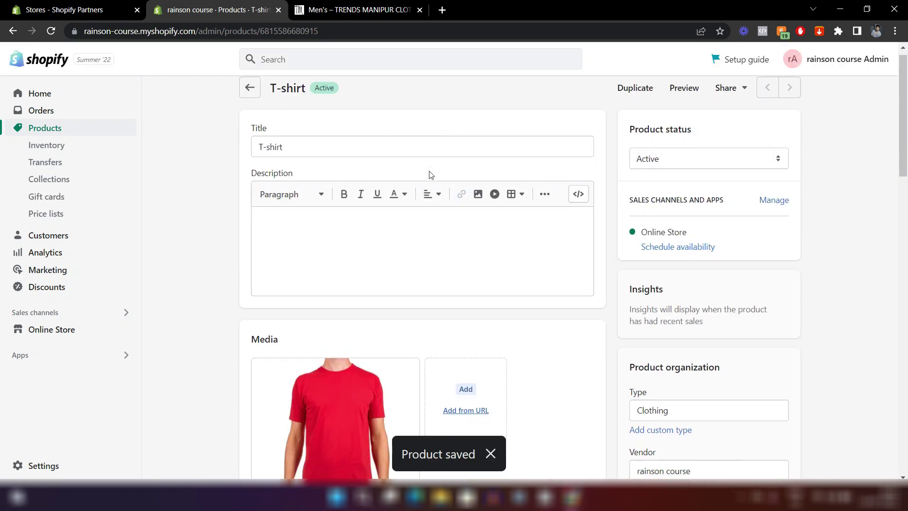
scroll(429, 175, "down", 6)
scroll(429, 174, "up", 6)
scroll(428, 175, "down", 2)
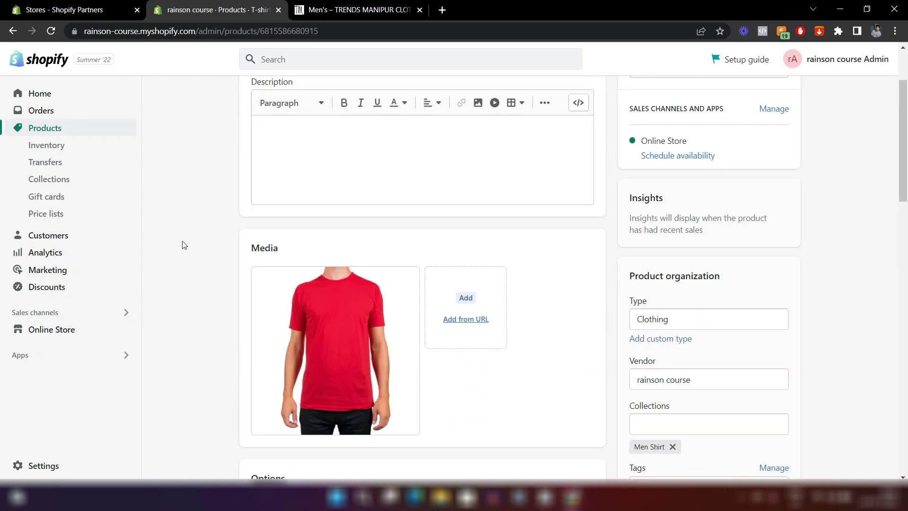
scroll(184, 244, "up", 3)
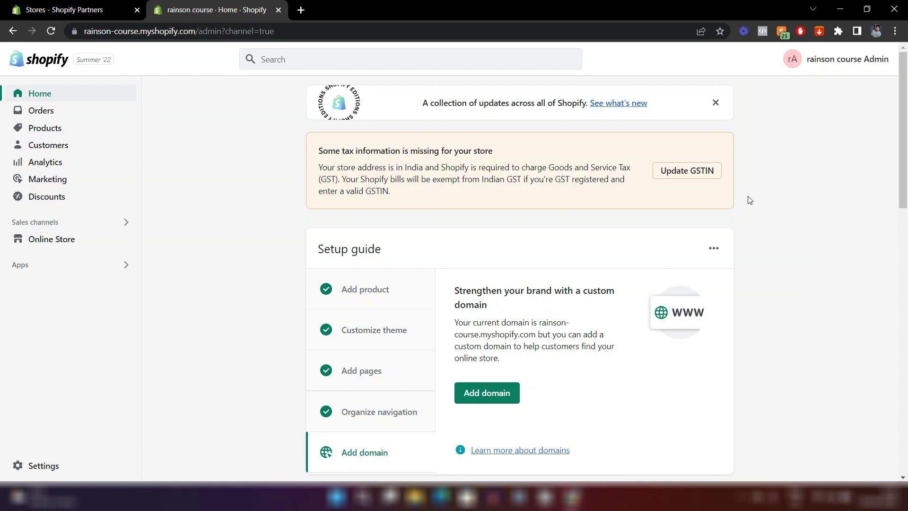
Open Online Store to show the current Debutify theme on the Themes page.
left_click(44, 241)
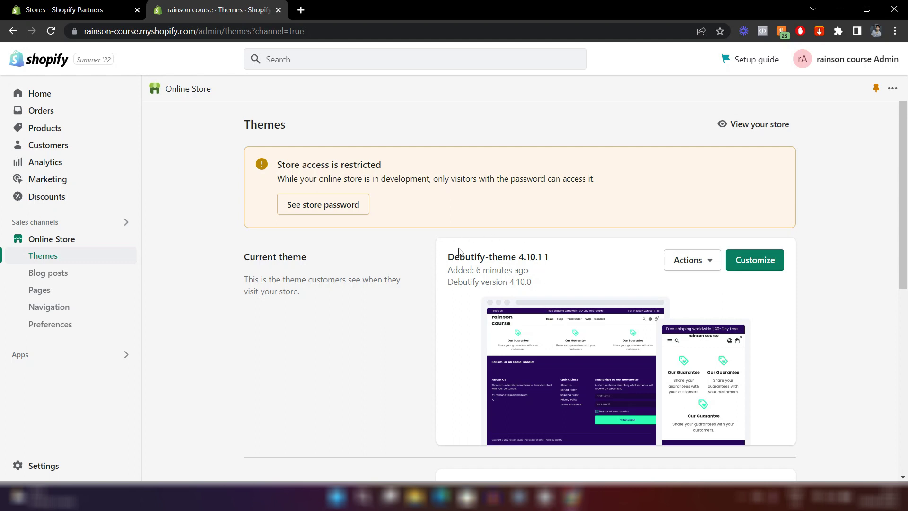
scroll(567, 291, "down", 2)
scroll(567, 292, "up", 2)
left_click(743, 269)
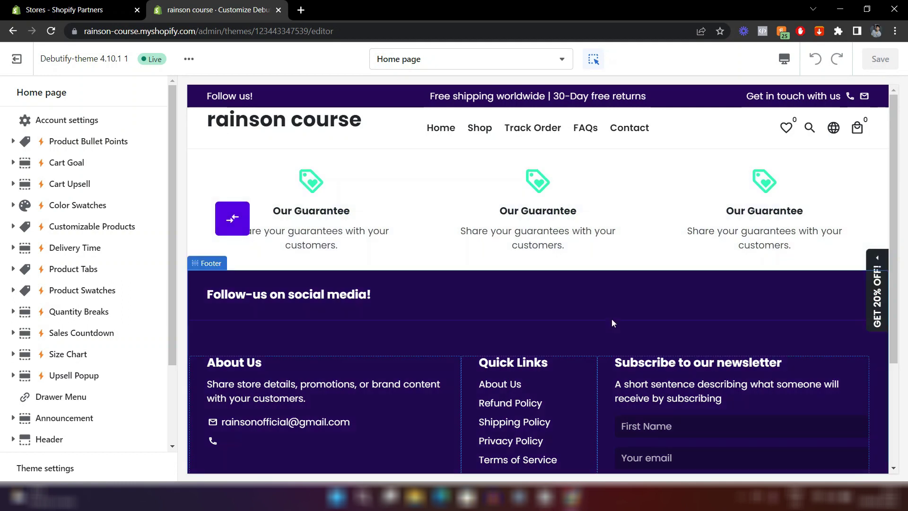
scroll(73, 300, "down", 3)
scroll(72, 303, "up", 3)
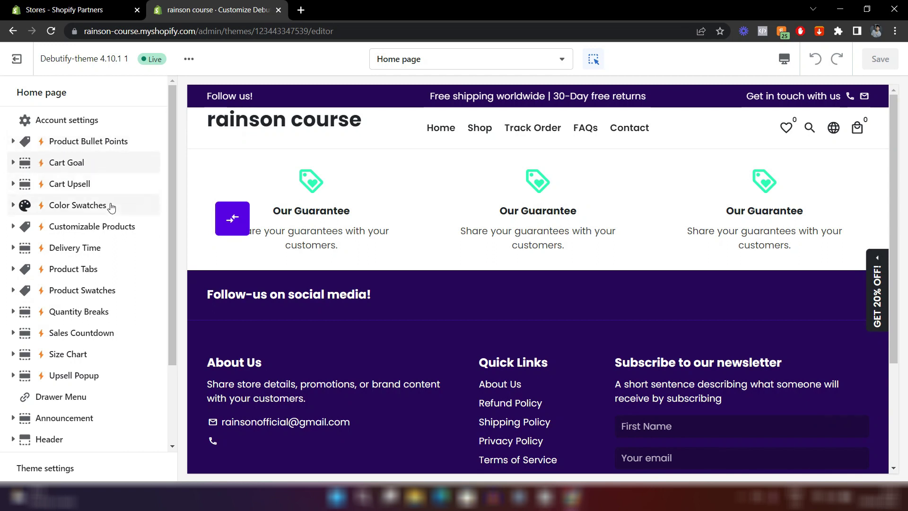
scroll(112, 207, "down", 2)
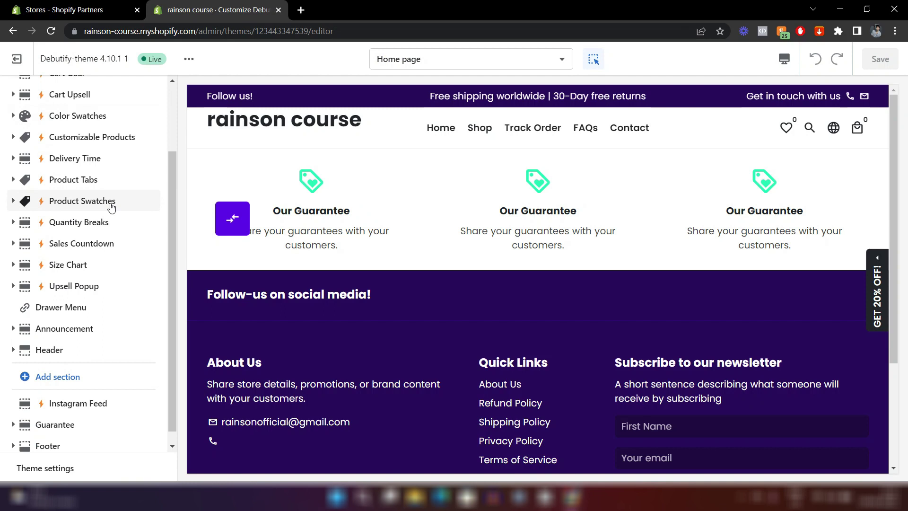
scroll(112, 207, "up", 2)
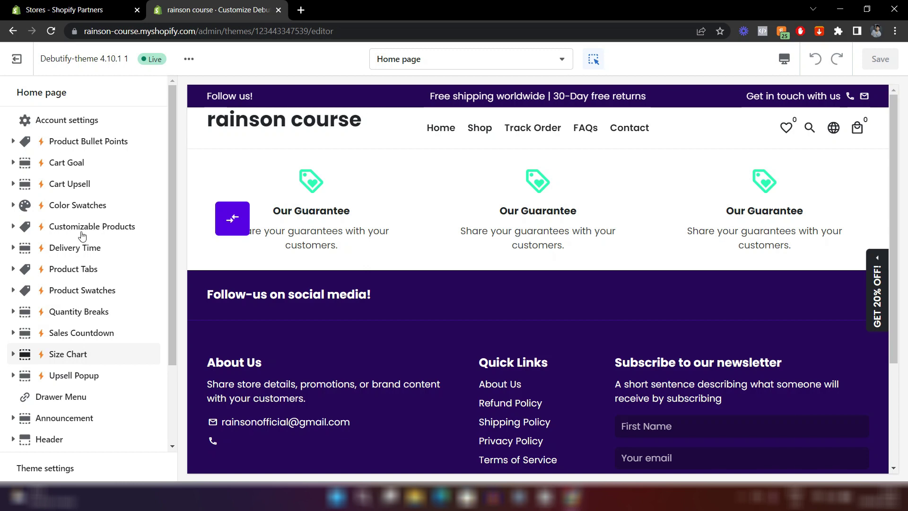
scroll(109, 298, "down", 3)
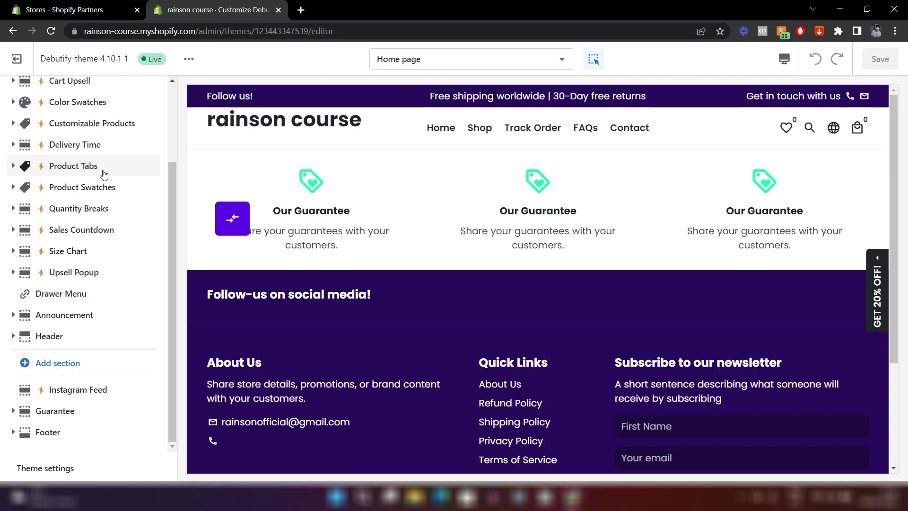
scroll(71, 205, "up", 2)
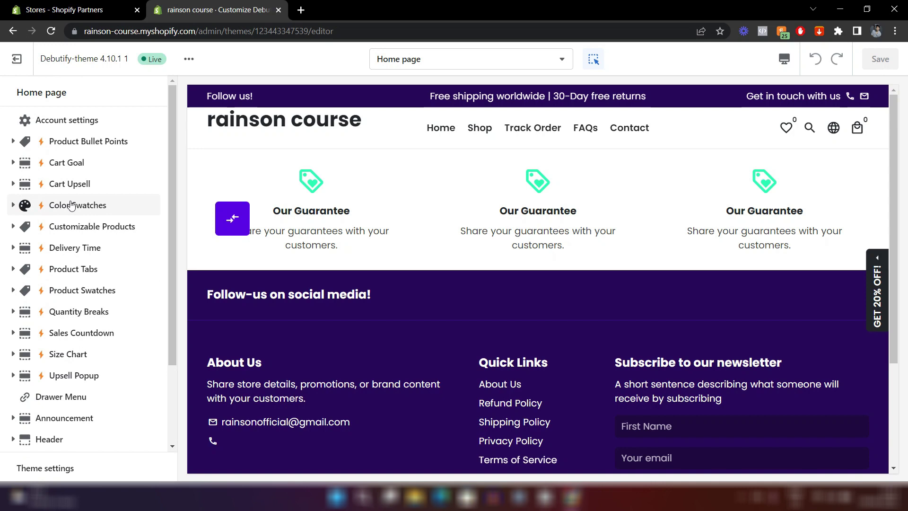
scroll(71, 206, "down", 2)
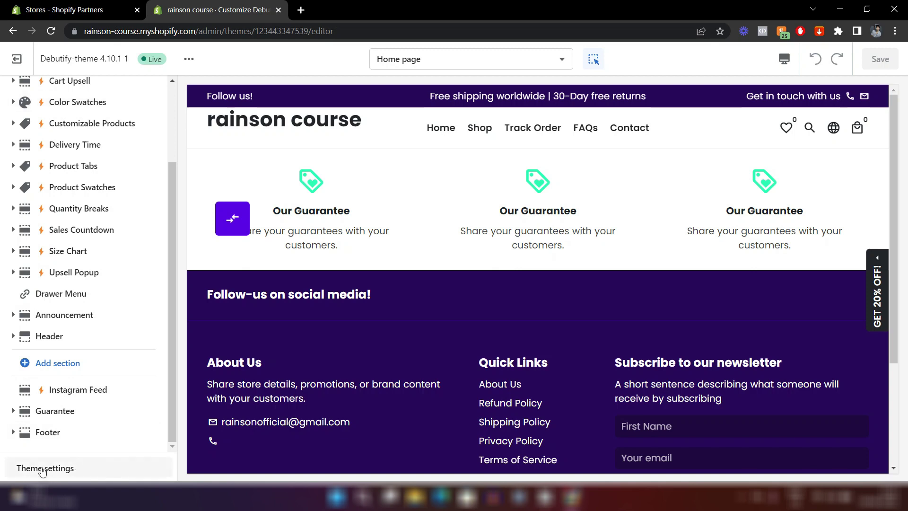
Expand the Debutify Add-ons list in the theme settings.
left_click(73, 468)
scroll(76, 265, "down", 3)
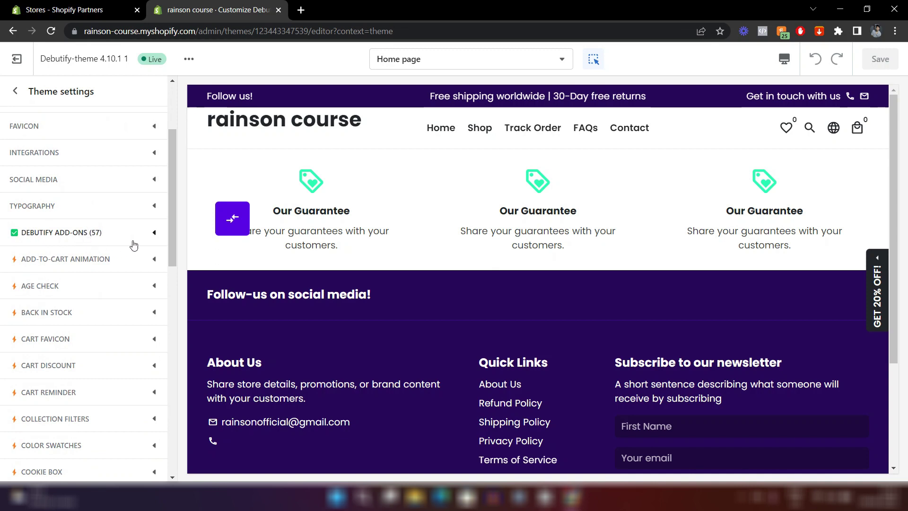
left_click(133, 239)
scroll(133, 244, "down", 4)
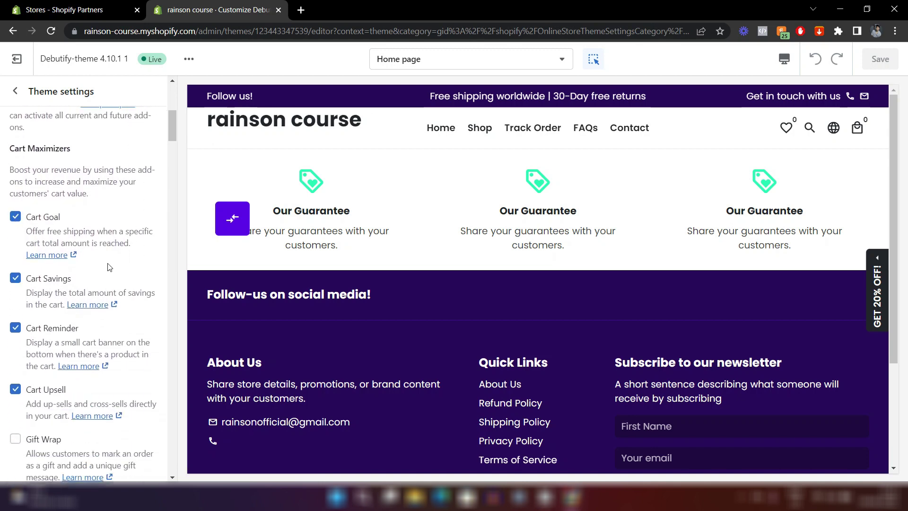
Turn off Cart Goal, Cart Reminder, Cart Upsell, Quantity Breaks, Upsell Bundles and Upsell Pop-Up, then save.
left_click(15, 217)
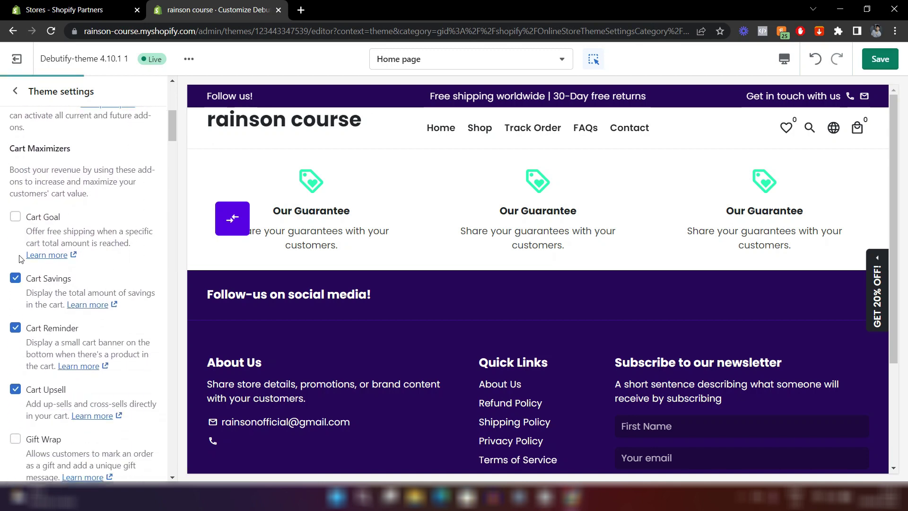
scroll(17, 279, "down", 2)
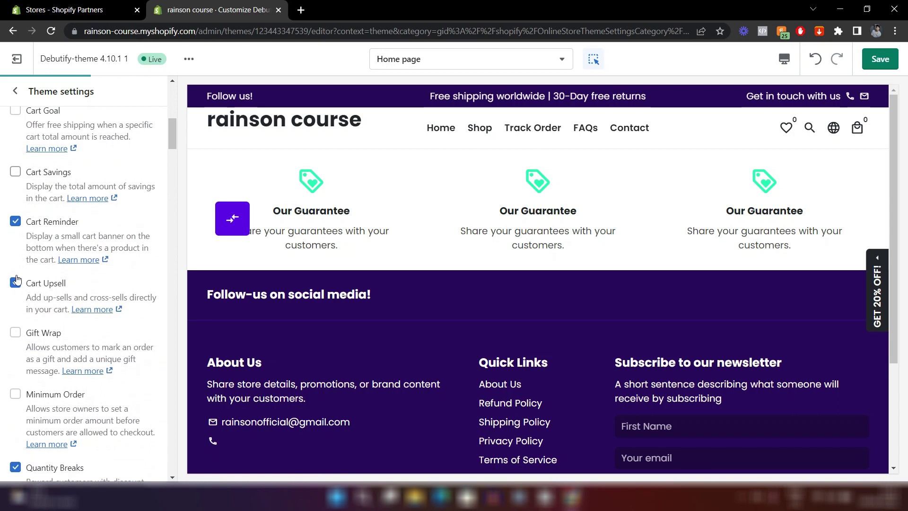
left_click(17, 223)
left_click(16, 284)
scroll(16, 276, "down", 4)
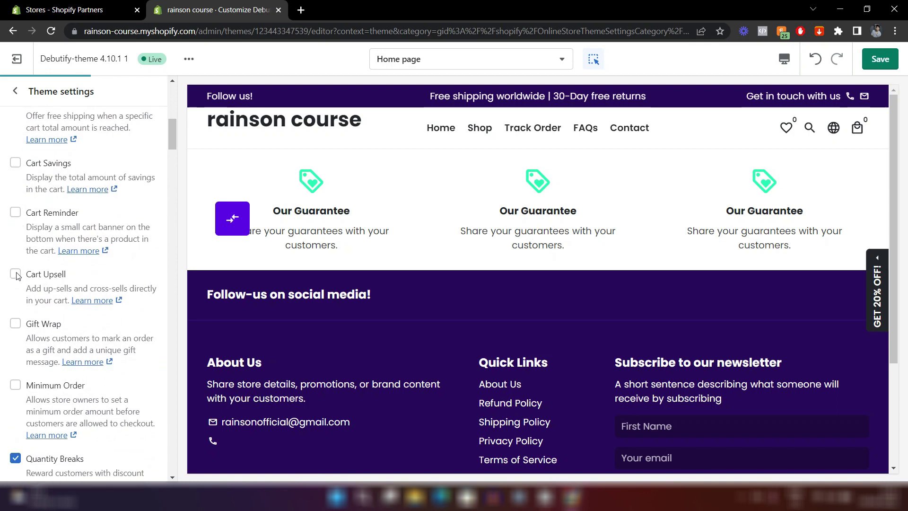
left_click(16, 268)
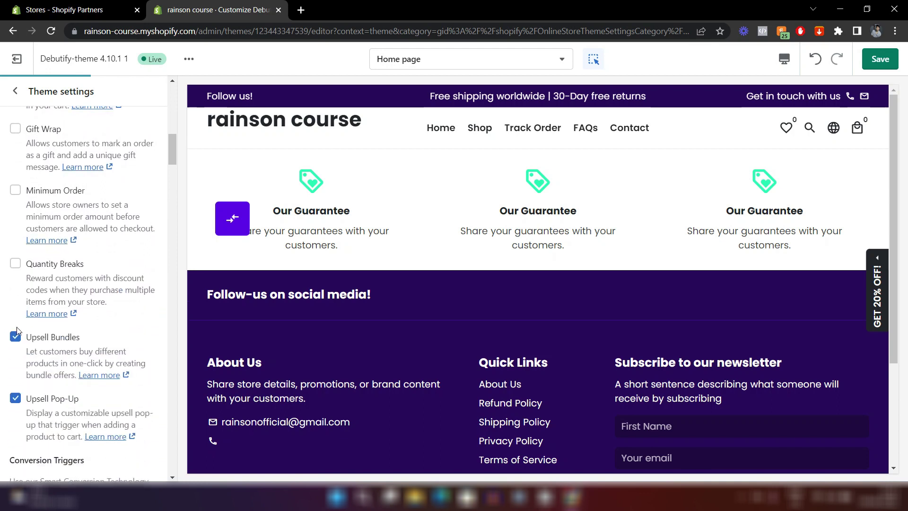
left_click(17, 338)
left_click(16, 398)
scroll(16, 399, "down", 15)
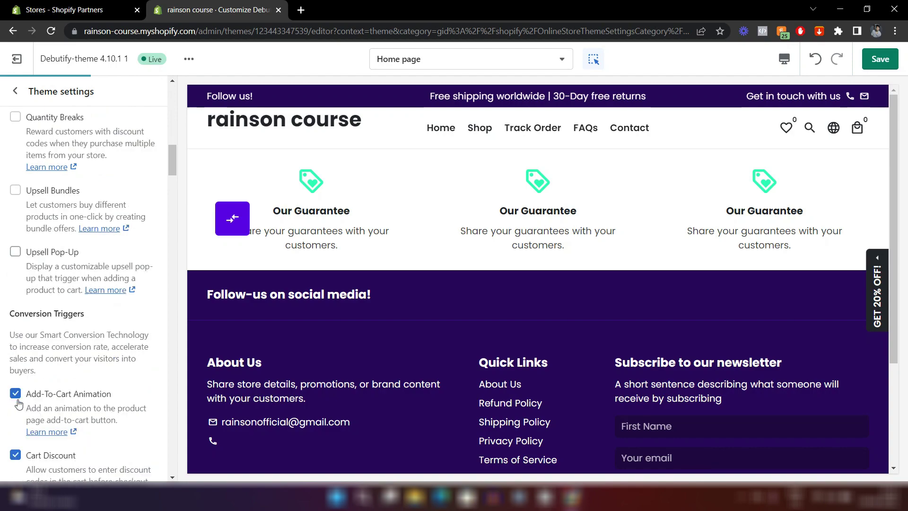
scroll(14, 257, "down", 20)
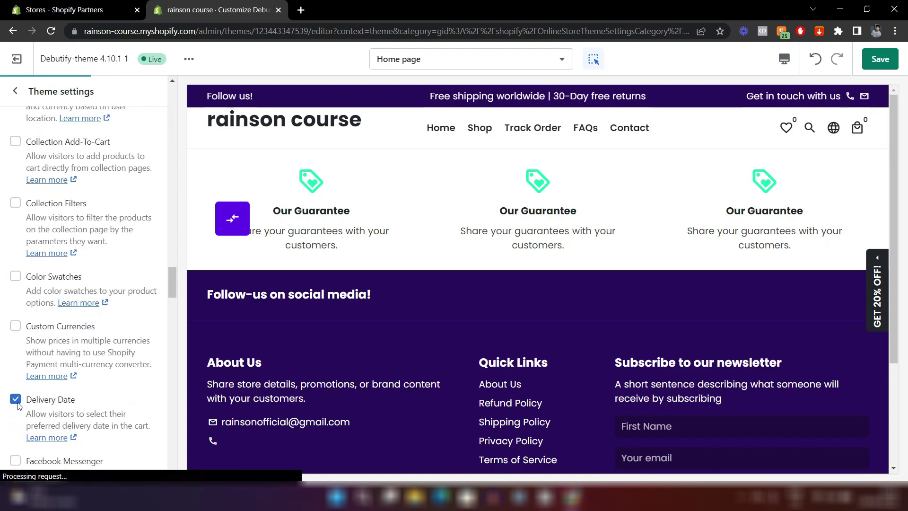
scroll(73, 272, "down", 8)
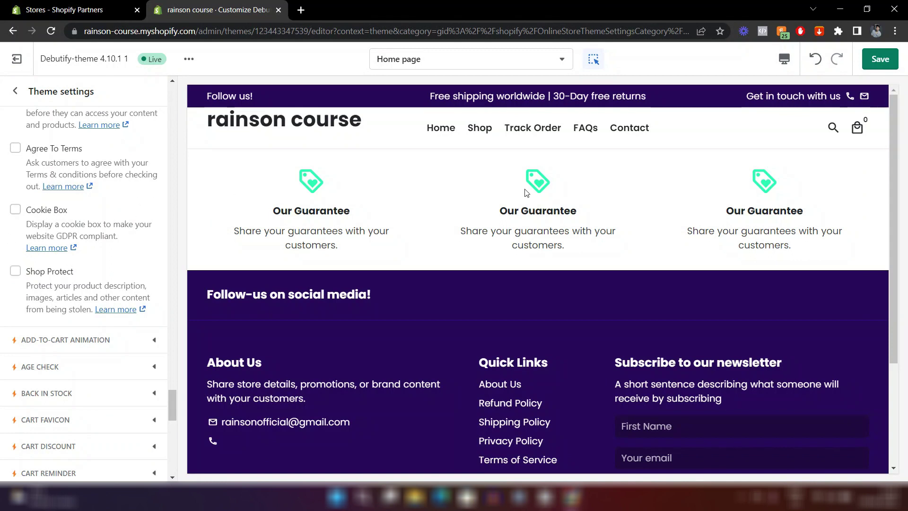
left_click(878, 62)
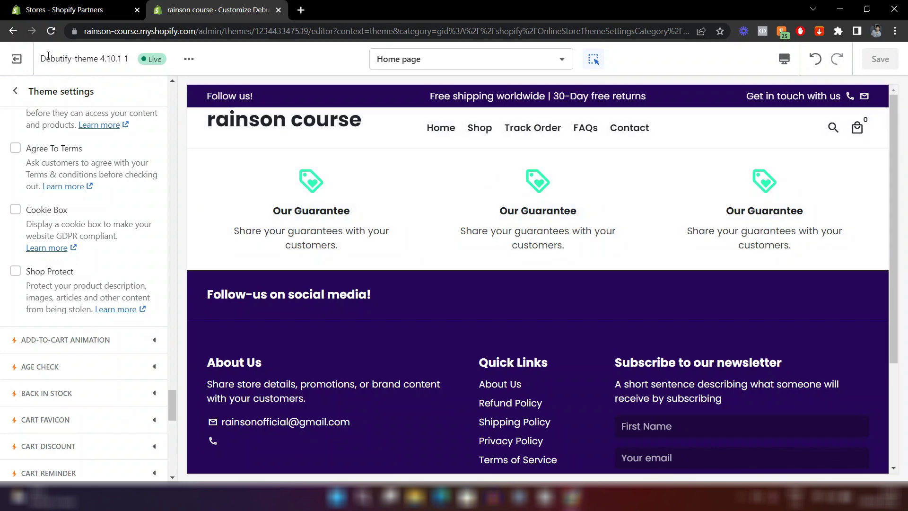
Return to the Home page section list and preview the store at mobile width.
left_click(15, 90)
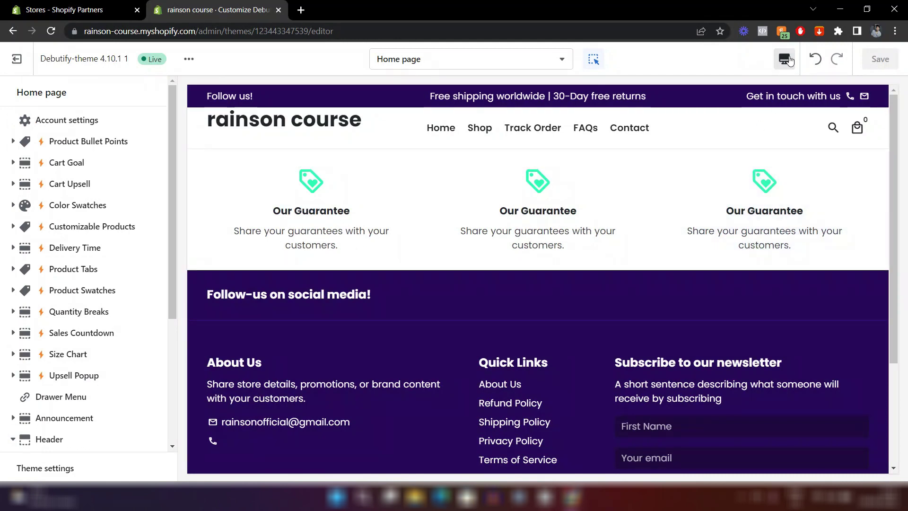
left_click(789, 60)
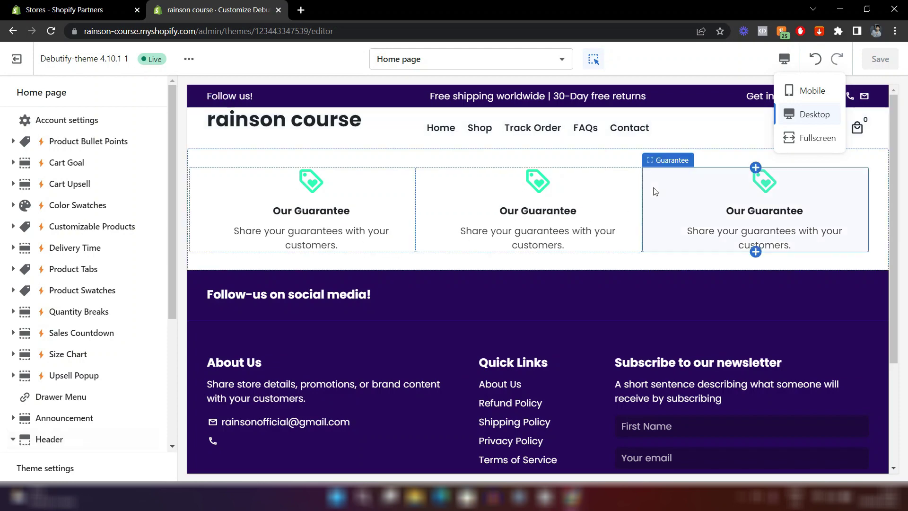
left_click(829, 96)
scroll(566, 214, "down", 6)
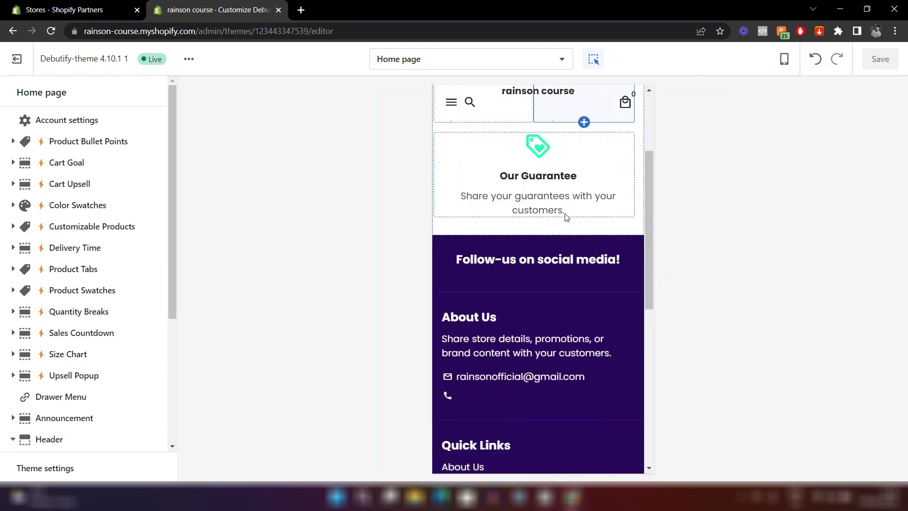
scroll(565, 209, "down", 2)
scroll(564, 209, "up", 12)
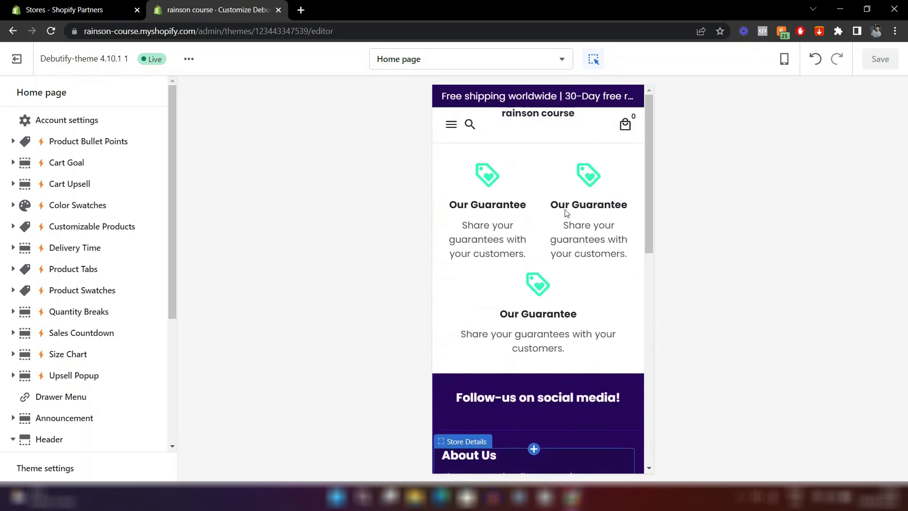
Preview the store fullscreen, then switch the preview back to desktop.
left_click(784, 59)
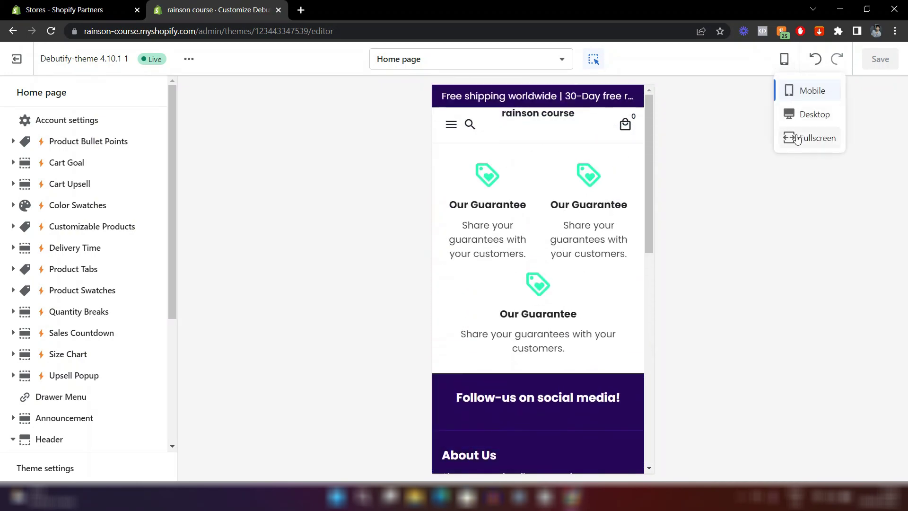
left_click(798, 138)
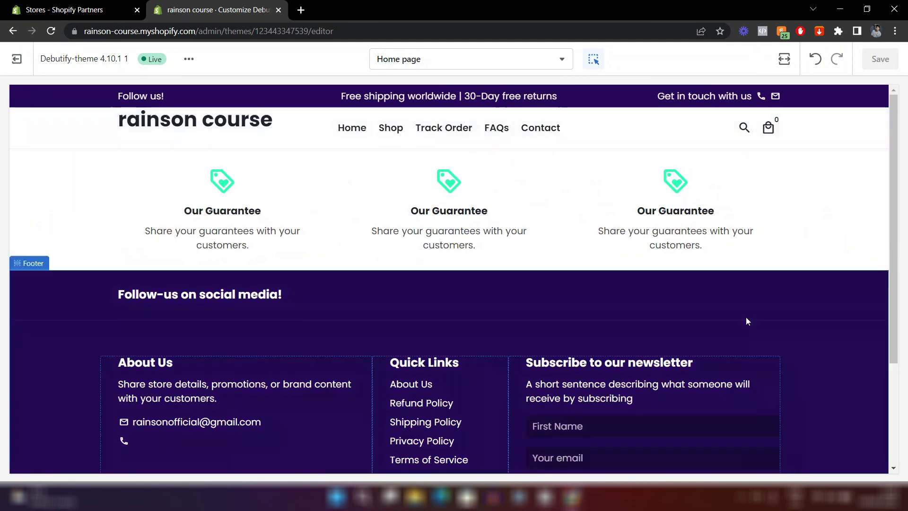
scroll(746, 318, "down", 3)
scroll(745, 318, "up", 3)
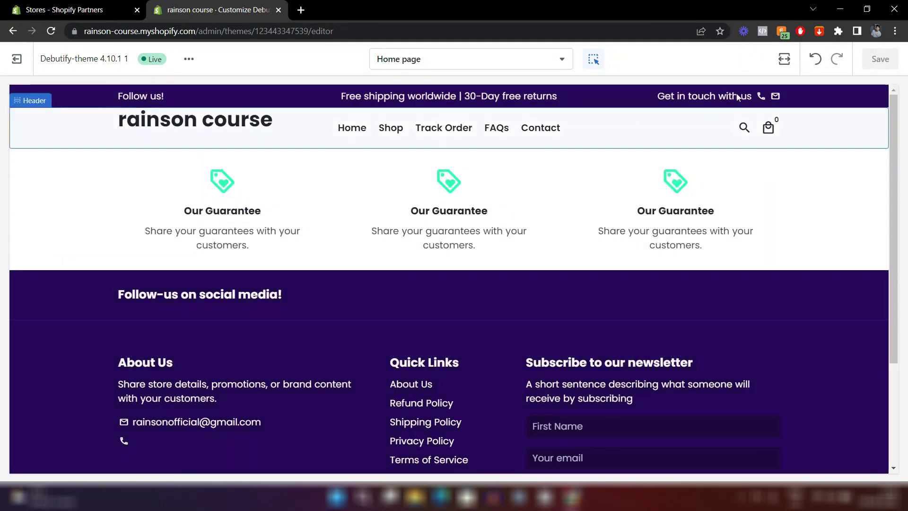
left_click(784, 58)
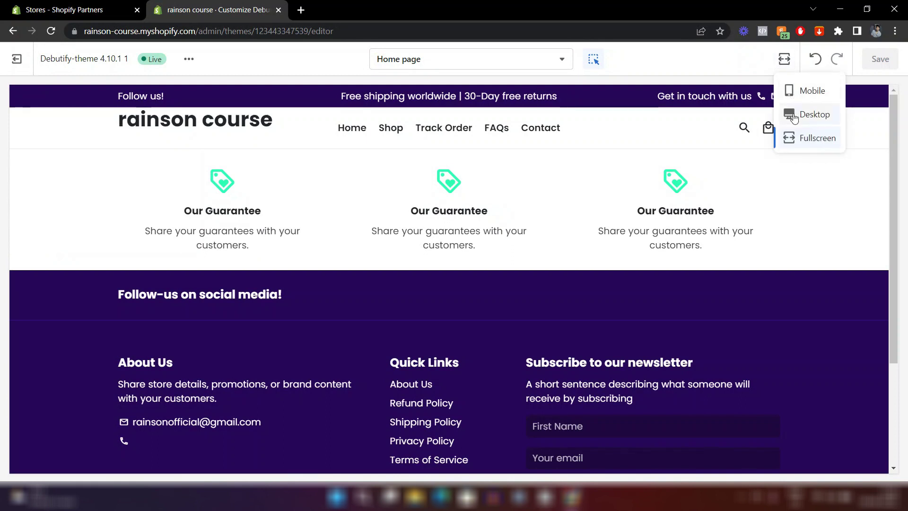
left_click(794, 118)
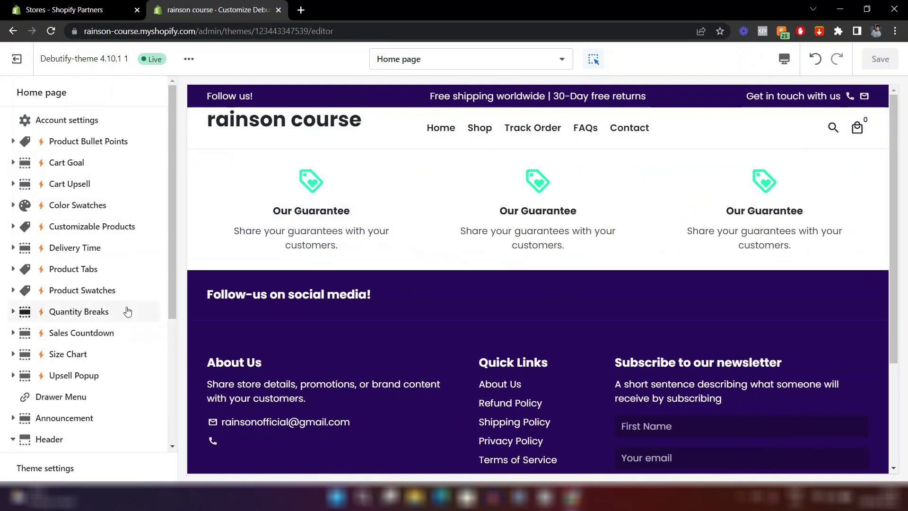
Open the Announcement section settings showing 'Follow us!' and 'Get in touch with us'.
scroll(127, 312, "down", 5)
scroll(128, 311, "up", 1)
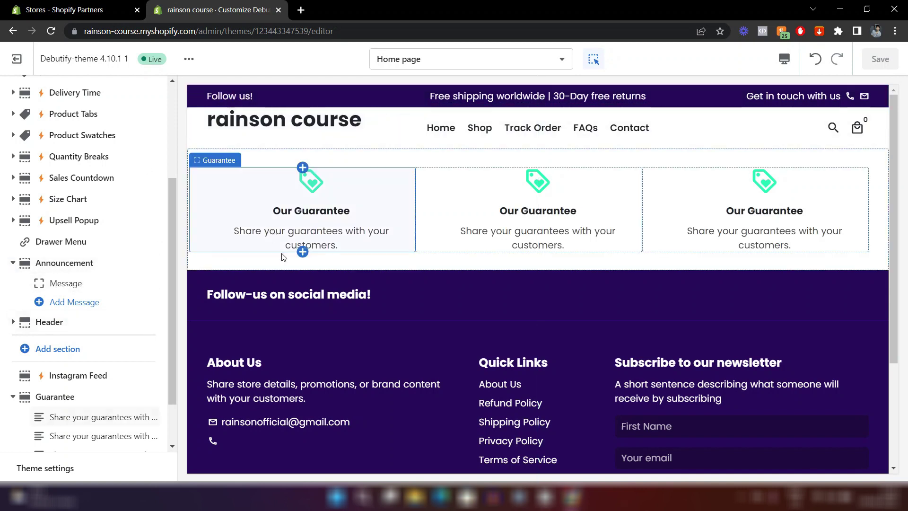
scroll(78, 312, "down", 1)
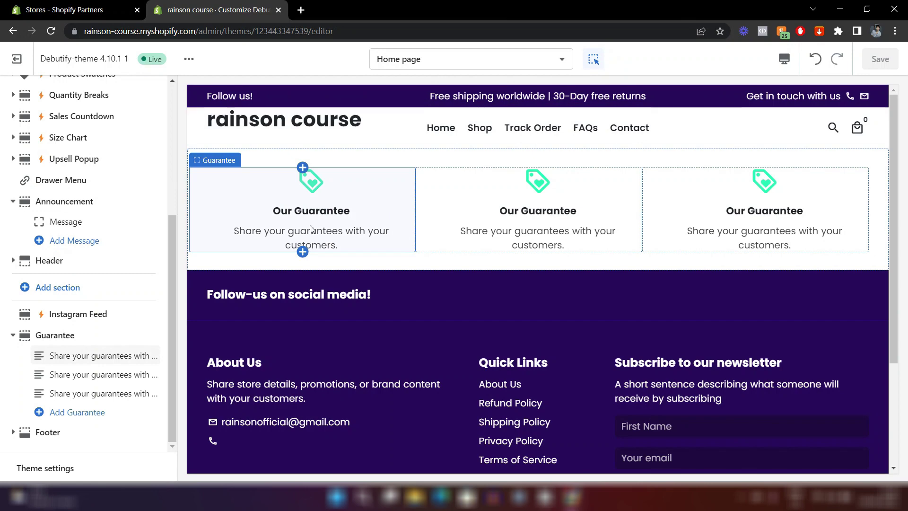
scroll(69, 151, "up", 2)
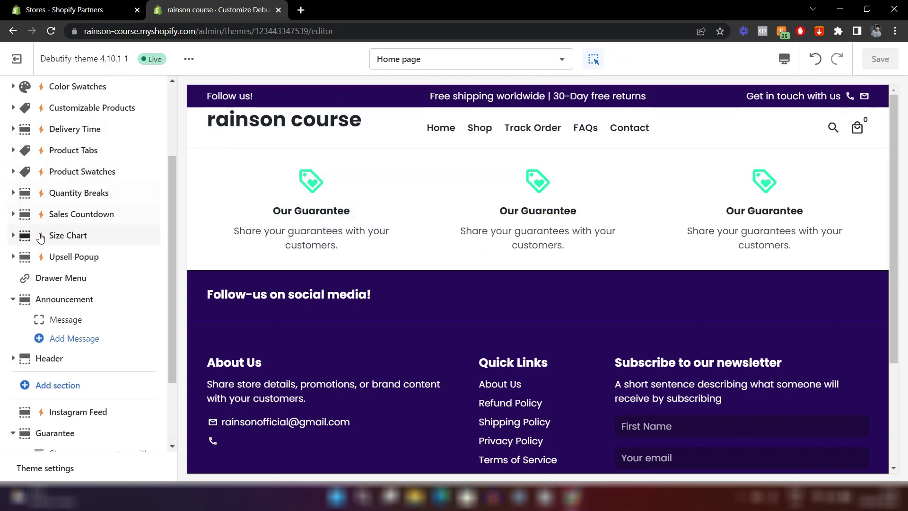
scroll(41, 279, "down", 2)
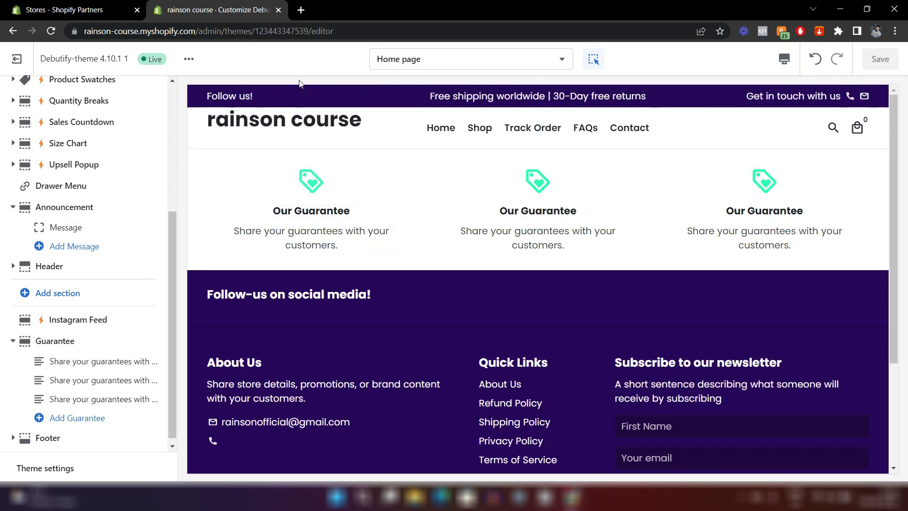
left_click(62, 212)
scroll(97, 280, "down", 1)
scroll(97, 280, "up", 1)
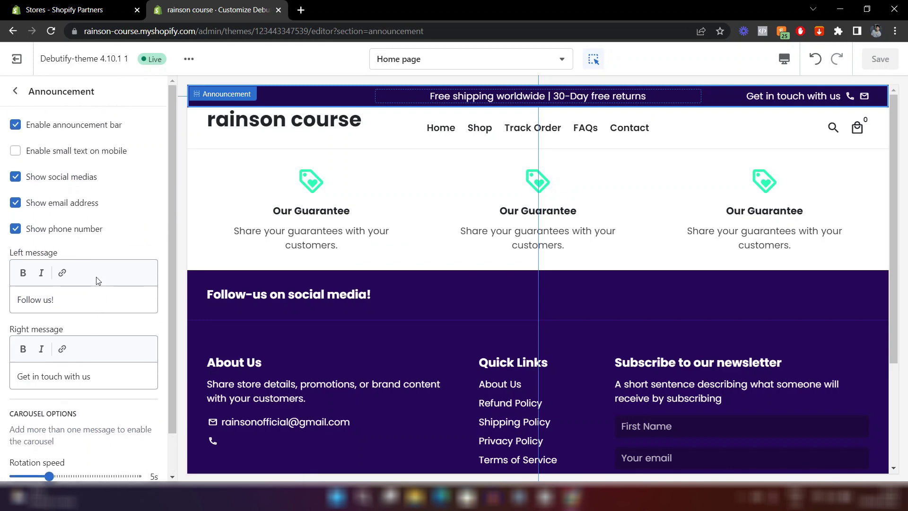
left_click(15, 90)
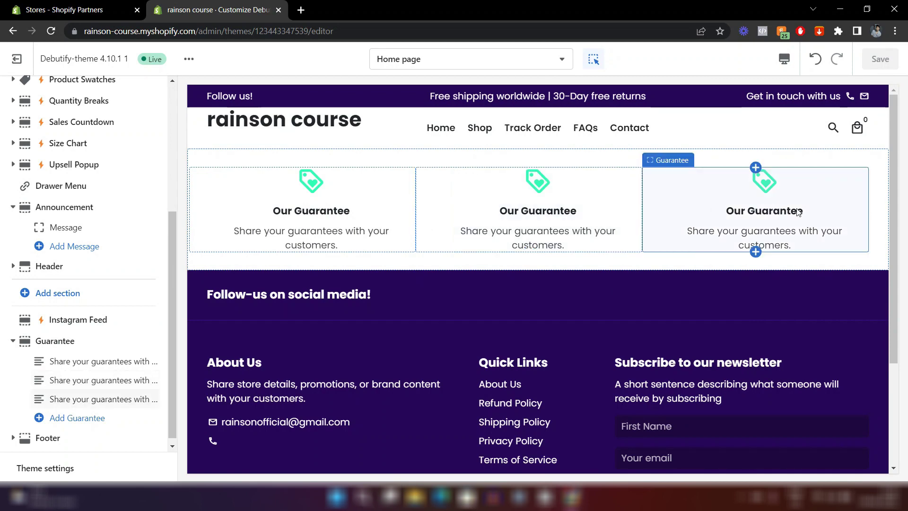
left_click(762, 222)
scroll(99, 246, "down", 5)
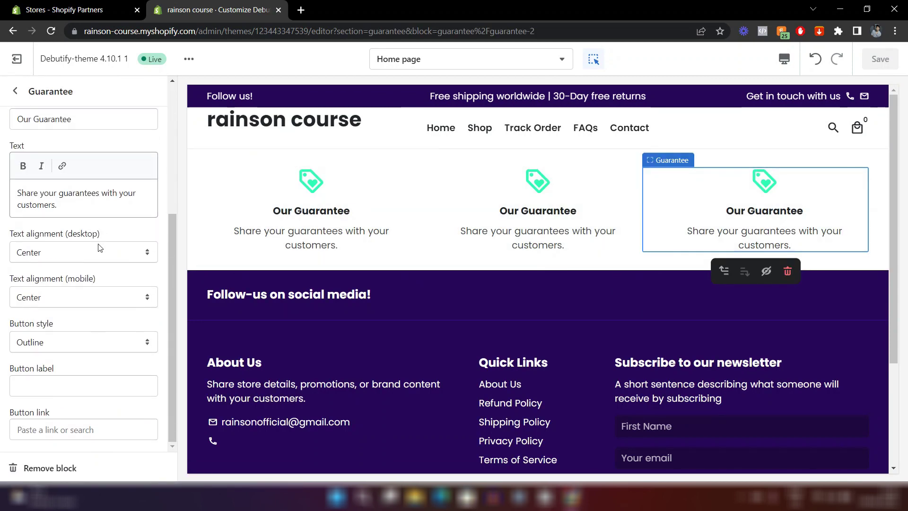
scroll(89, 283, "up", 5)
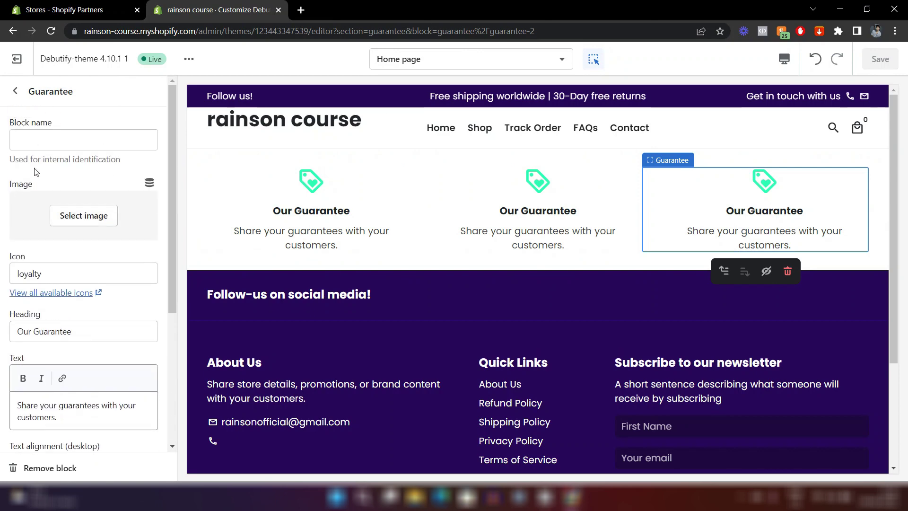
left_click(15, 91)
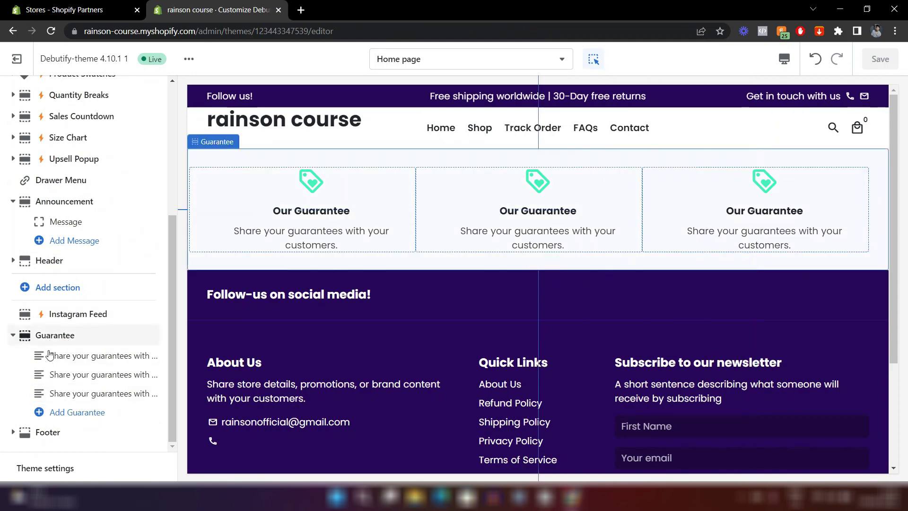
left_click(56, 394)
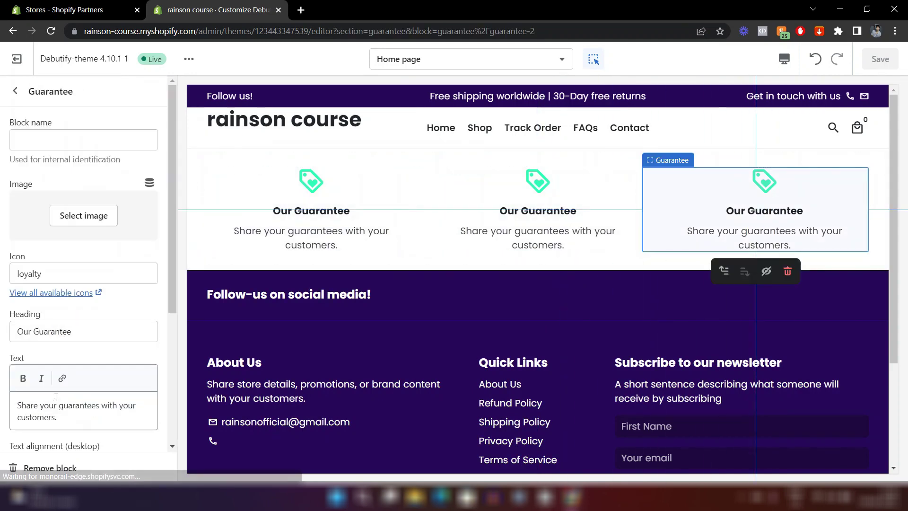
scroll(56, 397, "down", 4)
scroll(52, 335, "up", 4)
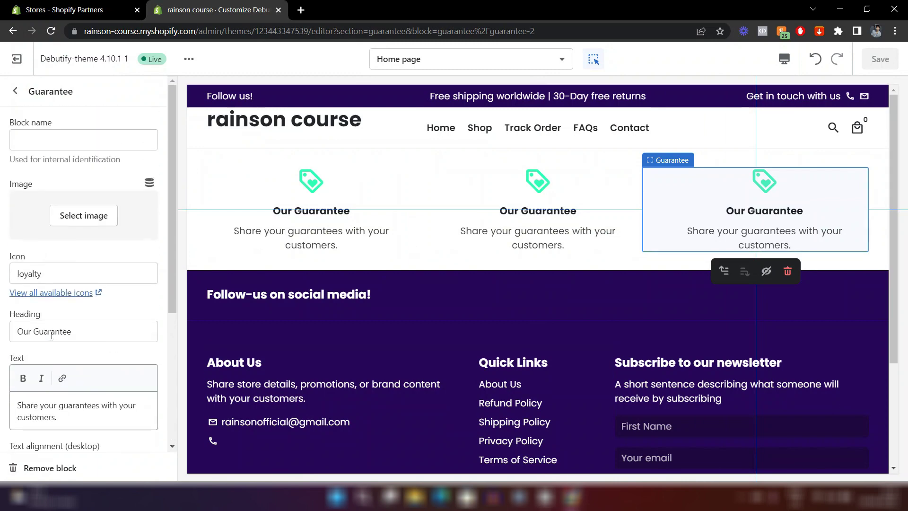
left_click(15, 90)
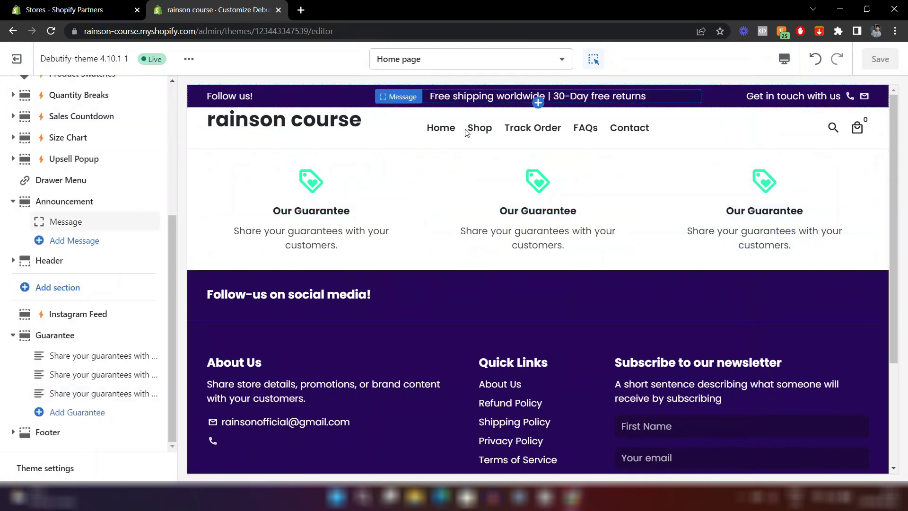
Change the announcement message to 'Free shipping for orders above US$74'.
left_click(483, 98)
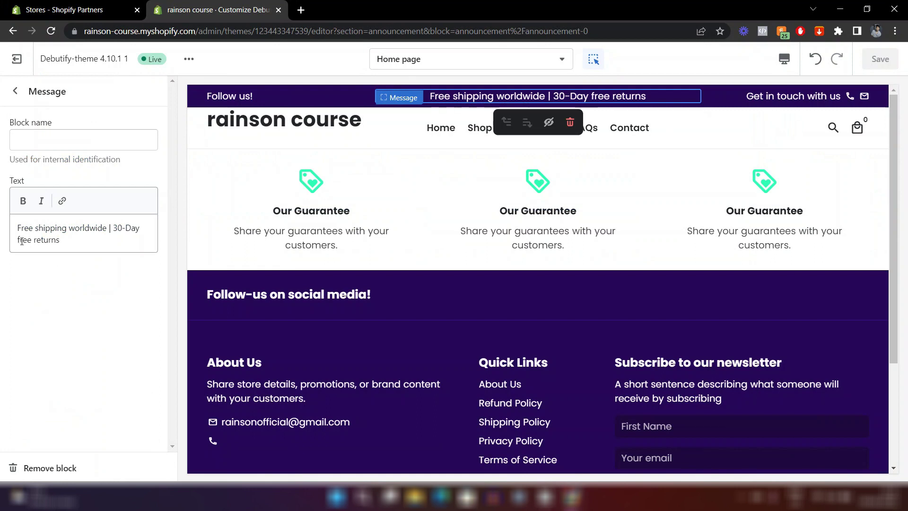
left_click(69, 242)
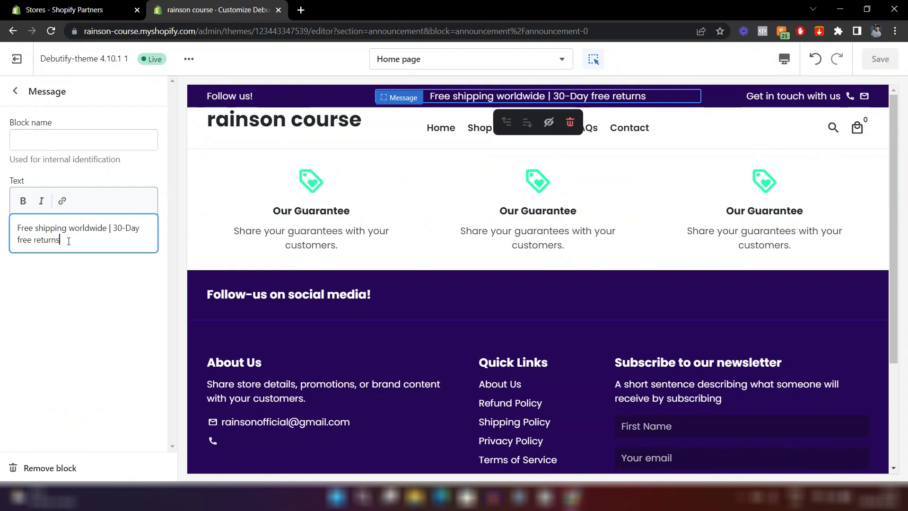
left_click_drag(68, 242, 68, 230)
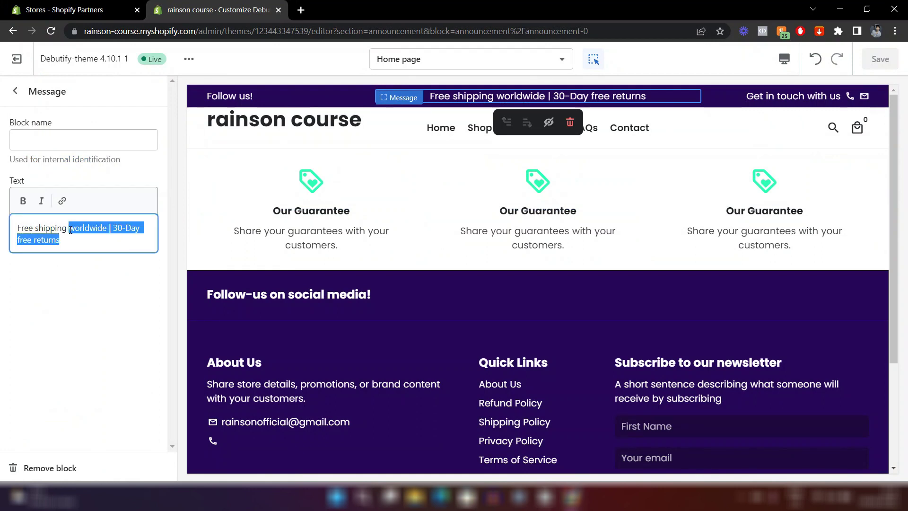
key("BackSpace")
type("forn")
key("BackSpace")
type("orders above US$74")
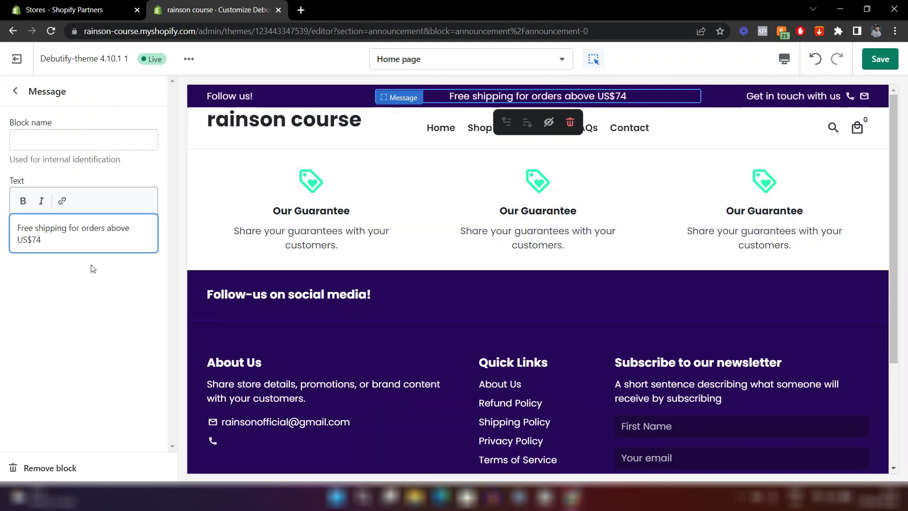
left_click(92, 266)
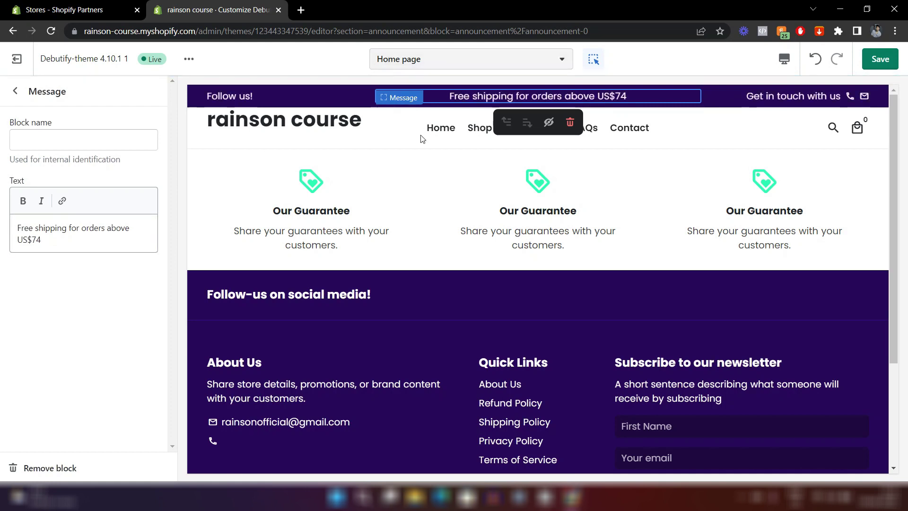
Replace the announcement bar's left message 'Follow us!' with 'Welcome!'.
left_click(421, 151)
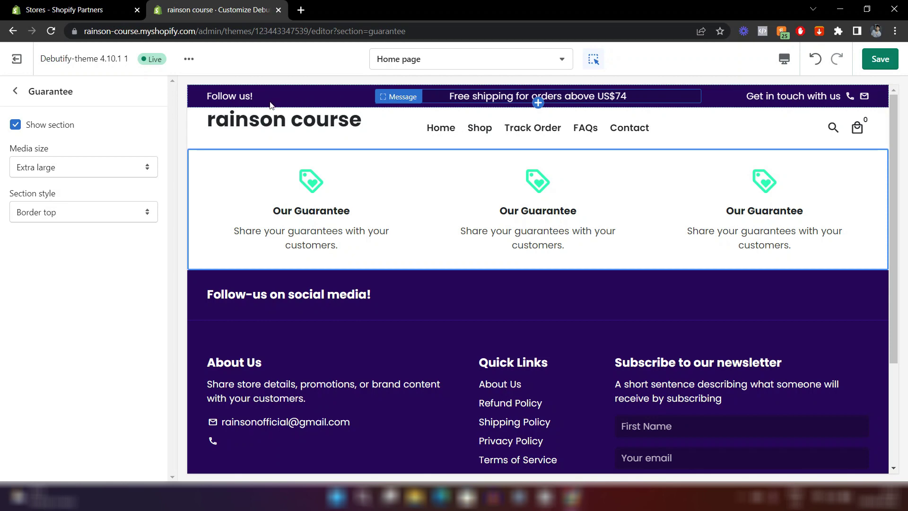
left_click(712, 103)
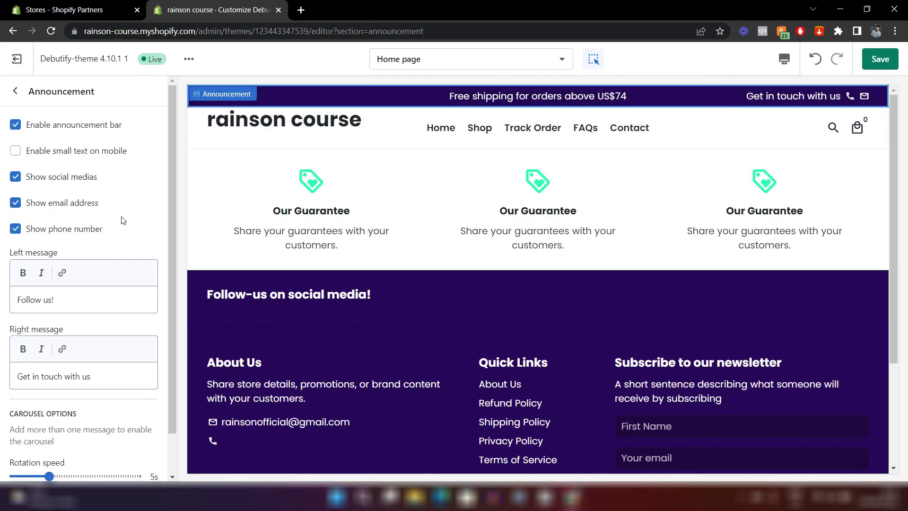
scroll(61, 212, "down", 1)
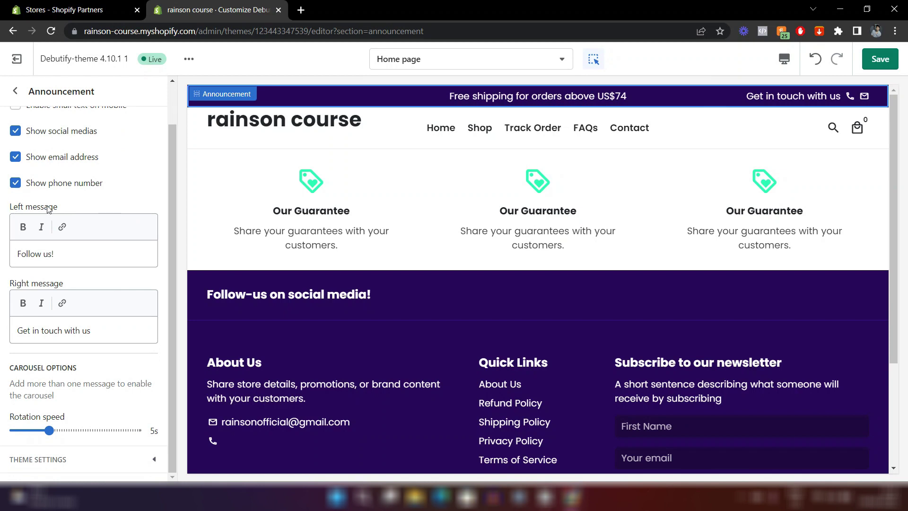
left_click(71, 256)
key("ctrl+a")
type("W")
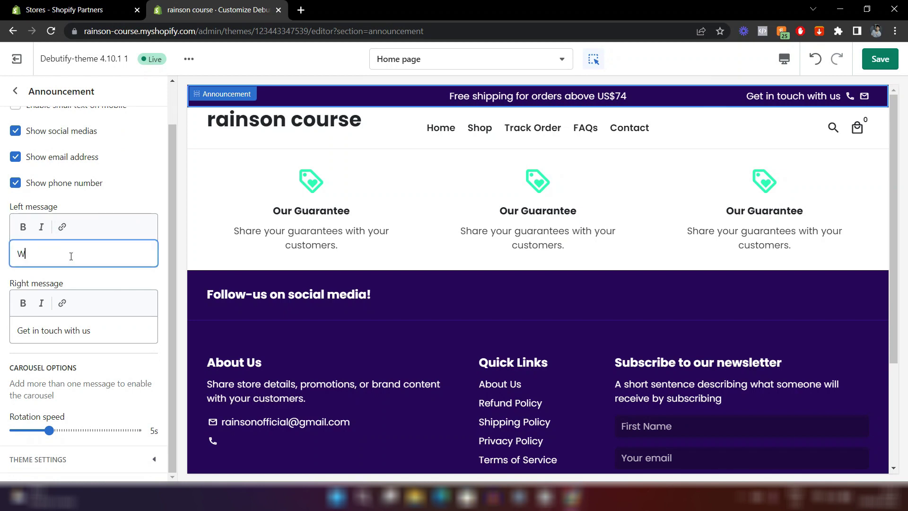
type("elcome!")
Replace the right message 'Get in touch with us' with 'Contact us'.
left_click(277, 213)
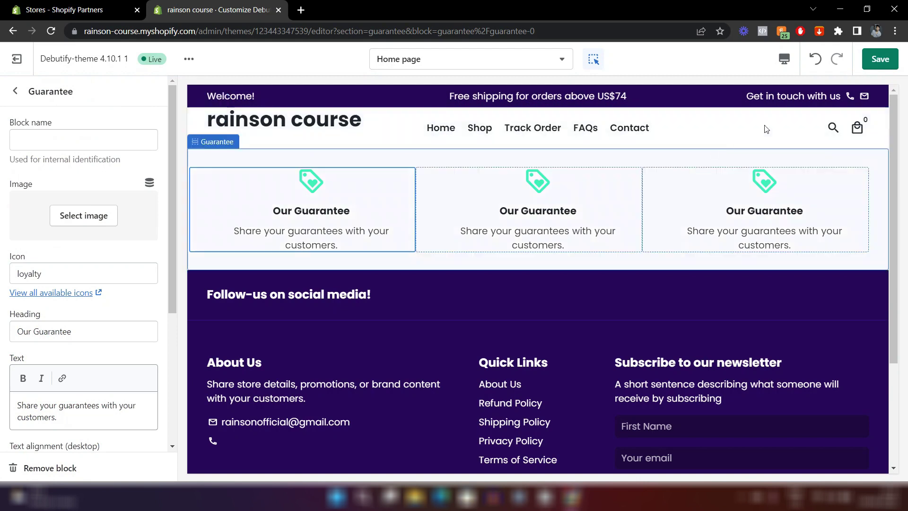
left_click(774, 99)
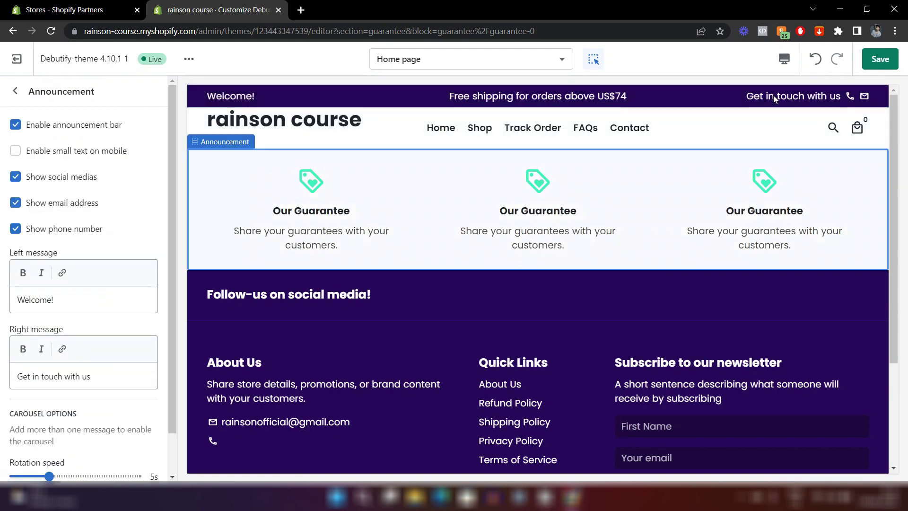
left_click(34, 387)
key("ctrl+a")
type("Co")
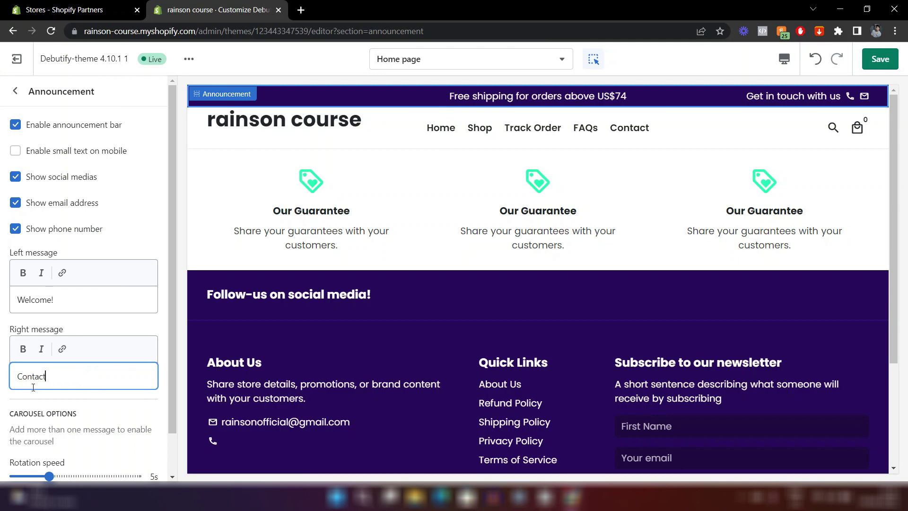
type("ntact us")
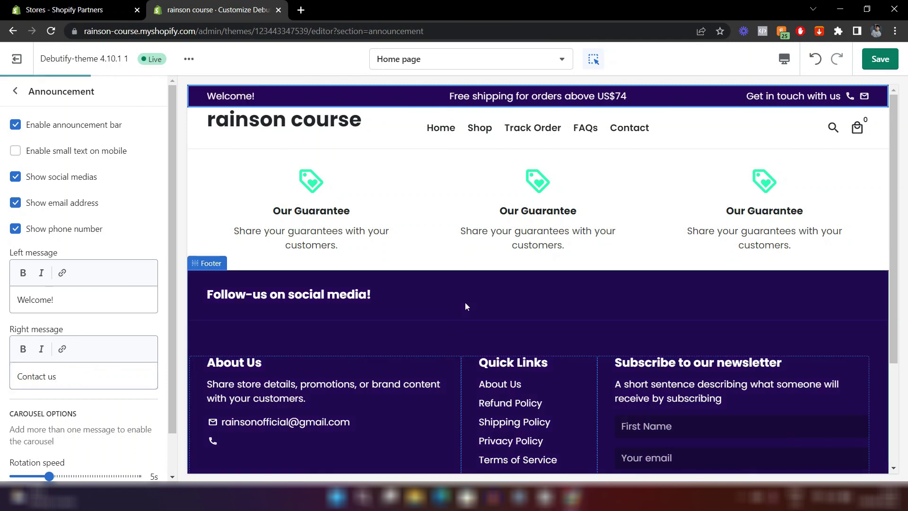
Check the footer section settings, then return to the page section list.
left_click(465, 302)
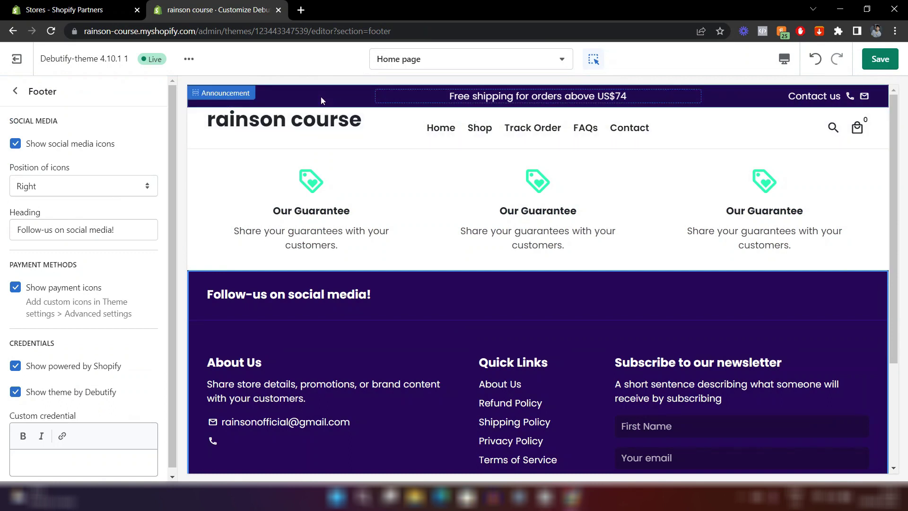
left_click(320, 96)
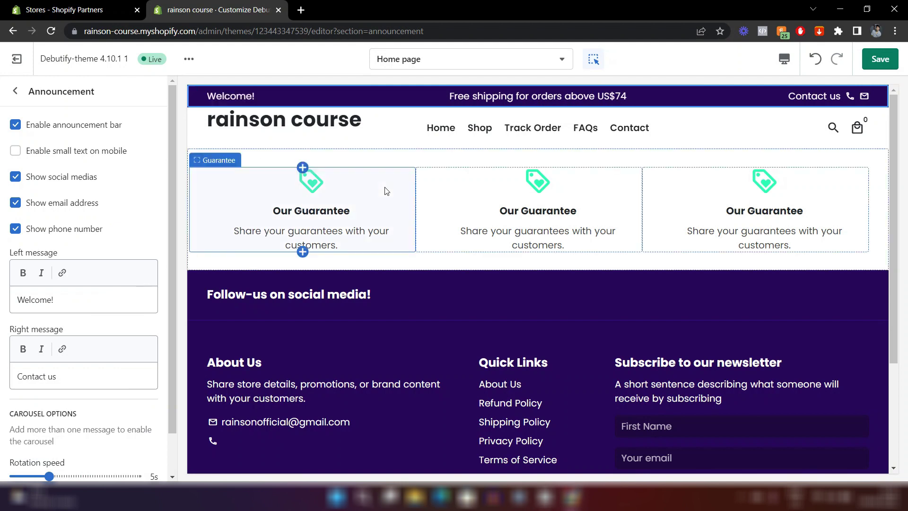
left_click(15, 91)
scroll(66, 163, "up", 4)
scroll(61, 175, "down", 5)
scroll(62, 175, "down", 1)
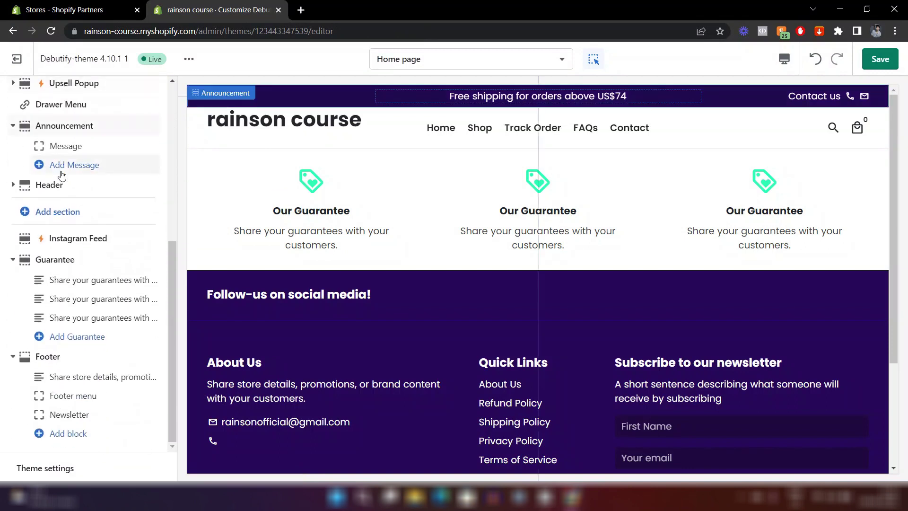
Set the Announcement Background colour in theme Colors to pure black #000000.
left_click(46, 468)
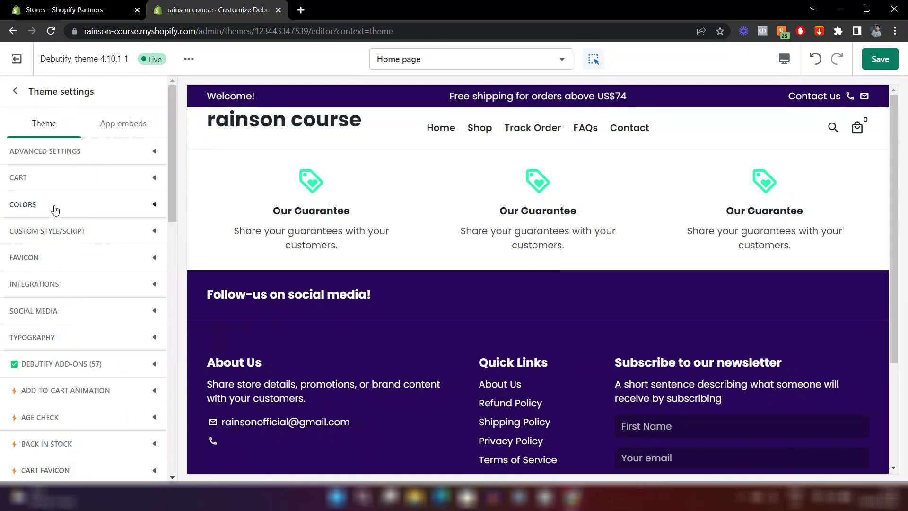
left_click(95, 204)
scroll(82, 315, "down", 10)
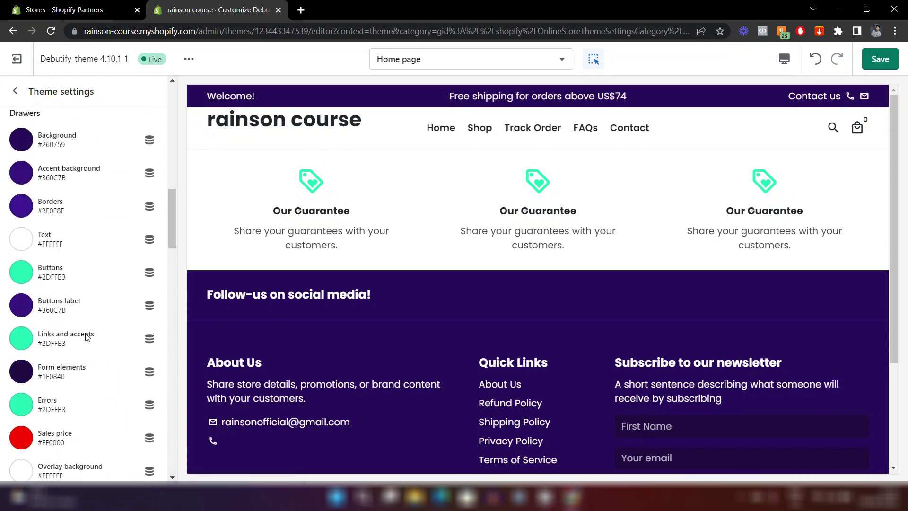
scroll(86, 336, "up", 1)
scroll(86, 337, "down", 7)
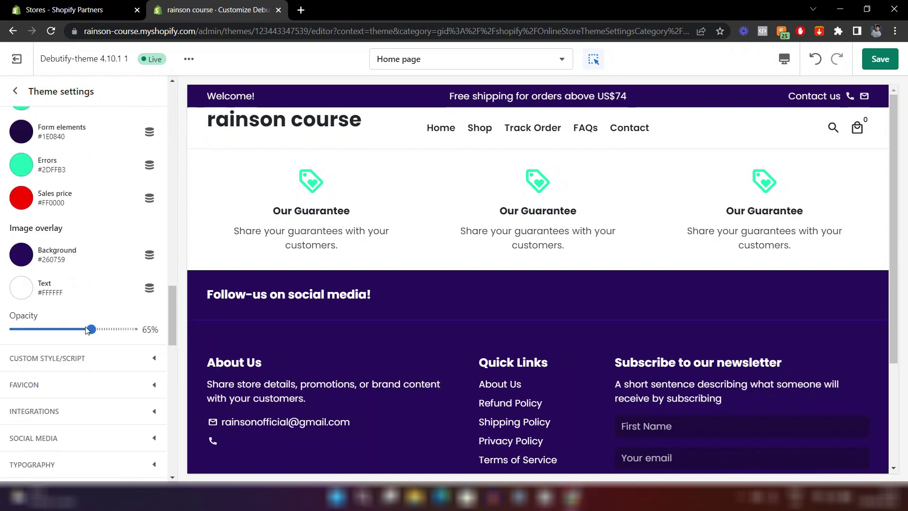
scroll(87, 329, "up", 15)
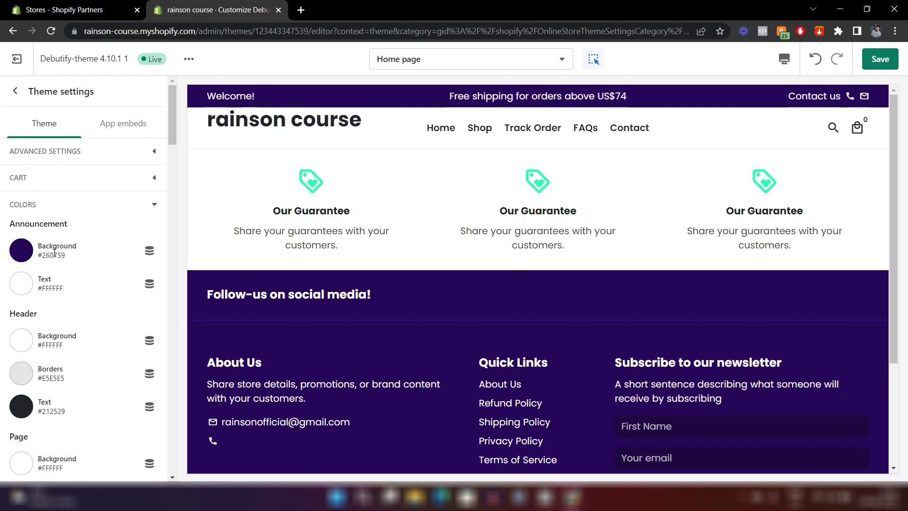
left_click(24, 252)
left_click(18, 358)
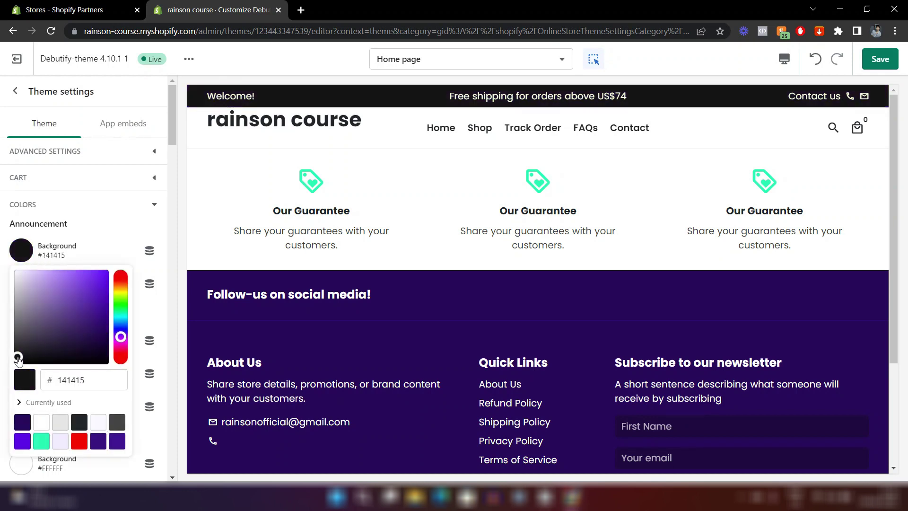
left_click_drag(18, 358, 5, 379)
left_click(4, 379)
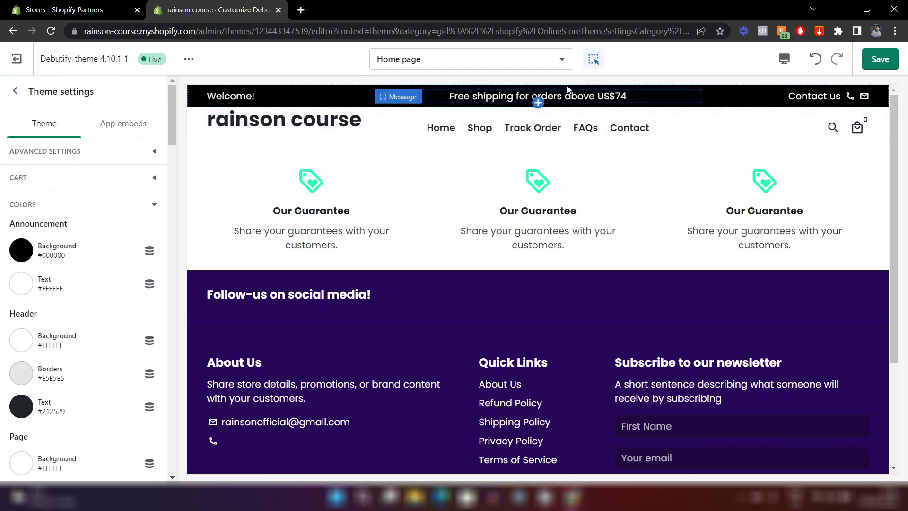
Save the theme and upload the Rainson Course logo as the header's default logo.
left_click(880, 66)
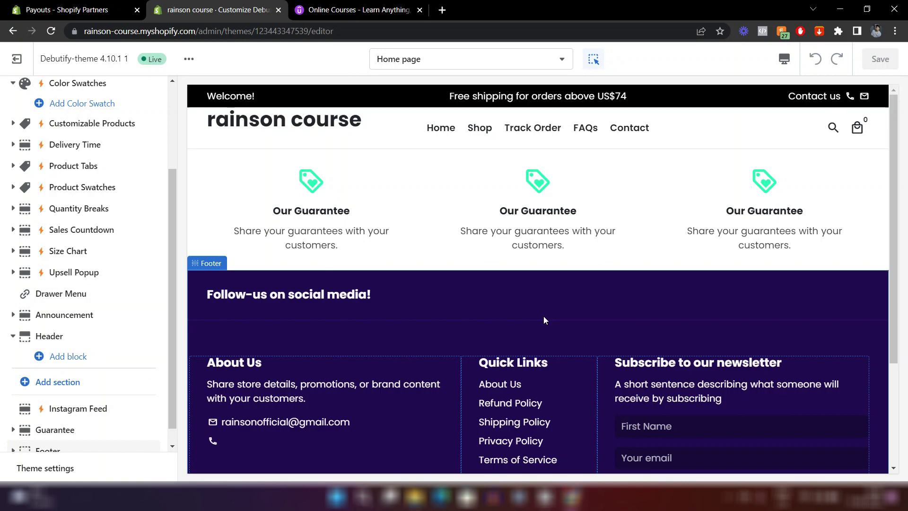
left_click(374, 130)
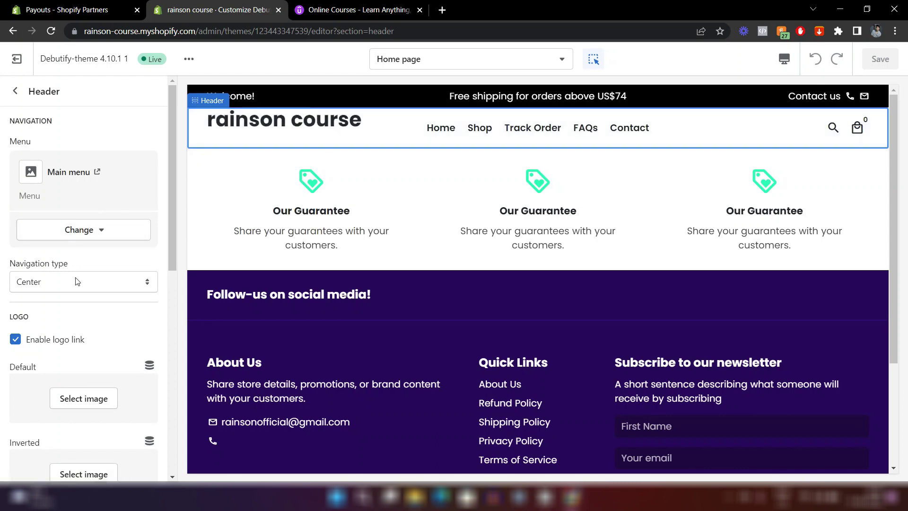
scroll(76, 265, "down", 5)
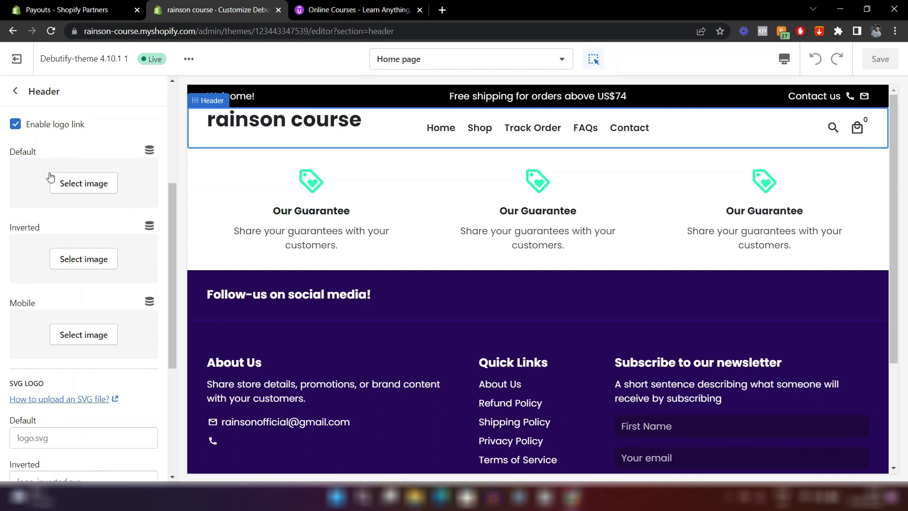
left_click(89, 189)
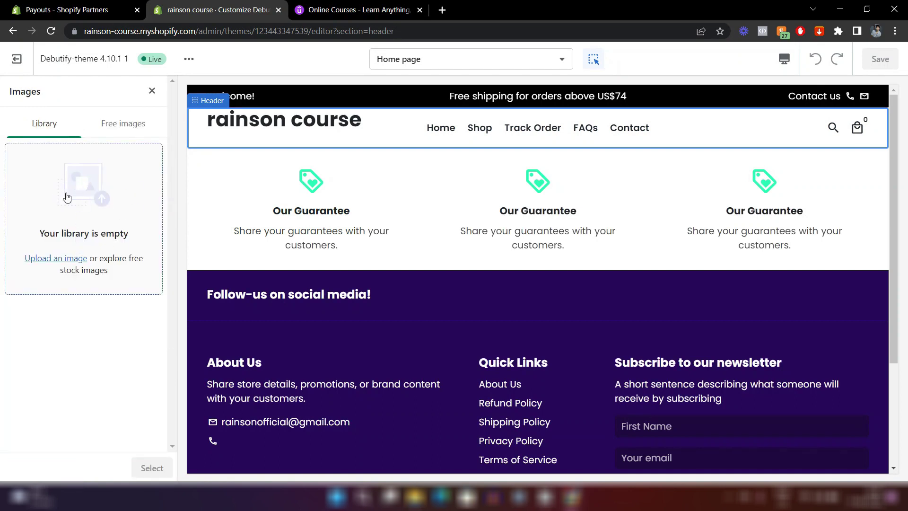
left_click(62, 213)
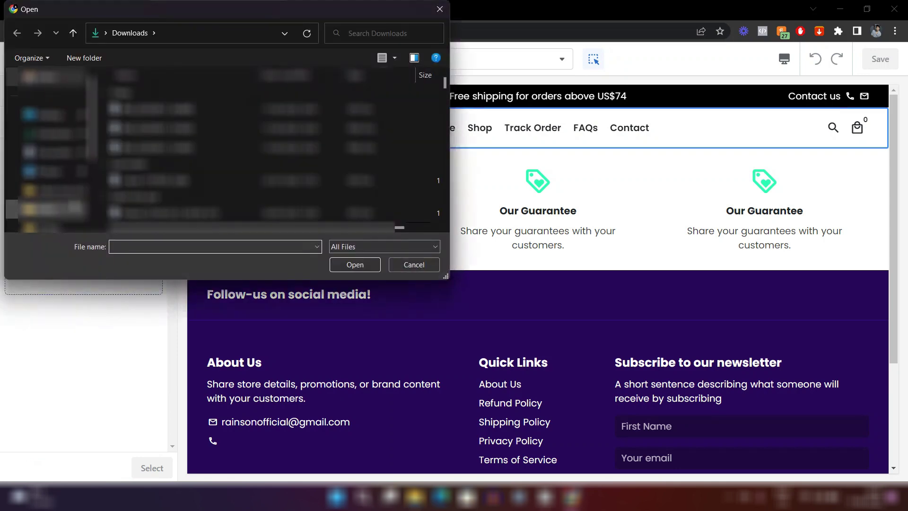
left_click(156, 108)
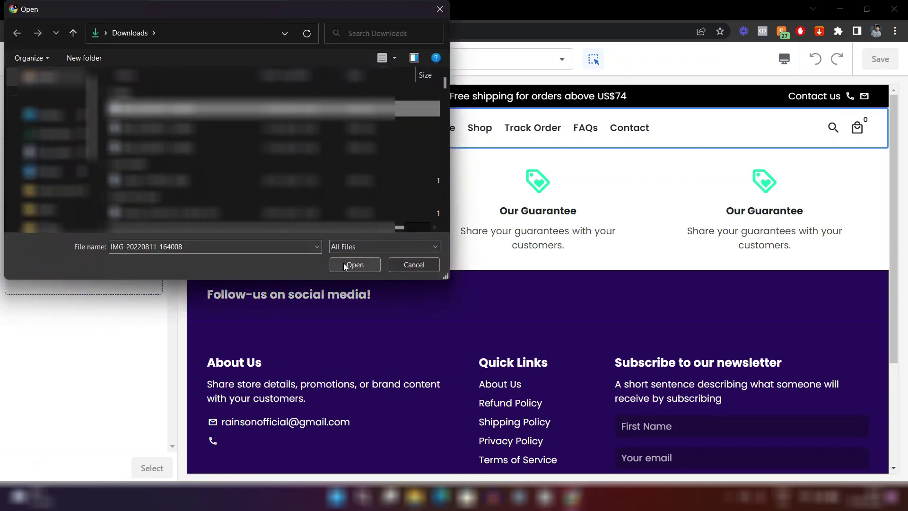
left_click(344, 264)
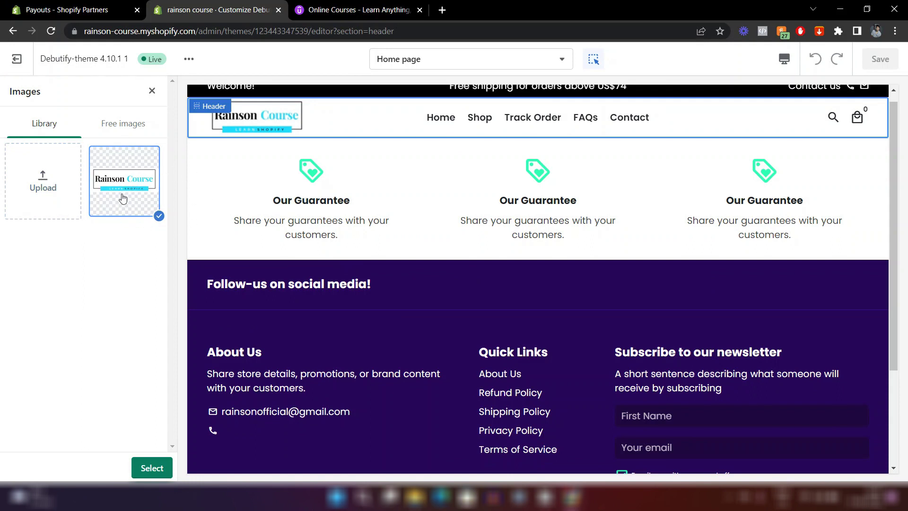
left_click(151, 468)
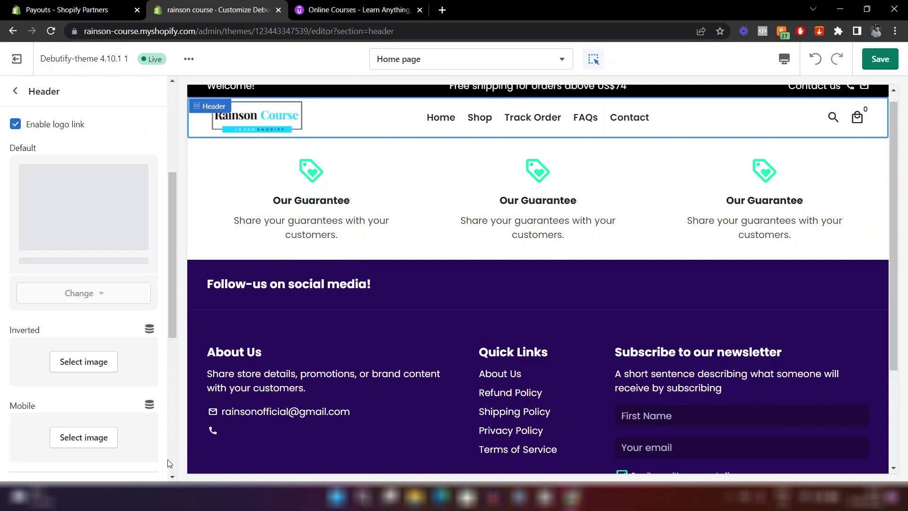
Use the same Rainson Course logo for the inverted and mobile header logos.
scroll(23, 189, "down", 3)
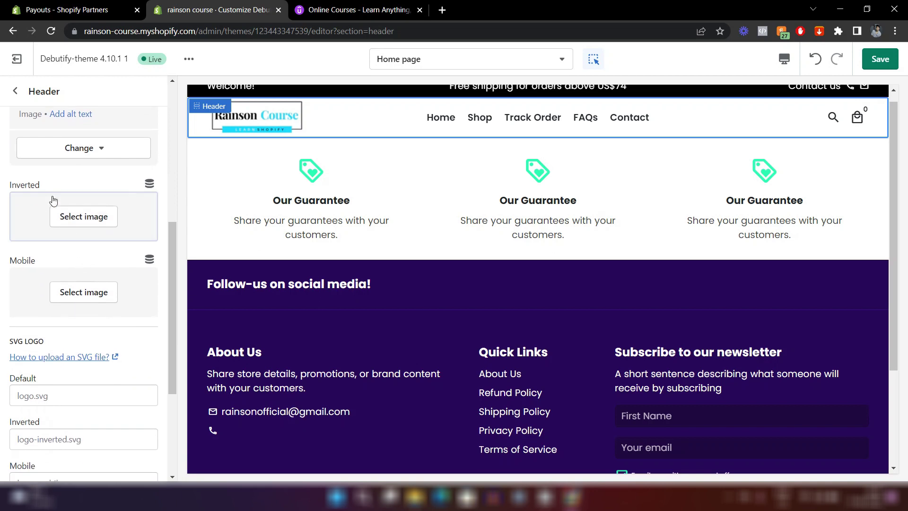
left_click(92, 226)
left_click(122, 192)
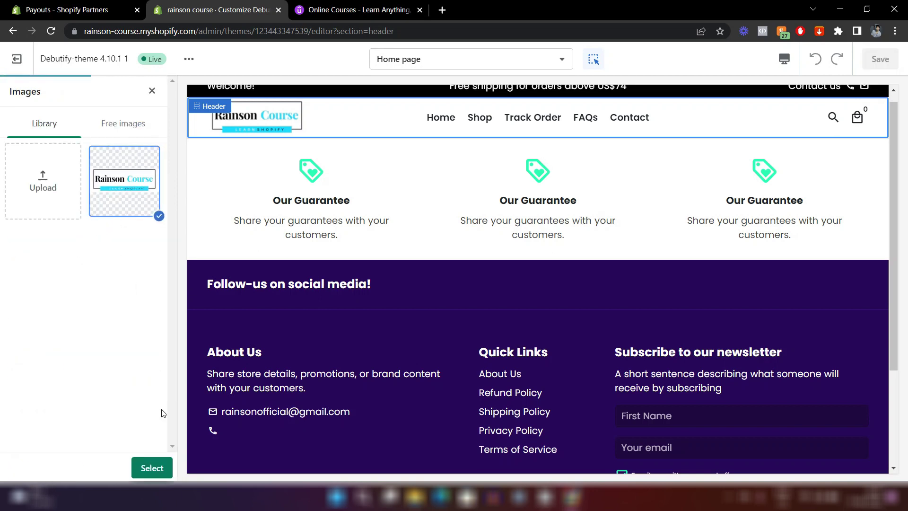
left_click(152, 468)
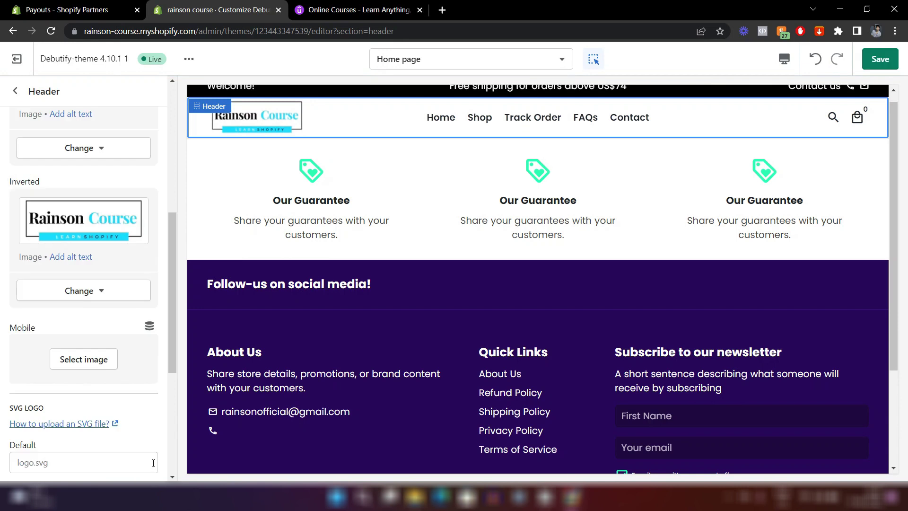
scroll(77, 358, "down", 1)
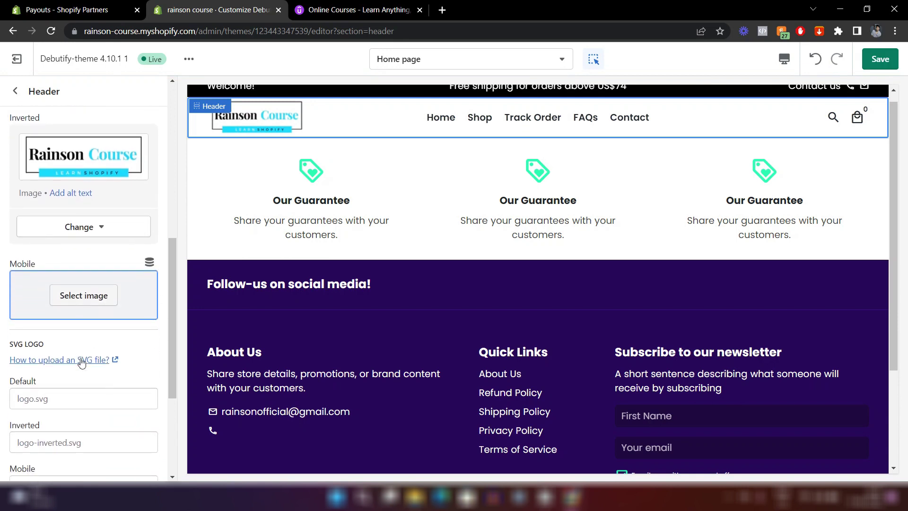
left_click(75, 287)
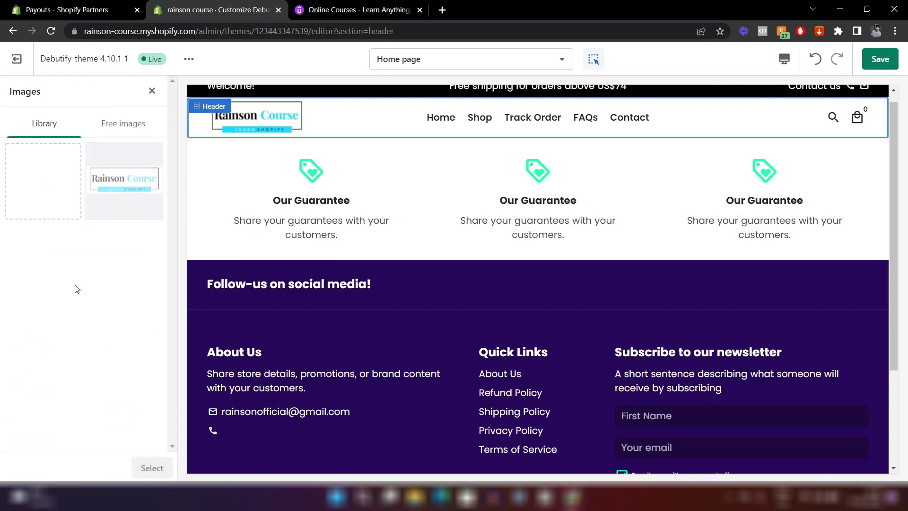
left_click(124, 192)
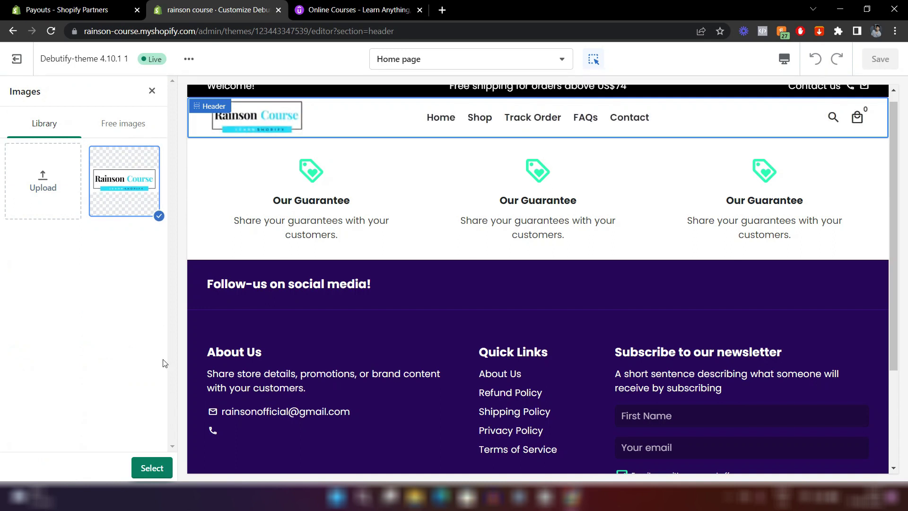
left_click(152, 468)
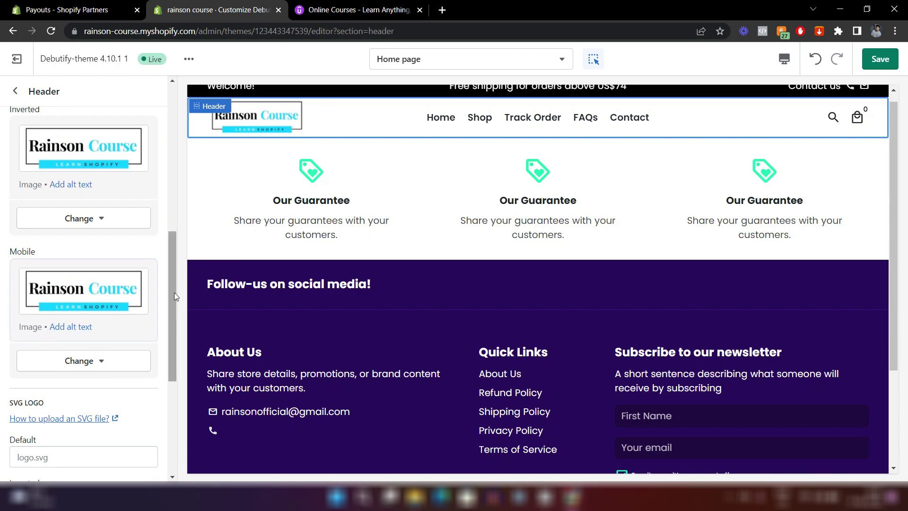
scroll(551, 227, "up", 2)
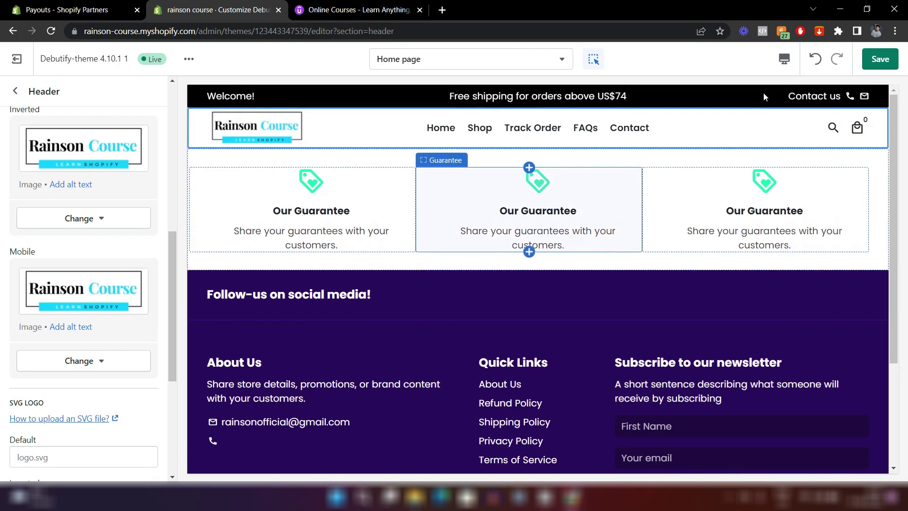
left_click(784, 59)
In the mobile preview, set the logo's Width (mobile) to 110px, then return to desktop.
left_click(793, 93)
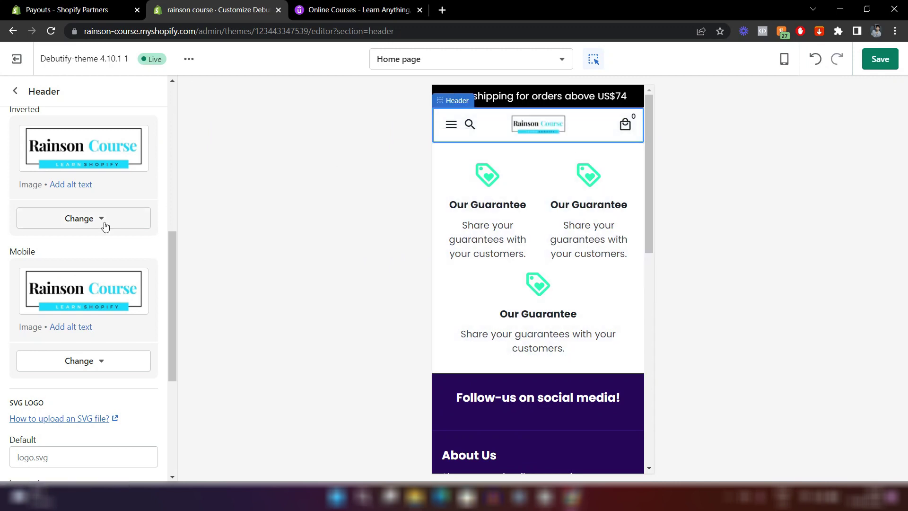
scroll(104, 221, "down", 5)
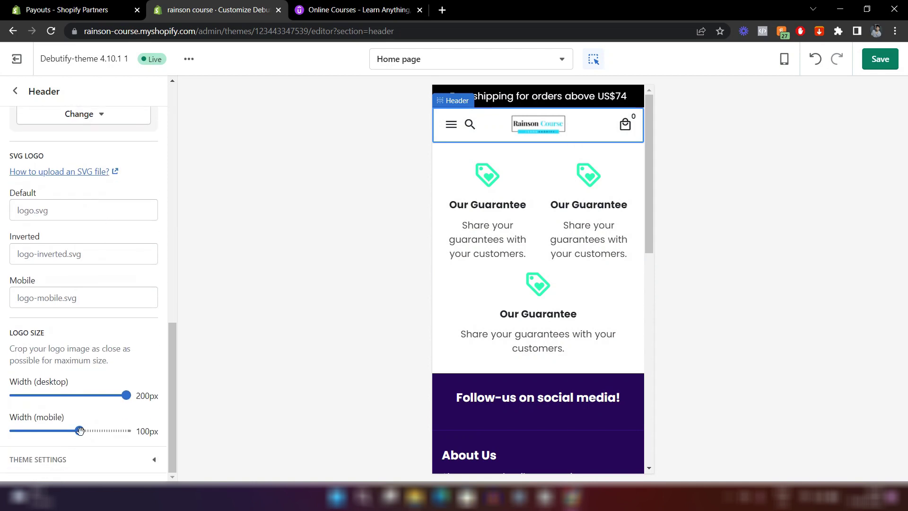
left_click_drag(80, 430, 125, 430)
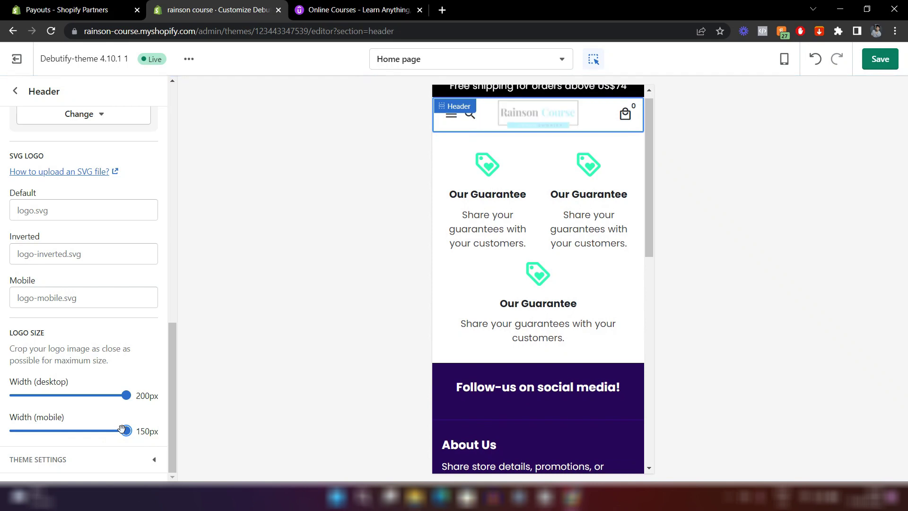
left_click_drag(123, 429, 69, 428)
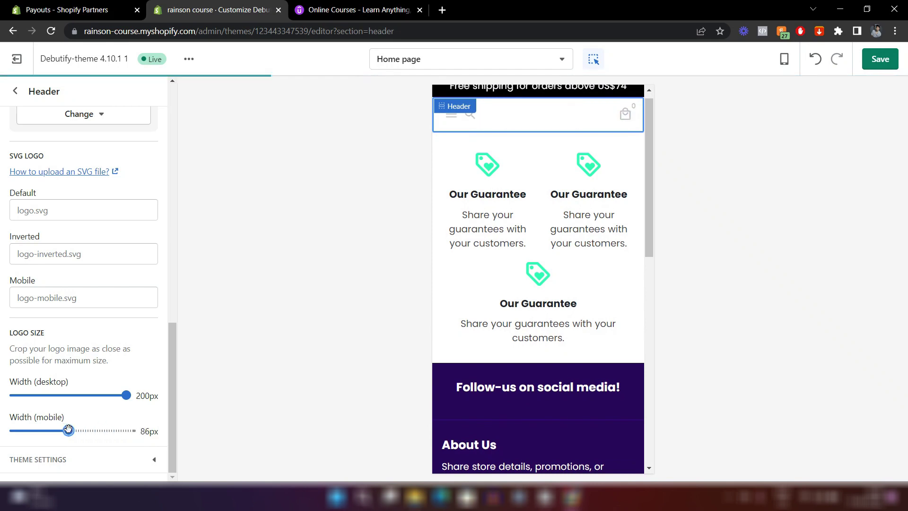
left_click_drag(69, 428, 89, 430)
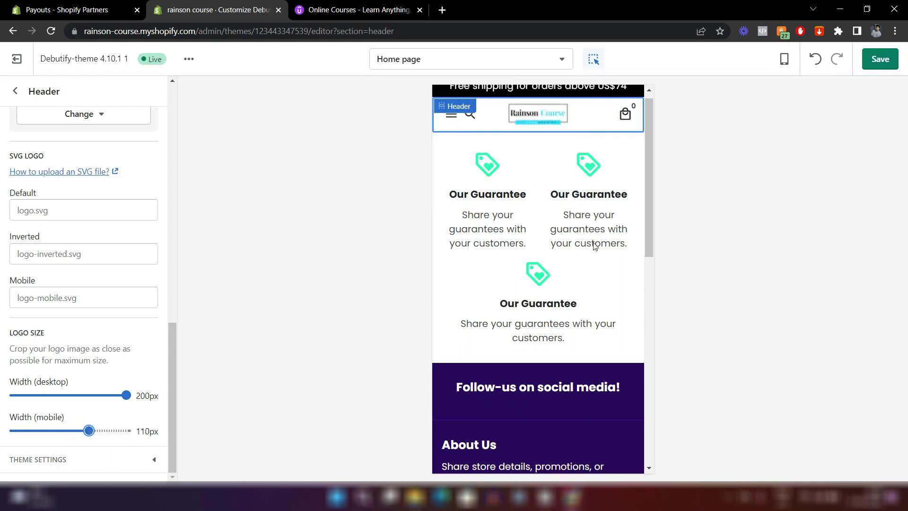
left_click(784, 59)
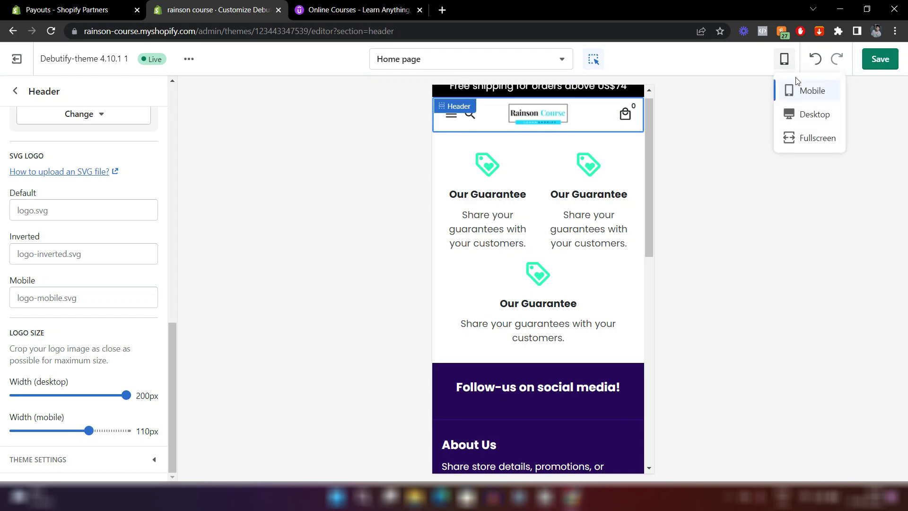
left_click(797, 117)
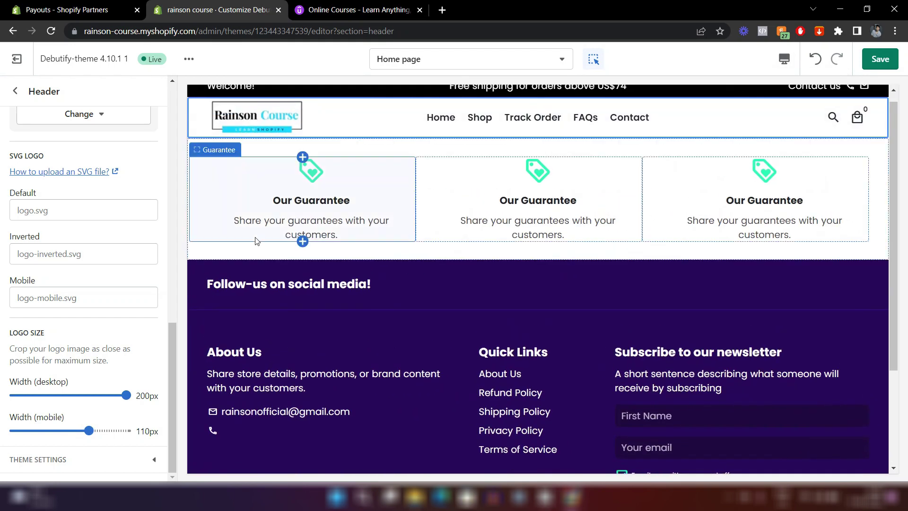
Narrow the logo's Width (desktop) slider from 200px to 154px.
left_click_drag(123, 392, 96, 395)
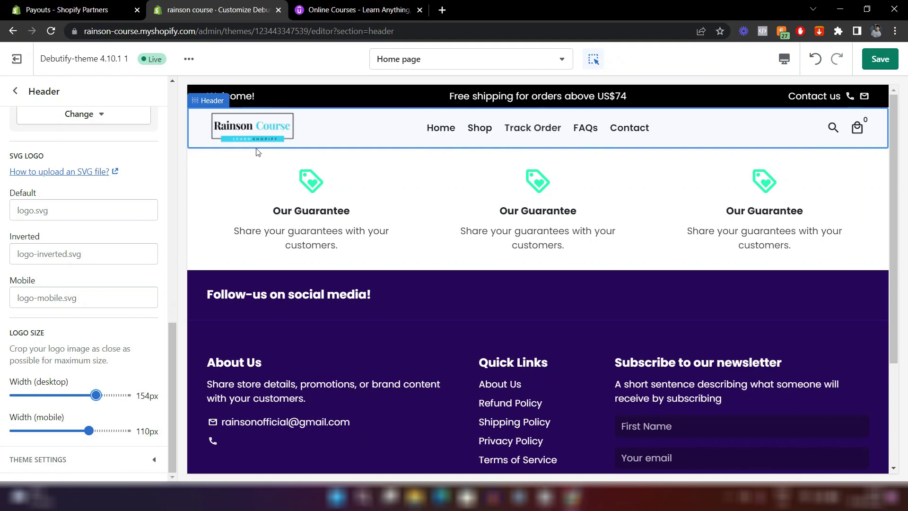
scroll(75, 194, "up", 10)
scroll(77, 196, "up", 4)
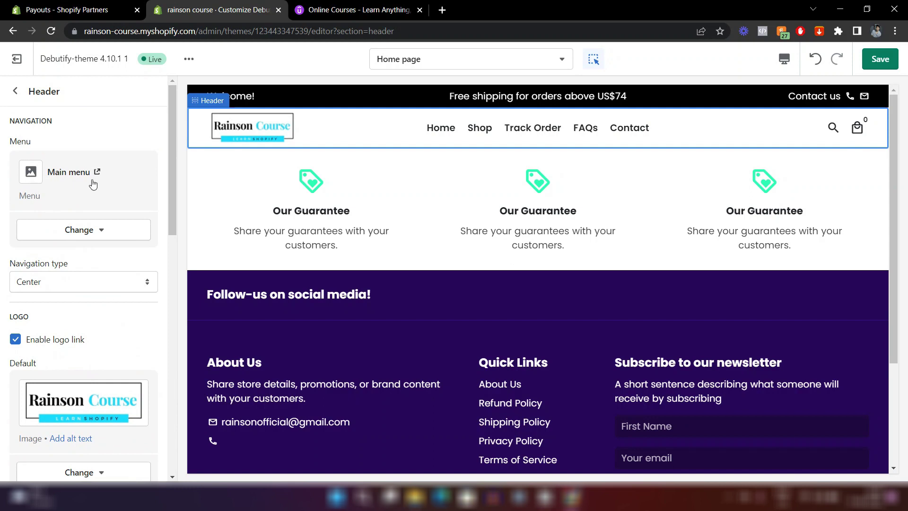
Try the Footer menu in the header, then keep Main menu.
left_click(89, 230)
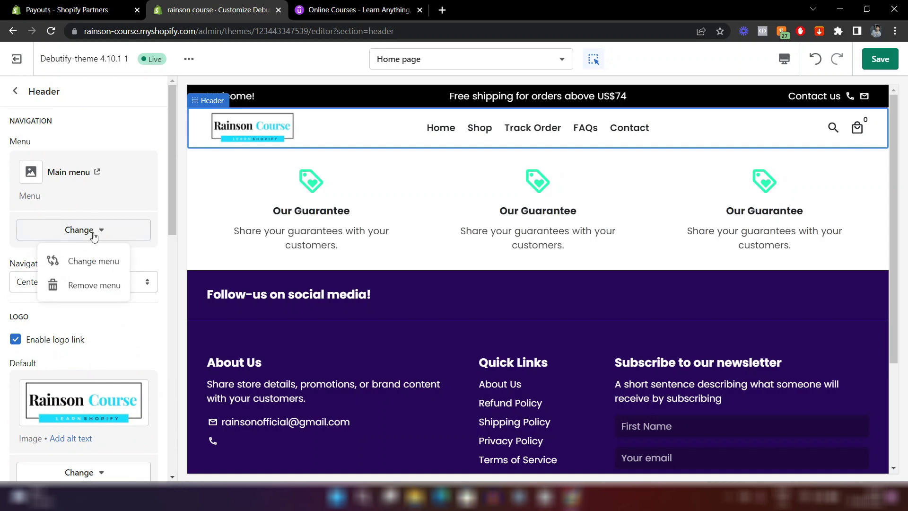
left_click(86, 261)
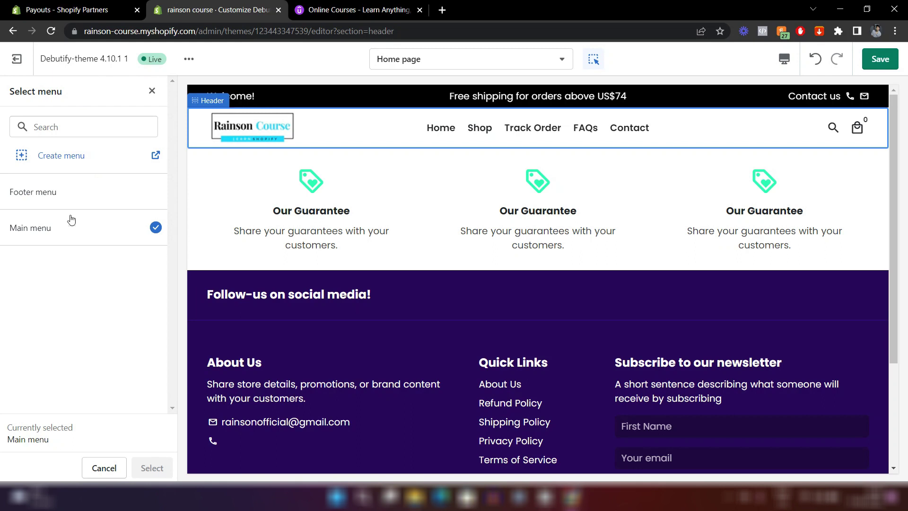
left_click(62, 199)
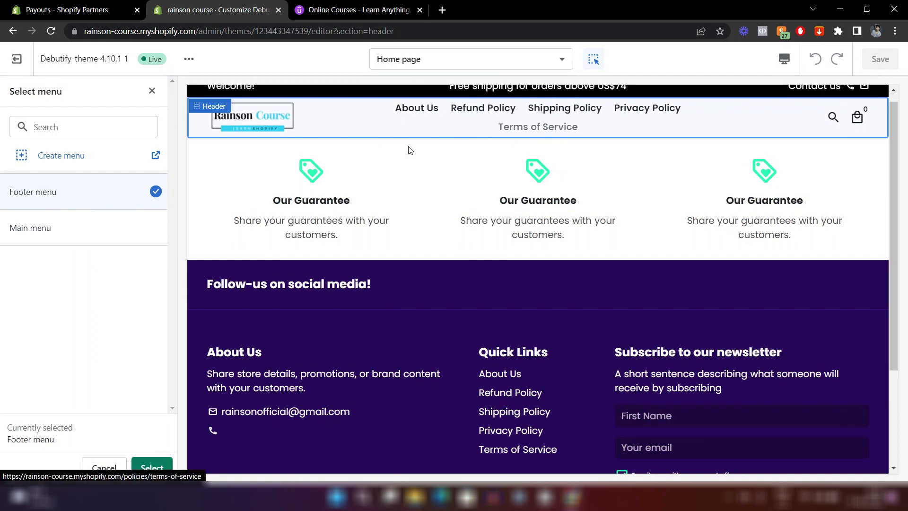
left_click(77, 226)
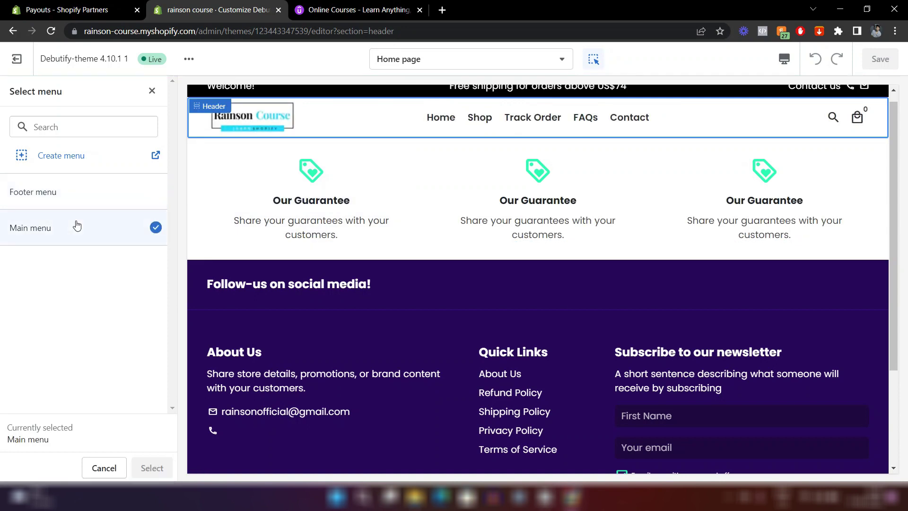
left_click(106, 468)
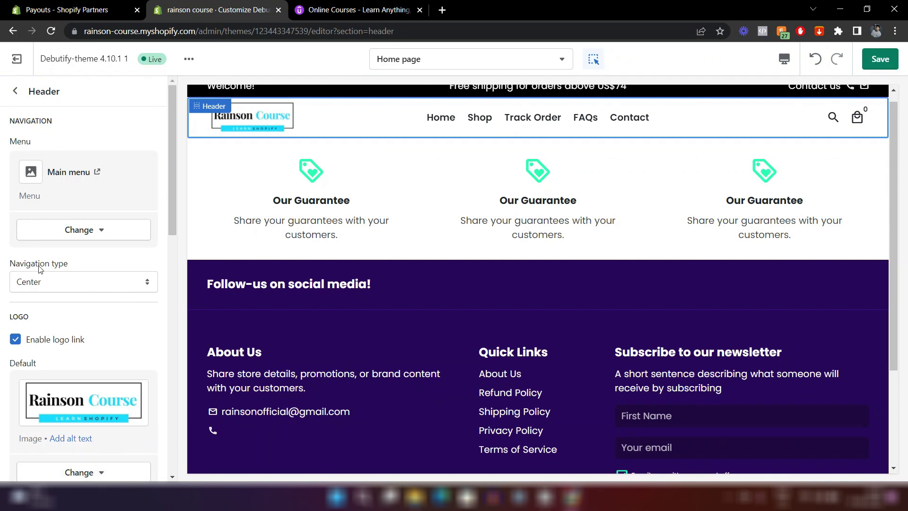
Try left navigation alignment, then set it back to center.
left_click(96, 284)
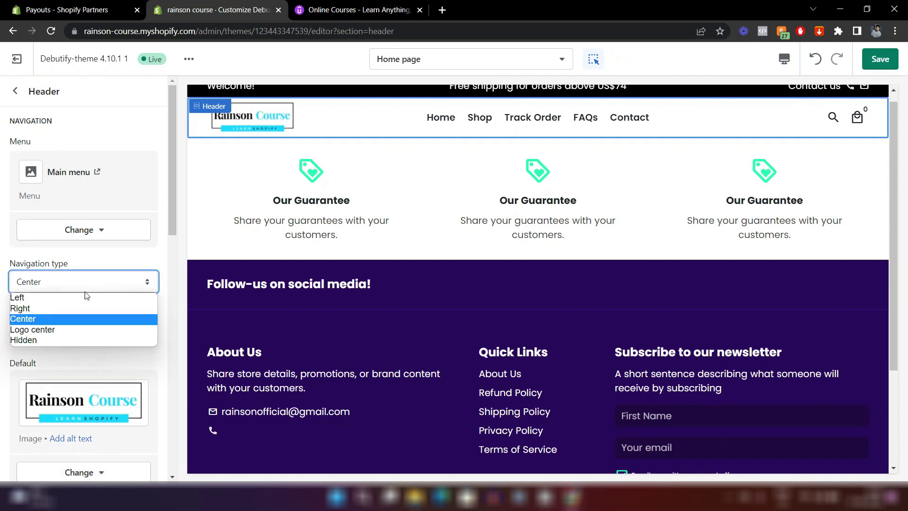
left_click(55, 297)
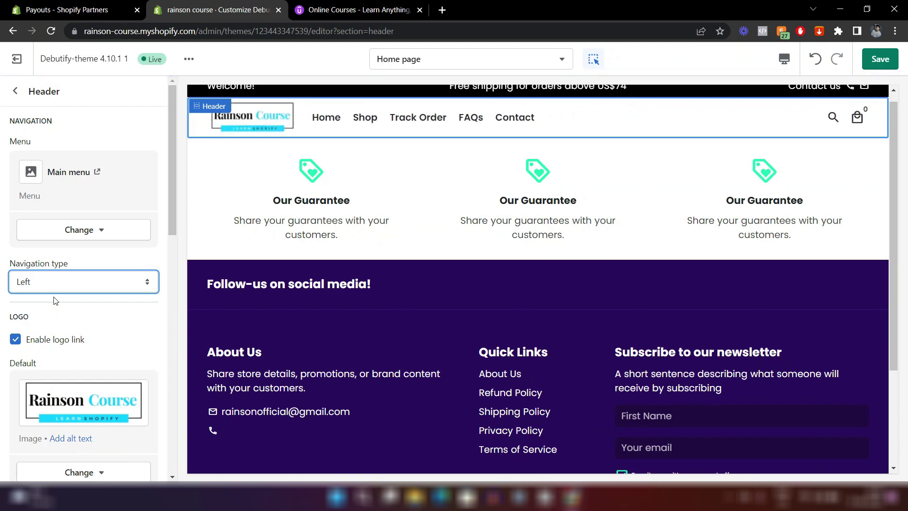
left_click(90, 288)
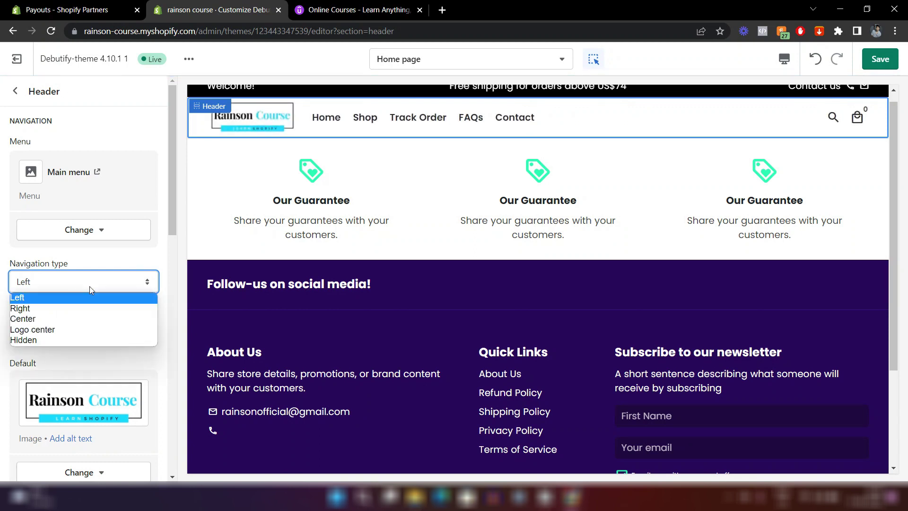
left_click(76, 317)
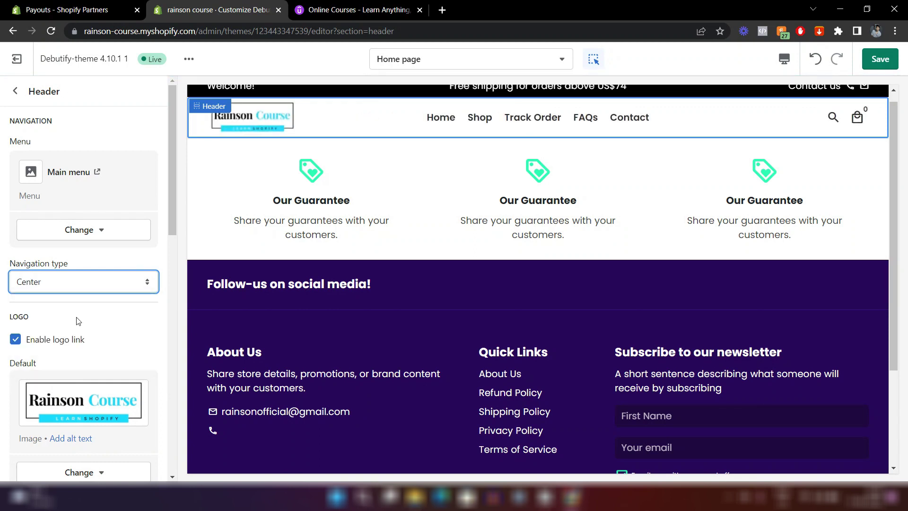
scroll(78, 320, "down", 10)
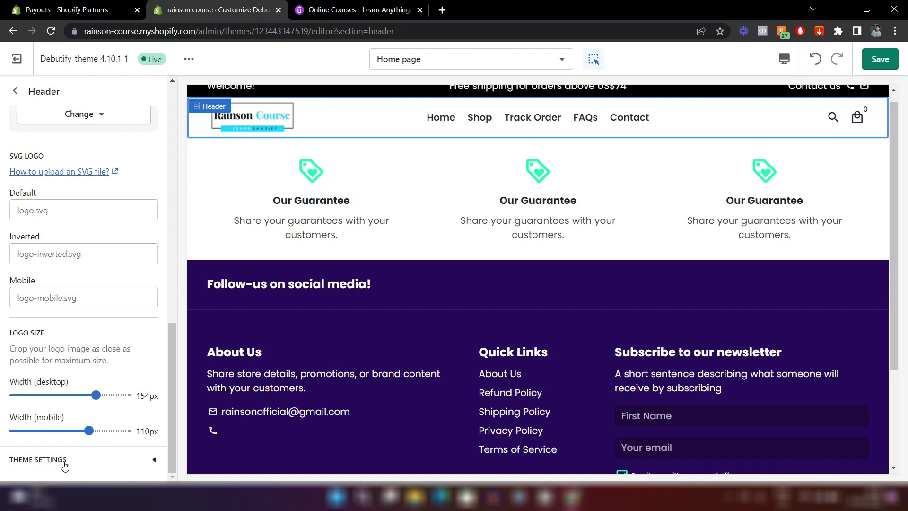
Switch the header cart icon to Cart and test the cart drawer in the preview.
left_click(98, 461)
scroll(71, 378, "down", 6)
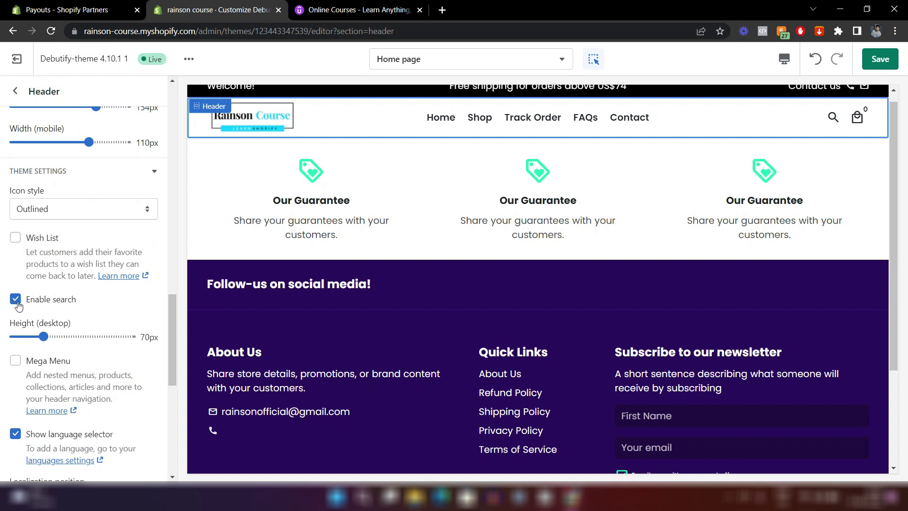
scroll(91, 314, "down", 5)
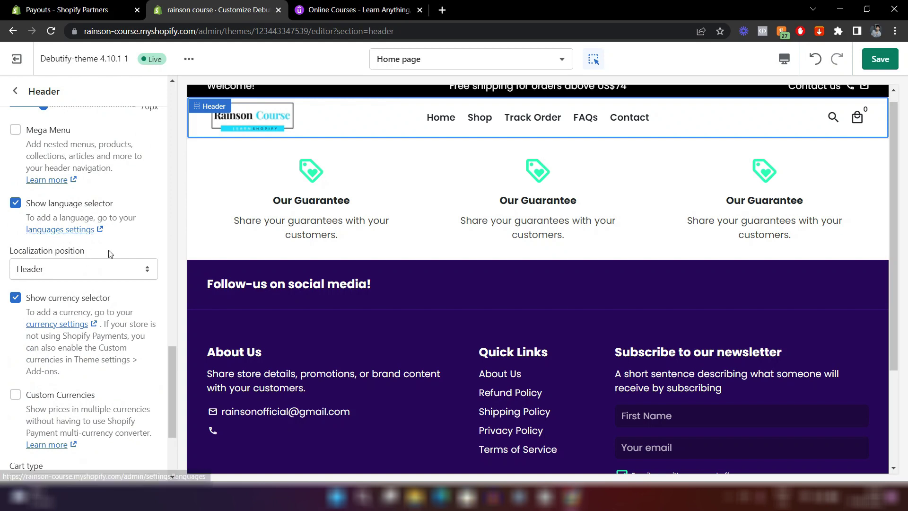
scroll(111, 256, "down", 3)
scroll(110, 254, "down", 1)
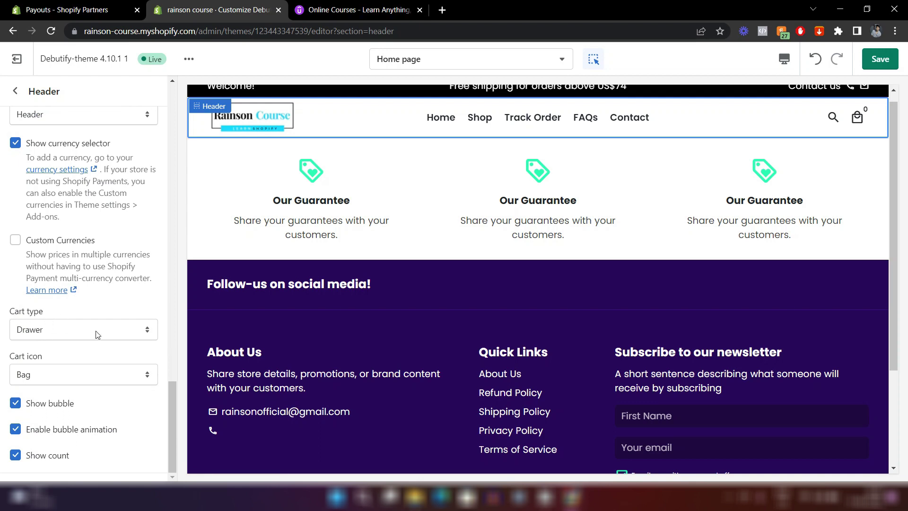
left_click(37, 377)
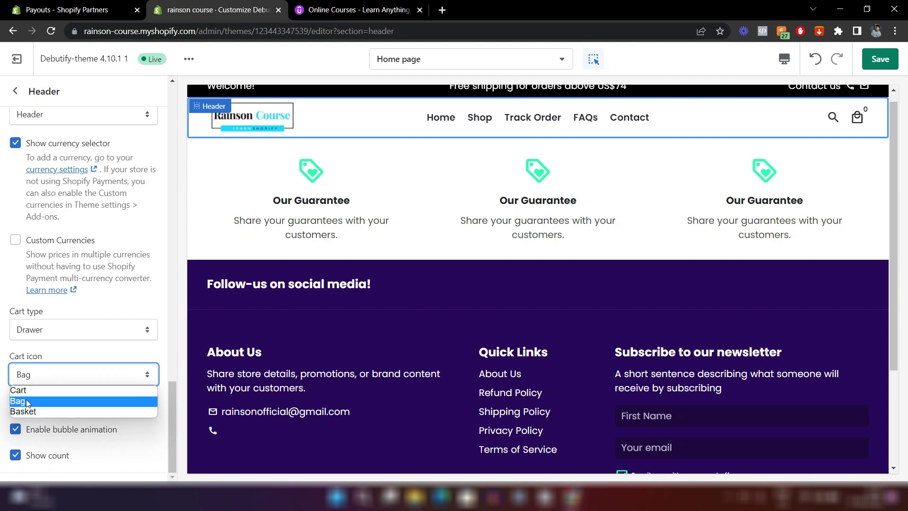
left_click(25, 391)
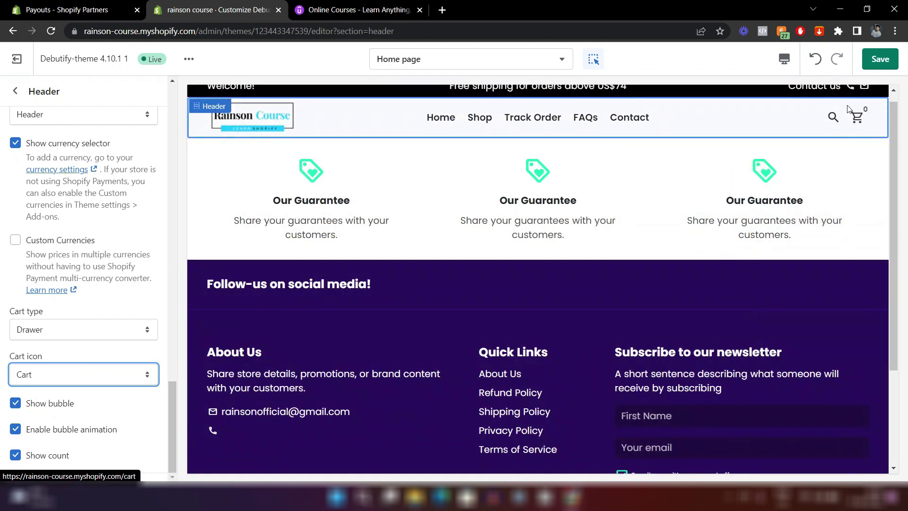
left_click(80, 308)
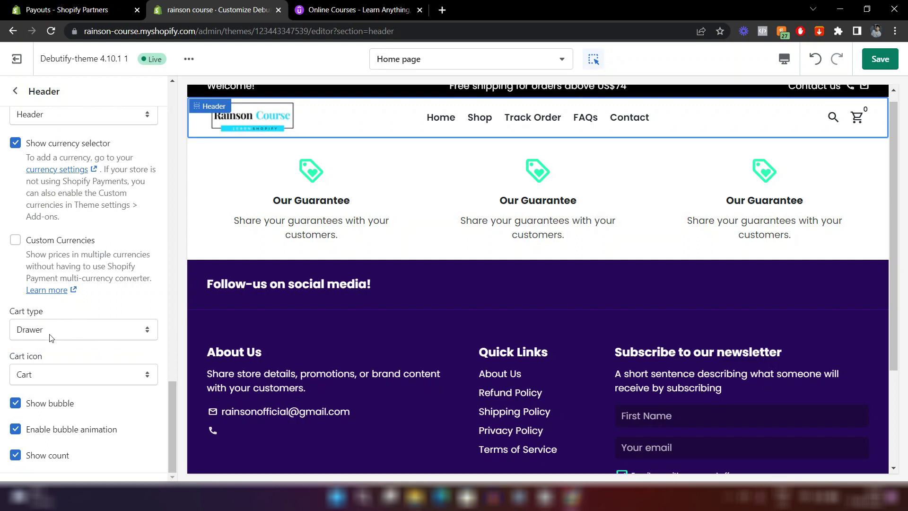
left_click(857, 118)
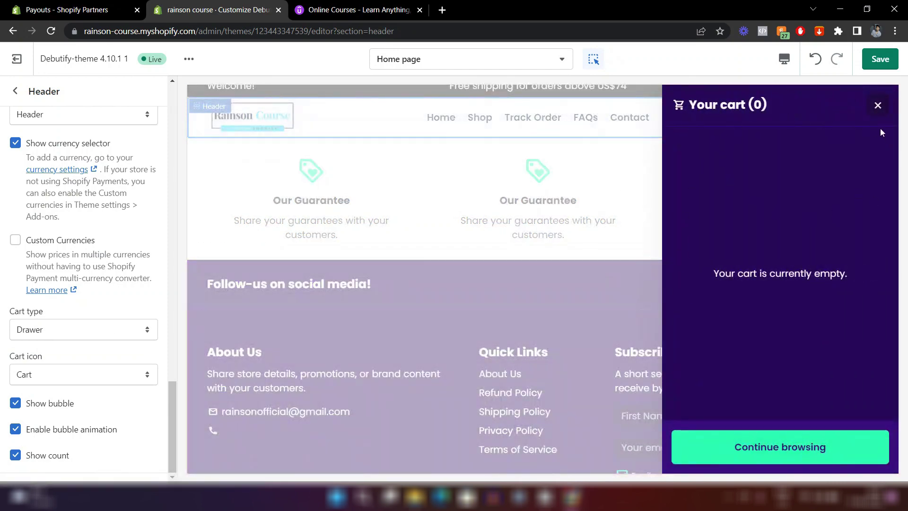
left_click(877, 105)
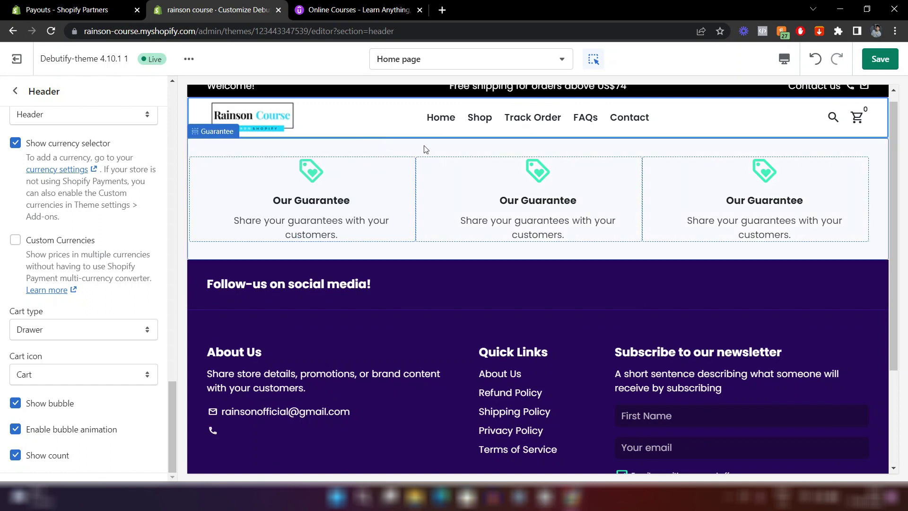
Add a new Slideshow section to the Home page, placed just below the Header.
left_click(16, 91)
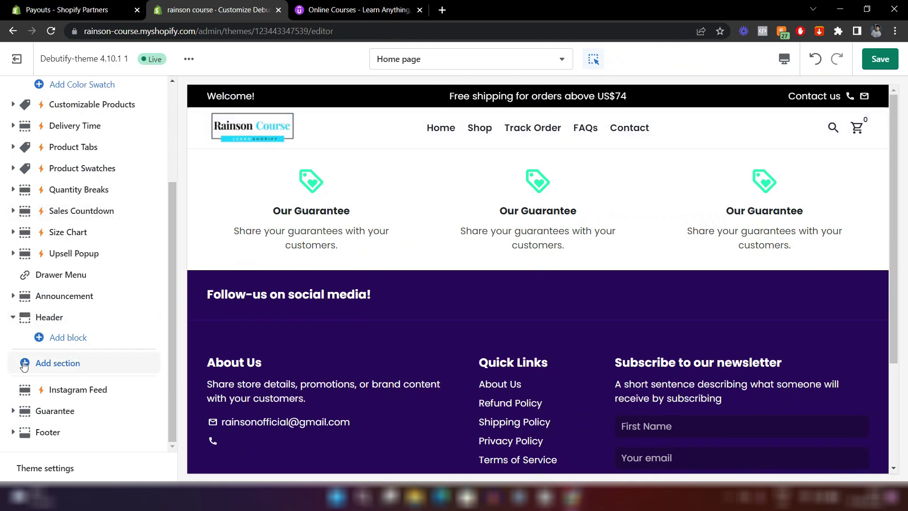
left_click(67, 364)
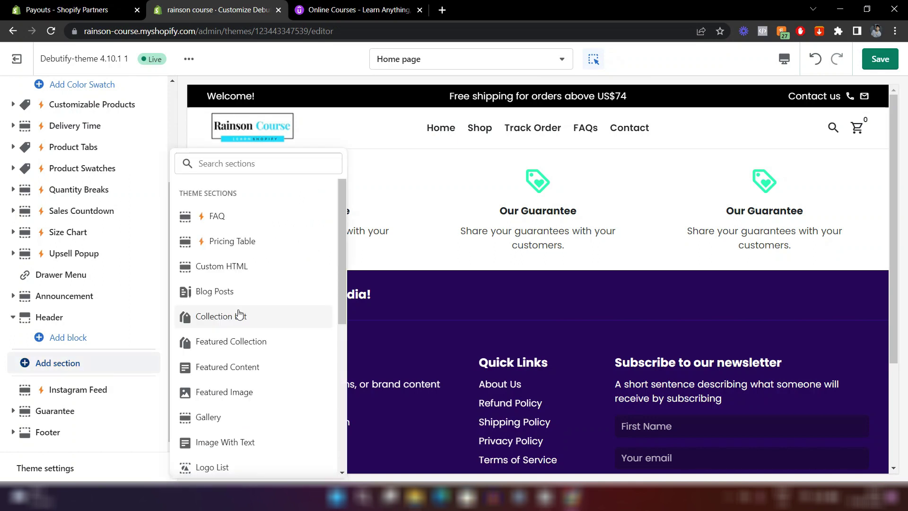
scroll(239, 314, "down", 4)
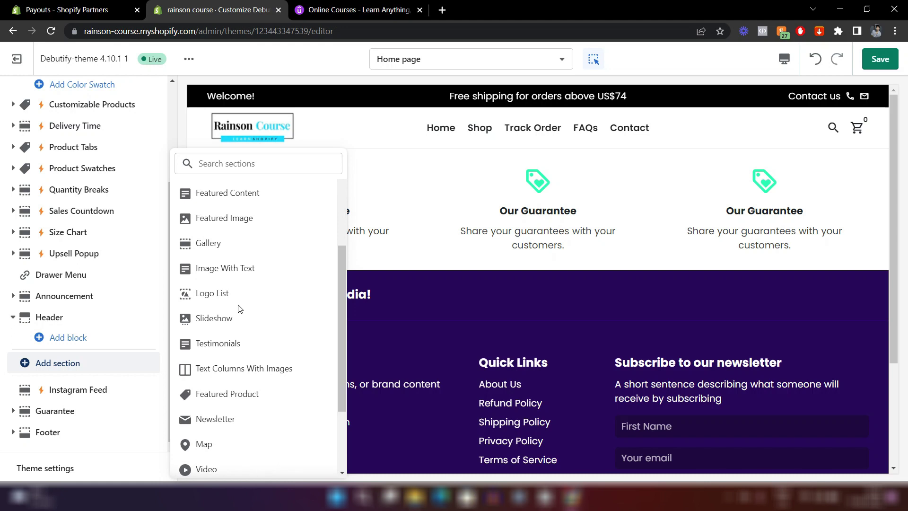
scroll(240, 308, "up", 1)
scroll(240, 308, "down", 2)
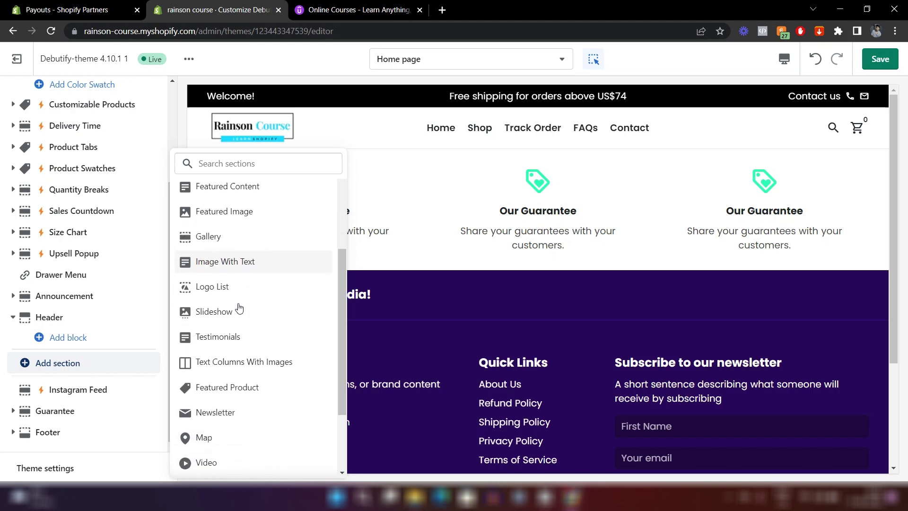
scroll(240, 308, "up", 3)
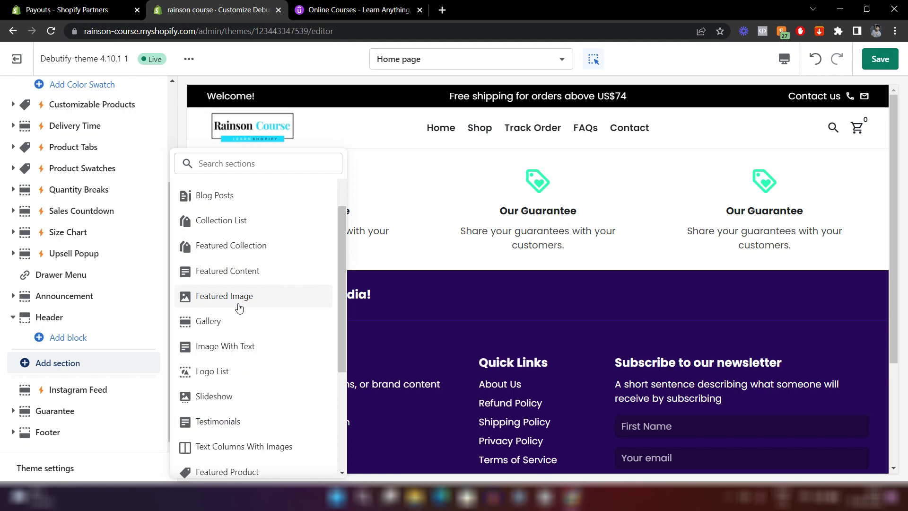
scroll(240, 308, "up", 2)
scroll(240, 307, "down", 3)
scroll(239, 307, "down", 2)
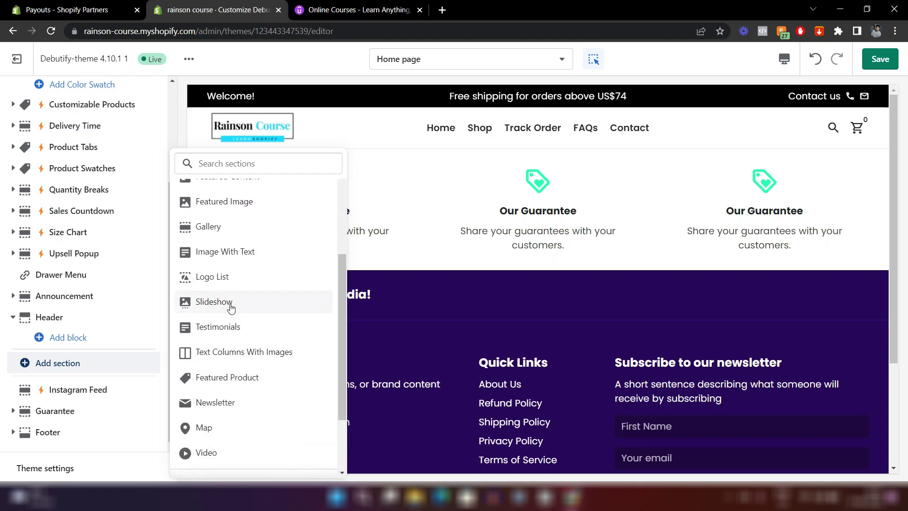
left_click(230, 305)
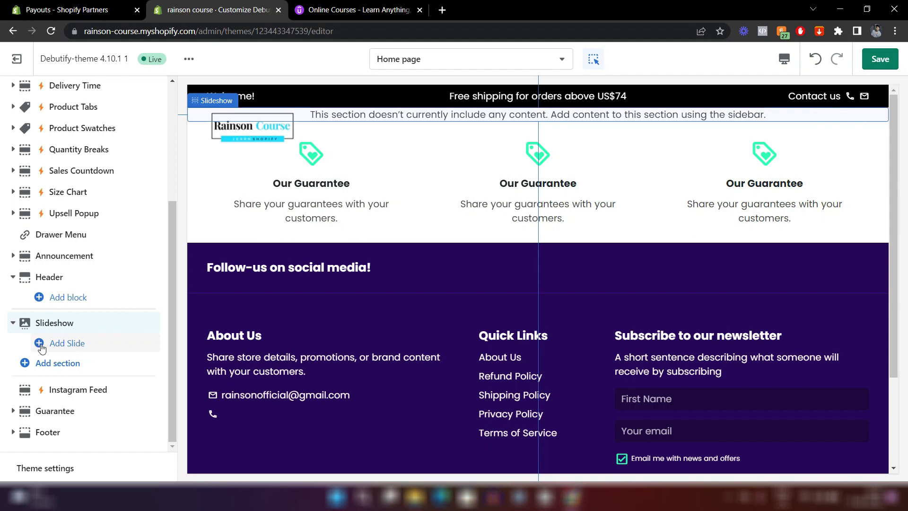
Add two placeholder slides to the Slideshow and check both with the carousel dots.
left_click(67, 343)
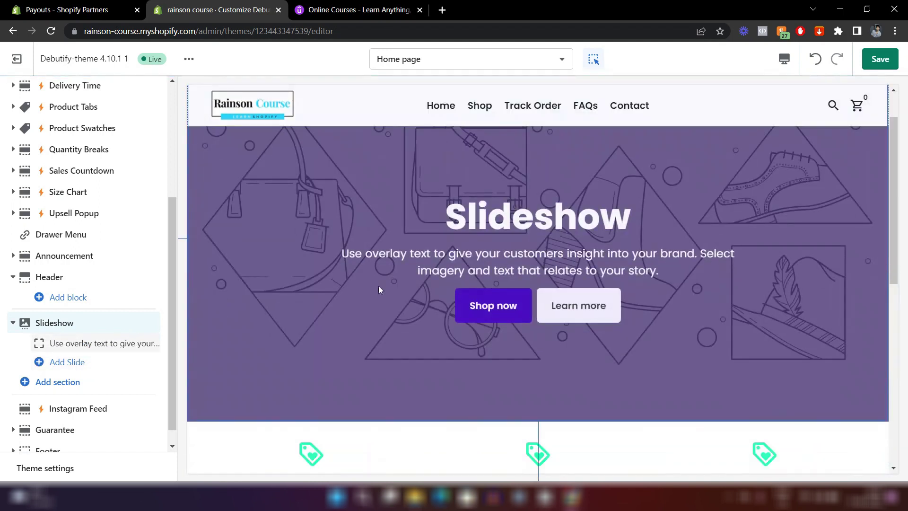
left_click(67, 363)
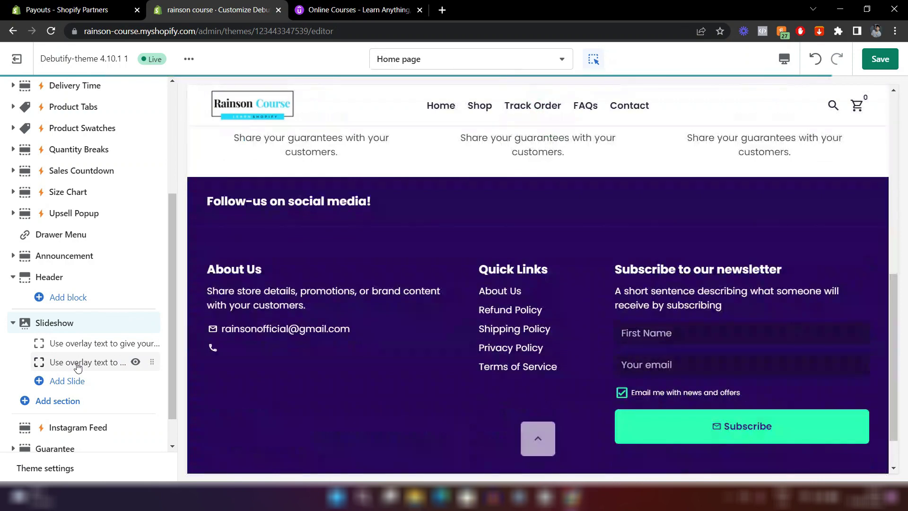
scroll(477, 229, "up", 10)
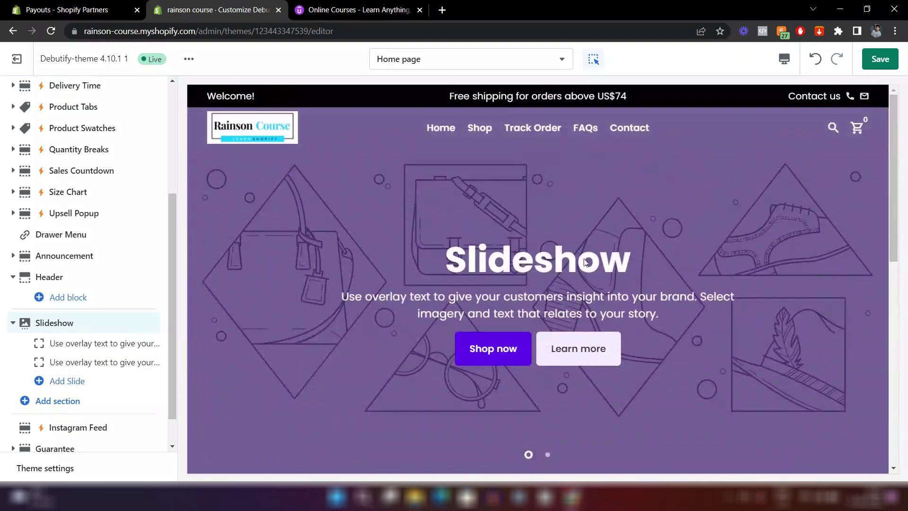
left_click(547, 456)
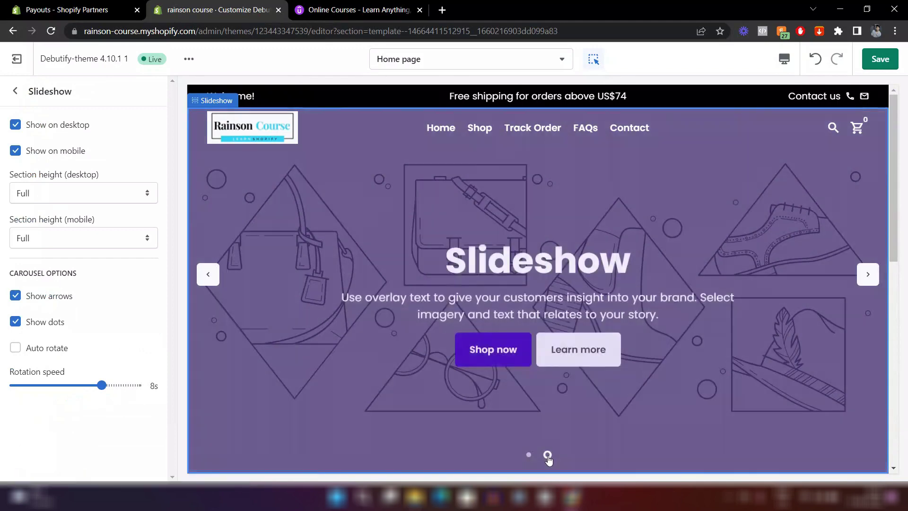
left_click(529, 455)
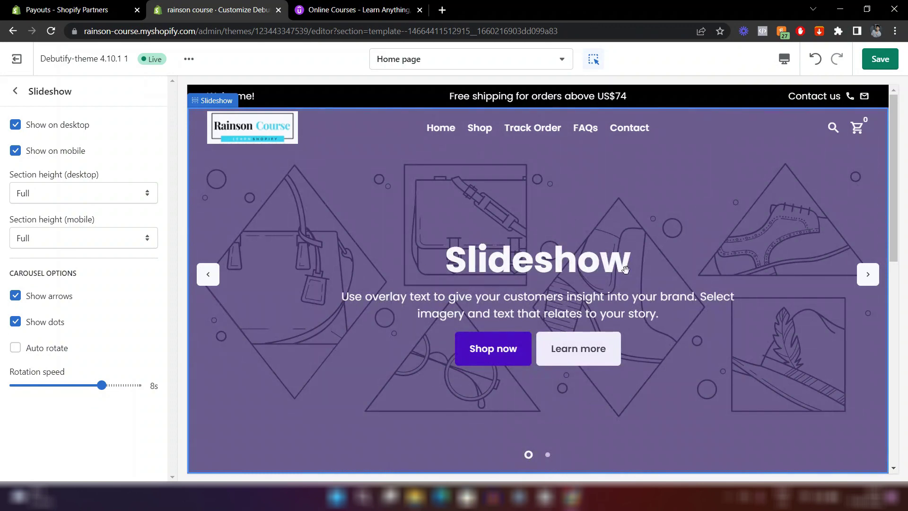
Open the first slide block's settings from the sections list.
left_click(8, 94)
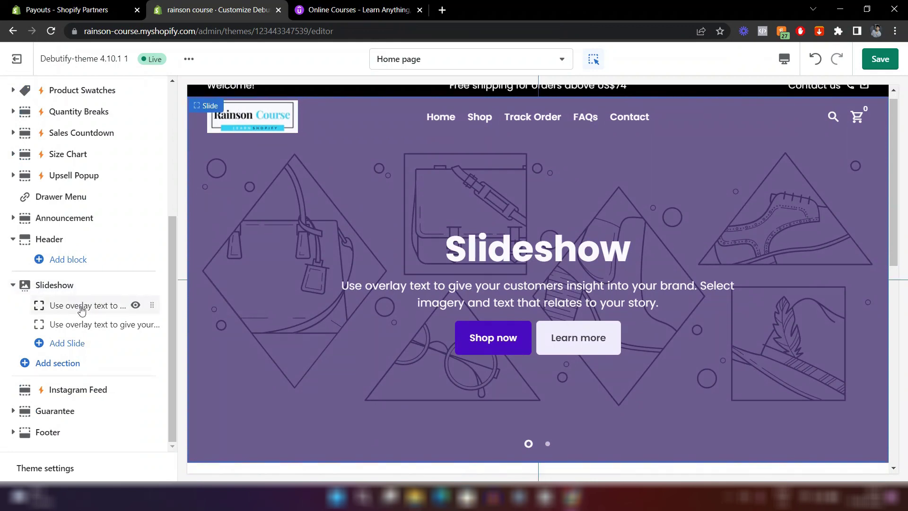
left_click(81, 306)
scroll(71, 302, "down", 4)
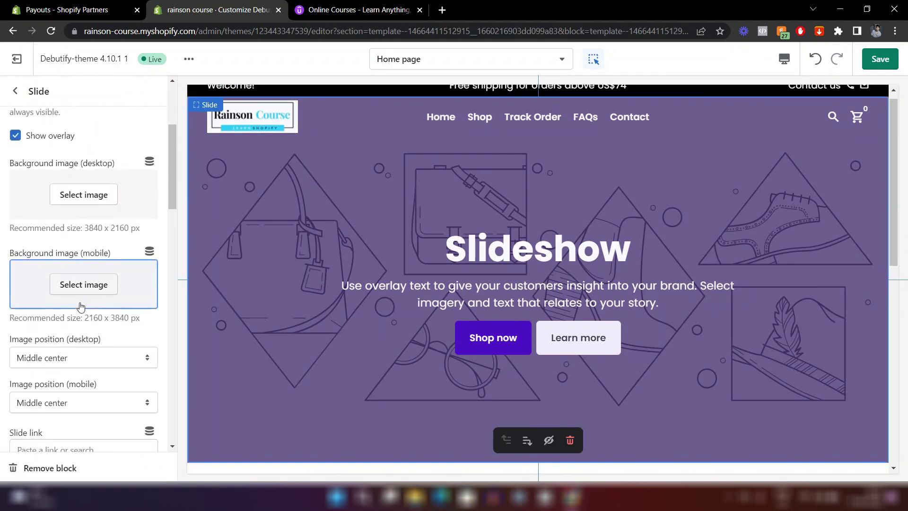
left_click(86, 205)
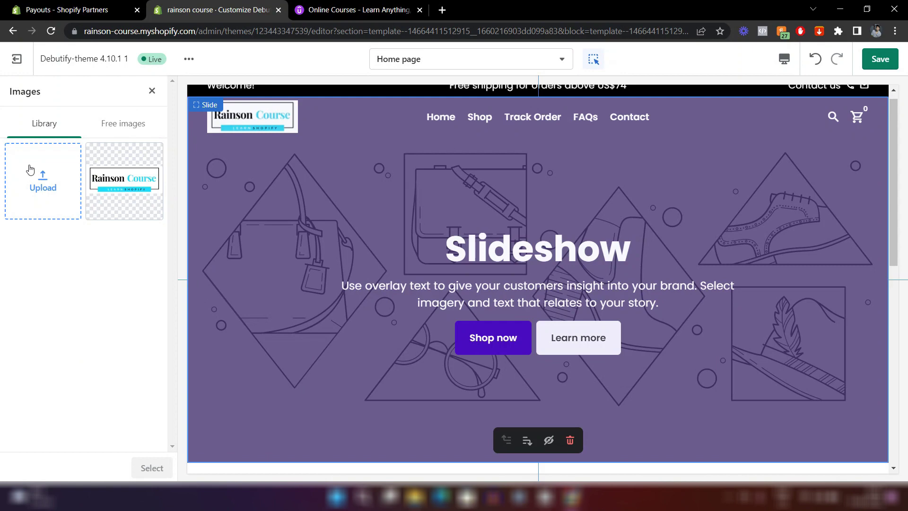
left_click(123, 125)
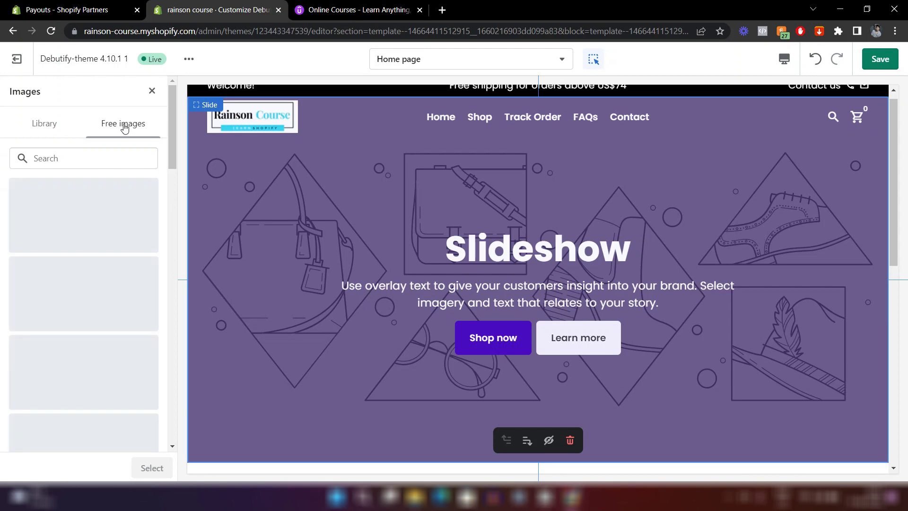
left_click(85, 160)
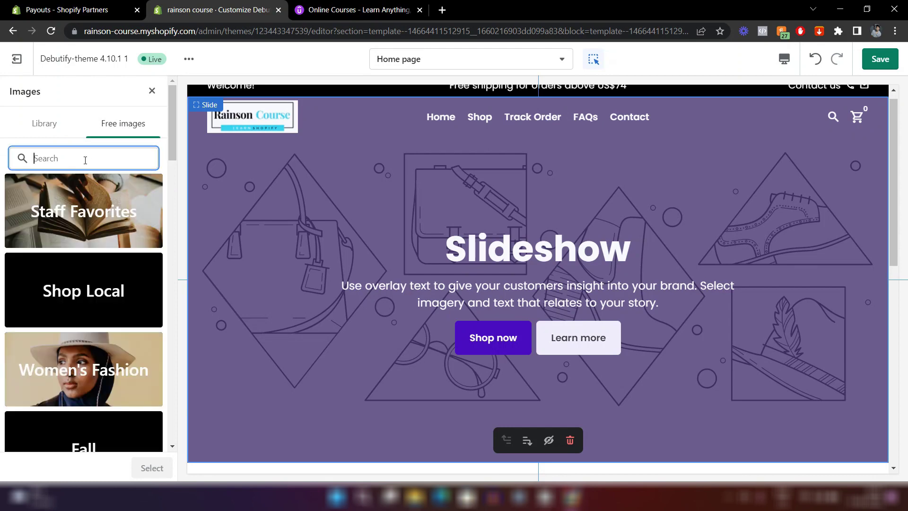
type("gif")
scroll(136, 271, "down", 2)
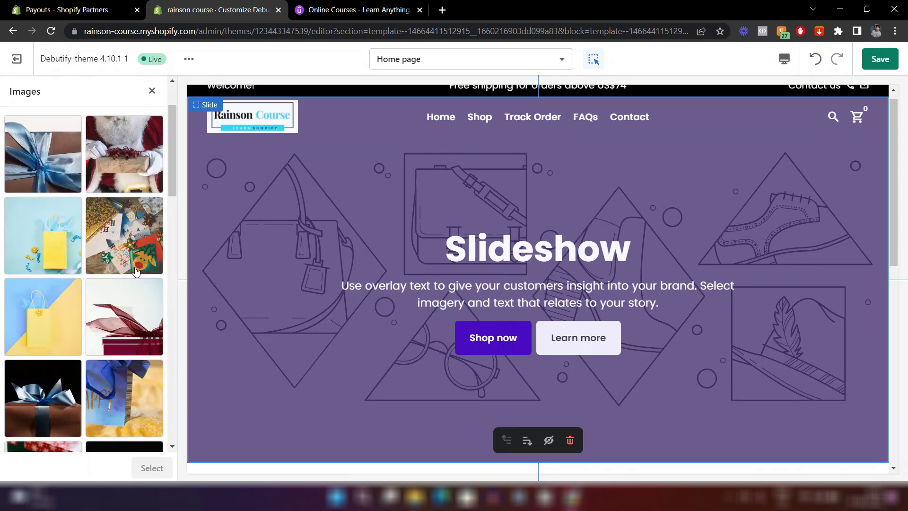
scroll(71, 260, "down", 2)
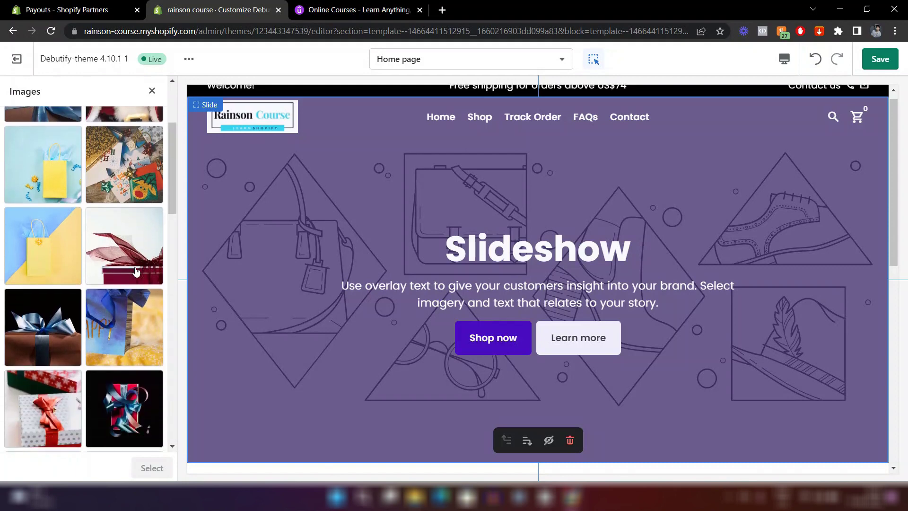
left_click(38, 251)
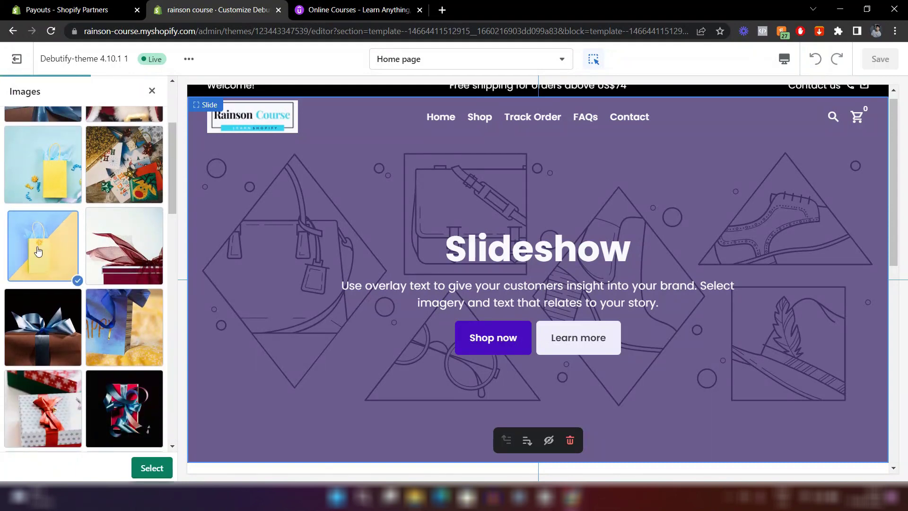
left_click(149, 468)
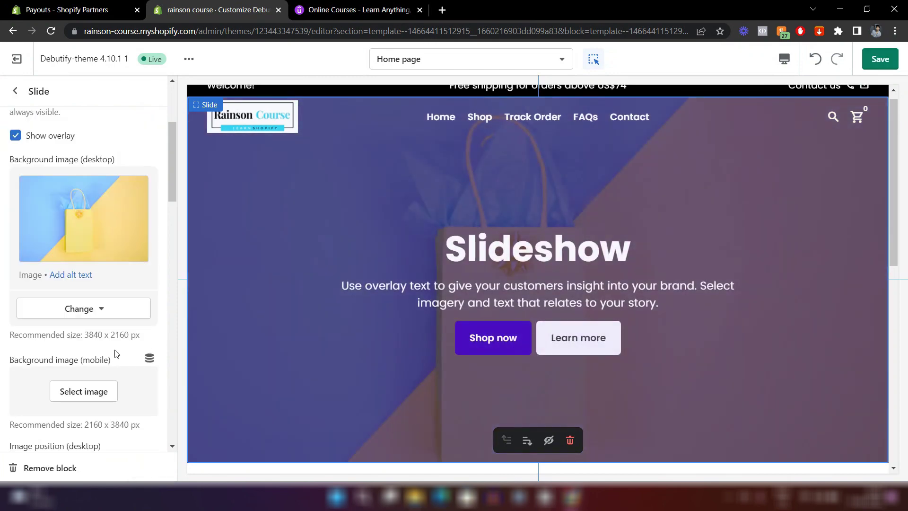
scroll(115, 353, "down", 3)
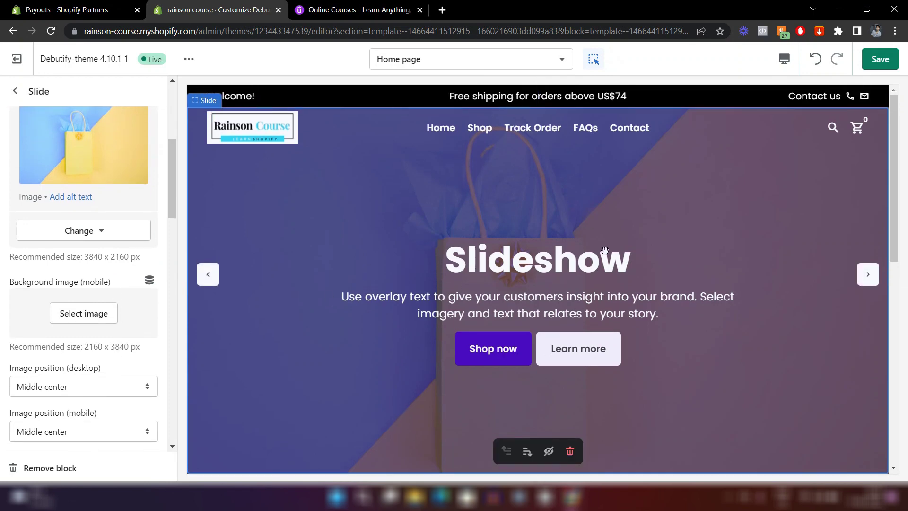
scroll(126, 329, "down", 3)
scroll(126, 329, "down", 6)
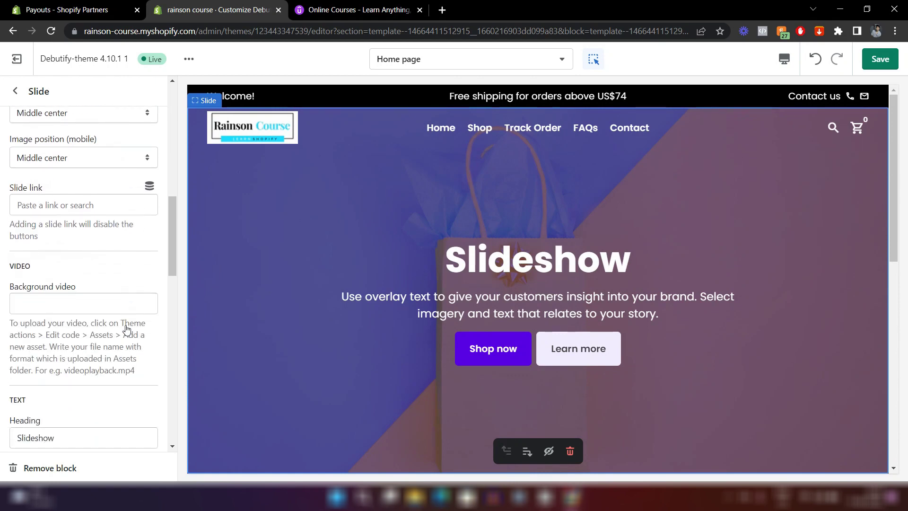
scroll(126, 329, "down", 1)
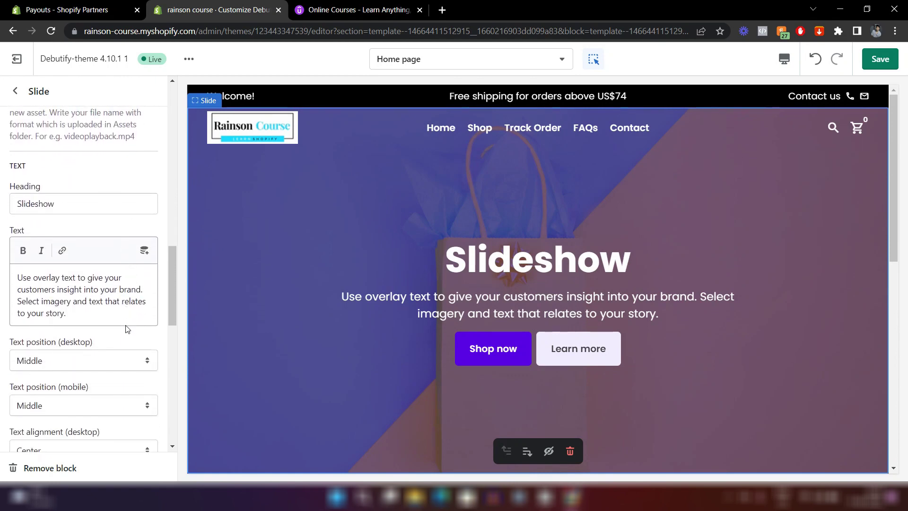
Change the slide heading to 'Welcome' and its text to 'The best gift store. Surprise your love ones!'.
left_click(49, 201)
double_click(49, 199)
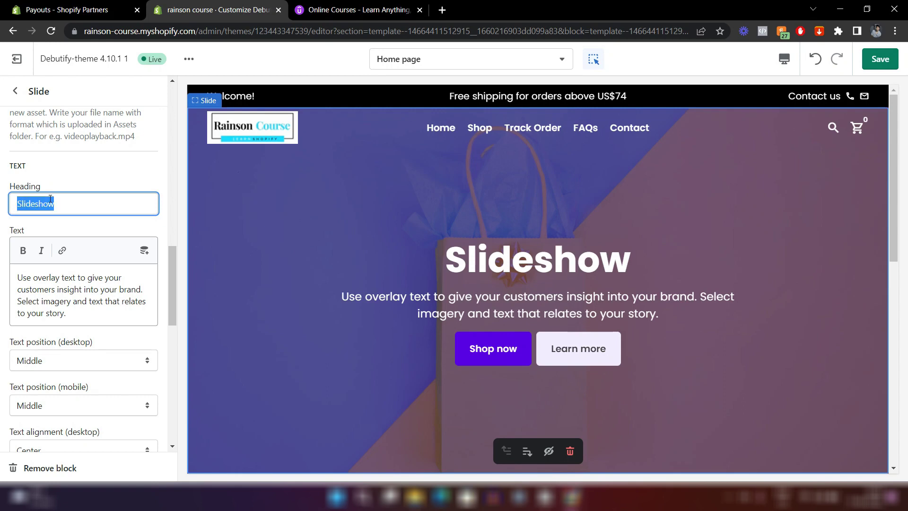
type("Welcome")
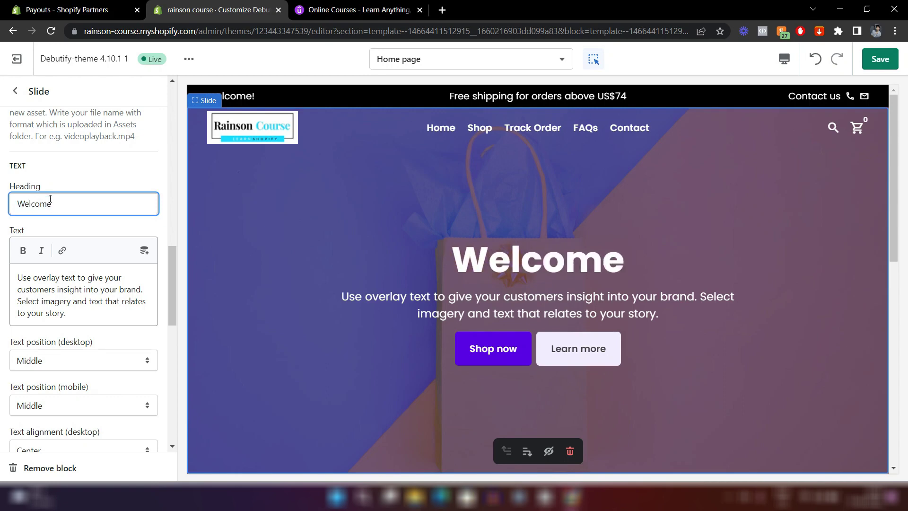
left_click(58, 286)
key("ctrl+a")
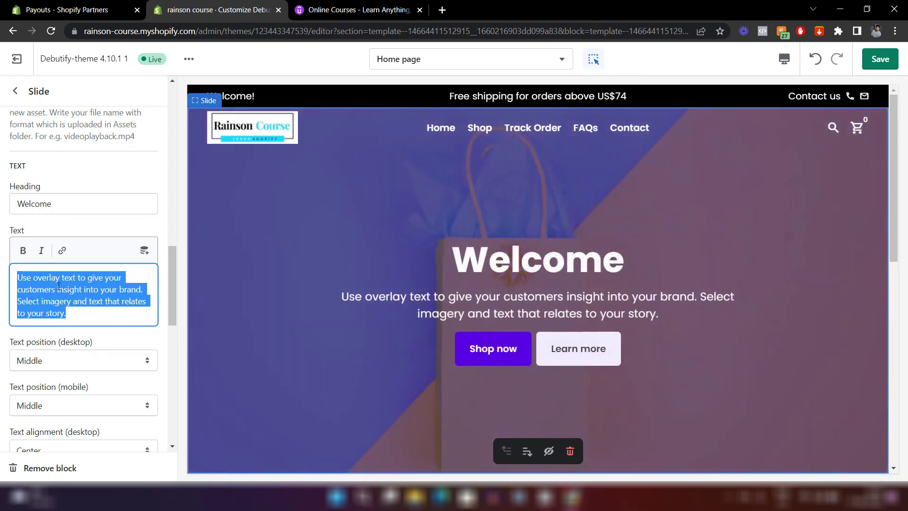
type("The best gift store. Buy")
key("BackSpace")
key("BackSpace")
key("BackSpace")
type("Surprise your love ones!")
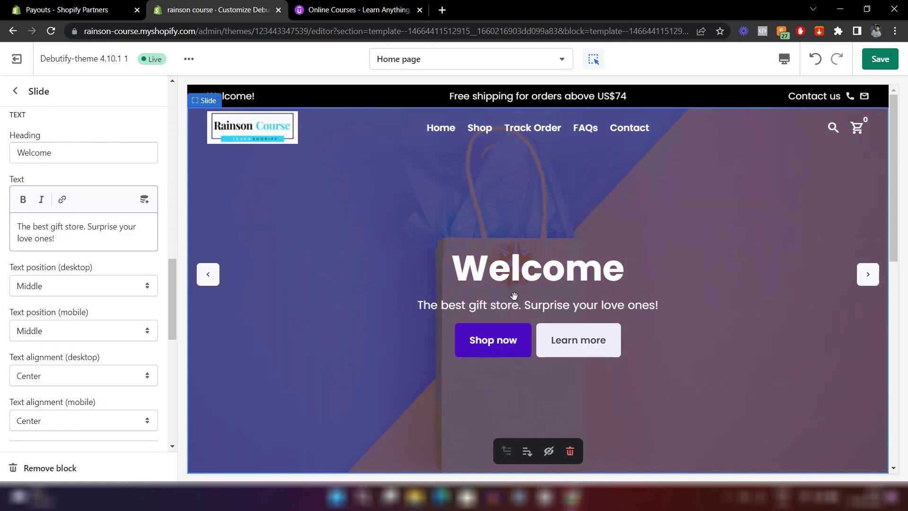
Set the slide's desktop text position to Bottom.
scroll(79, 282, "down", 1)
scroll(81, 279, "down", 2)
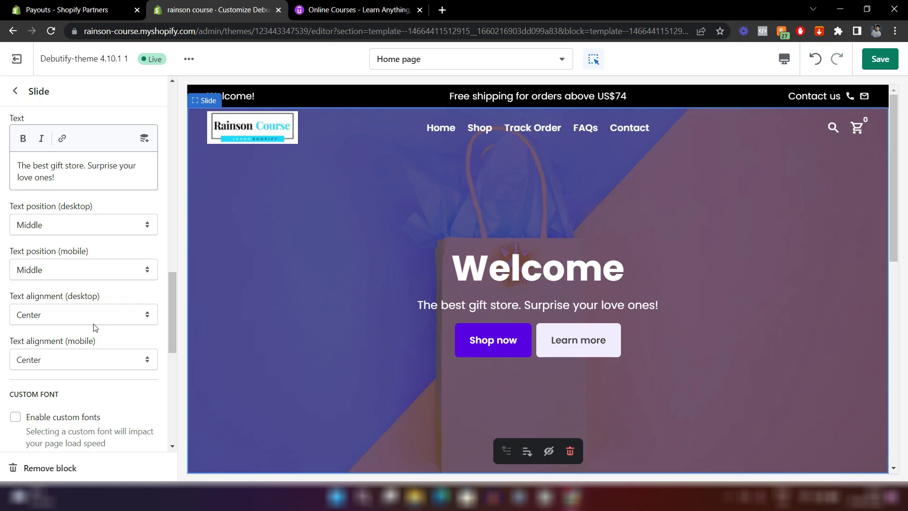
left_click(71, 232)
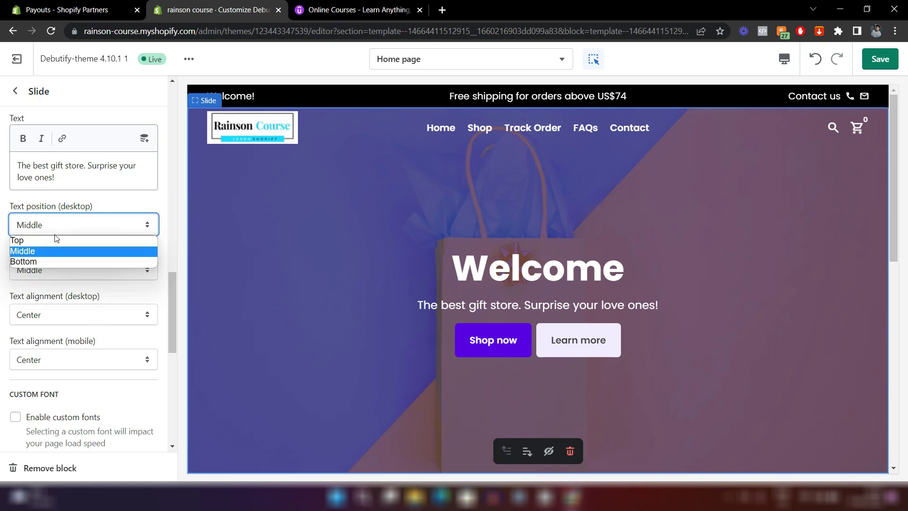
left_click(108, 206)
scroll(109, 206, "down", 2)
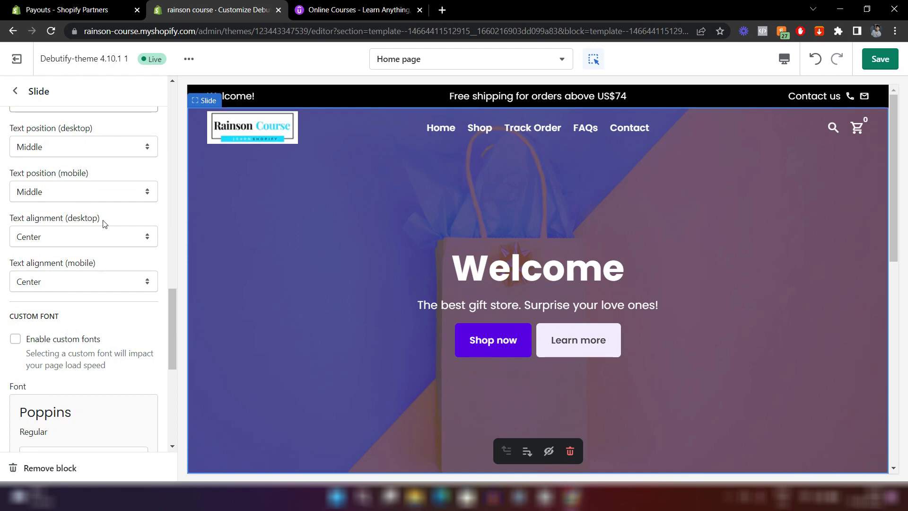
scroll(98, 227, "up", 2)
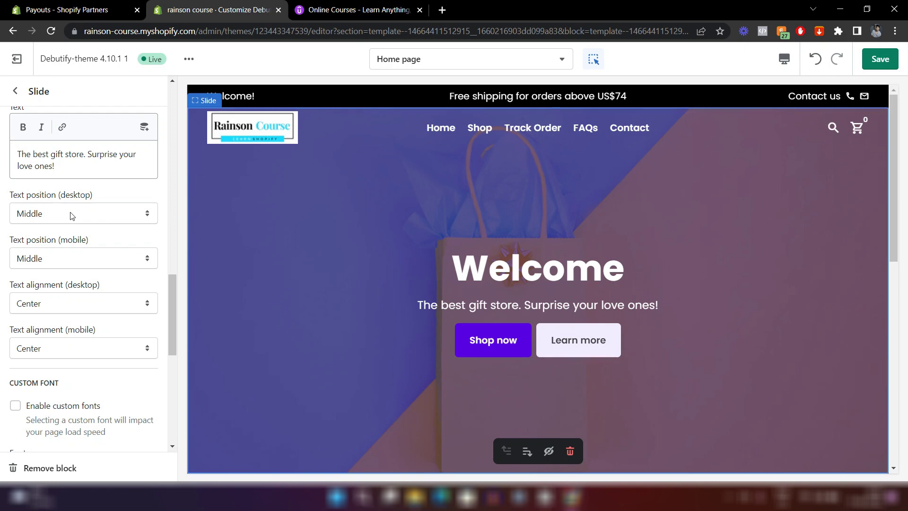
left_click(72, 215)
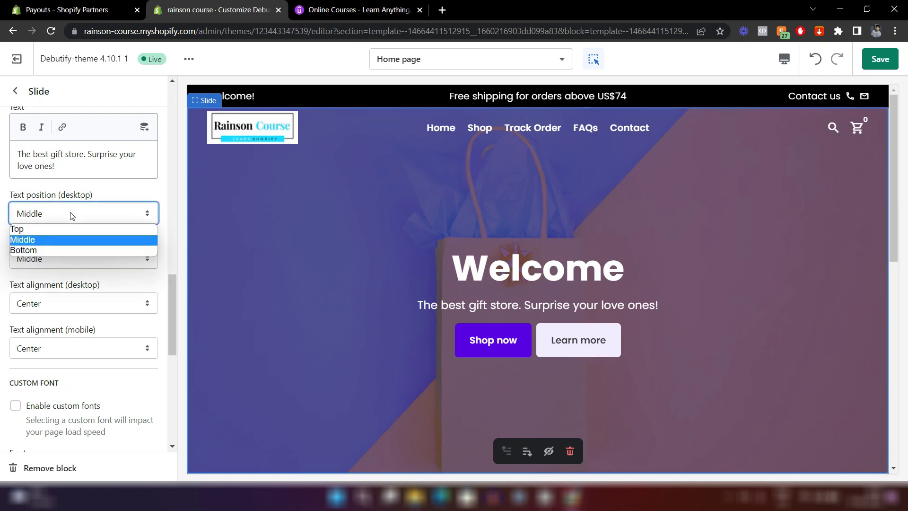
left_click(44, 249)
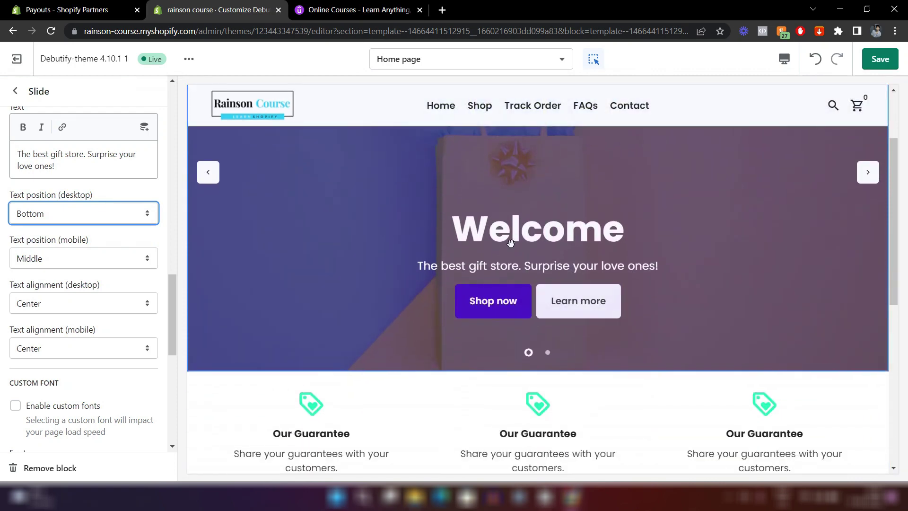
Preview the home page on Mobile and set the Slideshow's mobile section height to Medium.
left_click(783, 61)
left_click(789, 91)
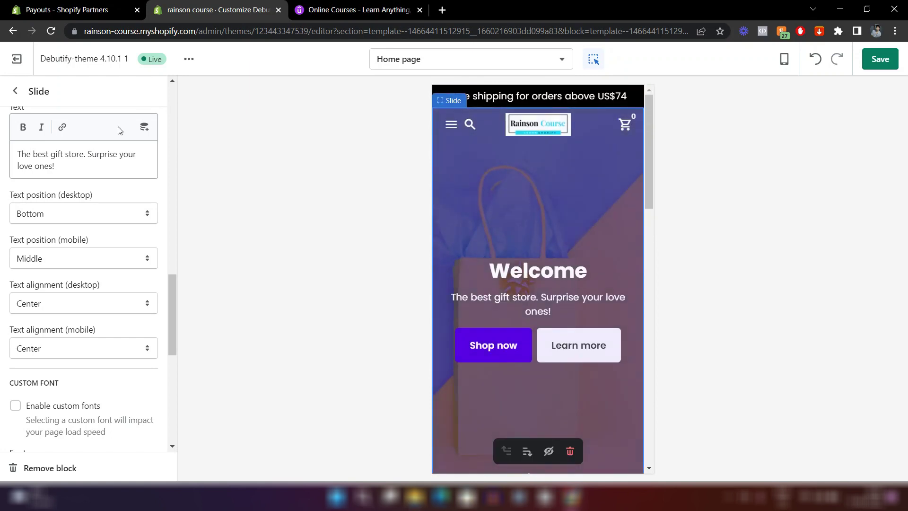
left_click(11, 91)
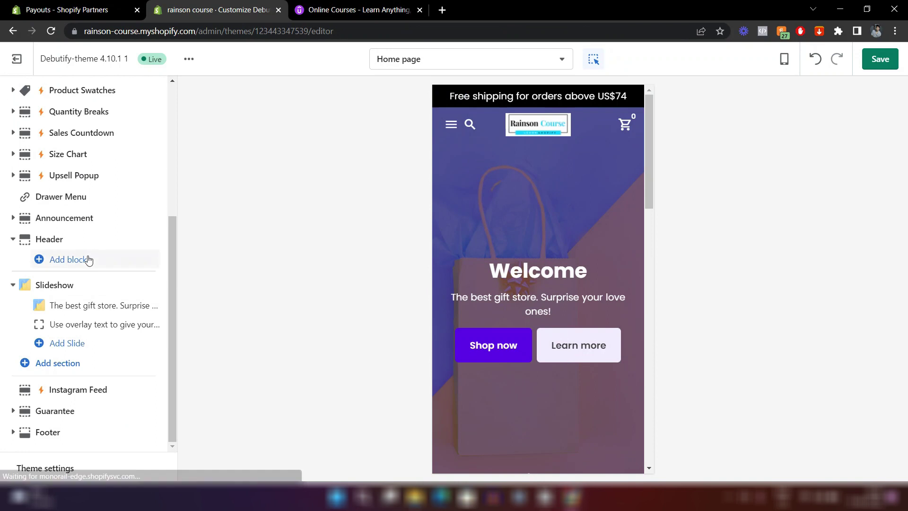
left_click(53, 285)
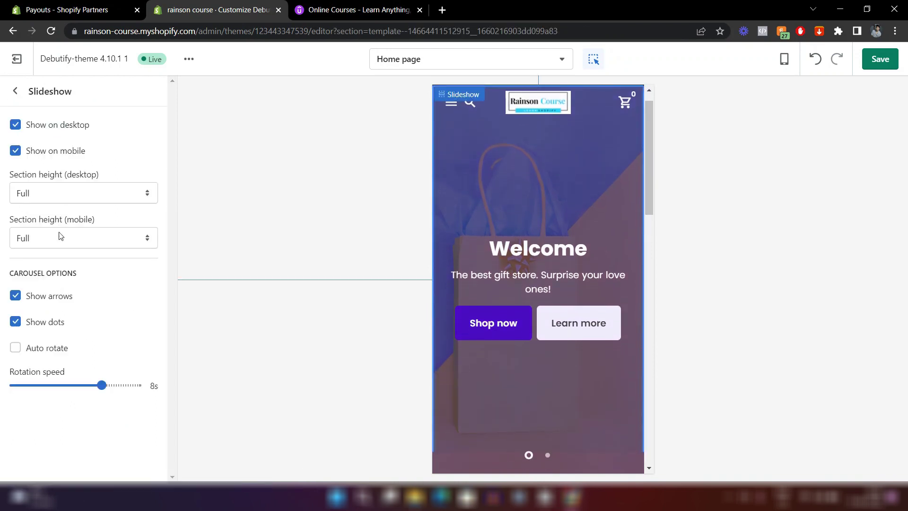
left_click(97, 241)
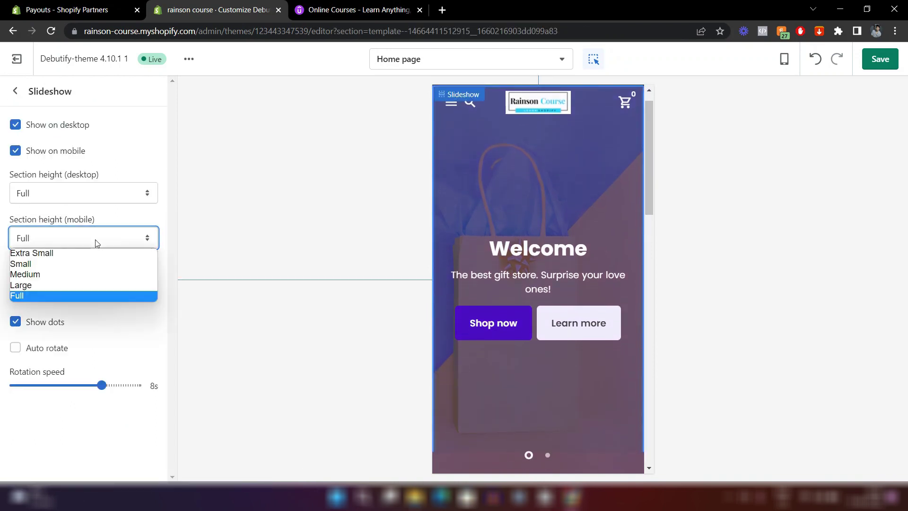
left_click(50, 273)
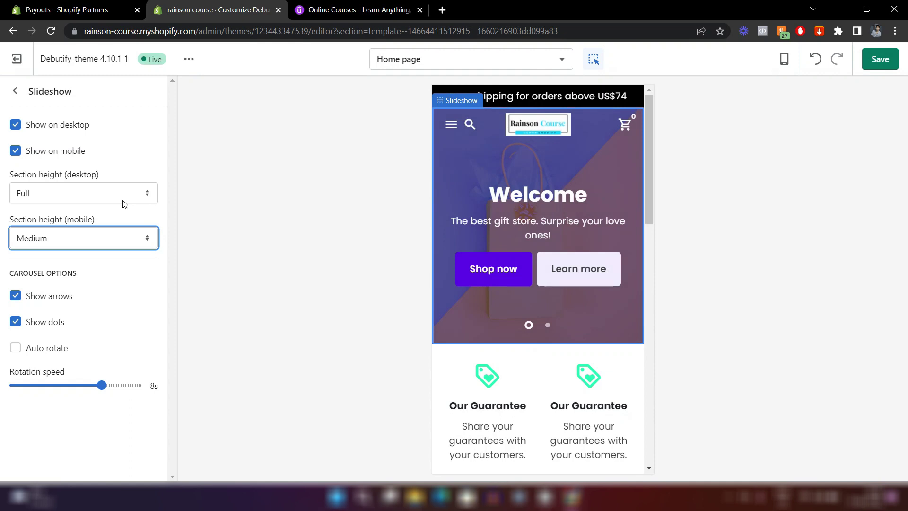
left_click(15, 90)
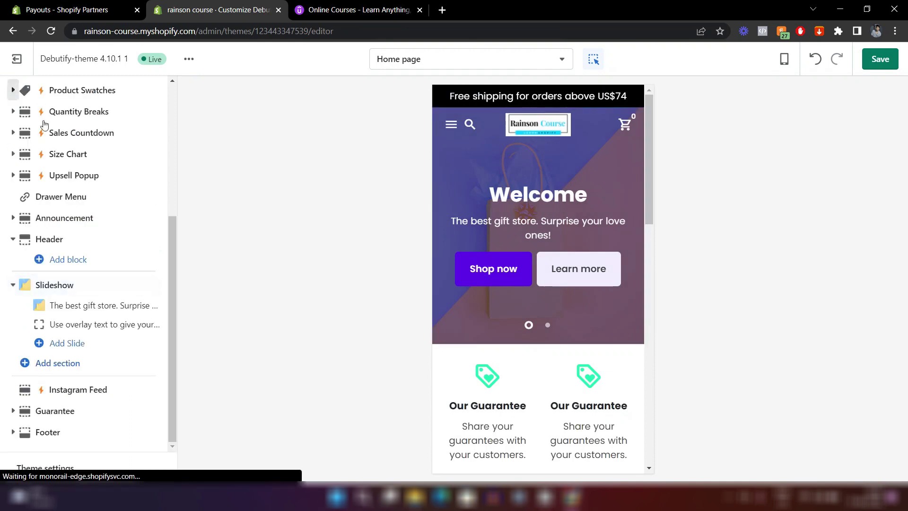
In the first slide's settings, choose Bottom for Text position (mobile).
left_click(87, 306)
scroll(87, 306, "down", 5)
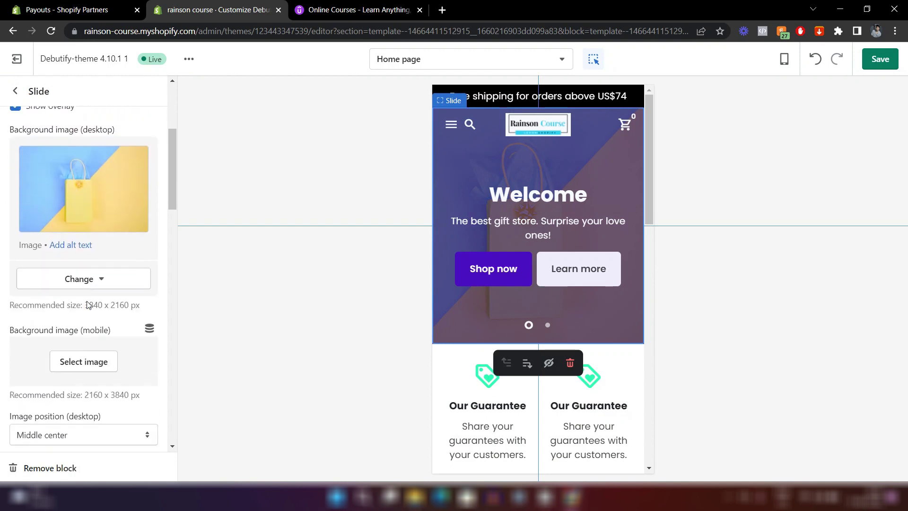
scroll(87, 305, "down", 10)
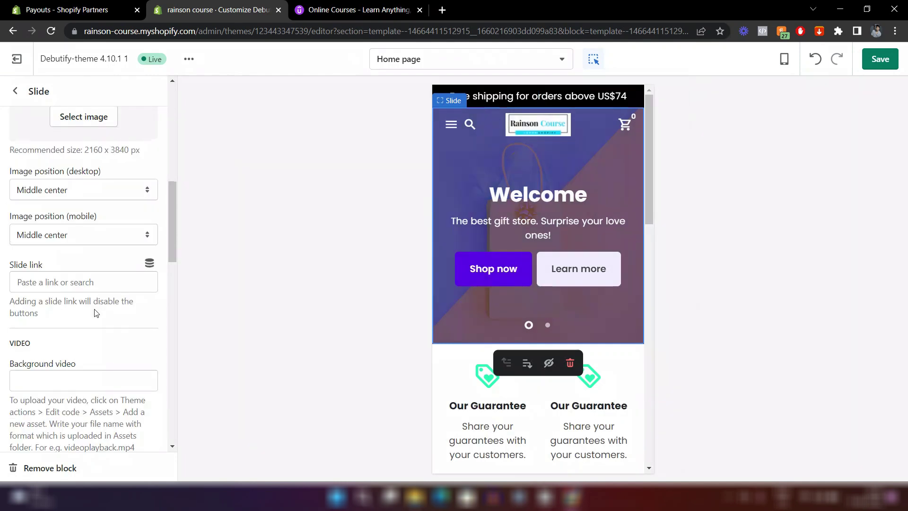
scroll(95, 312, "down", 5)
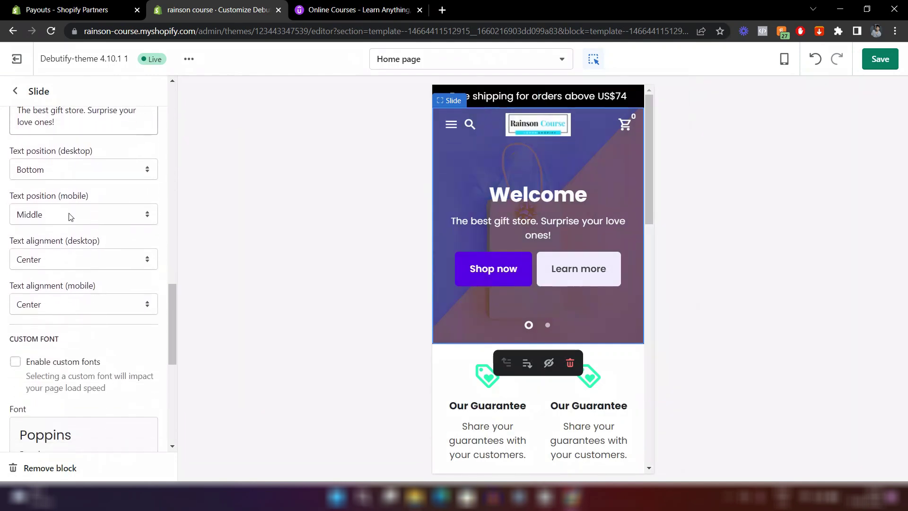
left_click(56, 216)
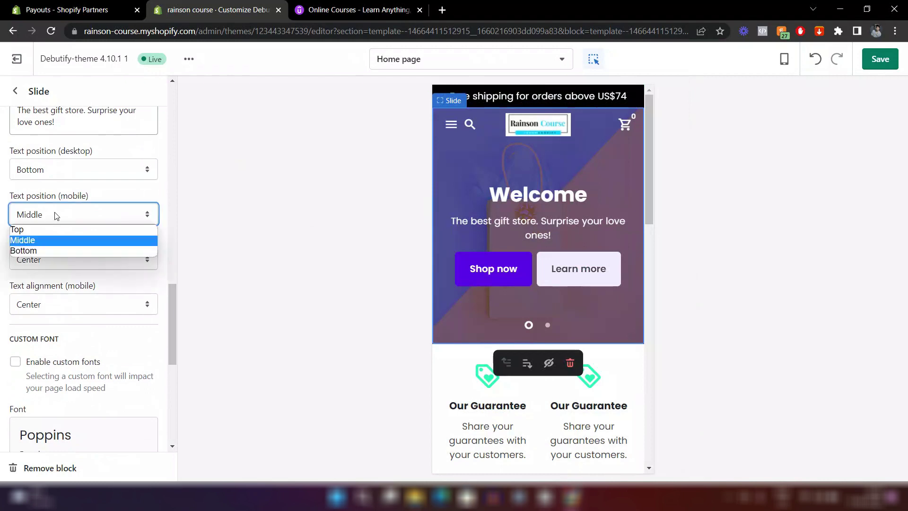
left_click(33, 251)
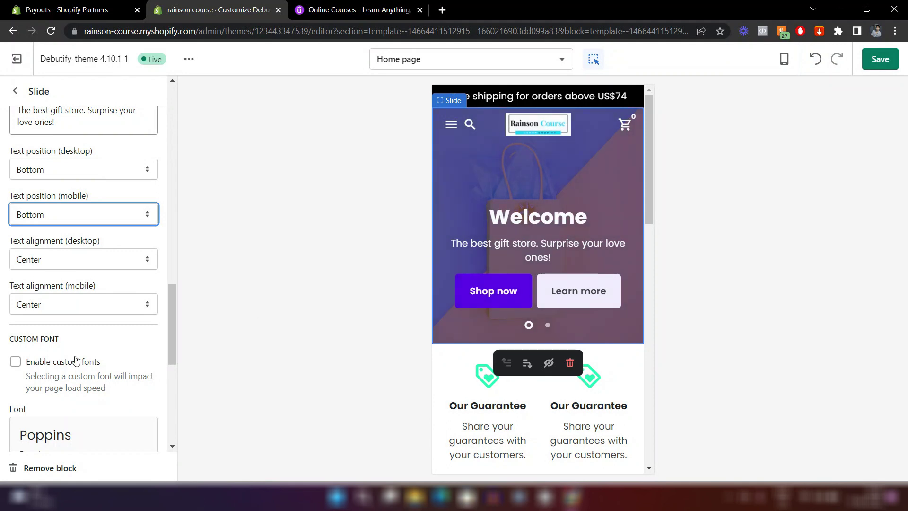
left_click(15, 91)
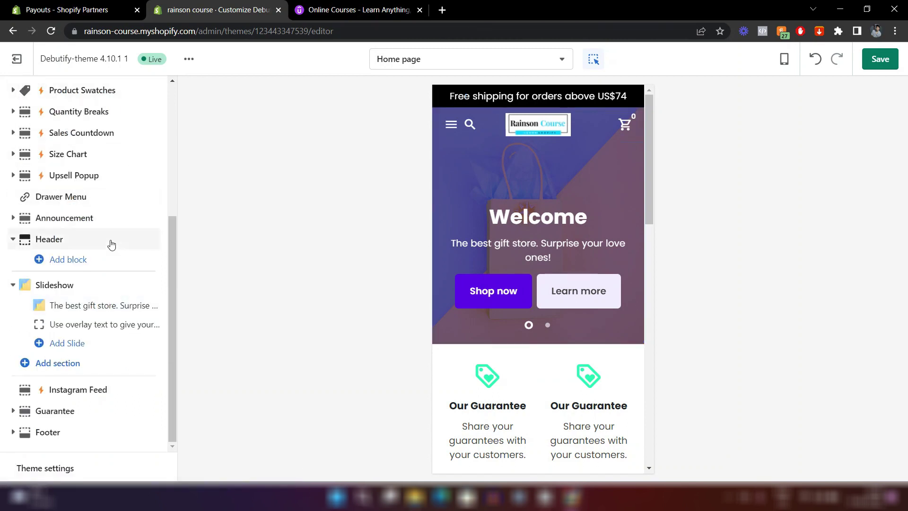
Reduce the theme's body text base size from 16px to 15px in Typography settings.
left_click(86, 473)
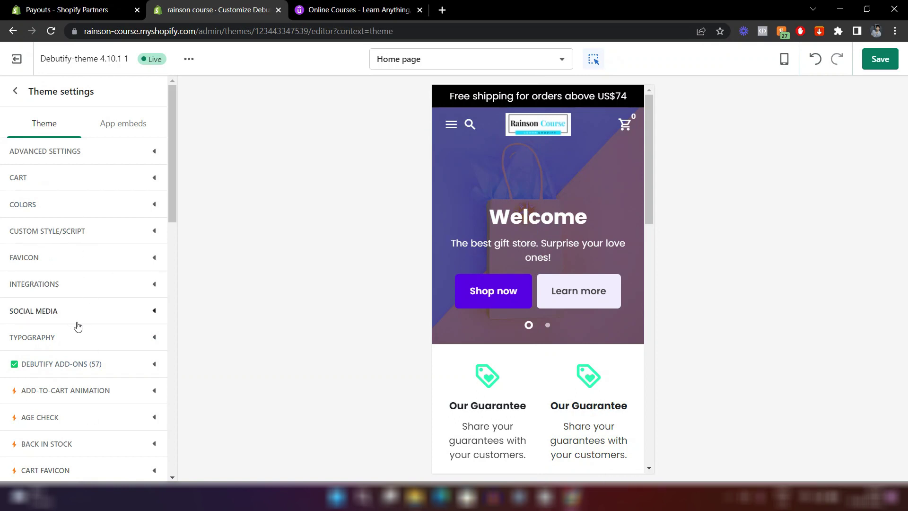
left_click(91, 342)
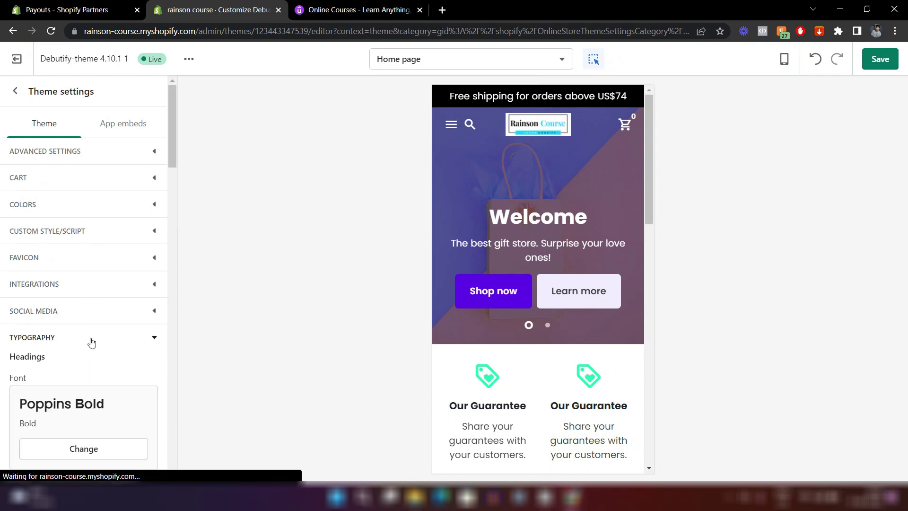
scroll(92, 336, "down", 6)
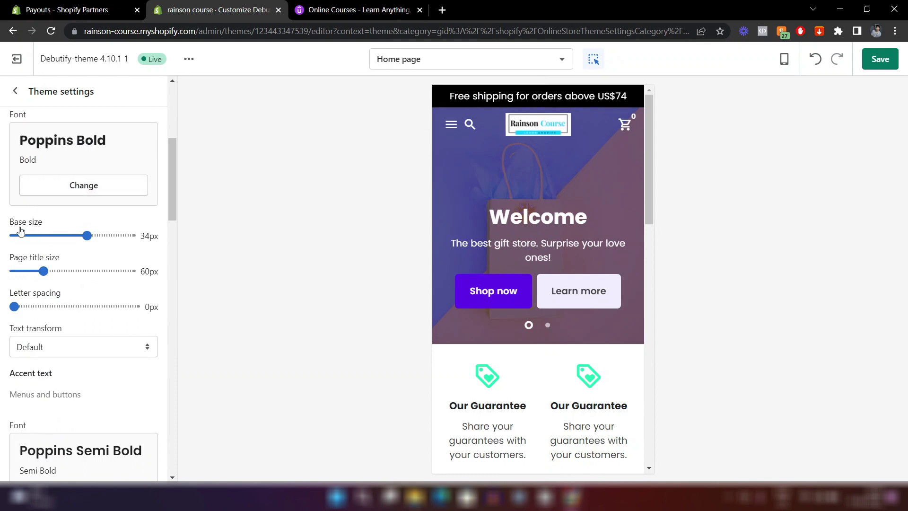
scroll(97, 272, "down", 2)
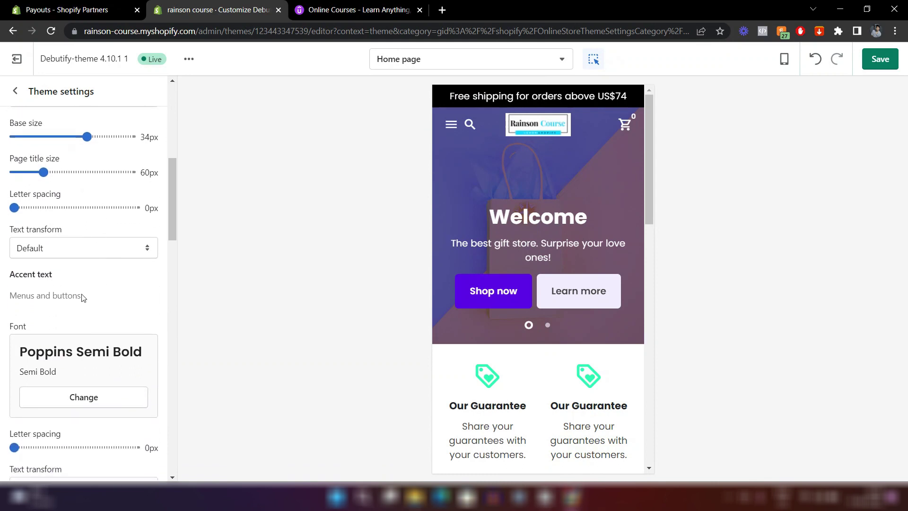
scroll(83, 296, "down", 10)
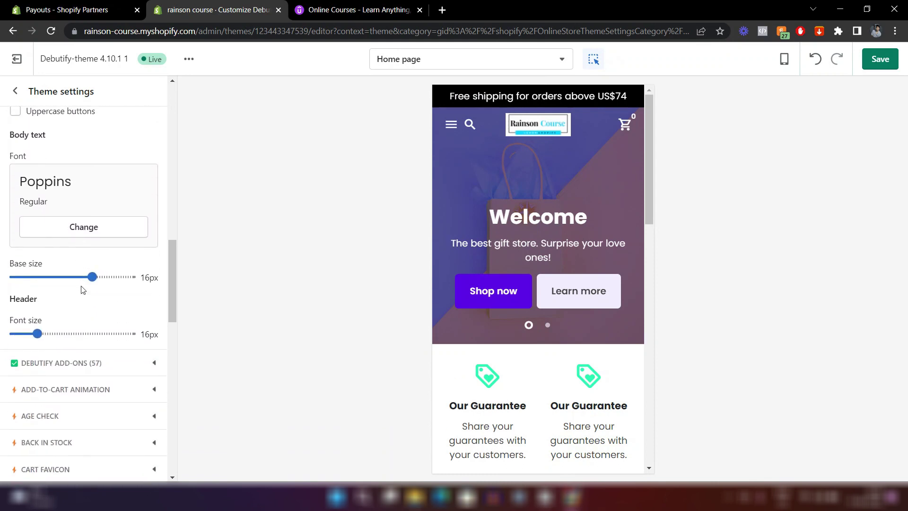
scroll(83, 290, "down", 1)
left_click_drag(92, 264, 72, 263)
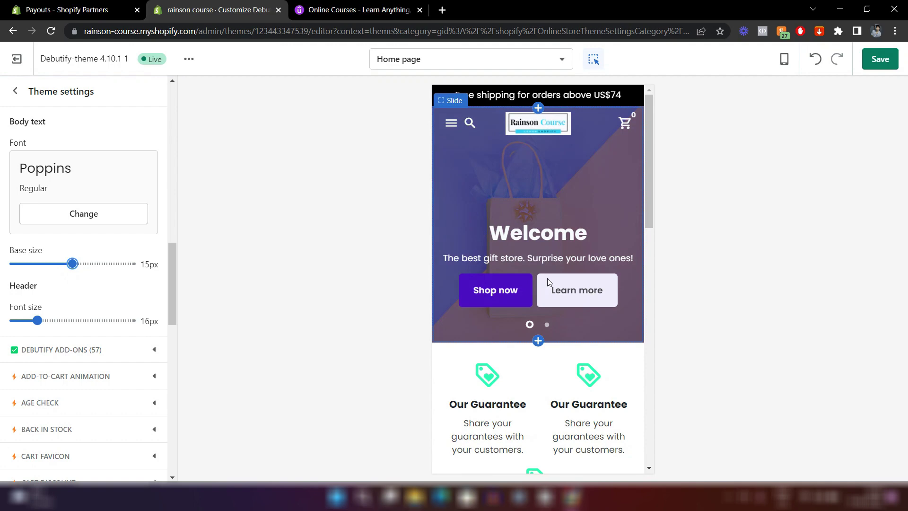
scroll(105, 237, "up", 10)
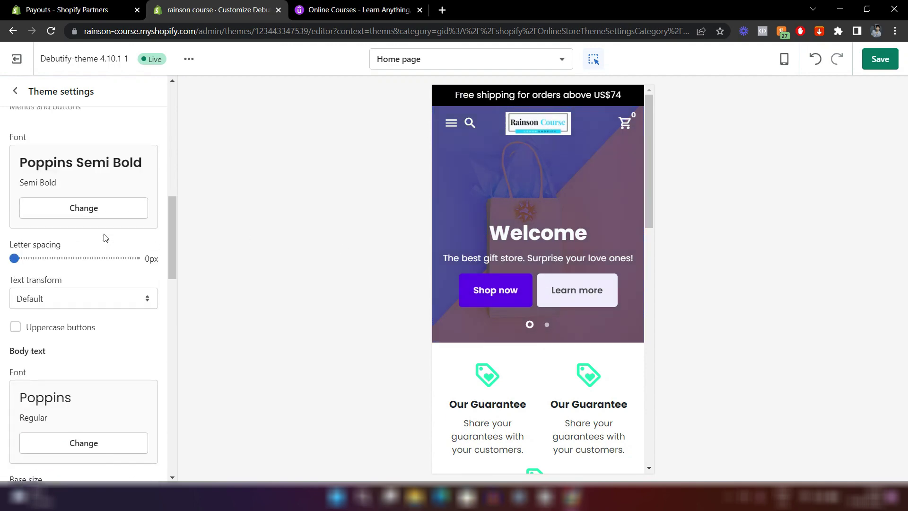
Set the theme's border radius to about 3px in Advanced settings.
left_click(17, 94)
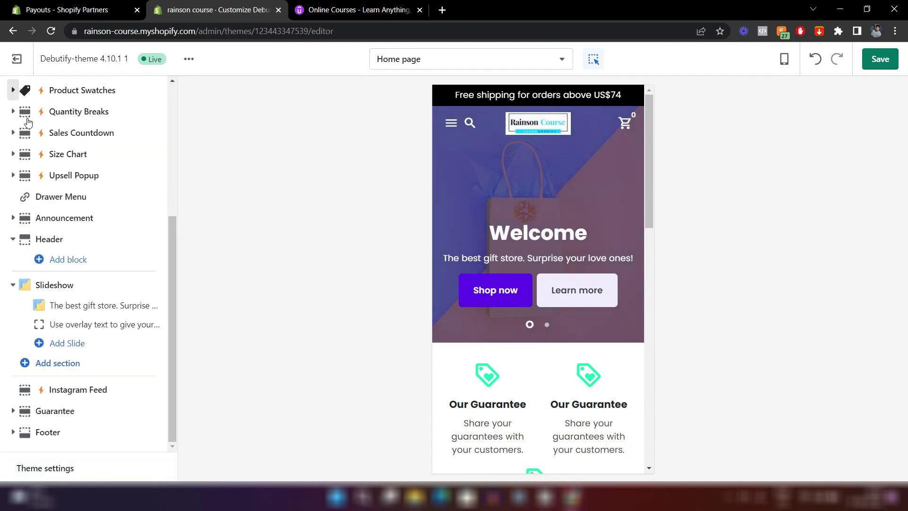
left_click(46, 468)
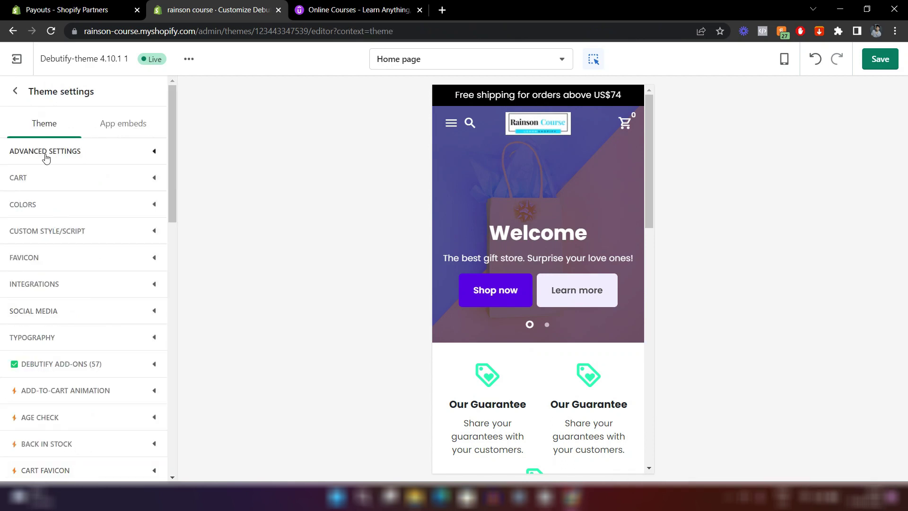
left_click(72, 156)
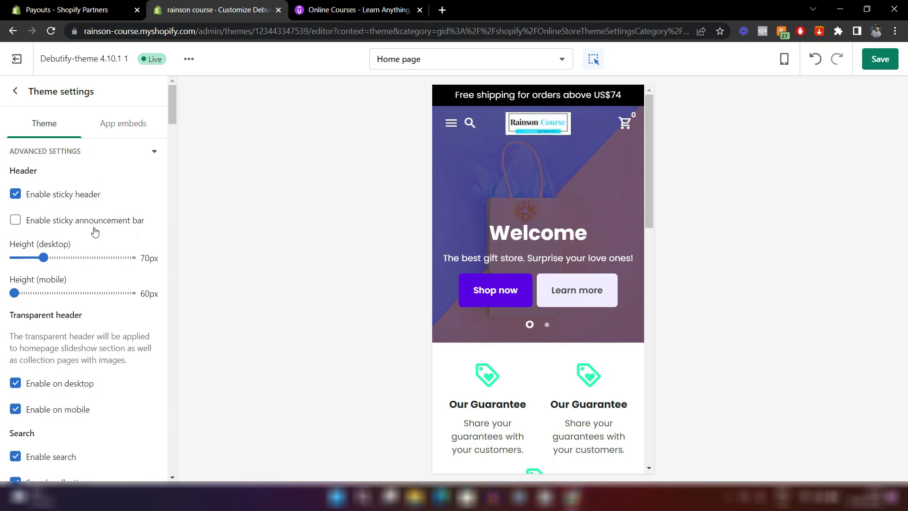
scroll(95, 232, "down", 3)
scroll(95, 232, "down", 17)
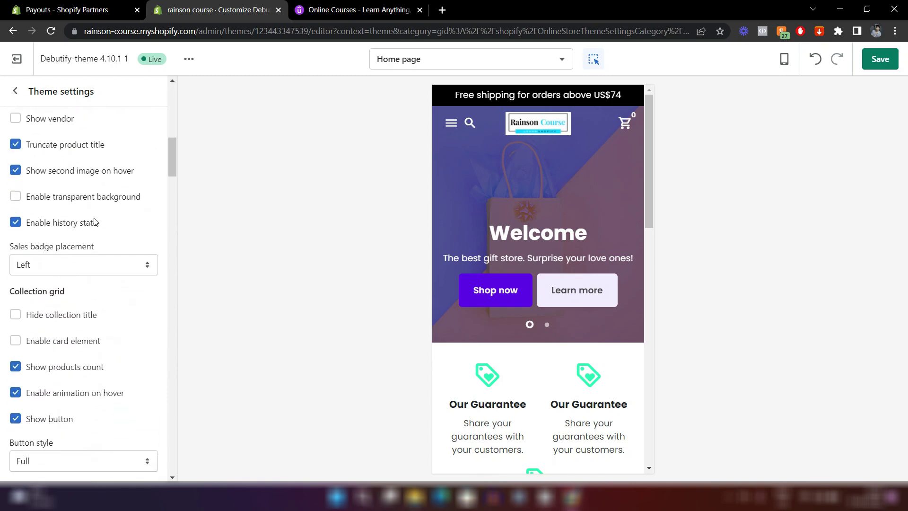
scroll(95, 211, "down", 15)
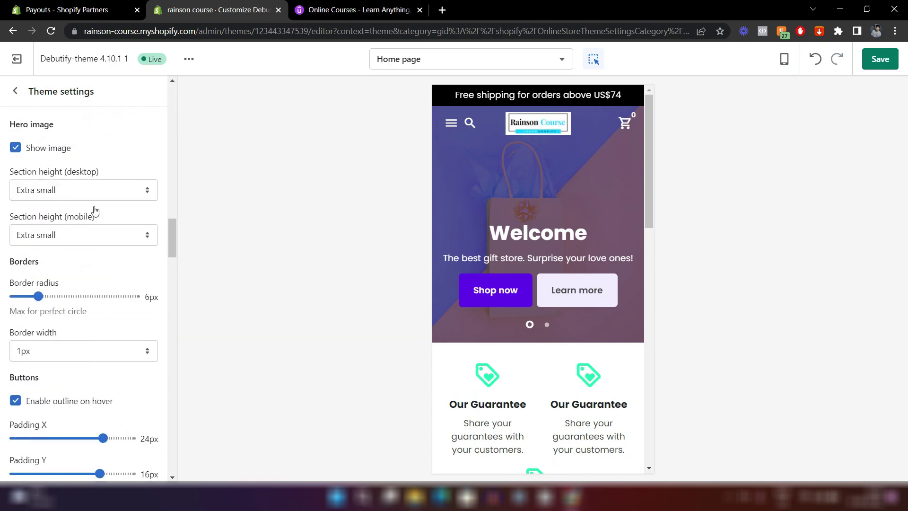
scroll(94, 208, "up", 3)
scroll(92, 205, "down", 1)
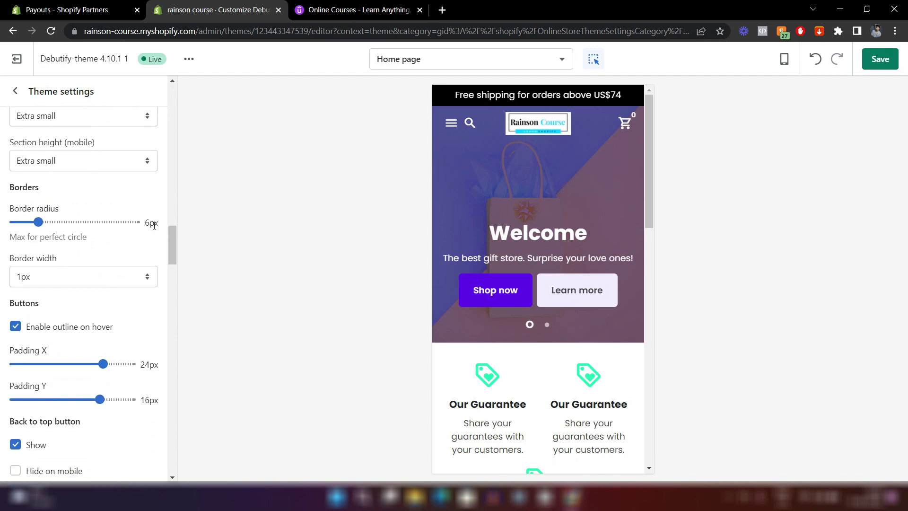
left_click_drag(153, 224, 158, 224)
left_click(128, 242)
left_click_drag(37, 221, 4, 223)
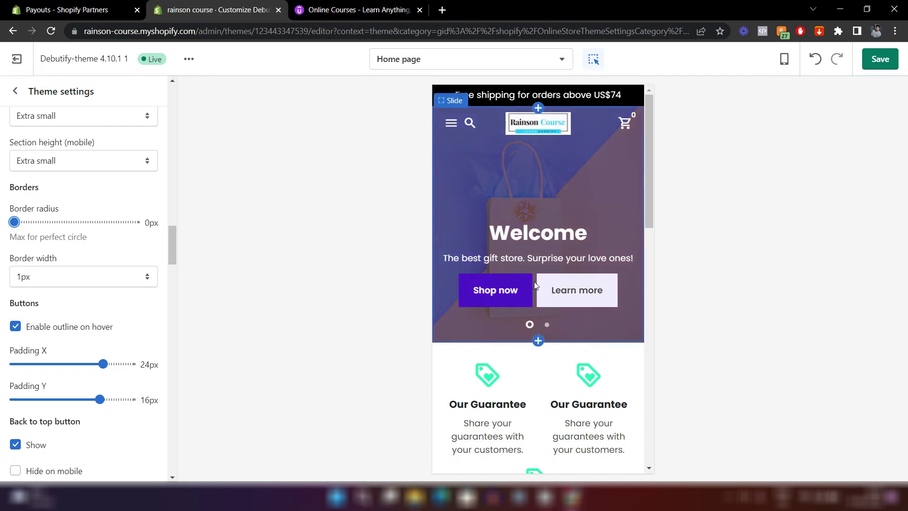
left_click_drag(14, 222, 159, 230)
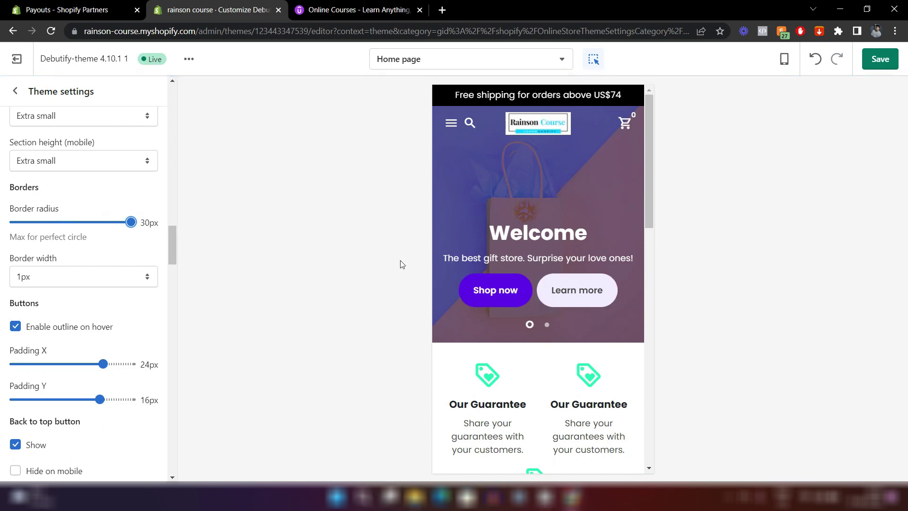
left_click_drag(132, 222, 21, 225)
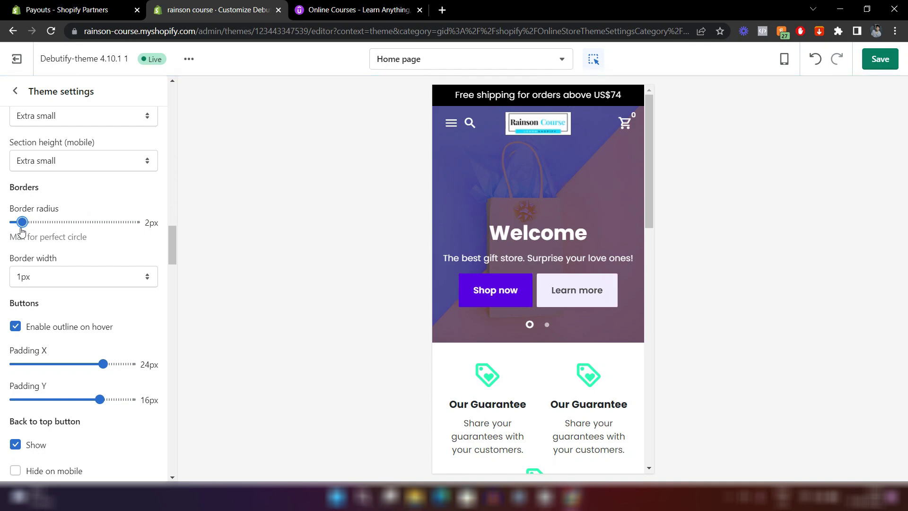
Reduce button padding to 12px horizontal and 8px vertical.
scroll(94, 256, "down", 2)
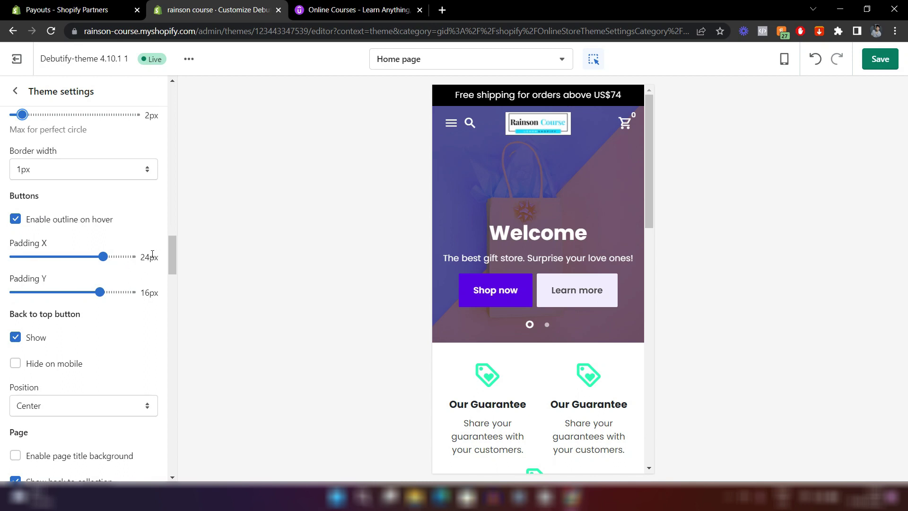
left_click_drag(102, 257, 47, 257)
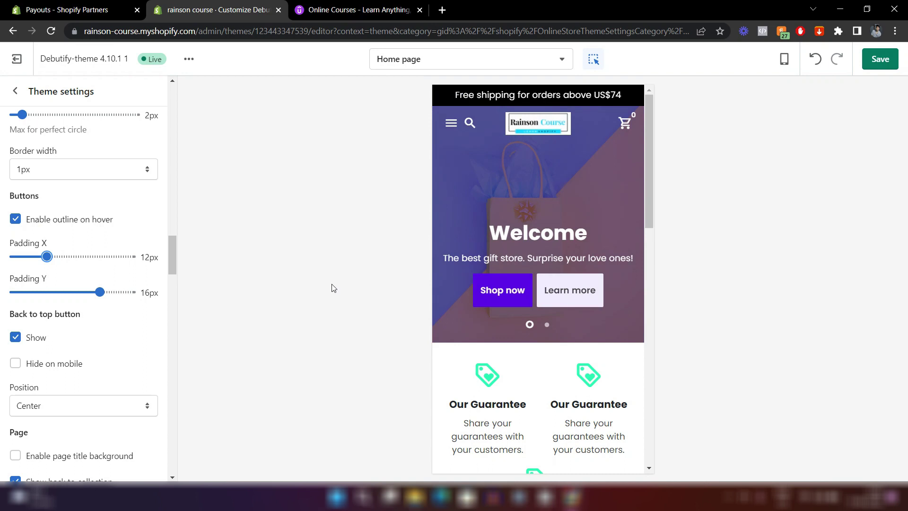
left_click_drag(99, 291, 36, 292)
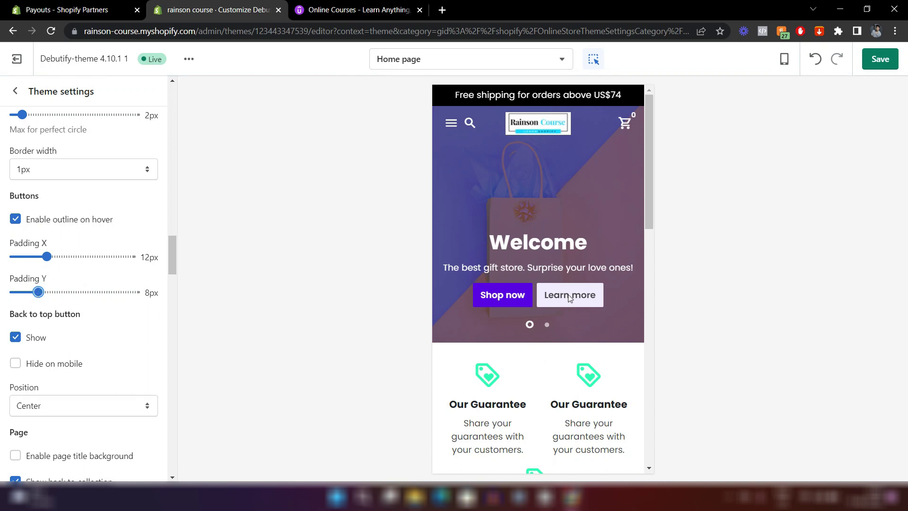
scroll(132, 201, "up", 3)
Switch the preview to Desktop width and look over the home page.
left_click(784, 58)
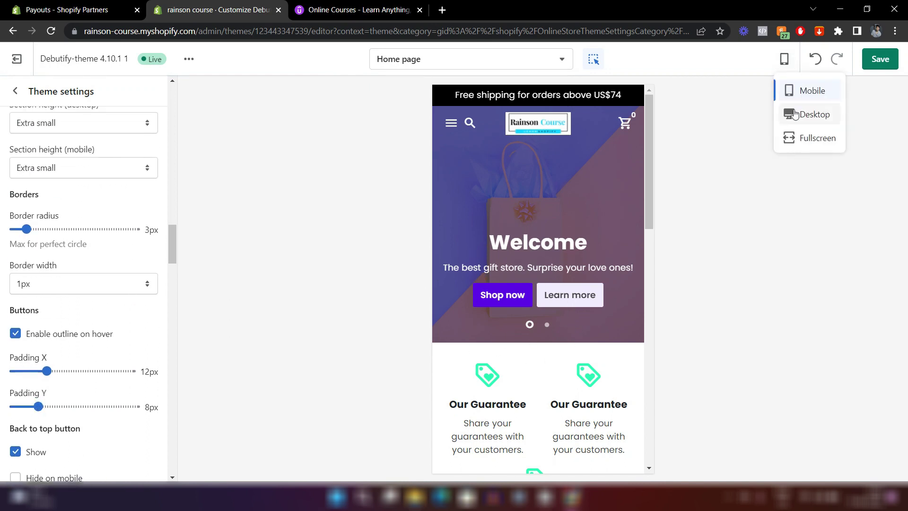
left_click(815, 114)
scroll(615, 265, "down", 2)
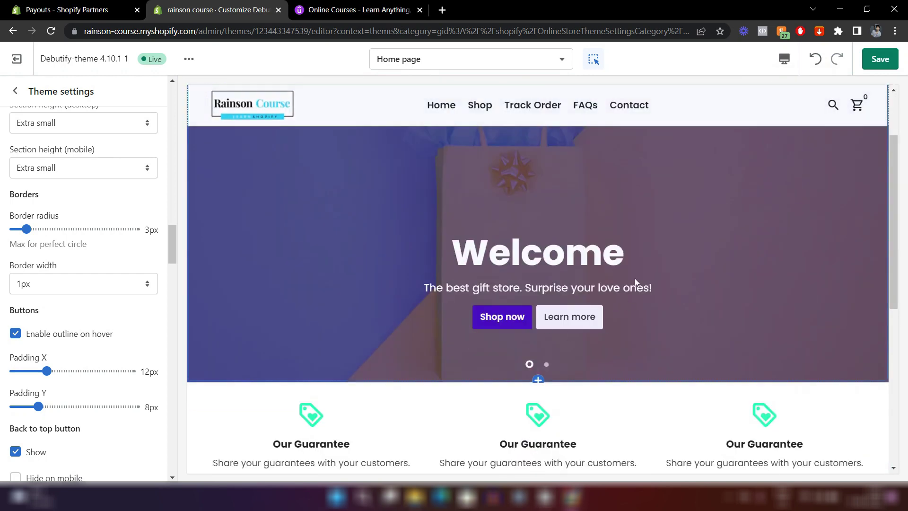
scroll(527, 243, "up", 2)
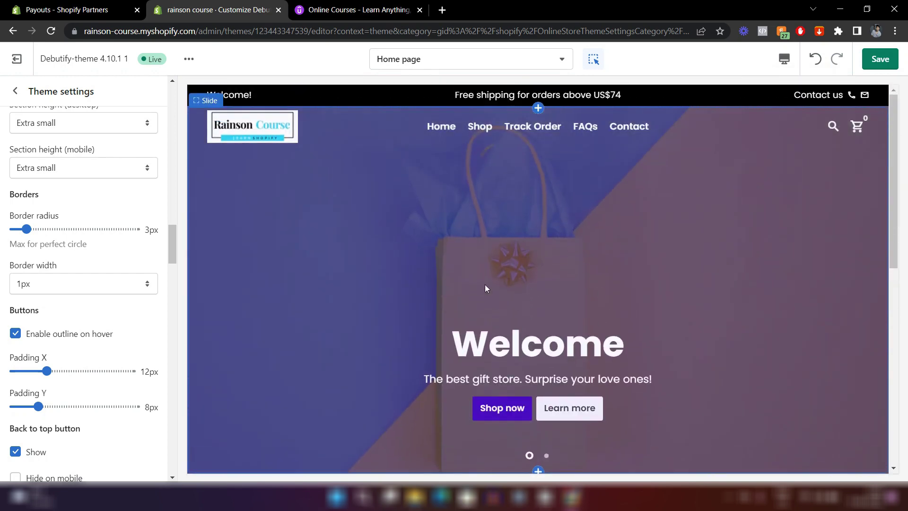
scroll(521, 357, "down", 2)
scroll(611, 260, "up", 2)
Save the theme changes and go back to the Home page sections list.
left_click(880, 58)
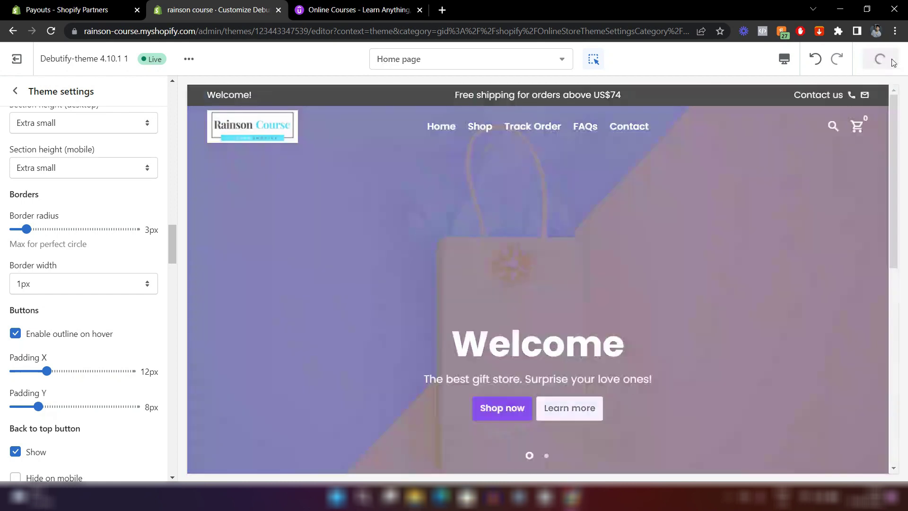
scroll(598, 215, "down", 1)
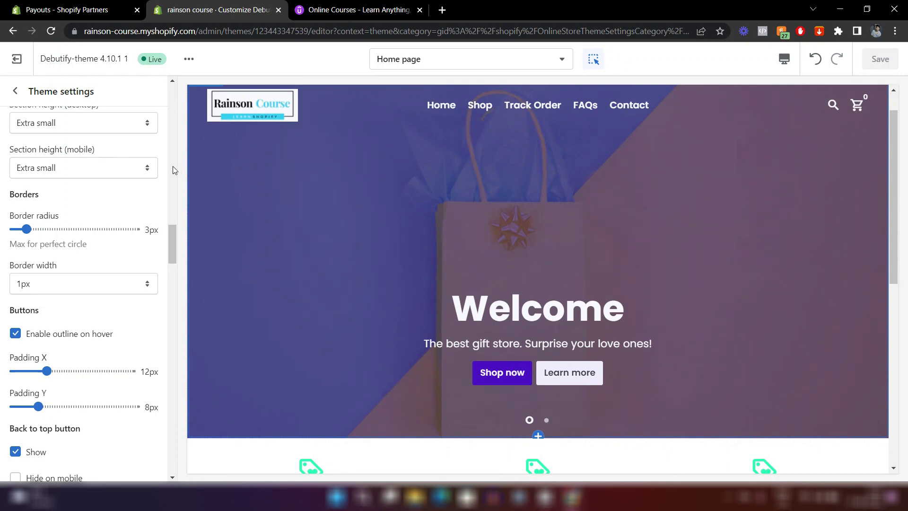
left_click(15, 91)
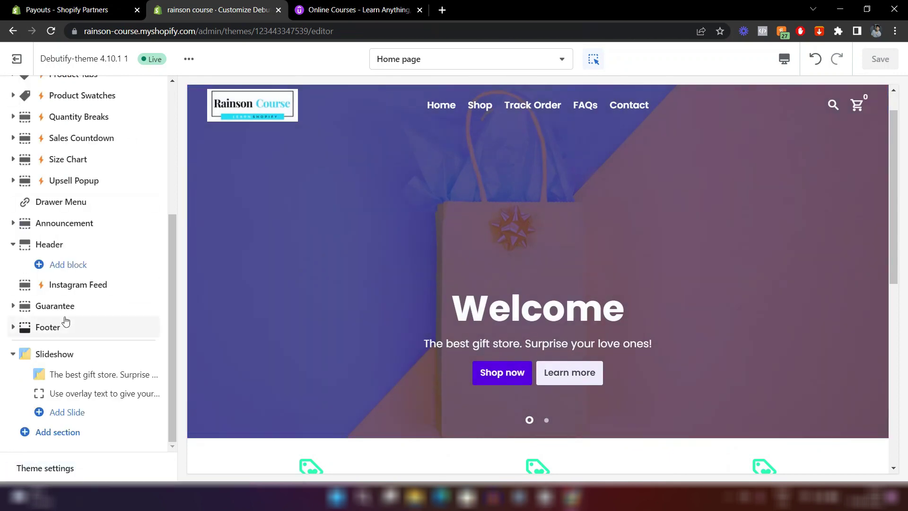
Set the Buttons colour in Theme settings > Colors to cyan #1CDDFF.
left_click(45, 468)
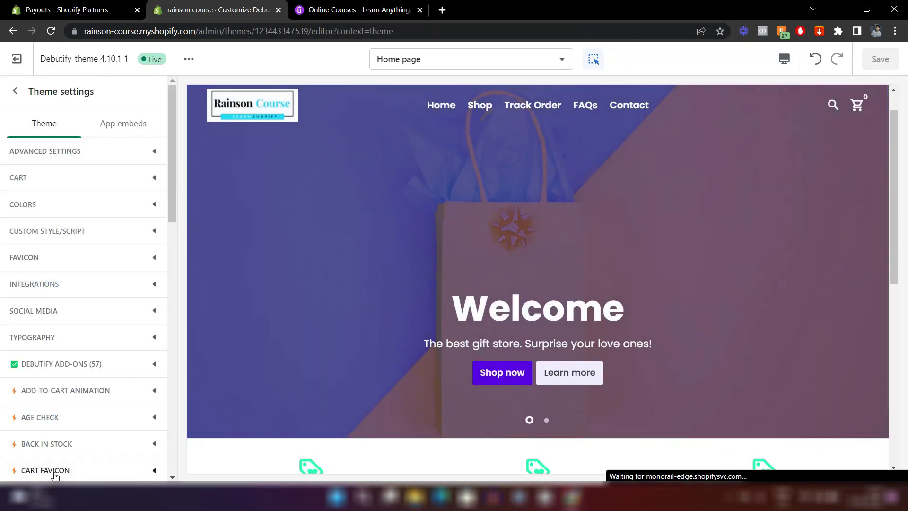
left_click(58, 215)
scroll(59, 215, "down", 9)
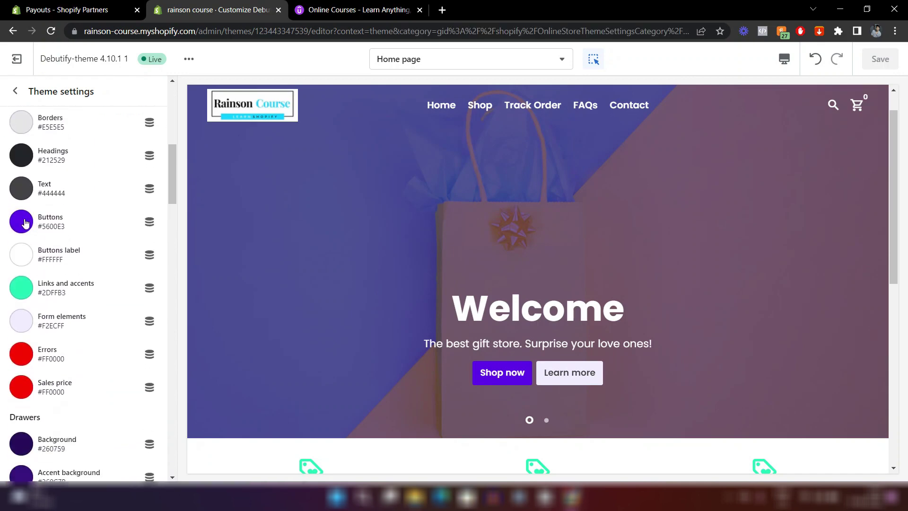
left_click(22, 224)
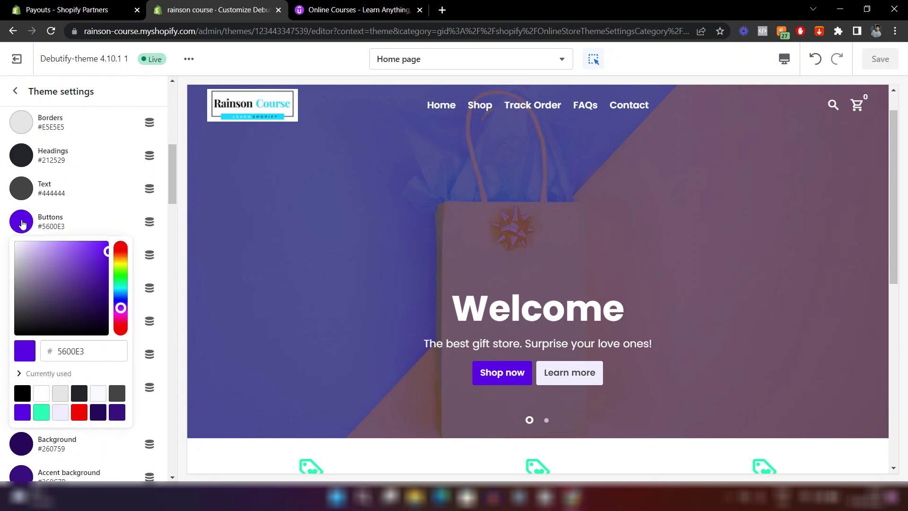
left_click(93, 360)
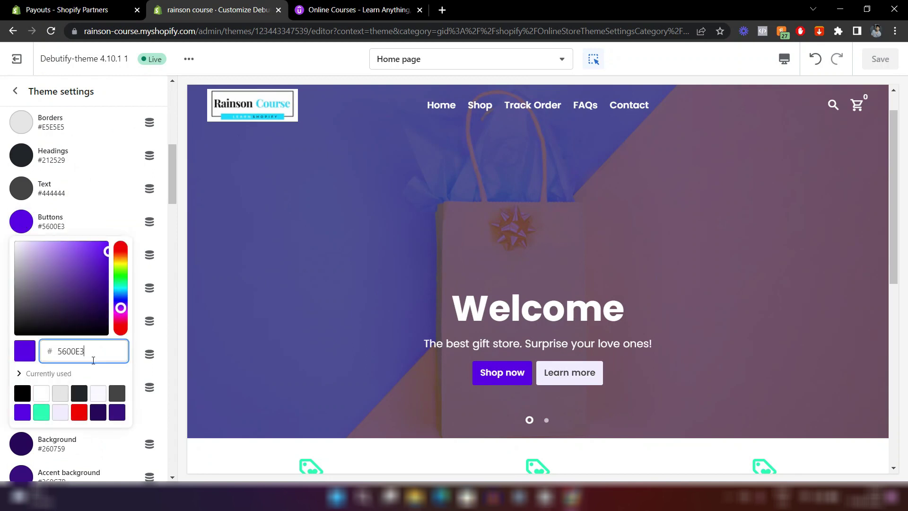
key("BackSpace")
key("BackSpace")
key("BackSpace")
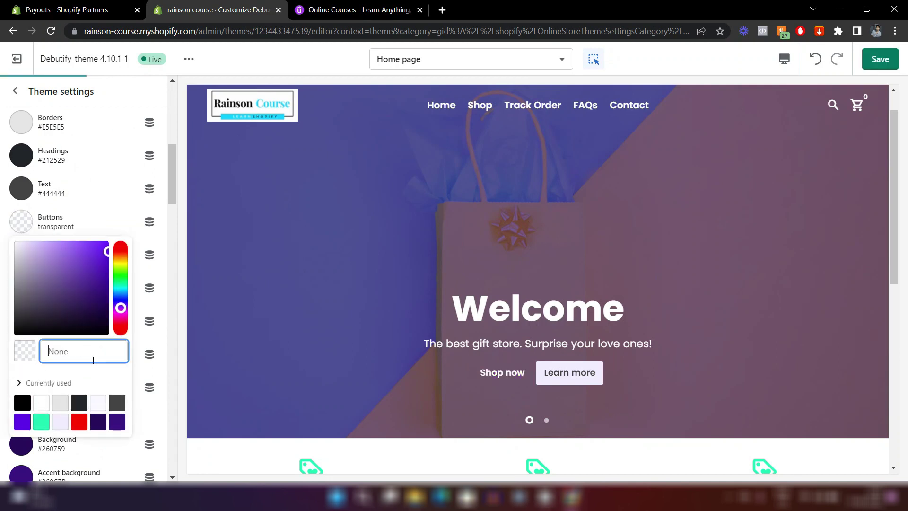
type("1CDDFF")
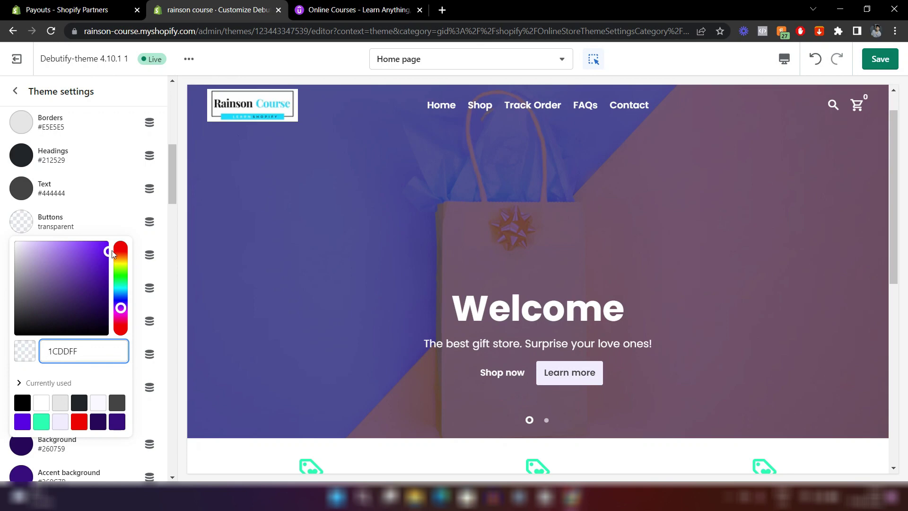
left_click(131, 217)
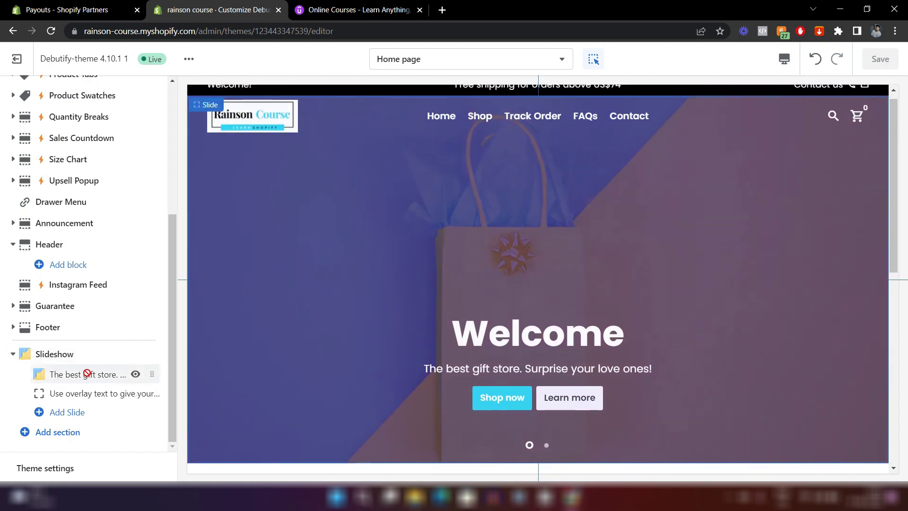
Open the first slide and scroll to its Shop now and Learn more button settings.
left_click(88, 376)
scroll(89, 297, "down", 10)
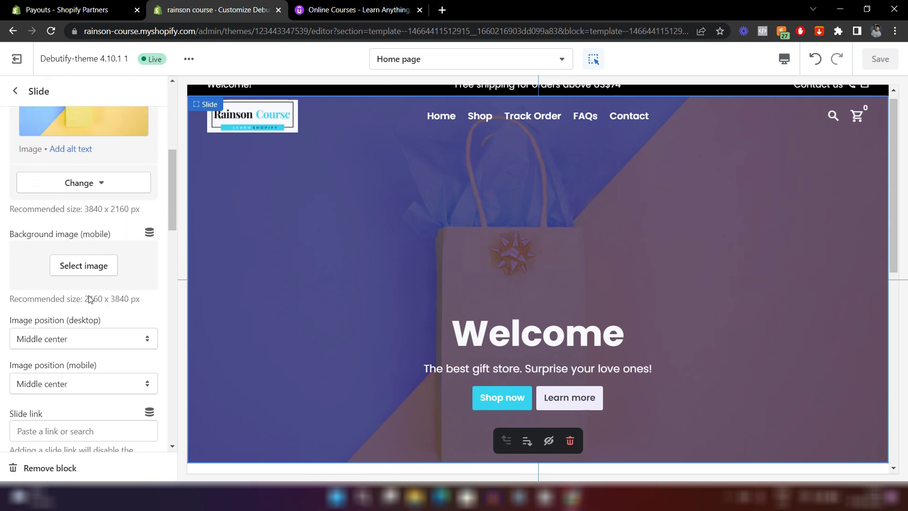
scroll(89, 299, "down", 15)
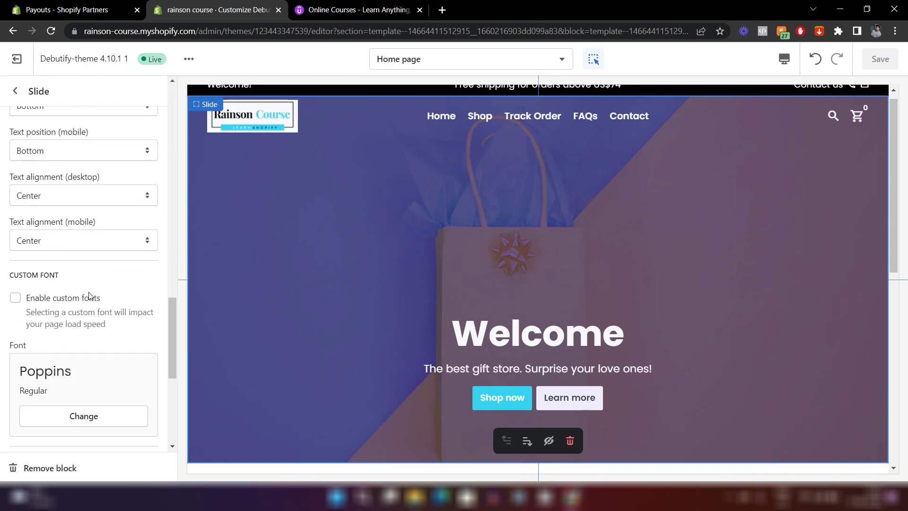
scroll(90, 296, "down", 3)
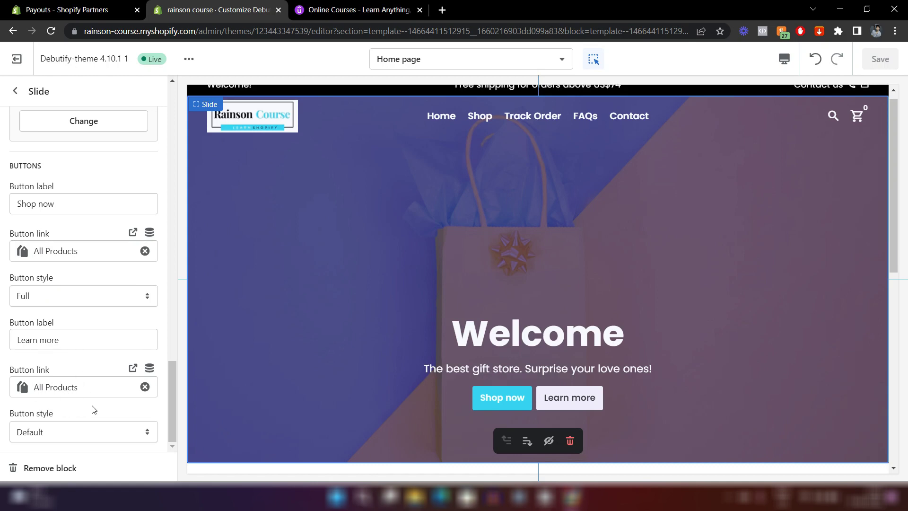
Relabel the slide's Learn more button 'About Us', link it to the About Us page, and save.
left_click(49, 341)
triple_click(49, 341)
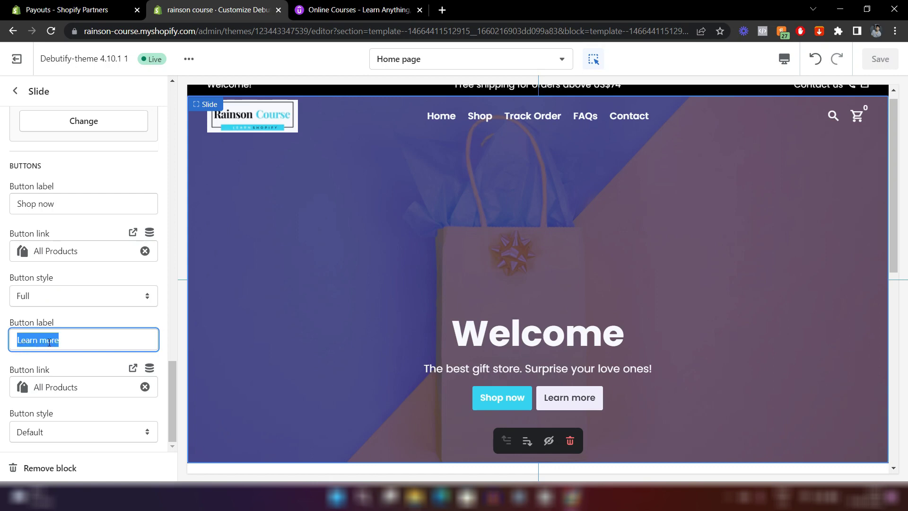
type("About Us")
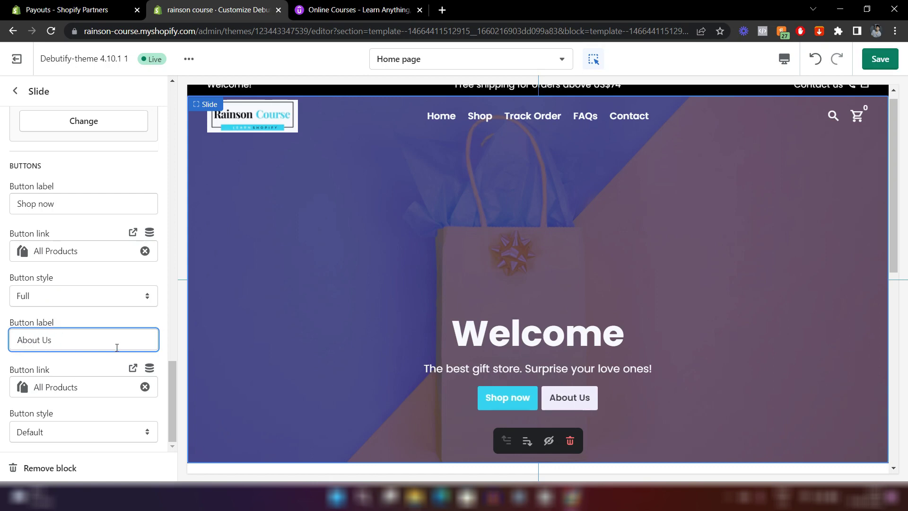
left_click(145, 386)
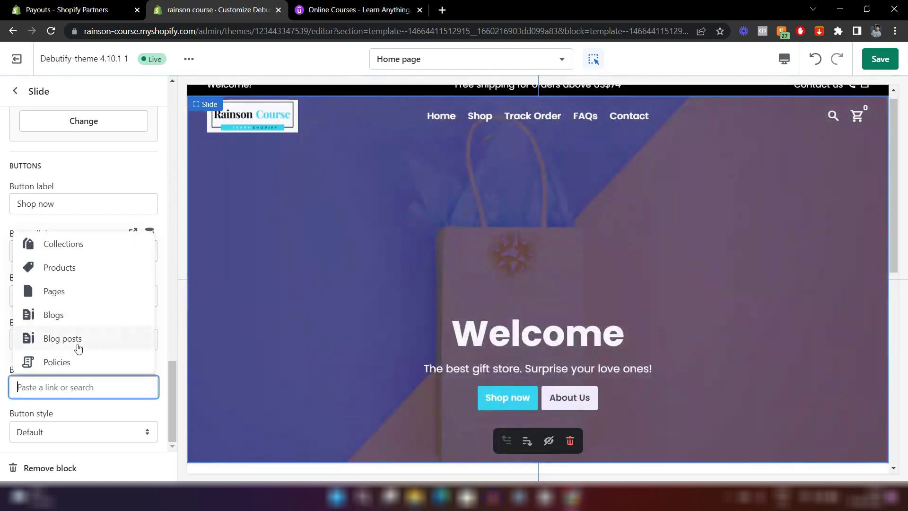
left_click(54, 297)
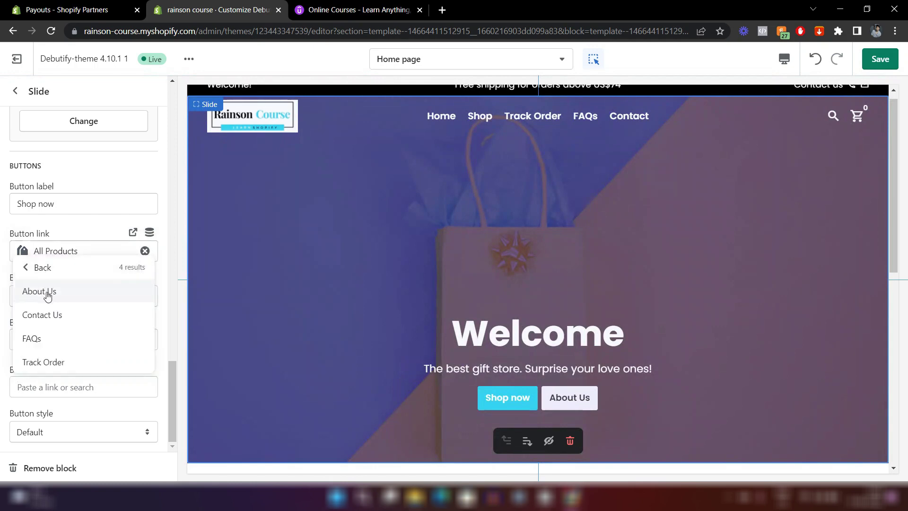
left_click(47, 292)
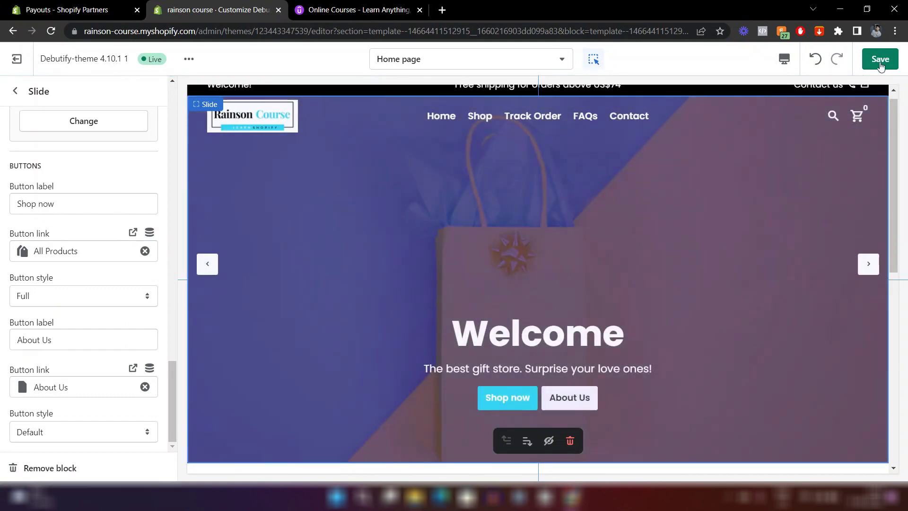
left_click(880, 60)
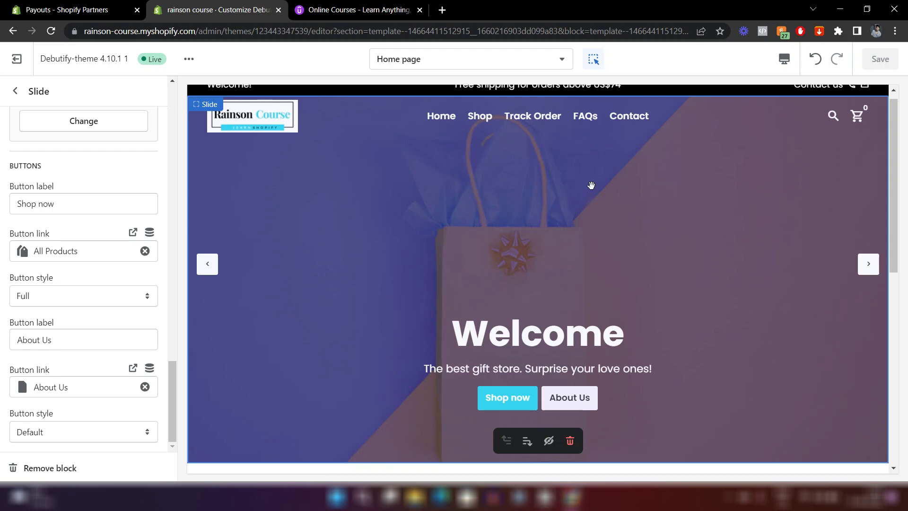
Set the Image overlay background colour to black #000000 in Theme settings > Colors.
left_click(15, 90)
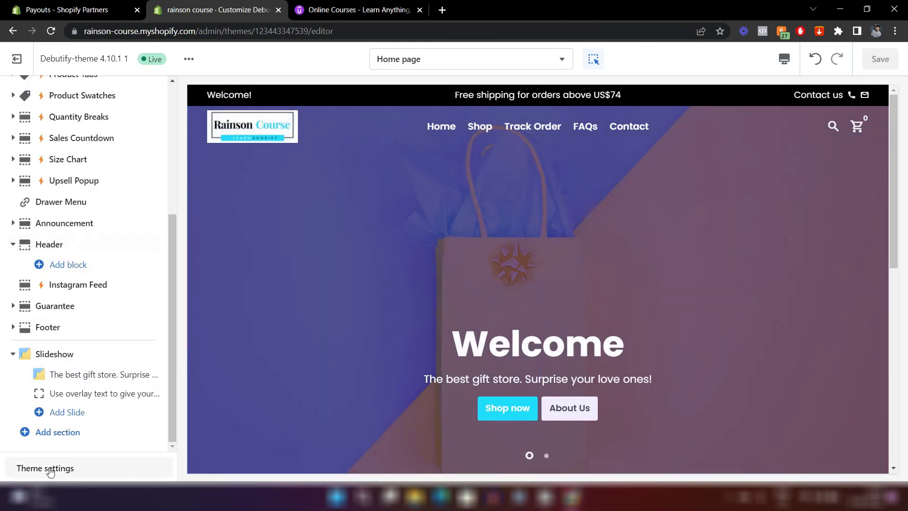
left_click(49, 471)
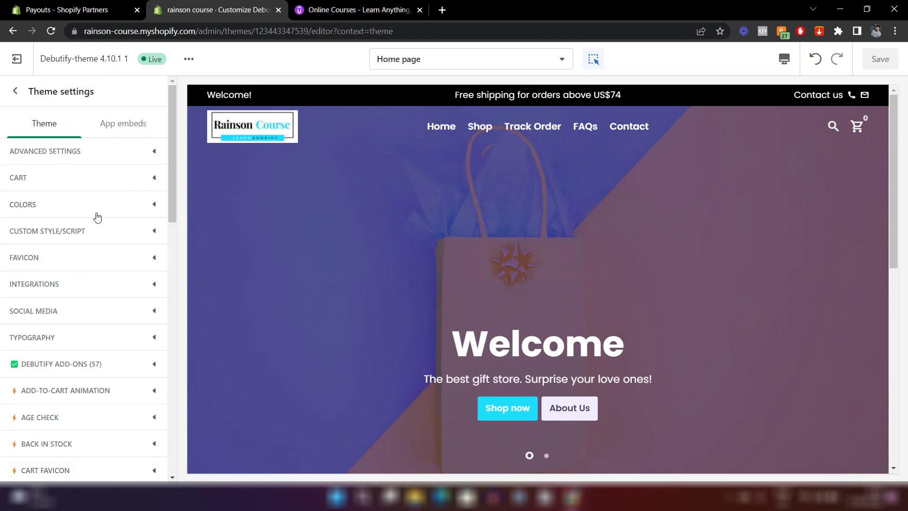
left_click(97, 214)
scroll(97, 217, "down", 15)
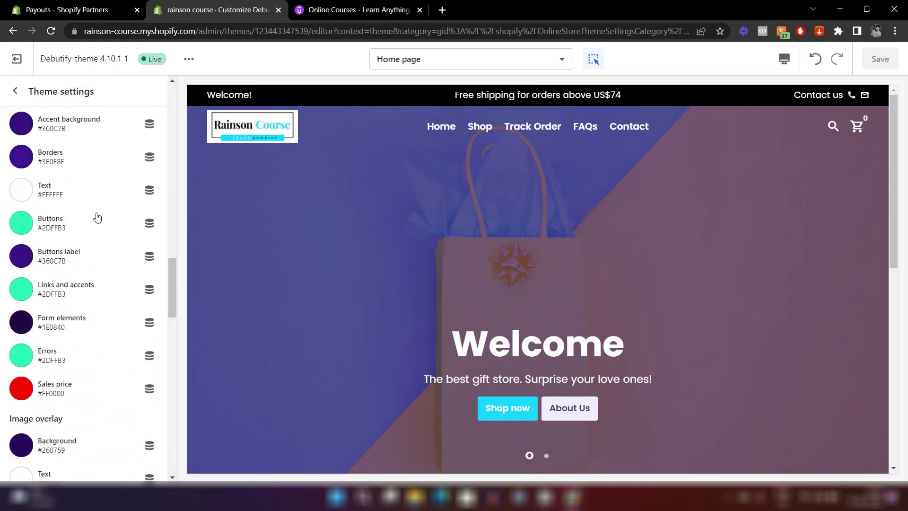
scroll(97, 217, "down", 3)
scroll(96, 217, "up", 1)
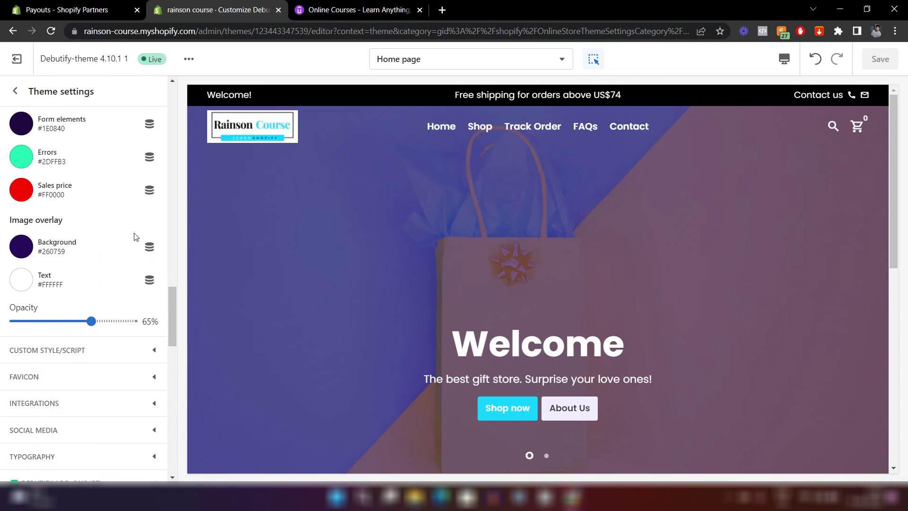
left_click(21, 246)
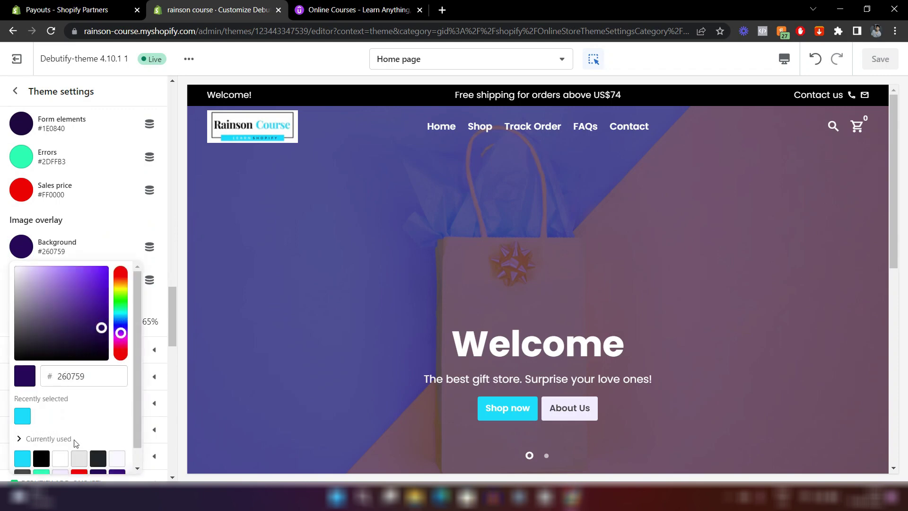
left_click(41, 458)
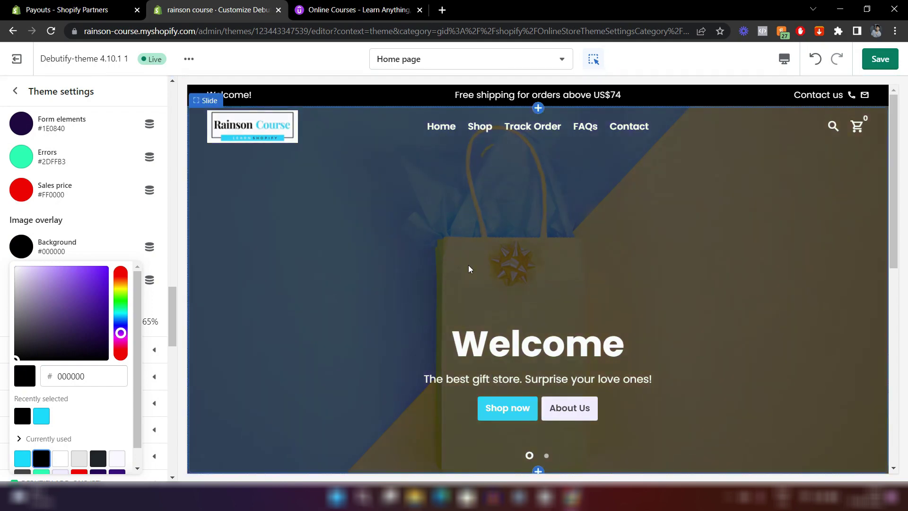
Adjust the image overlay opacity slider, settling on 26%.
left_click(468, 265)
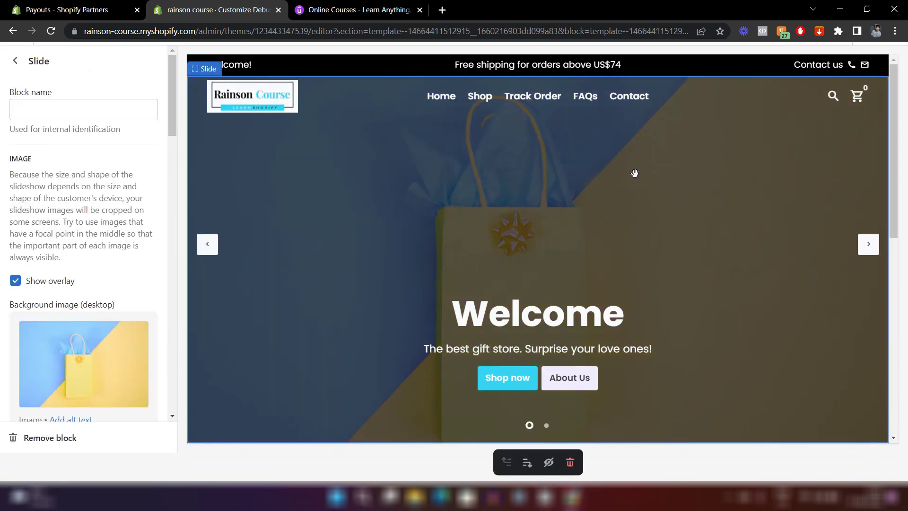
scroll(117, 270, "down", 4)
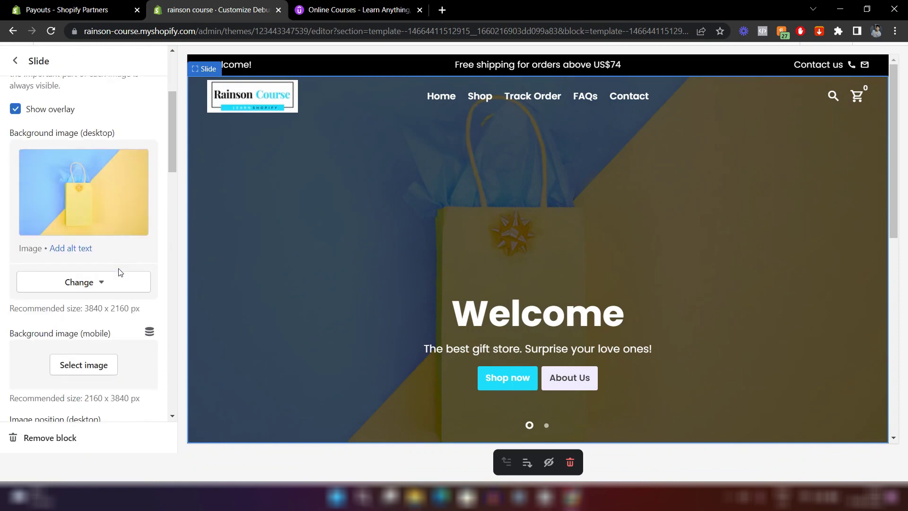
left_click(11, 60)
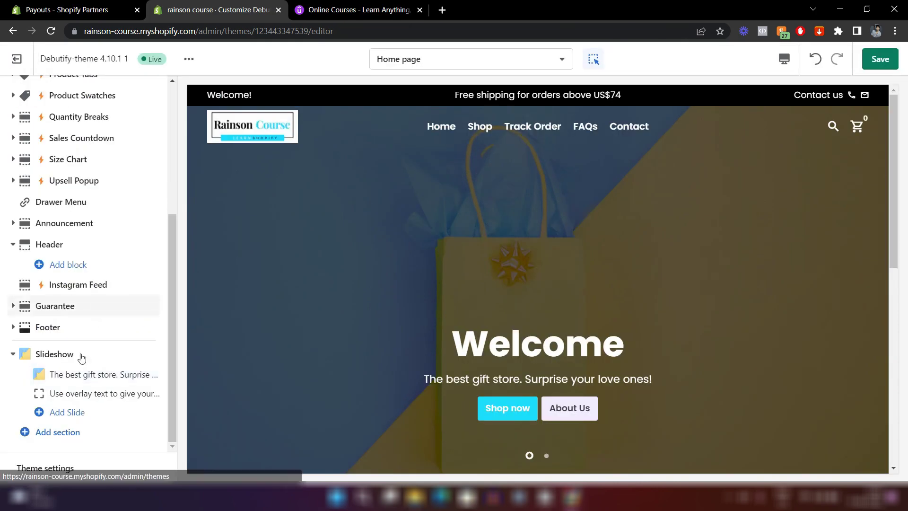
left_click(63, 468)
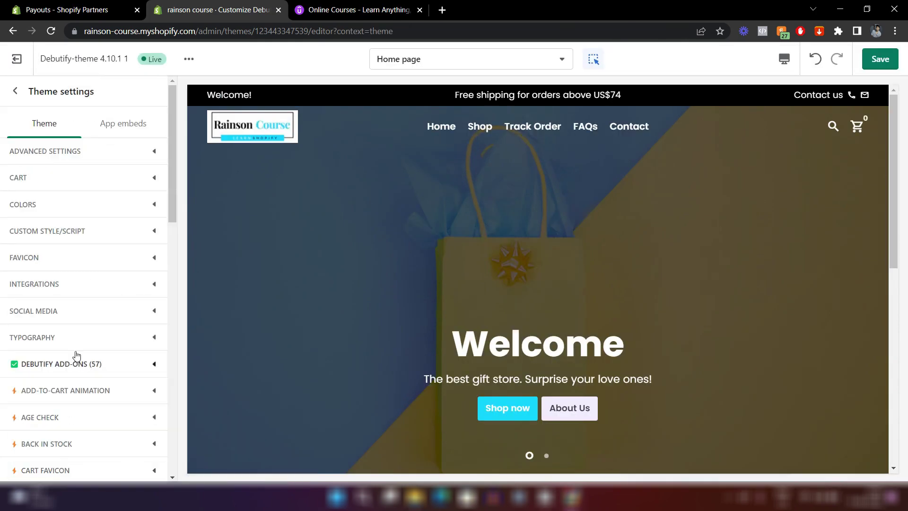
left_click(56, 208)
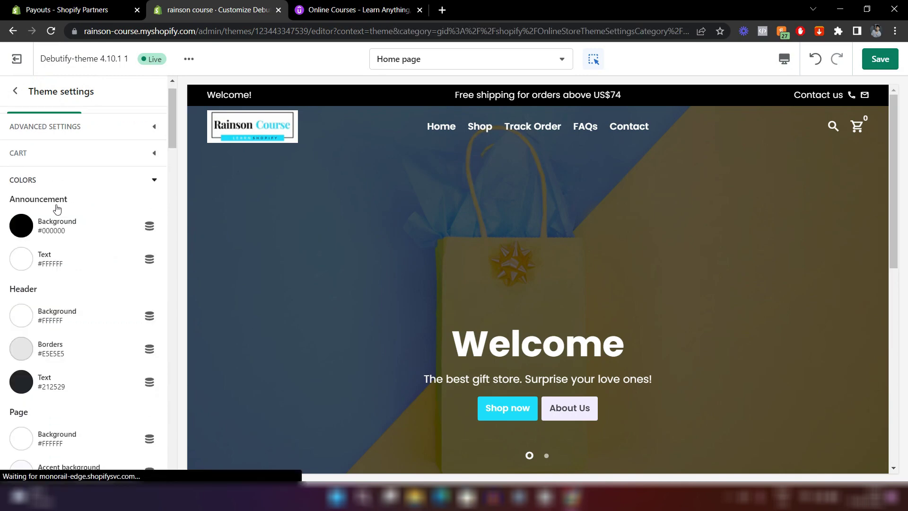
scroll(56, 209, "down", 10)
scroll(57, 208, "down", 10)
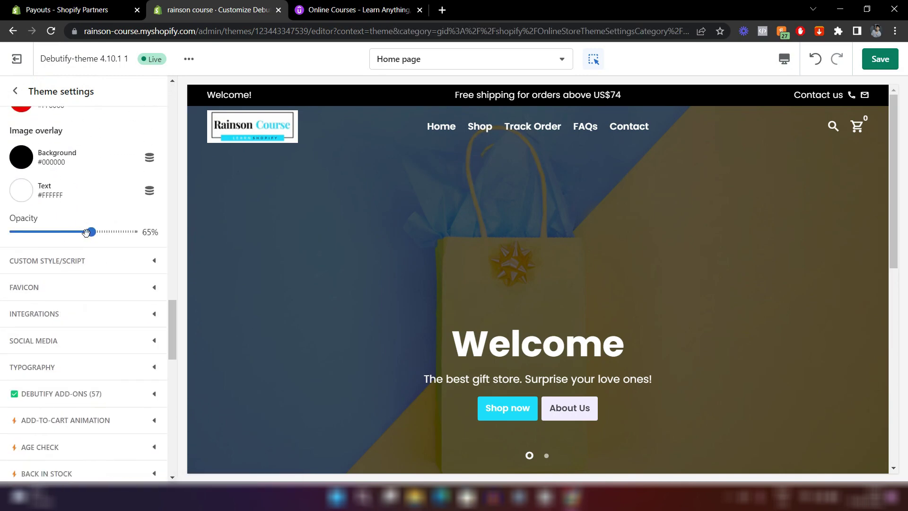
left_click_drag(85, 232, 46, 232)
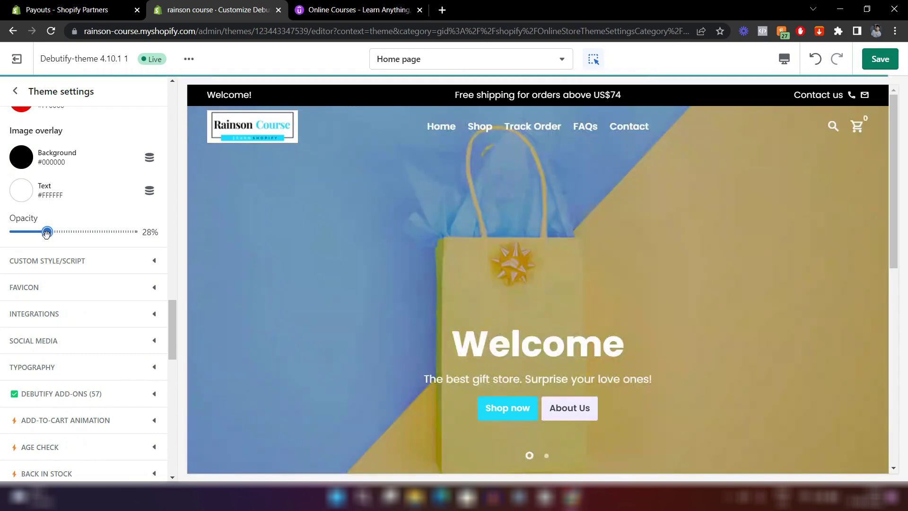
left_click_drag(46, 232, 124, 234)
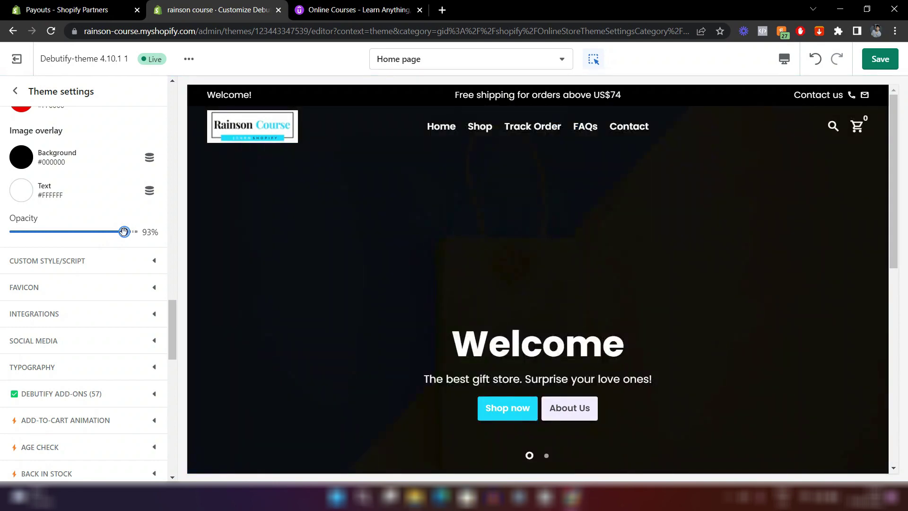
left_click_drag(124, 231, 44, 231)
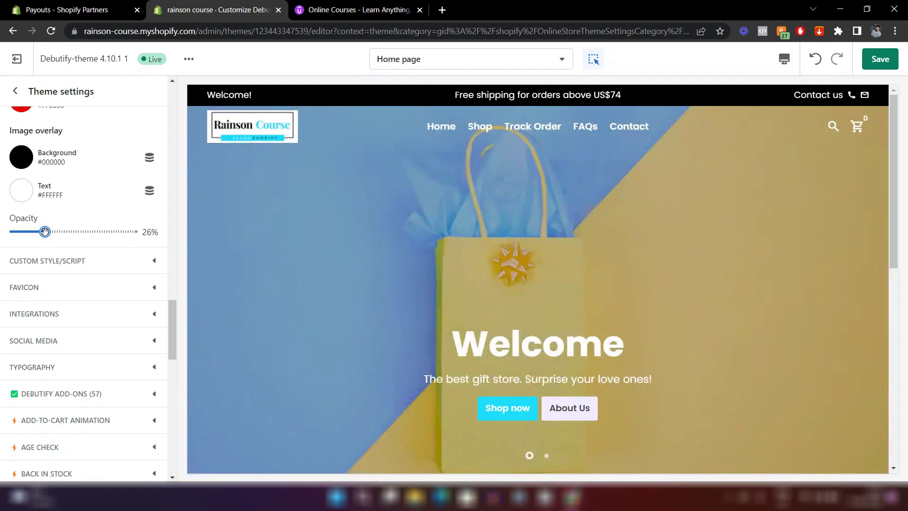
scroll(348, 269, "down", 5)
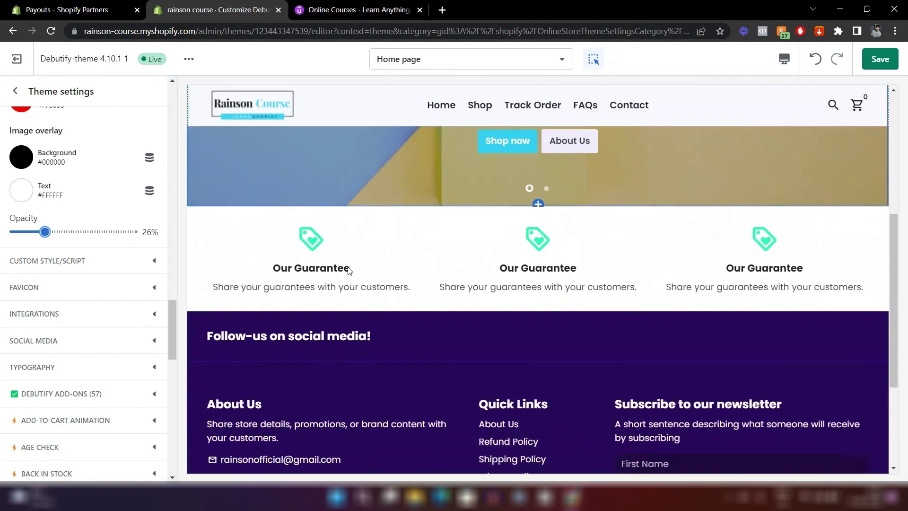
scroll(349, 269, "up", 4)
Save the overlay changes and preview the second slide before returning to the Welcome slide.
key("ctrl+s")
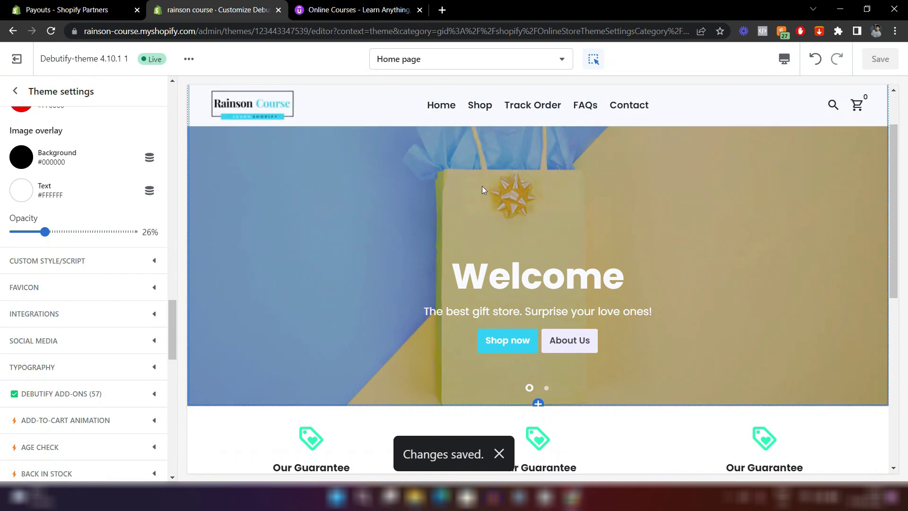
scroll(482, 186, "up", 1)
scroll(481, 190, "down", 3)
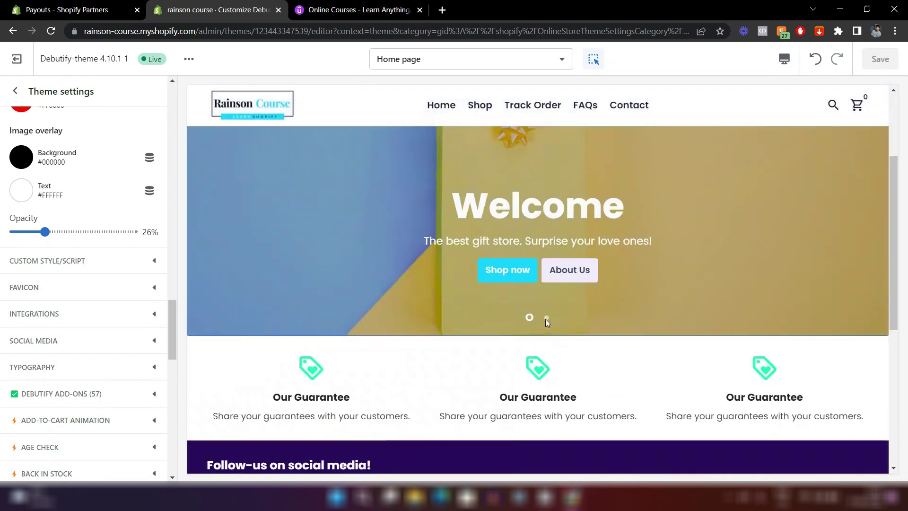
left_click(546, 319)
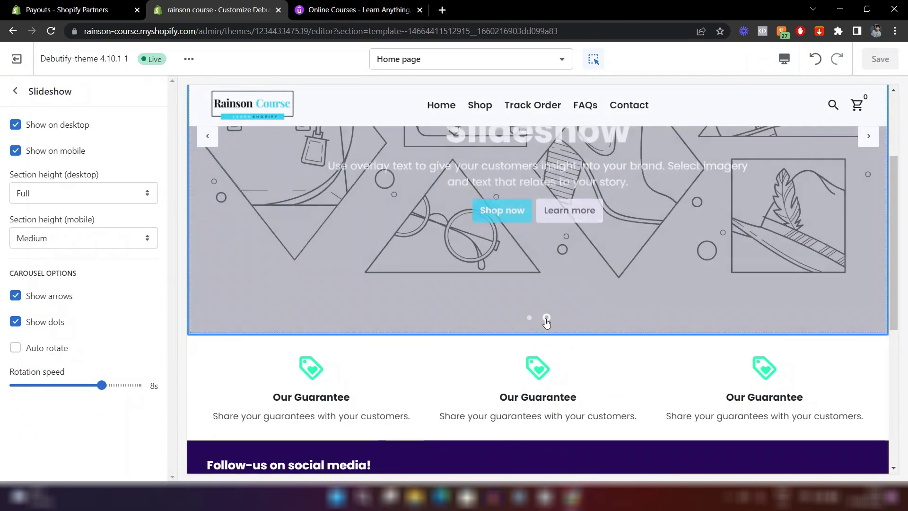
scroll(656, 284, "up", 3)
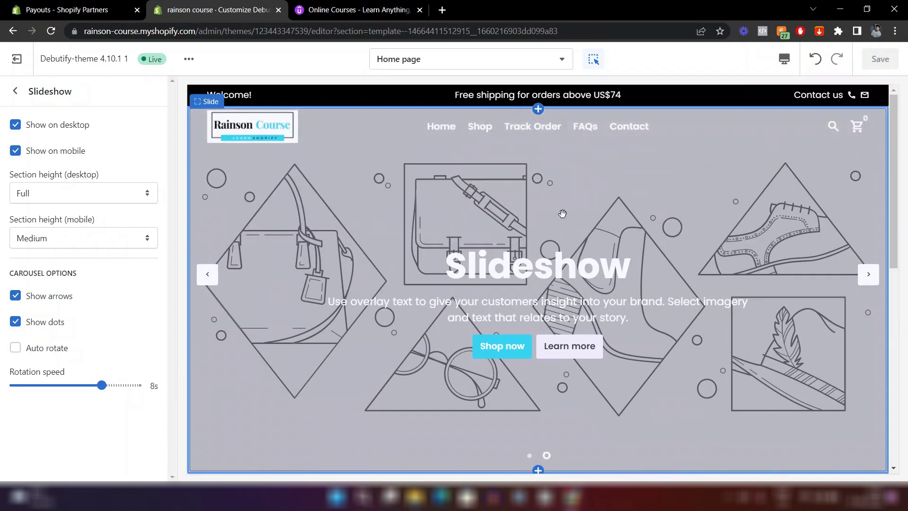
scroll(563, 213, "down", 2)
left_click(530, 365)
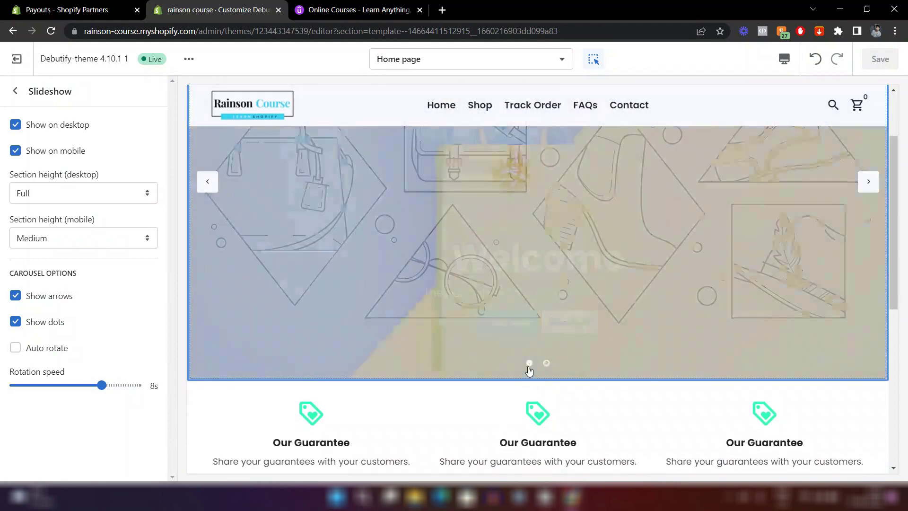
Turn on Auto rotate for the slideshow with an 8s rotation speed.
scroll(544, 402, "up", 2)
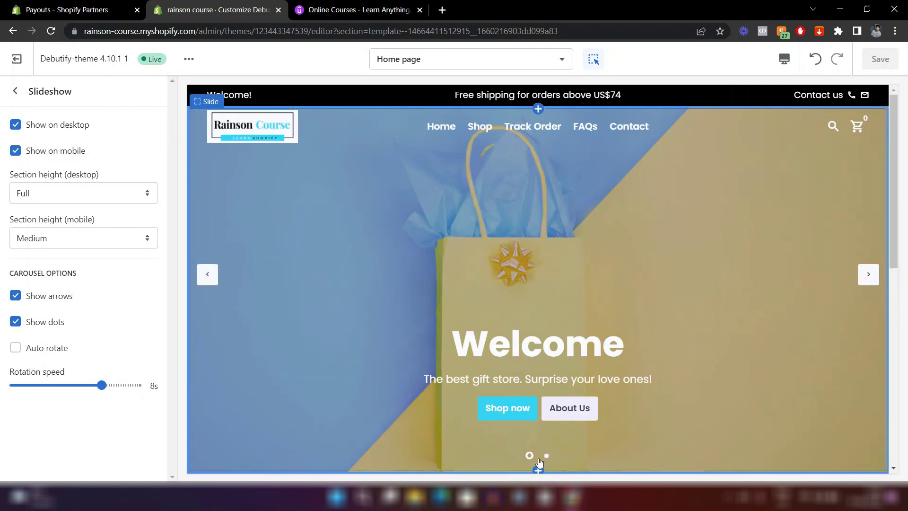
left_click(15, 350)
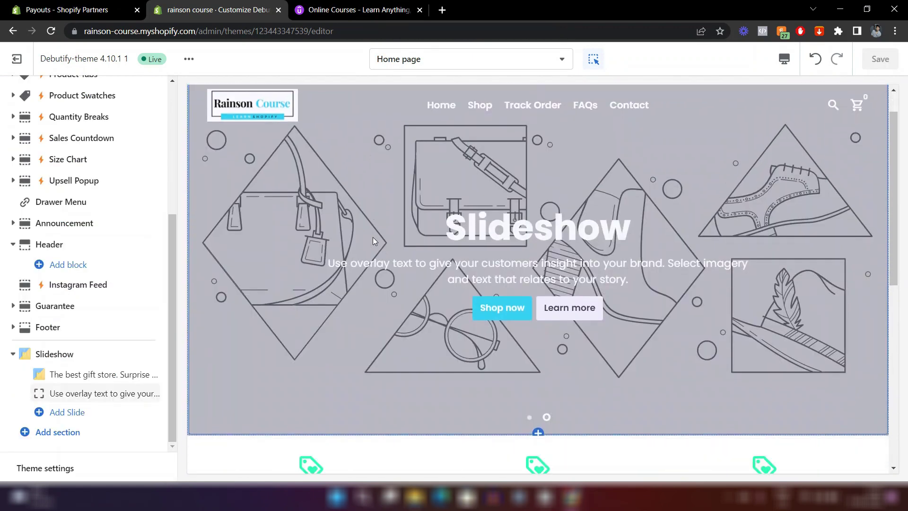
scroll(372, 237, "down", 4)
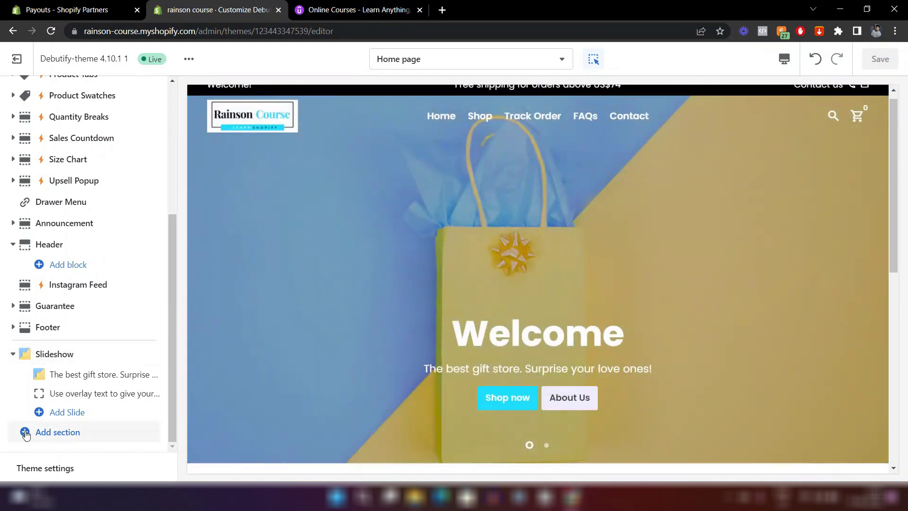
Add a Featured Collection section to the home page.
left_click(59, 433)
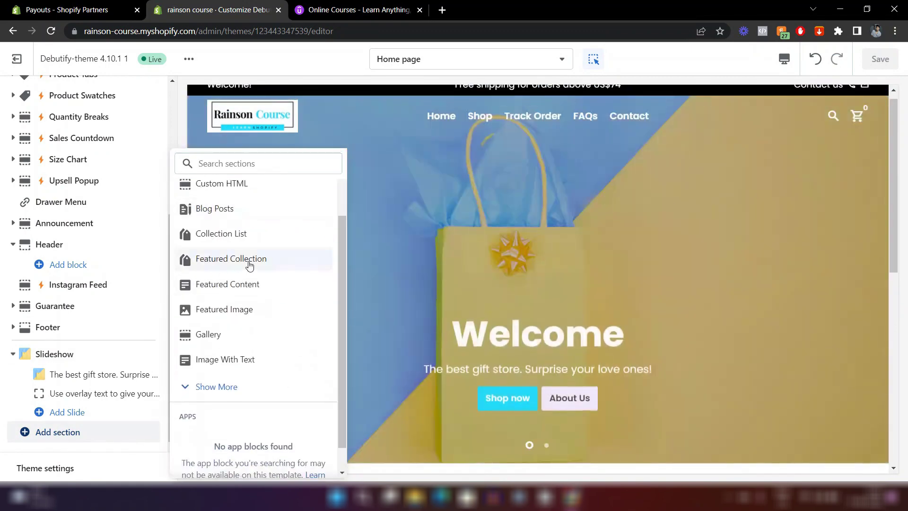
left_click(202, 266)
scroll(248, 265, "down", 7)
scroll(437, 209, "up", 2)
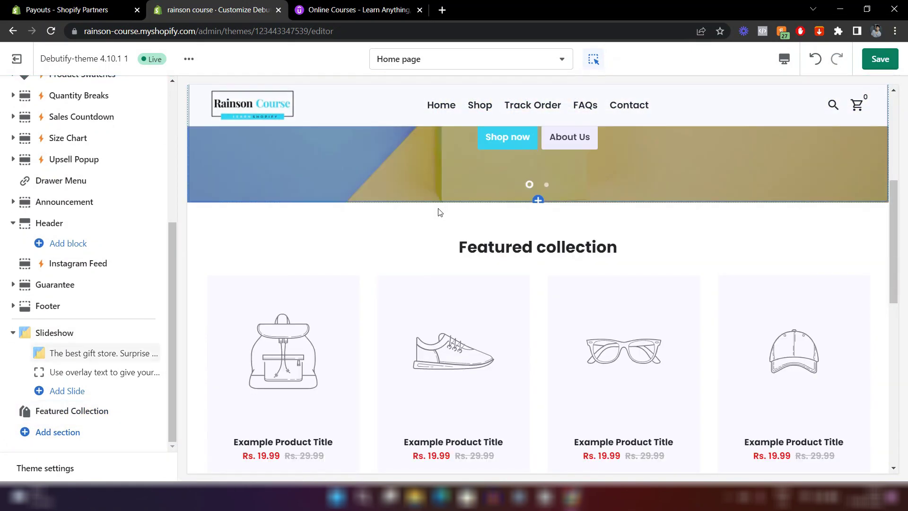
scroll(489, 361, "down", 2)
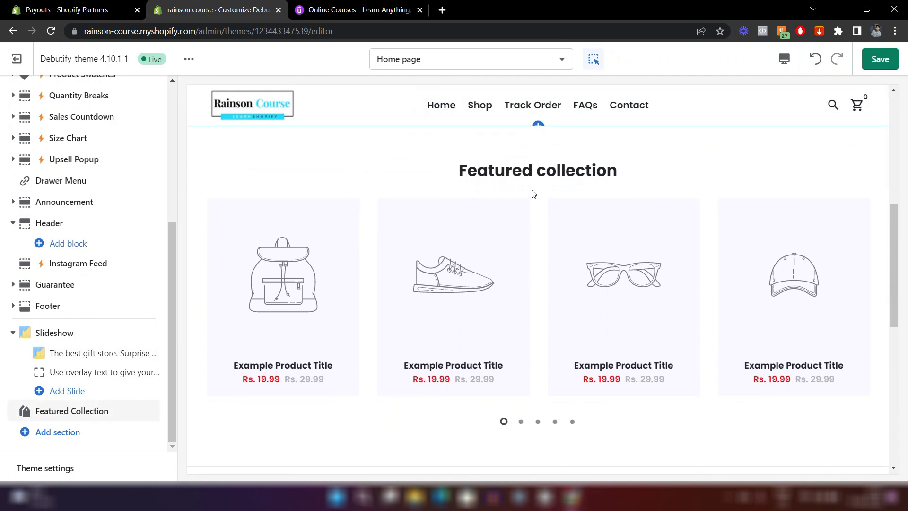
Set the Featured Collection section to display the Home page collection.
left_click(532, 194)
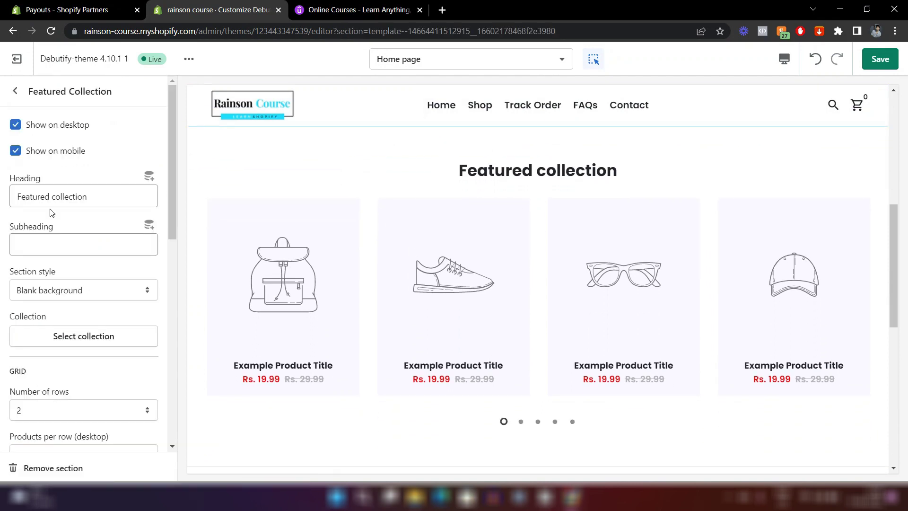
scroll(86, 280, "down", 2)
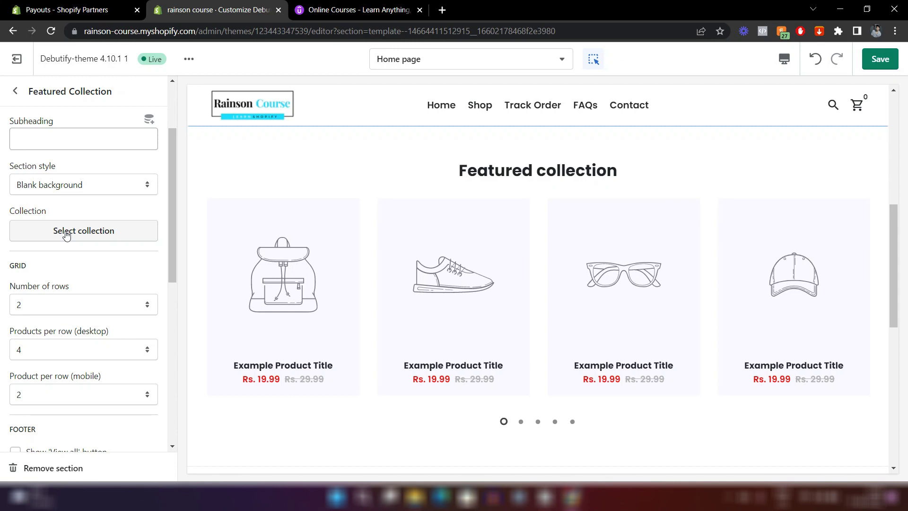
left_click(67, 232)
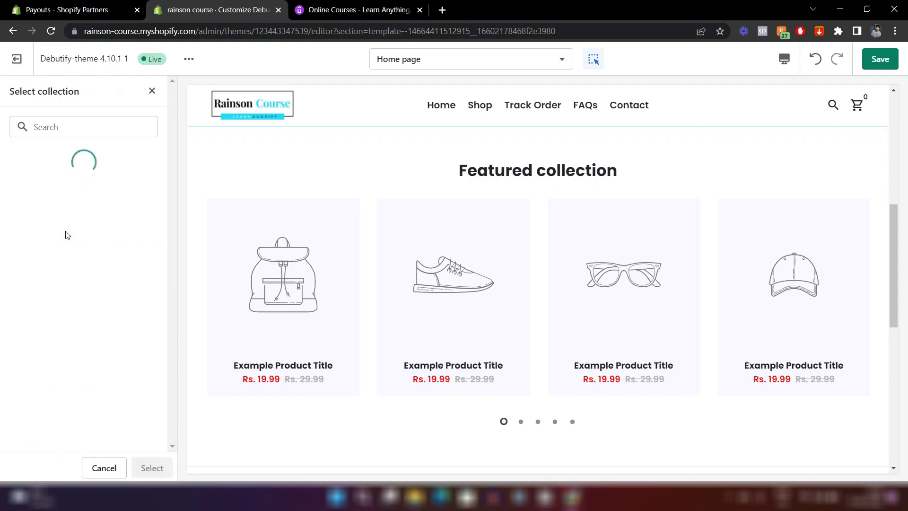
left_click(70, 192)
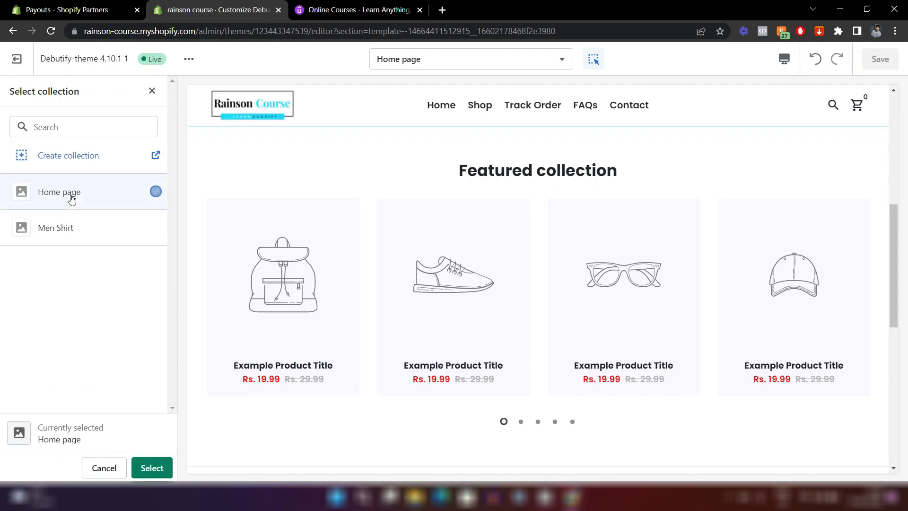
left_click(152, 468)
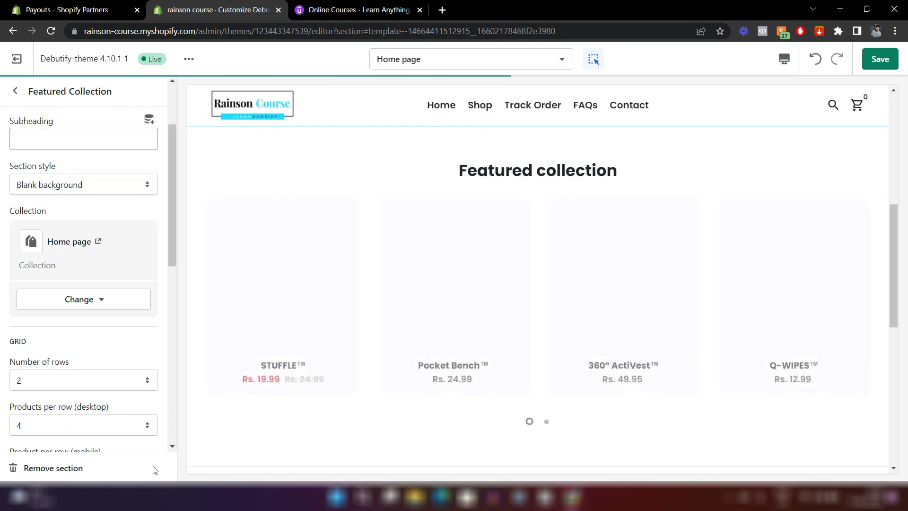
scroll(449, 318, "down", 1)
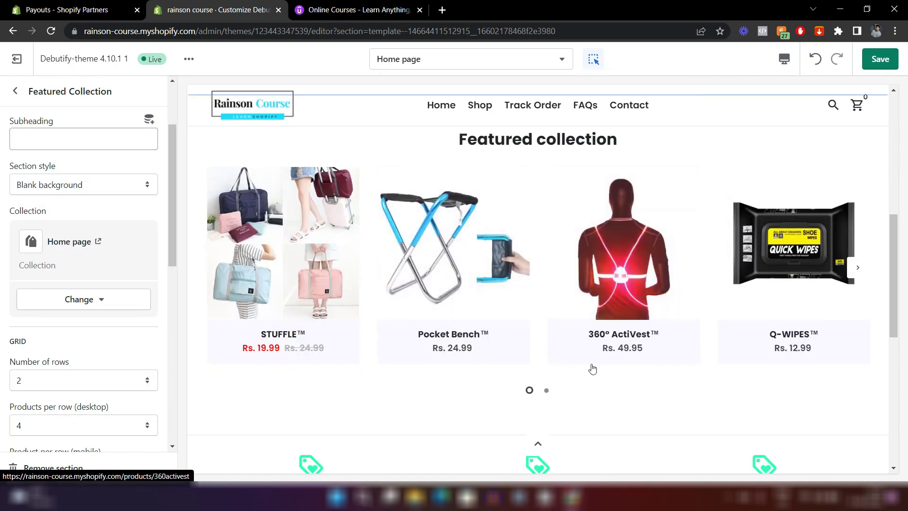
scroll(592, 367, "up", 3)
scroll(591, 367, "down", 2)
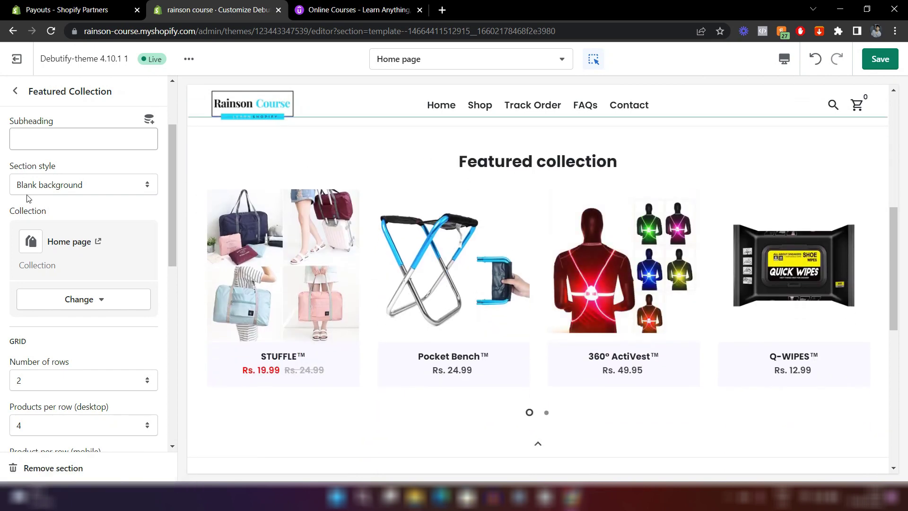
scroll(27, 197, "up", 3)
Change the Featured Collection heading to 'Best Sellers this week'.
left_click(62, 196)
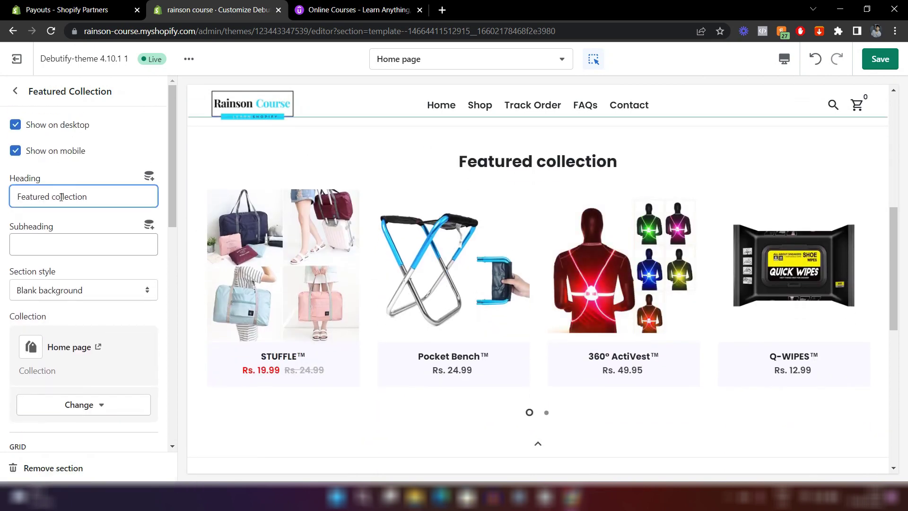
triple_click(62, 196)
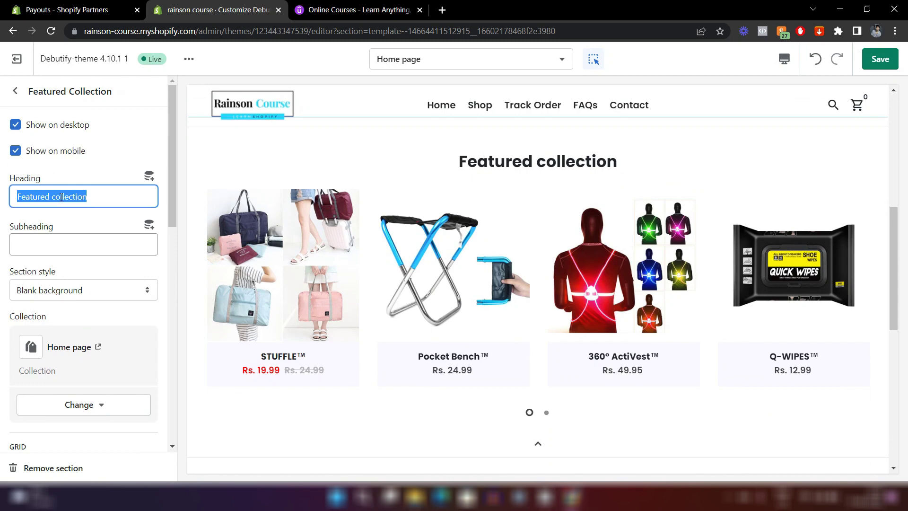
type("Best Sellers this week")
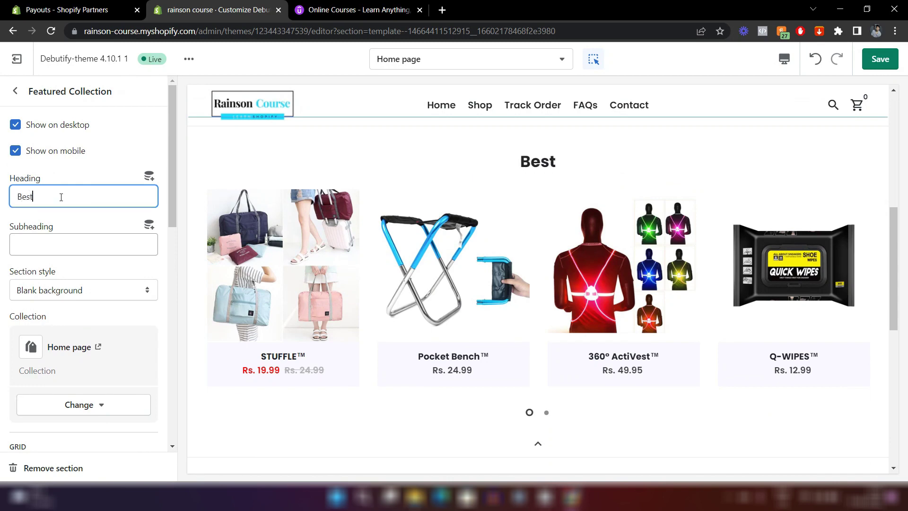
scroll(646, 358, "down", 2)
scroll(425, 345, "up", 2)
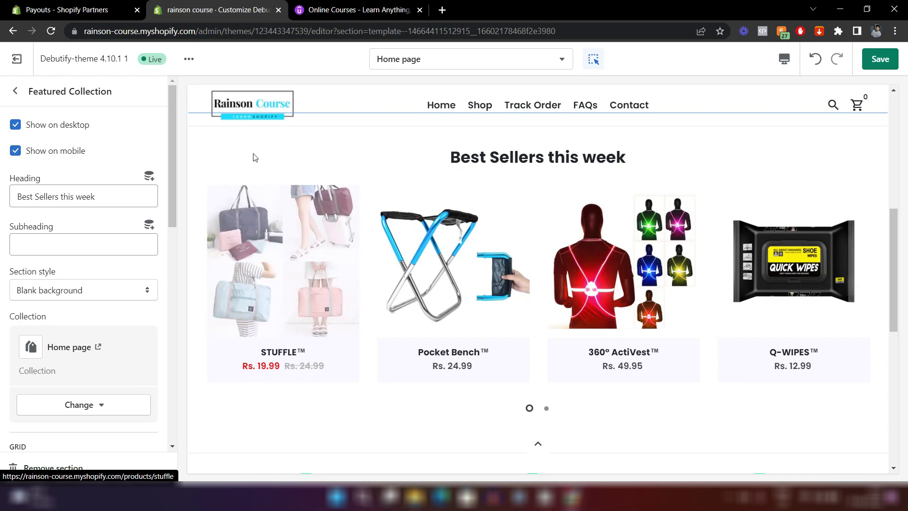
Bring up the Colors group in Theme settings.
left_click(15, 91)
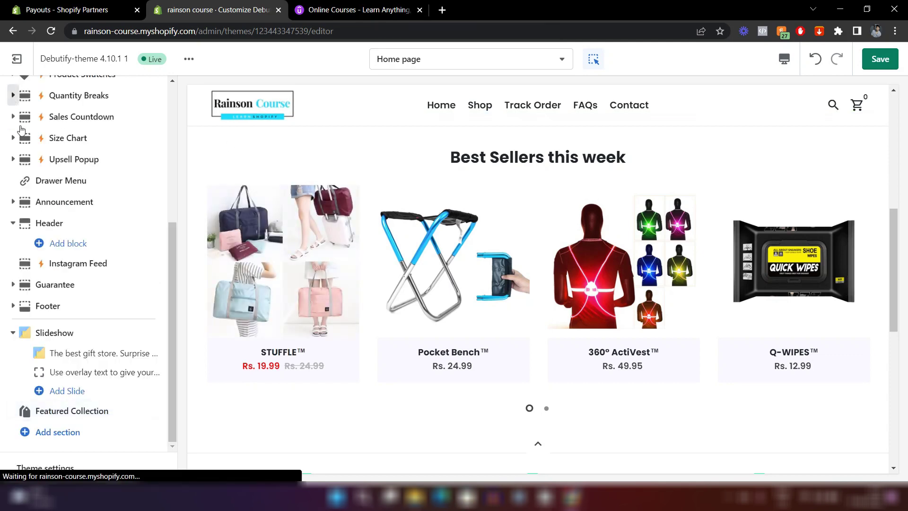
left_click(44, 470)
left_click(80, 218)
scroll(81, 220, "down", 10)
scroll(106, 350, "up", 5)
scroll(107, 350, "down", 6)
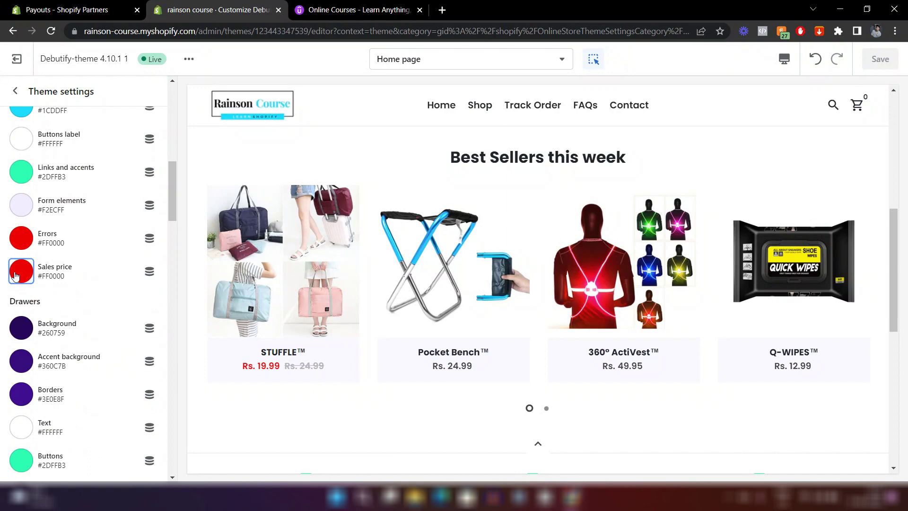
Make the Sales price colour cyan #1CDDFF and save the theme.
left_click(15, 276)
left_click(42, 207)
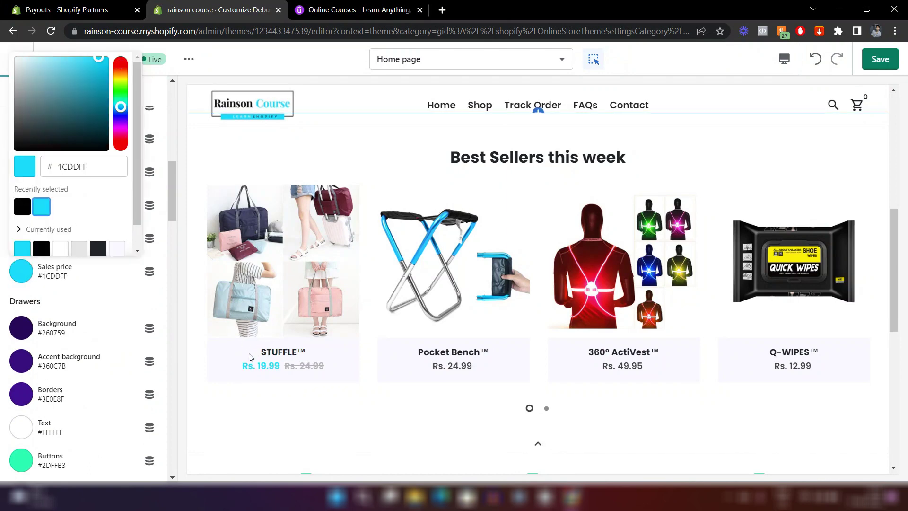
left_click(328, 405)
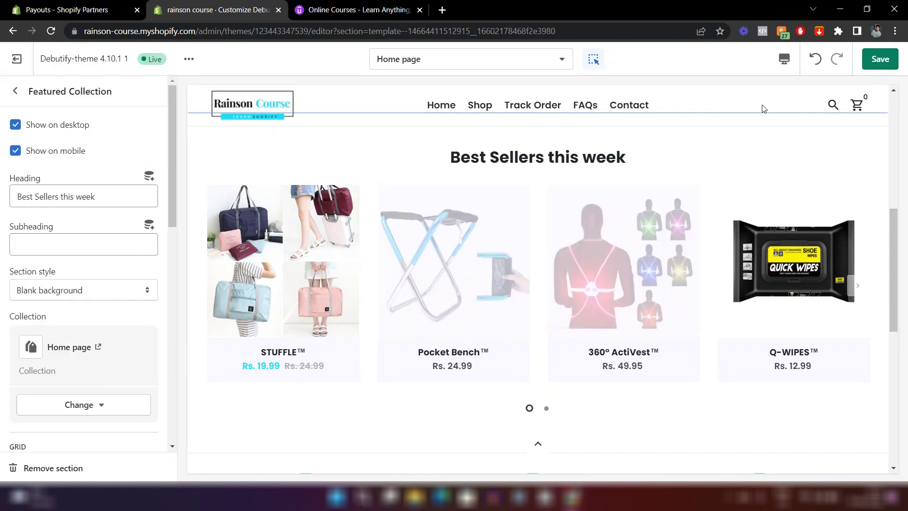
left_click(889, 67)
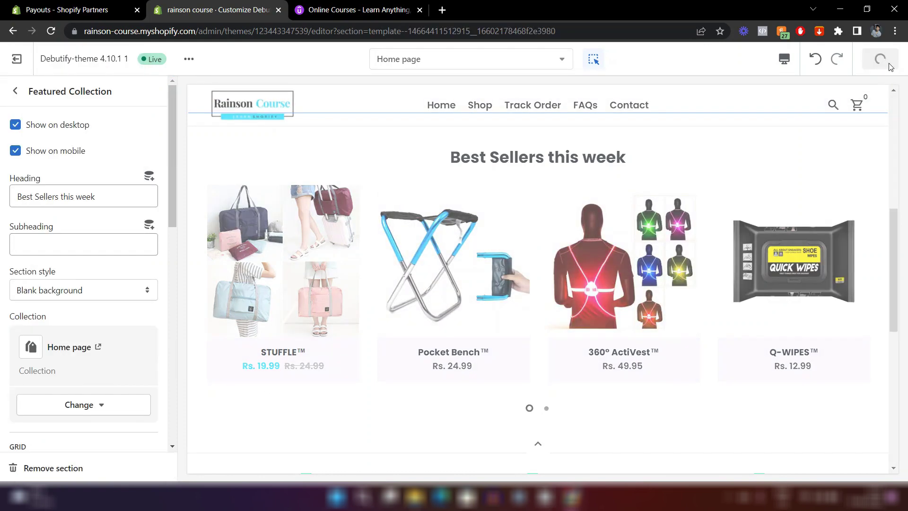
Enable the Show 'View all' button option for the Featured Collection.
scroll(176, 168, "down", 5)
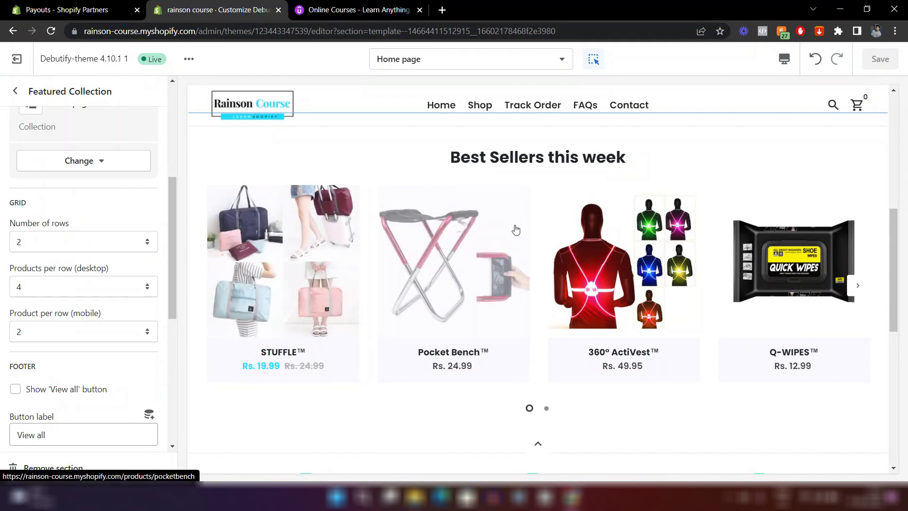
scroll(56, 183, "down", 1)
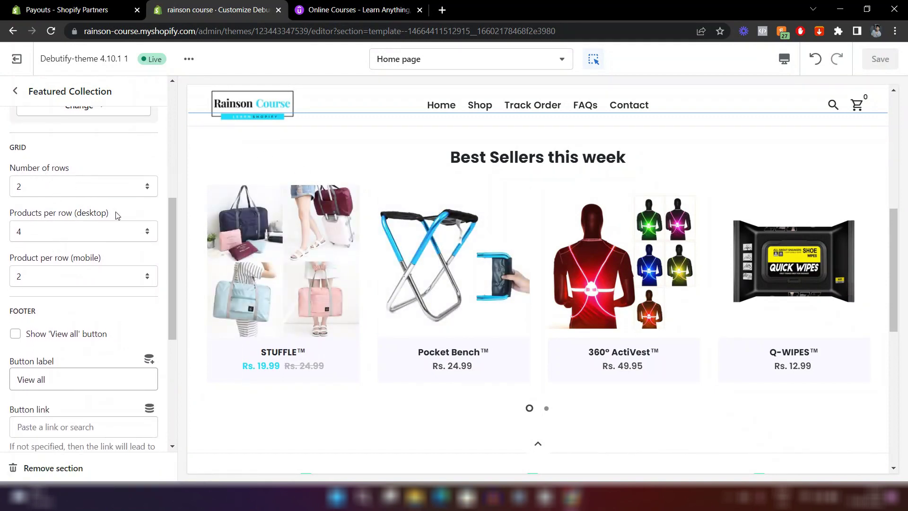
scroll(101, 257, "down", 3)
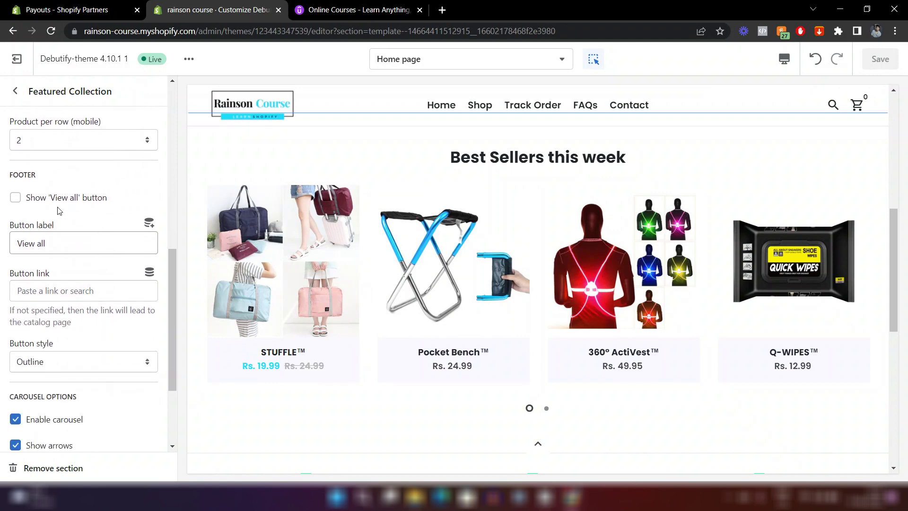
left_click(15, 198)
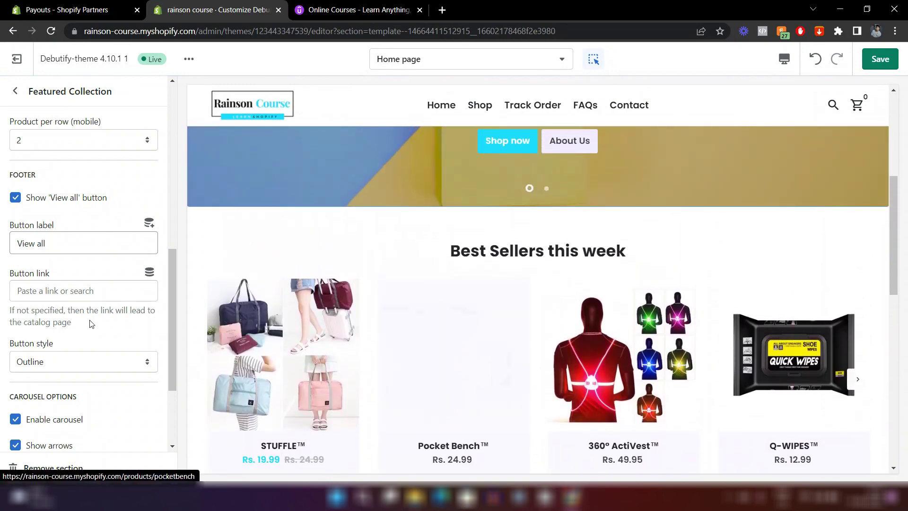
scroll(3, 298, "down", 3)
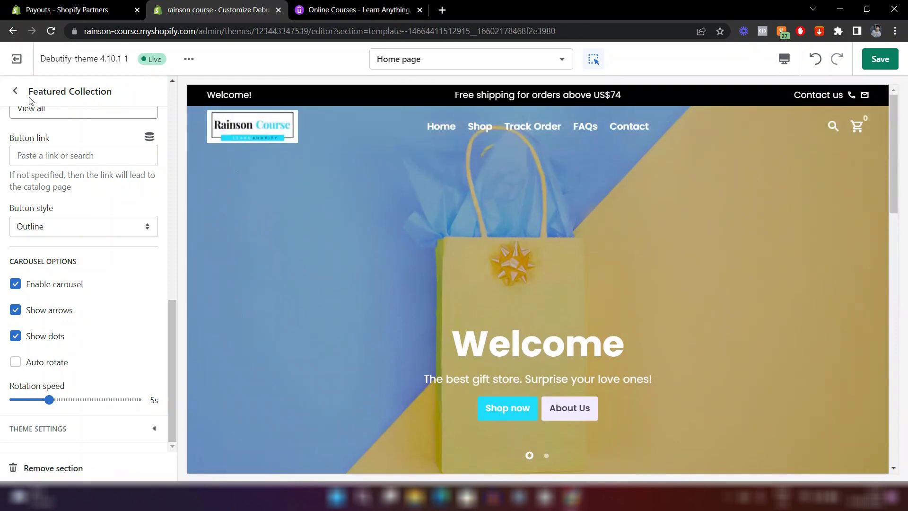
left_click(15, 91)
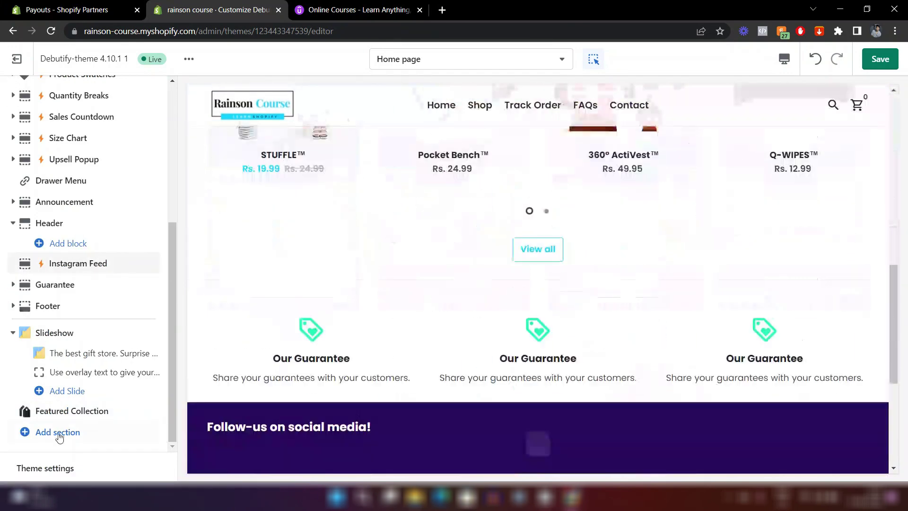
Add a Featured Product section to the home page.
left_click(64, 433)
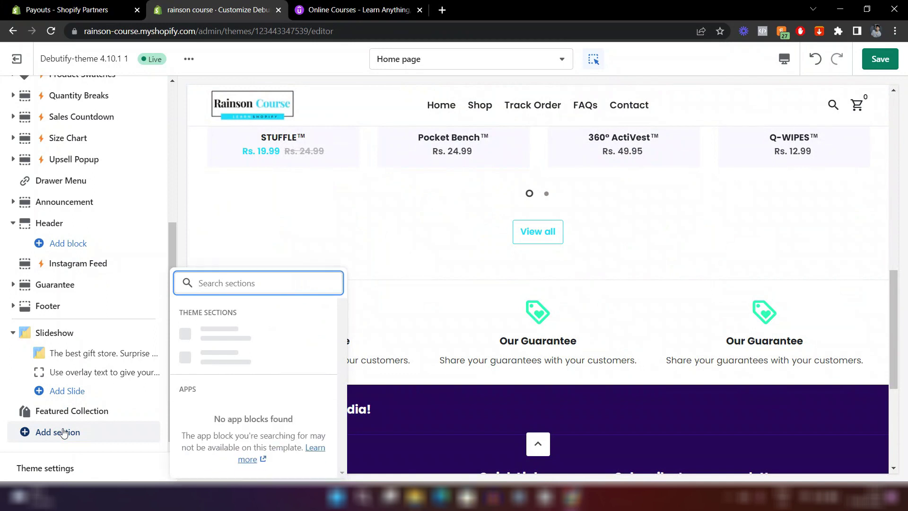
scroll(257, 326, "down", 5)
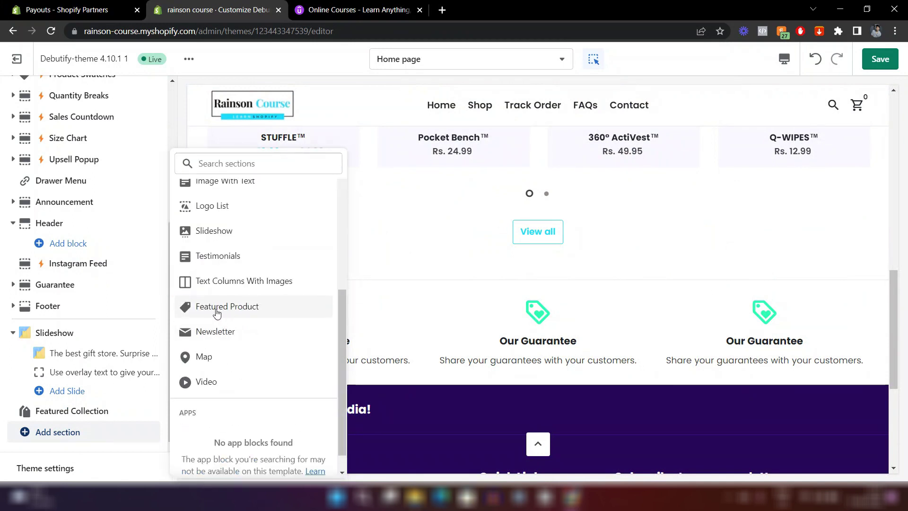
left_click(259, 311)
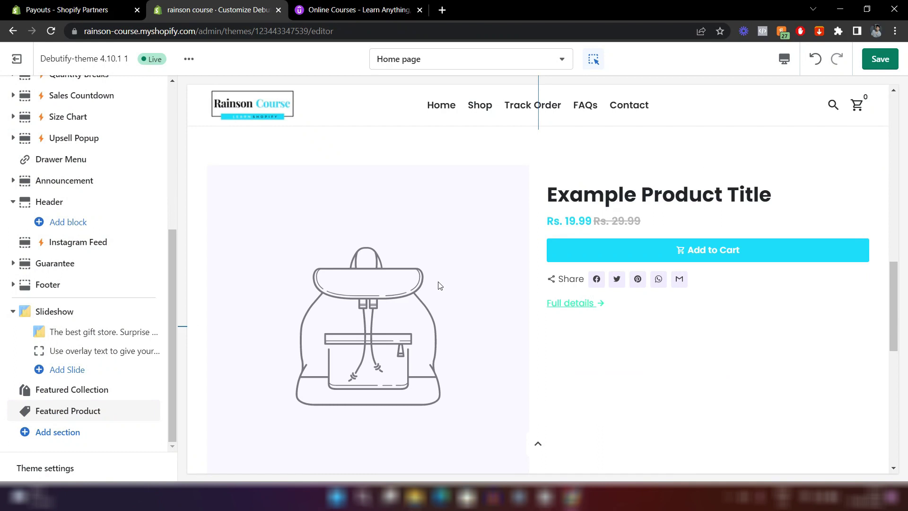
Choose Sparkly Agent™ as the section's featured product.
left_click(85, 415)
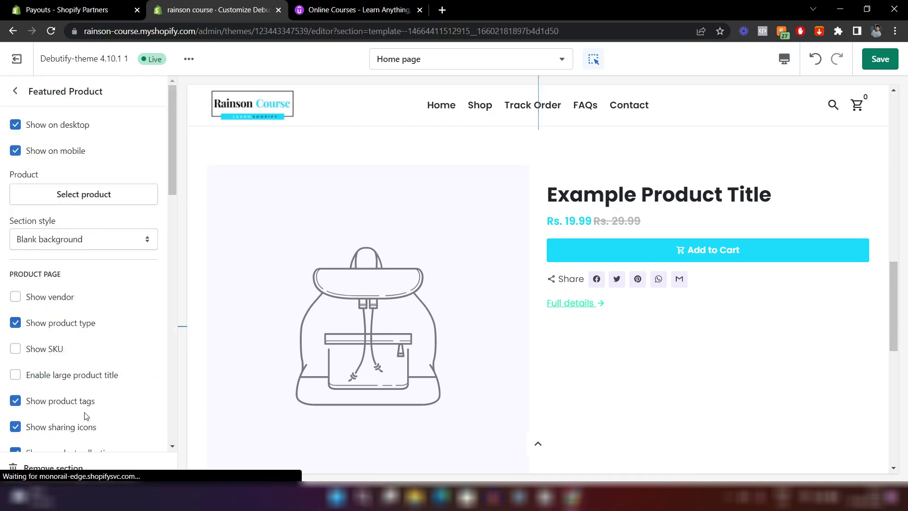
left_click(98, 202)
scroll(101, 272, "down", 5)
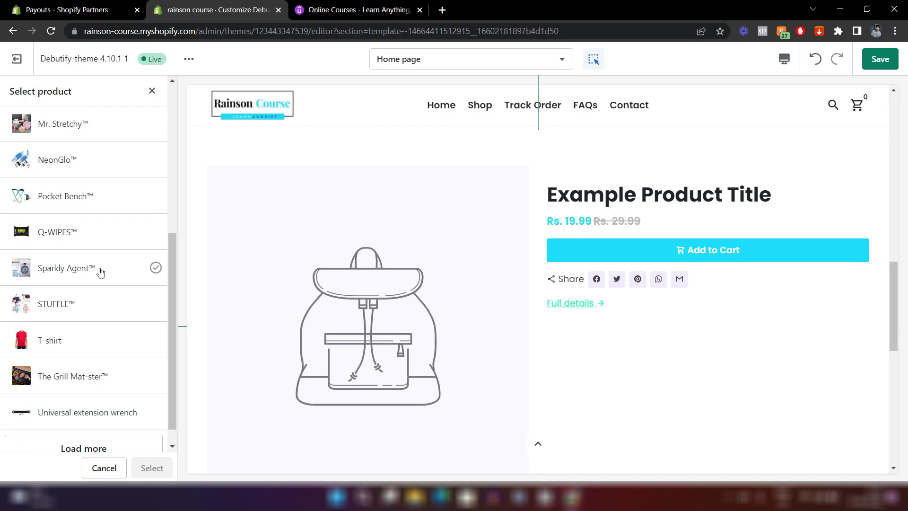
left_click(67, 268)
left_click(151, 467)
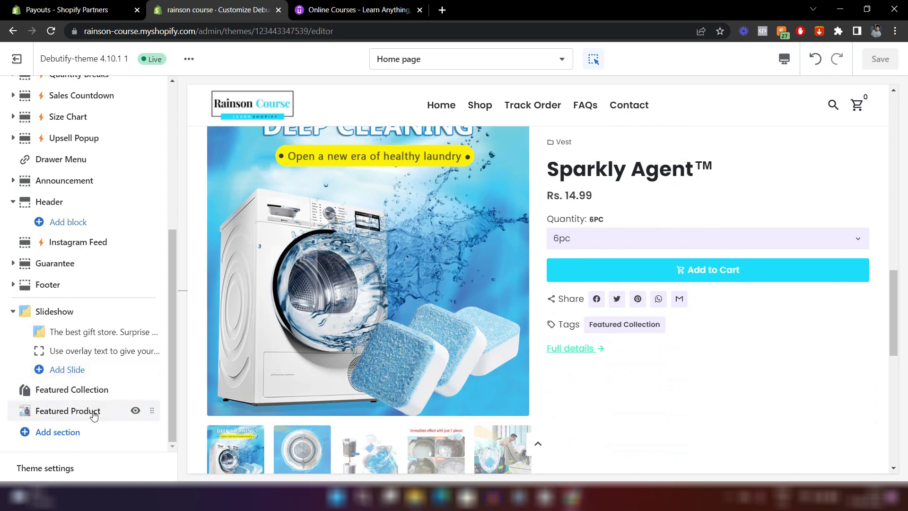
Uncheck Show product type in the Featured Product settings for Sparkly Agent™.
left_click(68, 411)
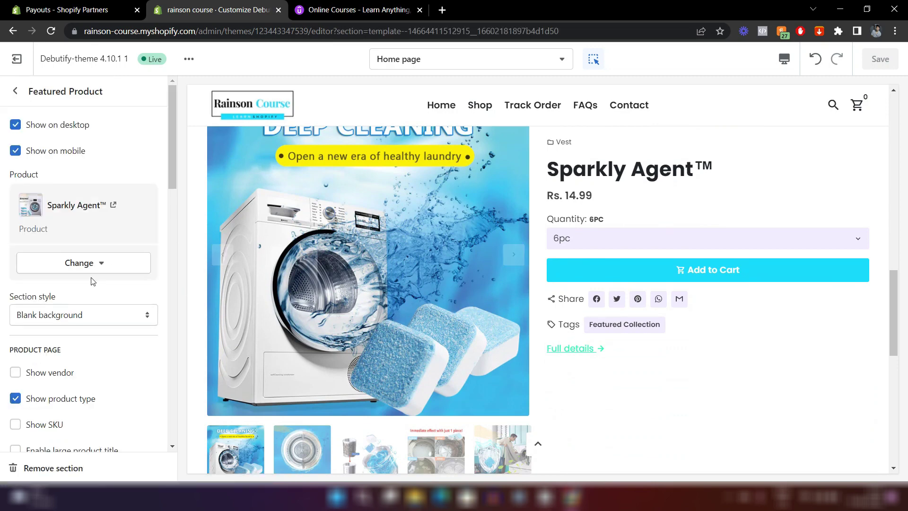
scroll(91, 279, "down", 3)
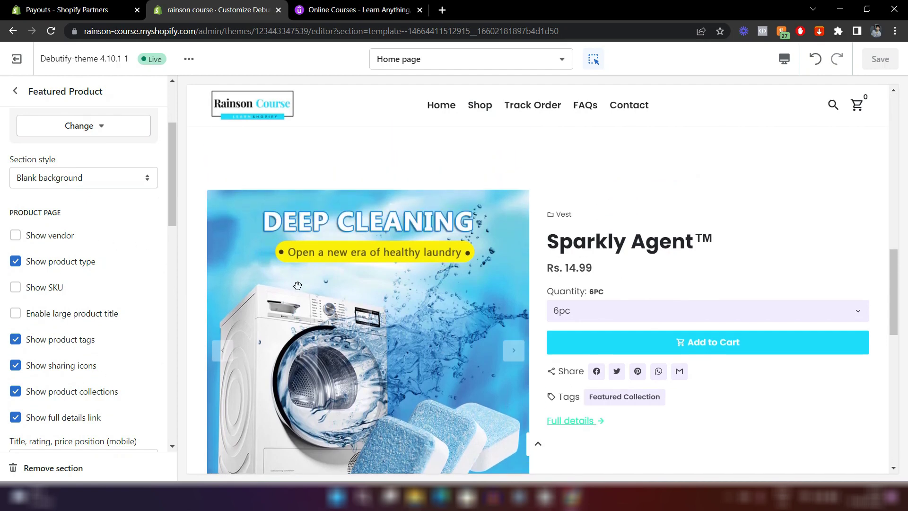
scroll(100, 326, "down", 1)
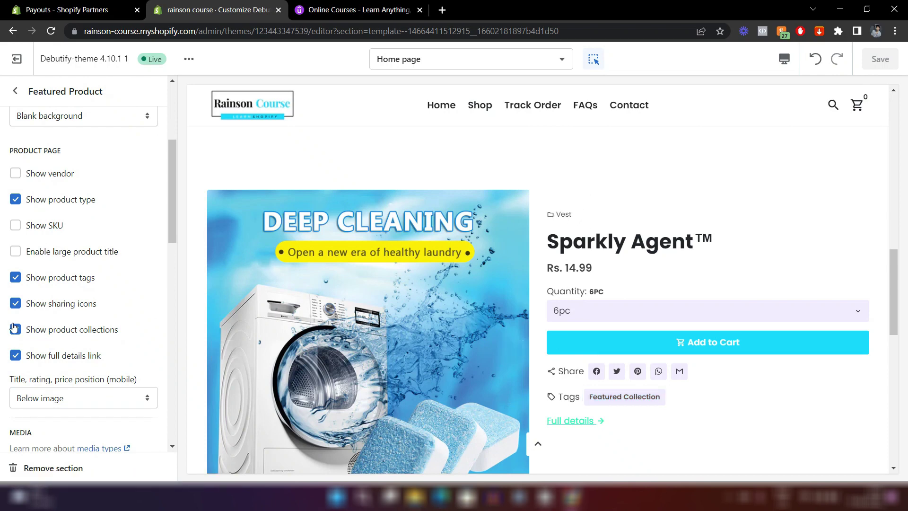
left_click(16, 201)
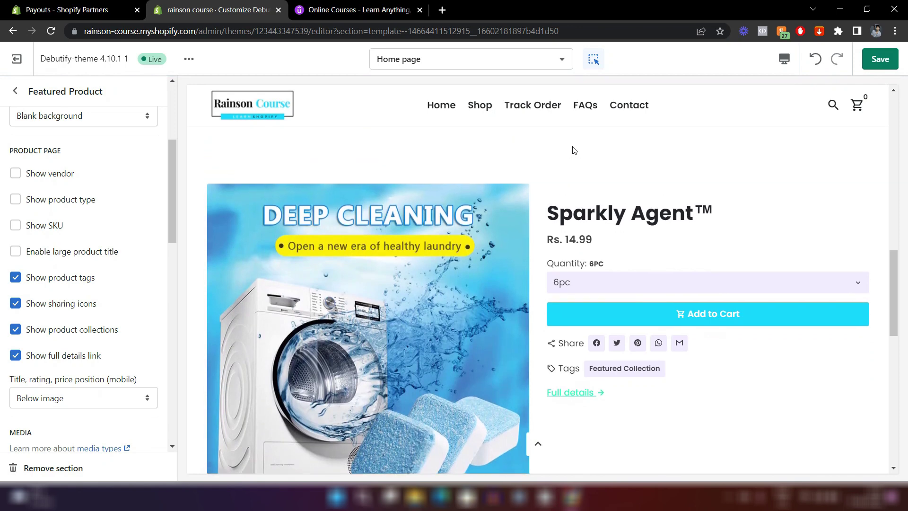
scroll(574, 150, "up", 1)
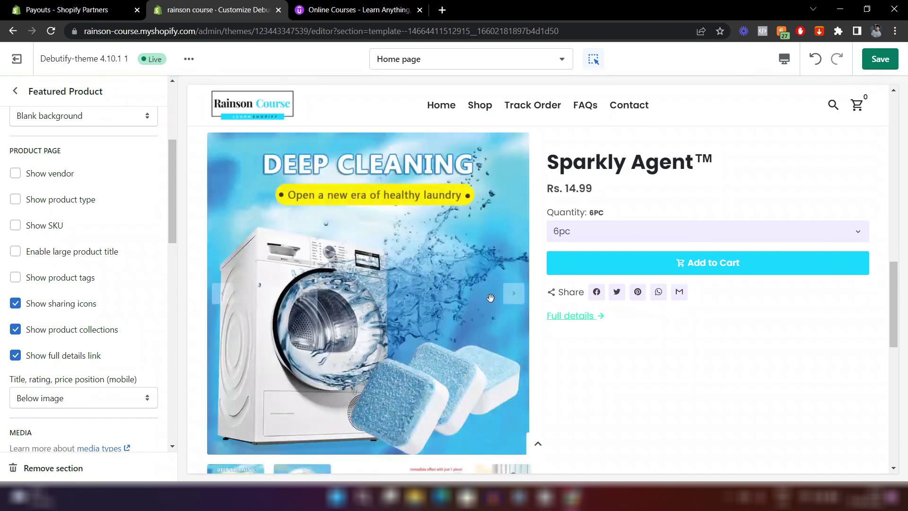
scroll(51, 351, "down", 2)
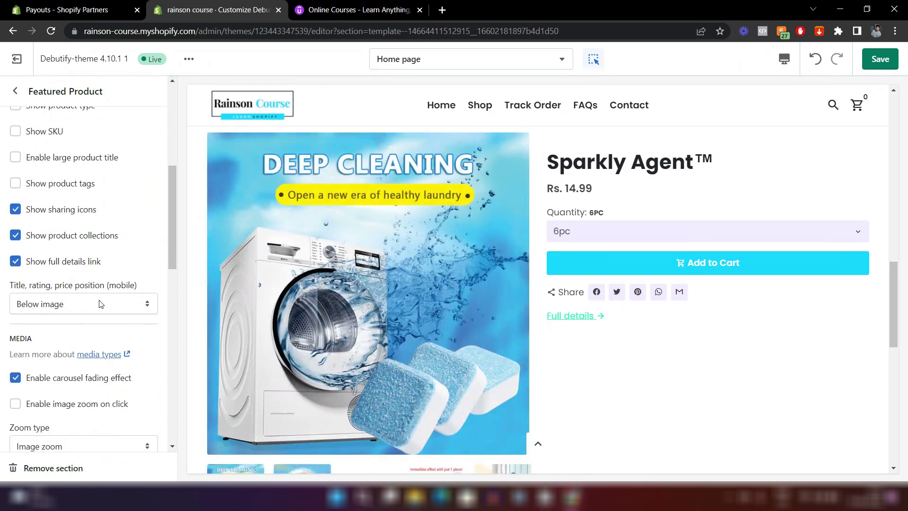
scroll(101, 304, "down", 5)
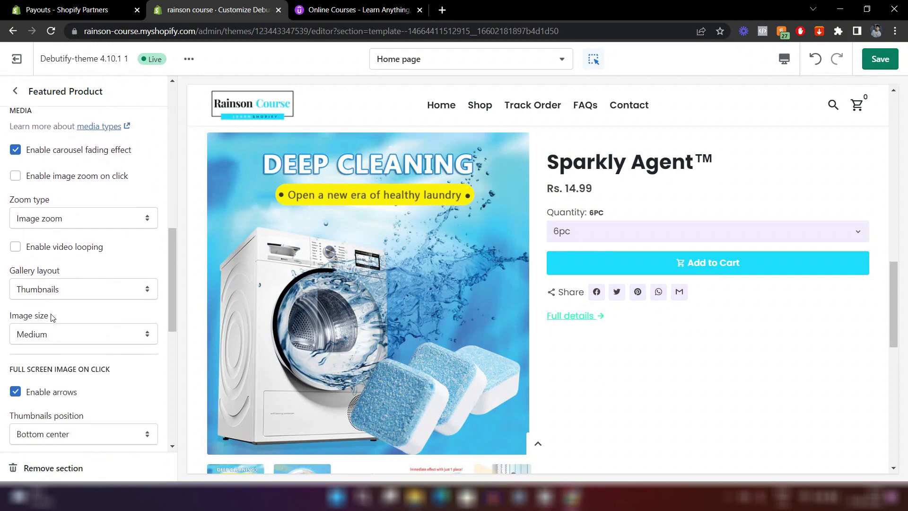
scroll(52, 317, "down", 6)
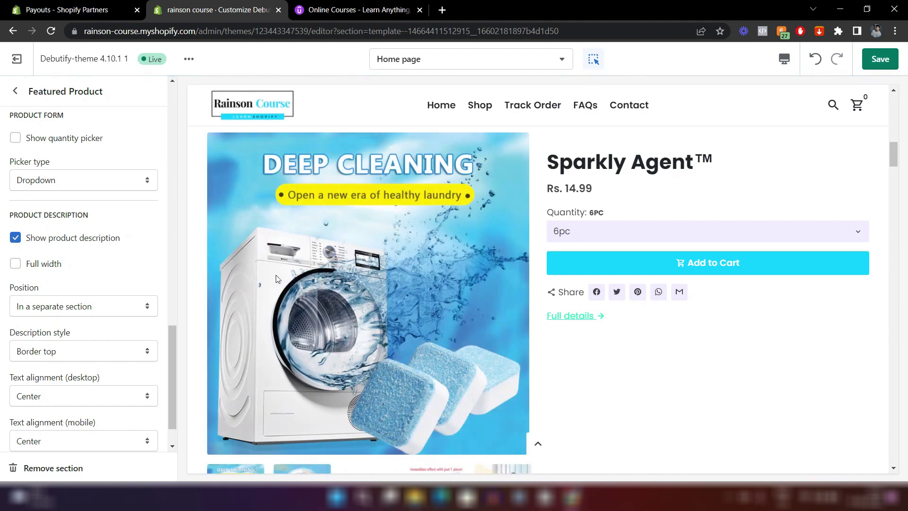
scroll(378, 299, "down", 13)
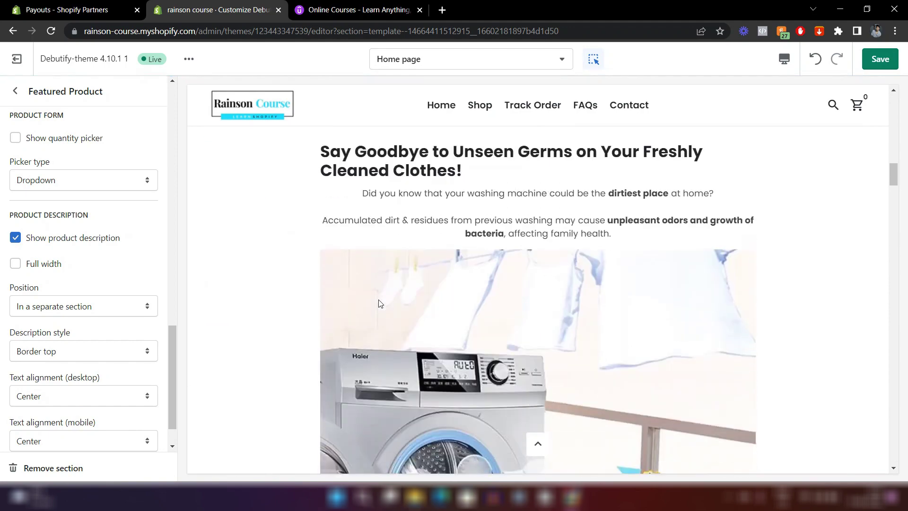
scroll(378, 303, "up", 12)
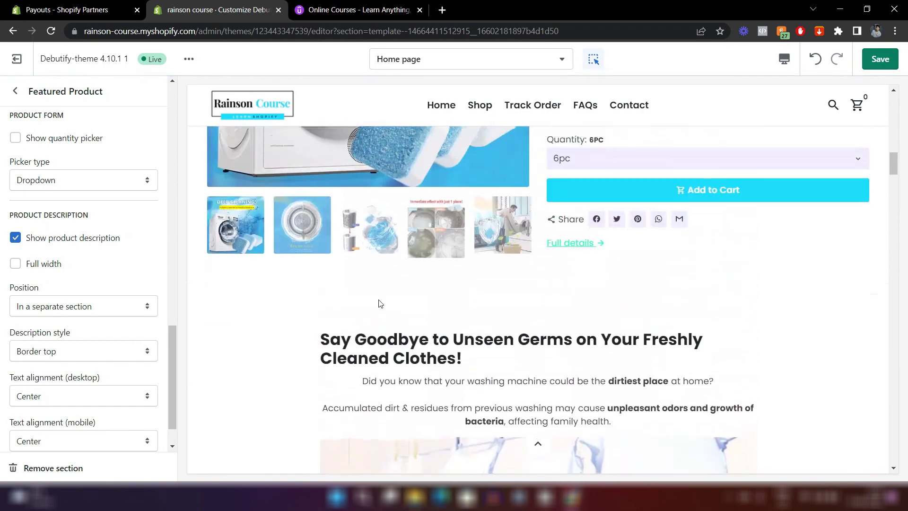
scroll(379, 303, "down", 3)
scroll(427, 275, "up", 5)
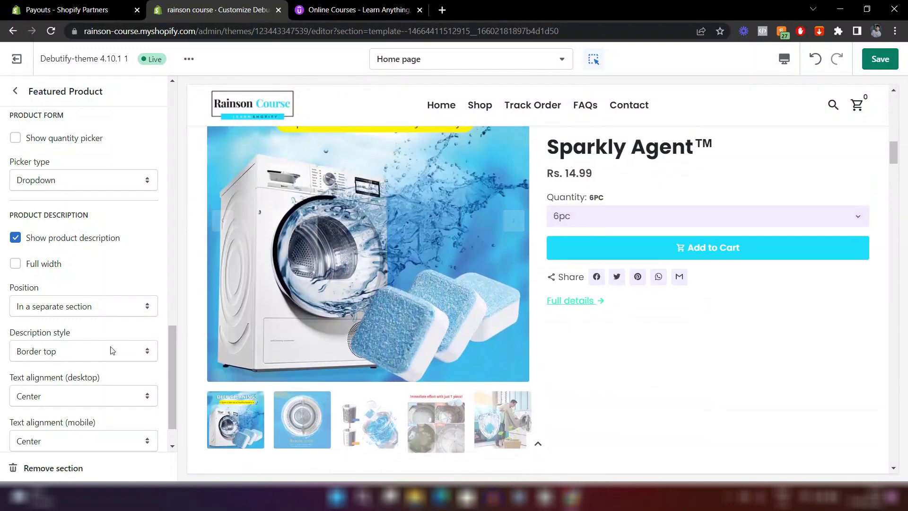
Set the product description position to 'Under add-to-cart button'.
left_click(74, 307)
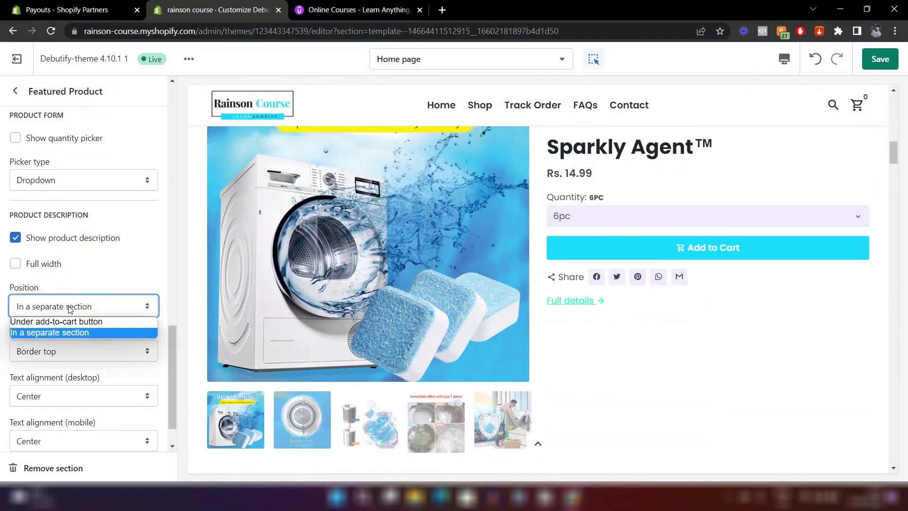
left_click(28, 324)
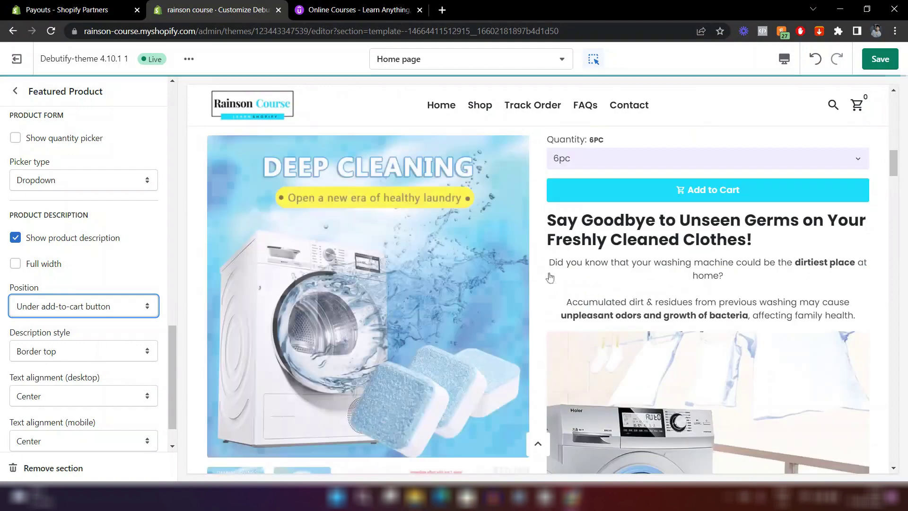
scroll(693, 276, "down", 10)
scroll(693, 277, "down", 8)
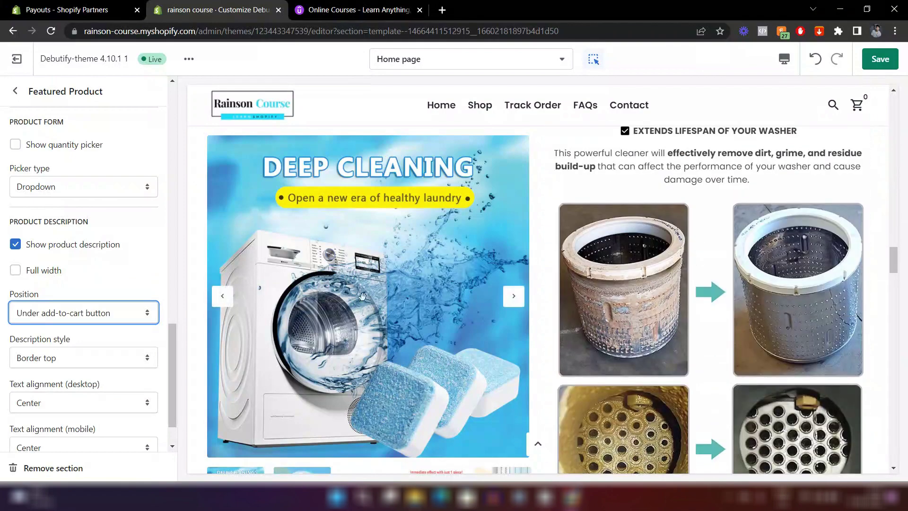
scroll(641, 349, "down", 8)
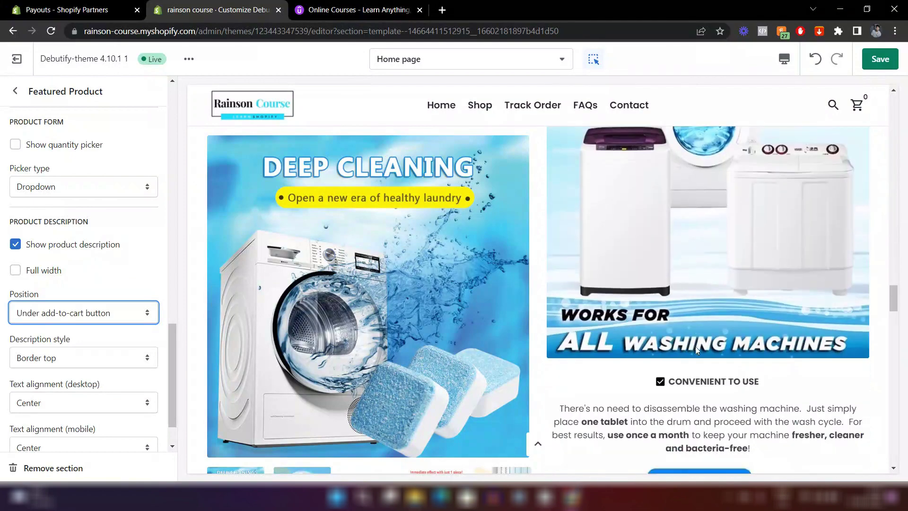
Uncheck Show product description so the featured product shows no description.
left_click(16, 244)
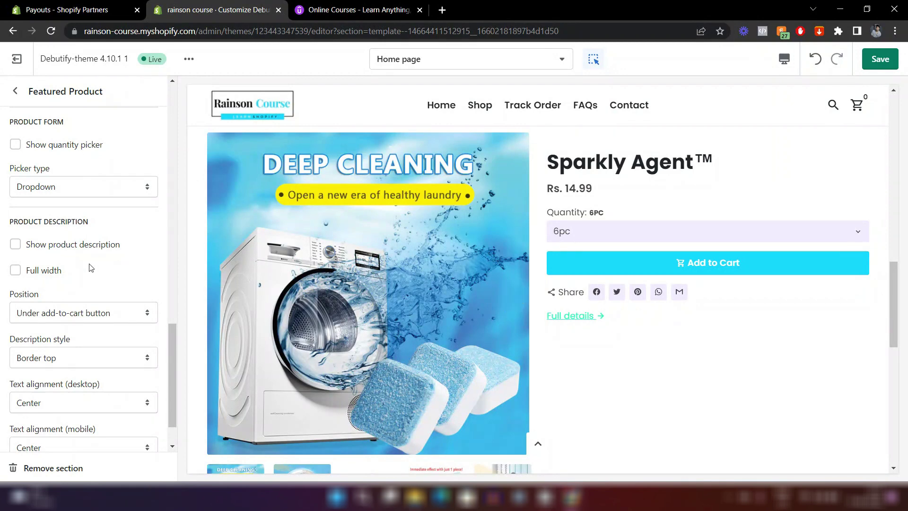
scroll(490, 272, "up", 8)
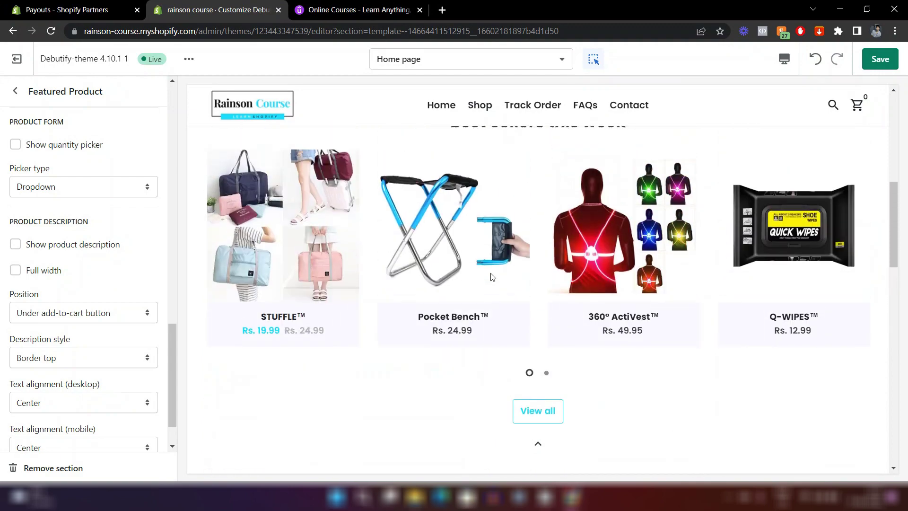
scroll(489, 272, "down", 9)
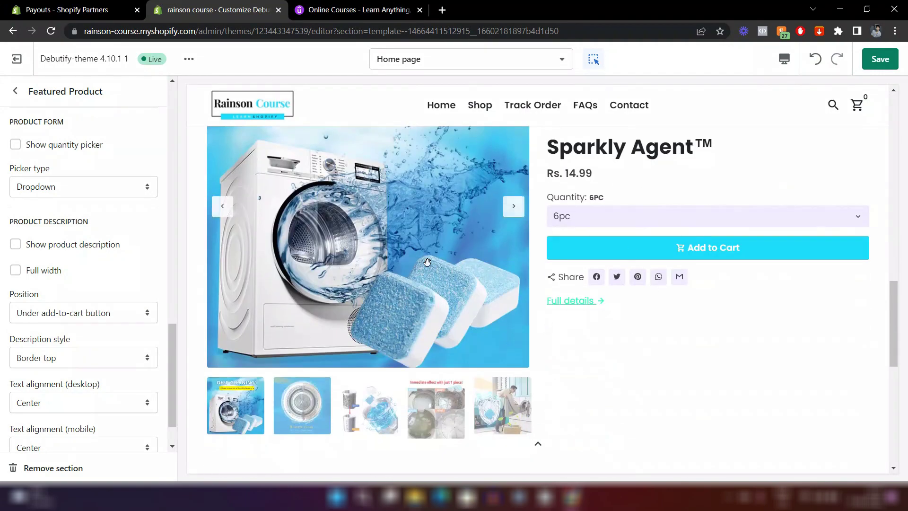
scroll(490, 272, "down", 3)
scroll(689, 299, "up", 2)
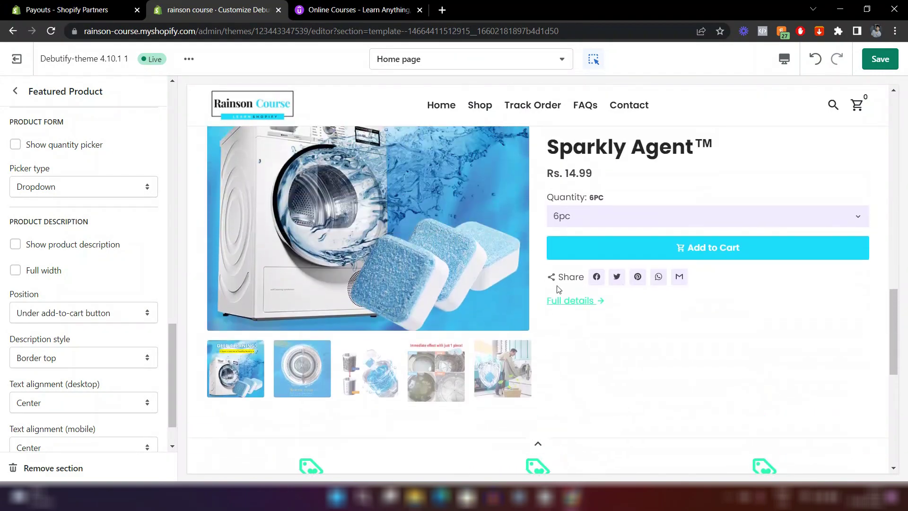
left_click(26, 93)
Change the Links and accents colour in Theme settings to cyan #1CDDFF.
left_click(44, 471)
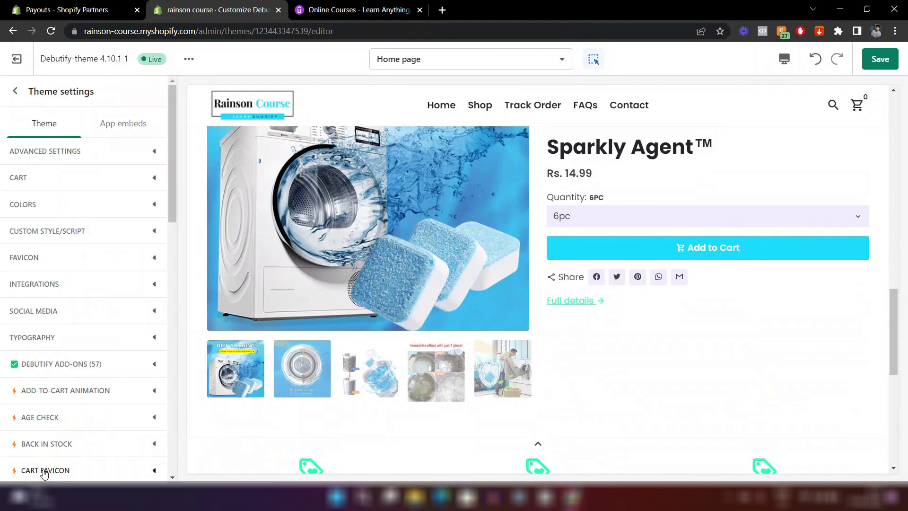
left_click(40, 199)
scroll(103, 209, "down", 1)
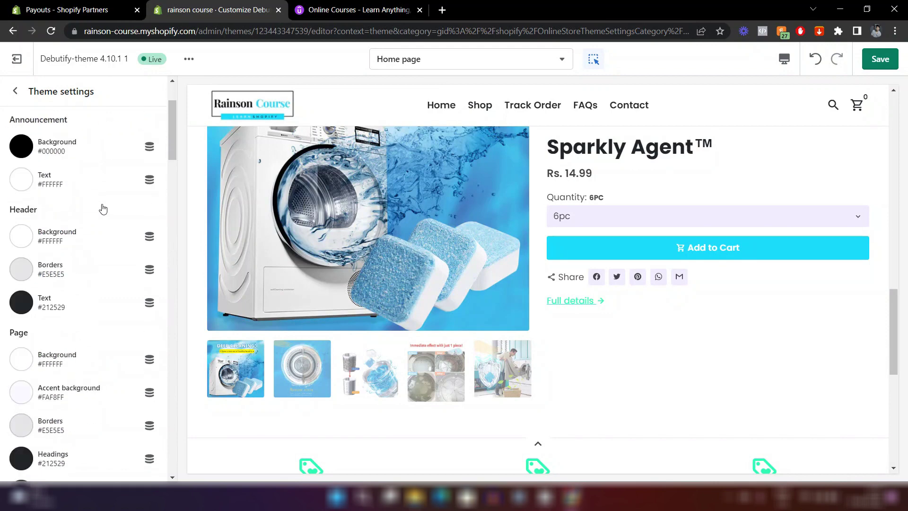
scroll(102, 208, "down", 8)
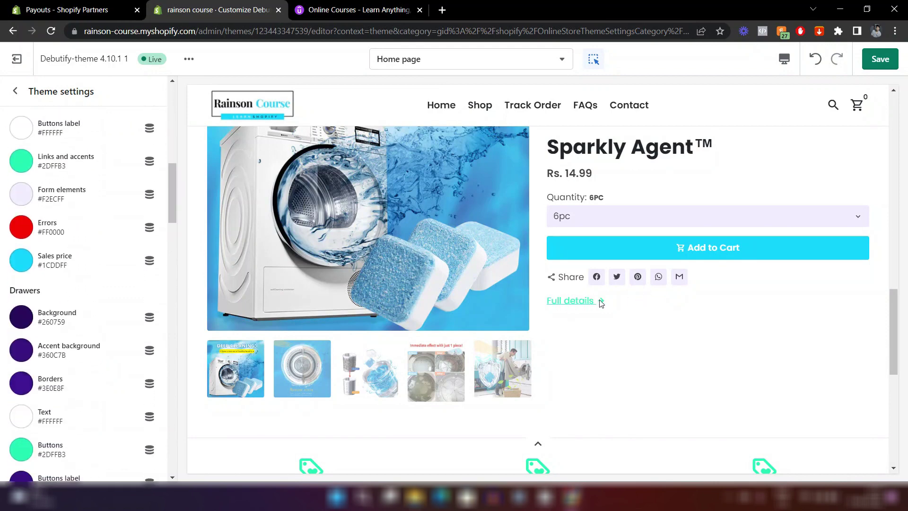
left_click(17, 164)
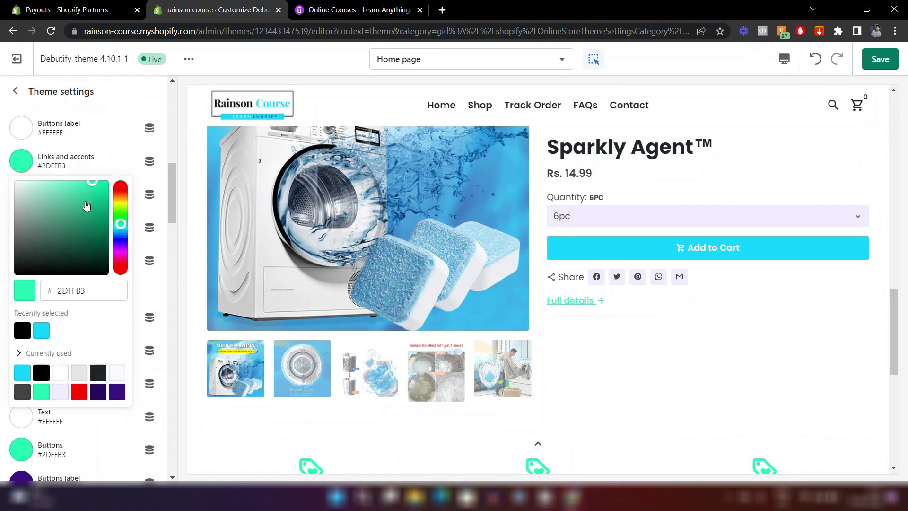
left_click(41, 331)
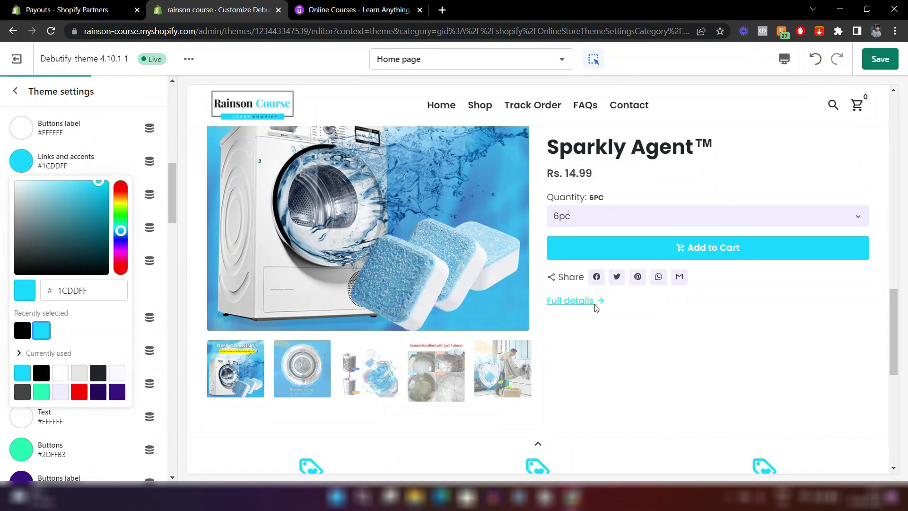
left_click(596, 352)
scroll(595, 353, "up", 15)
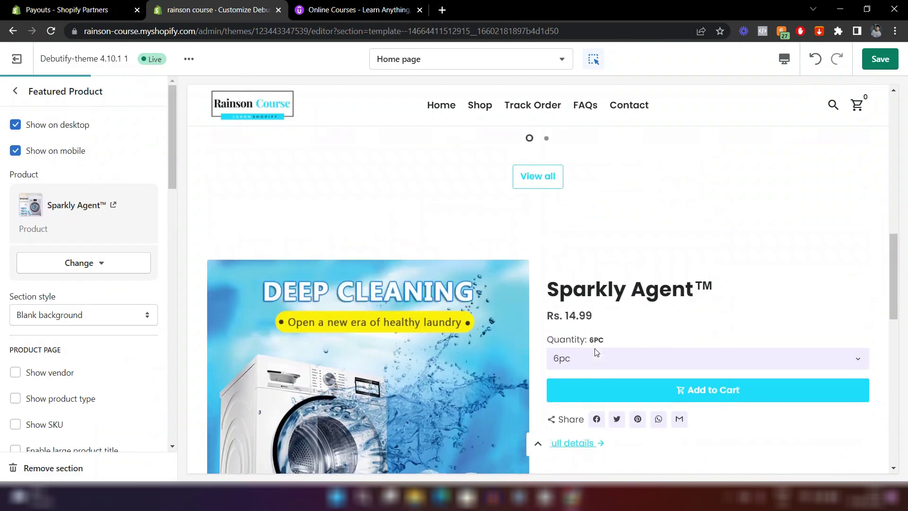
scroll(594, 348, "down", 15)
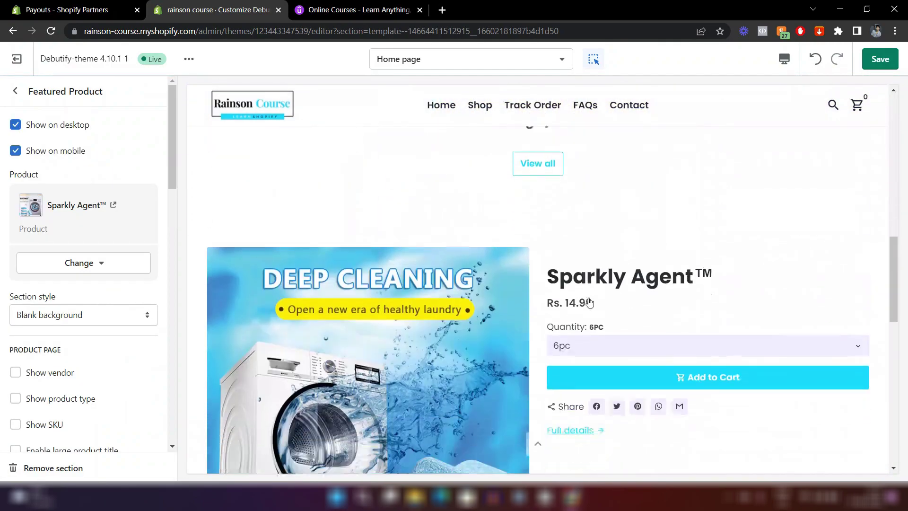
Open the Add section list and reveal more section types with Show More.
scroll(320, 204, "down", 10)
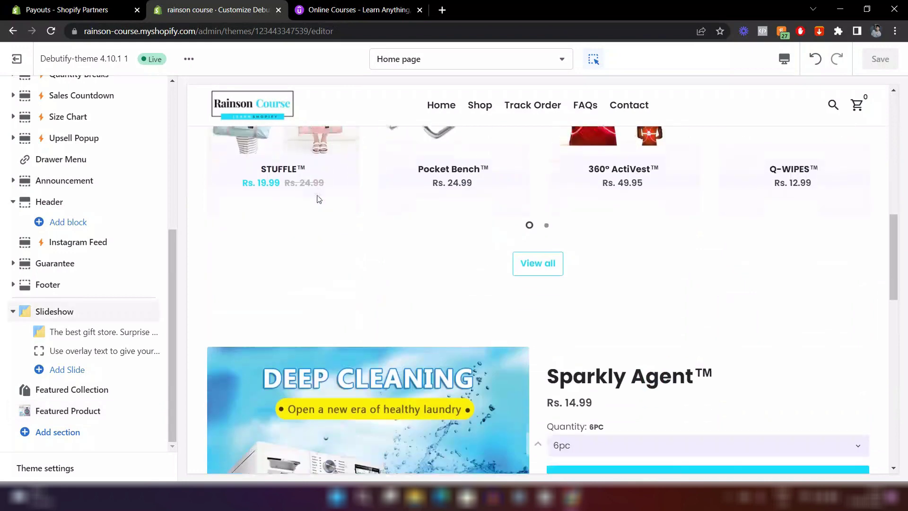
scroll(317, 191, "down", 3)
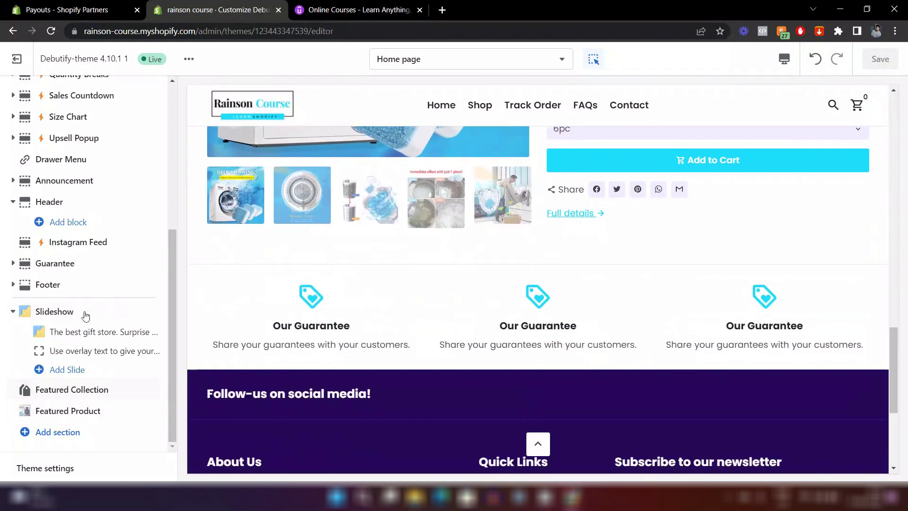
left_click(64, 433)
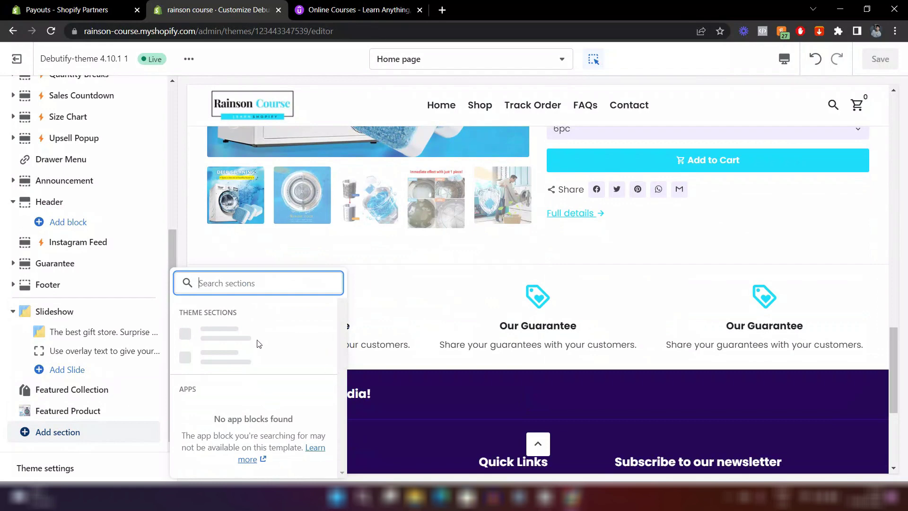
scroll(258, 344, "down", 2)
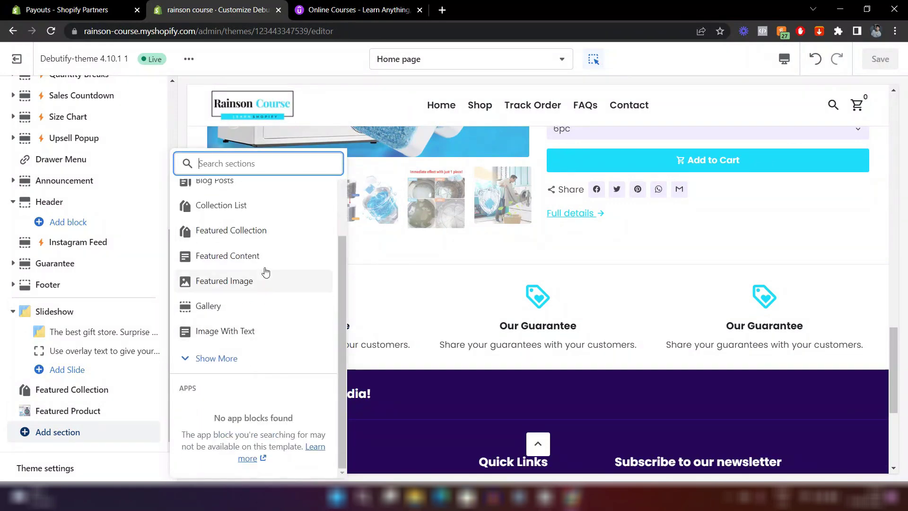
left_click(208, 357)
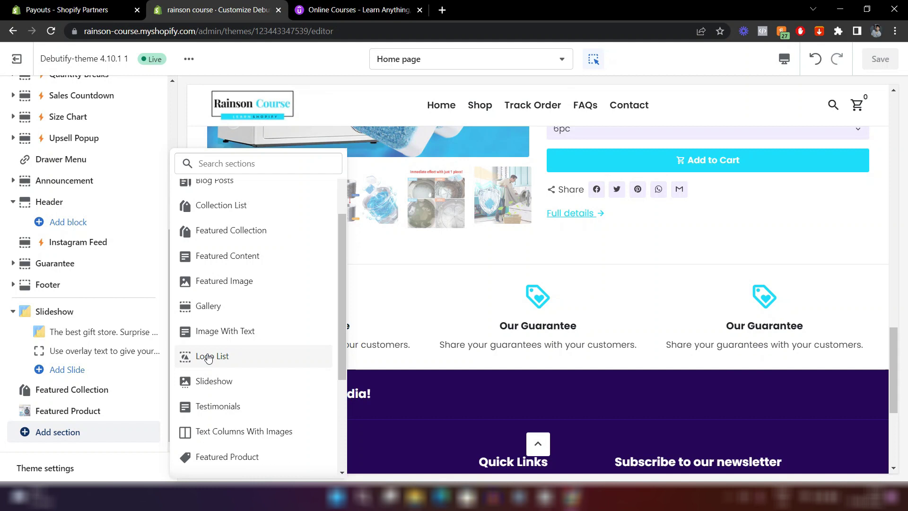
Browse the section types, then open the first Guarantee block showing the 'loyalty' icon.
scroll(208, 358, "down", 2)
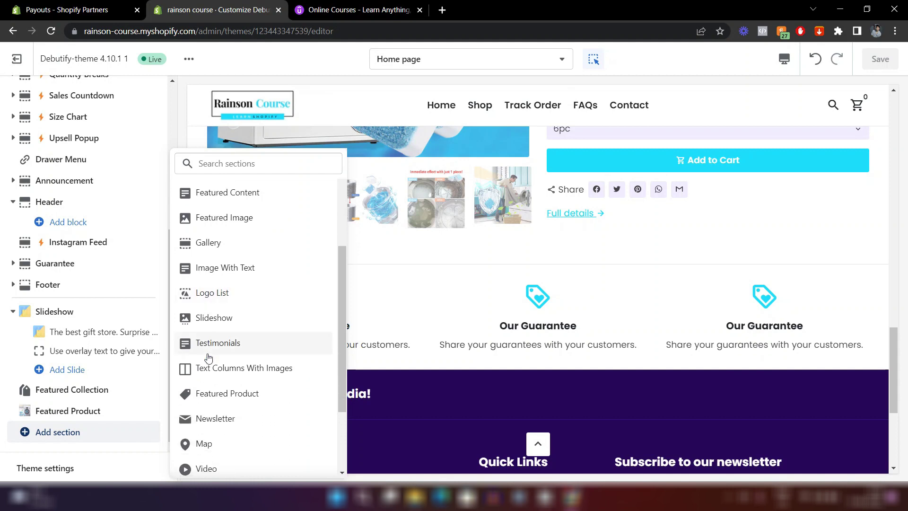
scroll(207, 357, "down", 3)
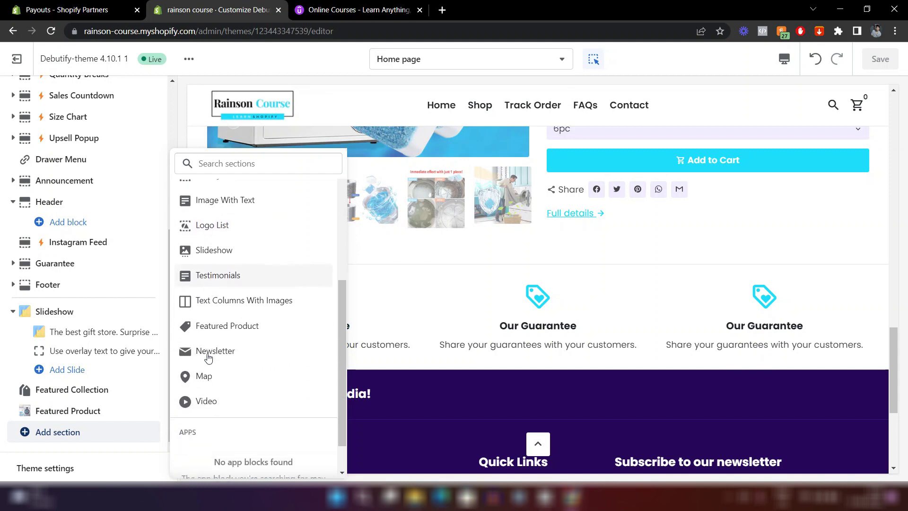
scroll(259, 321, "up", 5)
scroll(259, 321, "up", 1)
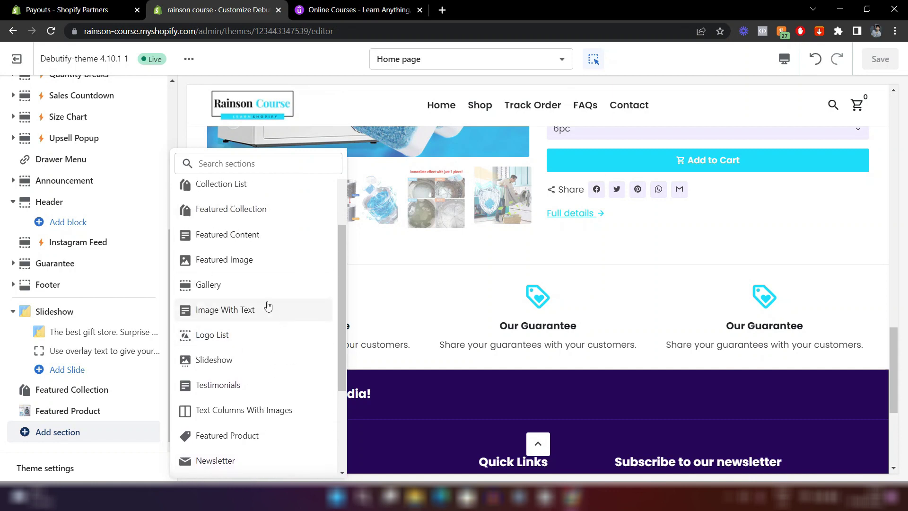
scroll(268, 306, "up", 3)
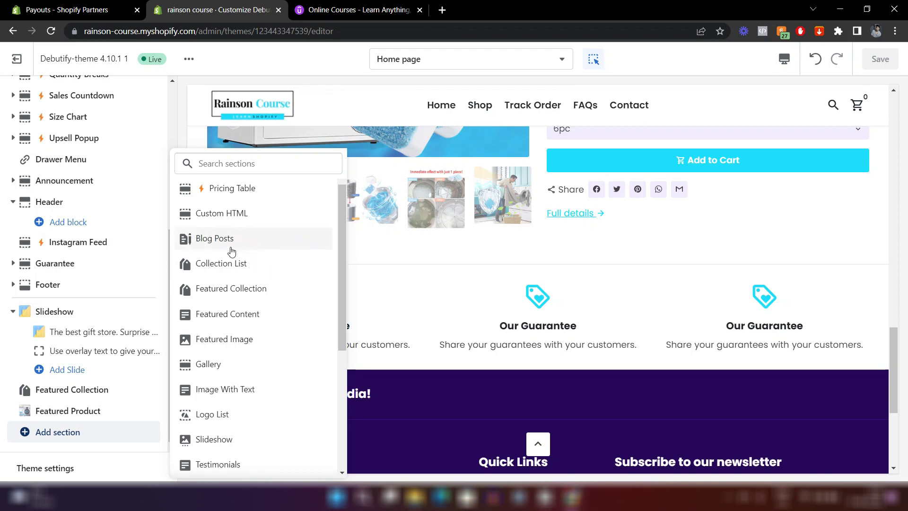
scroll(254, 341, "down", 2)
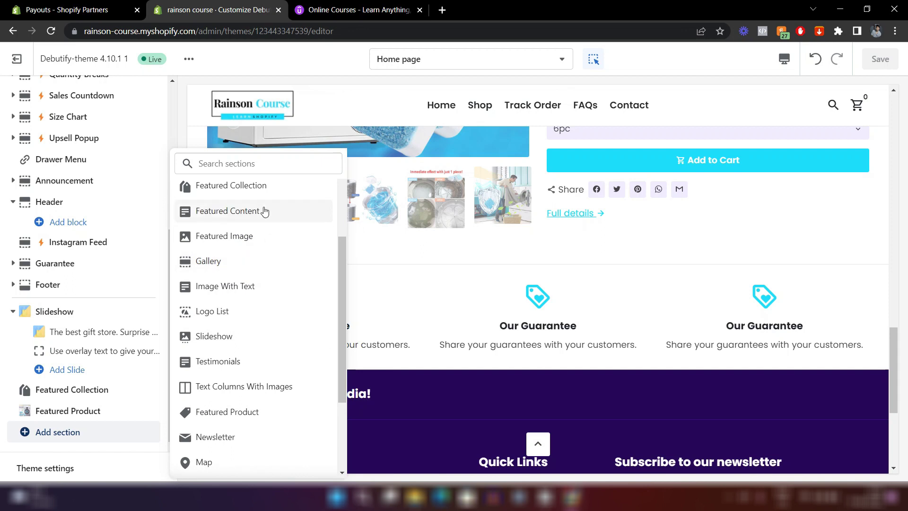
left_click(535, 286)
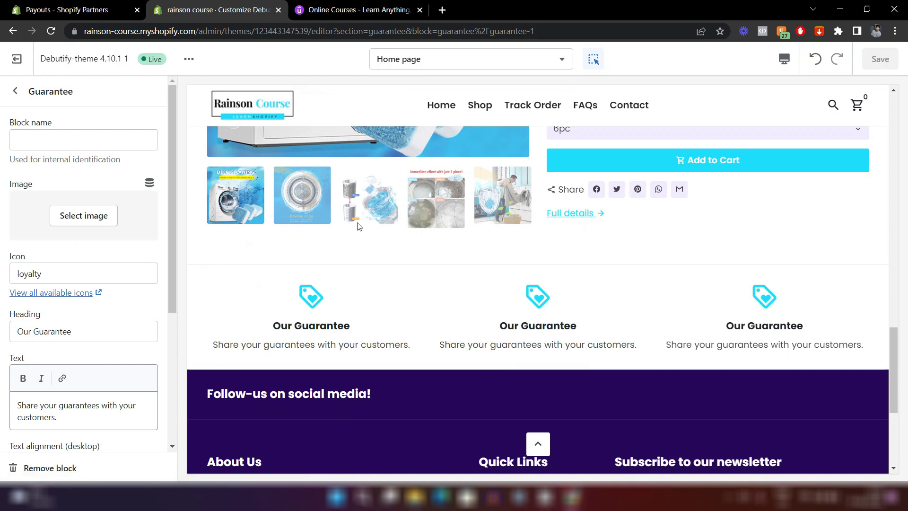
Open the Guarantee section and select its first 'Our Guarantee' block's settings.
scroll(358, 225, "down", 2)
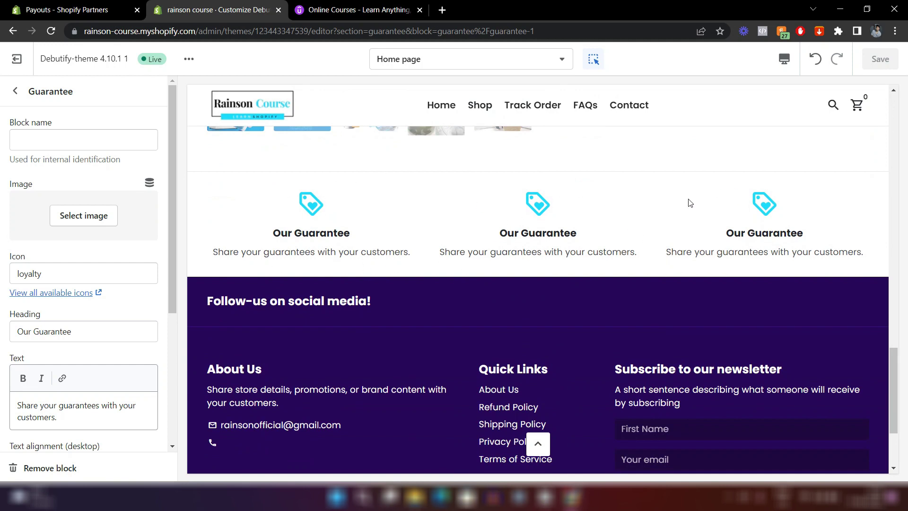
left_click(15, 91)
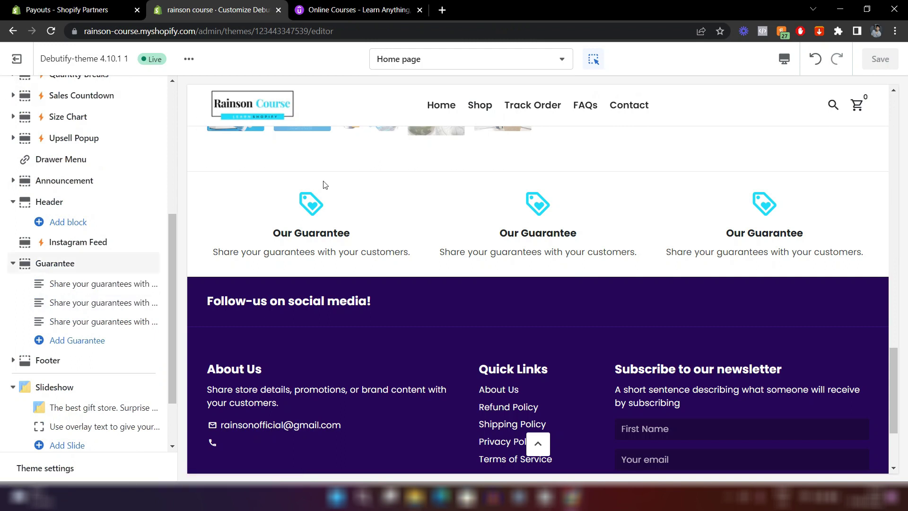
scroll(284, 205, "up", 1)
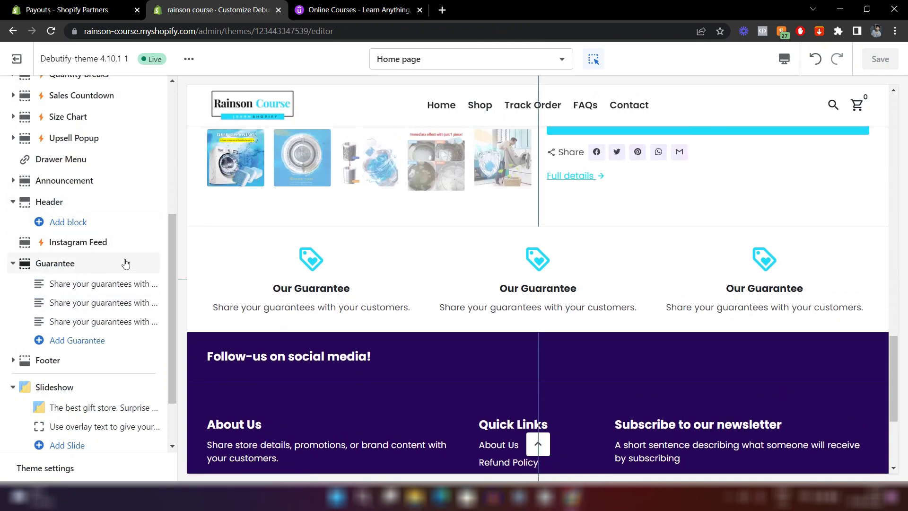
left_click(126, 263)
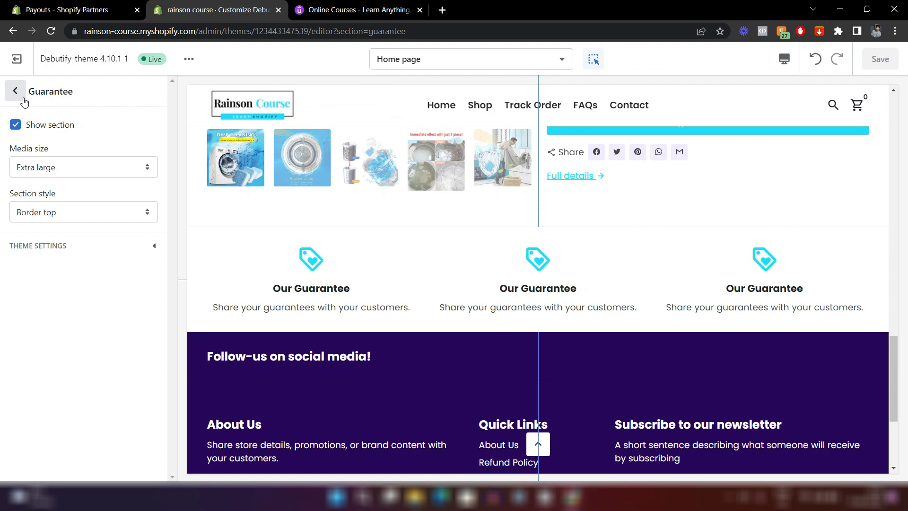
left_click(15, 91)
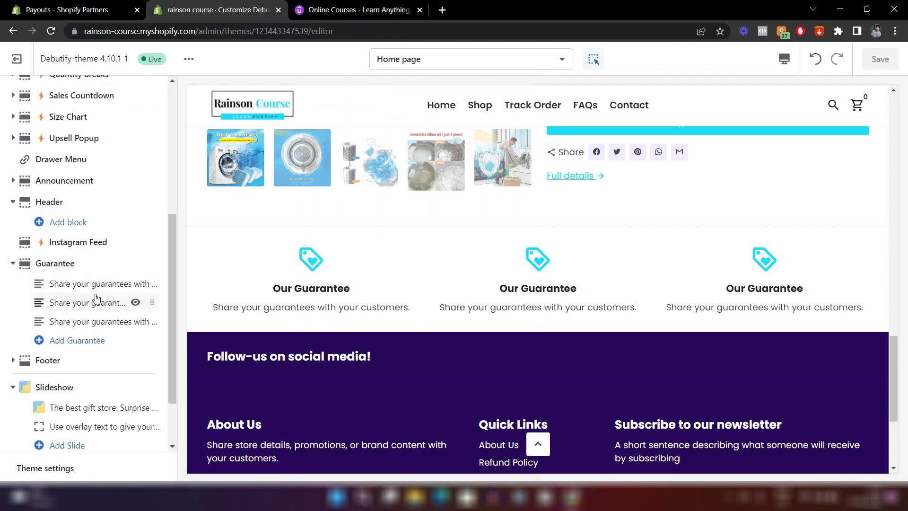
left_click(76, 284)
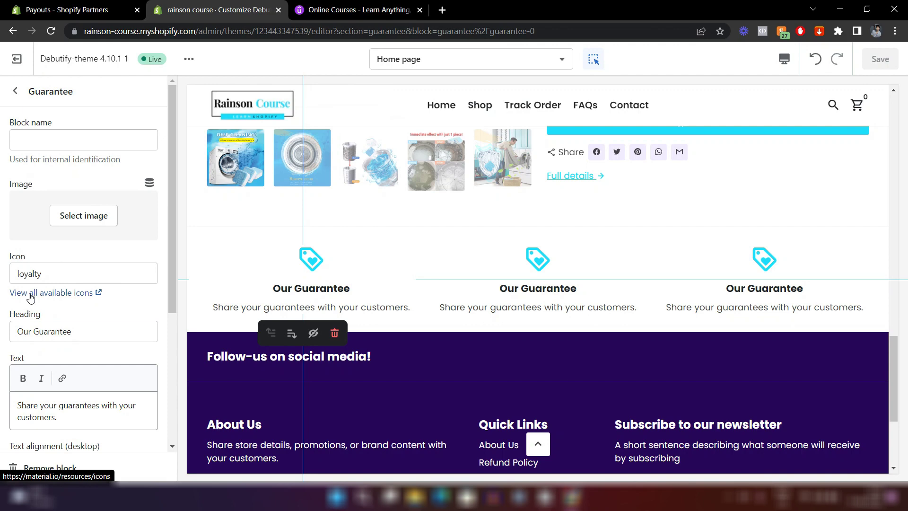
Open the full Material Icons catalogue and search it for 'plane'.
left_click(63, 294)
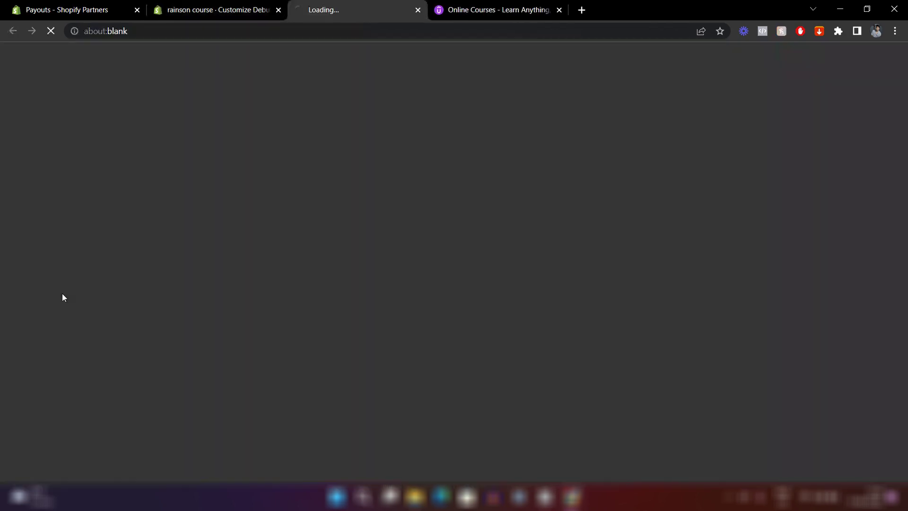
scroll(421, 229, "down", 6)
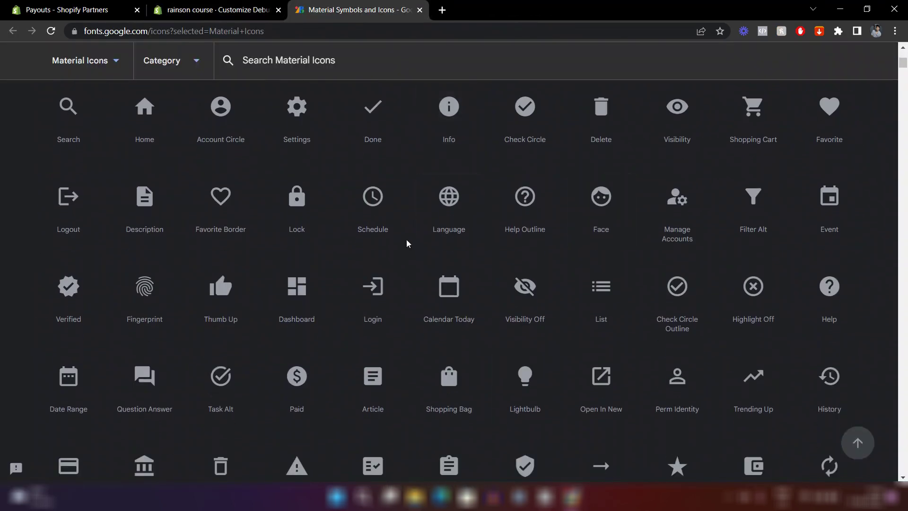
scroll(446, 229, "up", 6)
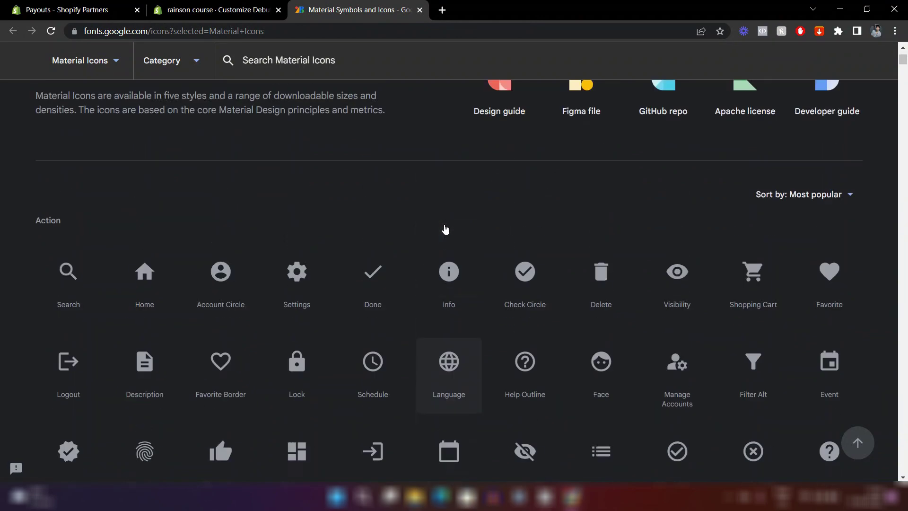
left_click(300, 105)
type("plane")
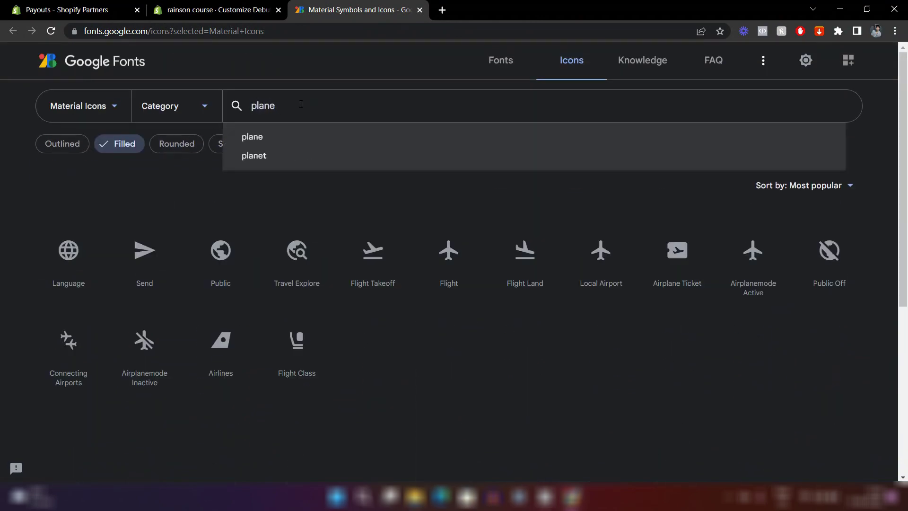
key("Return")
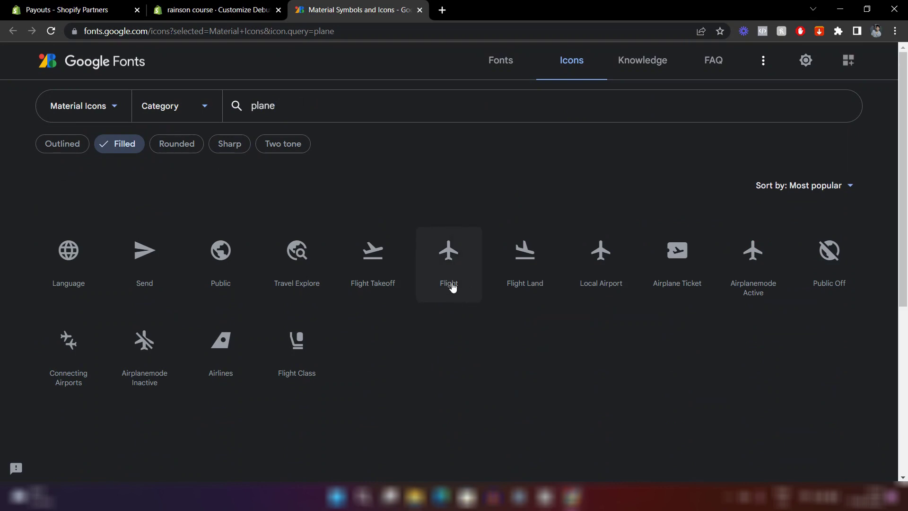
Copy the Flight icon's name 'flight' and return to the guarantee block's Icon field.
left_click(464, 284)
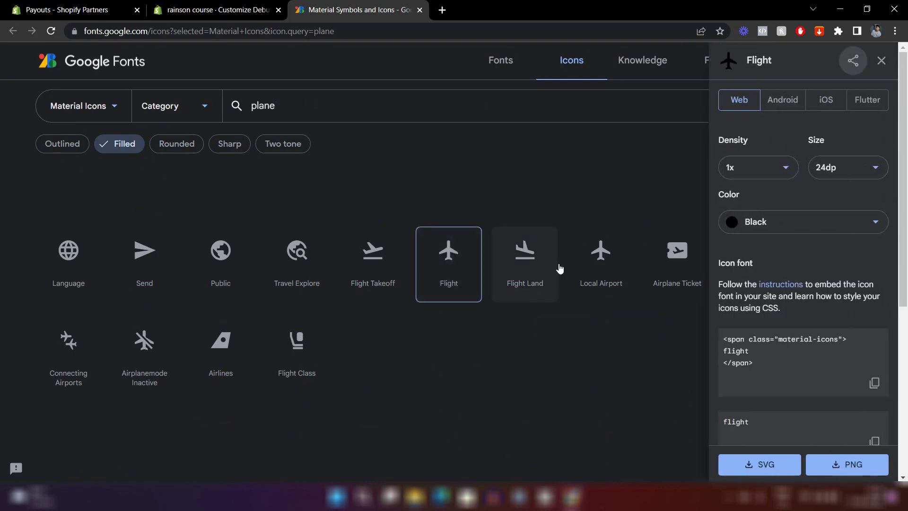
scroll(749, 307, "down", 3)
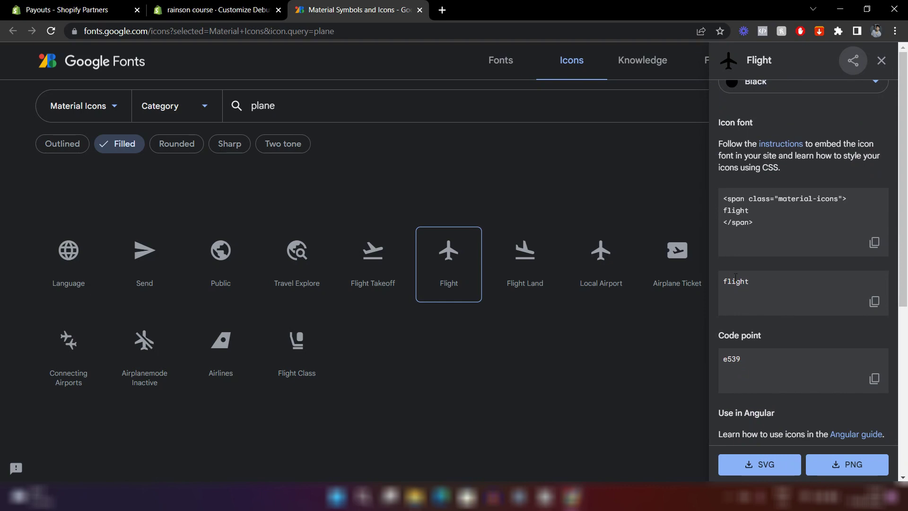
left_click(874, 302)
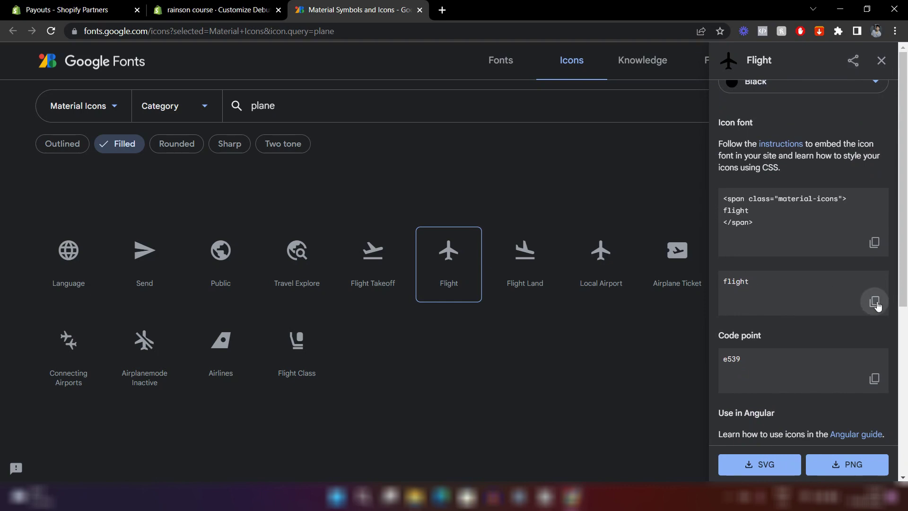
left_click(198, 5)
left_click(46, 283)
Change the first guarantee block's icon from 'loyalty' to 'flight'.
double_click(46, 283)
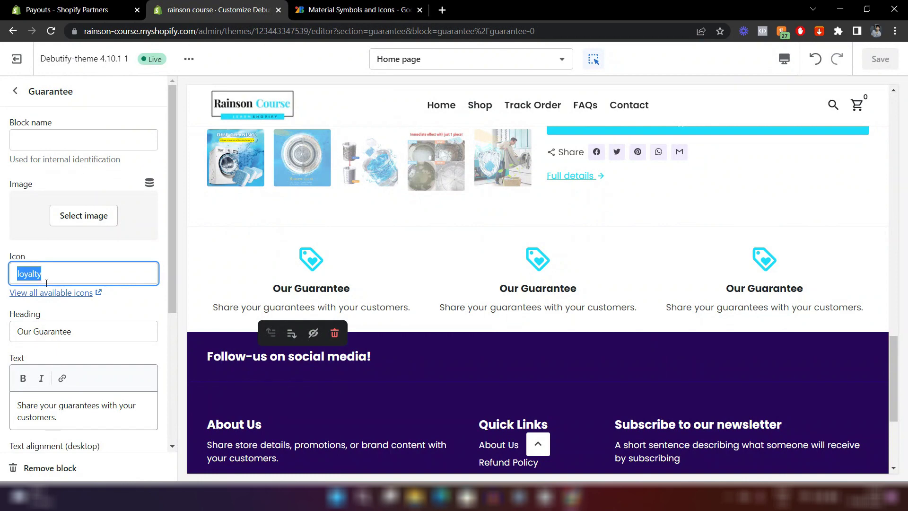
key("ctrl+v")
left_click(135, 246)
scroll(305, 220, "down", 3)
scroll(331, 237, "up", 3)
Set its heading to 'World-wide Shipping' and paste the free shipping sentence as its text.
left_click(49, 329)
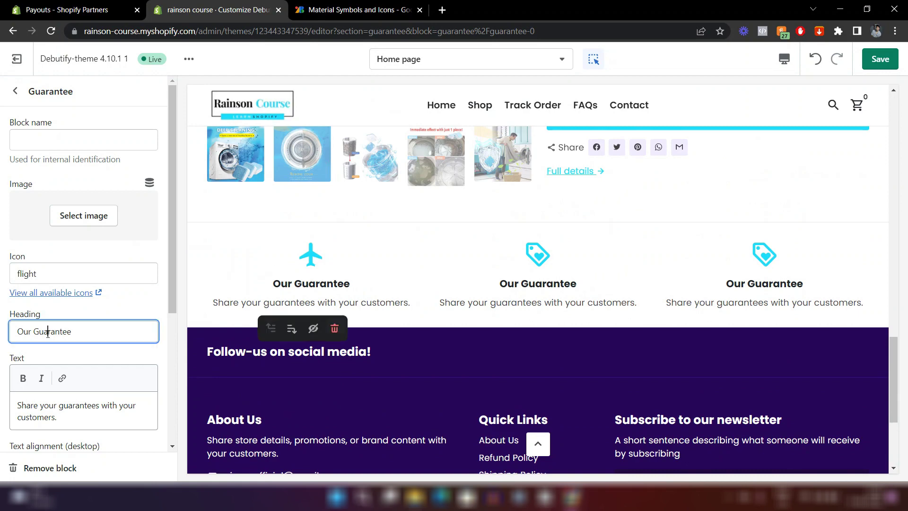
triple_click(48, 333)
type("World-")
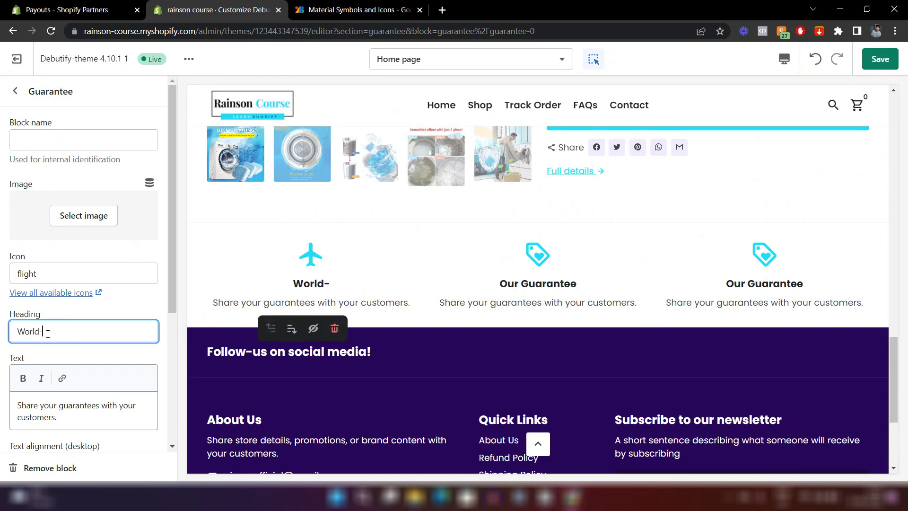
type("wide Shipping")
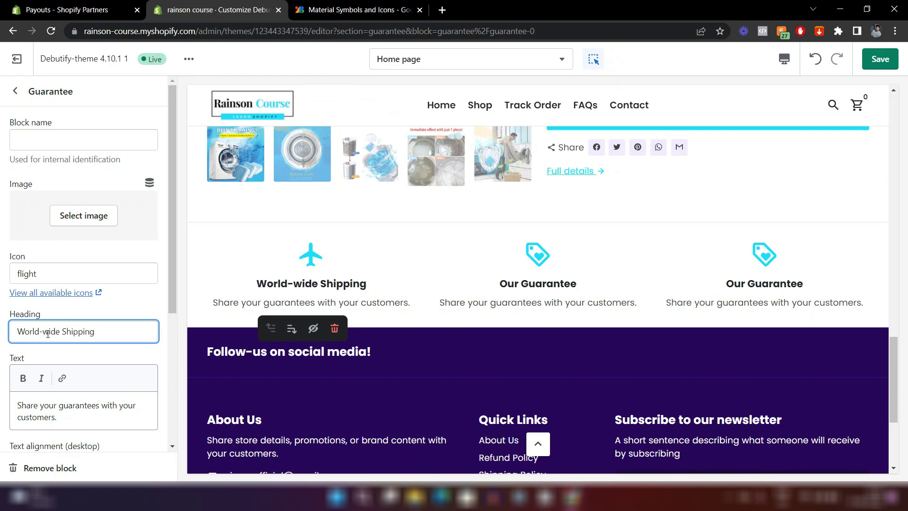
scroll(156, 326, "down", 2)
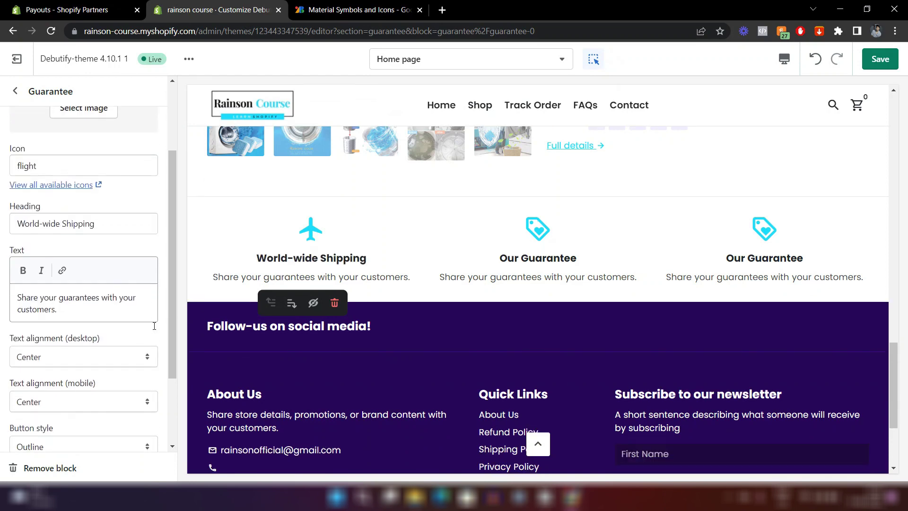
left_click(53, 297)
key("ctrl+a")
key("ctrl+v")
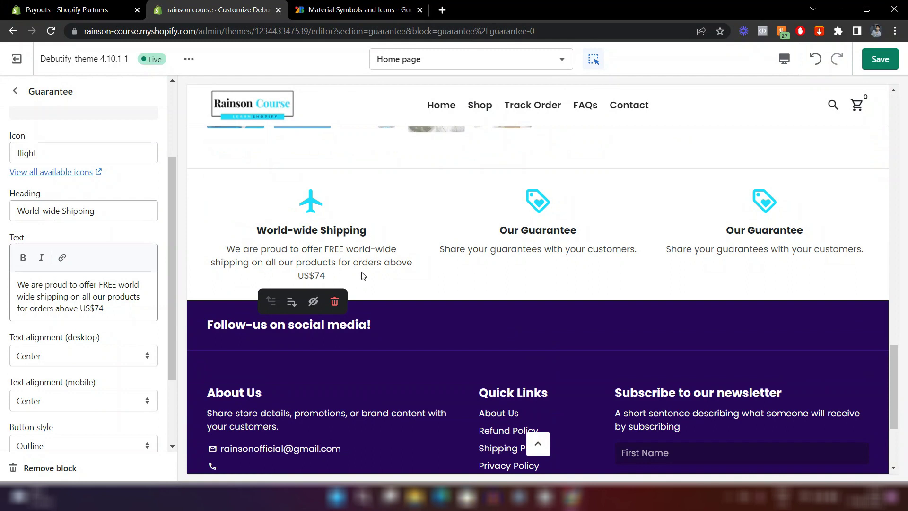
scroll(362, 272, "down", 1)
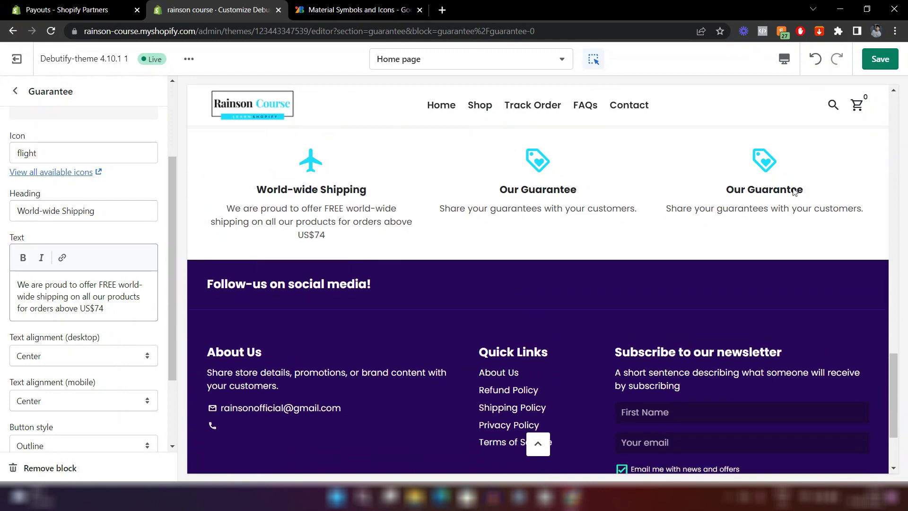
Select the second guarantee block and edit its icon name.
left_click(524, 178)
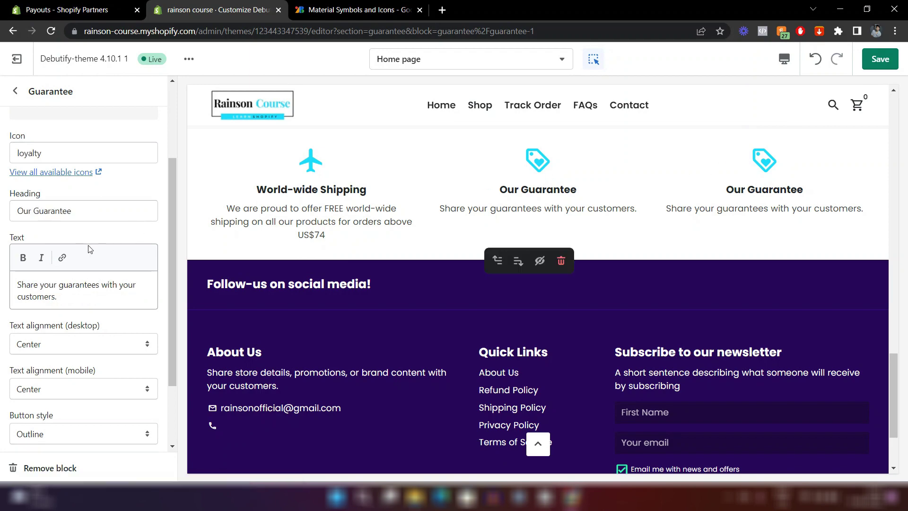
scroll(90, 249, "up", 2)
left_click(47, 258)
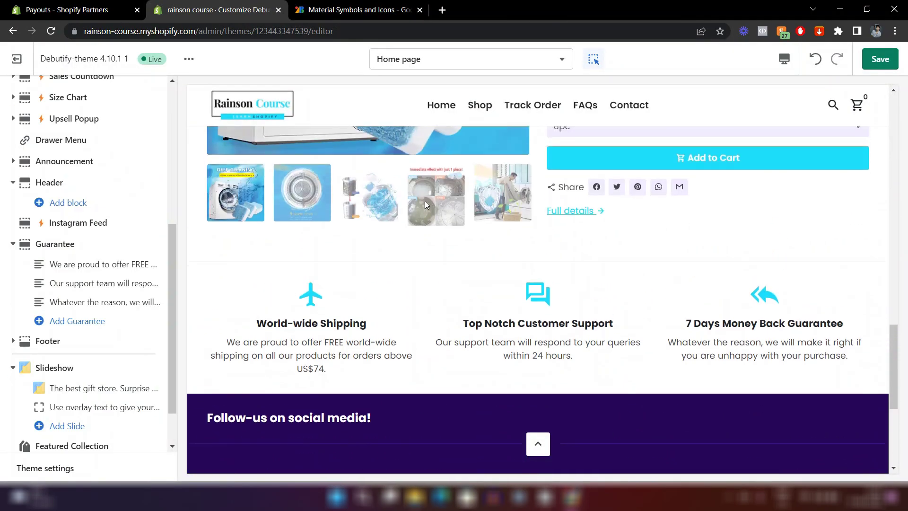
scroll(395, 355, "down", 2)
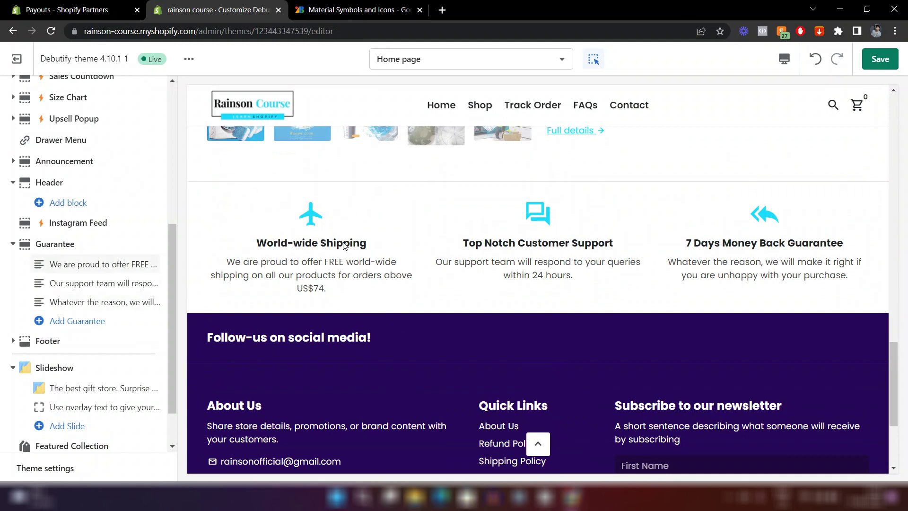
scroll(95, 260, "down", 2)
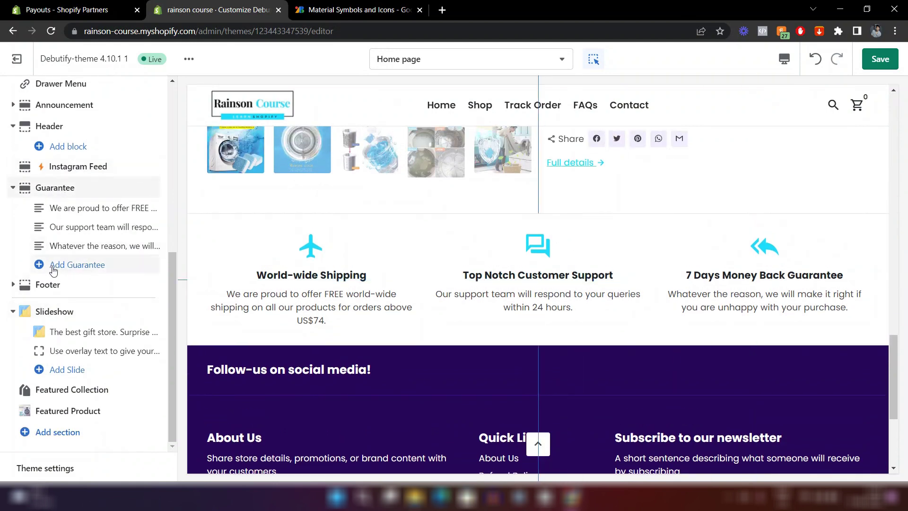
Add a fourth guarantee block and check the home page in the mobile preview.
left_click(84, 265)
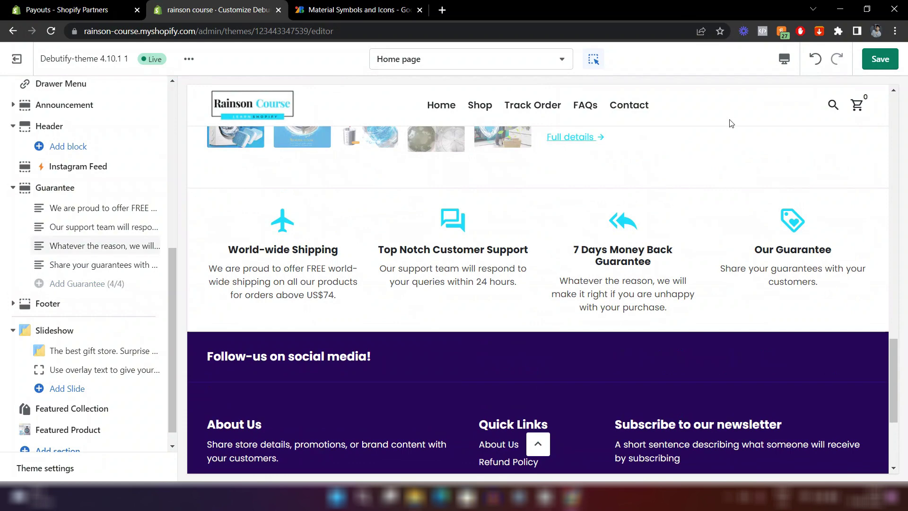
left_click(784, 59)
left_click(797, 90)
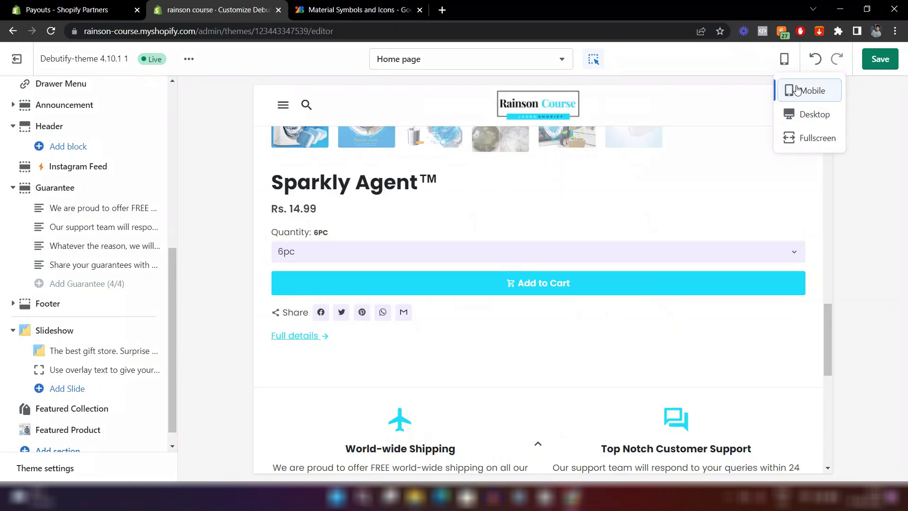
scroll(594, 236, "down", 3)
scroll(587, 231, "up", 3)
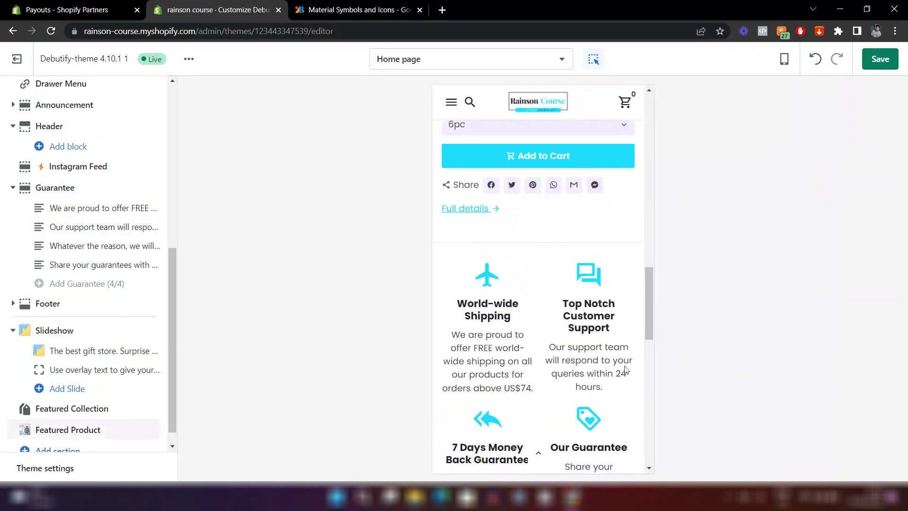
scroll(499, 256, "down", 2)
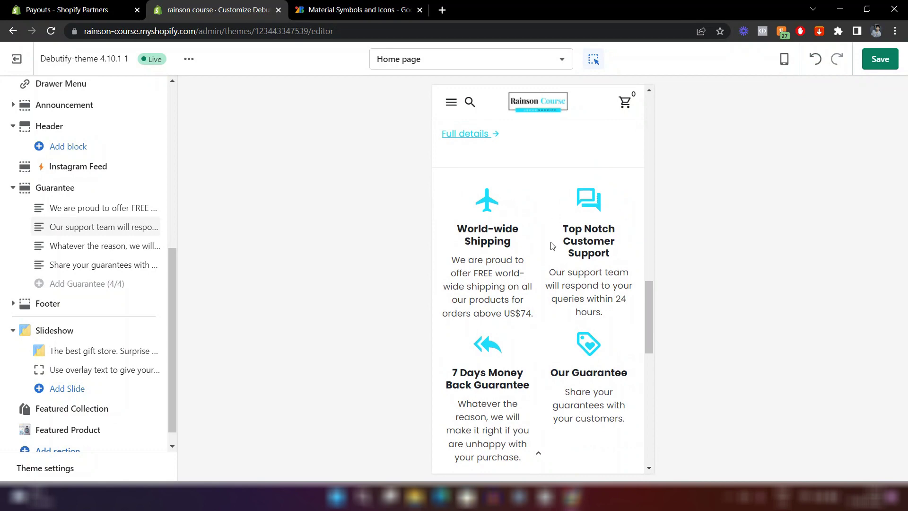
scroll(624, 249, "down", 1)
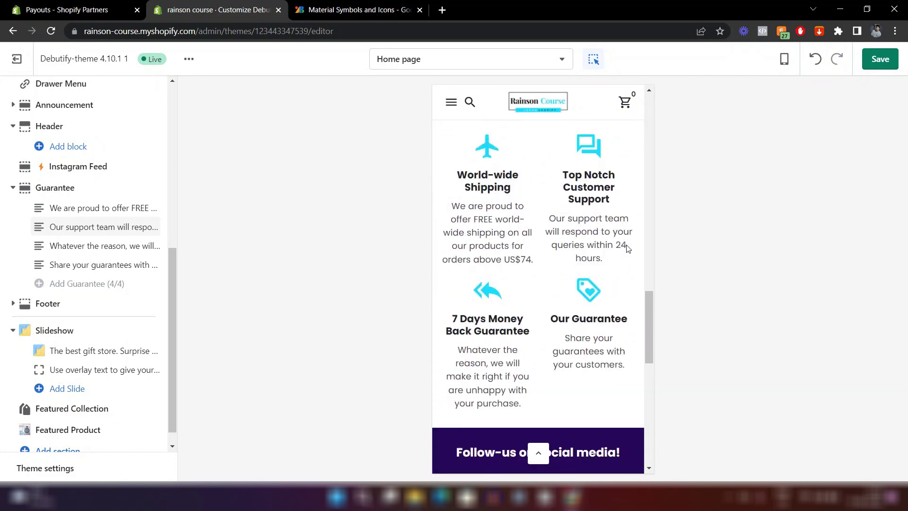
scroll(626, 247, "up", 15)
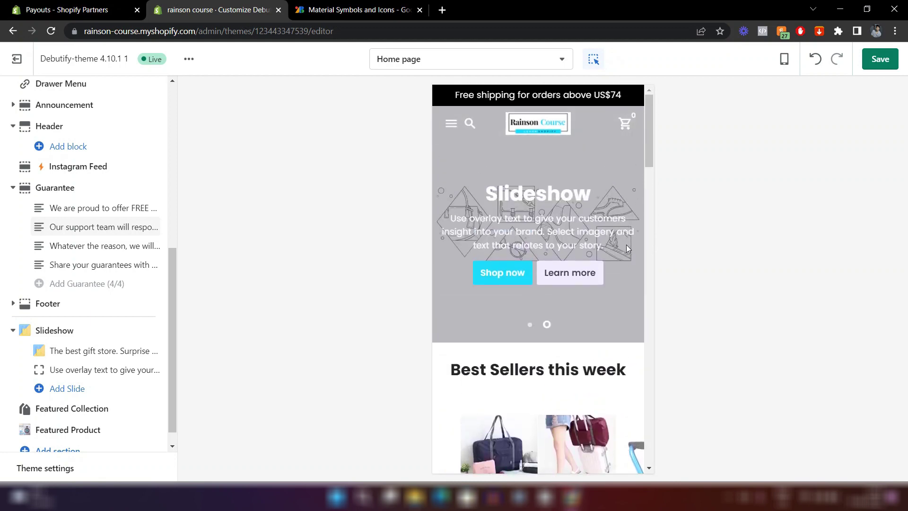
left_click(529, 324)
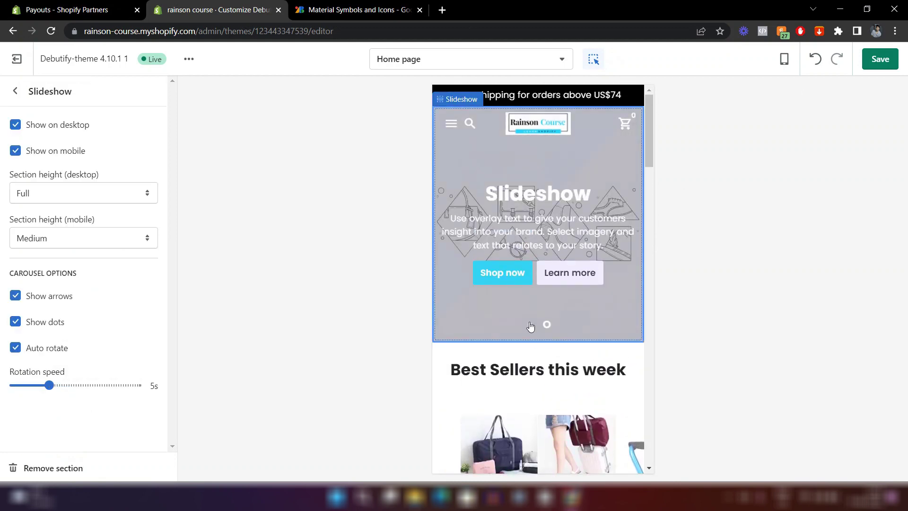
Switch the preview back to desktop and return to the page sections list.
left_click(784, 59)
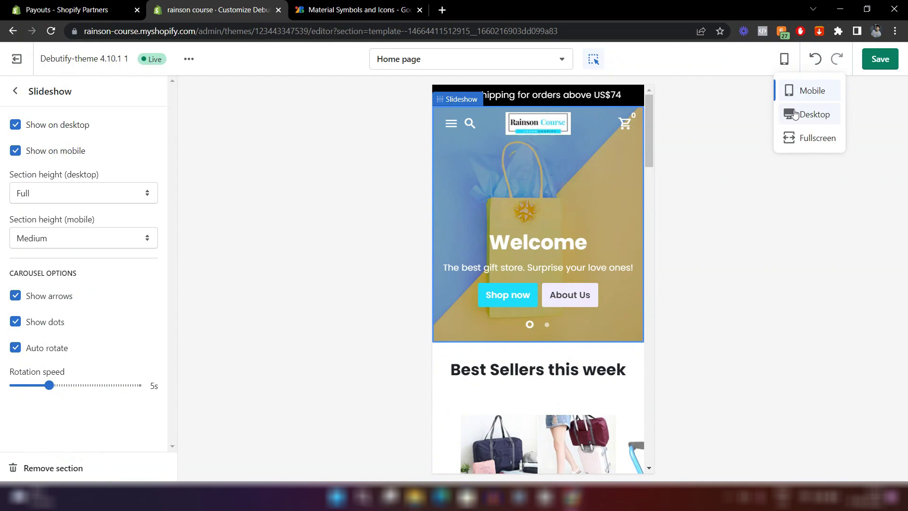
left_click(794, 114)
scroll(511, 212, "down", 8)
scroll(511, 212, "down", 10)
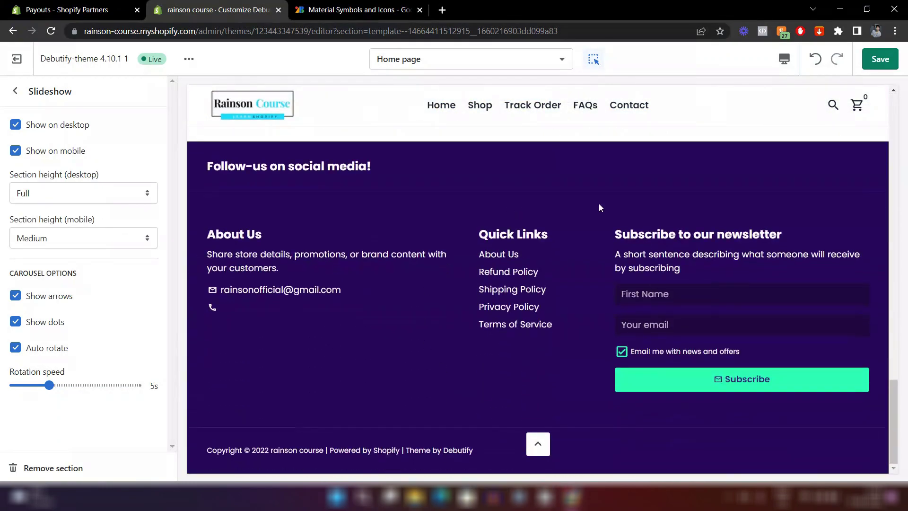
left_click(15, 91)
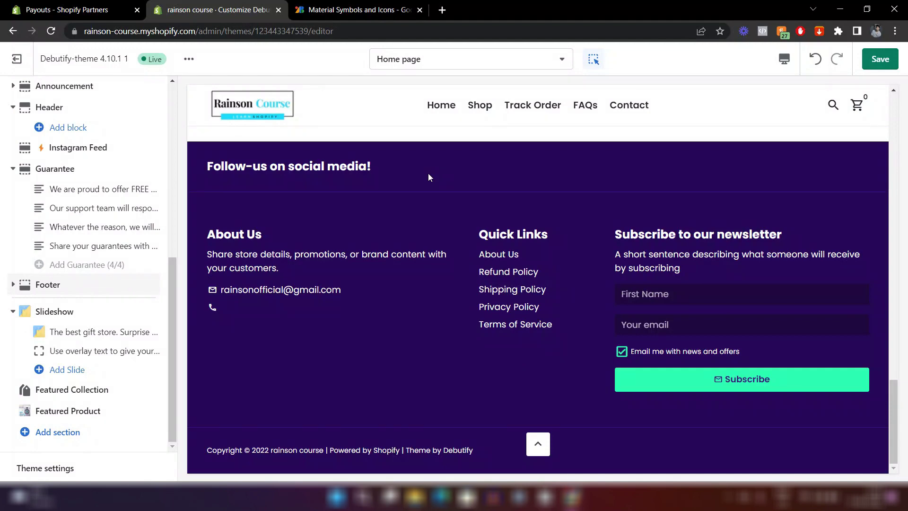
scroll(416, 199, "up", 3)
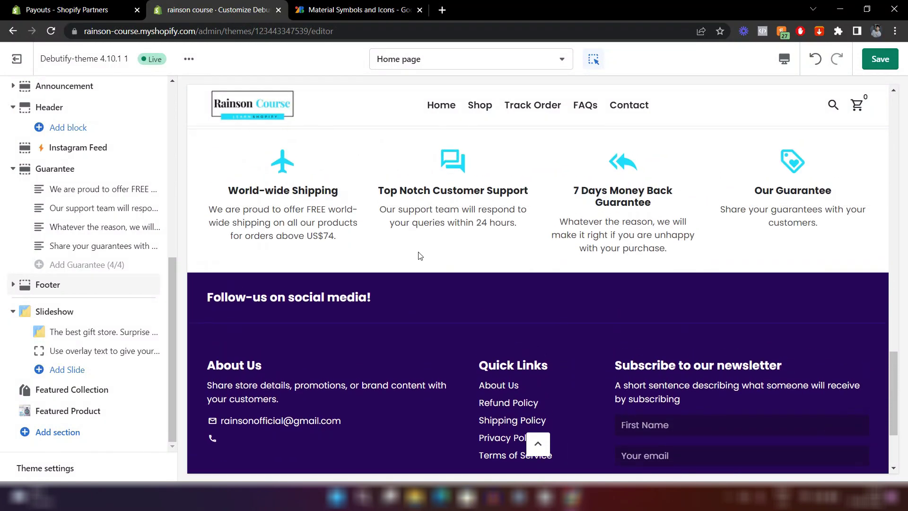
scroll(405, 297, "down", 3)
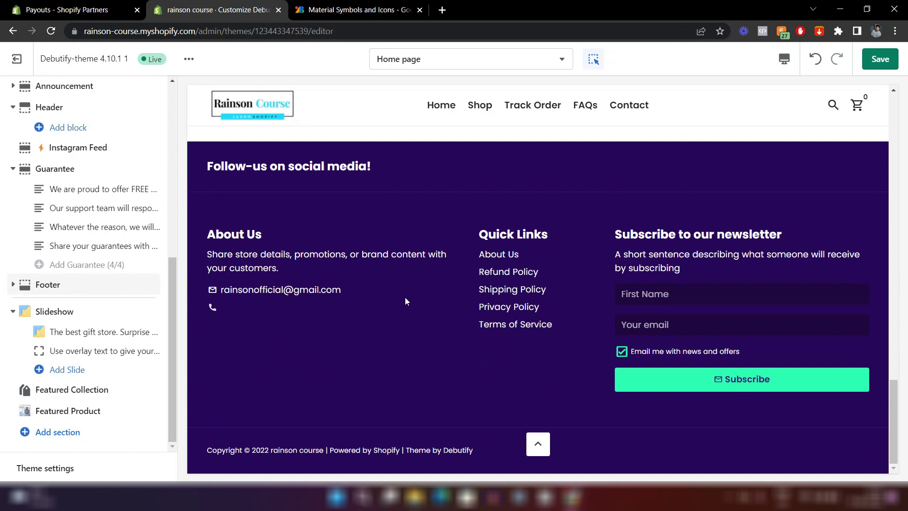
In the theme's Colors settings, make the footer background black.
left_click(69, 474)
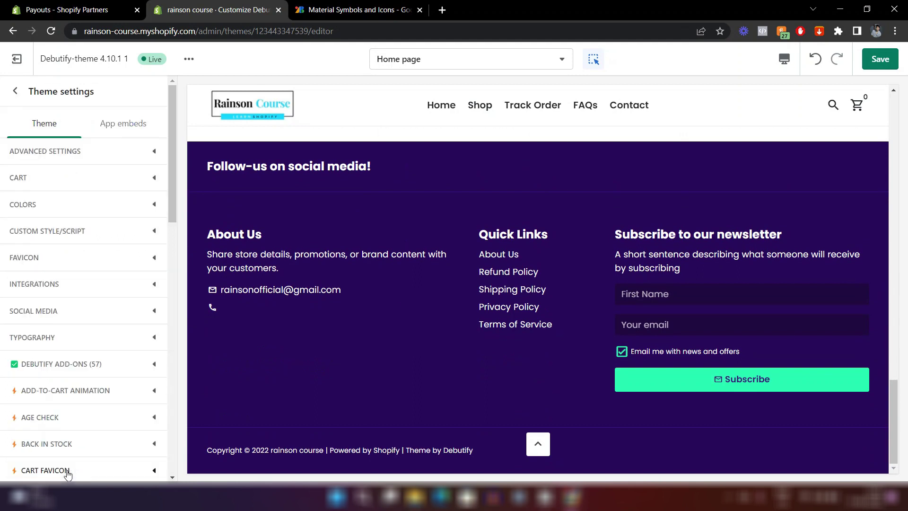
left_click(105, 208)
scroll(106, 209, "down", 15)
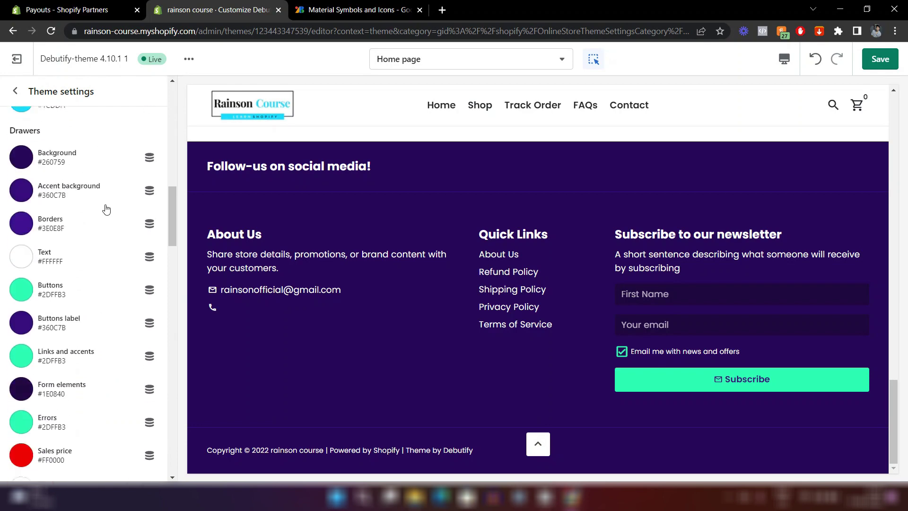
scroll(106, 208, "down", 4)
scroll(71, 215, "up", 5)
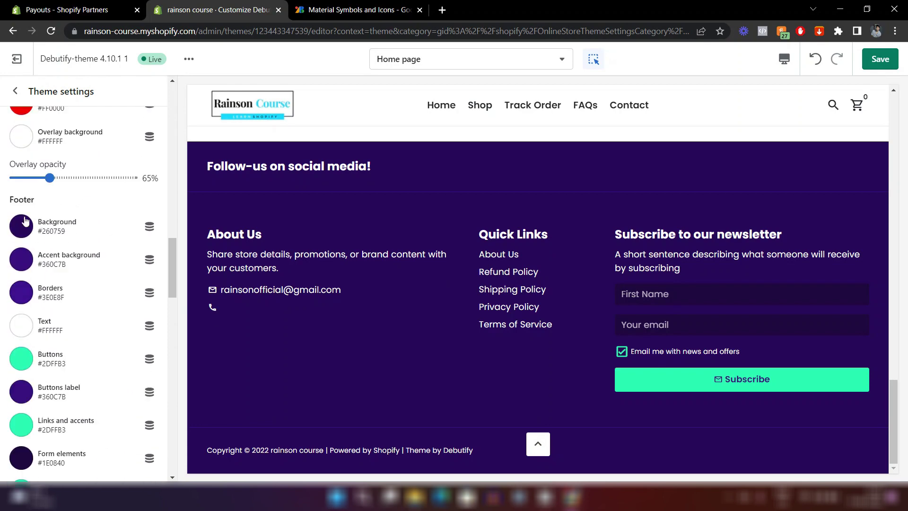
left_click(21, 237)
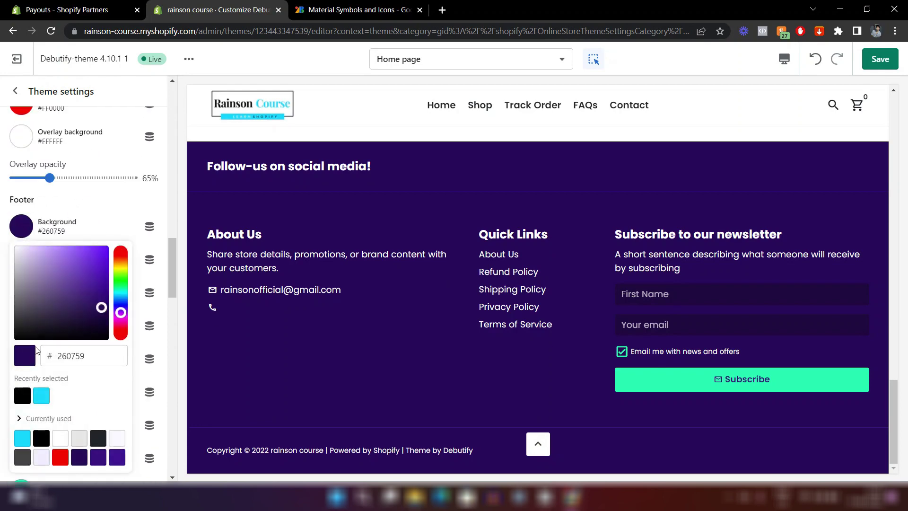
left_click(21, 395)
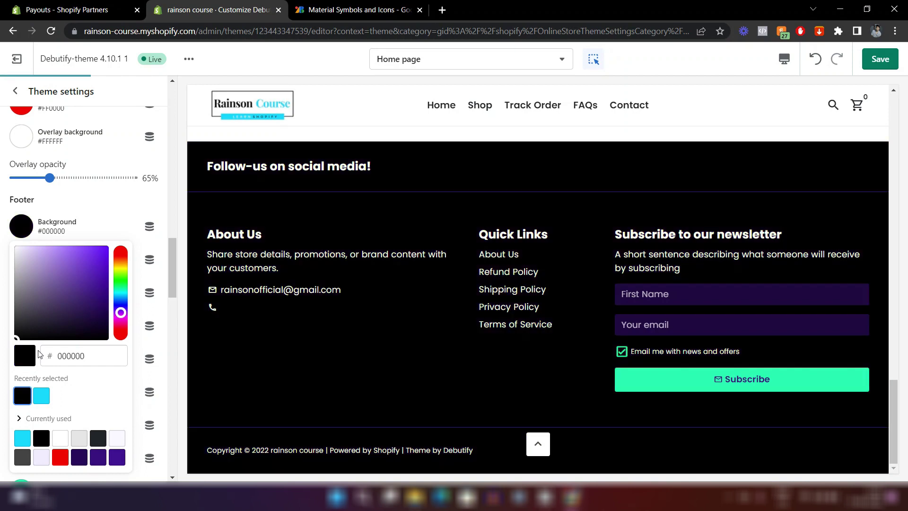
left_click(110, 210)
Make the footer borders white and the footer accent background light grey.
scroll(29, 222, "down", 2)
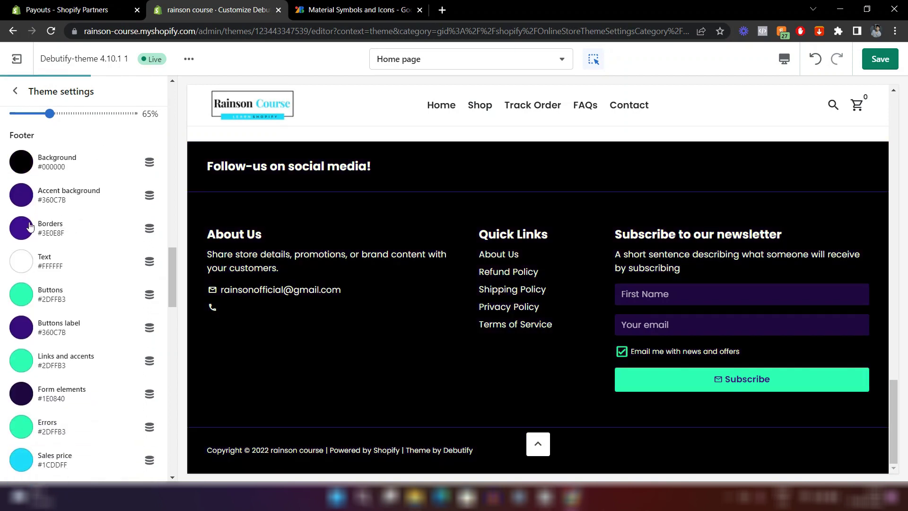
left_click(21, 228)
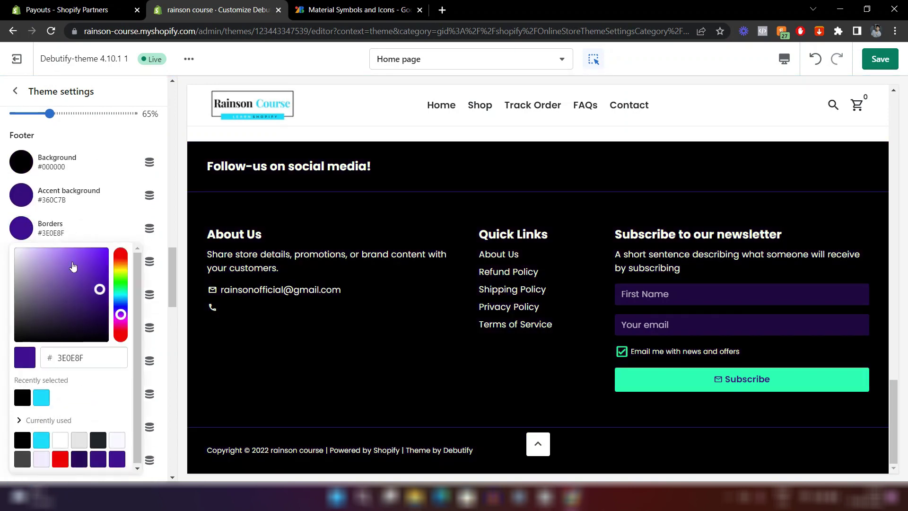
left_click(62, 439)
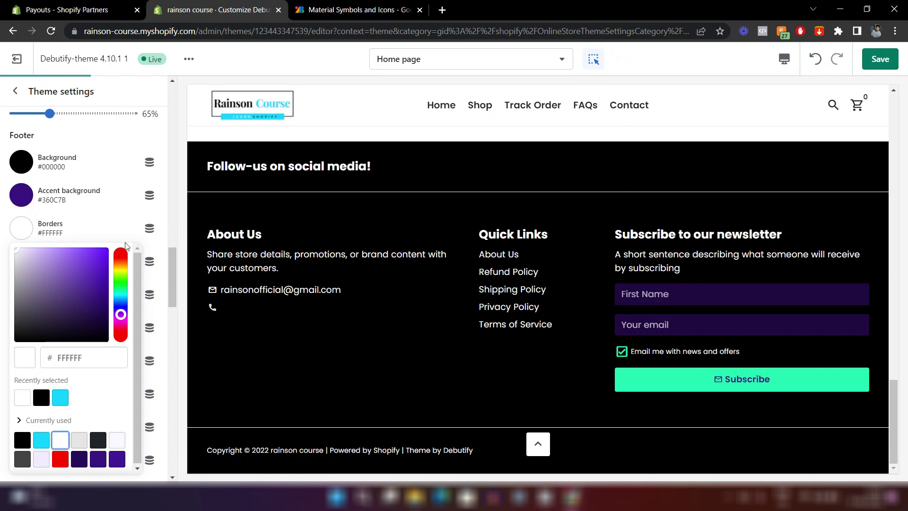
left_click(21, 194)
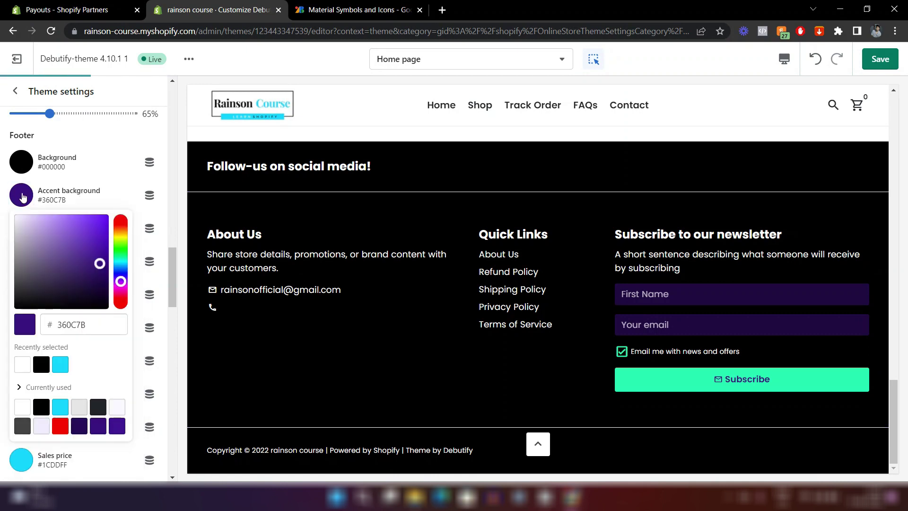
left_click(78, 407)
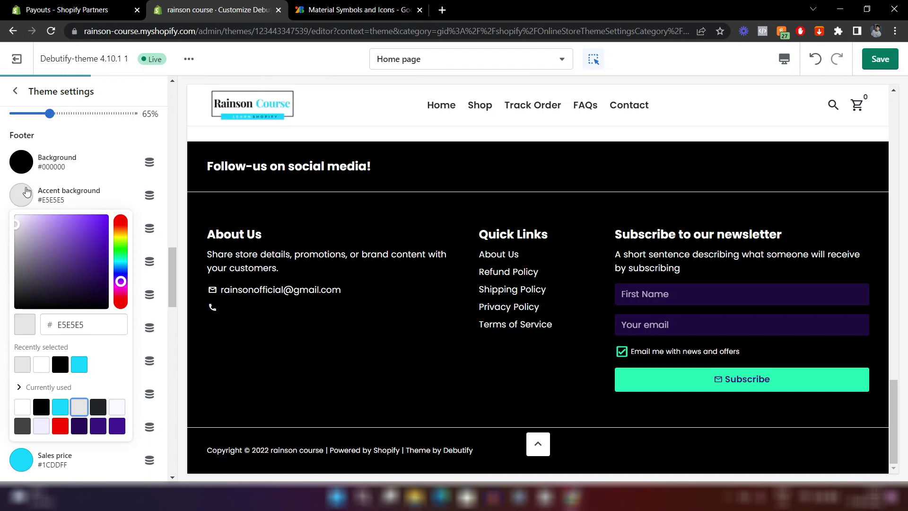
left_click(76, 186)
Set the Buttons colour to cyan #1CDDFF.
scroll(76, 186, "down", 2)
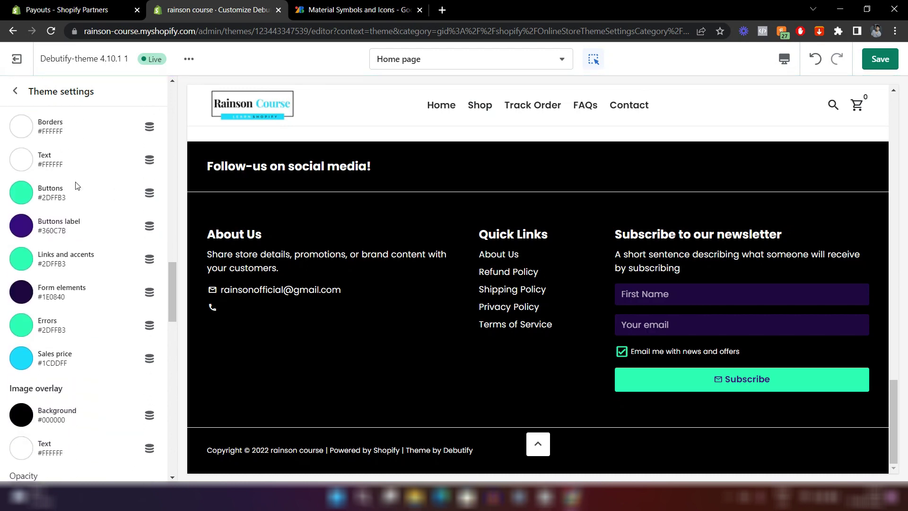
left_click(22, 231)
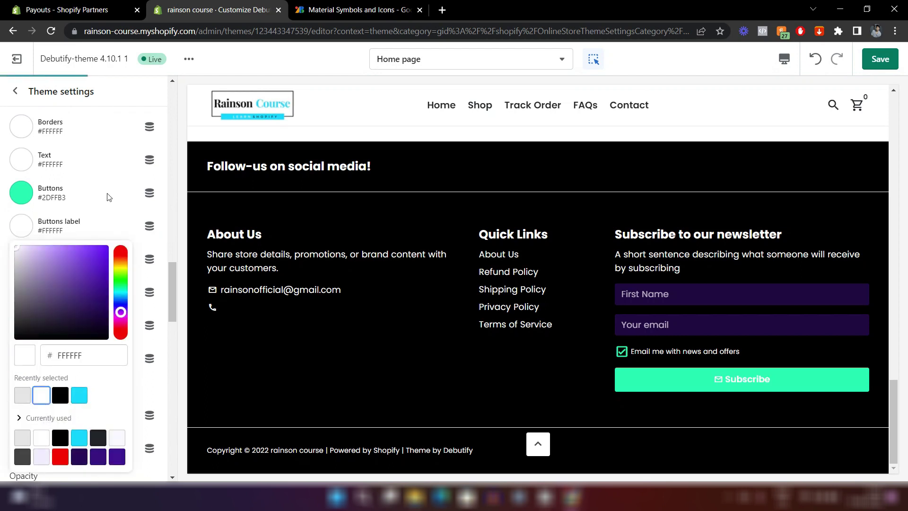
left_click(20, 192)
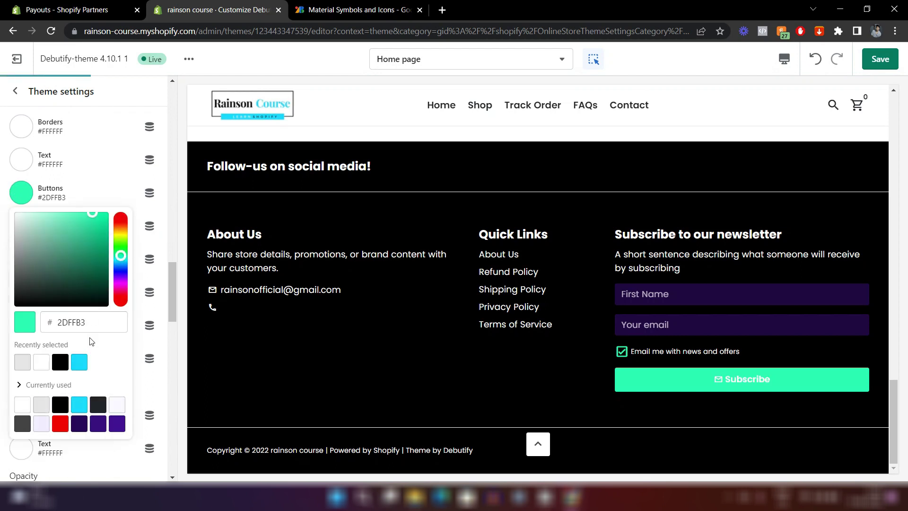
left_click(80, 363)
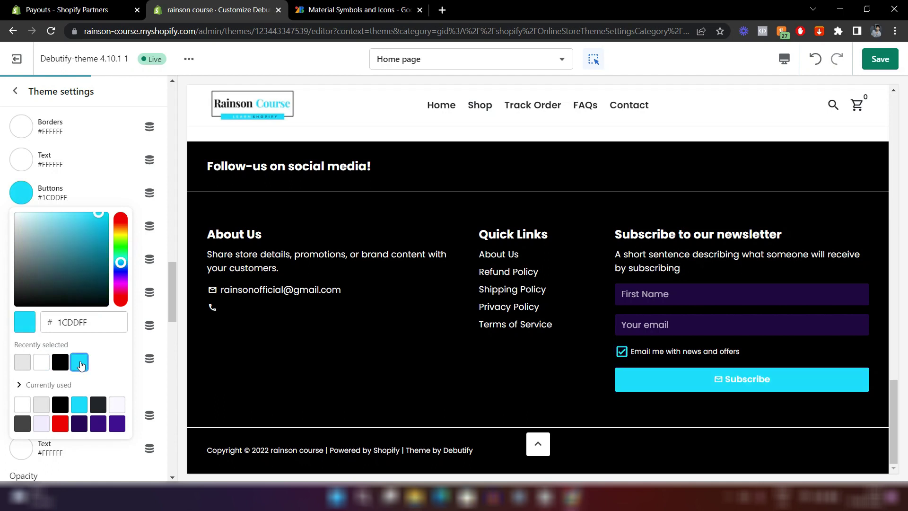
left_click(77, 180)
scroll(77, 180, "down", 2)
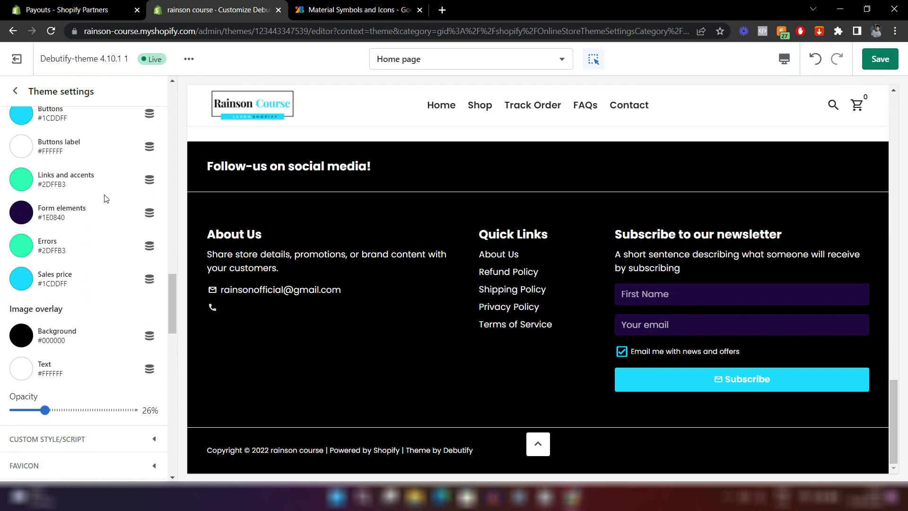
Set the Form elements colour to grey #7C7C7C.
left_click(21, 212)
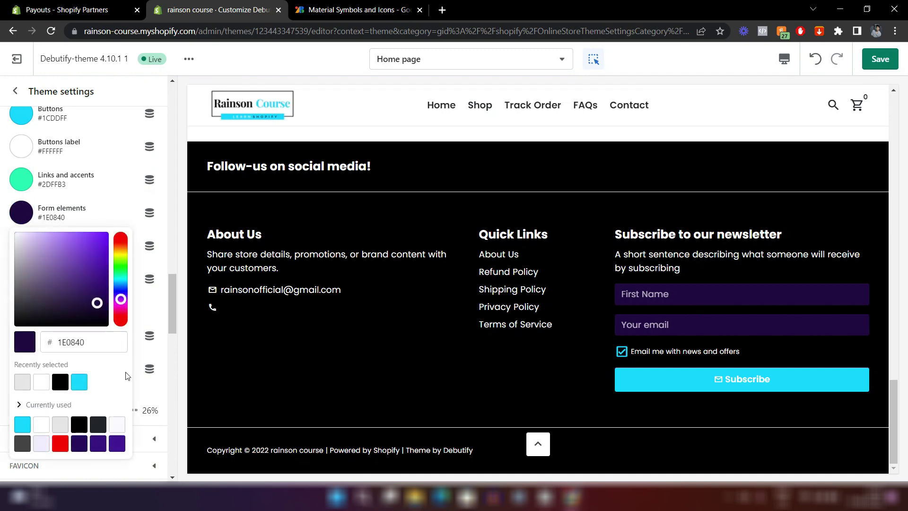
left_click(23, 382)
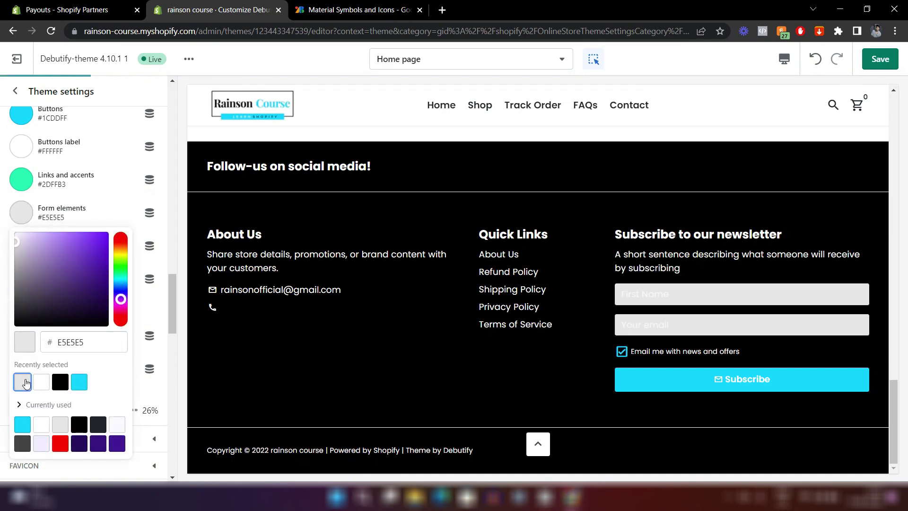
left_click(16, 246)
left_click_drag(16, 246, 16, 280)
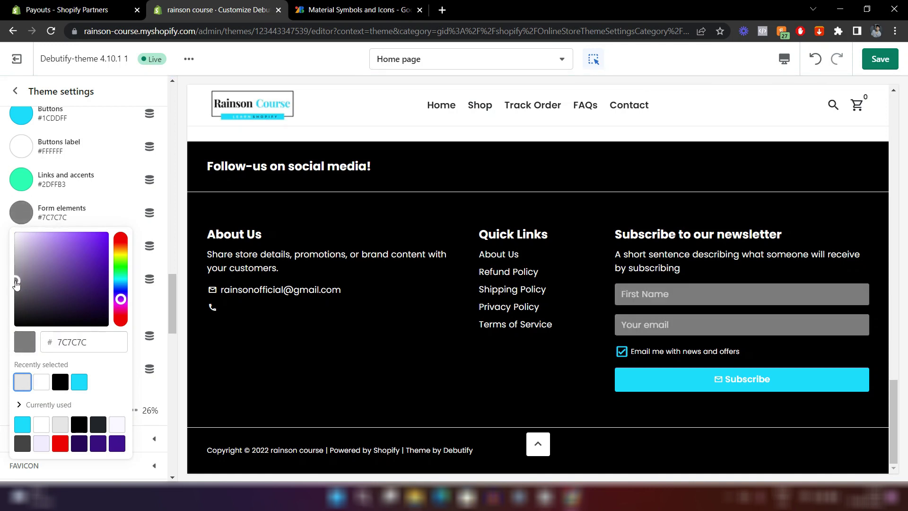
Look over the About Us footer block and the footer section's settings.
left_click(416, 263)
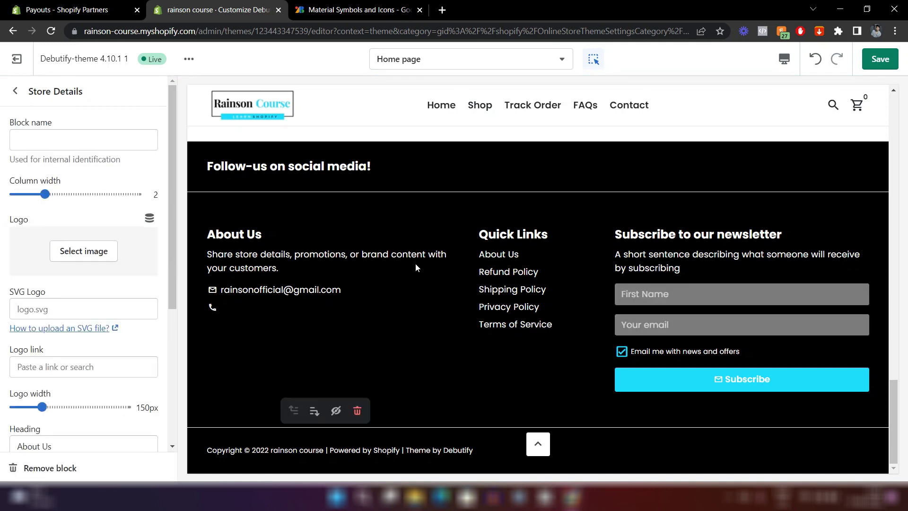
scroll(458, 258, "up", 2)
scroll(459, 258, "up", 20)
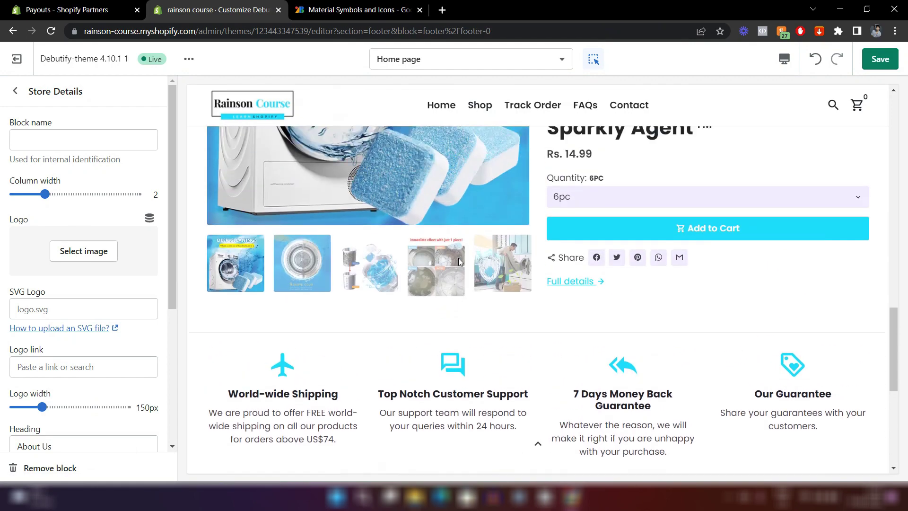
scroll(458, 260, "down", 20)
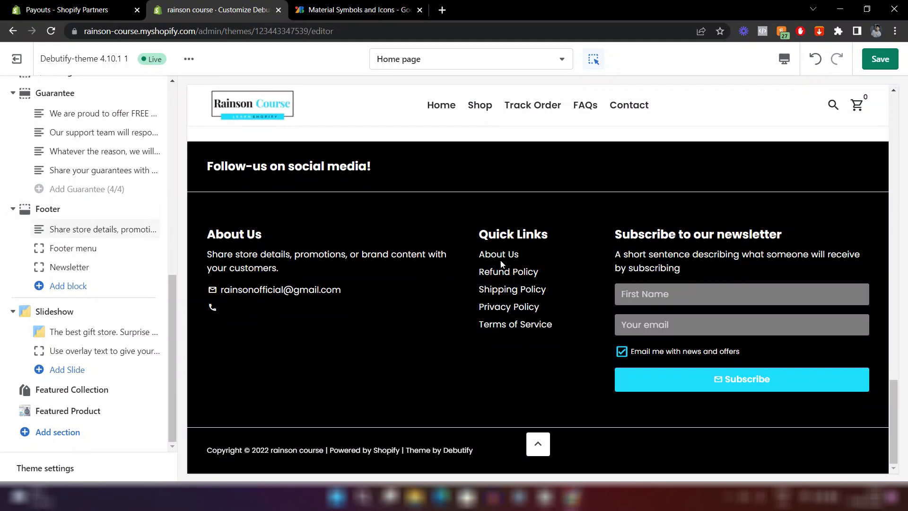
left_click(48, 210)
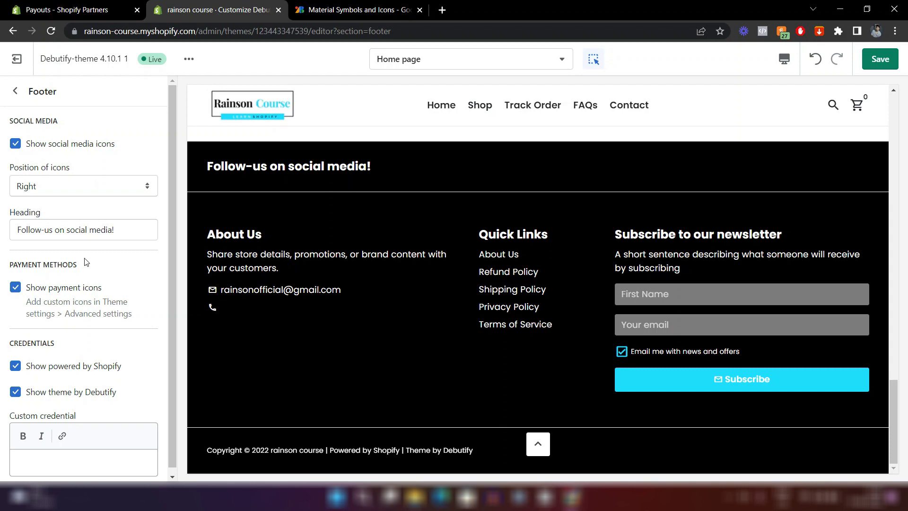
scroll(87, 261, "down", 1)
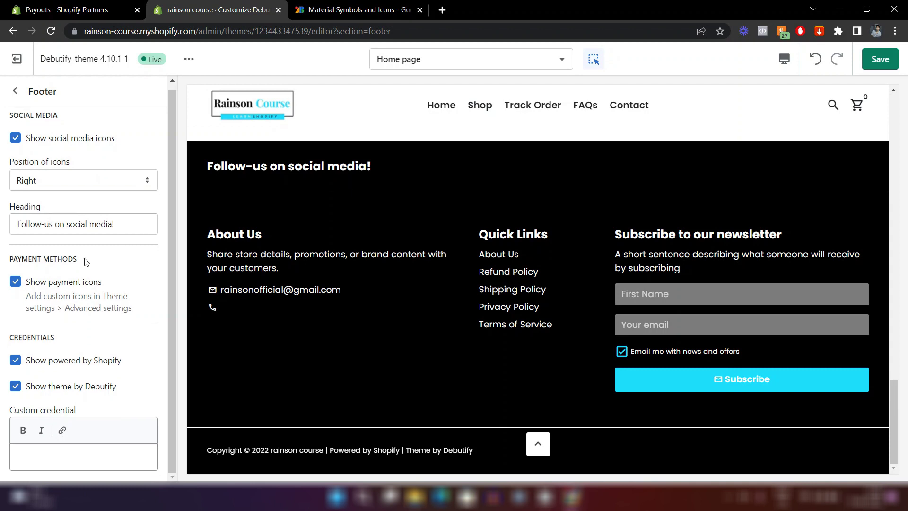
Open the theme's Social media settings and review the enabled sharing networks.
left_click(15, 91)
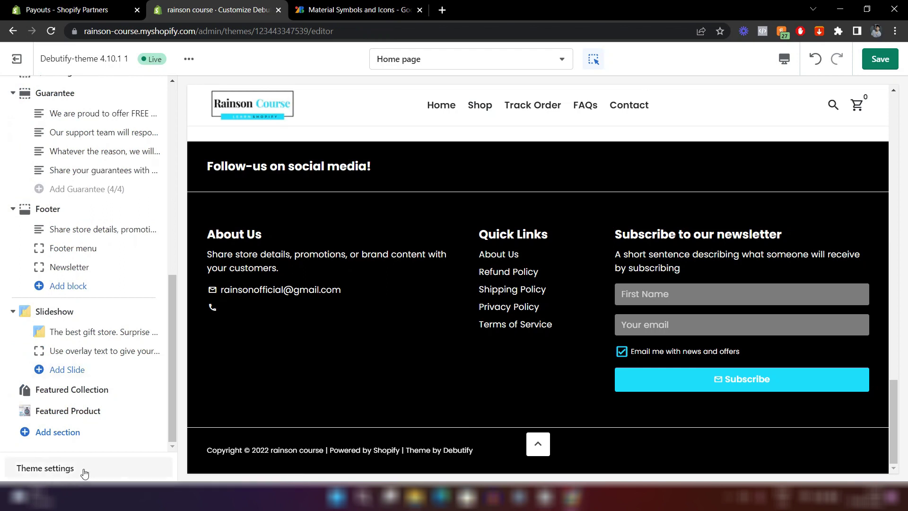
left_click(57, 470)
scroll(102, 345, "down", 2)
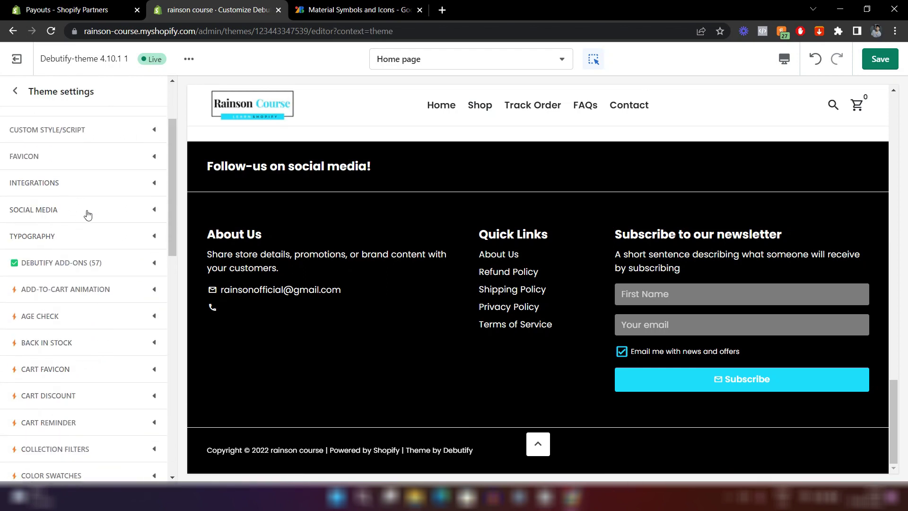
left_click(87, 211)
scroll(87, 211, "down", 5)
scroll(30, 253, "down", 3)
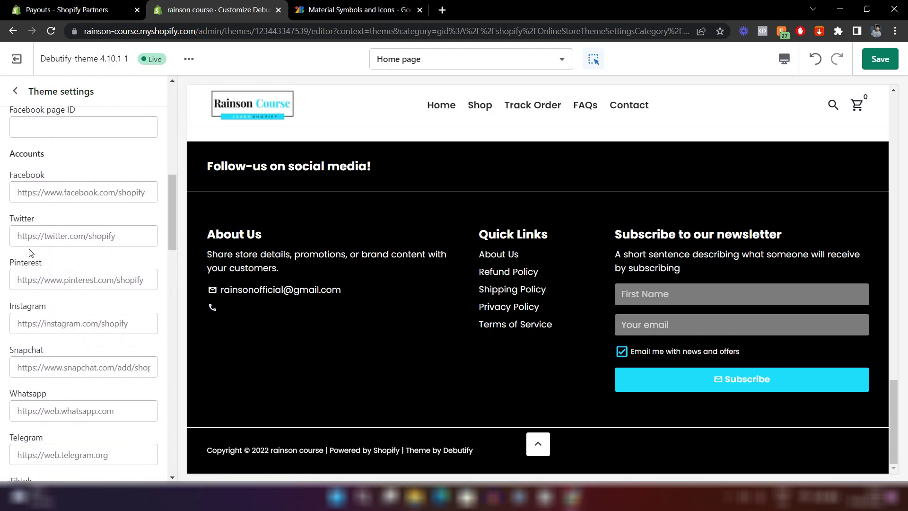
scroll(60, 255, "down", 8)
scroll(94, 294, "up", 8)
scroll(94, 291, "up", 3)
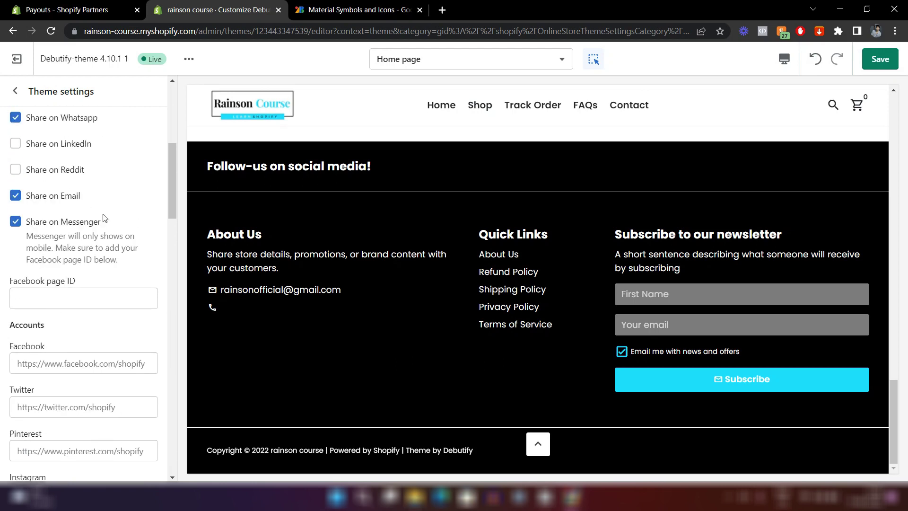
scroll(119, 231, "up", 3)
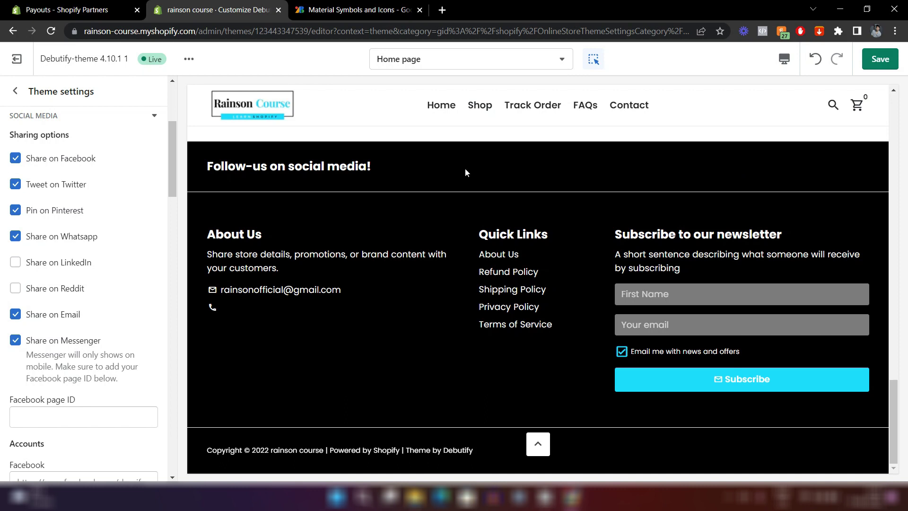
In the footer settings, uncheck Show powered by Shopify and Show theme by Debutify.
left_click(290, 168)
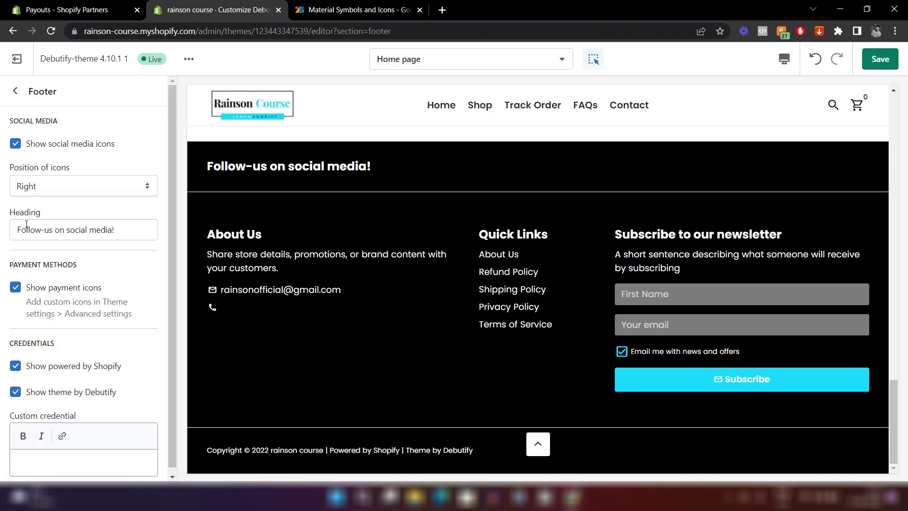
left_click_drag(19, 229, 117, 236)
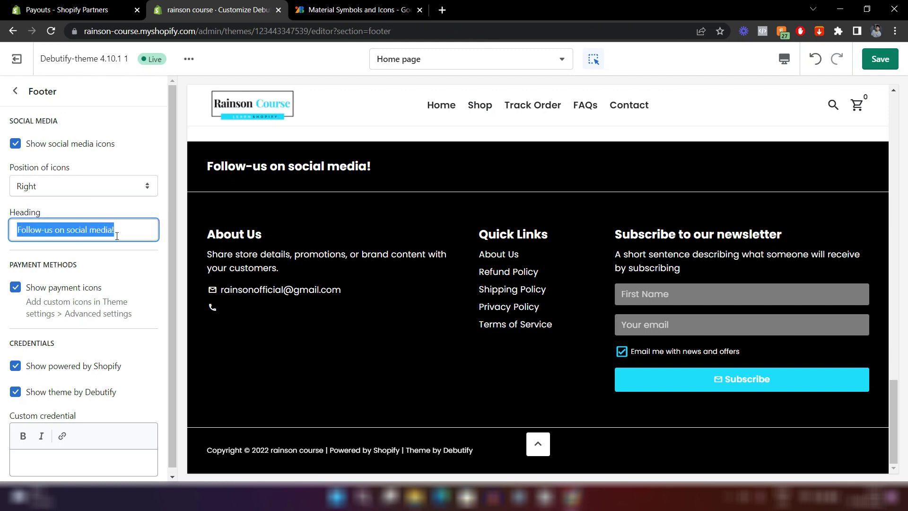
left_click(124, 260)
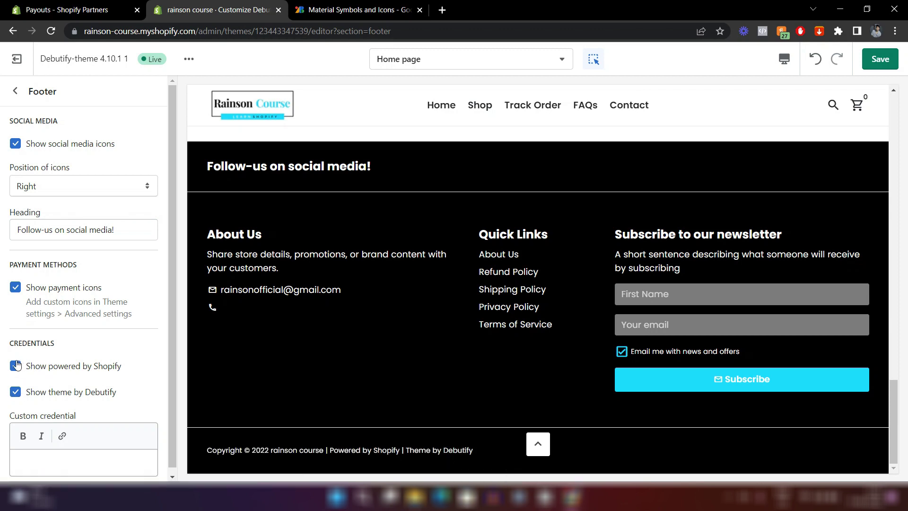
left_click(16, 366)
left_click(15, 392)
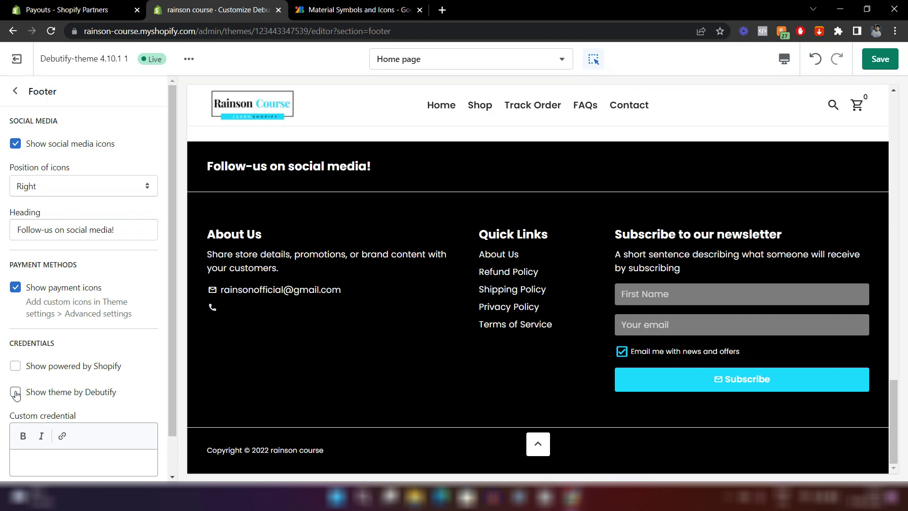
left_click(15, 91)
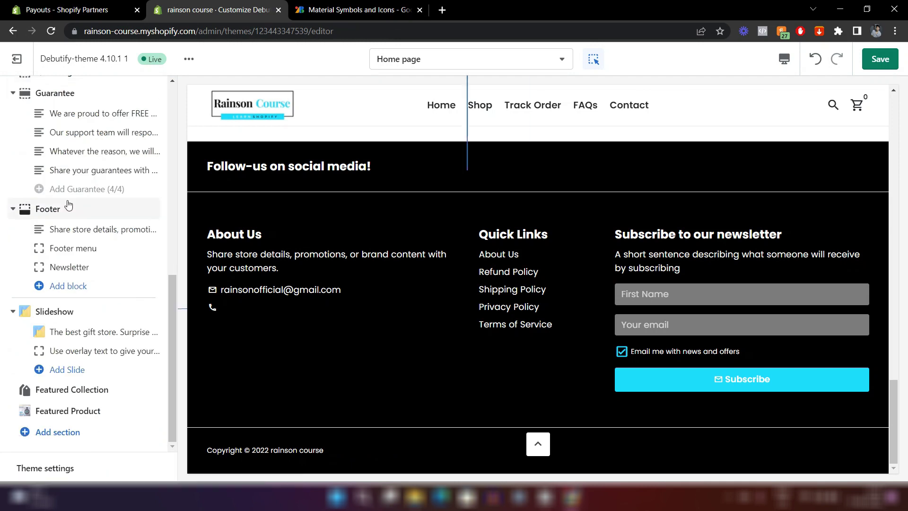
Replace the About Us text with 'We are all about customer satisfaction…' and save the theme.
left_click(60, 230)
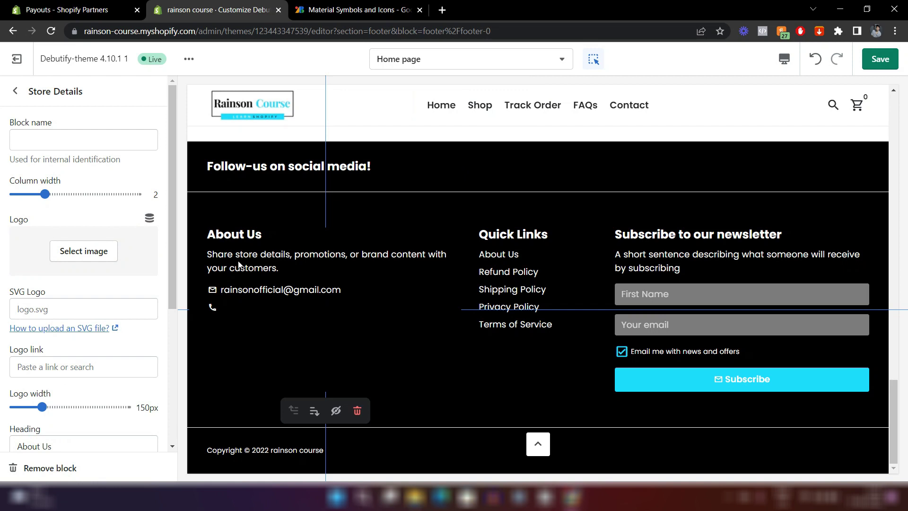
scroll(118, 288, "down", 5)
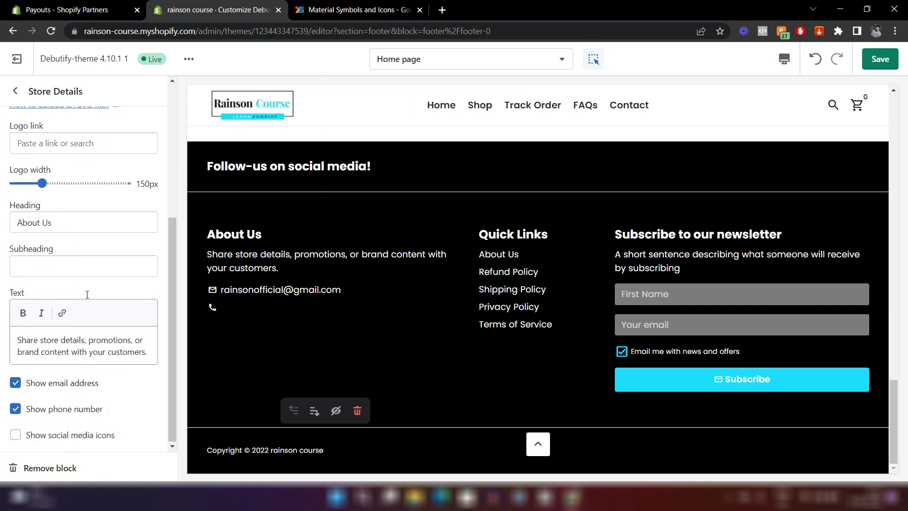
left_click(40, 340)
key("ctrl+a")
type("we")
key("BackSpace")
key("BackSpace")
type("We are all about customer satisfaction. We will do wha")
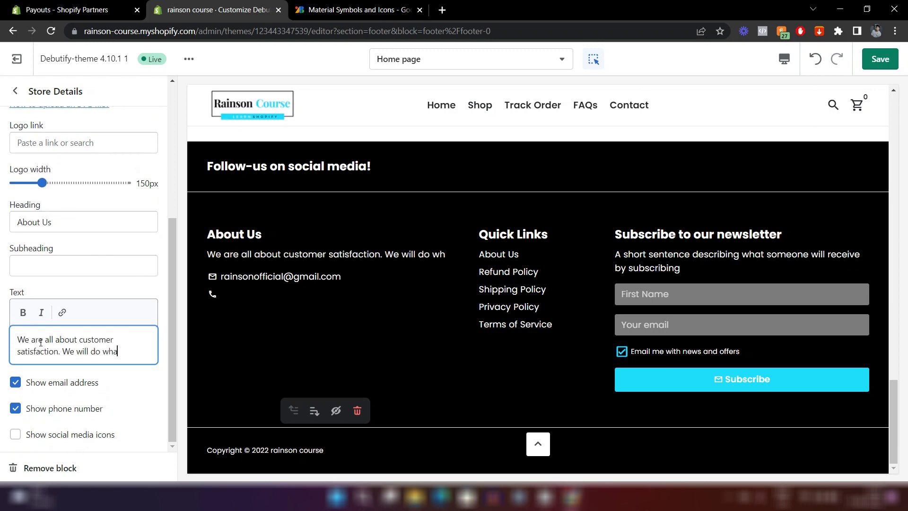
type("tever it takes to make you happy!")
left_click(315, 288)
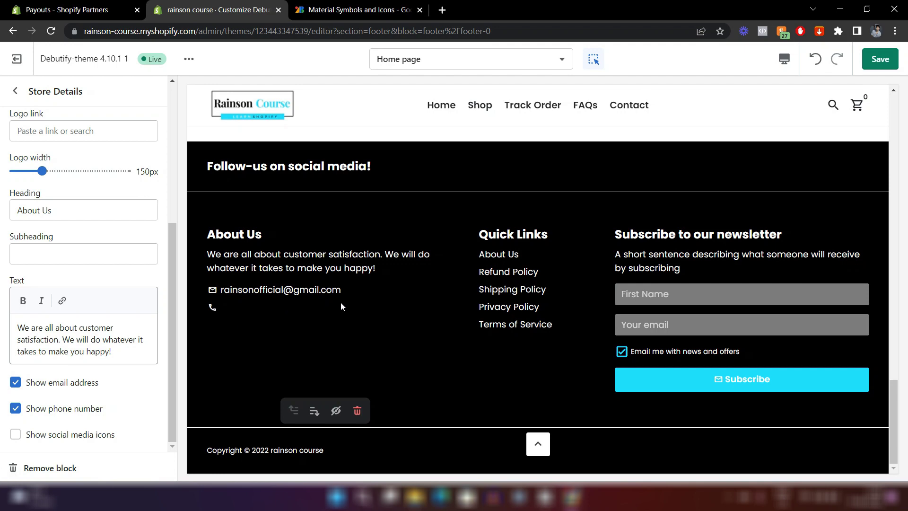
left_click(885, 62)
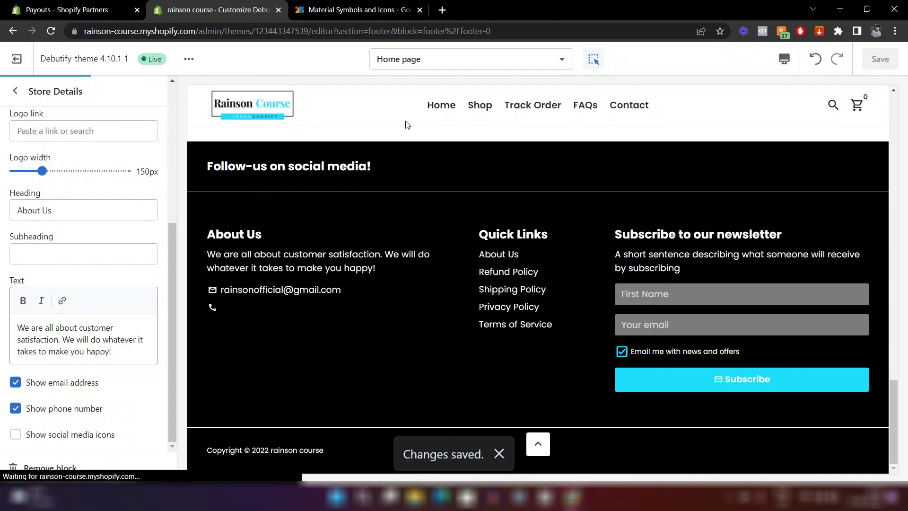
Open the store admin in a new tab and go to its Settings.
right_click(27, 70)
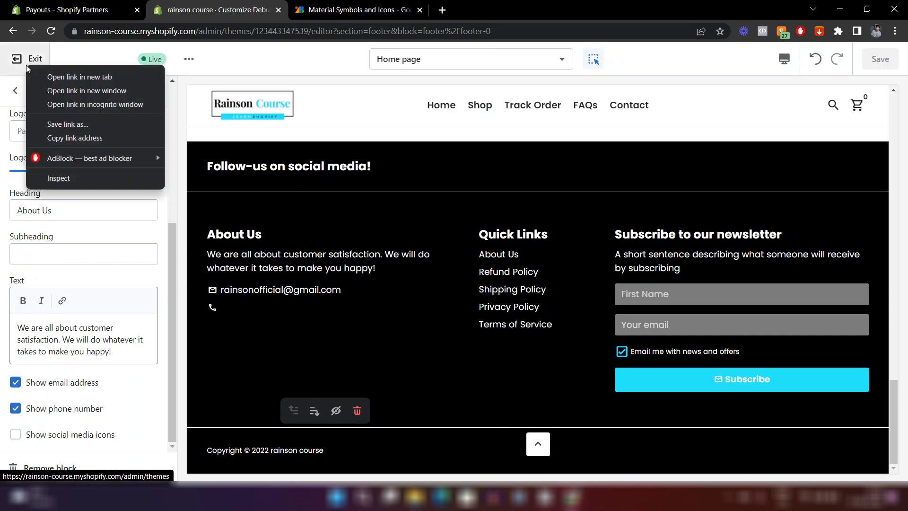
left_click(50, 74)
left_click(355, 7)
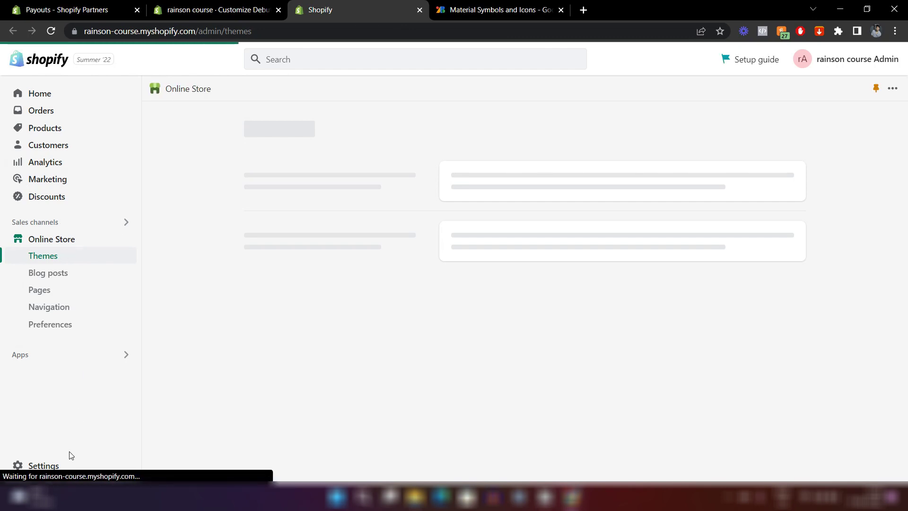
left_click(34, 469)
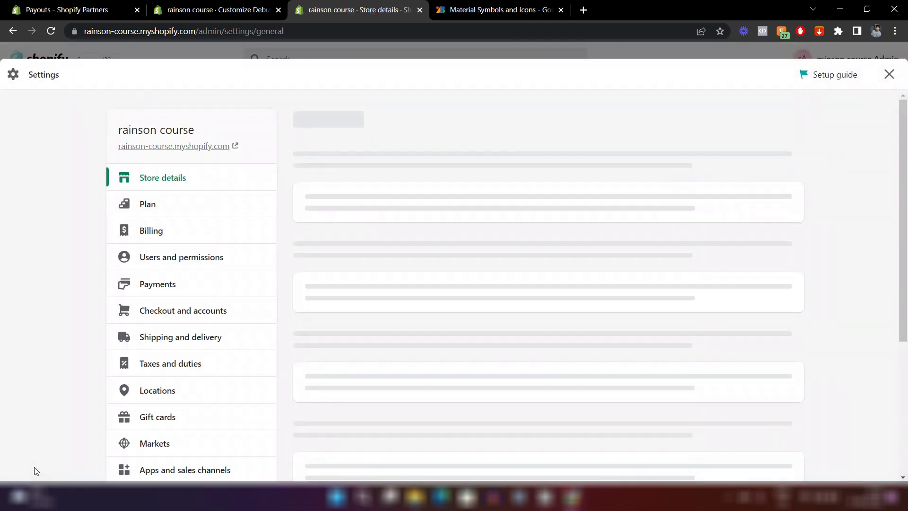
scroll(174, 343, "down", 2)
scroll(175, 344, "up", 2)
scroll(451, 278, "down", 2)
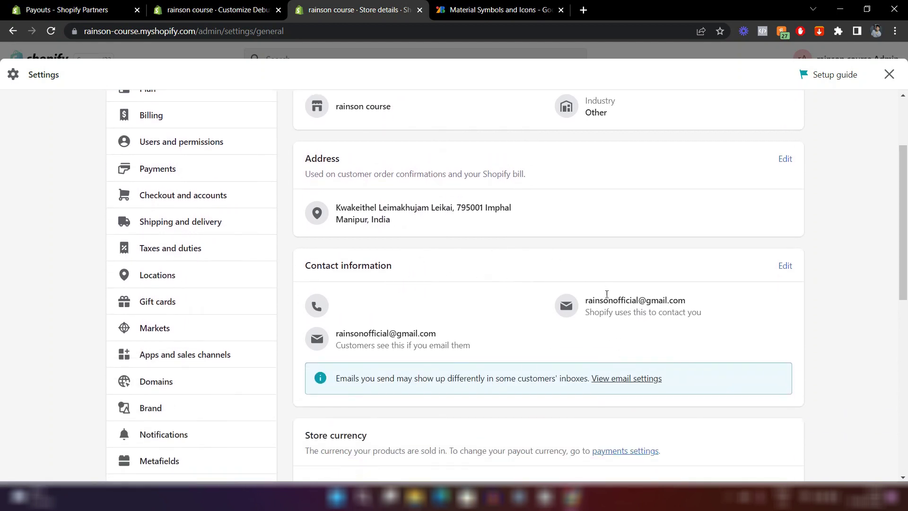
Edit the store's contact information, add the store phone number, and save.
left_click(784, 266)
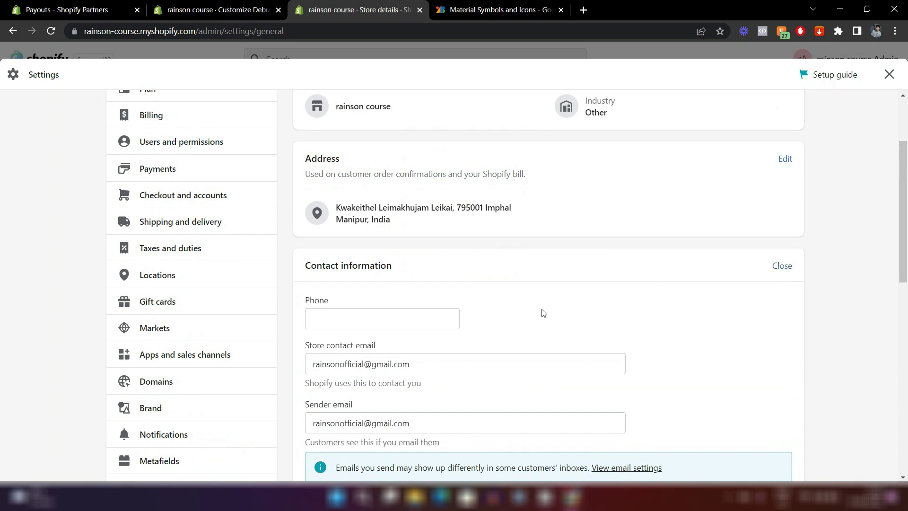
scroll(541, 313, "down", 2)
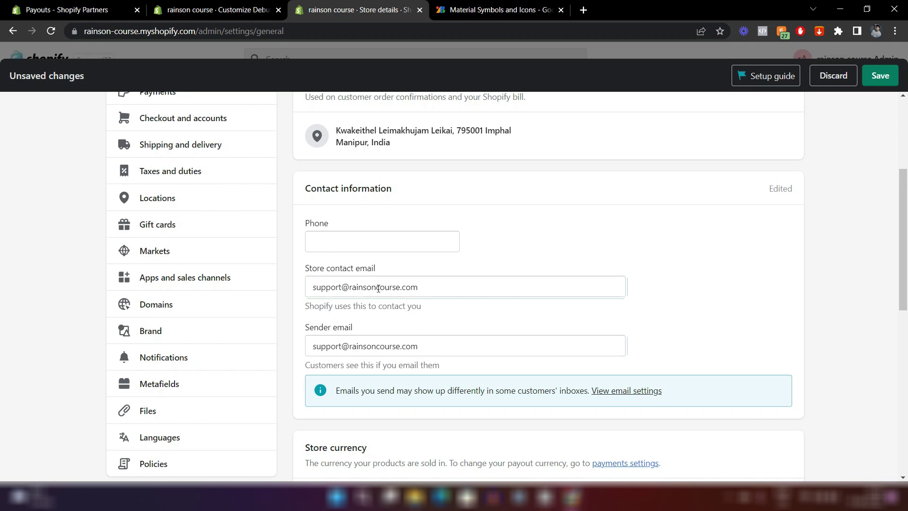
left_click(351, 248)
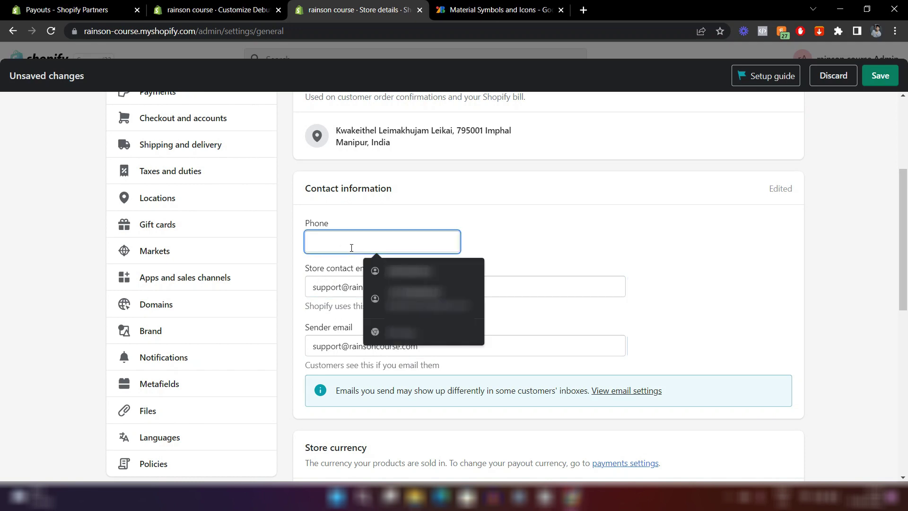
type("9876543210")
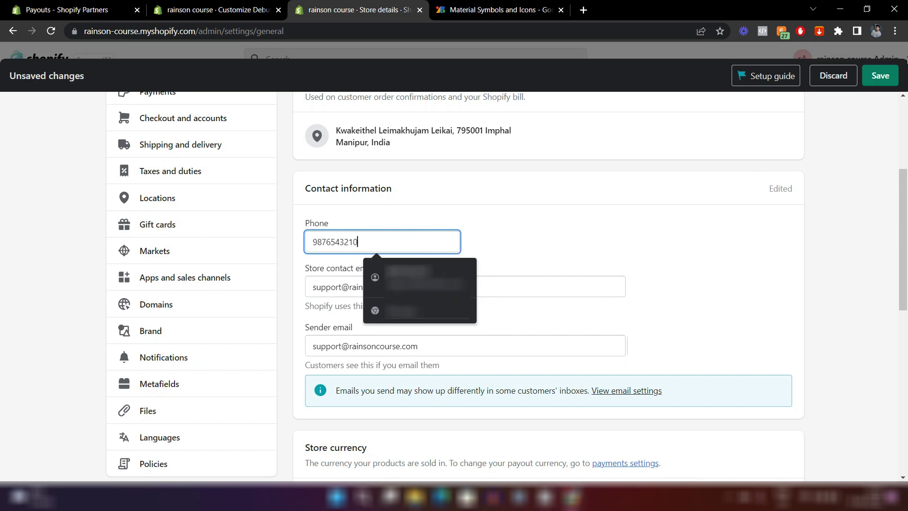
left_click(878, 76)
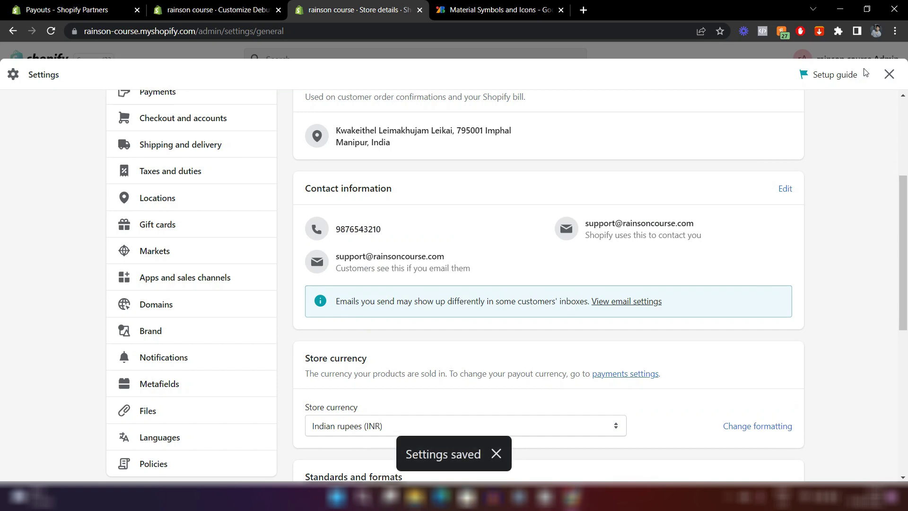
left_click(218, 9)
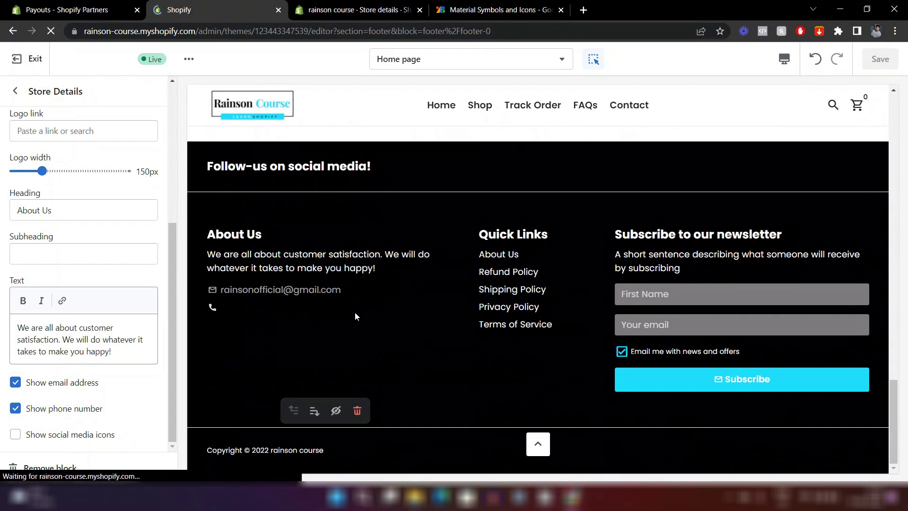
Scroll the reloaded preview down to the footer showing the new support email and phone number.
scroll(288, 281, "down", 10)
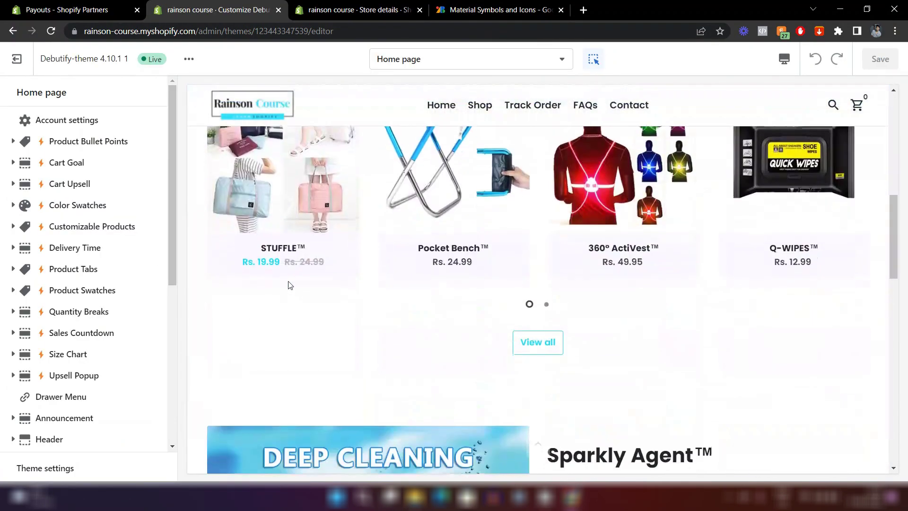
scroll(290, 276, "down", 7)
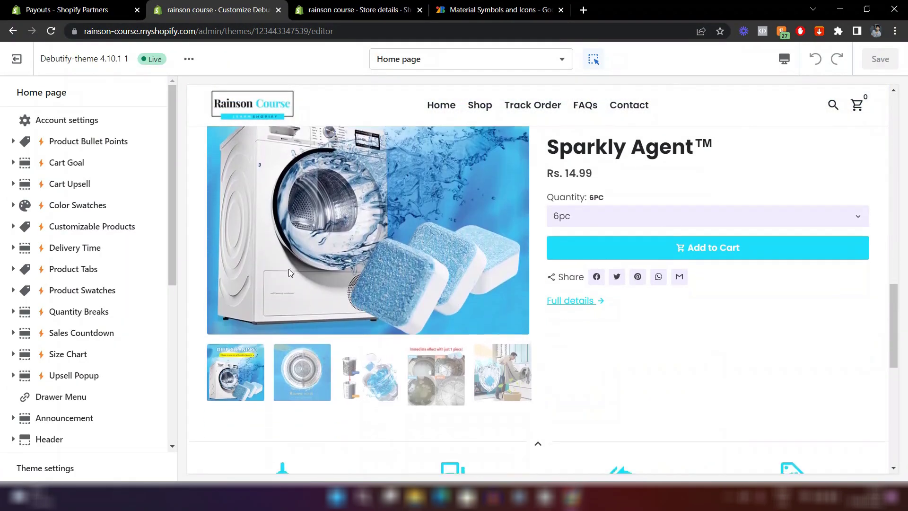
scroll(289, 266, "down", 4)
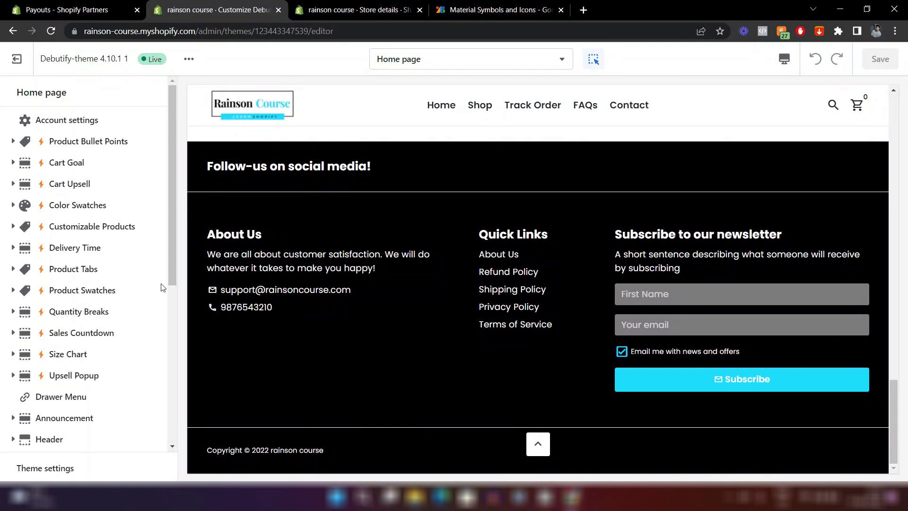
scroll(55, 314, "down", 5)
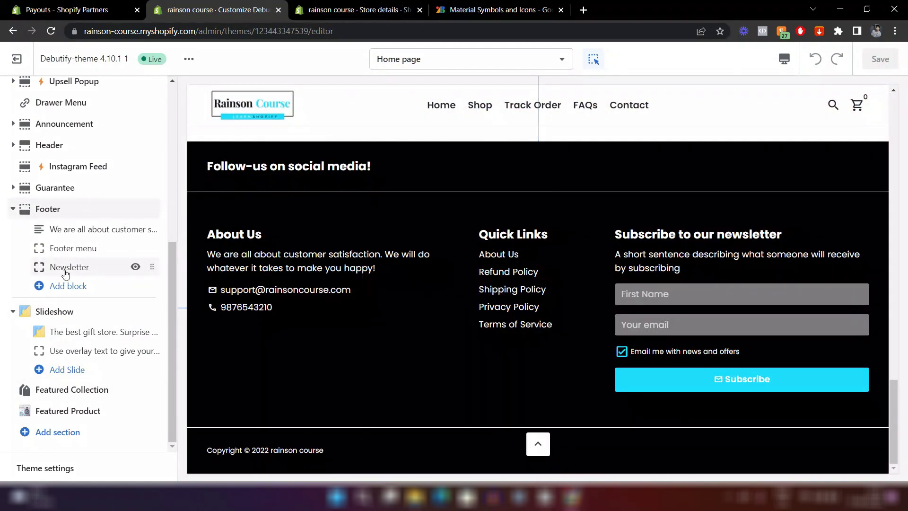
Delete the footer Newsletter block's subheading text and save the theme.
left_click(69, 268)
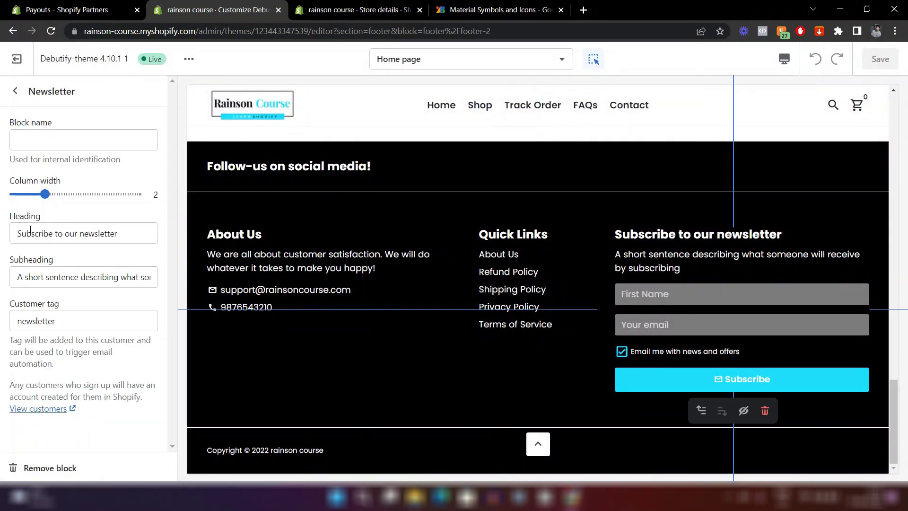
left_click(66, 279)
key("ctrl+a")
key("BackSpace")
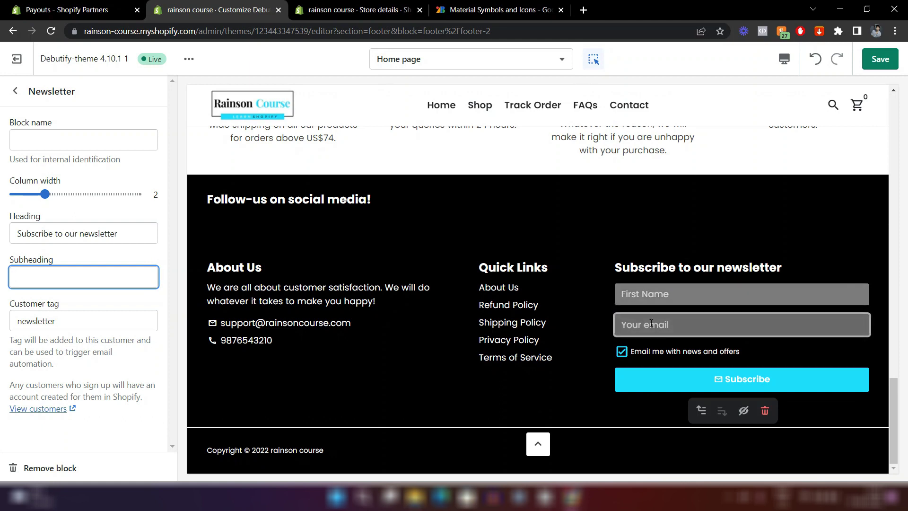
key("ctrl+s")
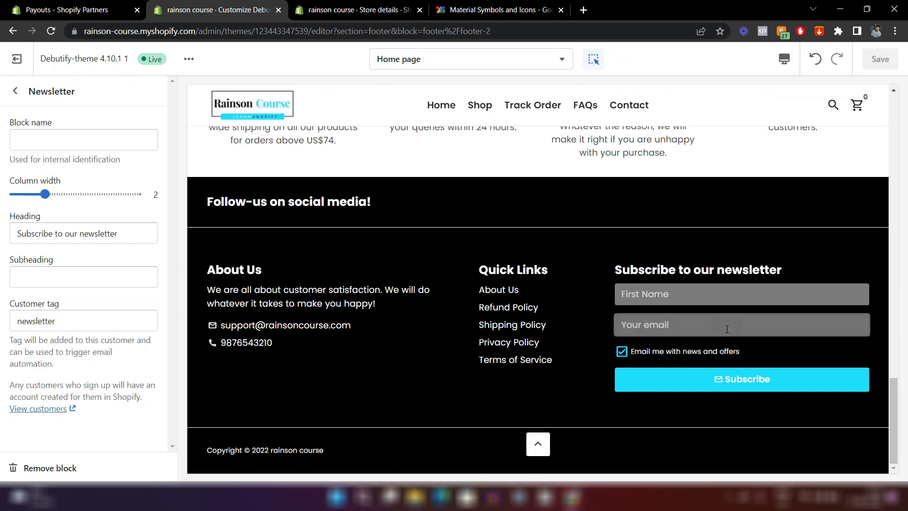
Try the newsletter email field and the back-to-top button in the store preview.
left_click(709, 326)
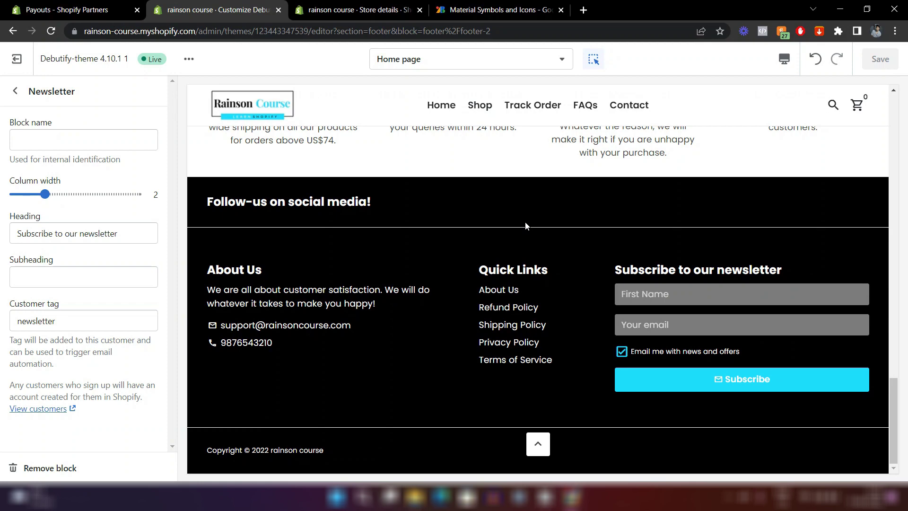
left_click(15, 91)
mouse_move(159, 308)
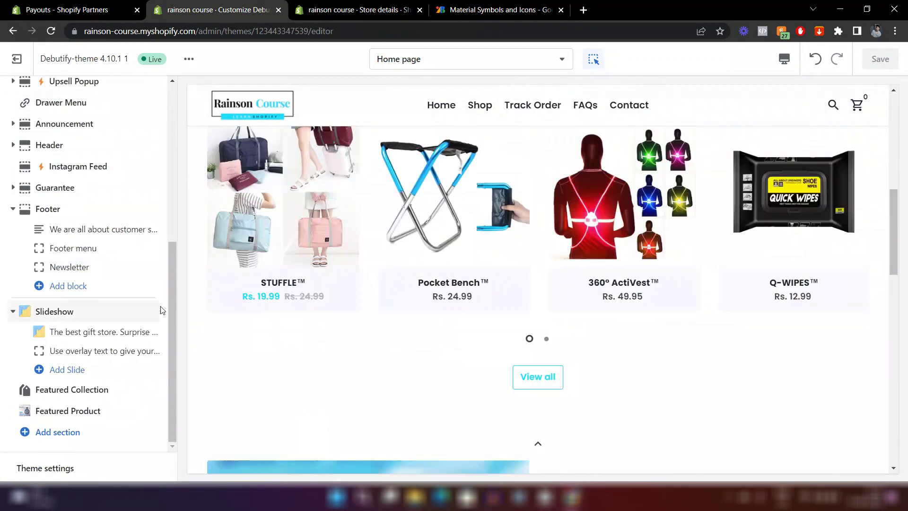
scroll(367, 253, "down", 10)
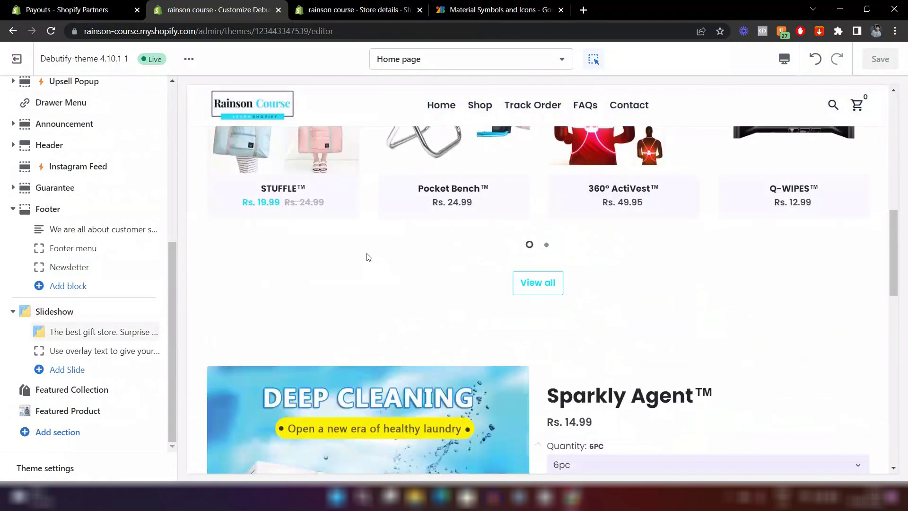
scroll(367, 251, "down", 10)
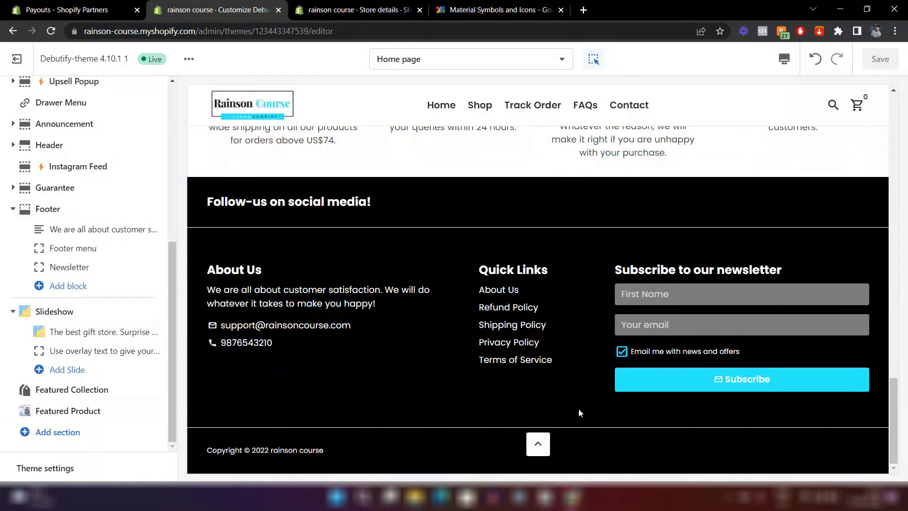
left_click(537, 446)
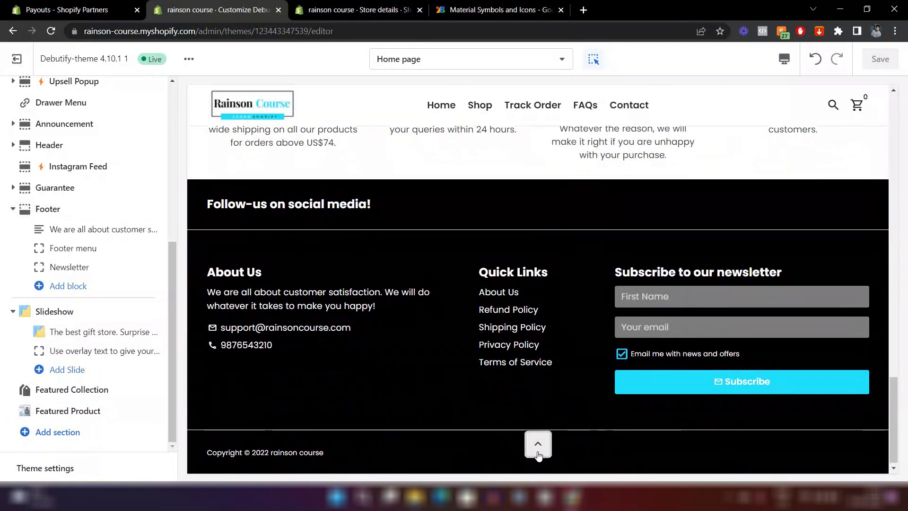
scroll(538, 454, "down", 20)
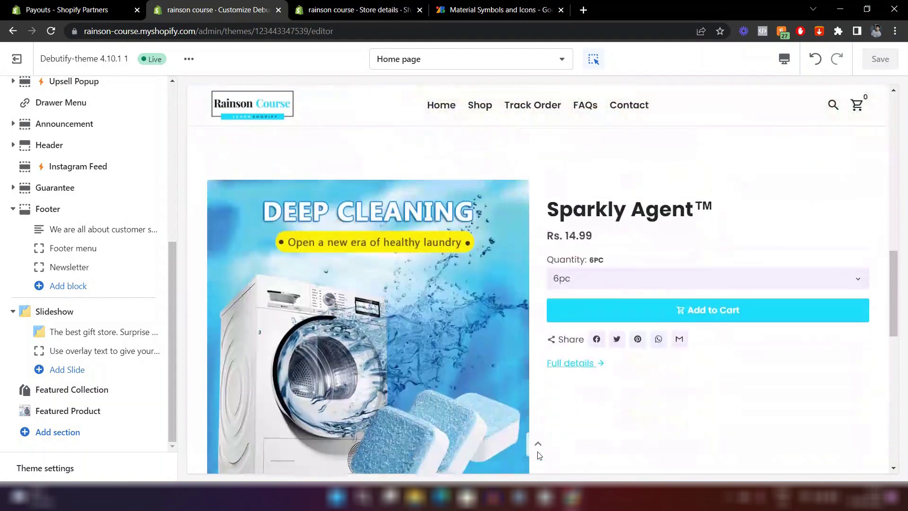
scroll(538, 453, "down", 2)
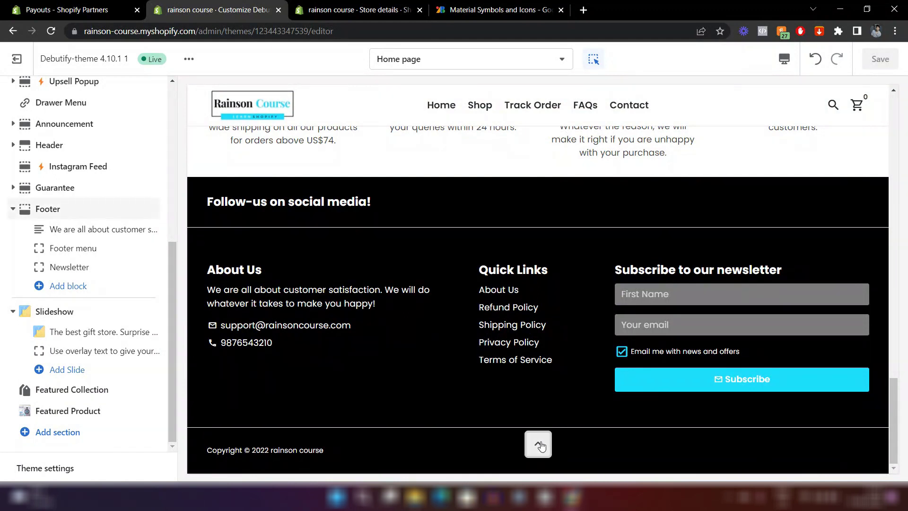
scroll(542, 446, "up", 4)
scroll(541, 445, "down", 4)
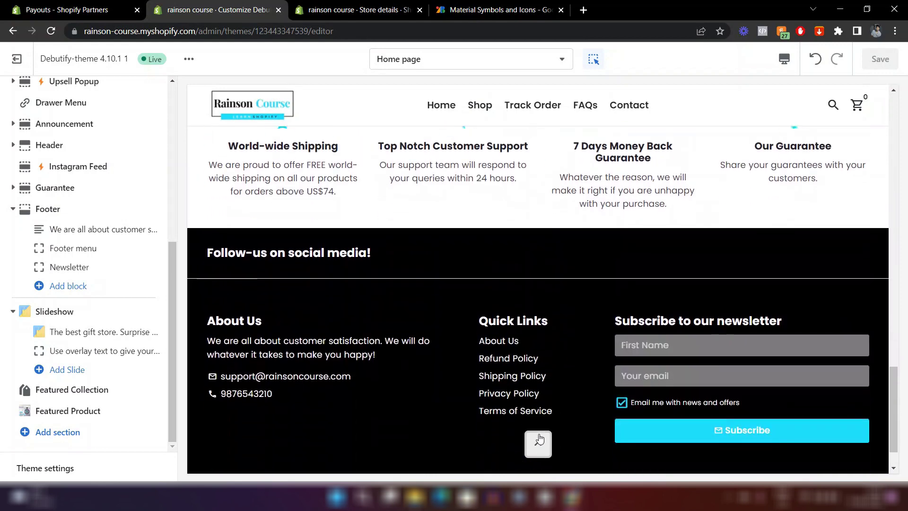
Set the back-to-top button position to Right in theme settings and test it in the preview.
left_click(40, 472)
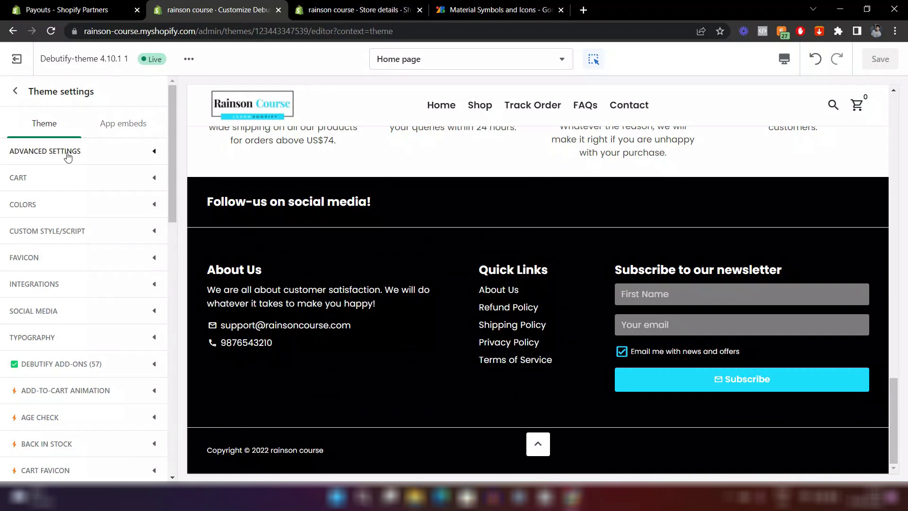
left_click(90, 155)
scroll(97, 258, "down", 10)
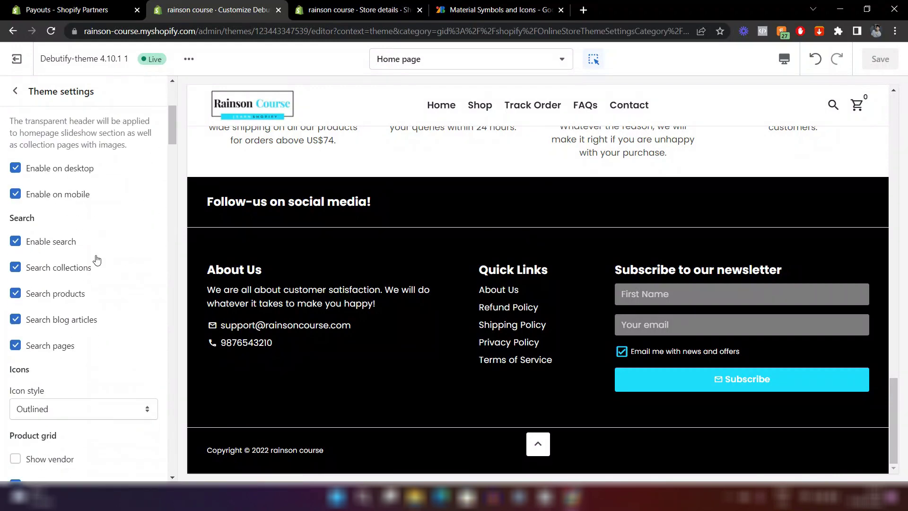
scroll(96, 258, "down", 7)
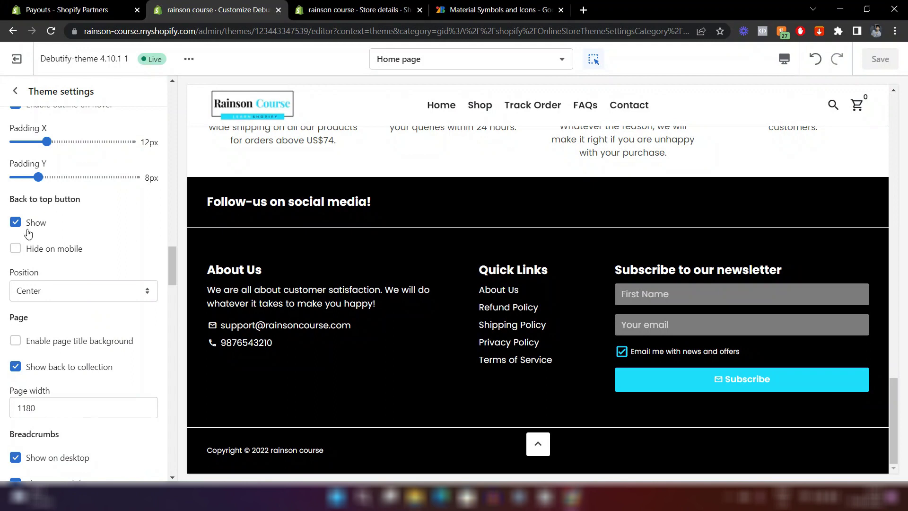
left_click(34, 294)
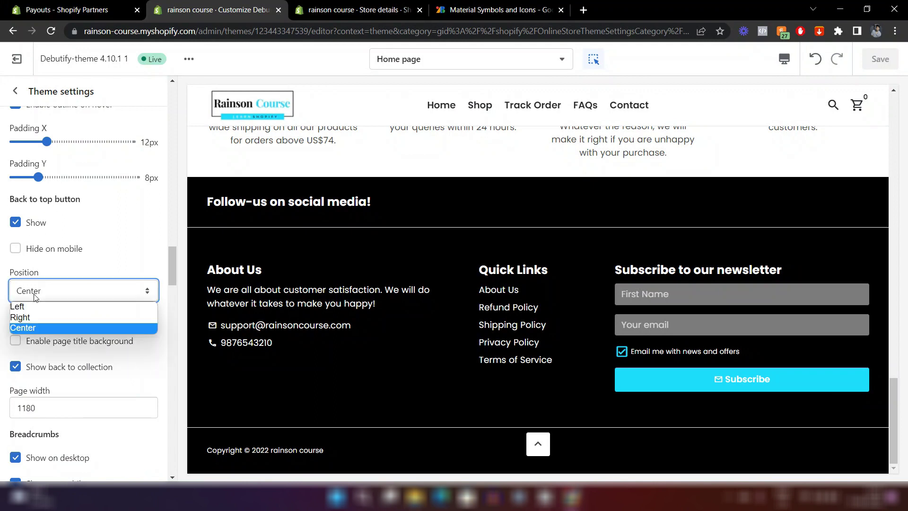
left_click(35, 315)
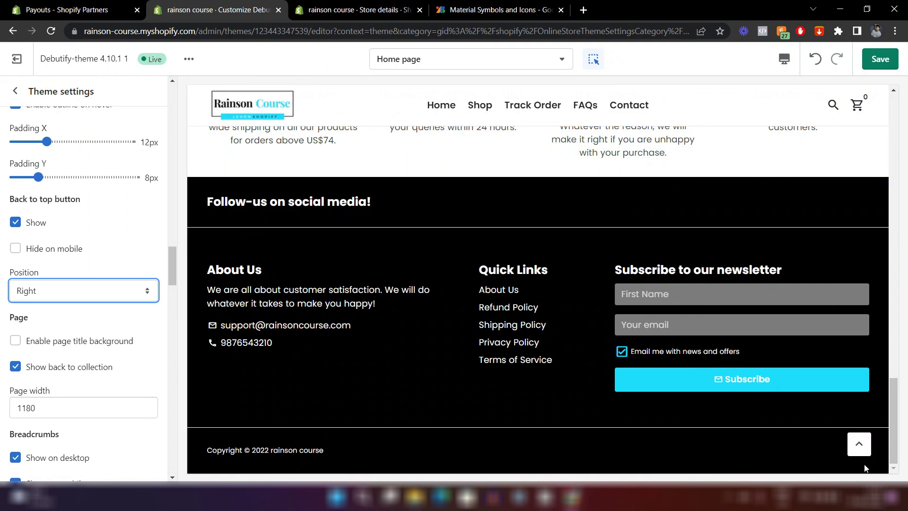
left_click(859, 443)
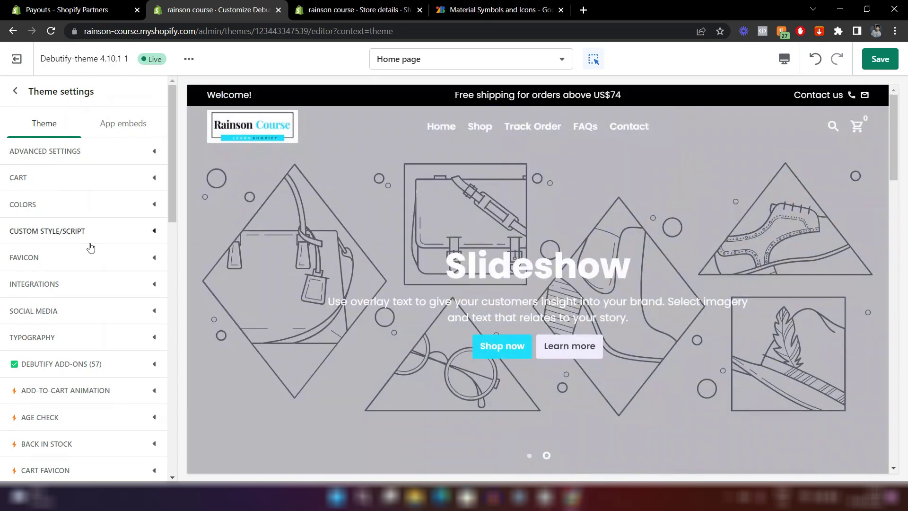
Upload the CR logo file from the computer and select it as the favicon.
scroll(80, 231, "down", 1)
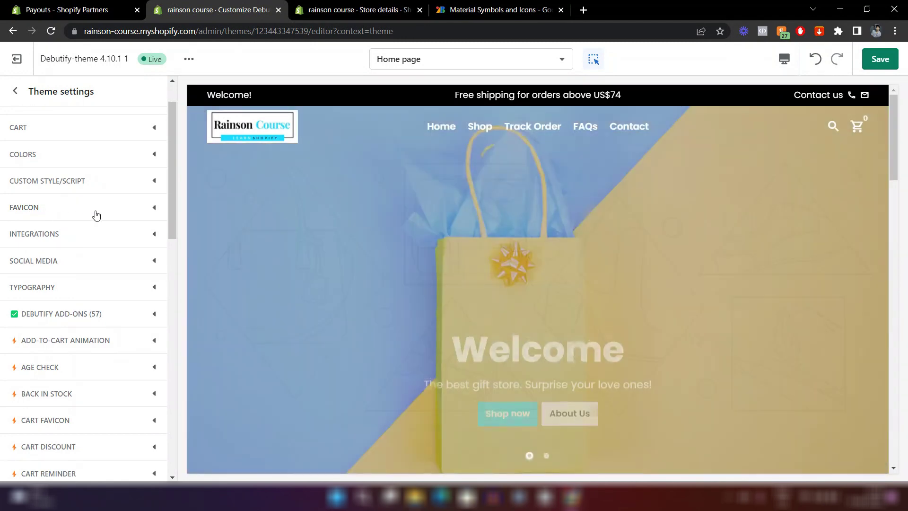
left_click(96, 215)
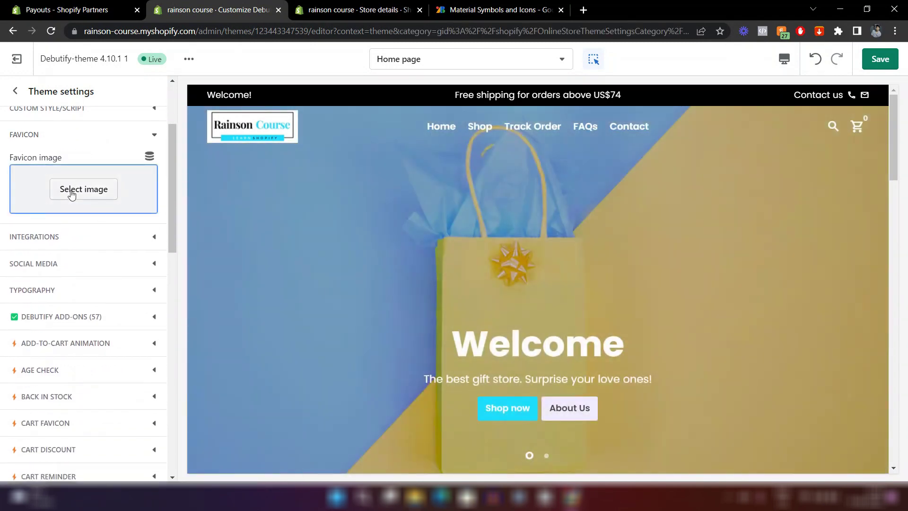
left_click(71, 194)
left_click(36, 176)
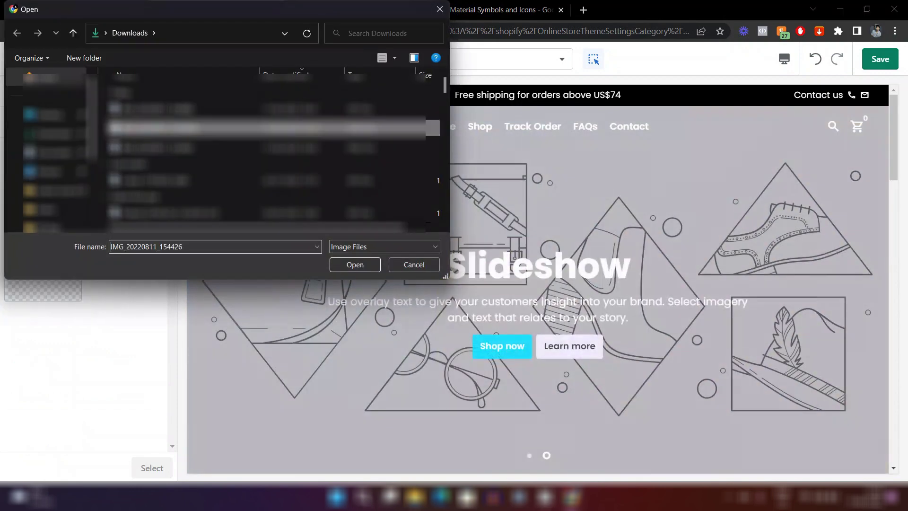
left_click(361, 269)
left_click(161, 467)
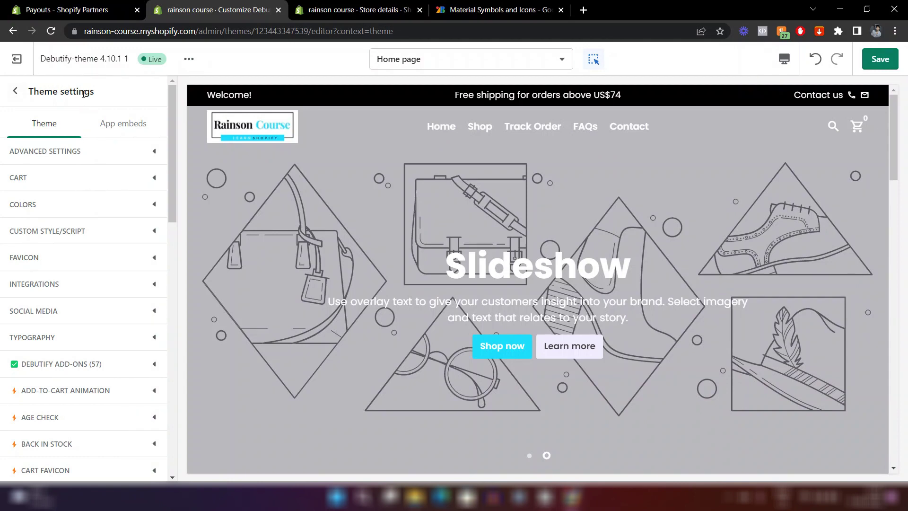
scroll(91, 236, "down", 8)
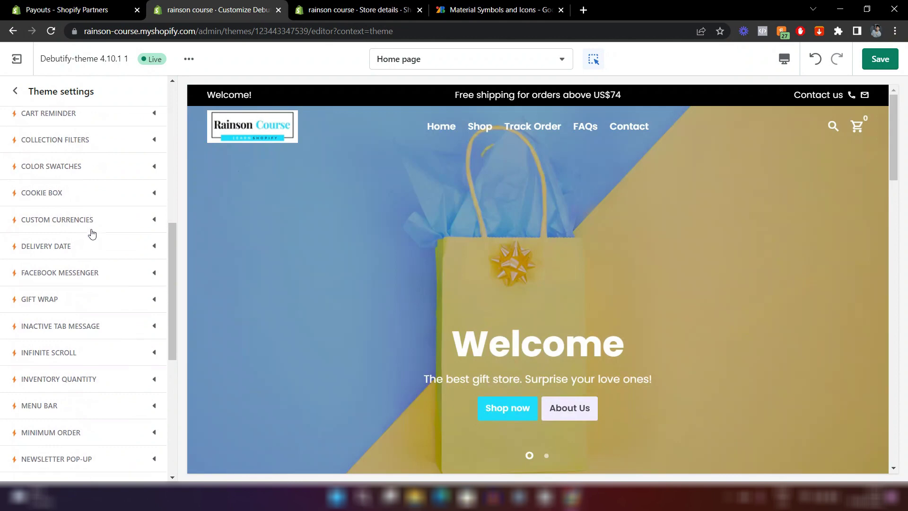
scroll(91, 232, "down", 7)
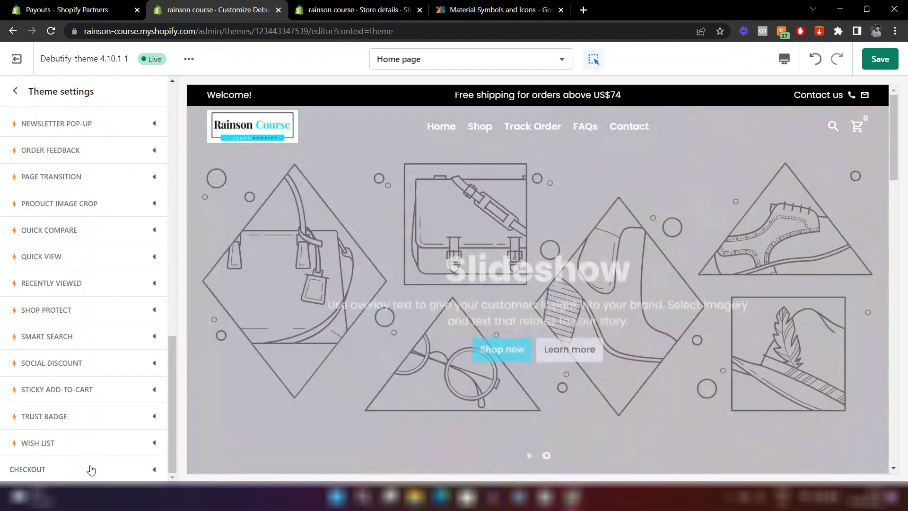
Set the Rainson Course logo image as the checkout logo.
left_click(91, 469)
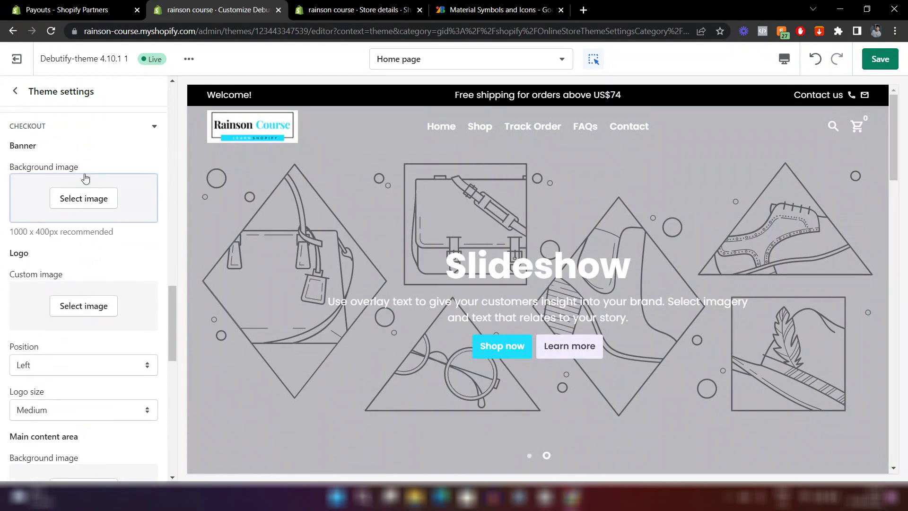
left_click(78, 302)
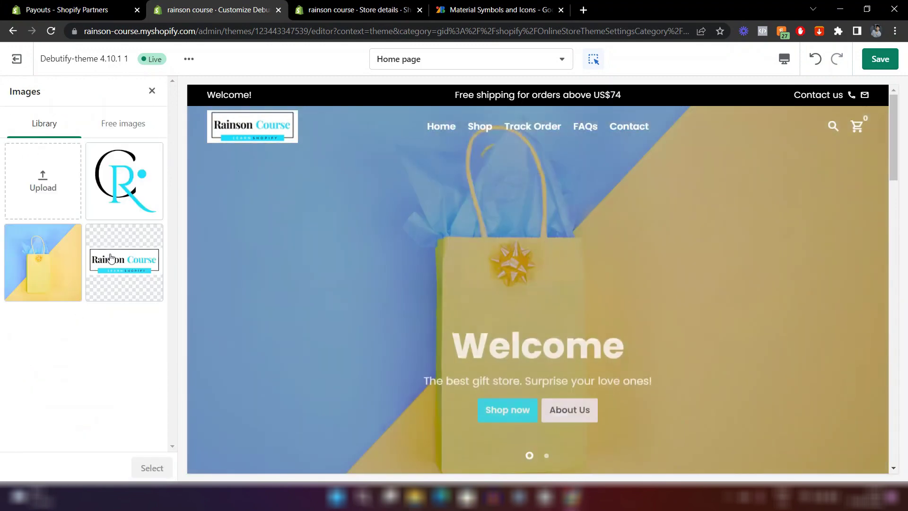
left_click(107, 259)
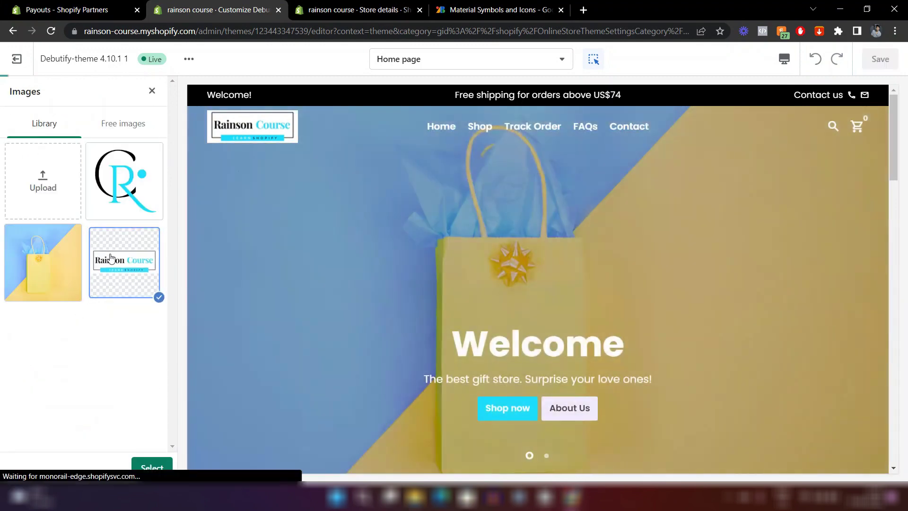
left_click(157, 462)
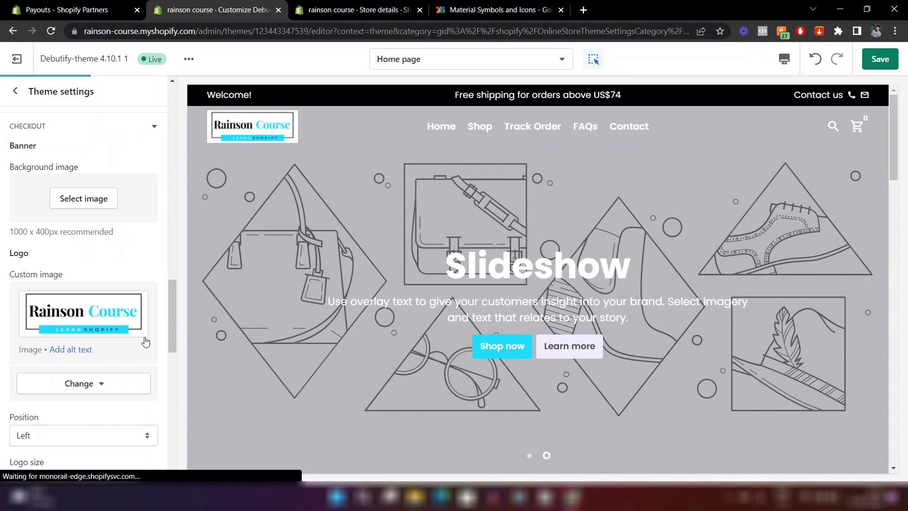
Set the checkout Buttons and Accents colours to cyan #1CDDFF.
scroll(127, 305, "down", 3)
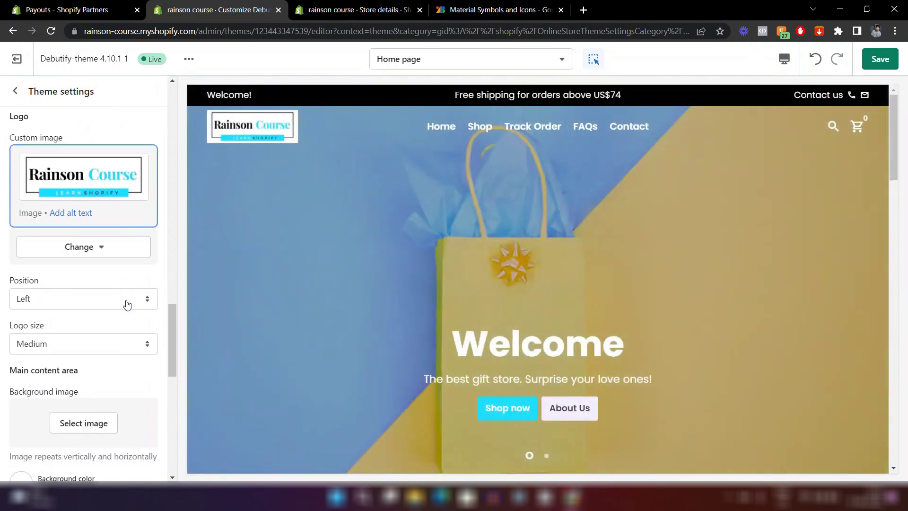
scroll(127, 305, "down", 8)
scroll(90, 294, "down", 3)
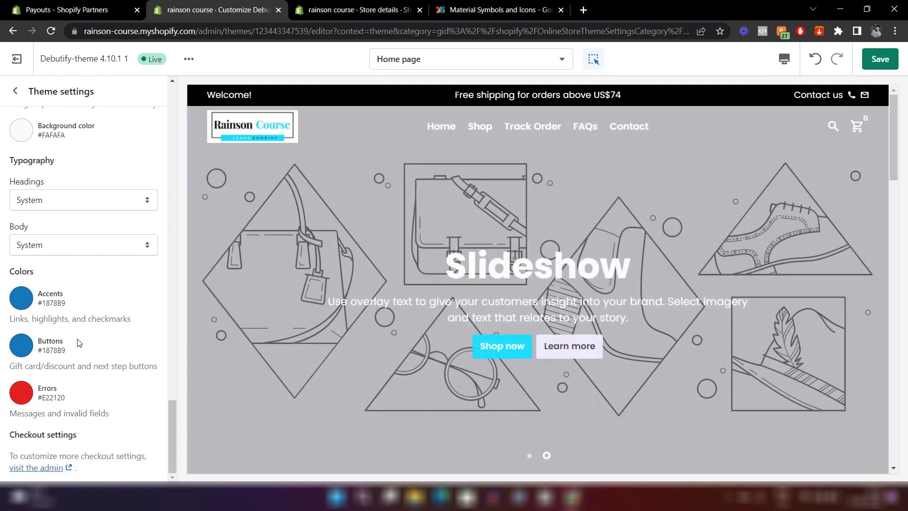
left_click(26, 350)
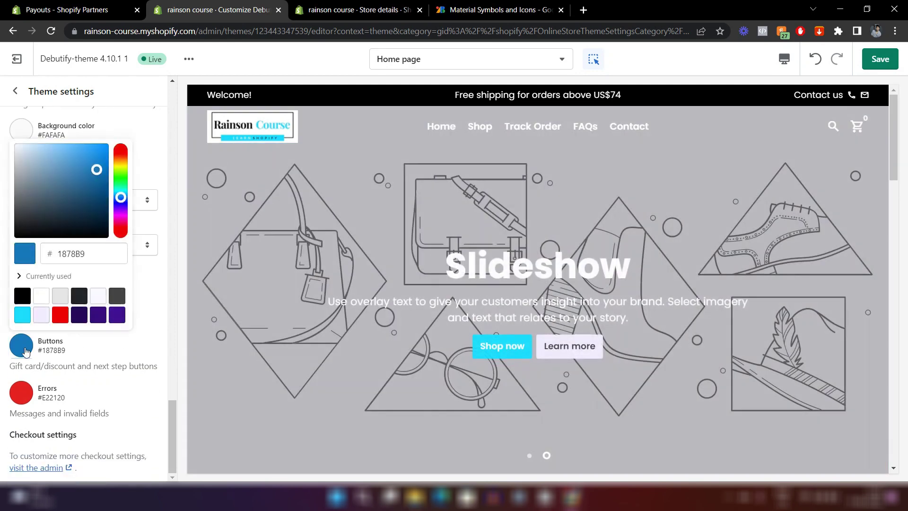
left_click(22, 315)
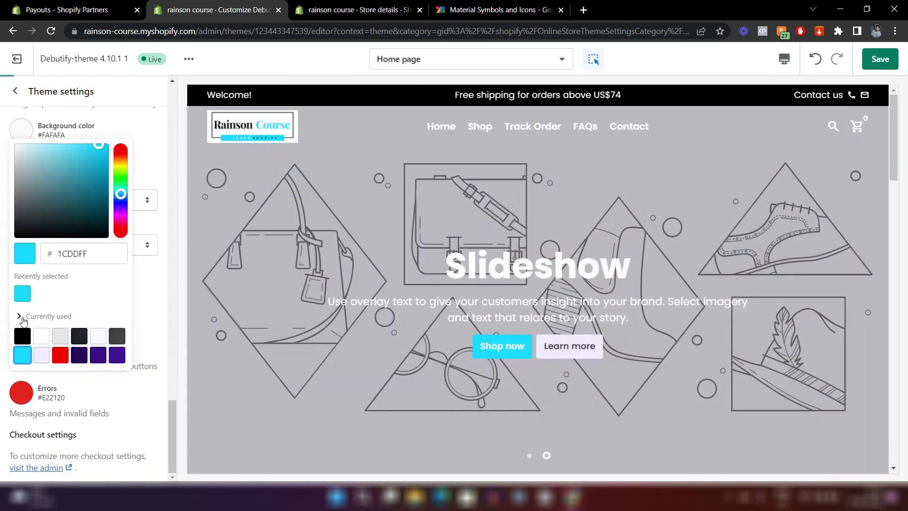
left_click(161, 270)
left_click(16, 303)
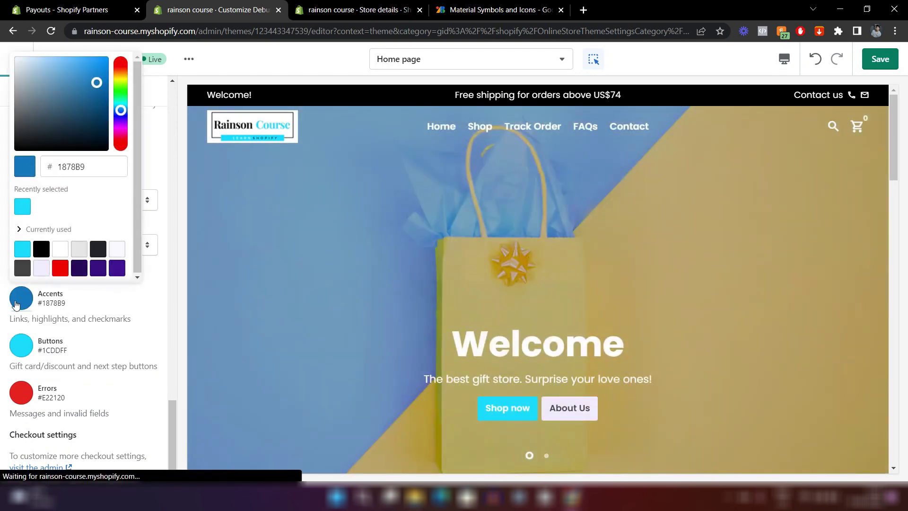
left_click(22, 249)
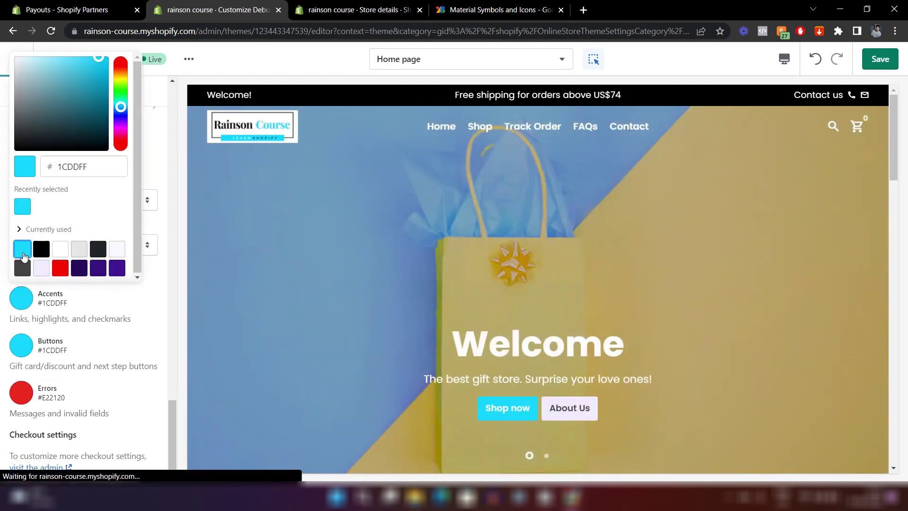
left_click(160, 266)
Save the theme changes.
scroll(160, 267, "up", 4)
scroll(160, 267, "up", 5)
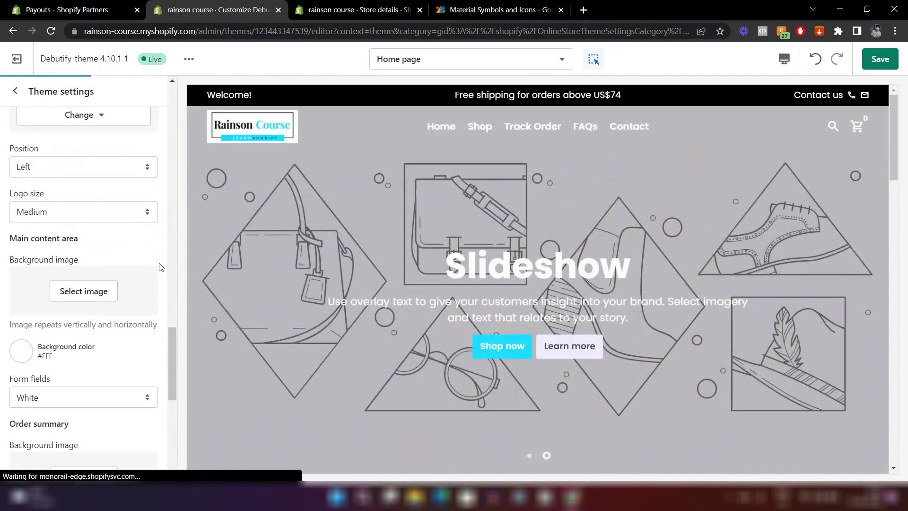
left_click(884, 66)
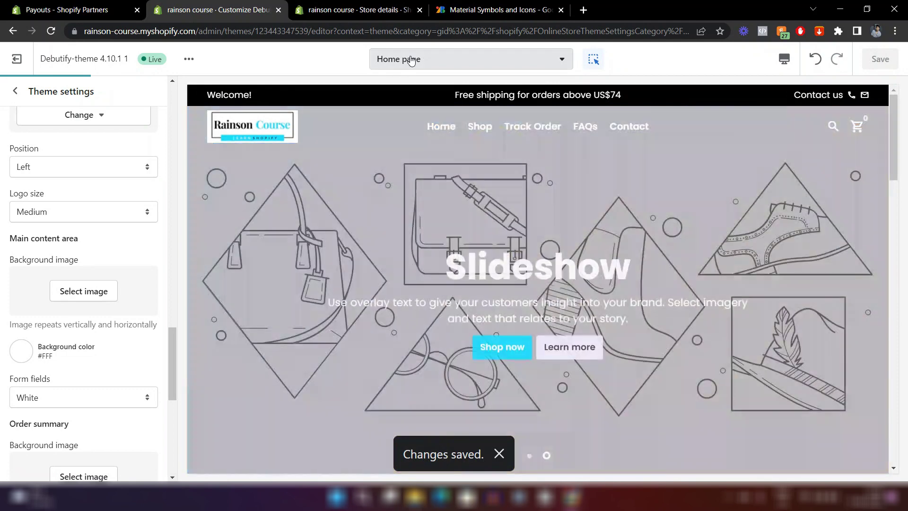
left_click(411, 60)
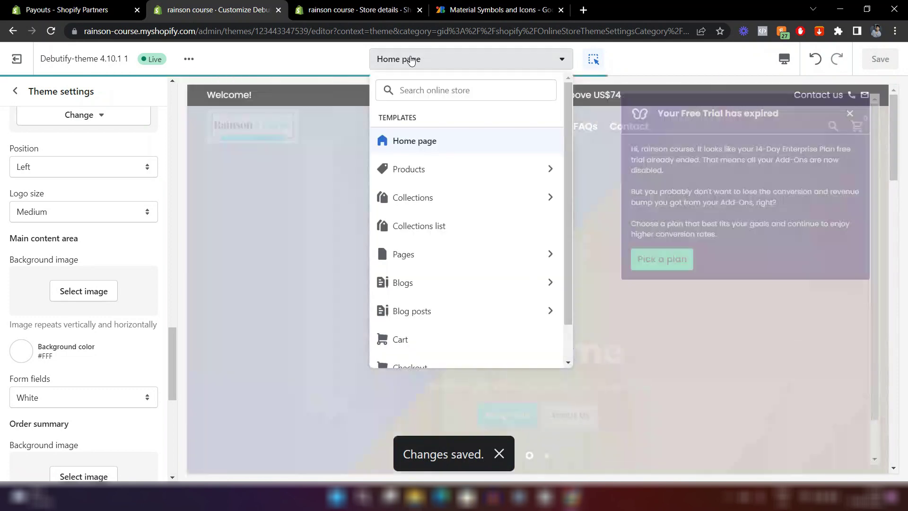
Switch the editor preview to the Checkout page template.
scroll(435, 185, "down", 1)
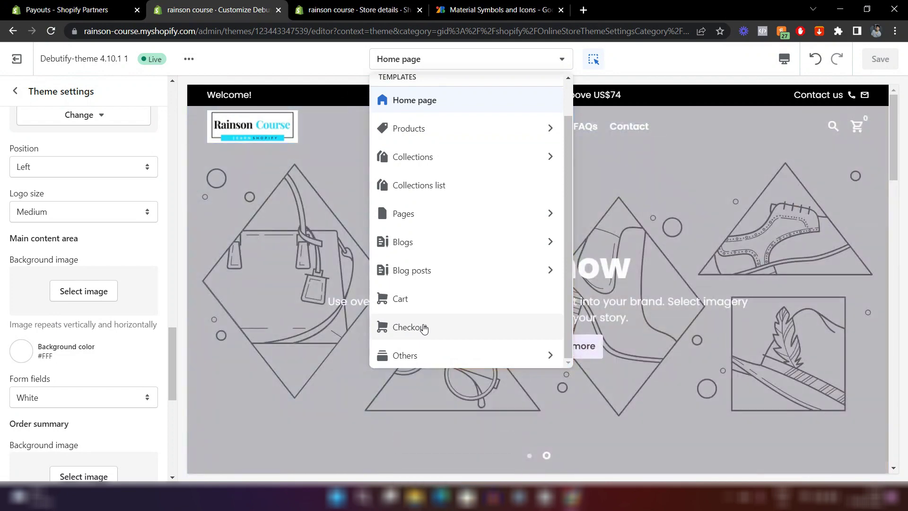
left_click(423, 327)
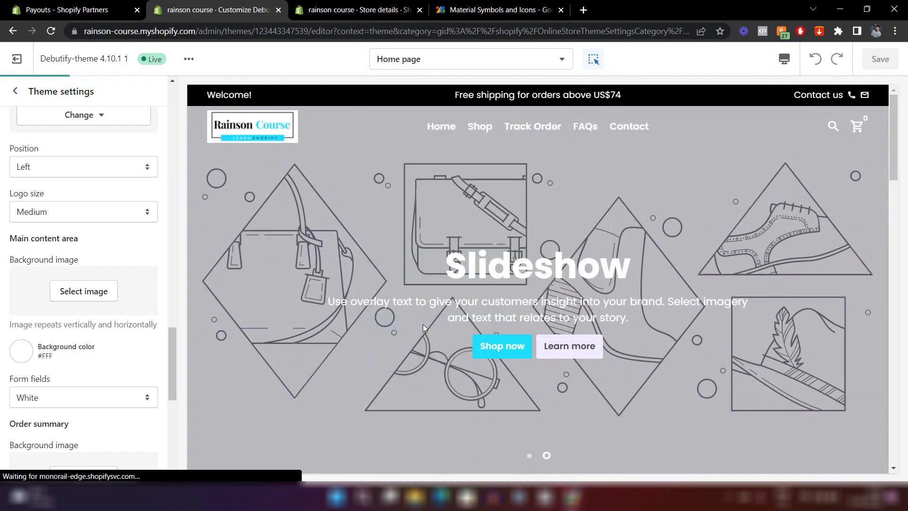
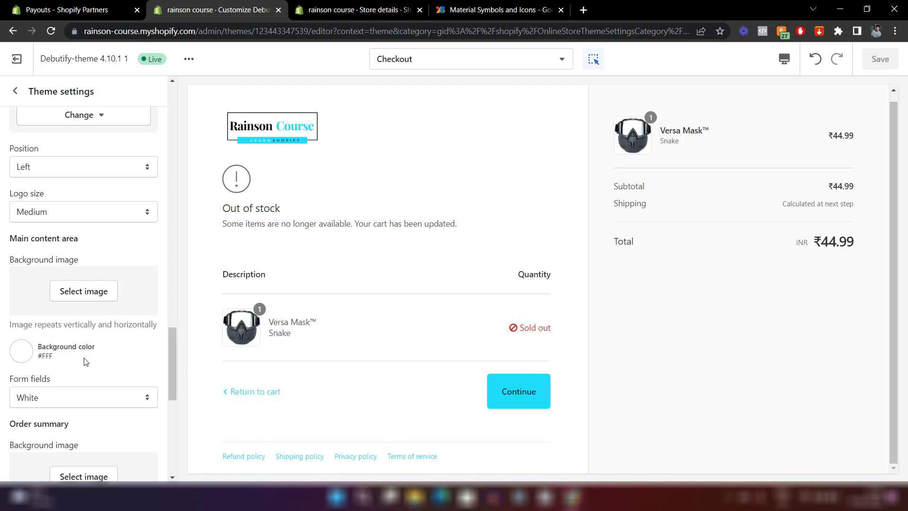
Scroll through the checkout theme settings, then go back to the empty Checkout template panel.
scroll(55, 368, "down", 3)
scroll(55, 369, "up", 3)
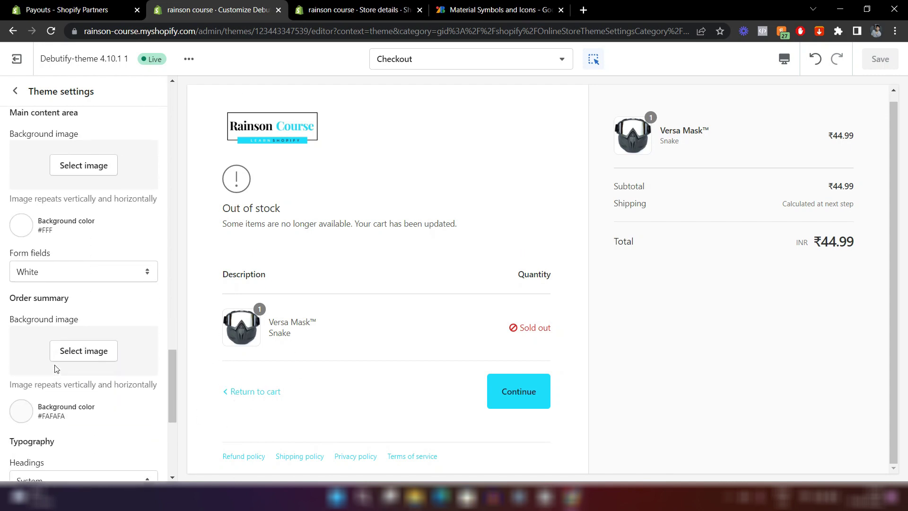
scroll(55, 369, "down", 2)
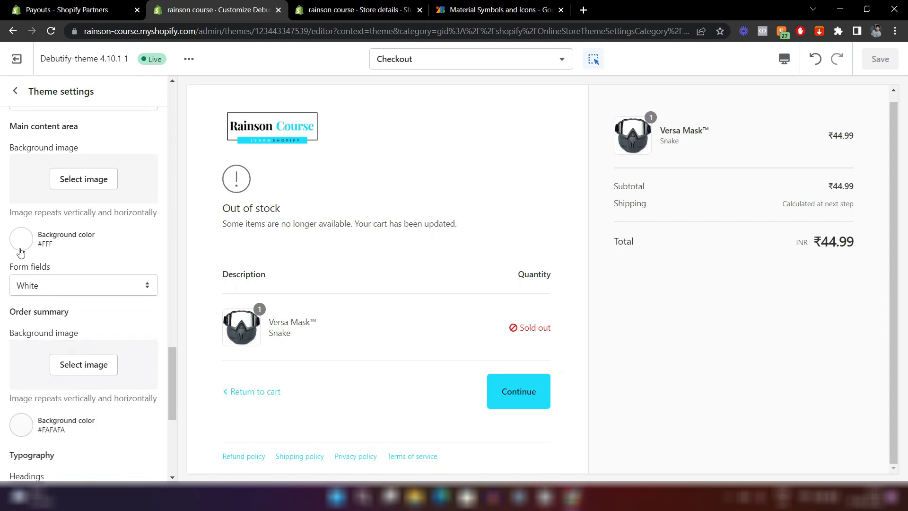
scroll(83, 286, "up", 6)
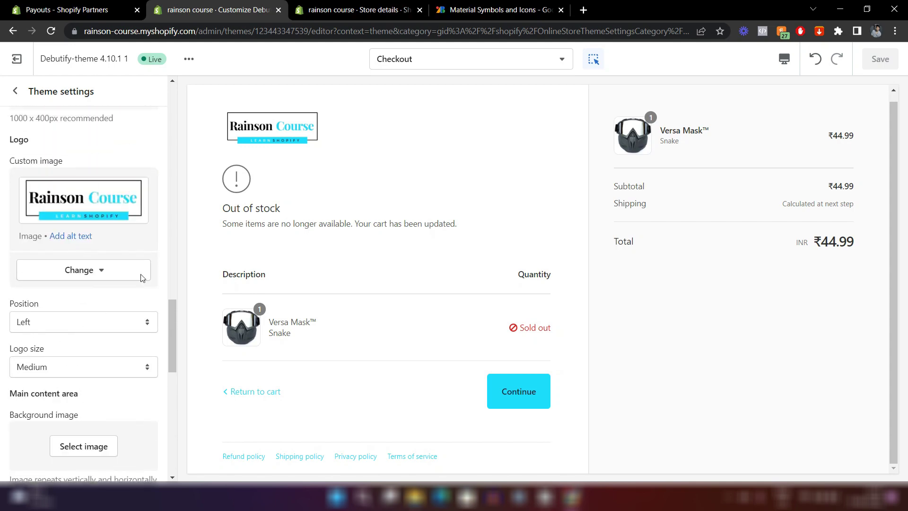
scroll(41, 194, "down", 7)
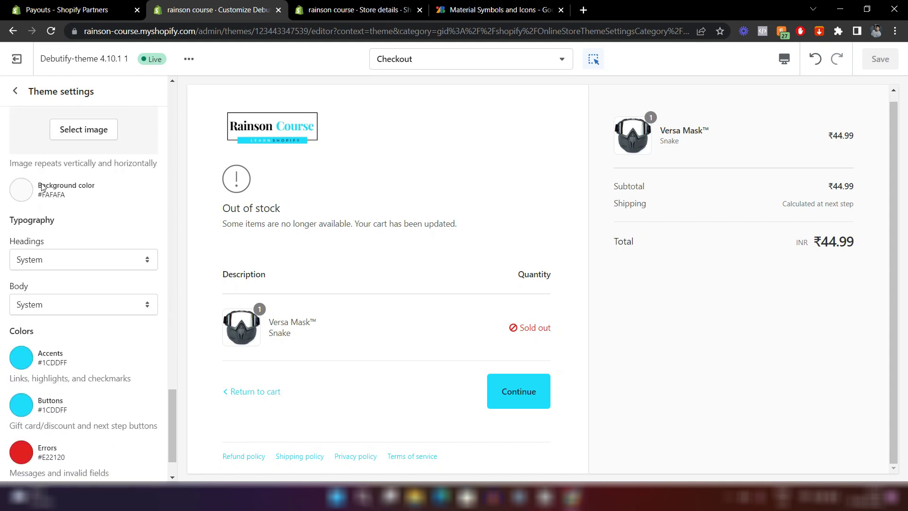
scroll(50, 286, "down", 2)
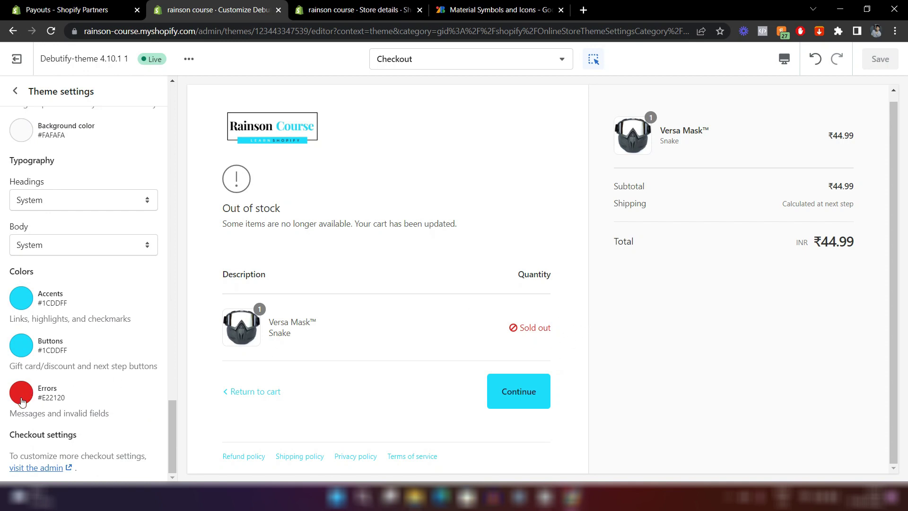
scroll(387, 325, "up", 1)
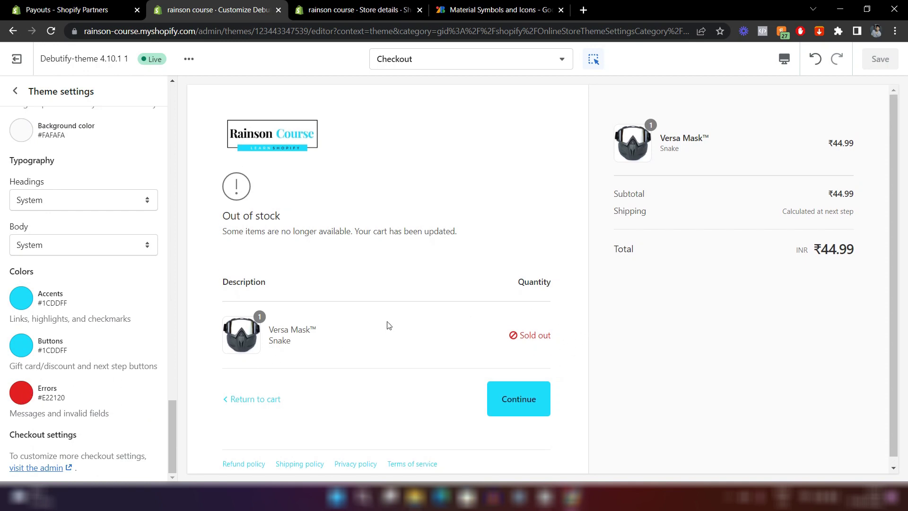
scroll(77, 235, "up", 15)
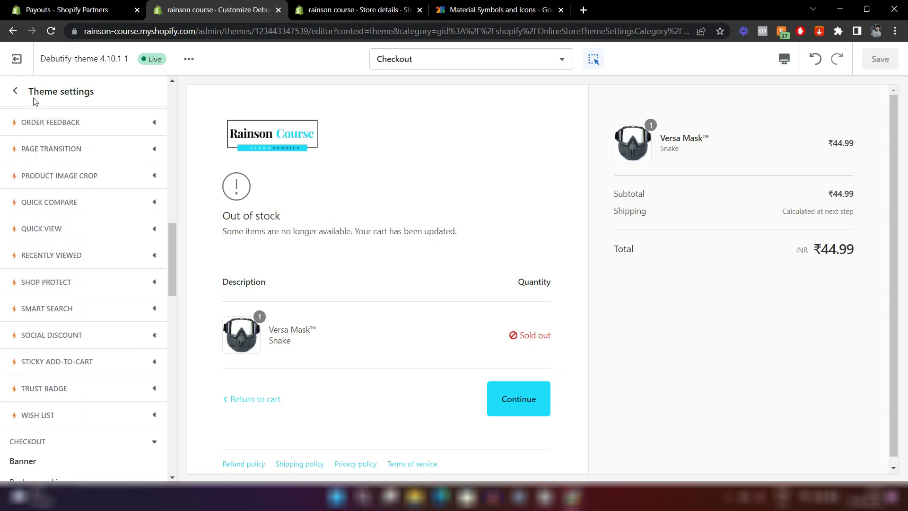
left_click(15, 92)
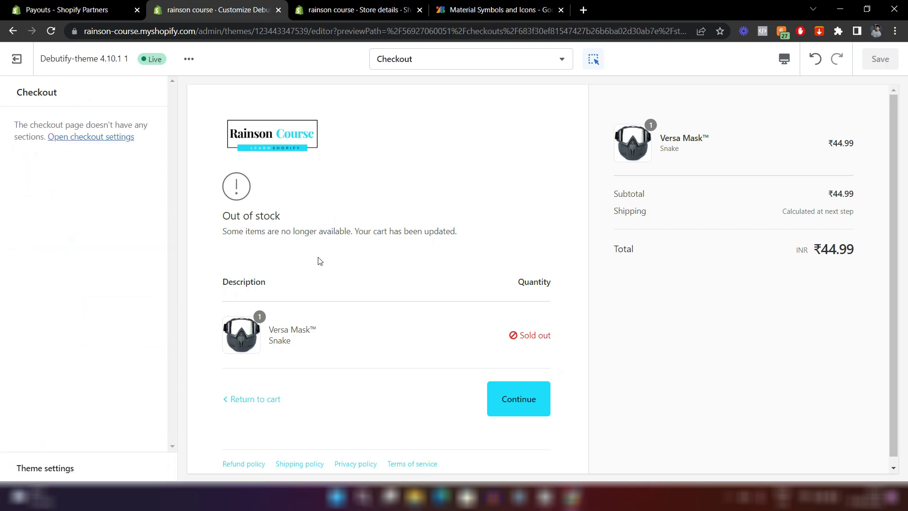
Switch the editor preview to the Home page template and scroll through it.
left_click(453, 67)
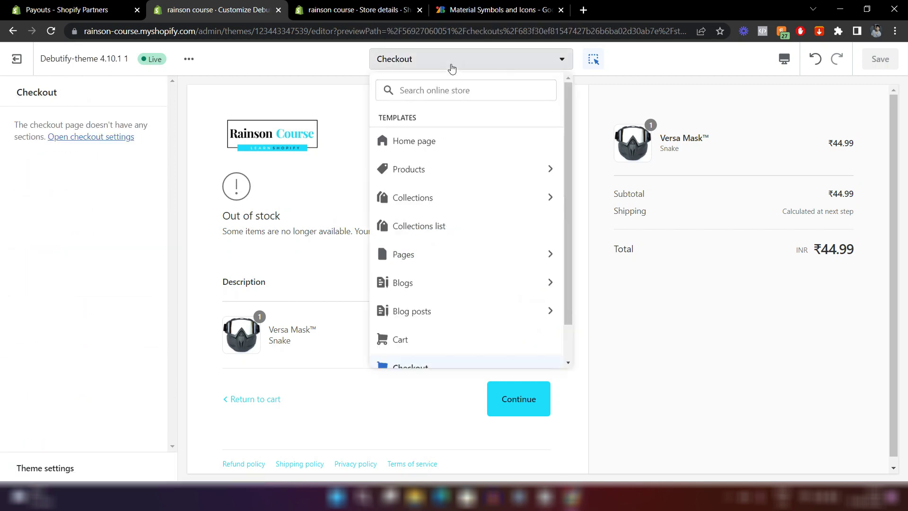
left_click(417, 141)
scroll(584, 337, "down", 10)
scroll(584, 337, "down", 15)
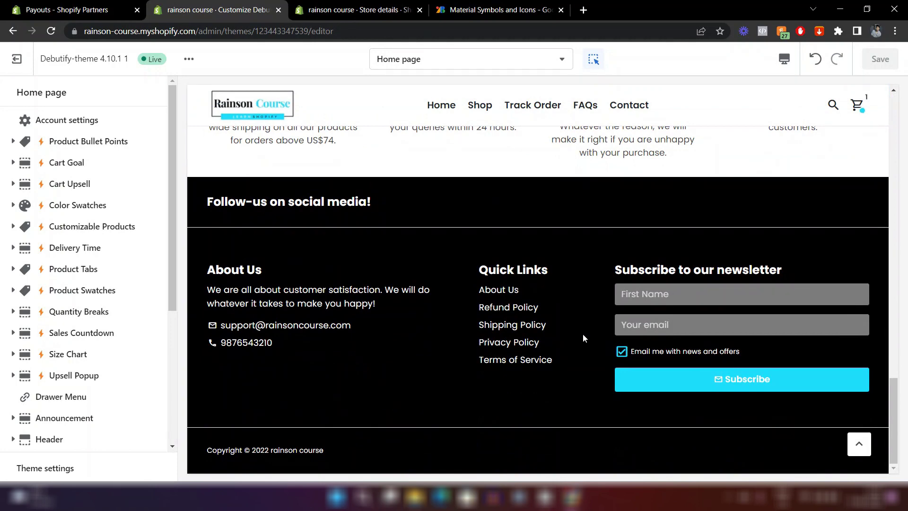
scroll(456, 263, "up", 10)
scroll(488, 339, "down", 4)
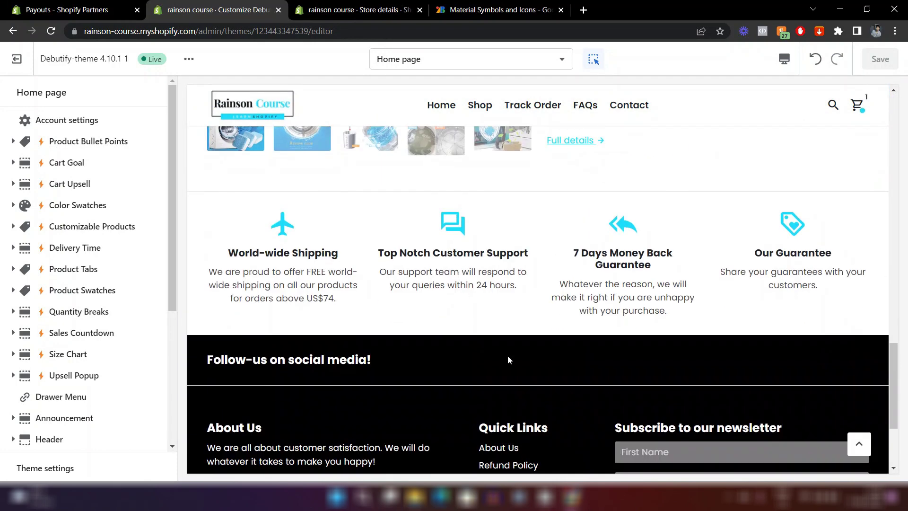
scroll(437, 263, "up", 3)
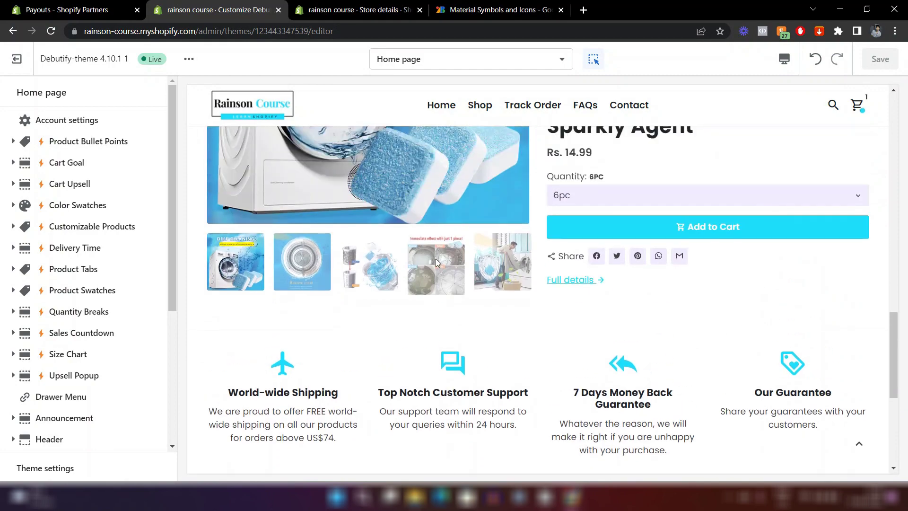
scroll(576, 359, "down", 8)
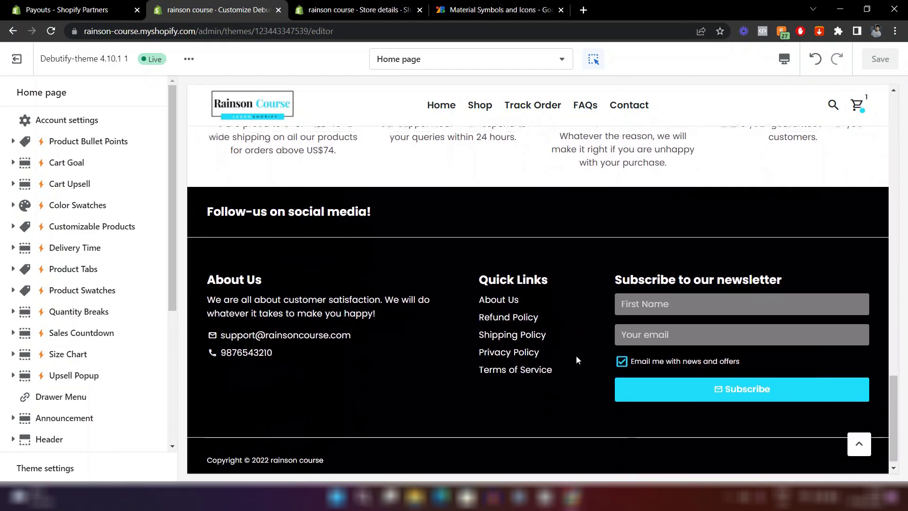
scroll(576, 359, "up", 5)
scroll(576, 359, "up", 3)
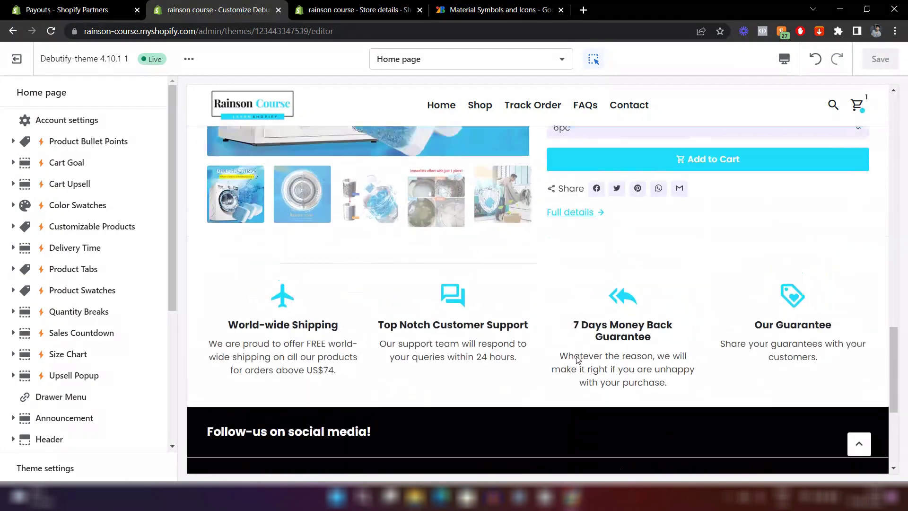
scroll(576, 359, "up", 3)
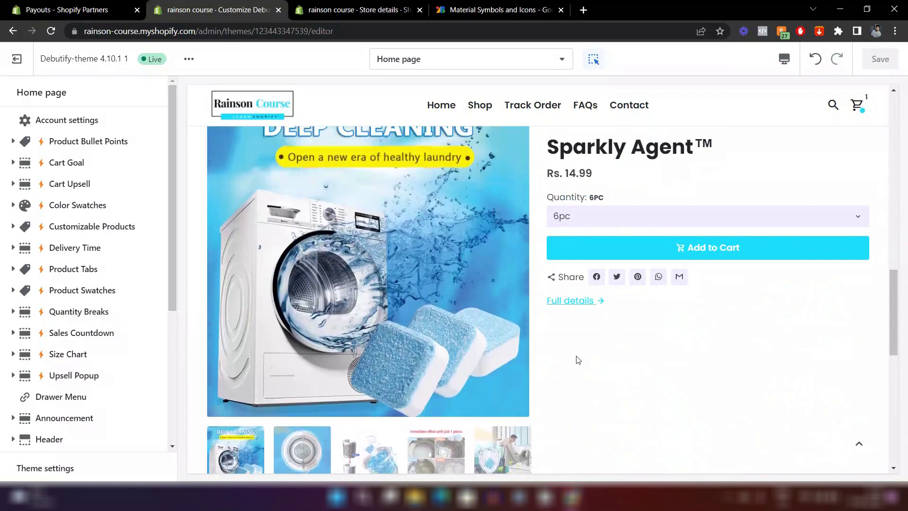
scroll(575, 359, "up", 2)
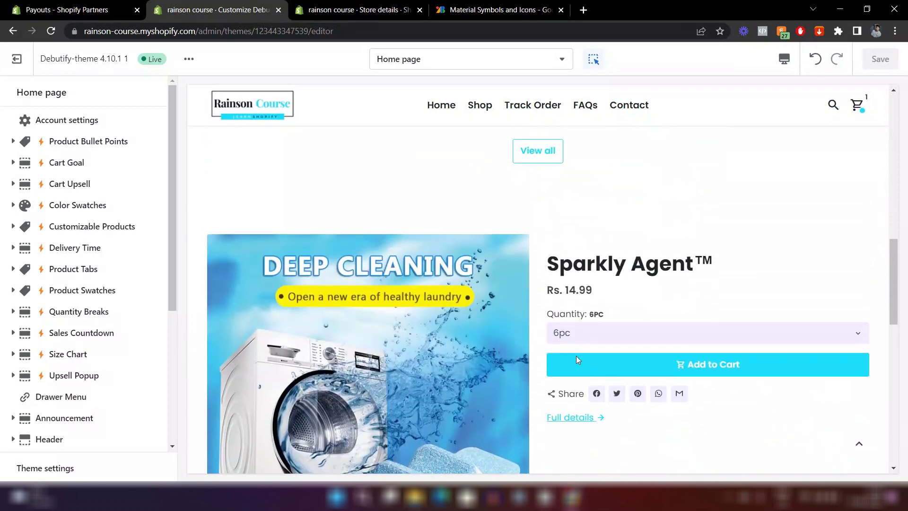
scroll(575, 359, "down", 2)
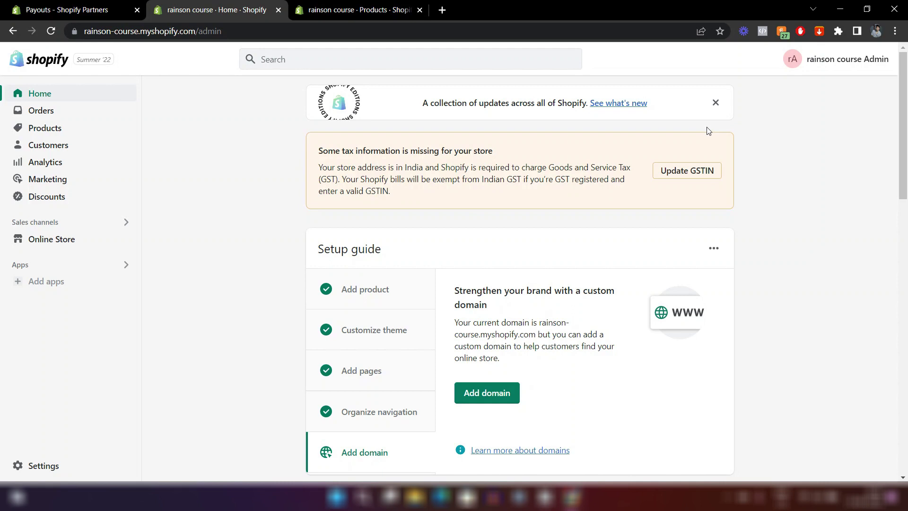
From Online Store > Themes, customize Debutify-theme and scroll its Home page preview.
left_click(46, 243)
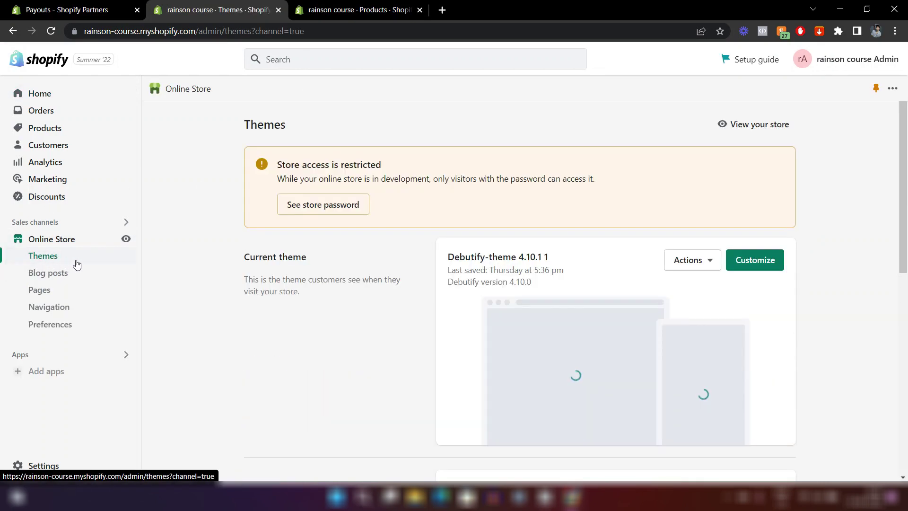
left_click(747, 272)
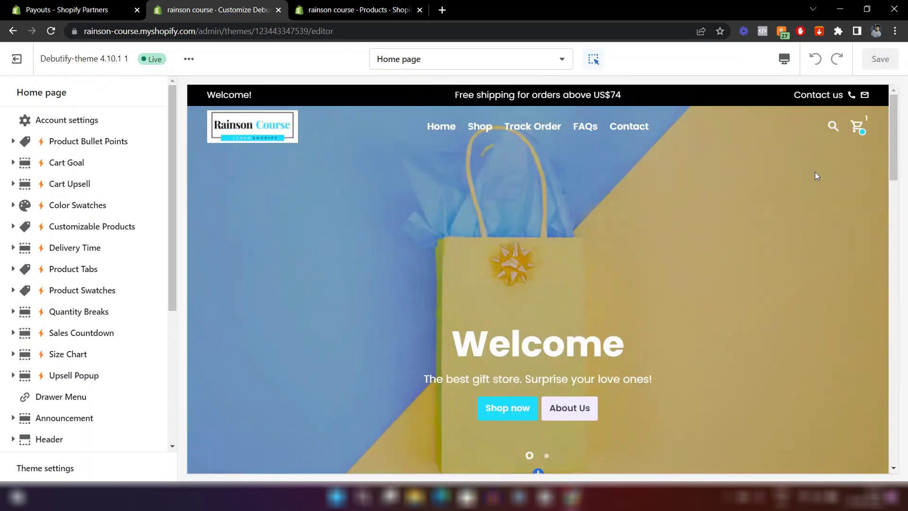
scroll(815, 172, "down", 10)
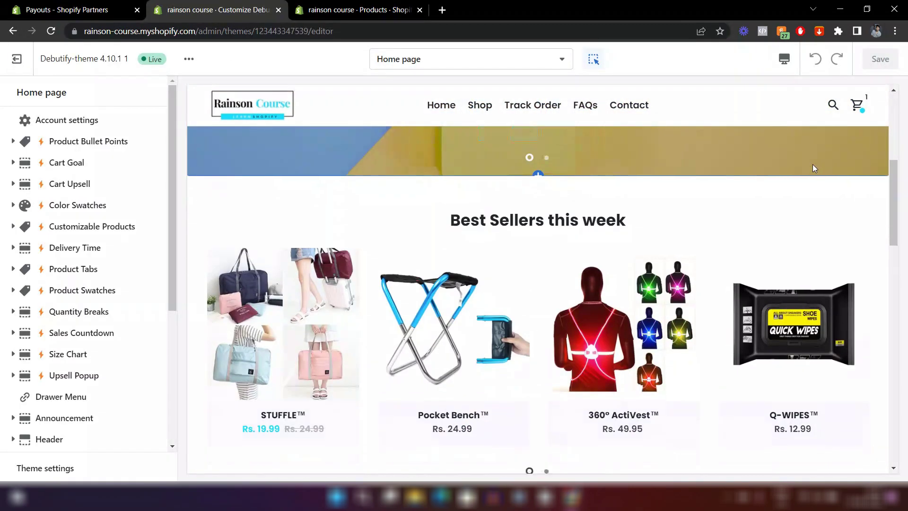
scroll(813, 169, "down", 10)
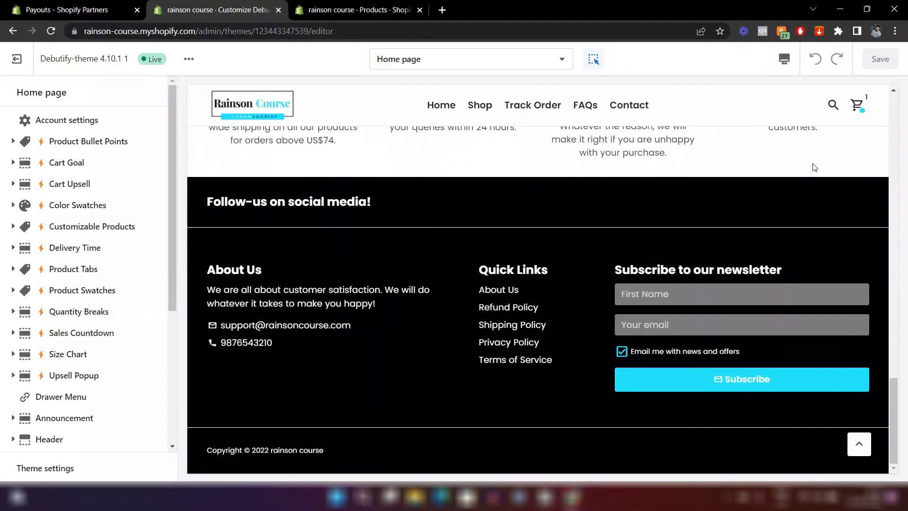
scroll(814, 167, "up", 10)
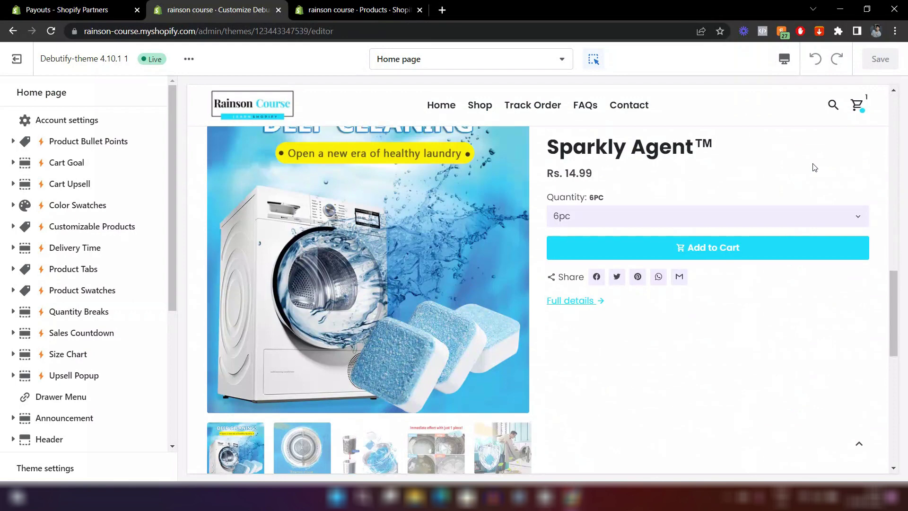
scroll(813, 166, "up", 5)
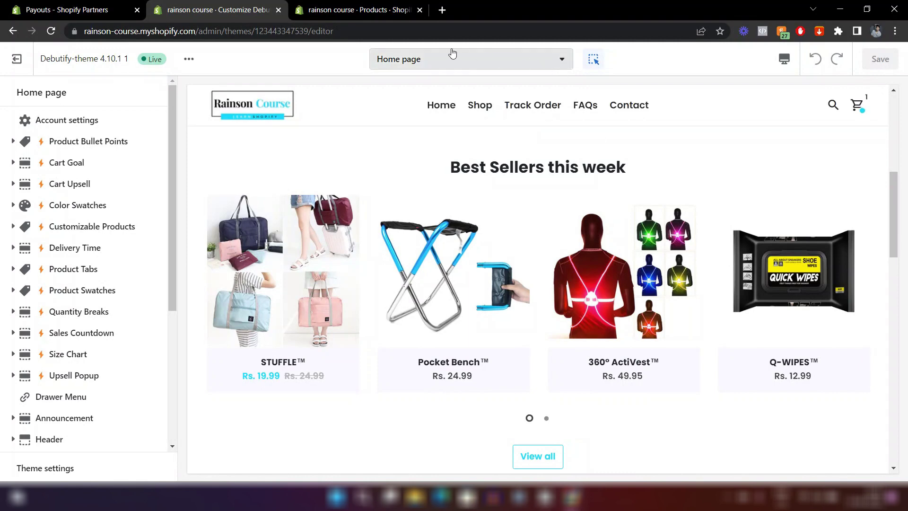
left_click(540, 60)
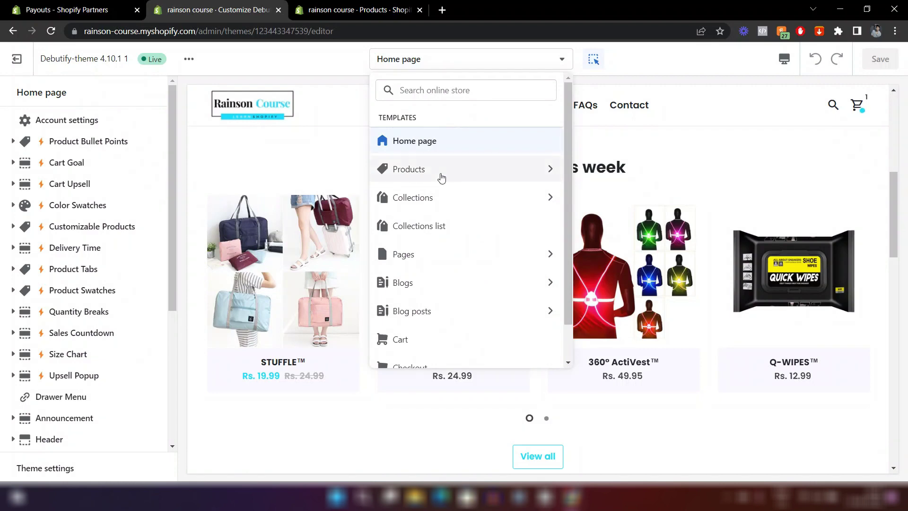
left_click(442, 177)
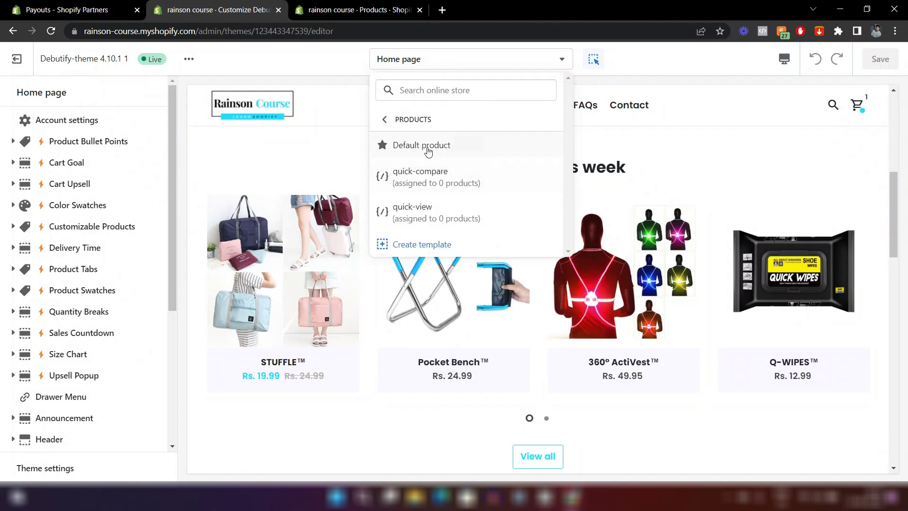
left_click(428, 150)
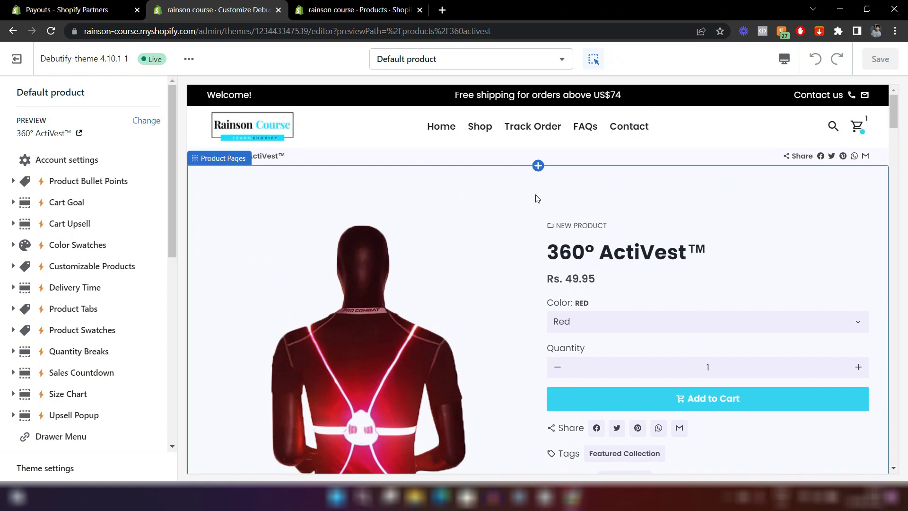
scroll(538, 199, "down", 5)
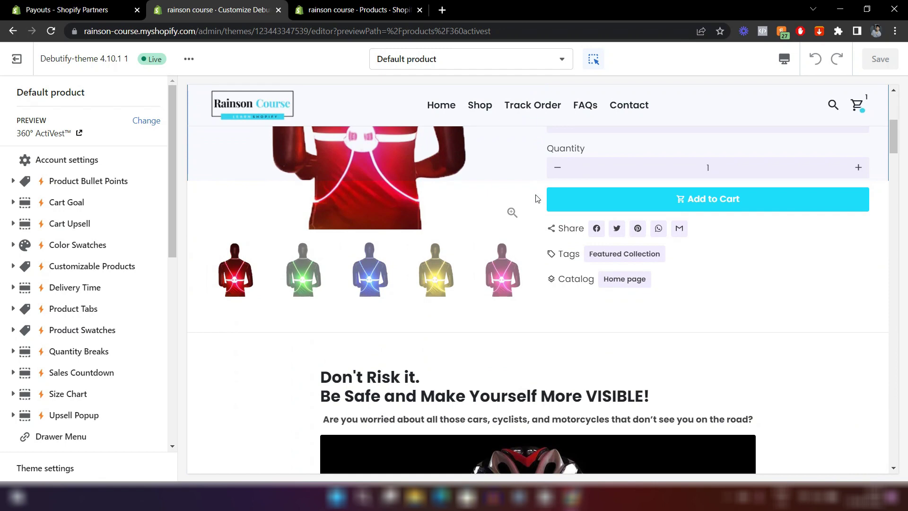
scroll(537, 199, "up", 5)
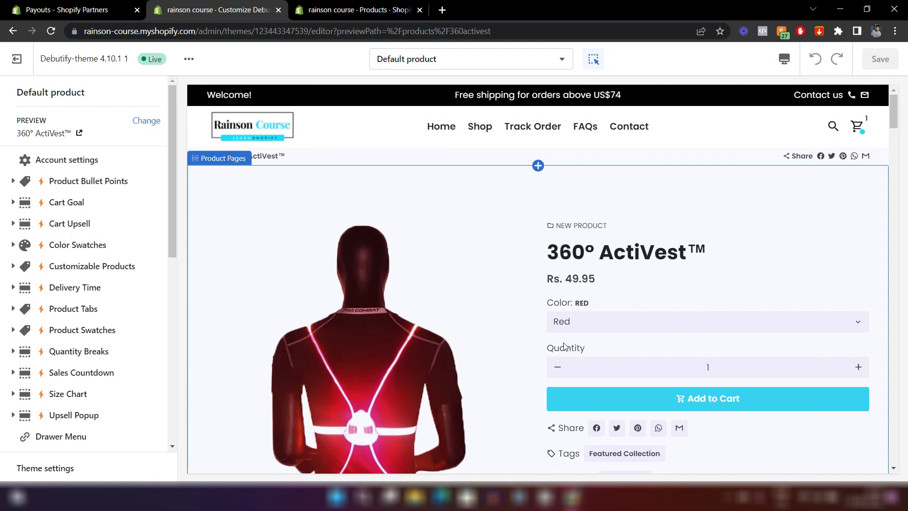
scroll(581, 338, "down", 5)
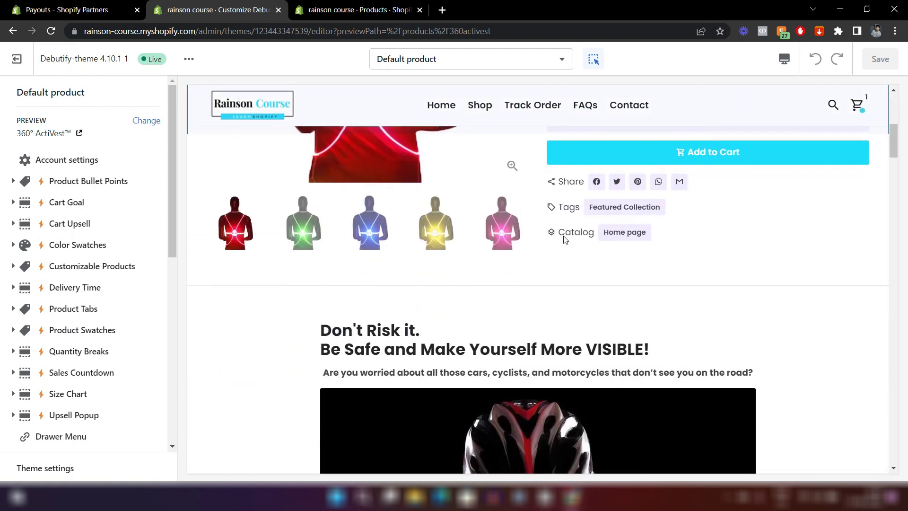
scroll(483, 298, "down", 8)
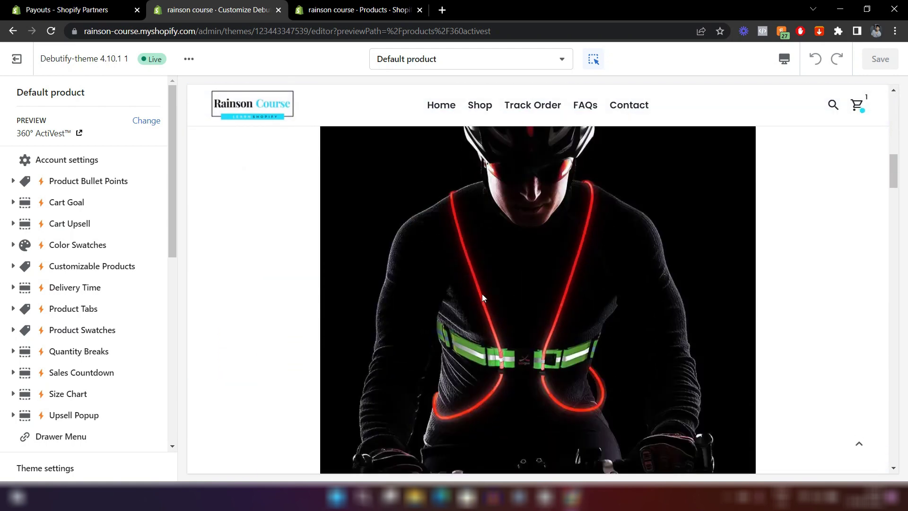
scroll(482, 296, "down", 18)
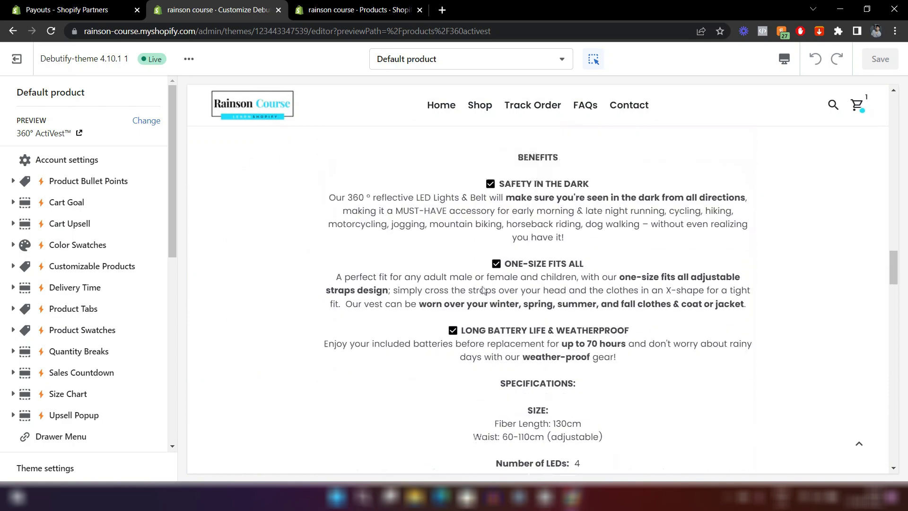
left_click_drag(893, 291, 895, 112)
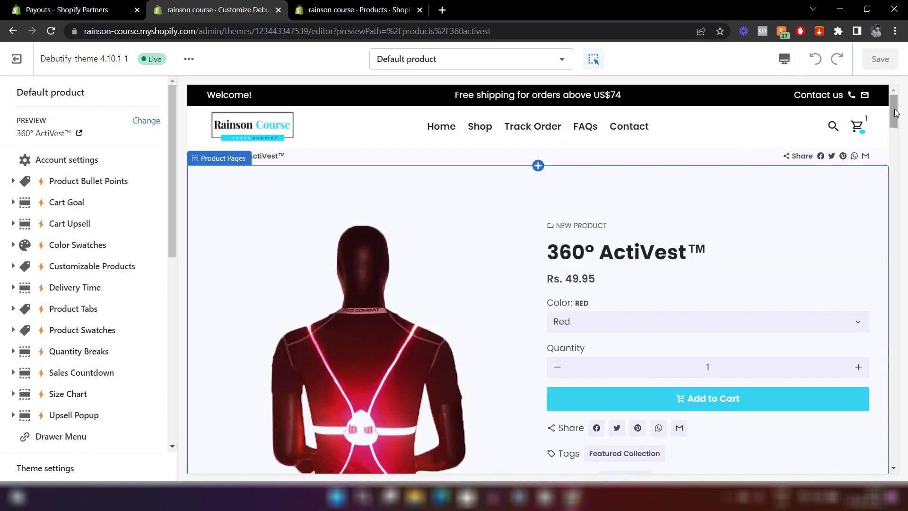
left_click_drag(894, 113, 895, 159)
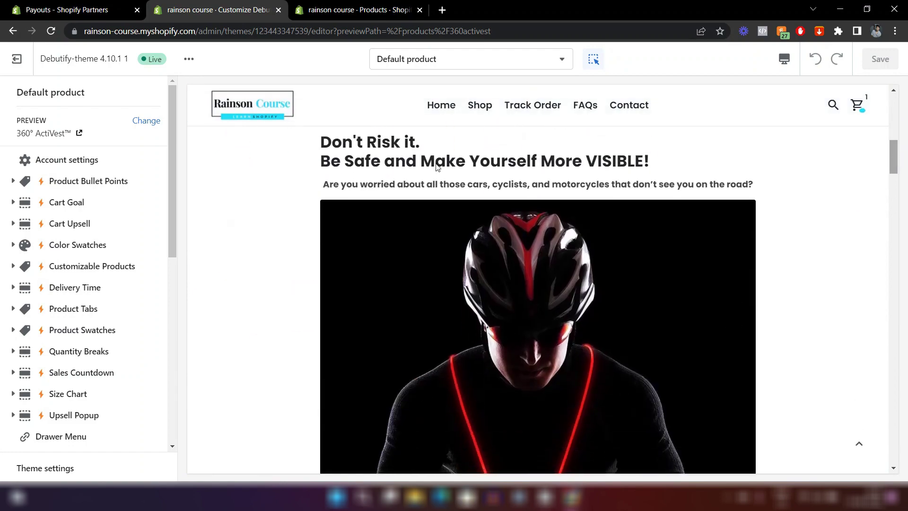
scroll(479, 227, "down", 15)
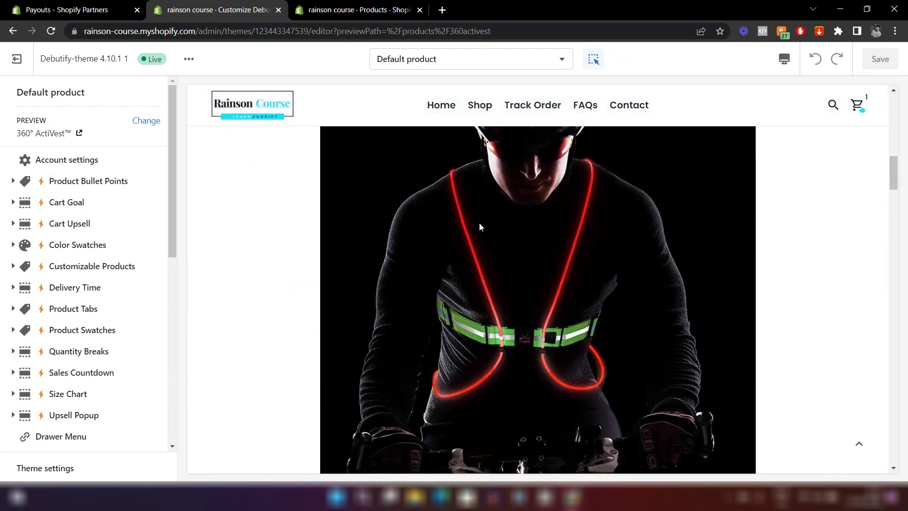
scroll(480, 218, "down", 15)
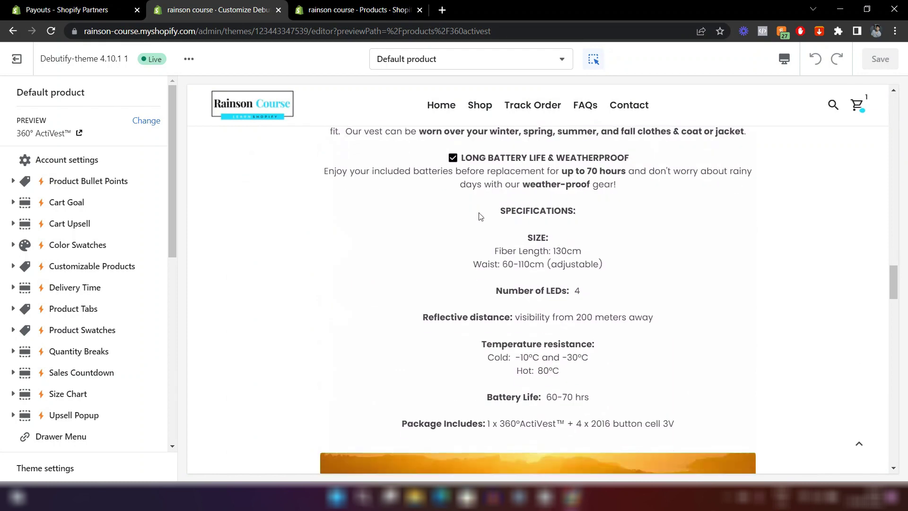
scroll(479, 212, "down", 7)
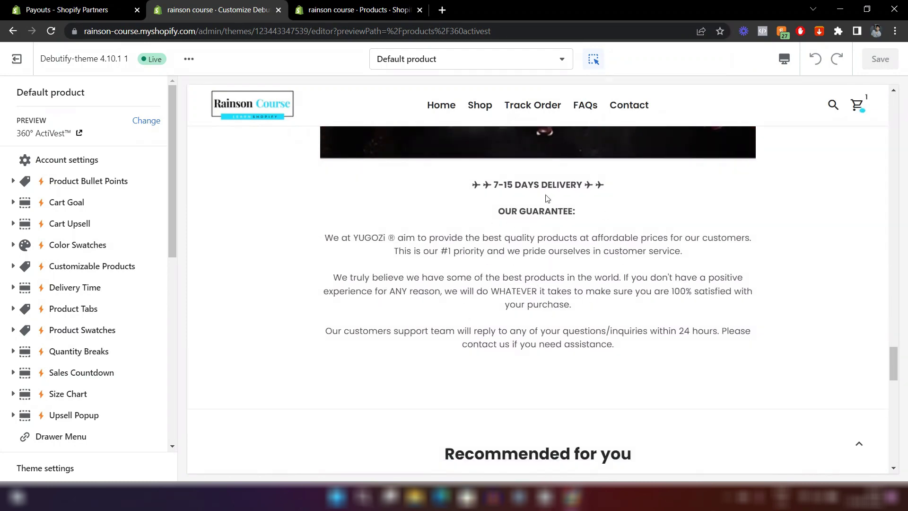
scroll(508, 221, "up", 18)
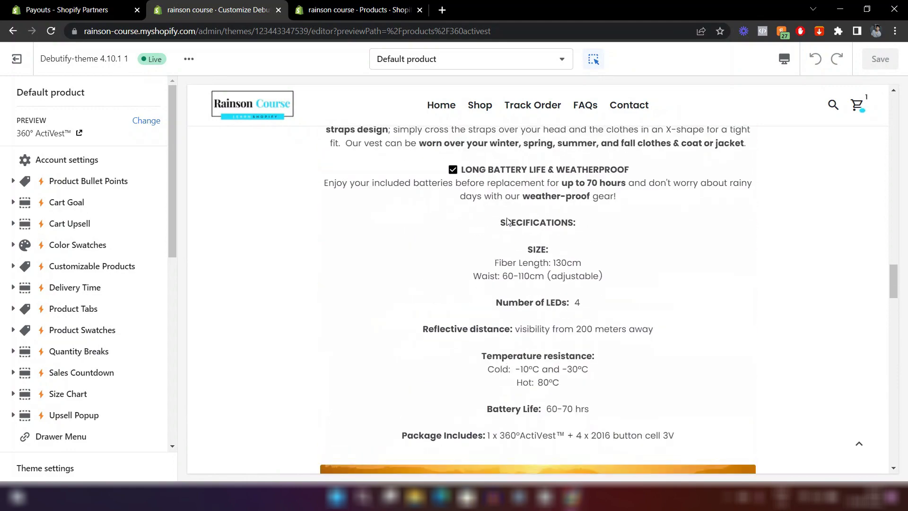
scroll(507, 220, "up", 10)
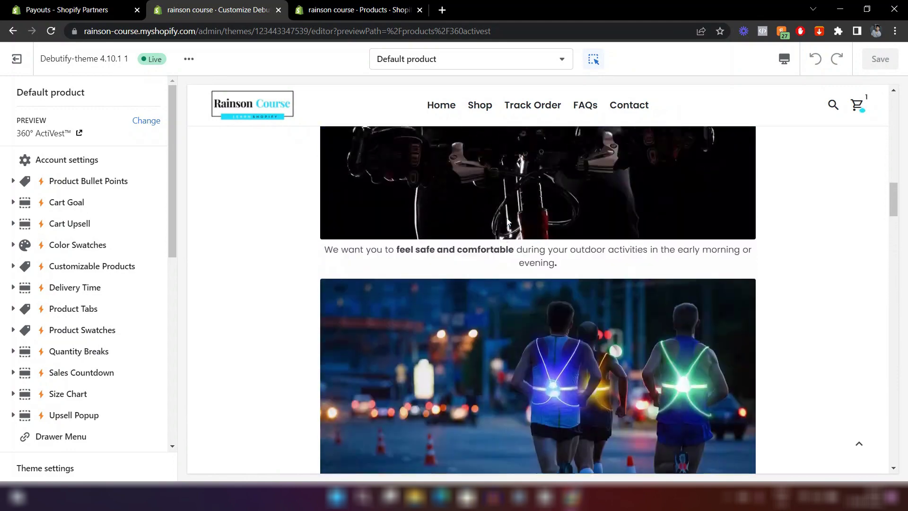
scroll(507, 221, "up", 4)
left_click(370, 7)
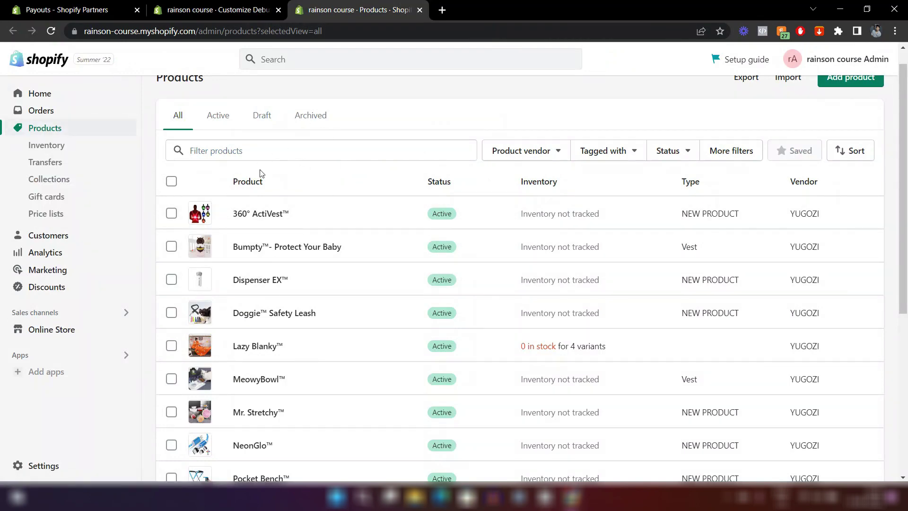
scroll(357, 288, "down", 4)
scroll(357, 287, "down", 2)
scroll(355, 287, "up", 7)
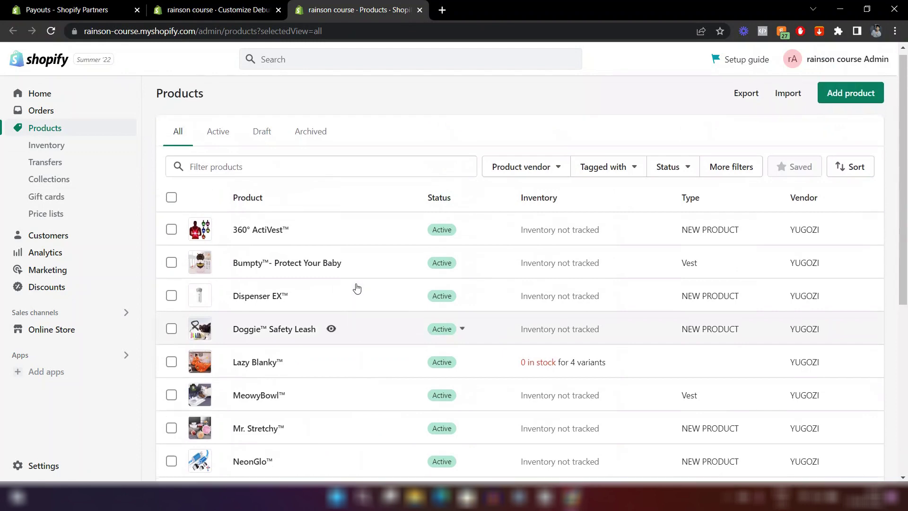
left_click(253, 237)
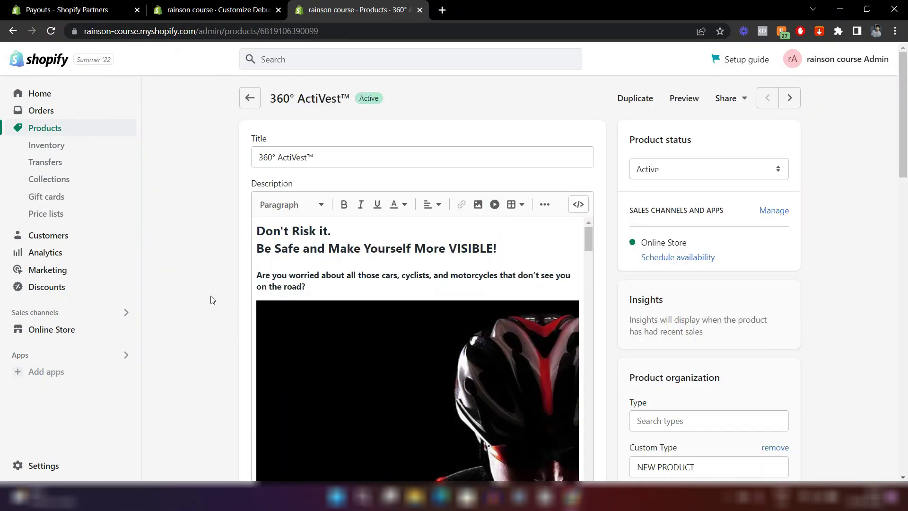
scroll(197, 256, "down", 2)
scroll(433, 241, "down", 3)
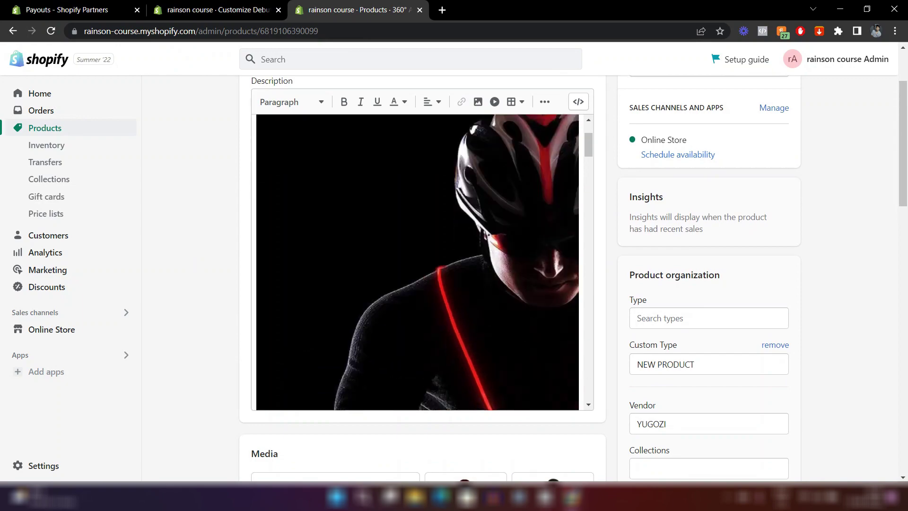
scroll(432, 241, "down", 10)
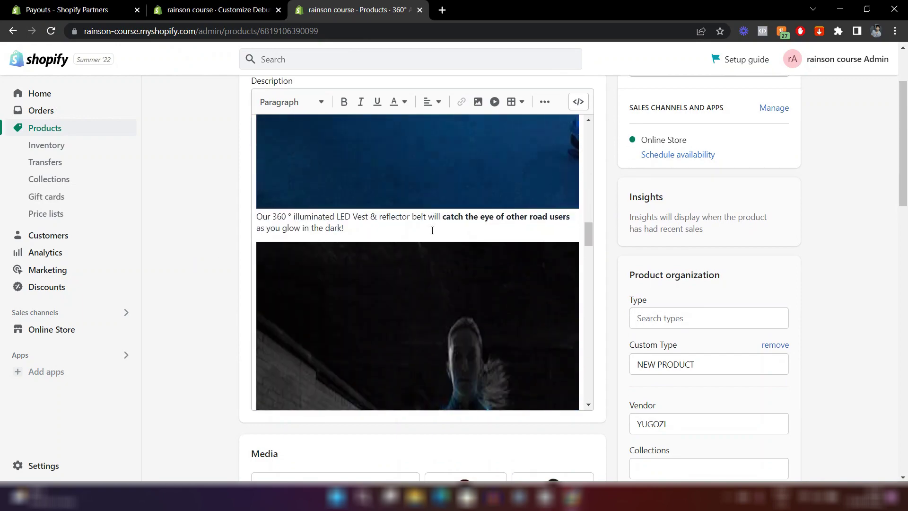
scroll(430, 227, "down", 5)
left_click(204, 11)
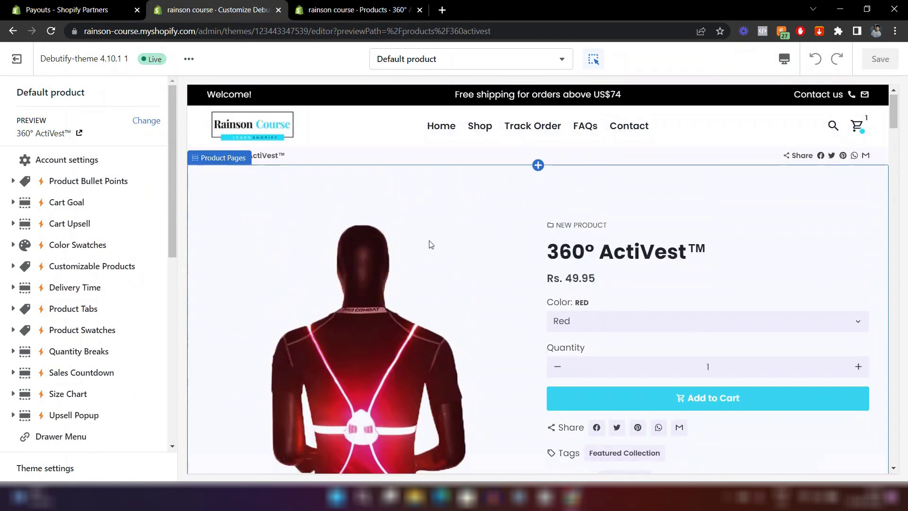
scroll(431, 244, "down", 3)
scroll(431, 245, "up", 8)
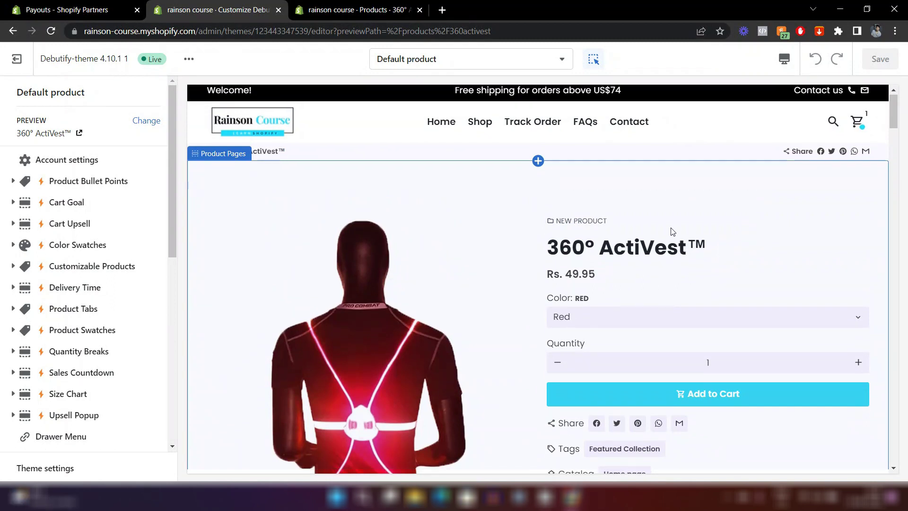
scroll(671, 230, "down", 2)
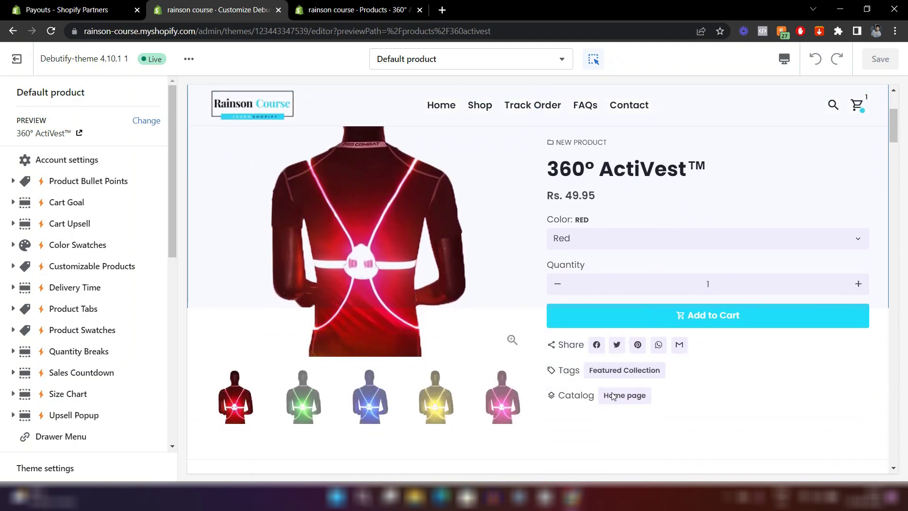
scroll(565, 203, "up", 1)
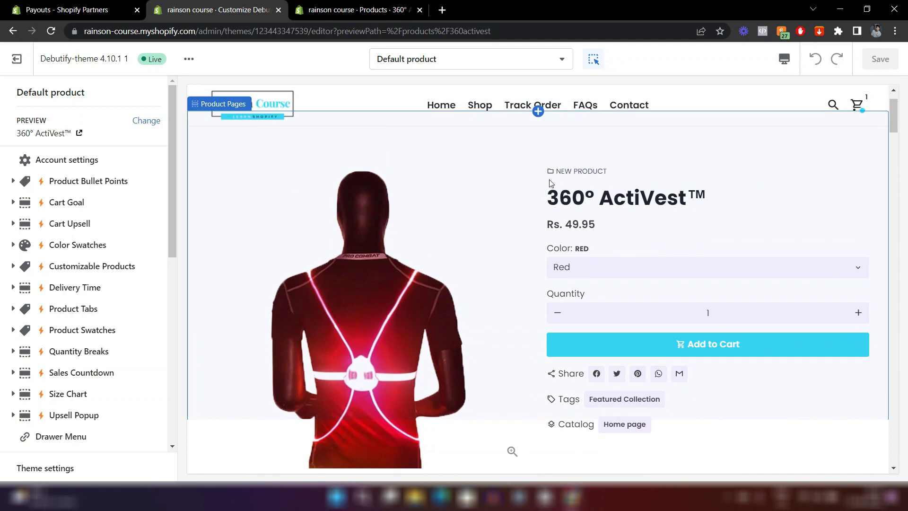
scroll(76, 248, "down", 7)
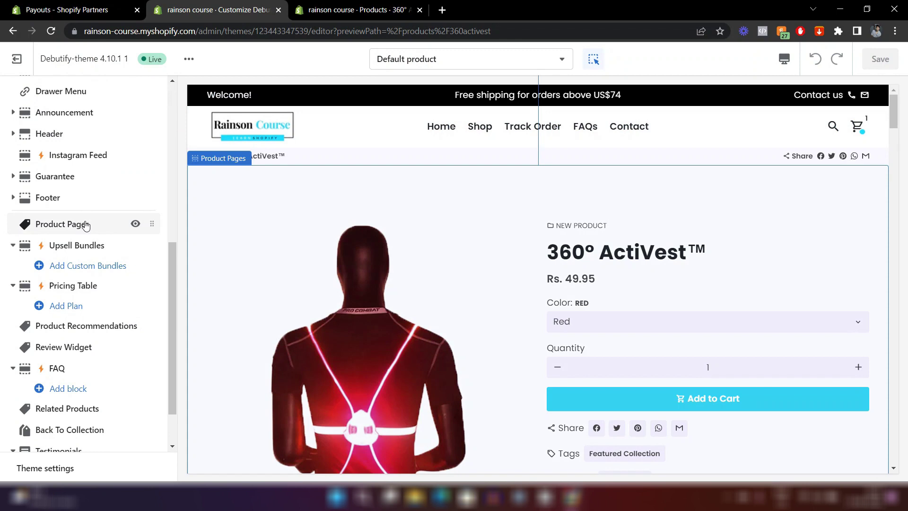
In Product Pages, uncheck Show product type, Show product tags and Show product collections.
left_click(68, 225)
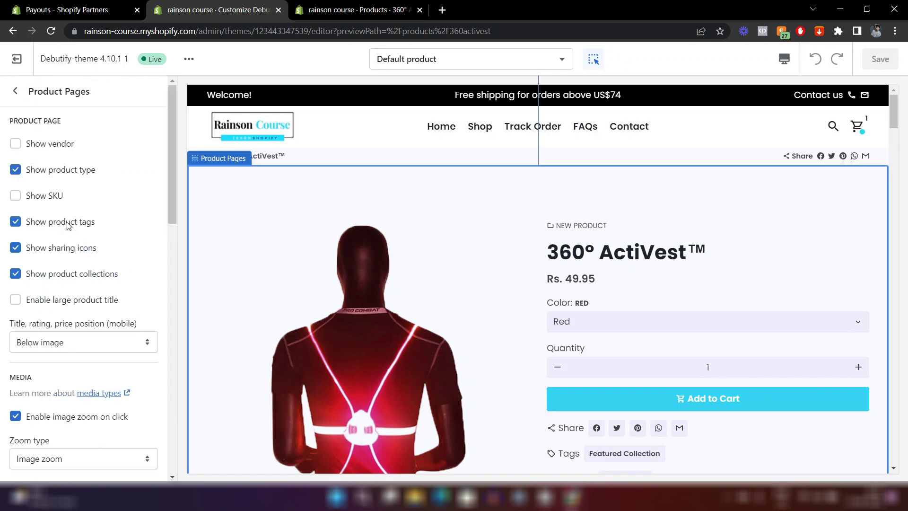
left_click(15, 169)
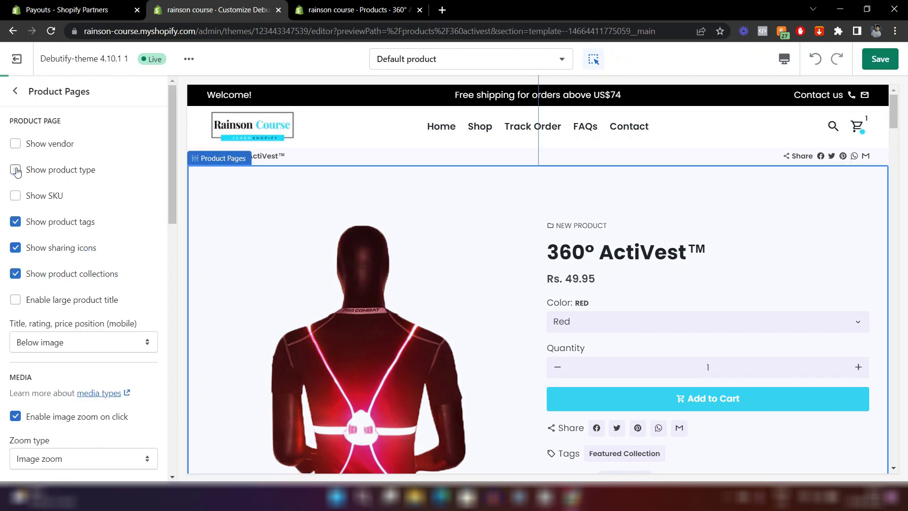
left_click(16, 222)
left_click(15, 277)
scroll(576, 233, "down", 1)
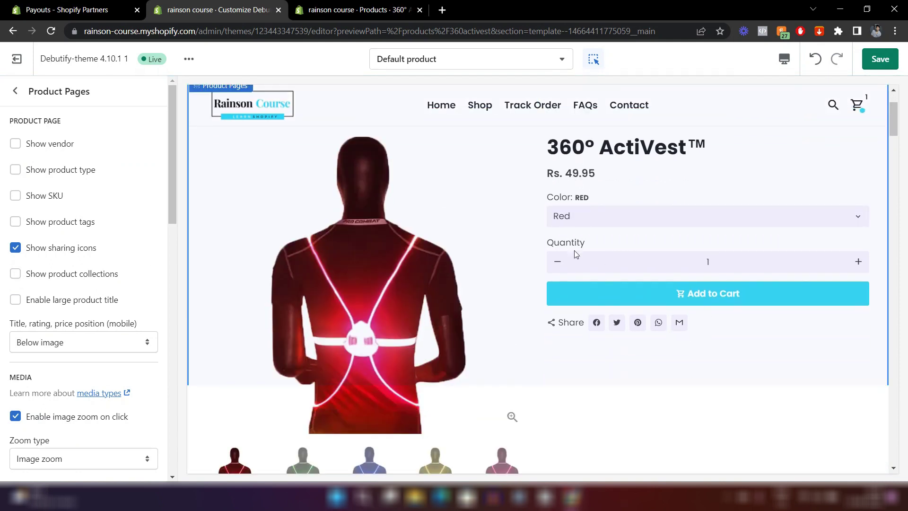
scroll(591, 354, "down", 4)
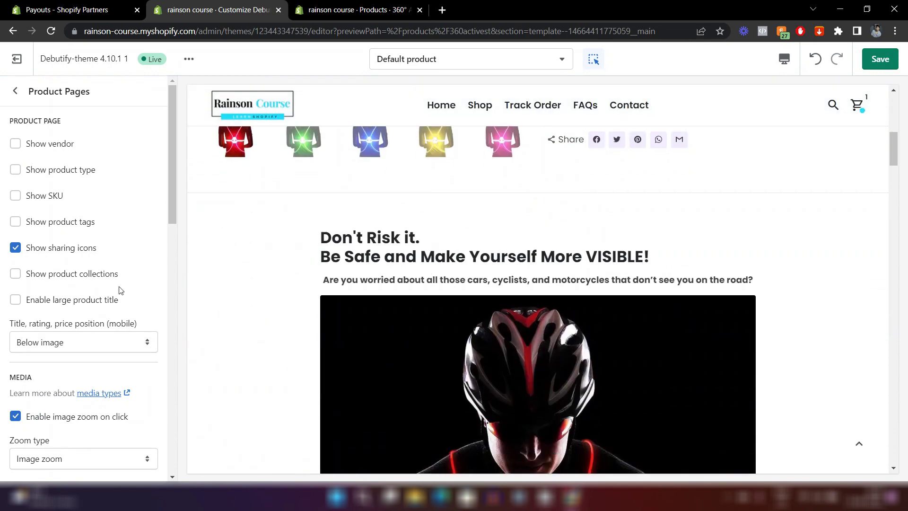
scroll(121, 290, "down", 9)
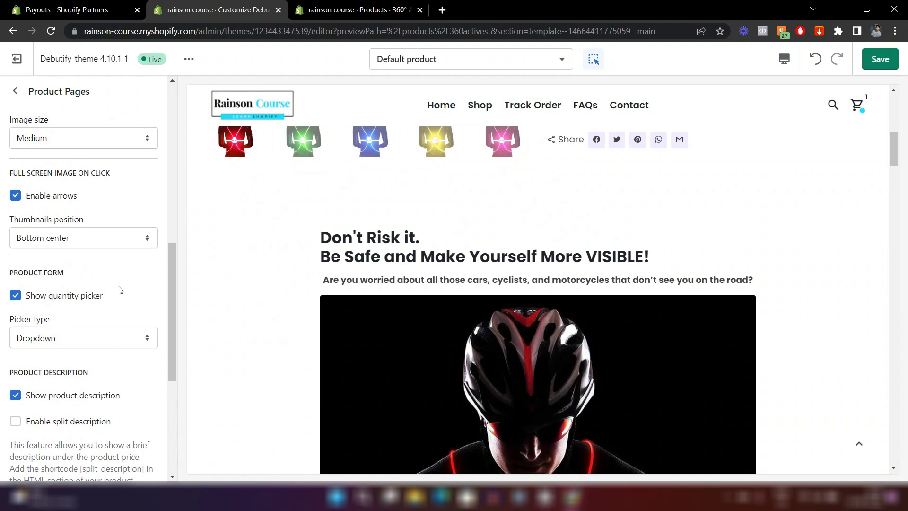
scroll(121, 290, "down", 3)
scroll(113, 267, "down", 3)
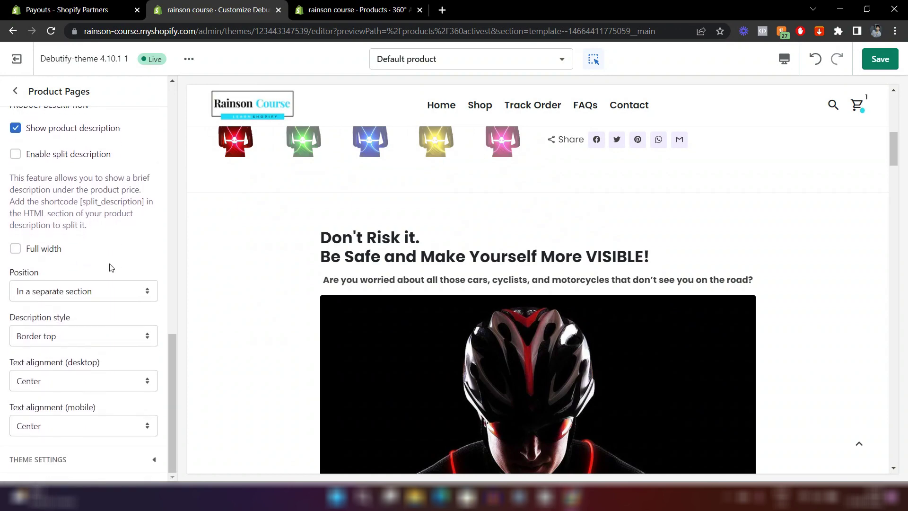
left_click(42, 291)
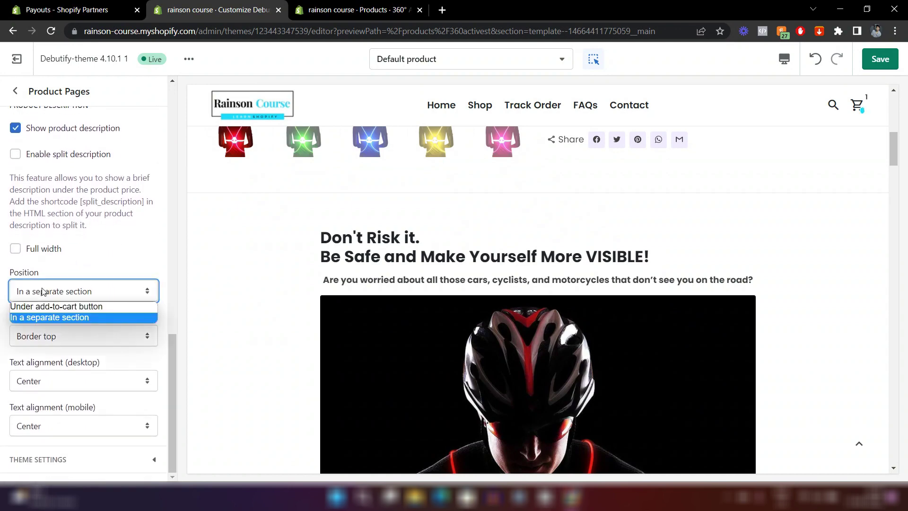
Place the product description under the Add to Cart button.
left_click(70, 307)
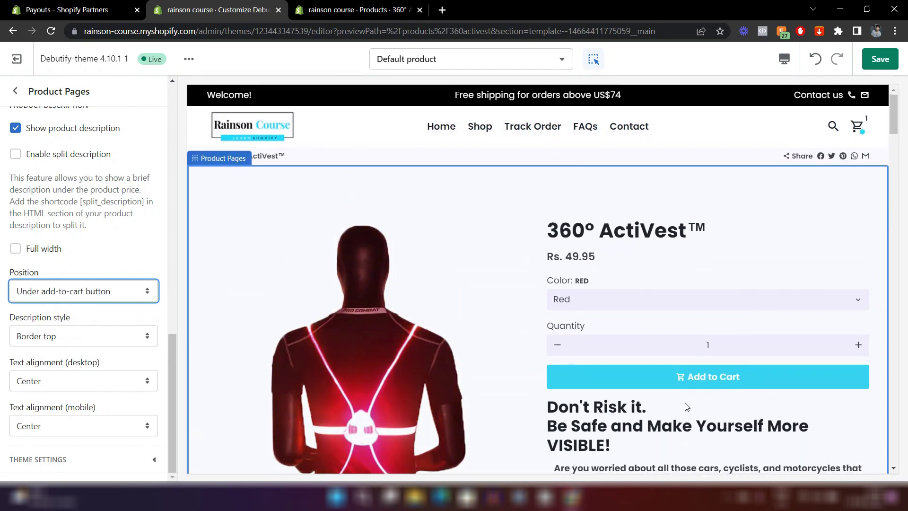
scroll(686, 405, "down", 4)
scroll(714, 237, "up", 2)
scroll(713, 232, "down", 6)
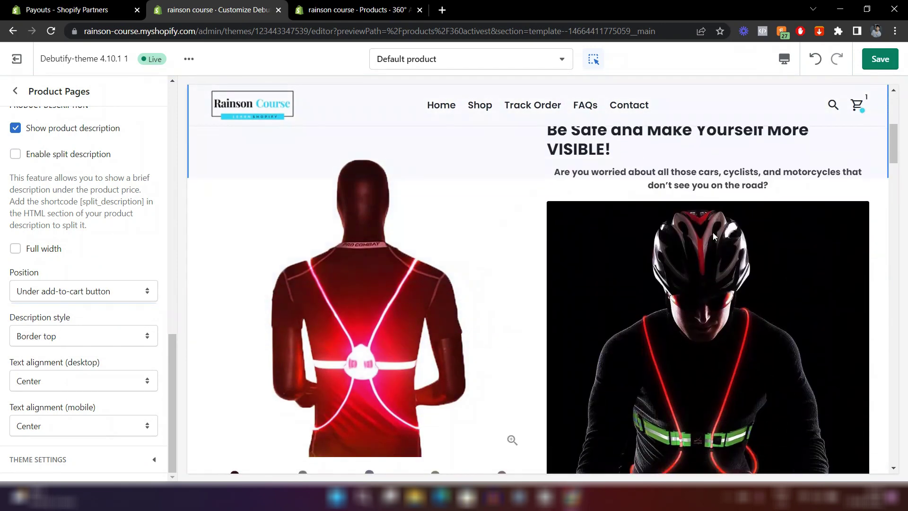
scroll(713, 230, "down", 12)
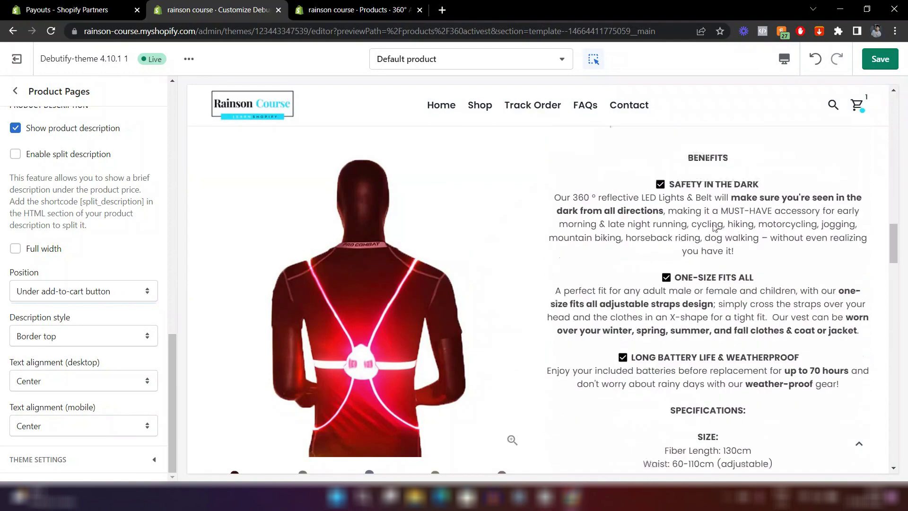
scroll(713, 222, "down", 10)
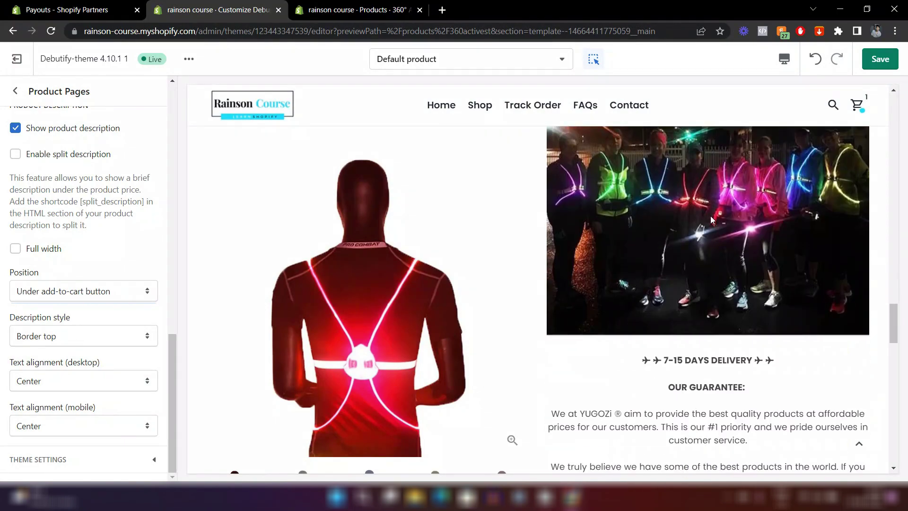
scroll(712, 218, "down", 3)
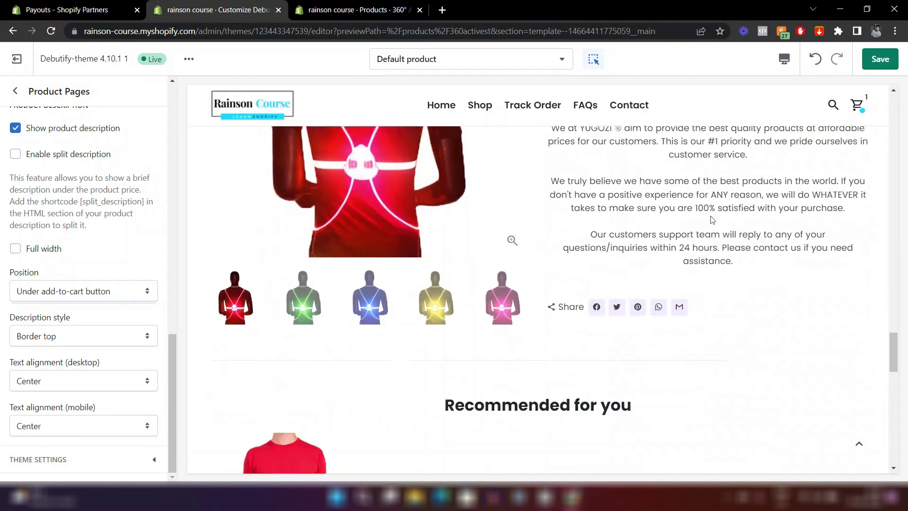
scroll(713, 331, "up", 5)
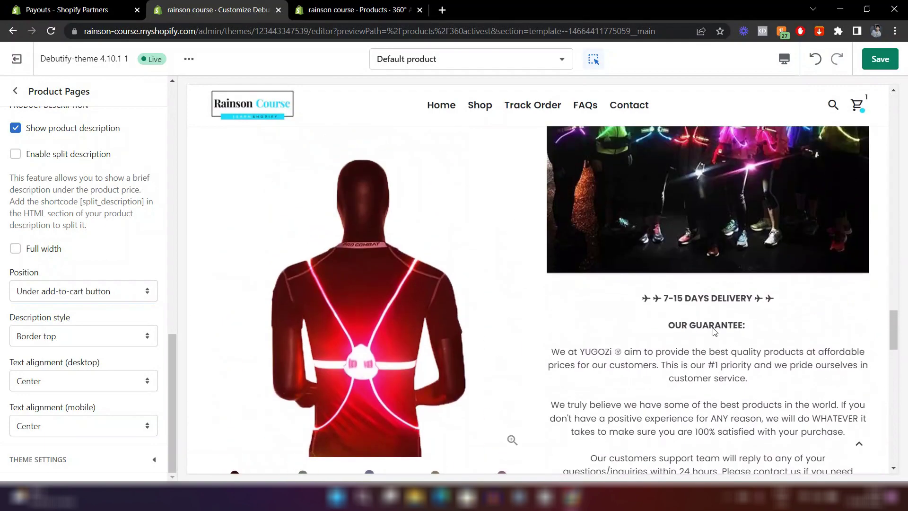
scroll(713, 330, "up", 8)
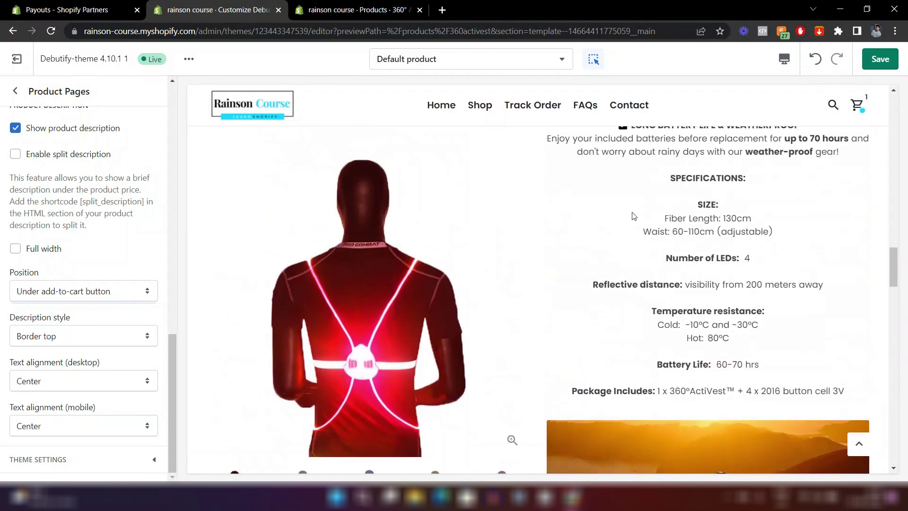
scroll(617, 211, "up", 3)
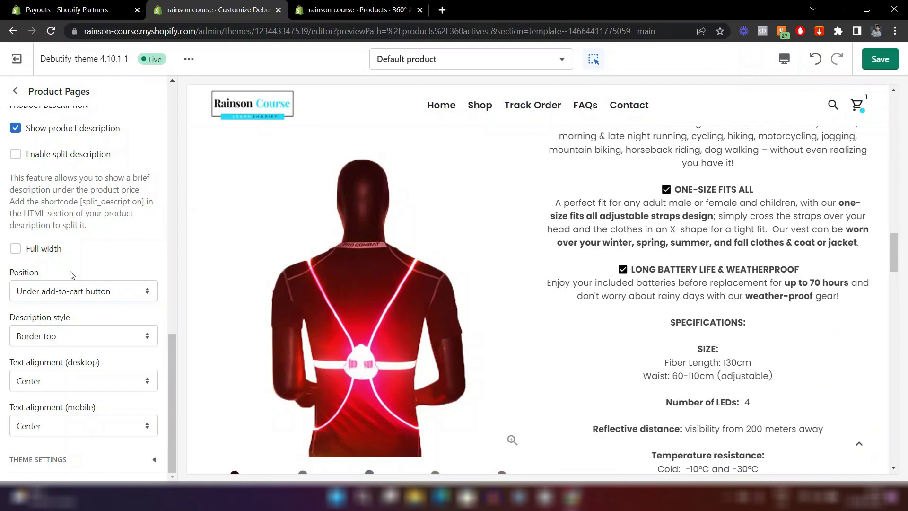
Set Text alignment (desktop) to Left for the product description.
left_click(59, 383)
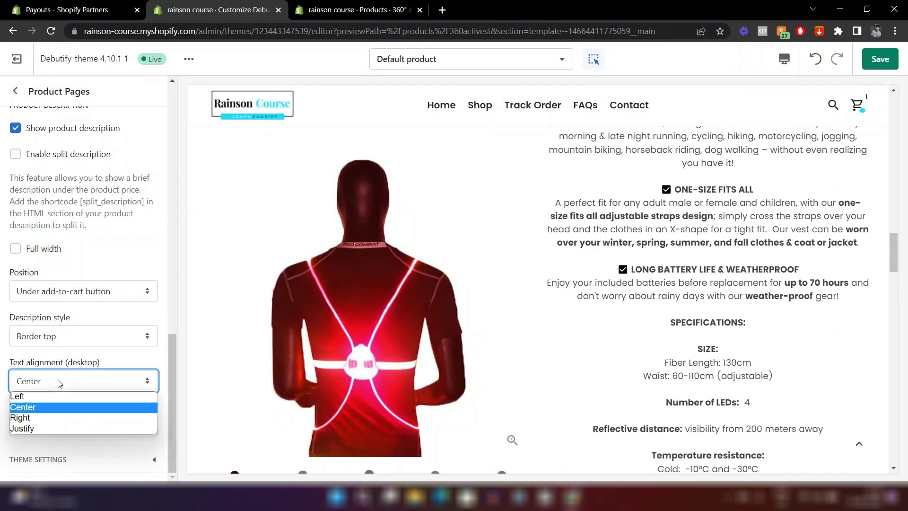
left_click(31, 394)
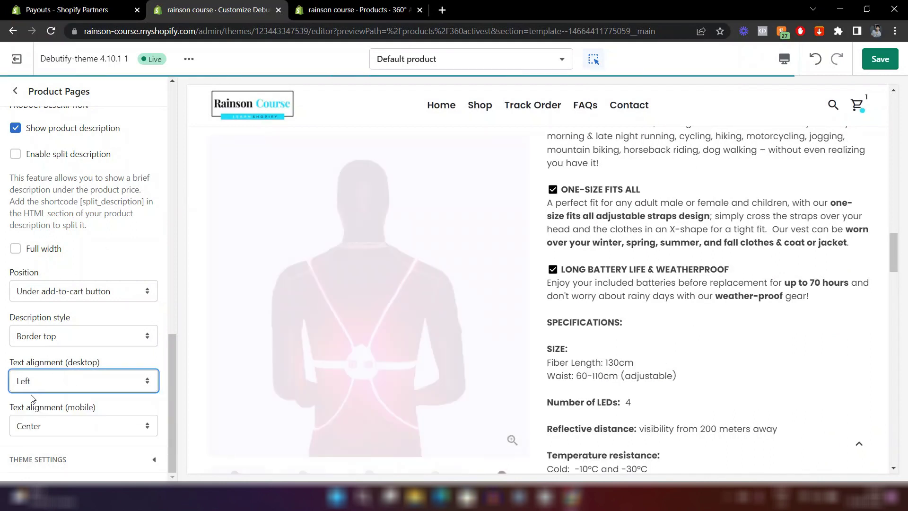
scroll(594, 349, "up", 8)
scroll(594, 349, "down", 10)
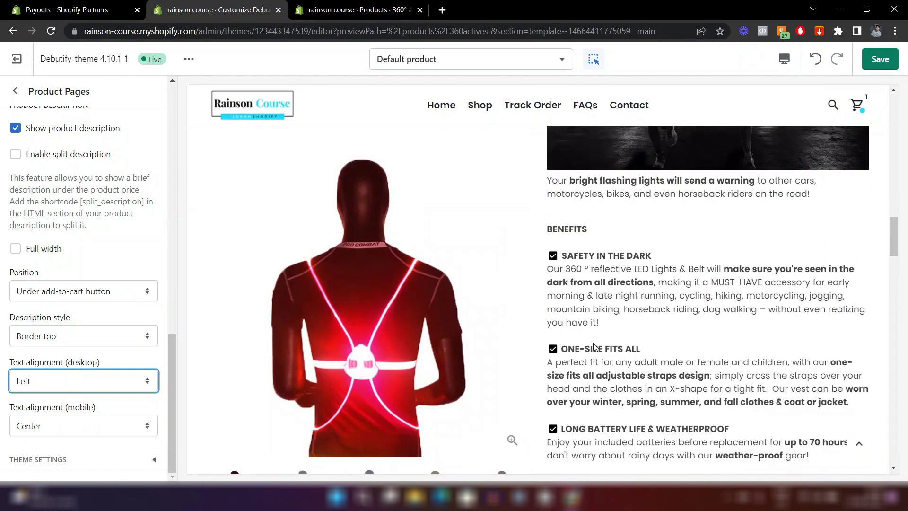
scroll(593, 342, "down", 8)
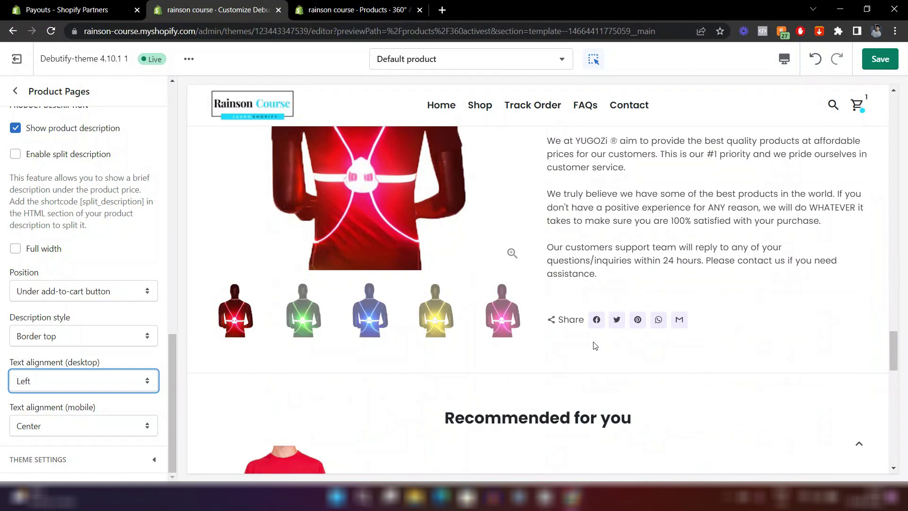
left_click(784, 59)
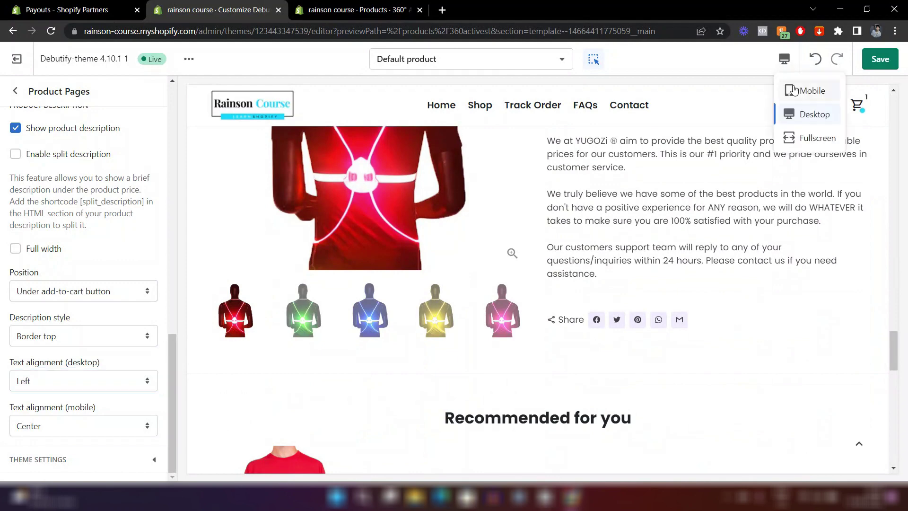
Preview the product page on Mobile and set Text alignment (mobile) to Left.
left_click(794, 89)
scroll(599, 227, "up", 10)
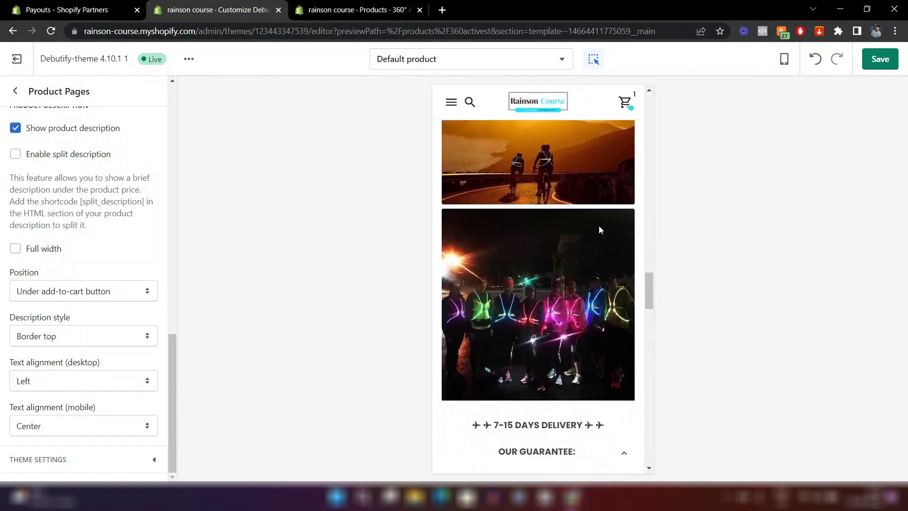
scroll(599, 230, "up", 2)
scroll(586, 228, "down", 2)
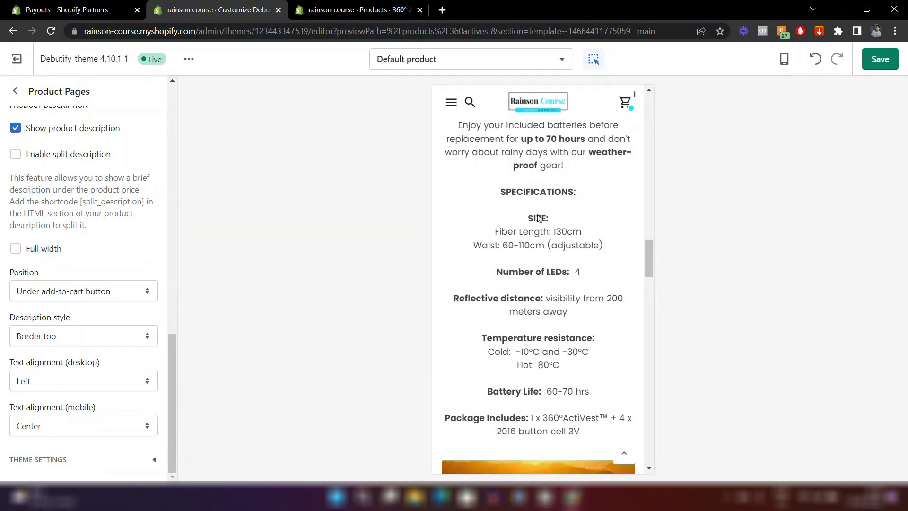
left_click(62, 425)
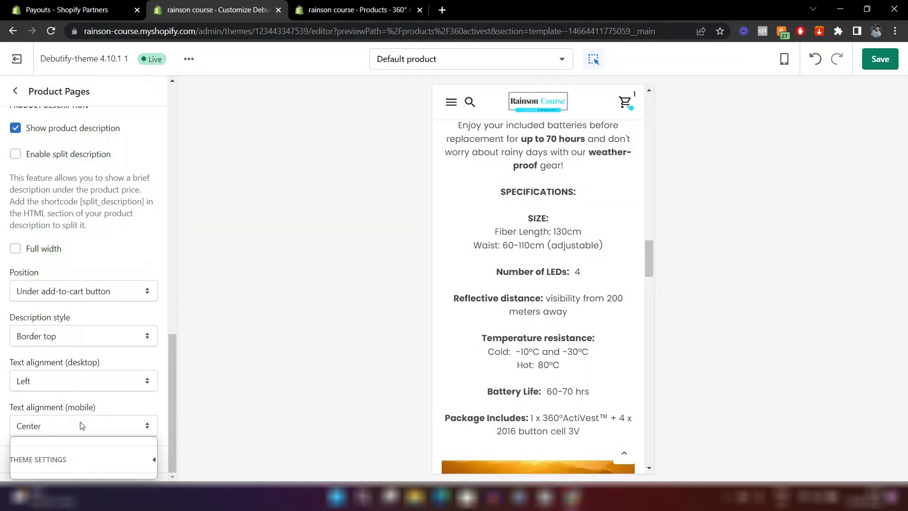
left_click(51, 439)
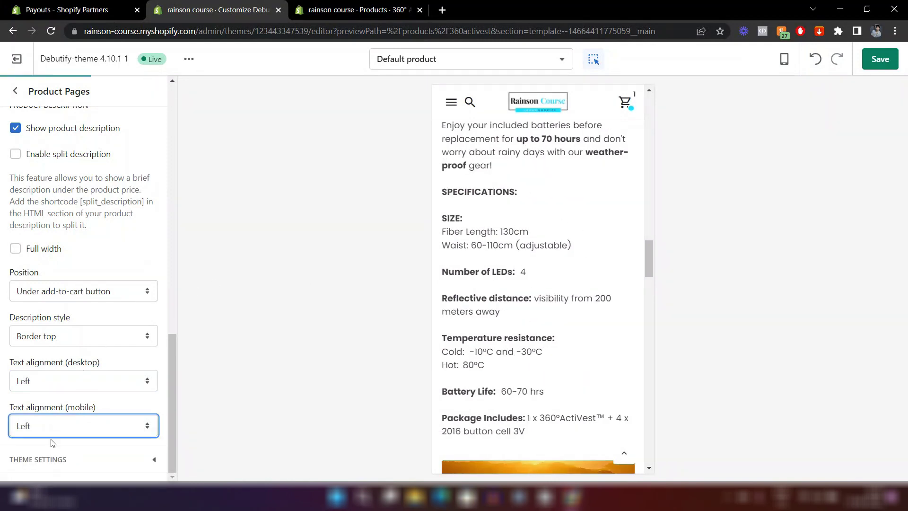
Compare the preview with the product's admin page, keeping mobile alignment at Left.
left_click(356, 6)
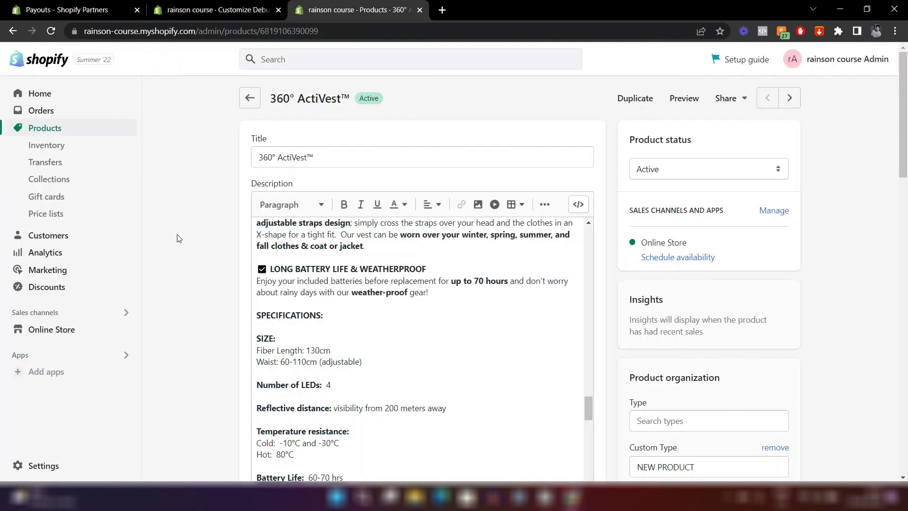
scroll(179, 238, "down", 3)
scroll(416, 231, "up", 5)
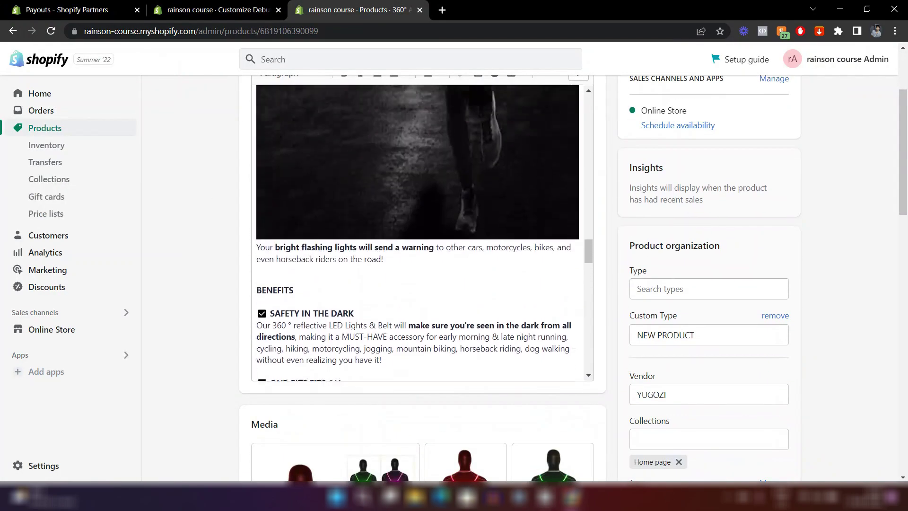
left_click(179, 6)
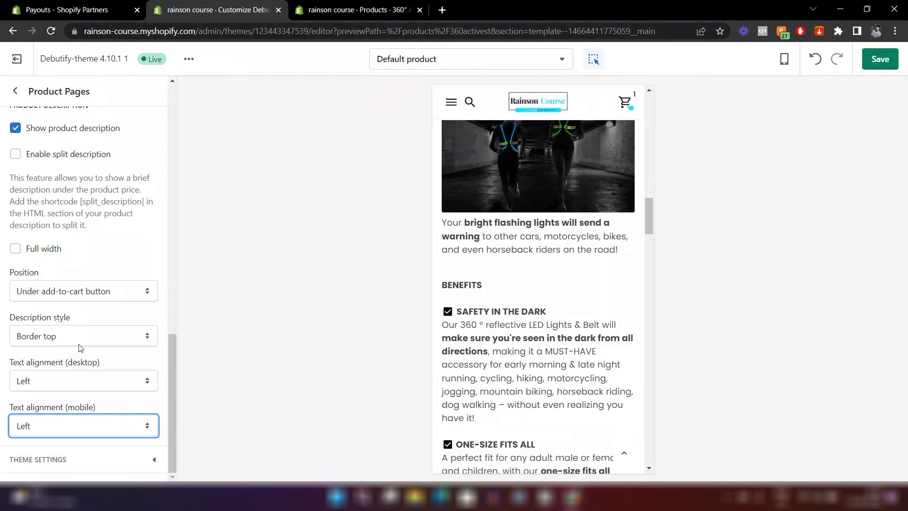
left_click(356, 10)
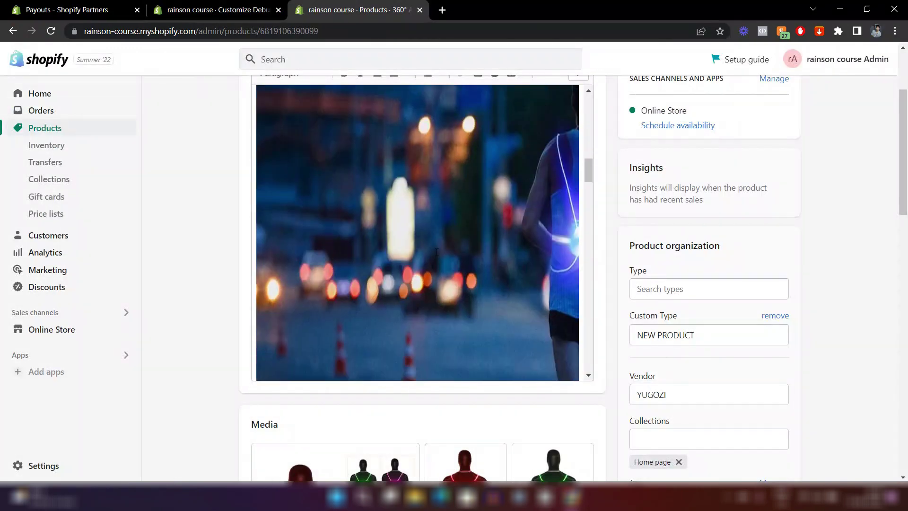
scroll(304, 191, "down", 5)
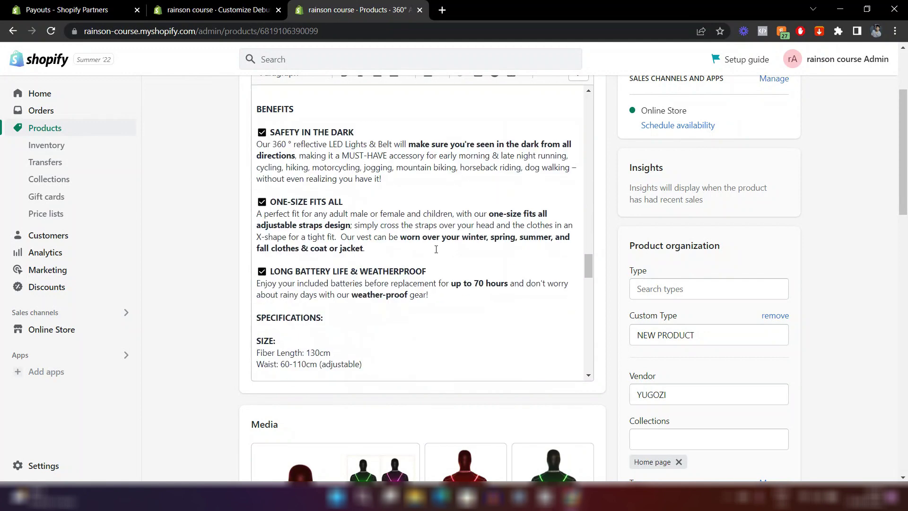
left_click(198, 6)
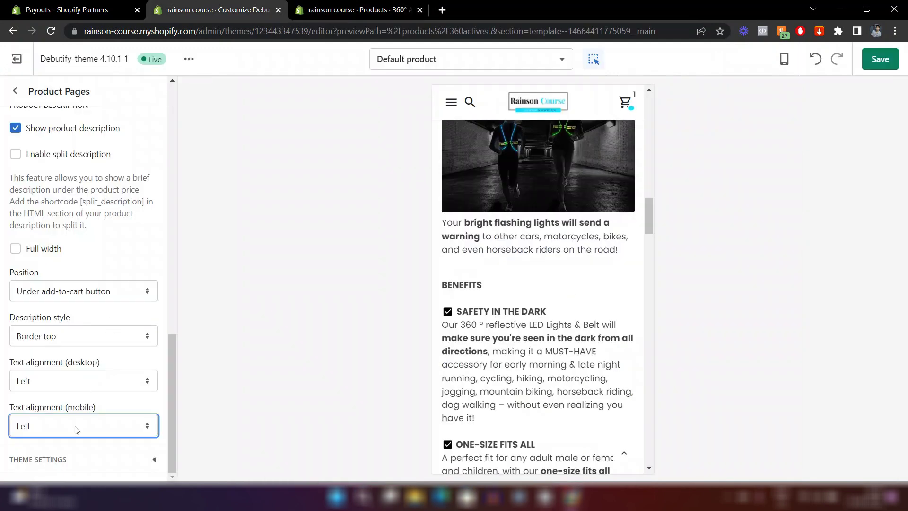
left_click(67, 433)
left_click(304, 349)
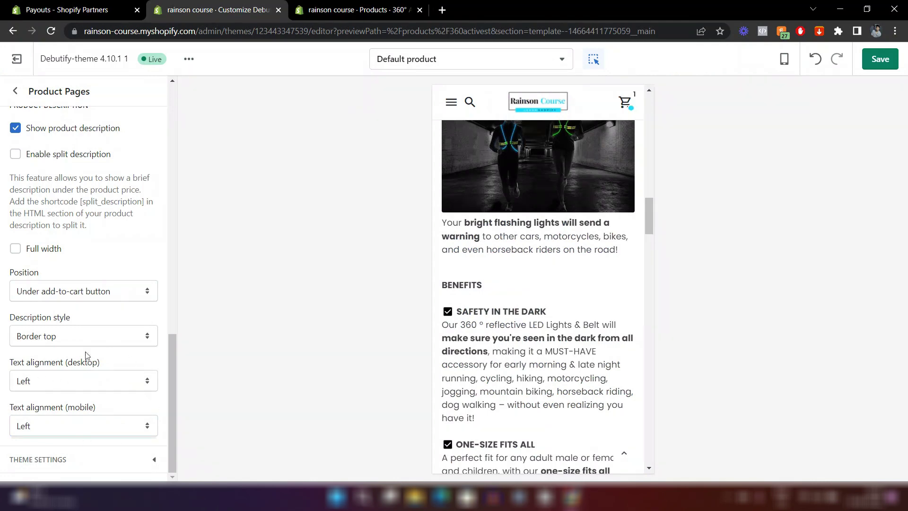
left_click(314, 5)
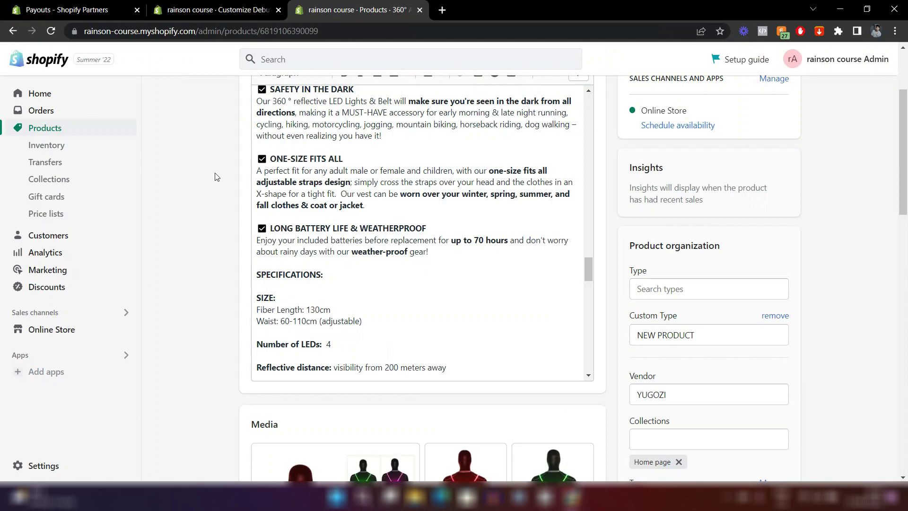
scroll(215, 176, "up", 3)
left_click(217, 10)
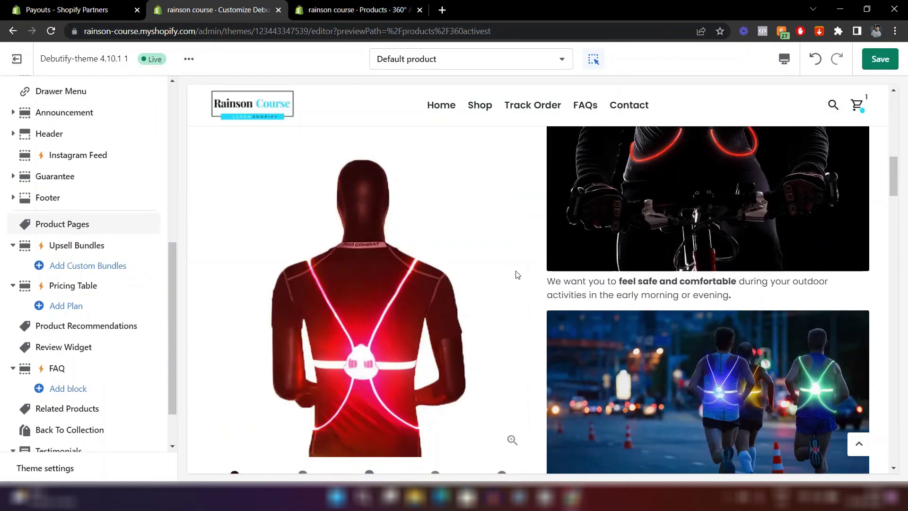
Change the Product Recommendations heading from 'Recommended for you' to 'You may also like'.
scroll(517, 274, "down", 15)
scroll(517, 274, "down", 10)
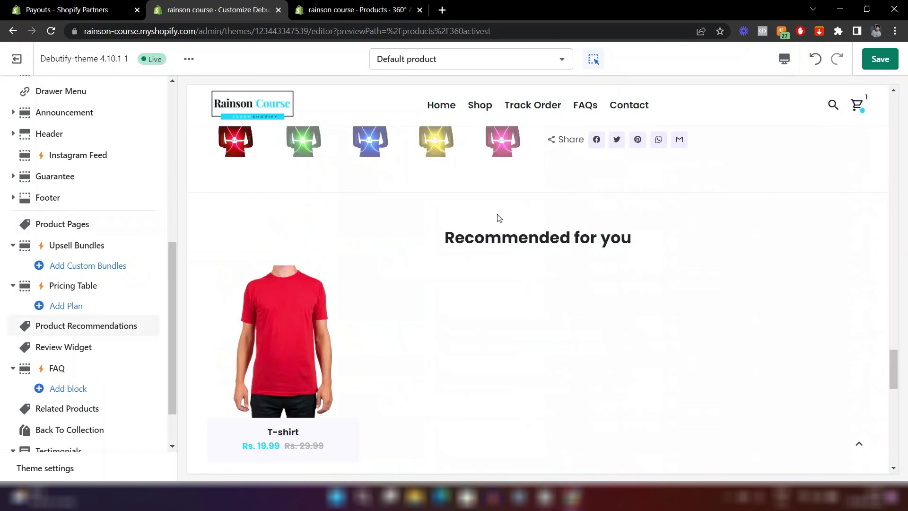
left_click(388, 308)
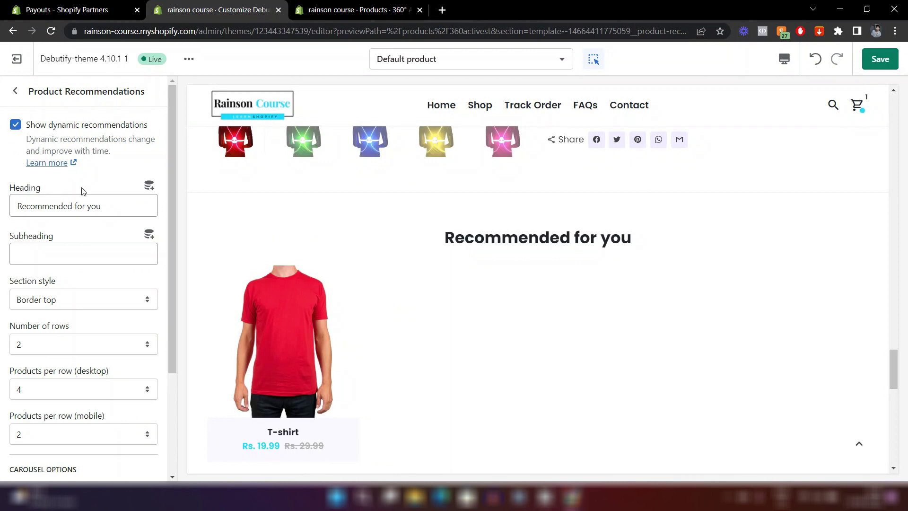
left_click(118, 204)
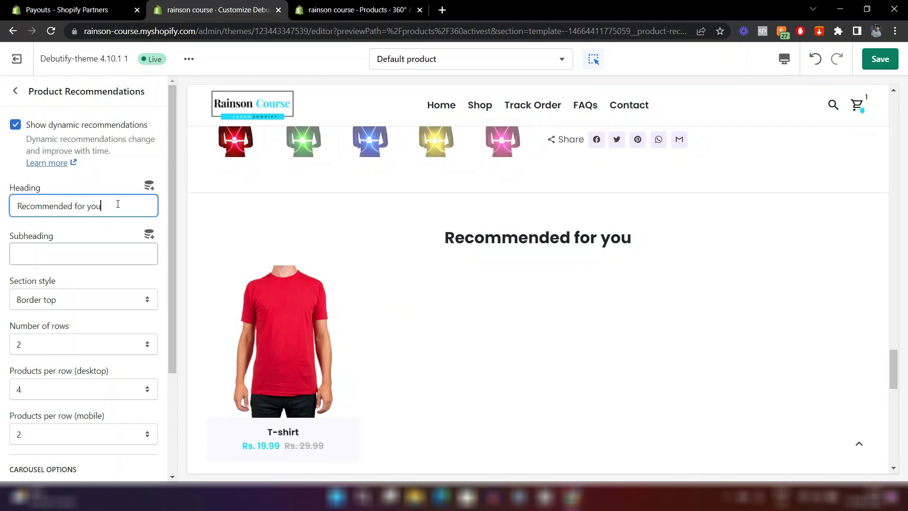
key("ctrl+a")
type("You may also like")
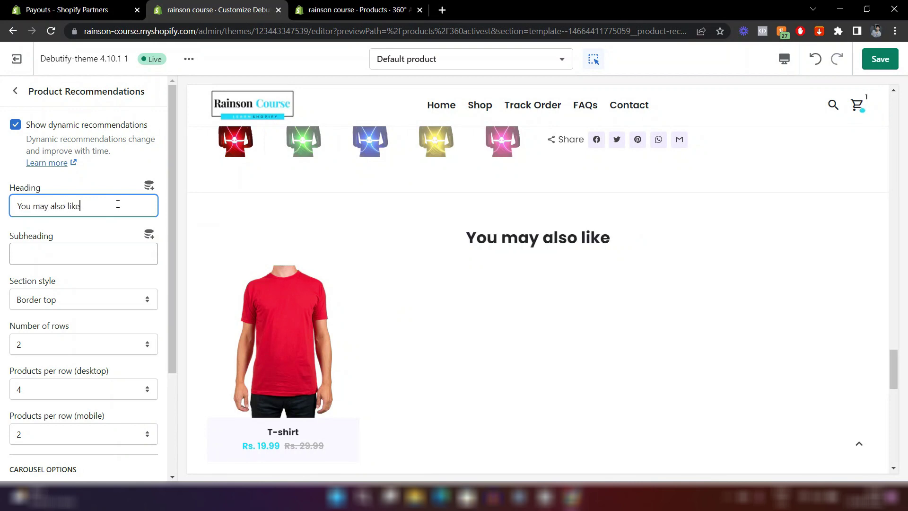
left_click(72, 230)
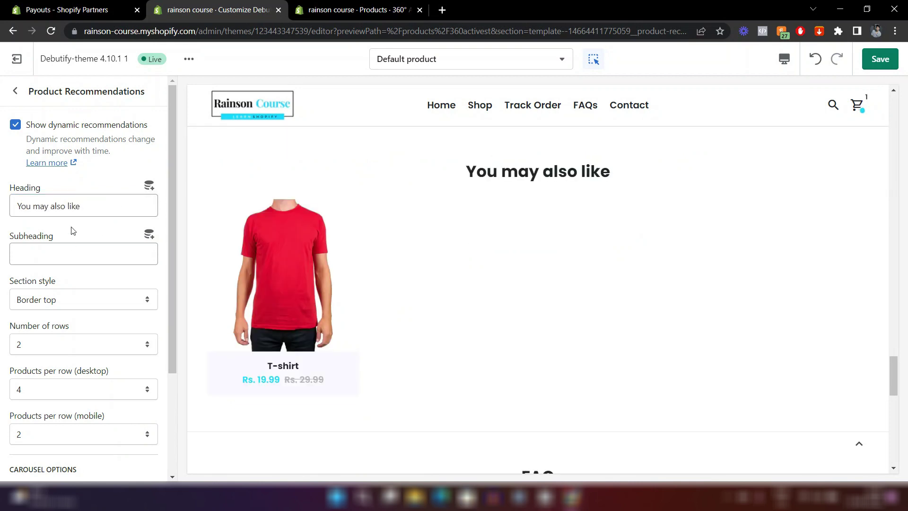
scroll(113, 276, "down", 2)
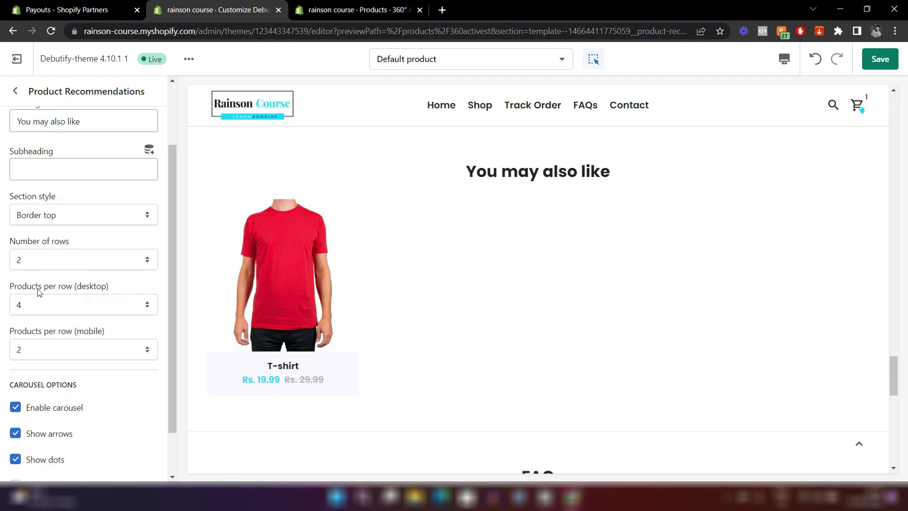
scroll(64, 322, "down", 1)
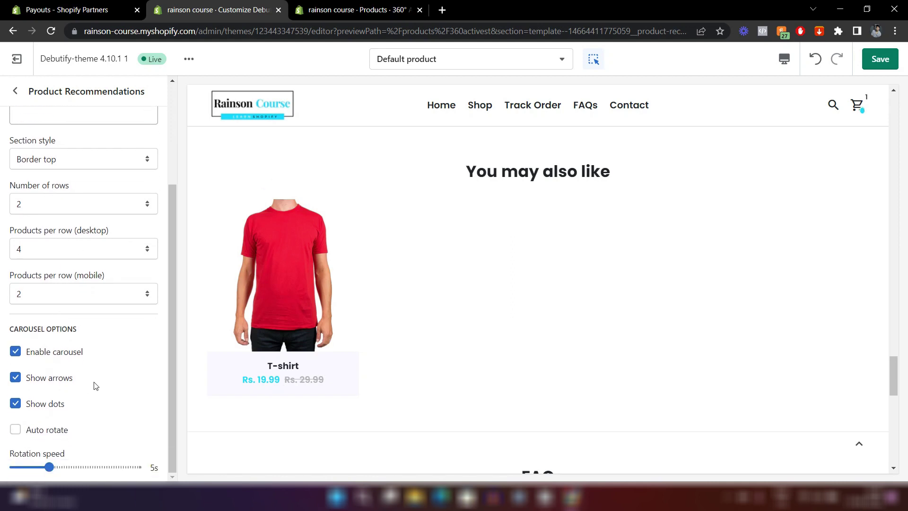
scroll(93, 383, "up", 3)
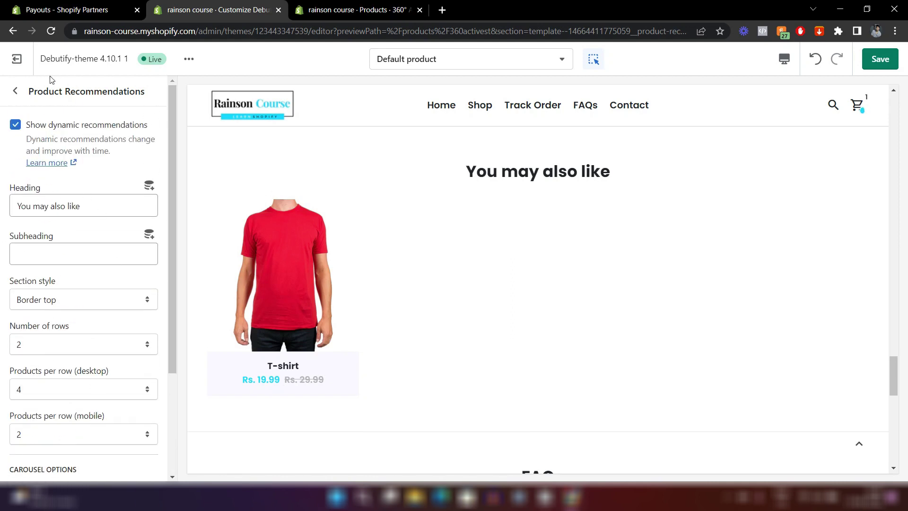
left_click(15, 91)
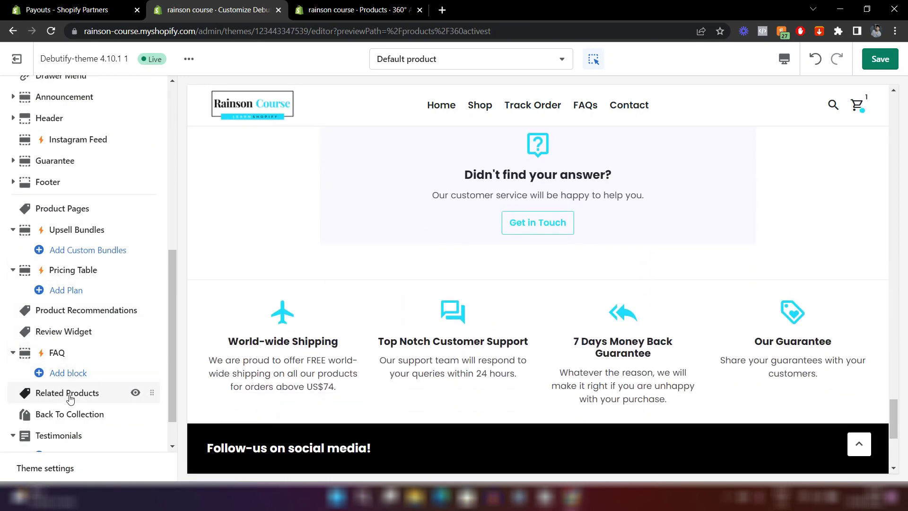
Tick Show related products in the Related Products section and check the preview.
left_click(70, 396)
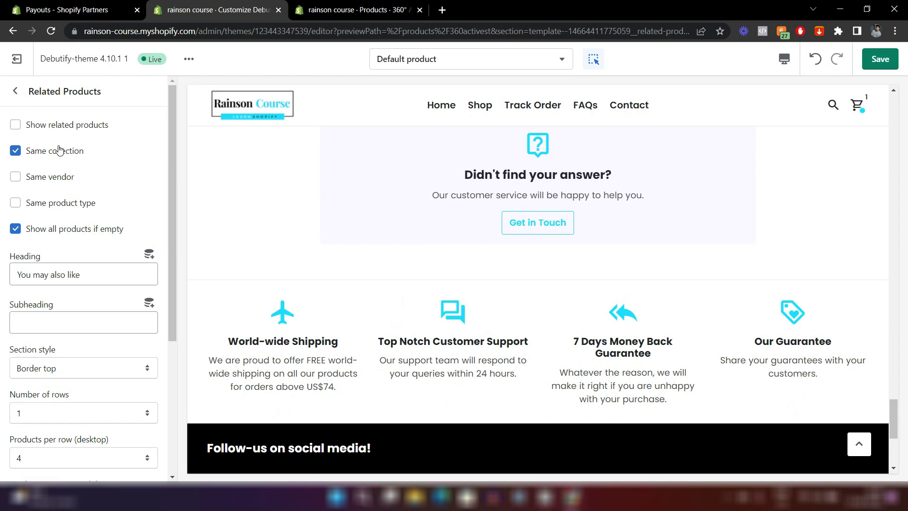
left_click(15, 125)
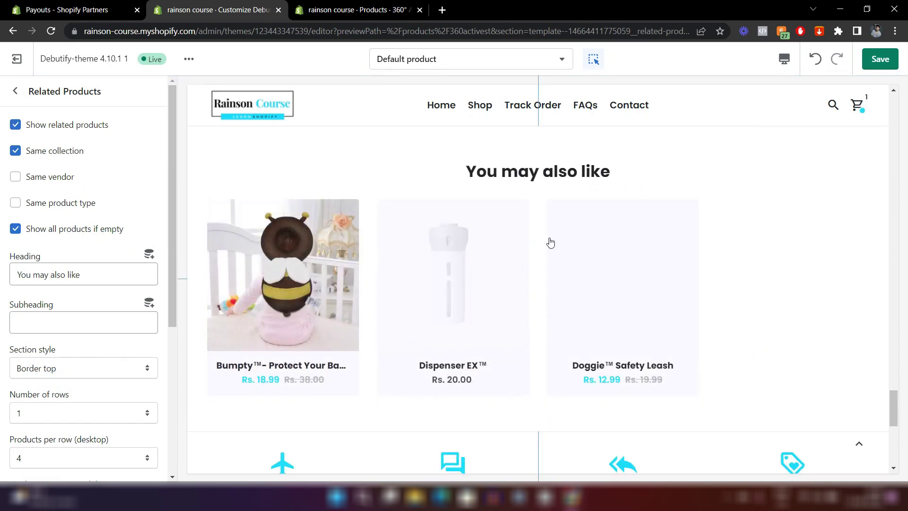
scroll(516, 279, "up", 10)
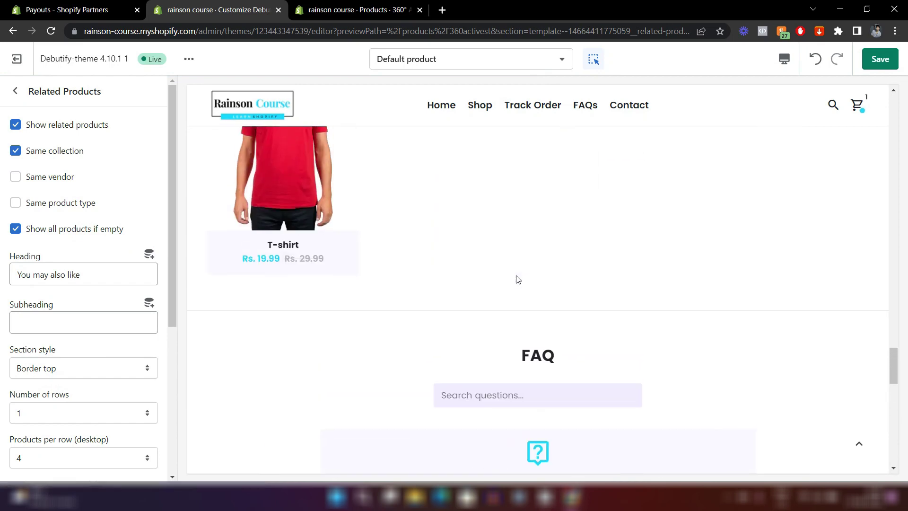
scroll(517, 279, "up", 3)
scroll(566, 360, "down", 8)
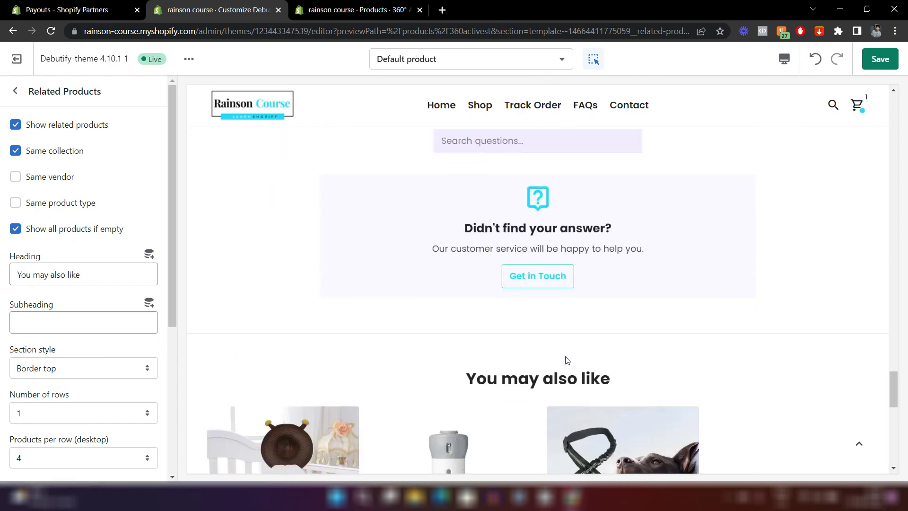
scroll(567, 361, "down", 4)
scroll(380, 262, "up", 7)
scroll(383, 263, "up", 6)
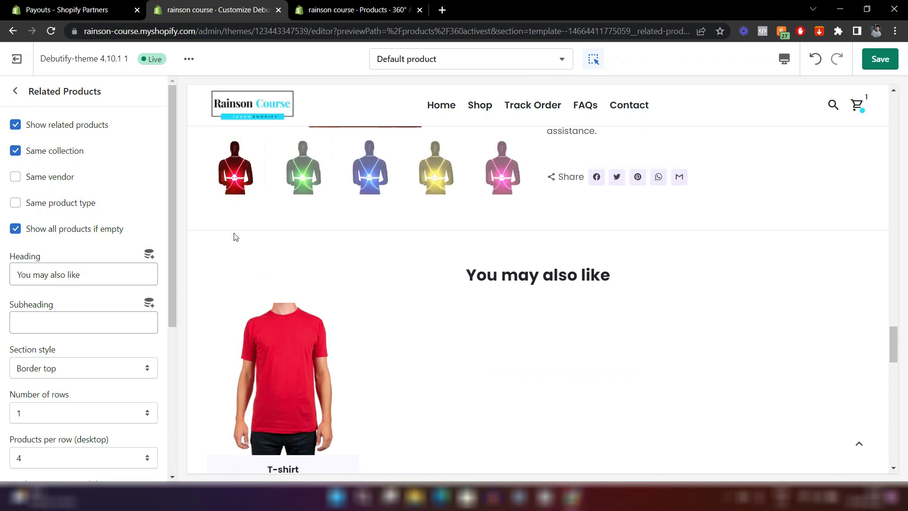
left_click(17, 93)
mouse_move(83, 312)
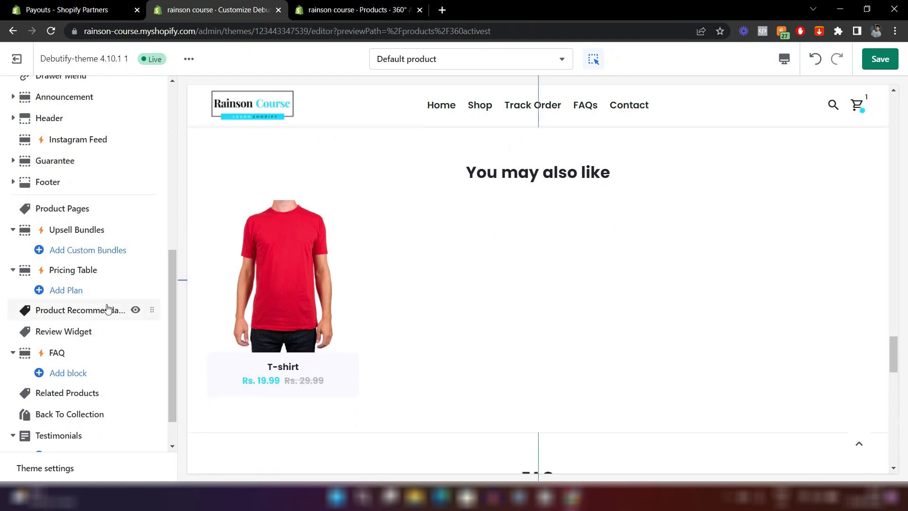
Hide the Product Recommendations section with its eye icon, leaving one 'You may also like' row.
left_click(136, 311)
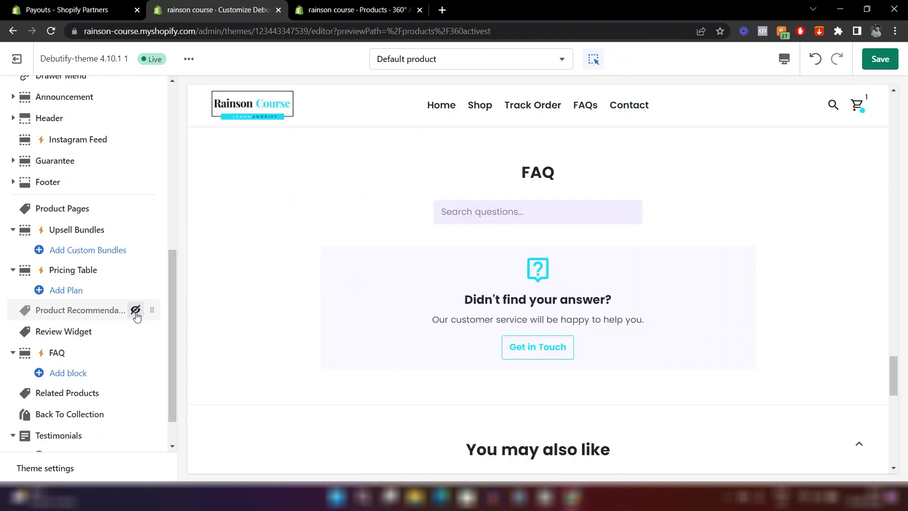
scroll(390, 283, "up", 5)
scroll(391, 275, "down", 8)
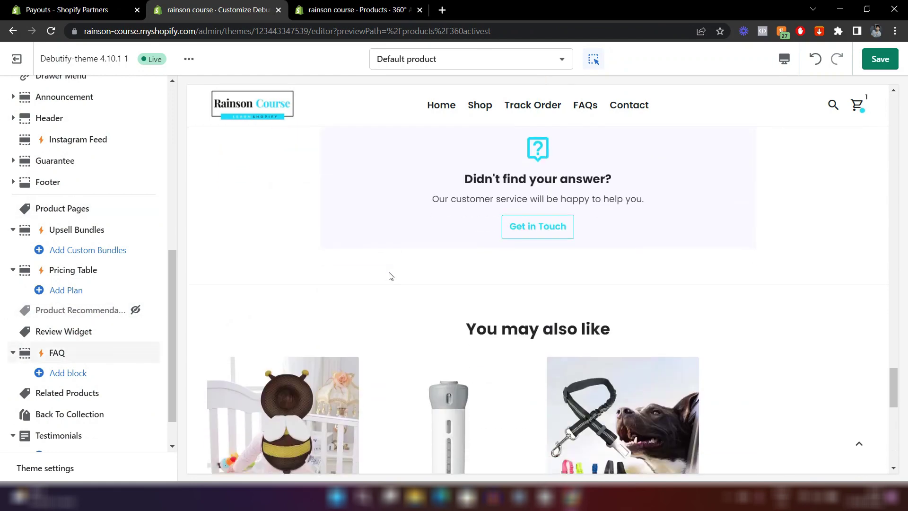
scroll(390, 276, "down", 3)
scroll(548, 335, "up", 7)
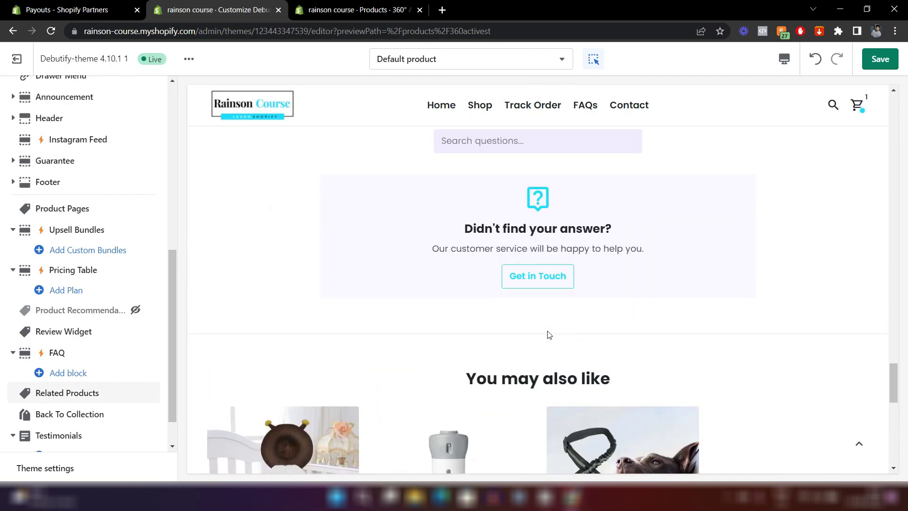
scroll(430, 253, "down", 1)
scroll(430, 253, "down", 1)
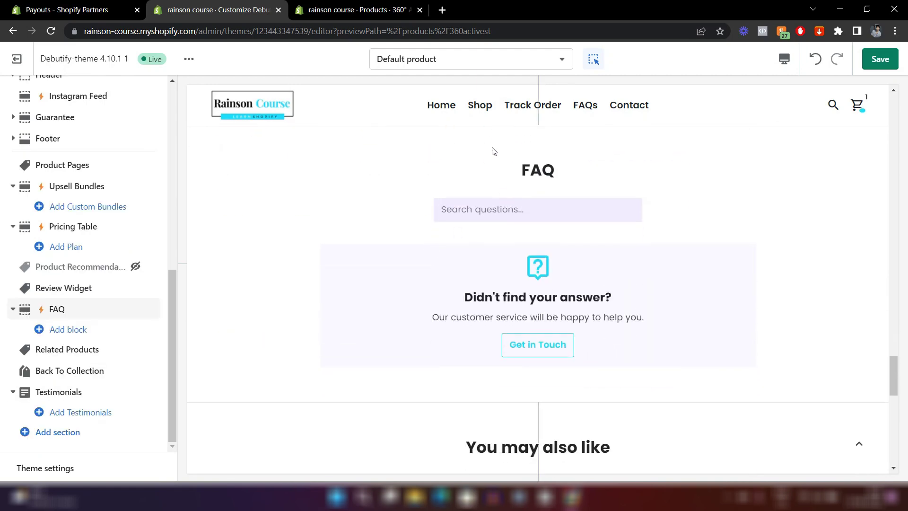
Open the FAQ section's settings and remove the section from the product template.
left_click(476, 169)
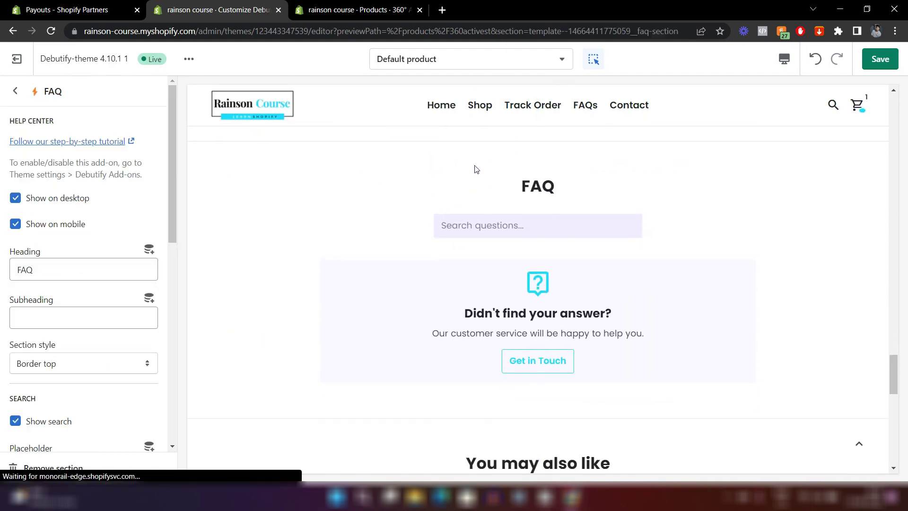
left_click_drag(40, 93, 29, 93)
left_click(38, 92)
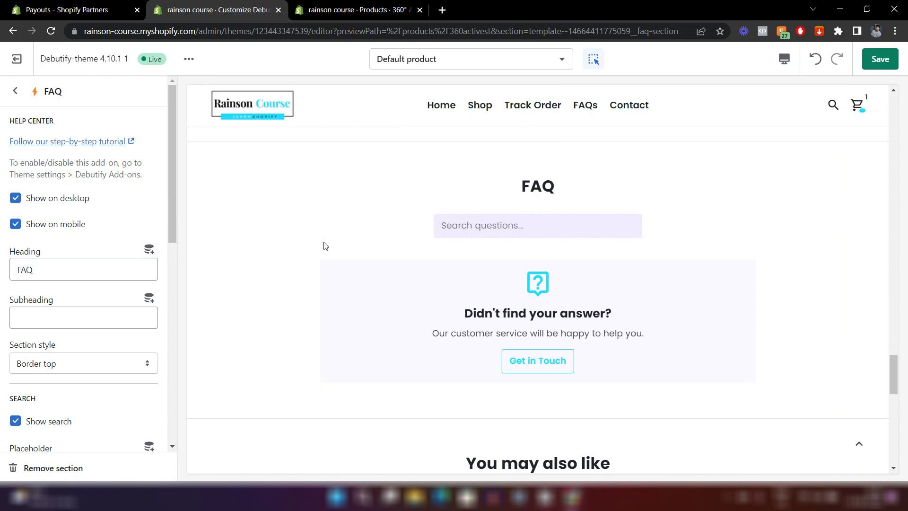
scroll(572, 262, "down", 2)
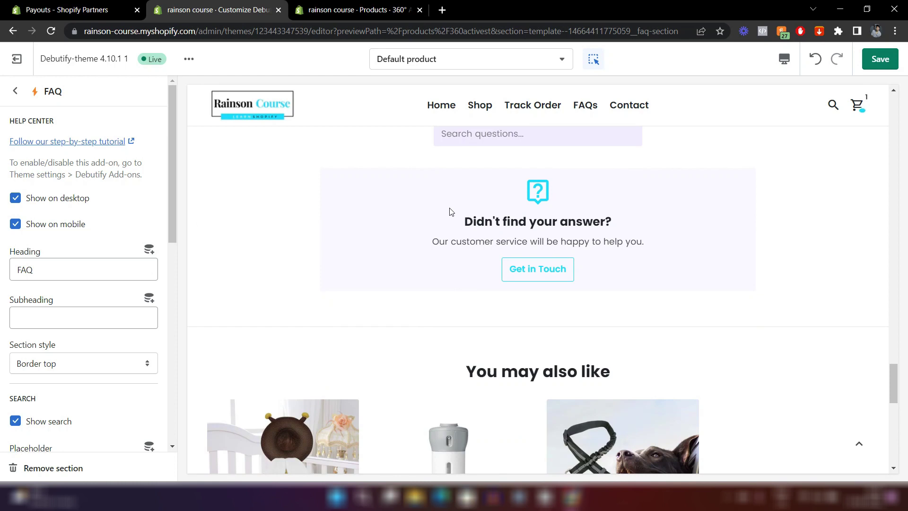
scroll(450, 211, "up", 2)
scroll(76, 273, "down", 10)
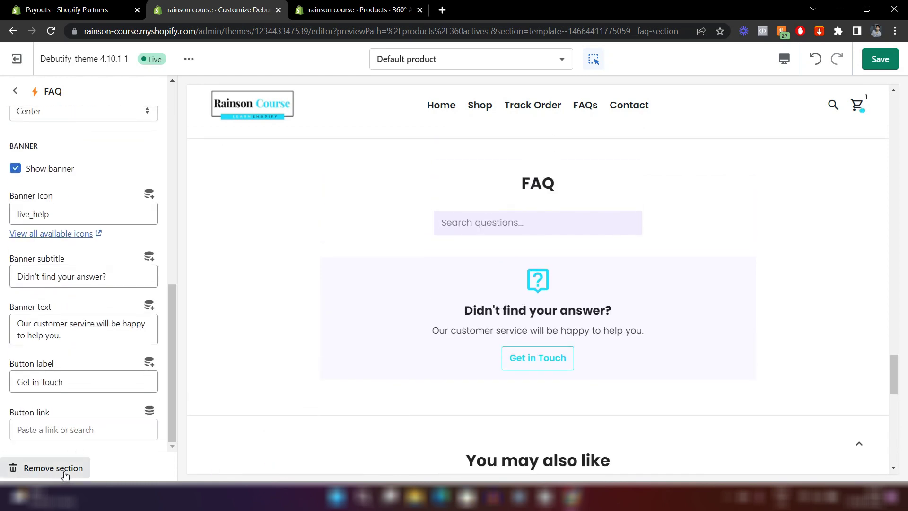
left_click(39, 468)
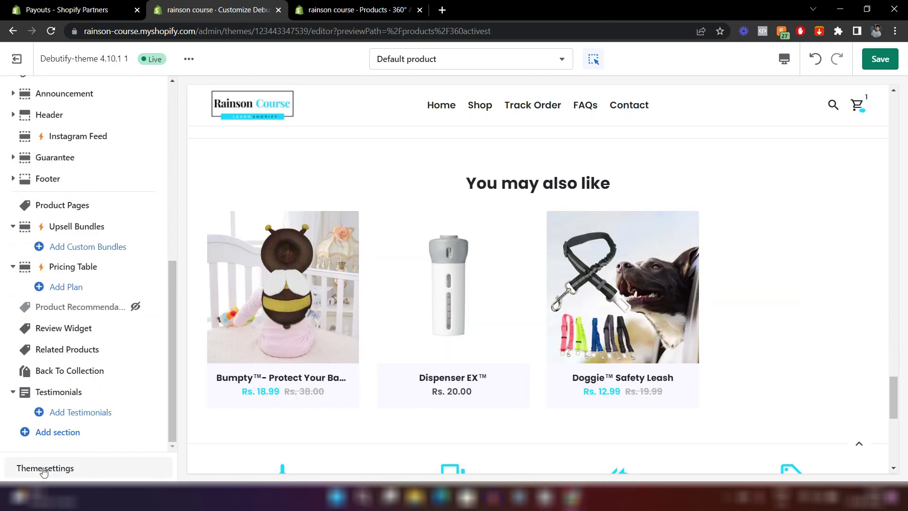
scroll(441, 310, "up", 3)
scroll(444, 314, "down", 7)
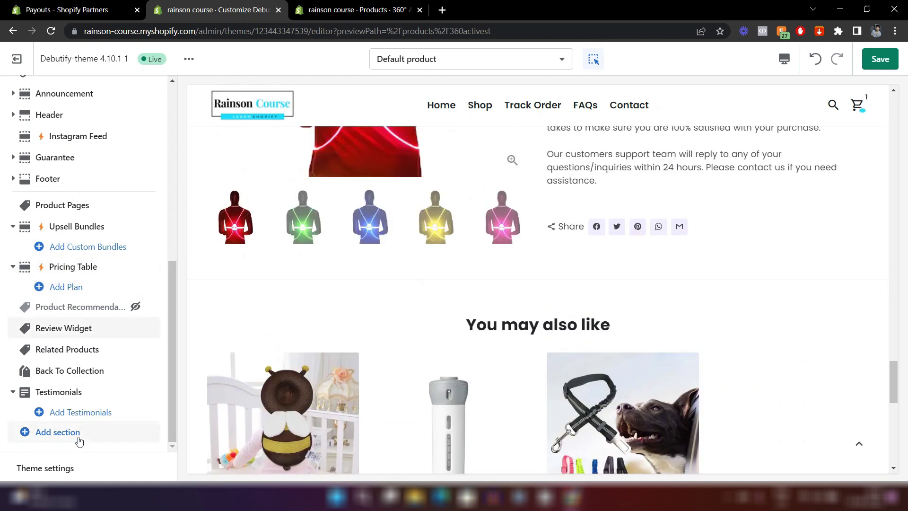
left_click(53, 438)
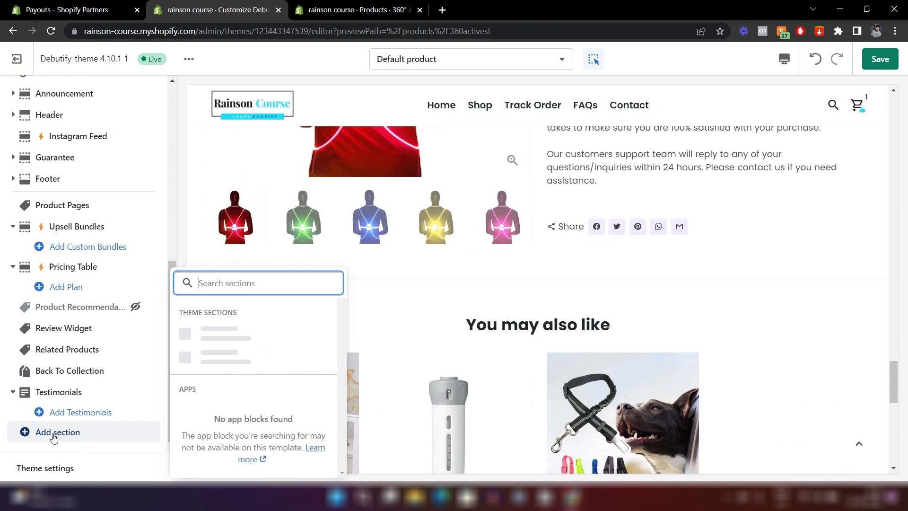
scroll(279, 342, "down", 3)
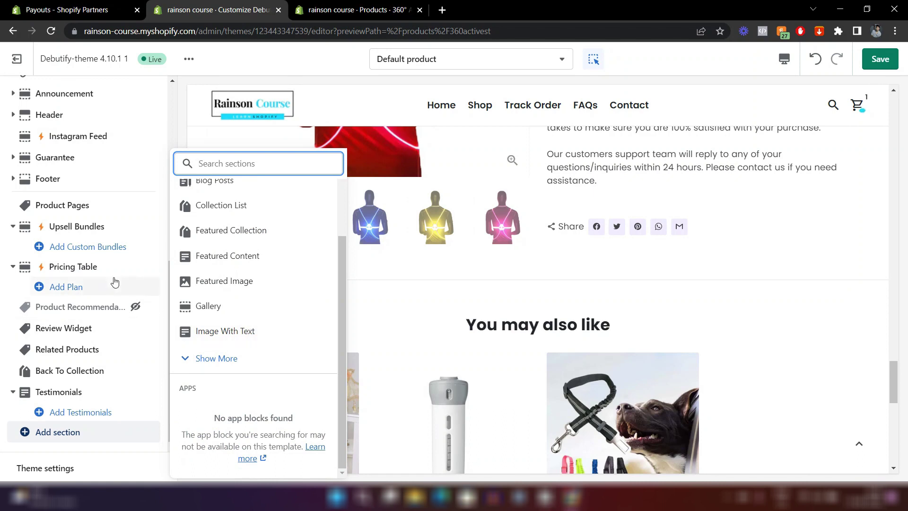
scroll(257, 260, "up", 3)
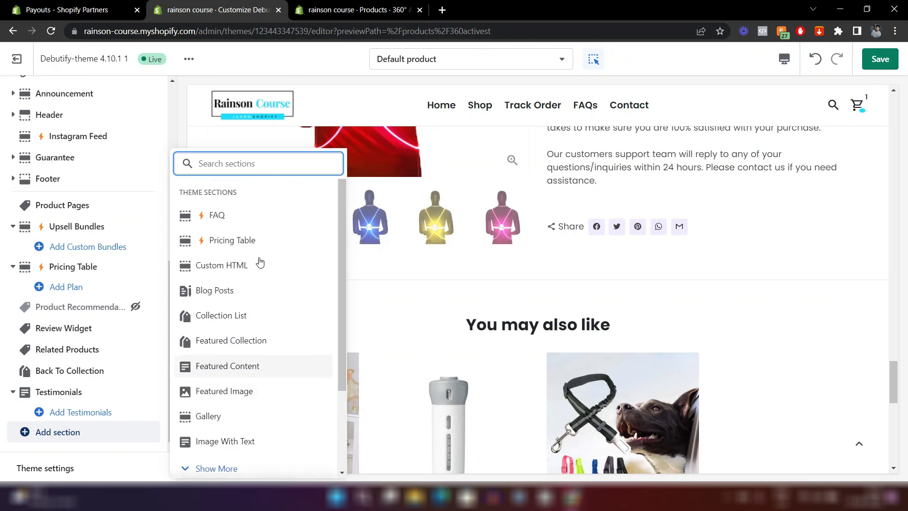
scroll(274, 369, "down", 3)
left_click(207, 368)
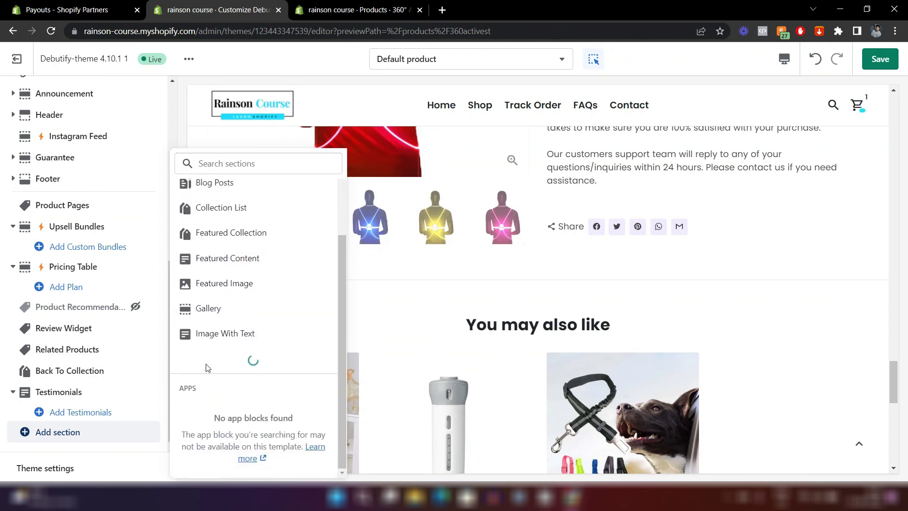
left_click(494, 334)
scroll(496, 334, "down", 3)
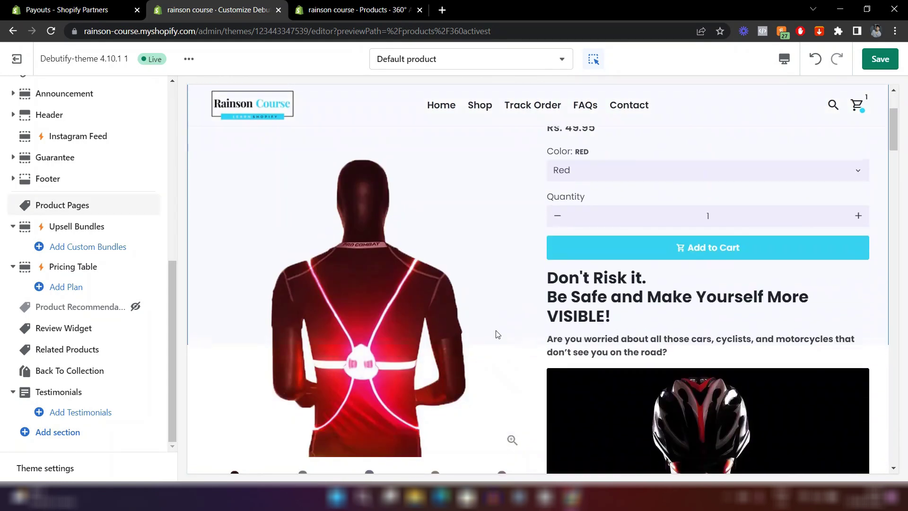
scroll(496, 335, "down", 5)
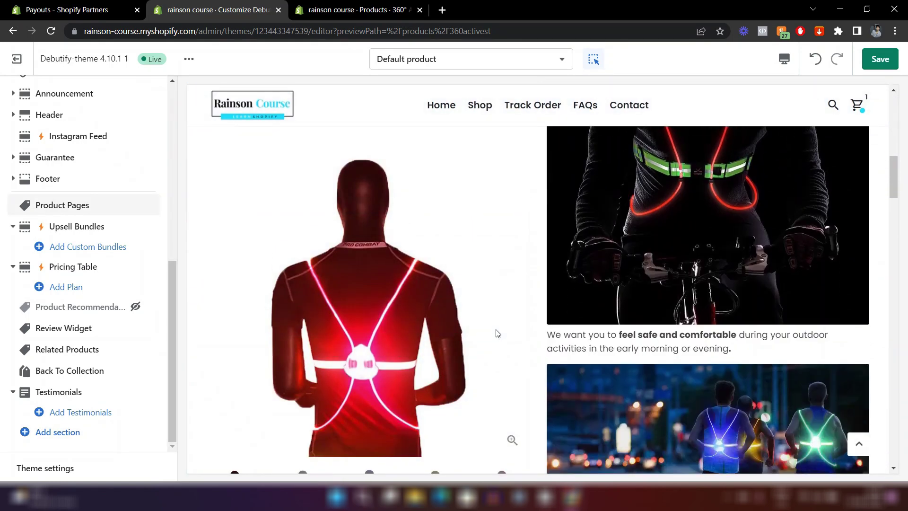
scroll(498, 333, "up", 4)
scroll(621, 261, "up", 5)
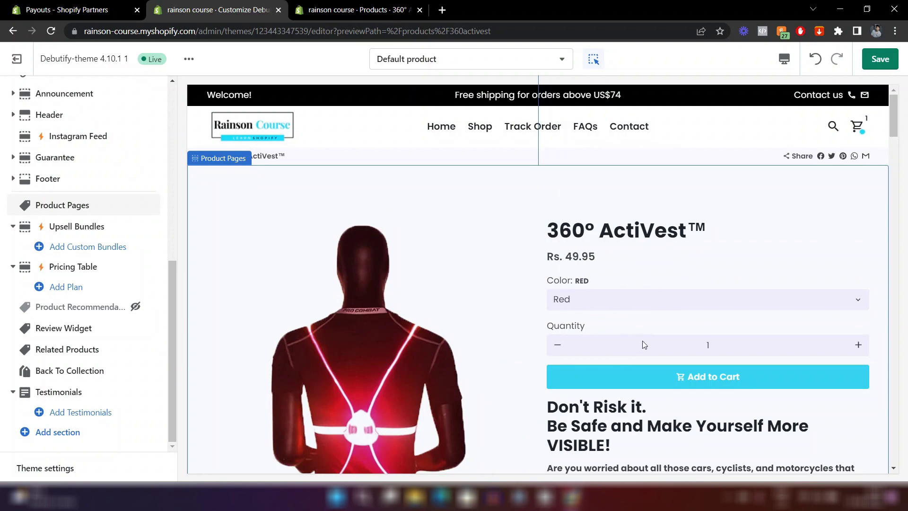
scroll(542, 376, "down", 15)
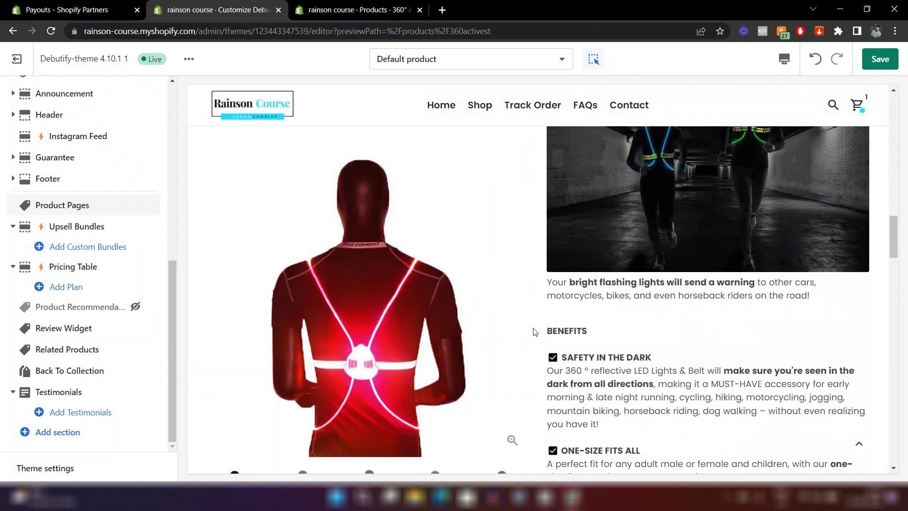
scroll(534, 332, "down", 10)
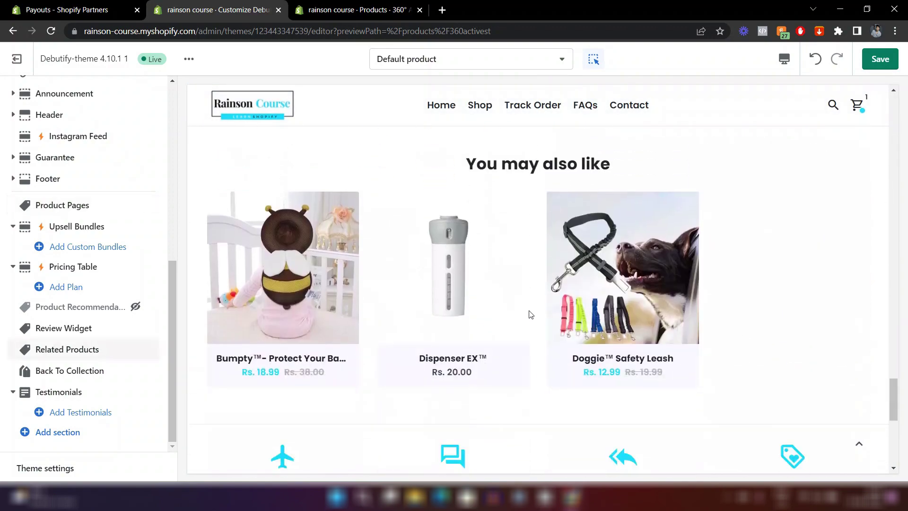
scroll(550, 360, "down", 4)
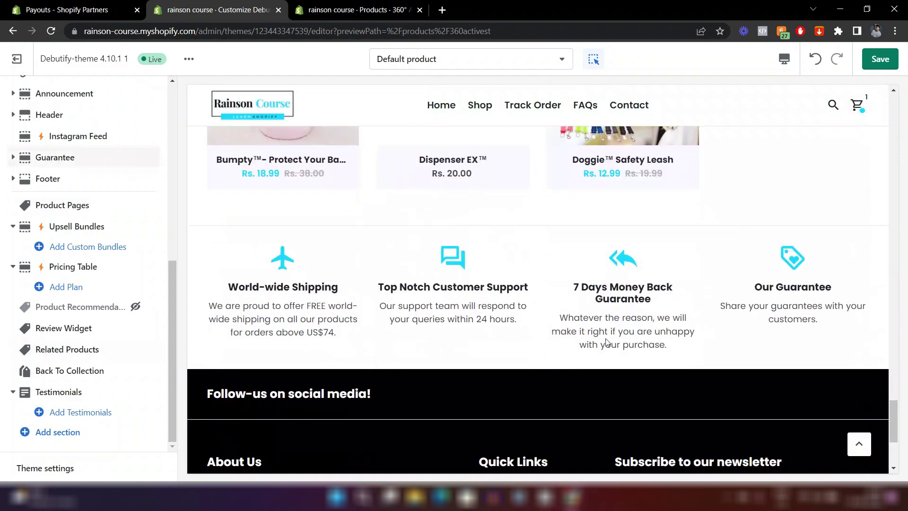
scroll(605, 344, "up", 10)
scroll(606, 340, "up", 10)
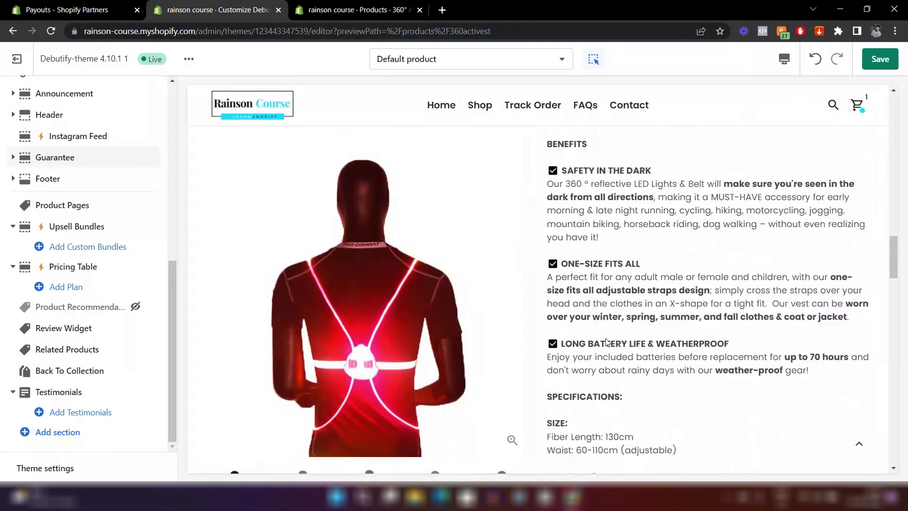
scroll(605, 337, "up", 5)
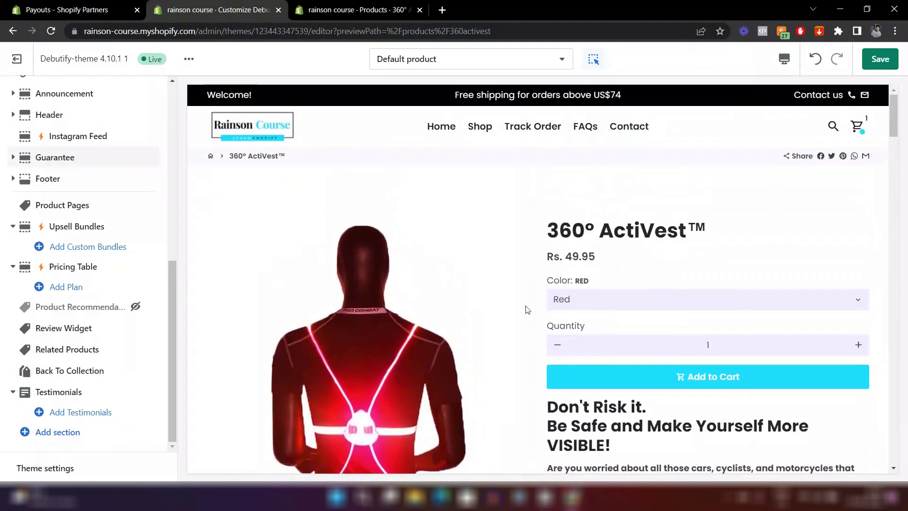
left_click(53, 206)
scroll(61, 253, "down", 3)
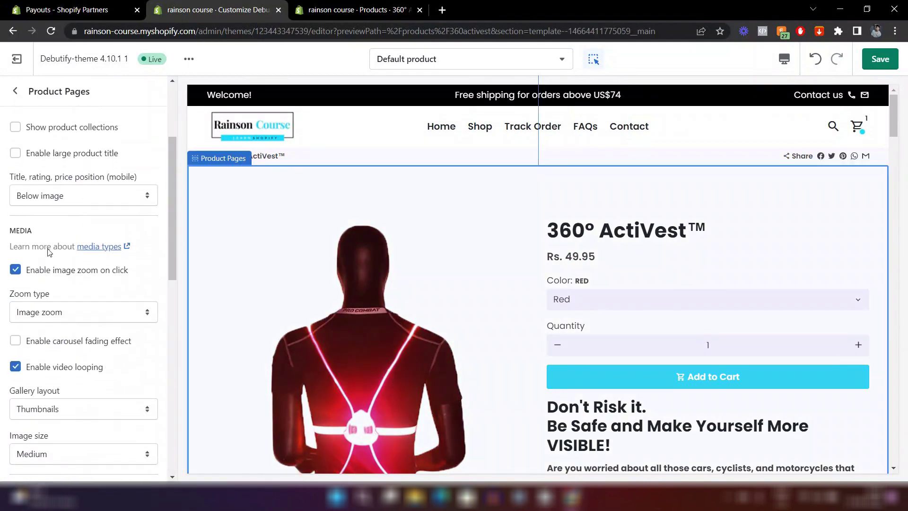
left_click(70, 198)
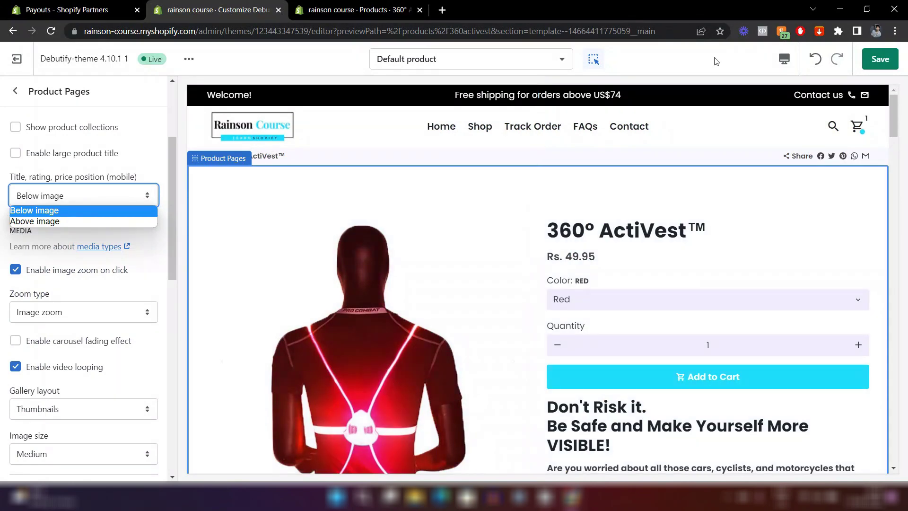
left_click(784, 58)
left_click(792, 92)
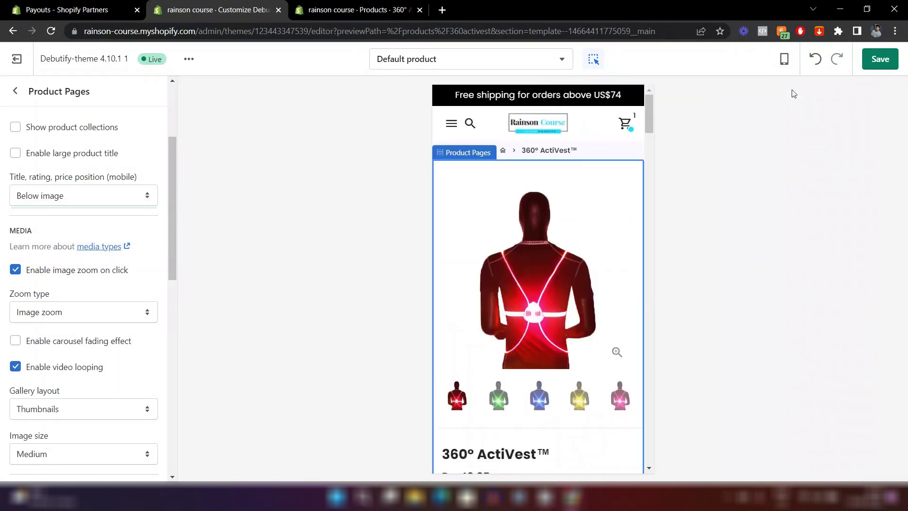
scroll(557, 162, "down", 3)
left_click(70, 197)
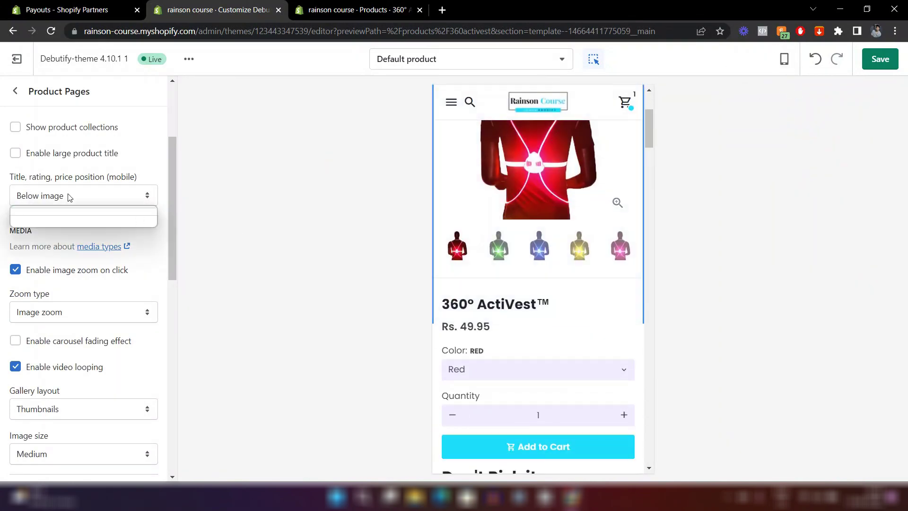
left_click(56, 221)
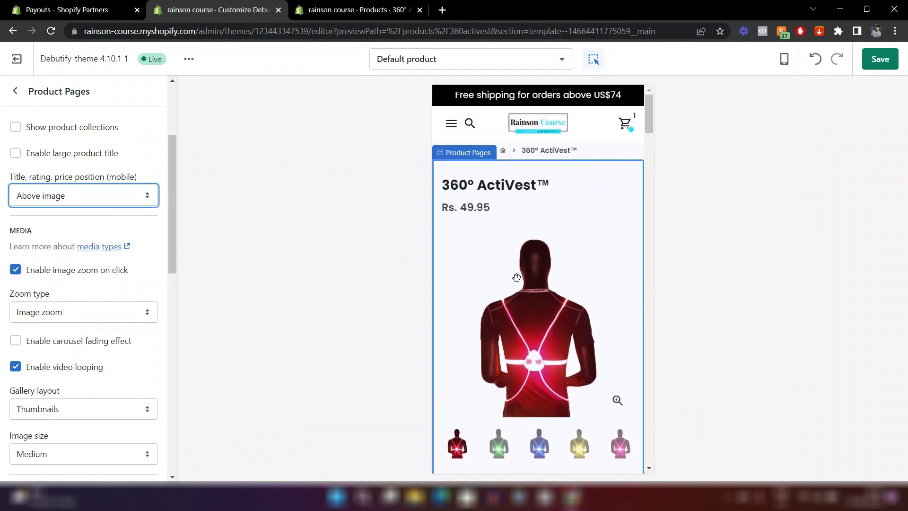
scroll(550, 247, "down", 8)
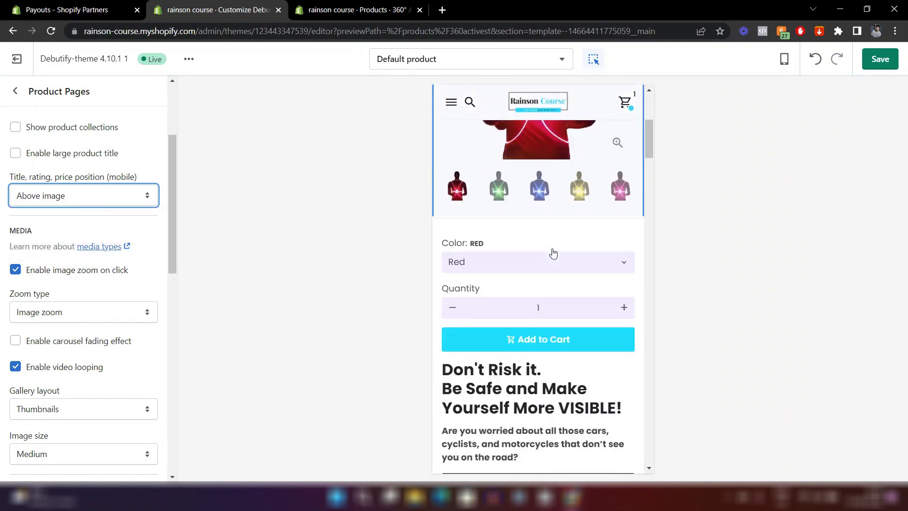
scroll(551, 249, "down", 15)
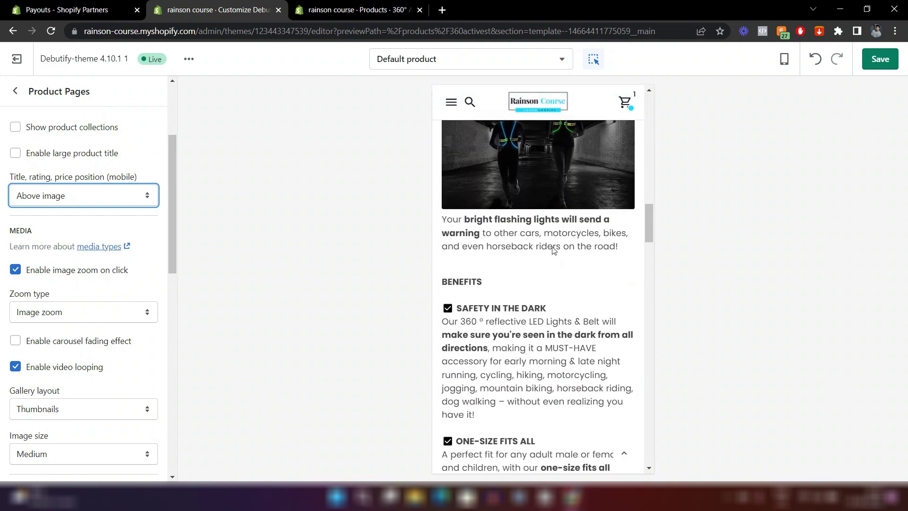
scroll(552, 242, "down", 8)
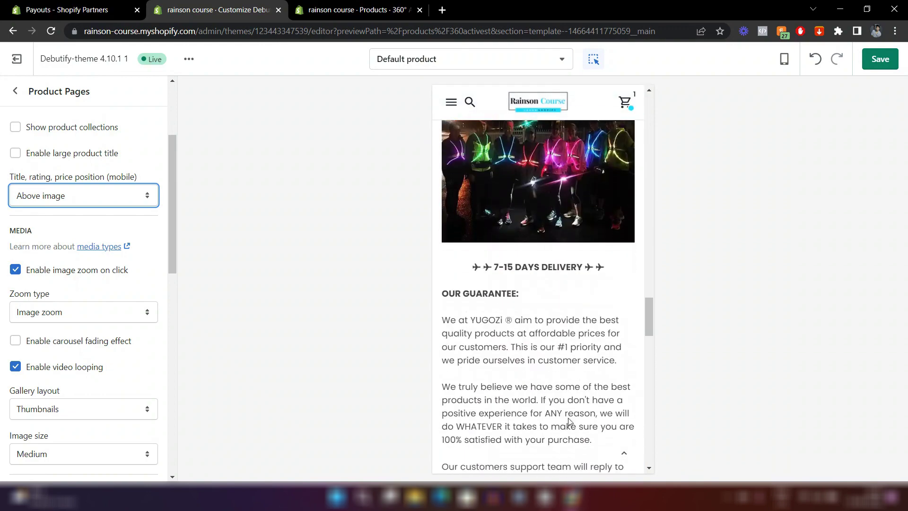
scroll(529, 343, "down", 10)
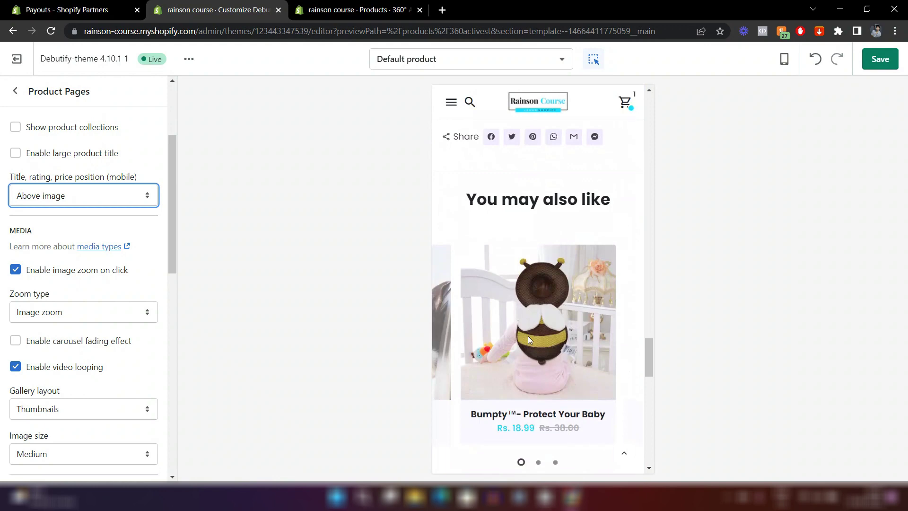
scroll(527, 335, "down", 6)
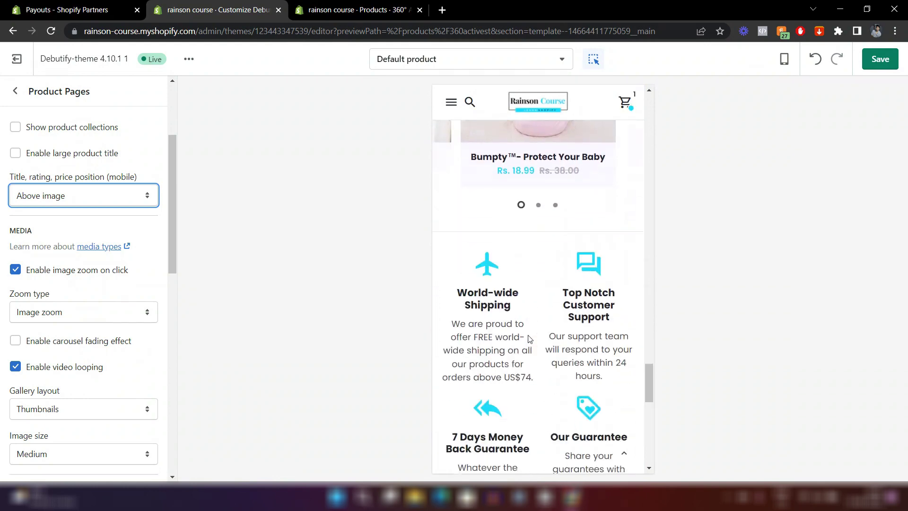
scroll(527, 336, "up", 6)
scroll(522, 321, "down", 9)
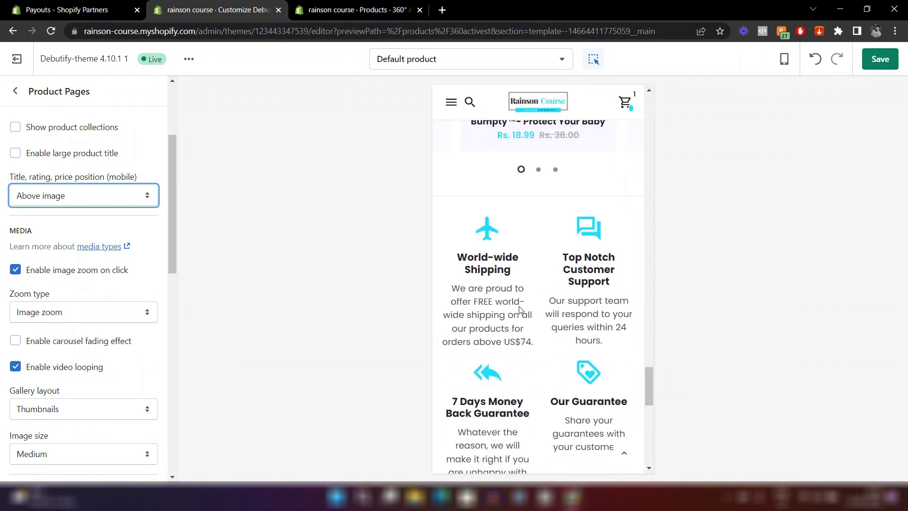
scroll(520, 309, "down", 8)
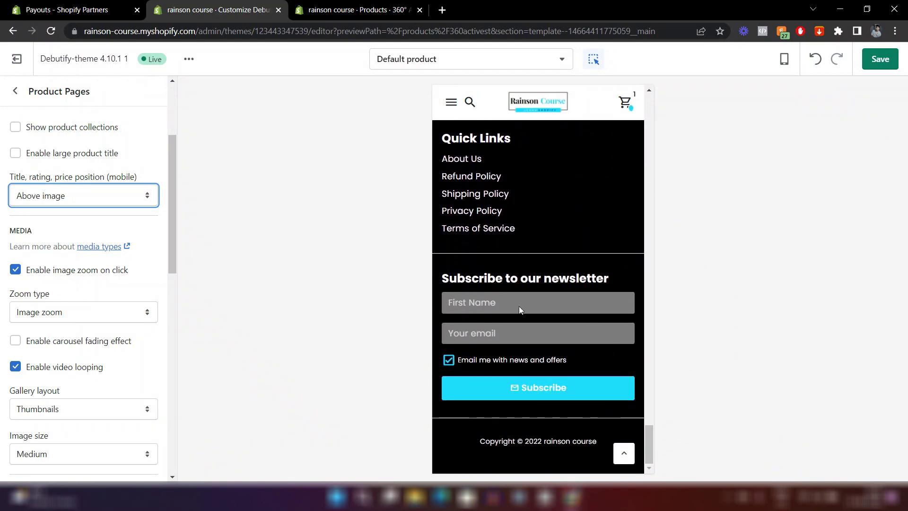
scroll(519, 307, "up", 15)
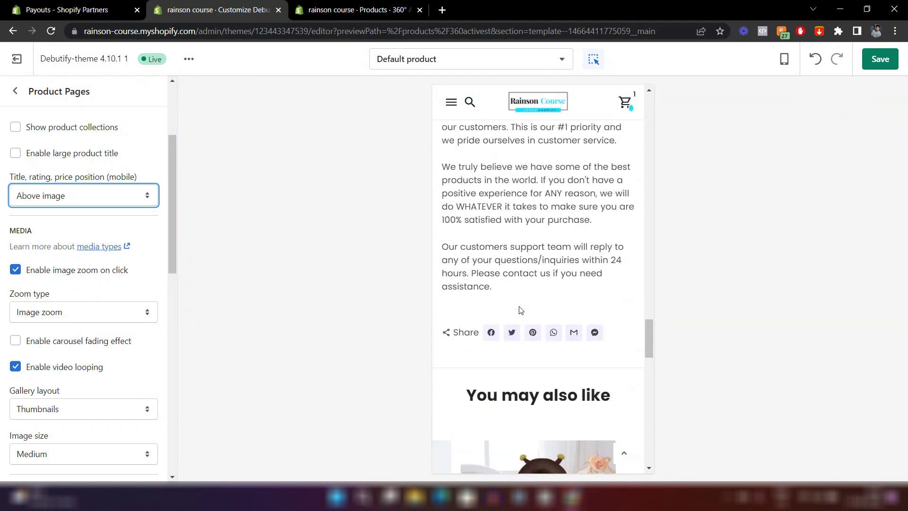
scroll(518, 308, "up", 10)
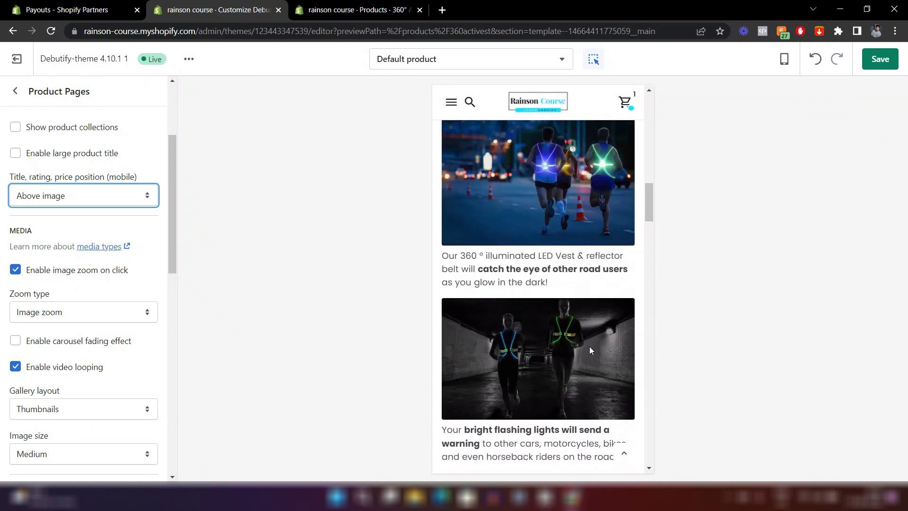
scroll(590, 345, "up", 8)
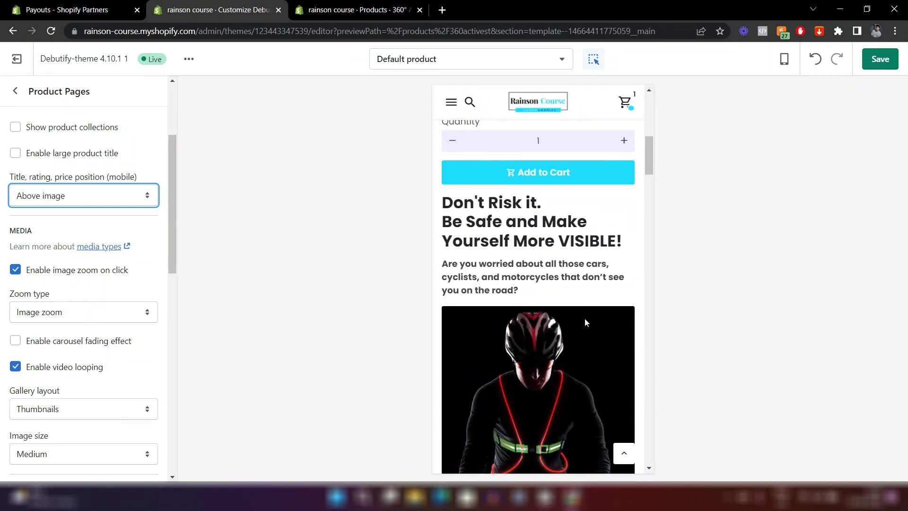
Check the 360° ActiVest product, then return to its Default product template preview in the customizer.
left_click(325, 6)
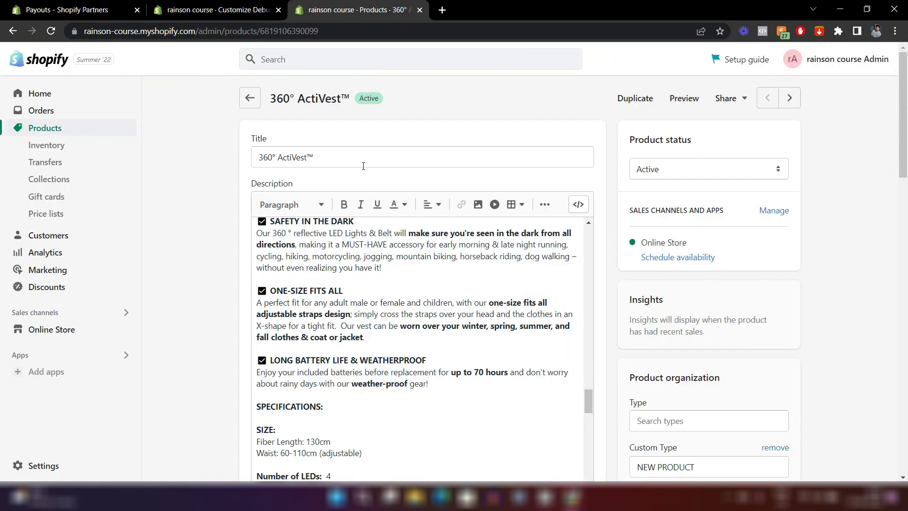
left_click(229, 10)
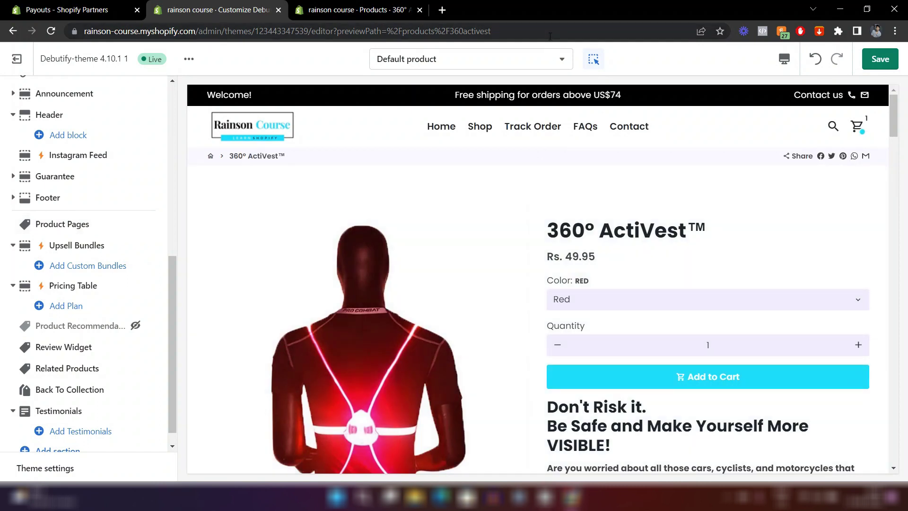
left_click(540, 62)
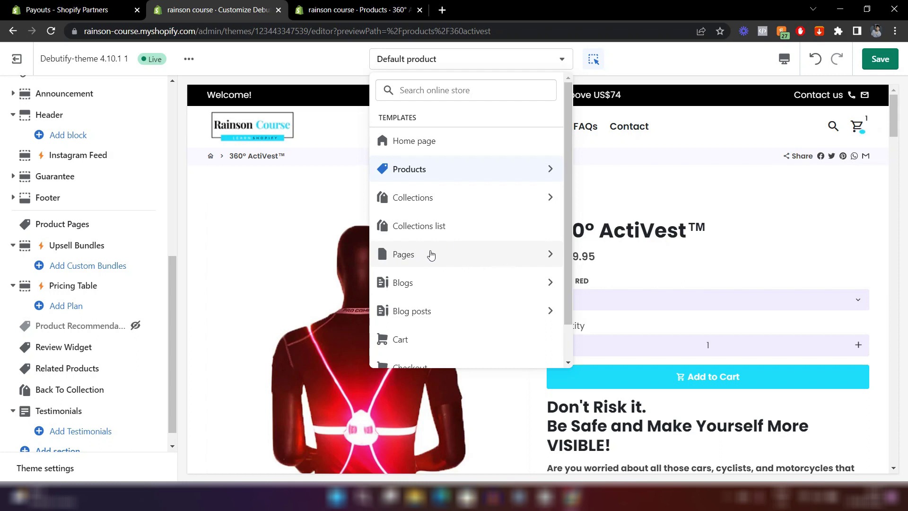
scroll(492, 268, "down", 1)
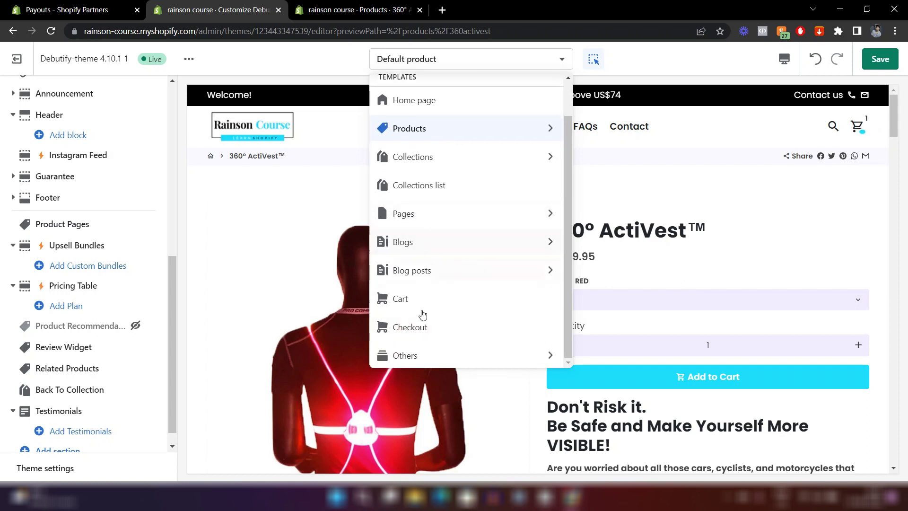
scroll(456, 180, "up", 1)
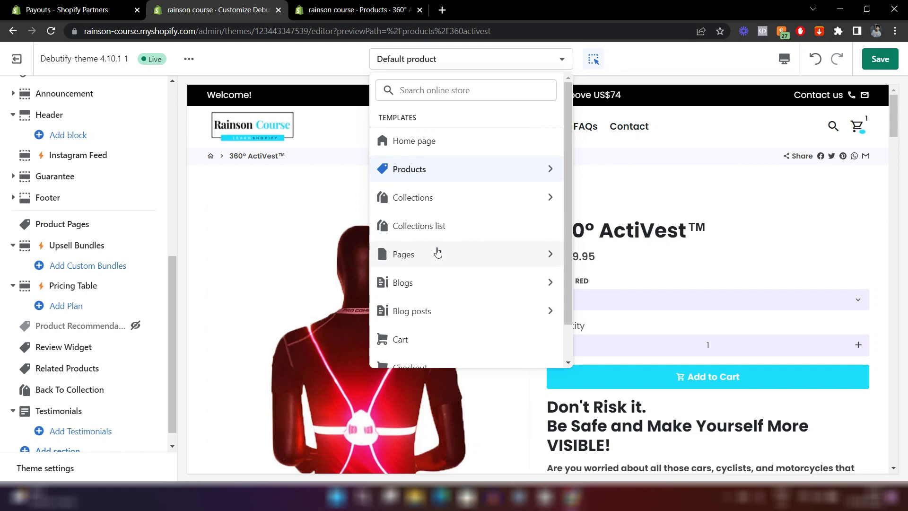
Open the Product Pages section settings and scroll through the 360° ActiVest desktop preview.
left_click(658, 201)
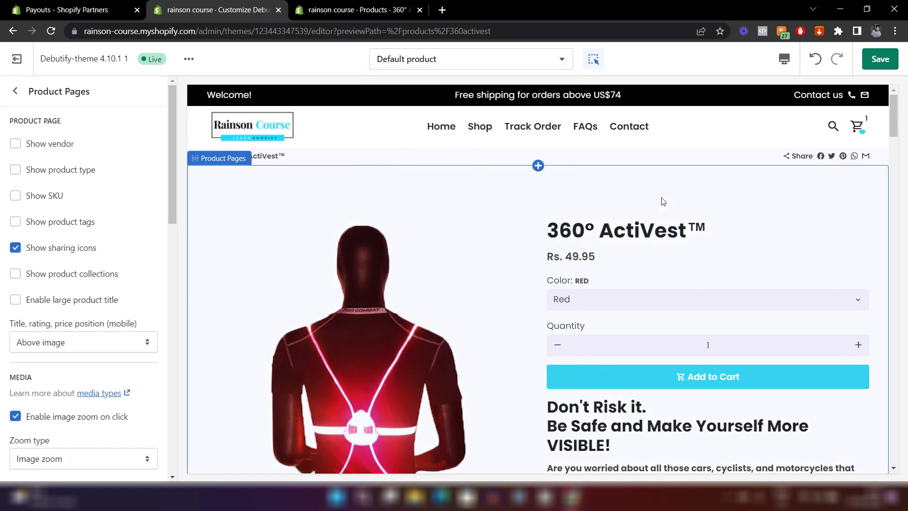
scroll(660, 201, "down", 5)
scroll(560, 259, "down", 8)
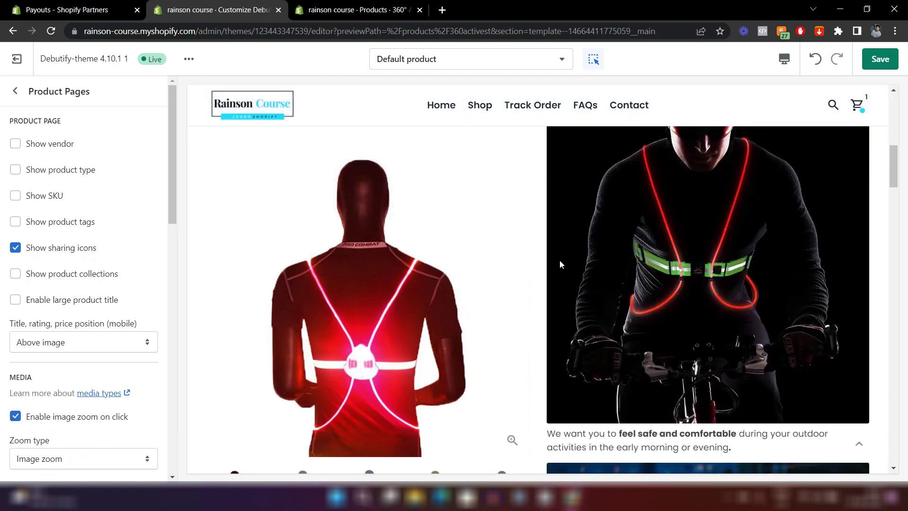
scroll(560, 259, "down", 15)
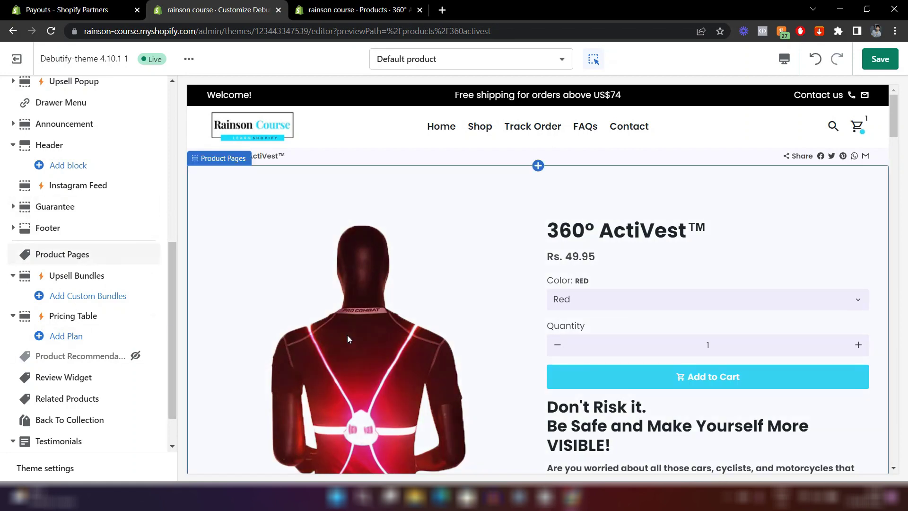
scroll(347, 335, "down", 5)
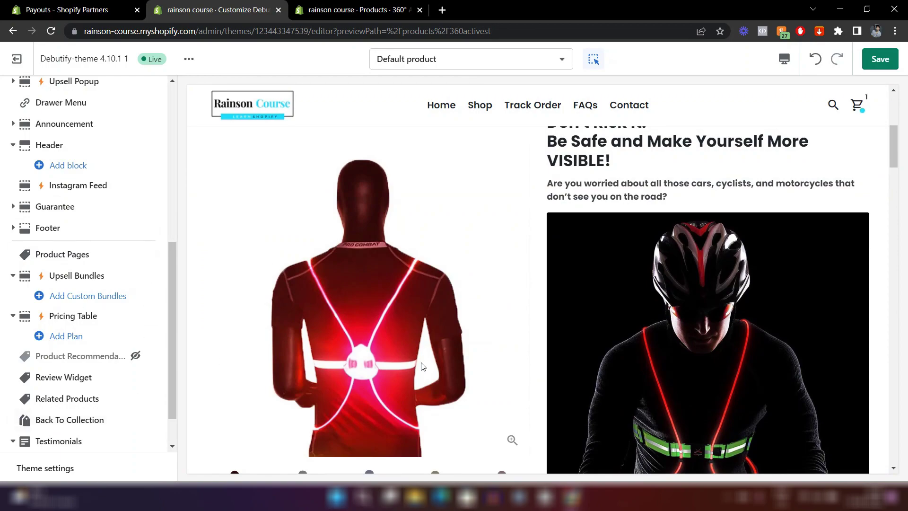
scroll(422, 366, "down", 10)
scroll(422, 367, "down", 12)
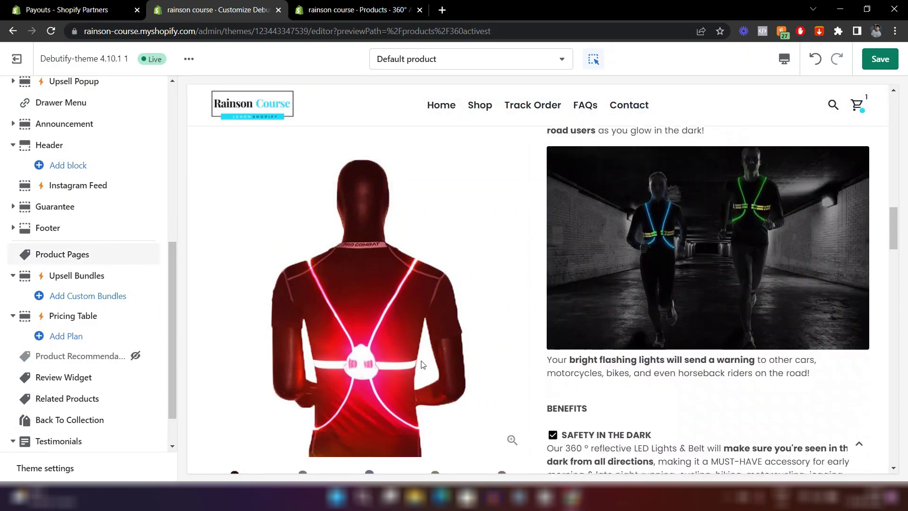
scroll(422, 364, "down", 15)
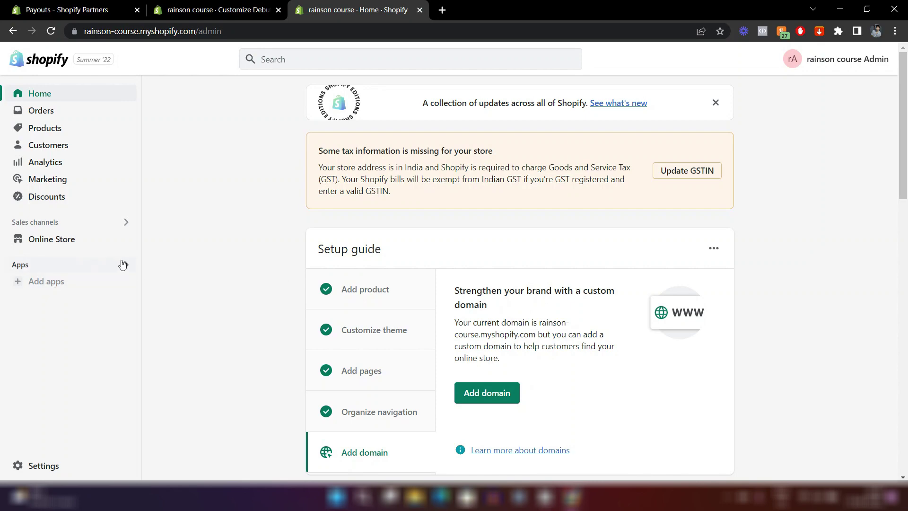
Go from Add apps to the full Shopify App Store, signing in with the store owner's account.
left_click(71, 287)
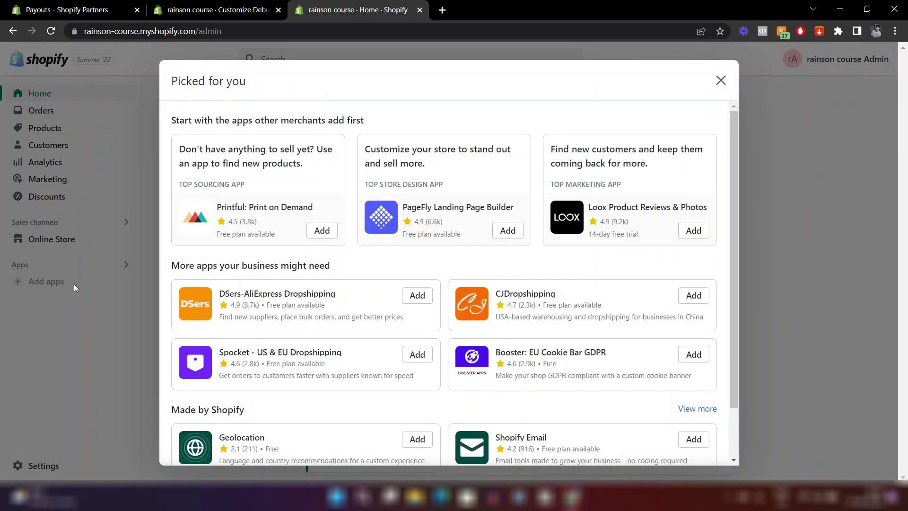
scroll(345, 266, "down", 2)
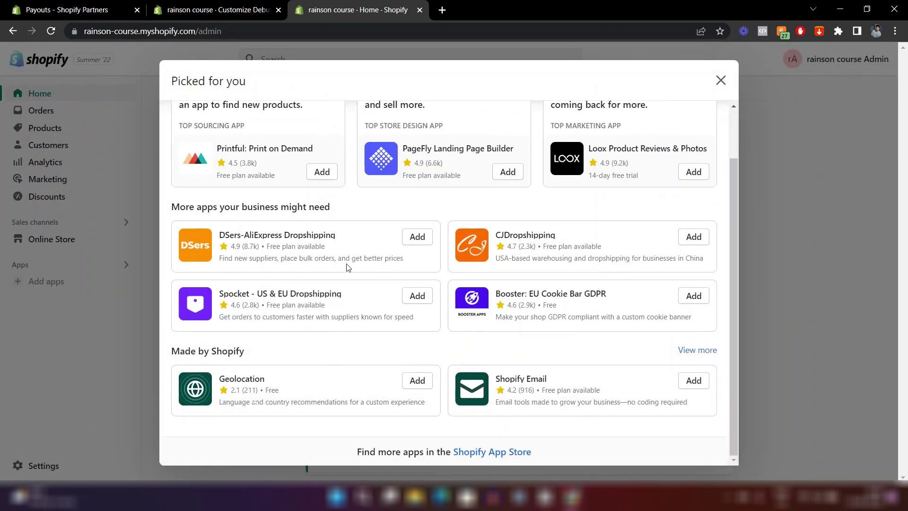
left_click(496, 452)
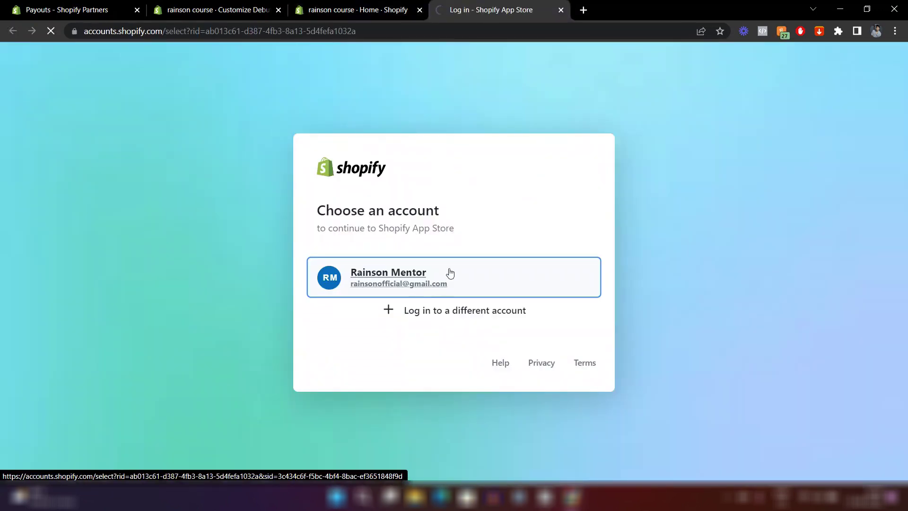
left_click(452, 278)
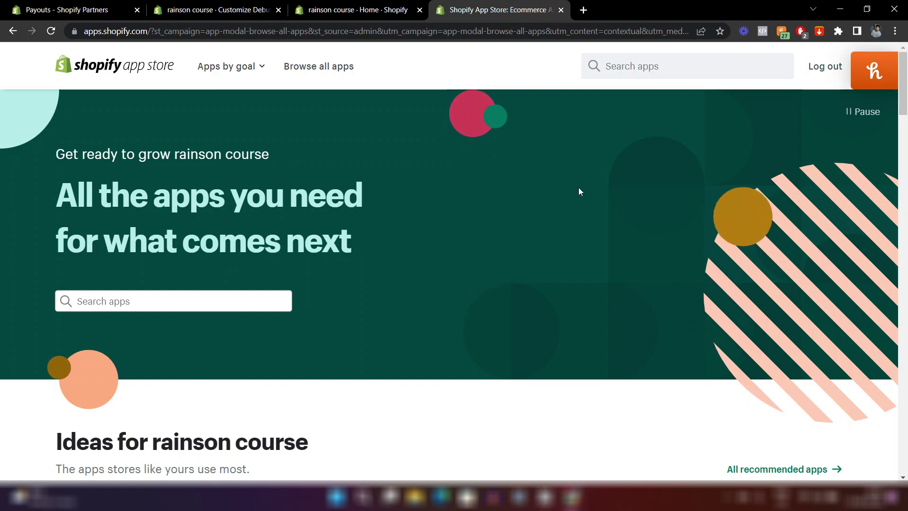
Search the App Store for 'judge me' and start adding Judge.me Product Reviews.
left_click(605, 66)
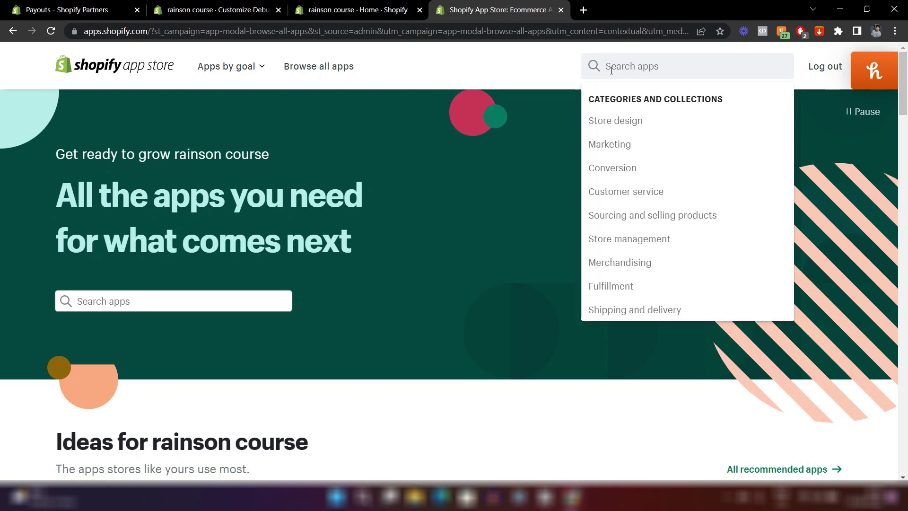
type("judge m")
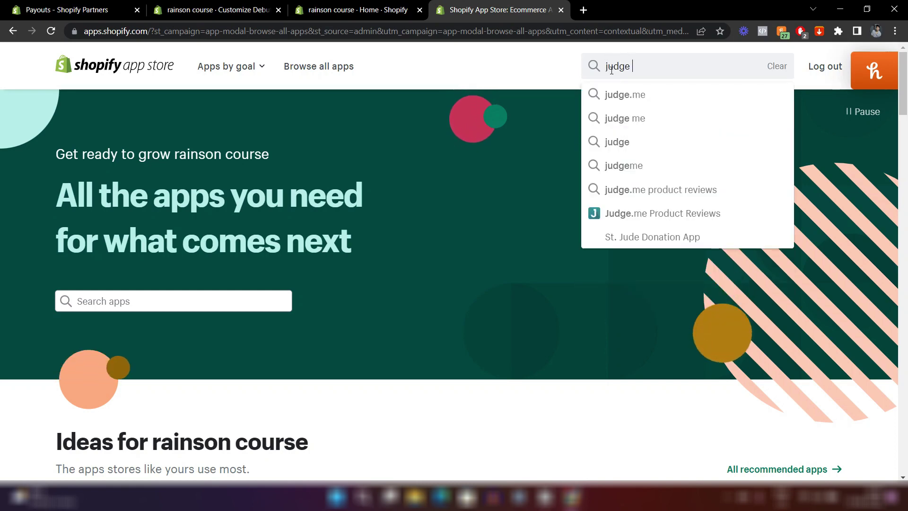
type("e")
key("Return")
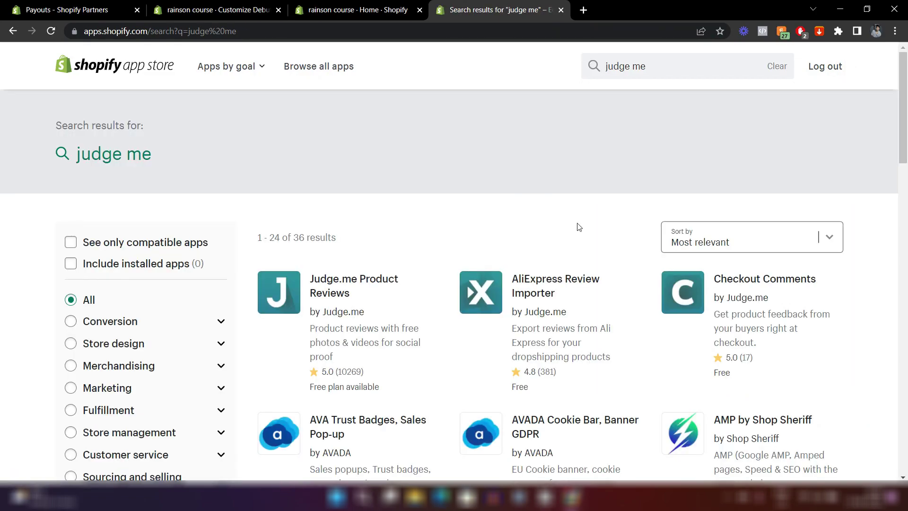
scroll(578, 227, "down", 9)
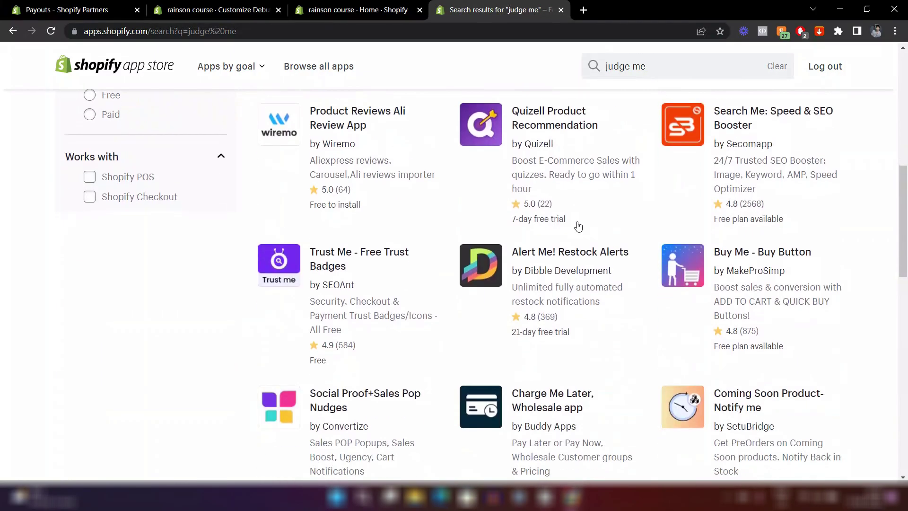
scroll(579, 226, "up", 7)
scroll(579, 226, "up", 2)
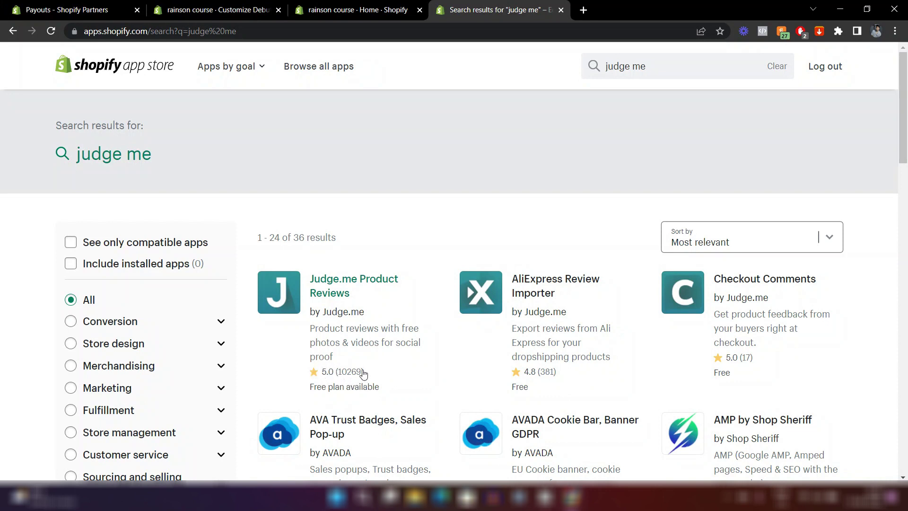
left_click(345, 294)
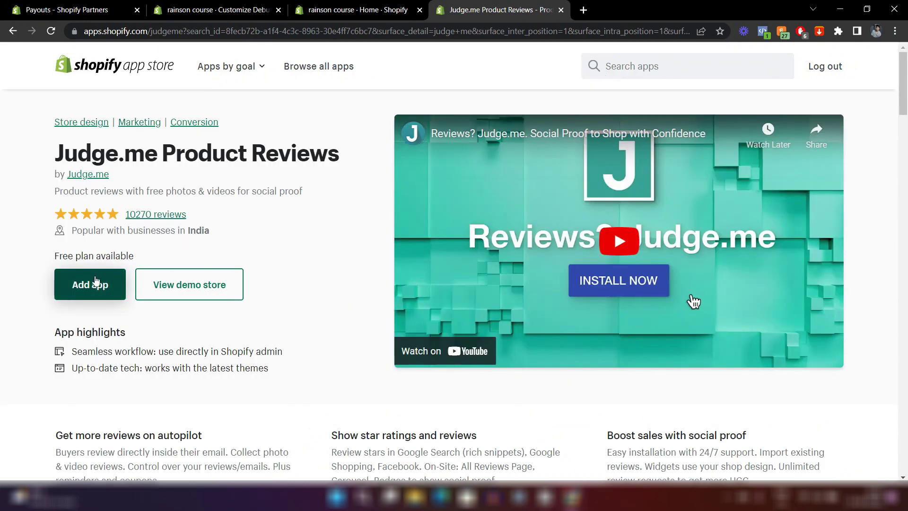
left_click(96, 280)
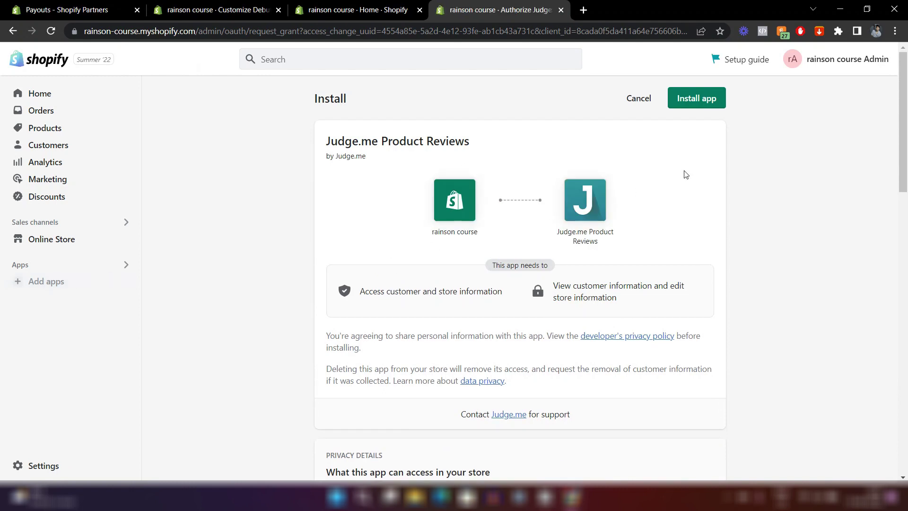
Install Judge.me and add its review widgets to the current live theme, confirming they look great.
left_click(697, 99)
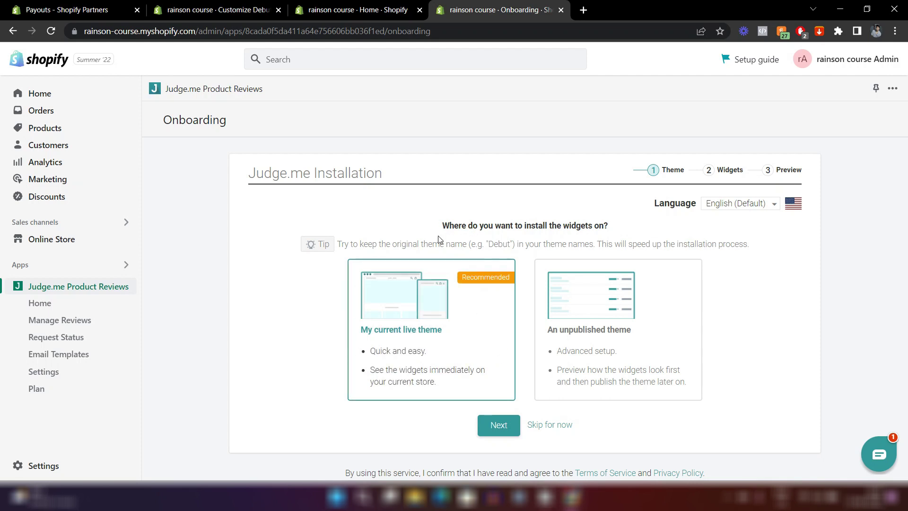
left_click(490, 425)
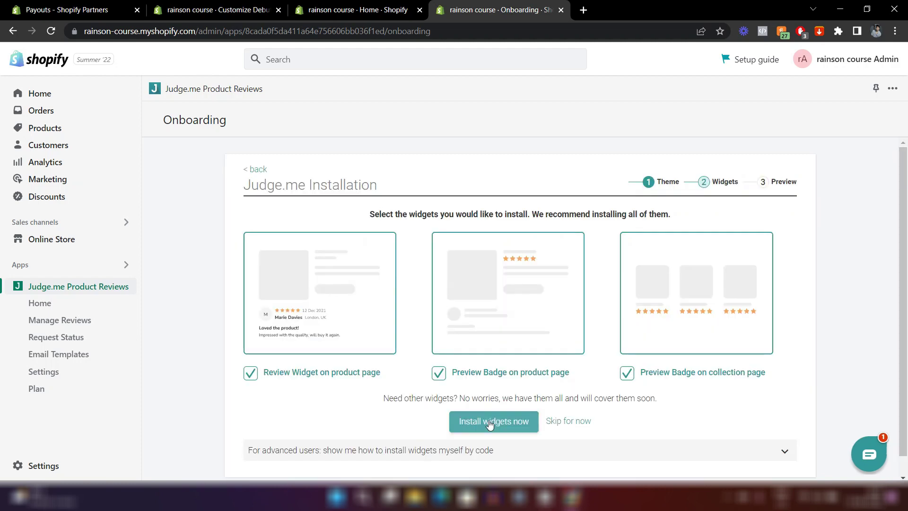
left_click(489, 424)
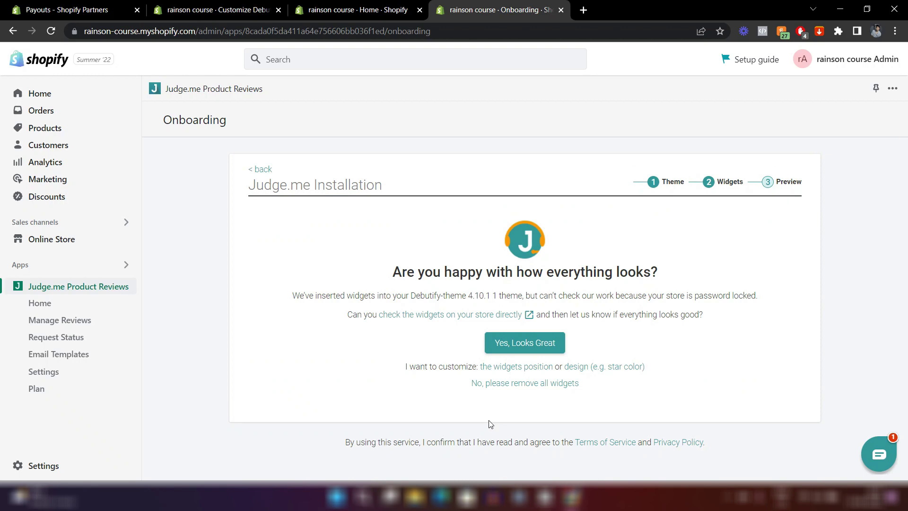
left_click(523, 347)
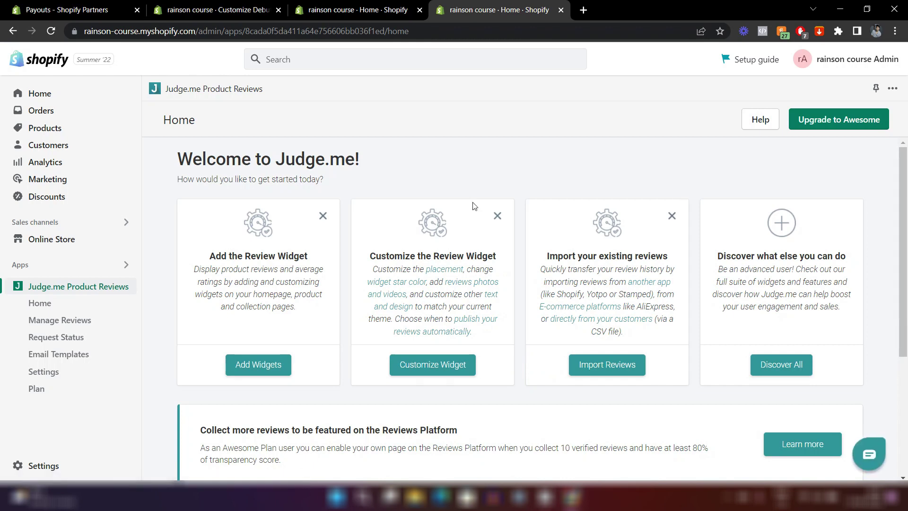
left_click(217, 10)
scroll(475, 203, "up", 10)
Select Judge.me as the review app under the Review Widget section's Theme Settings.
scroll(474, 205, "up", 10)
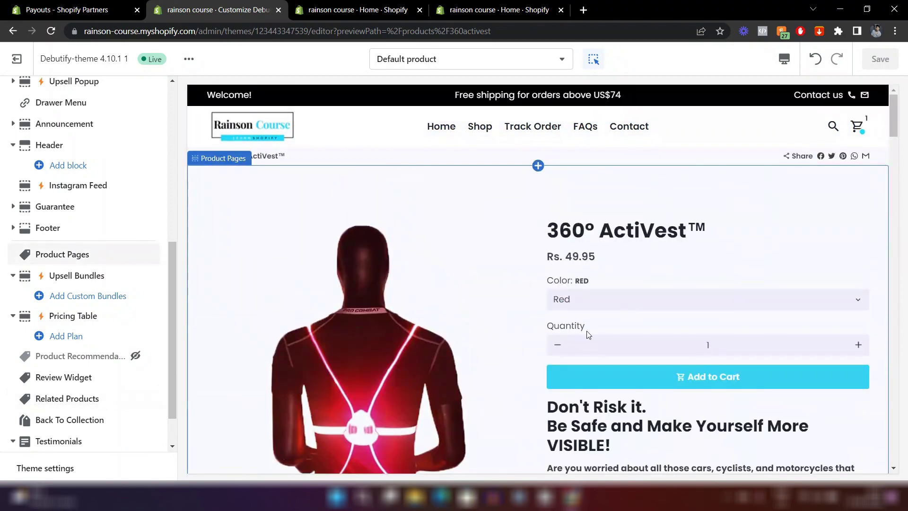
scroll(591, 334, "down", 8)
scroll(586, 330, "up", 8)
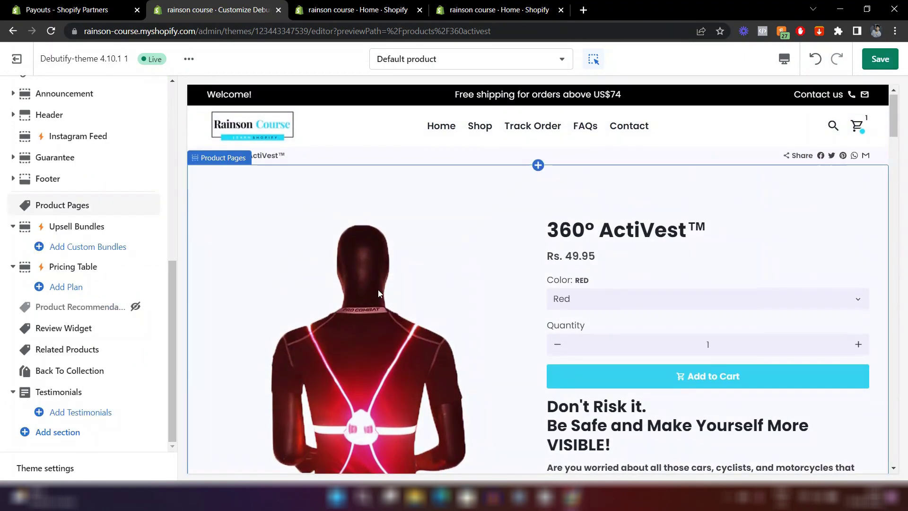
scroll(378, 294, "down", 10)
scroll(378, 289, "down", 15)
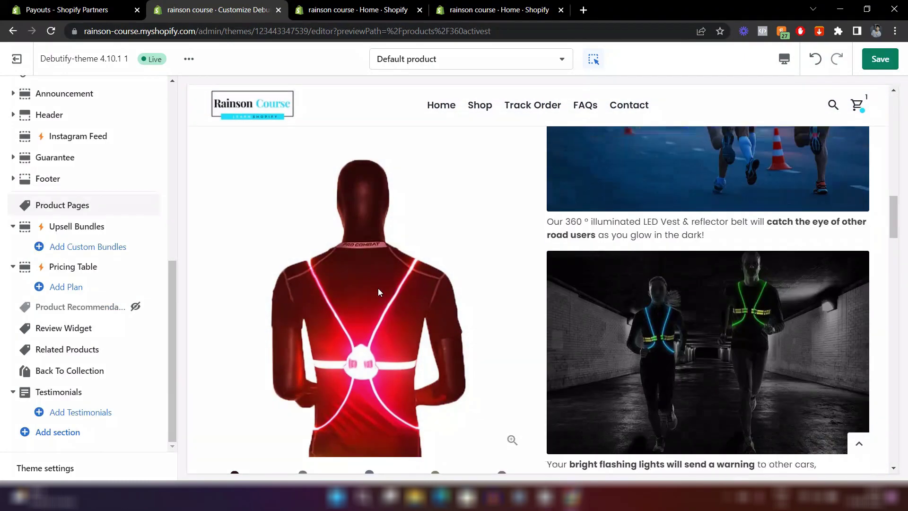
scroll(377, 281, "down", 15)
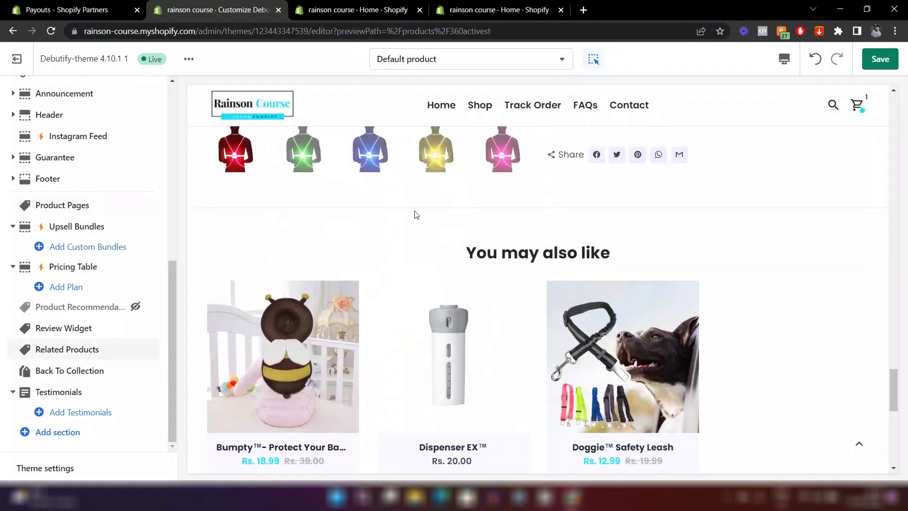
scroll(362, 263, "down", 2)
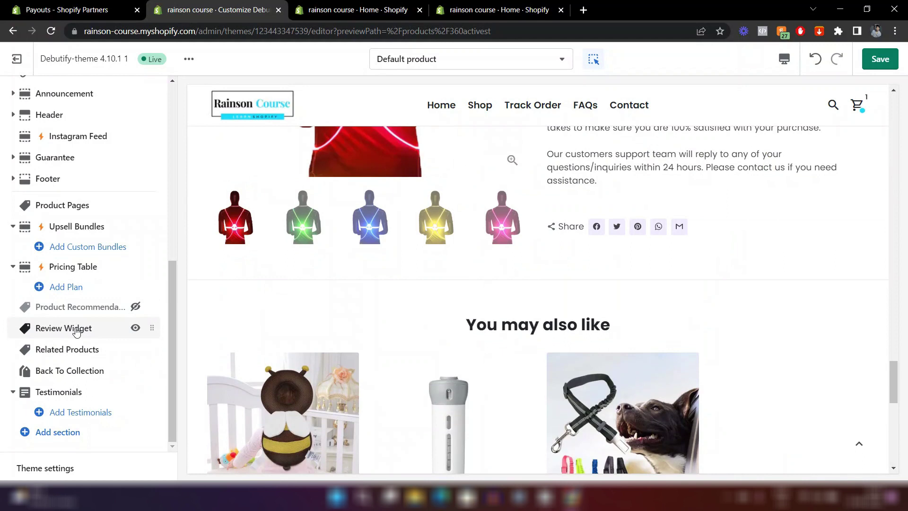
left_click(76, 331)
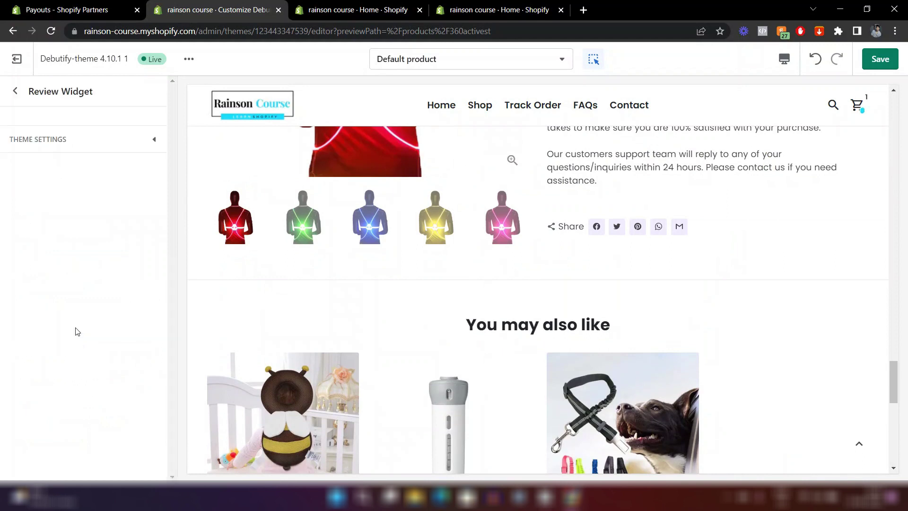
left_click(33, 142)
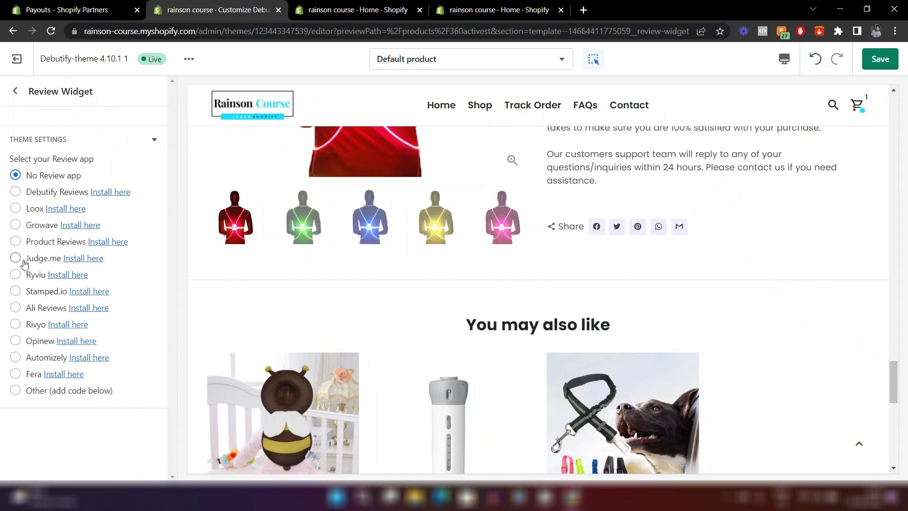
left_click(16, 259)
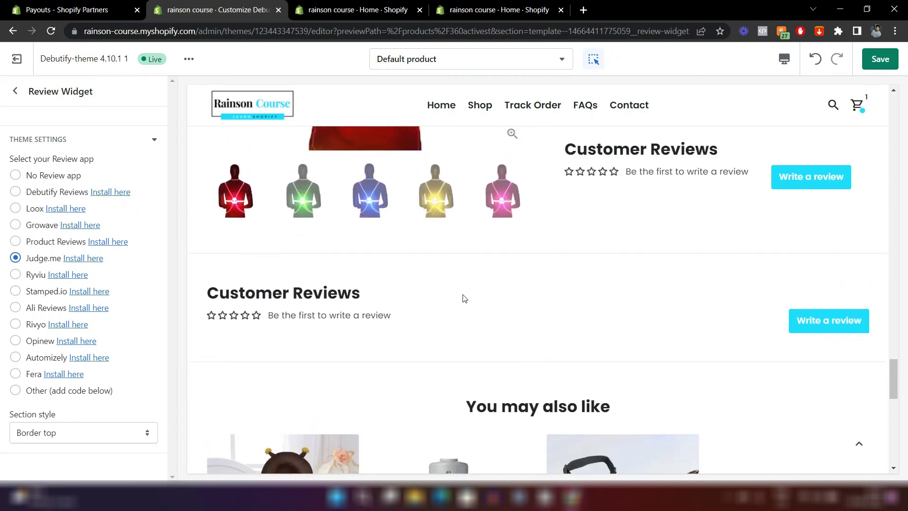
scroll(622, 337, "up", 4)
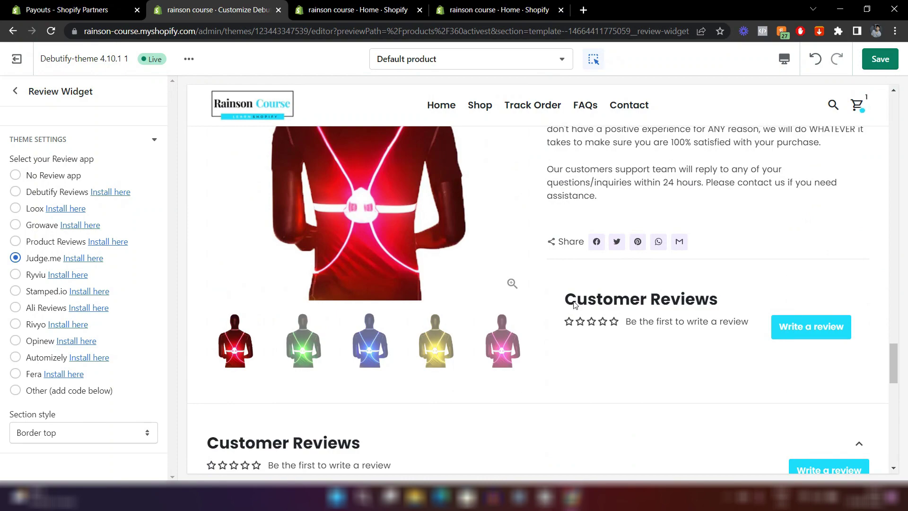
scroll(634, 273, "up", 10)
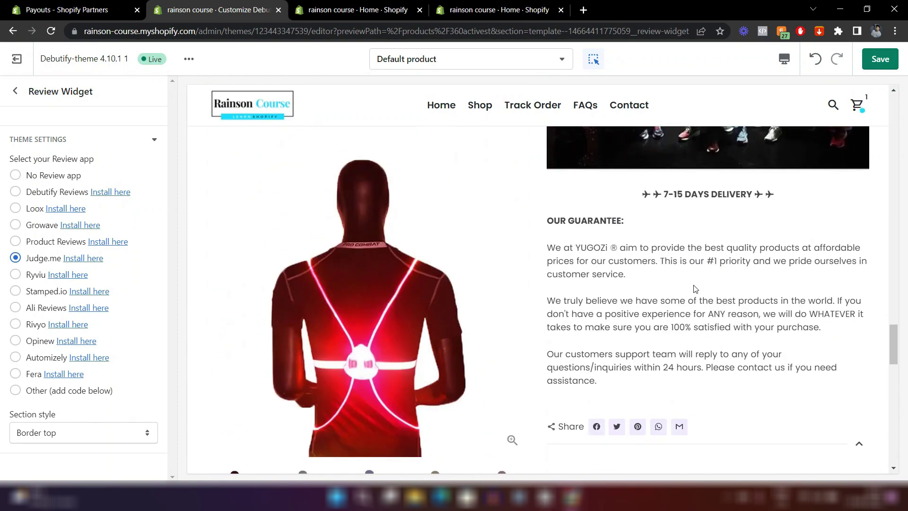
scroll(692, 284, "up", 15)
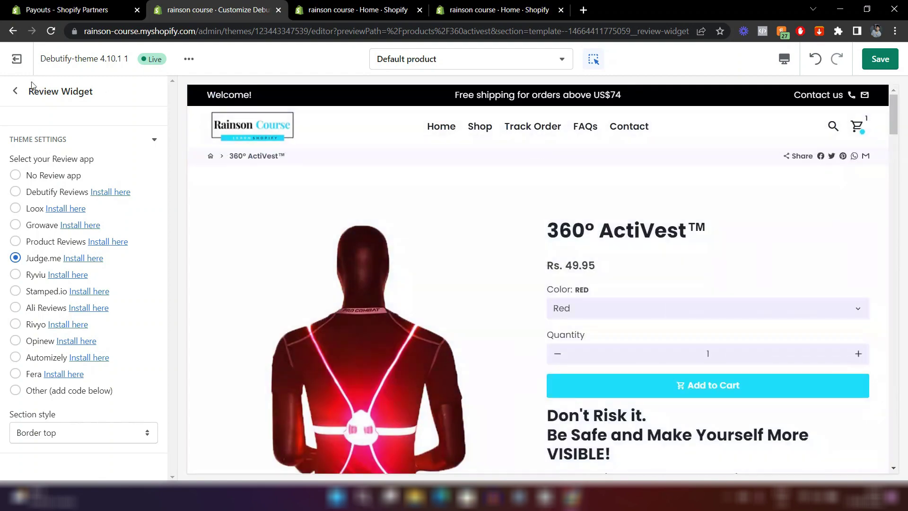
Set the Product Pages description Position to 'In a separate section' and save the theme.
left_click(15, 90)
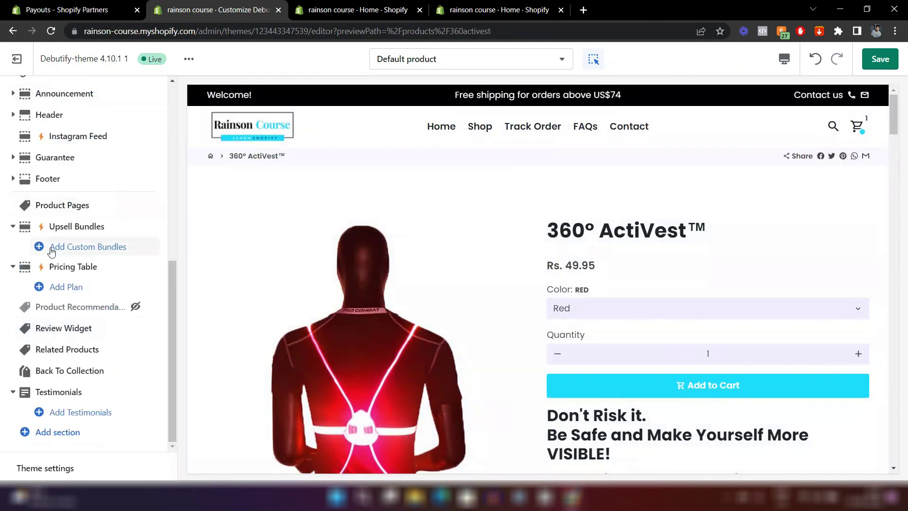
mouse_move(84, 205)
left_click(83, 205)
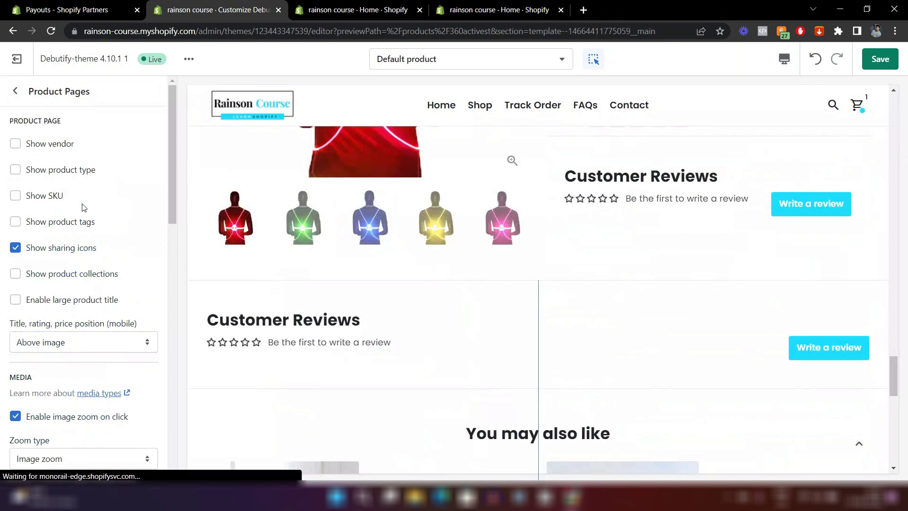
scroll(83, 206, "down", 8)
scroll(83, 206, "down", 5)
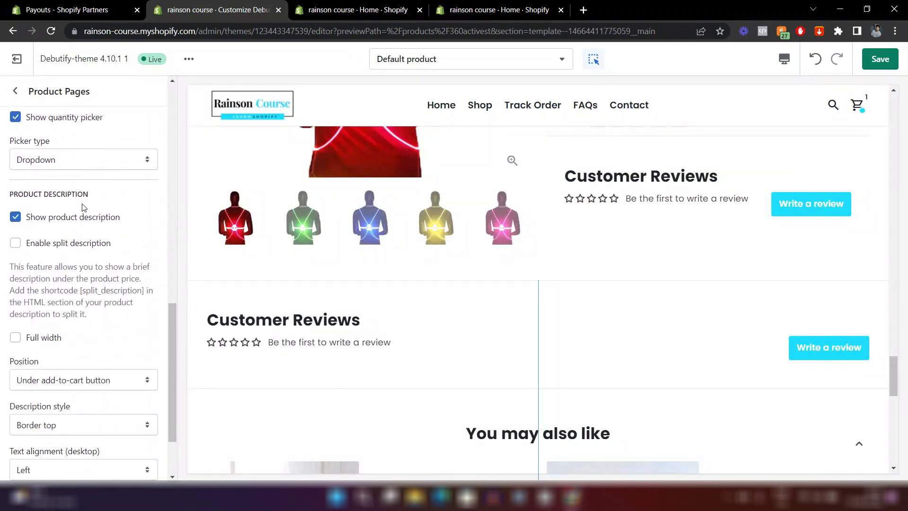
left_click(30, 290)
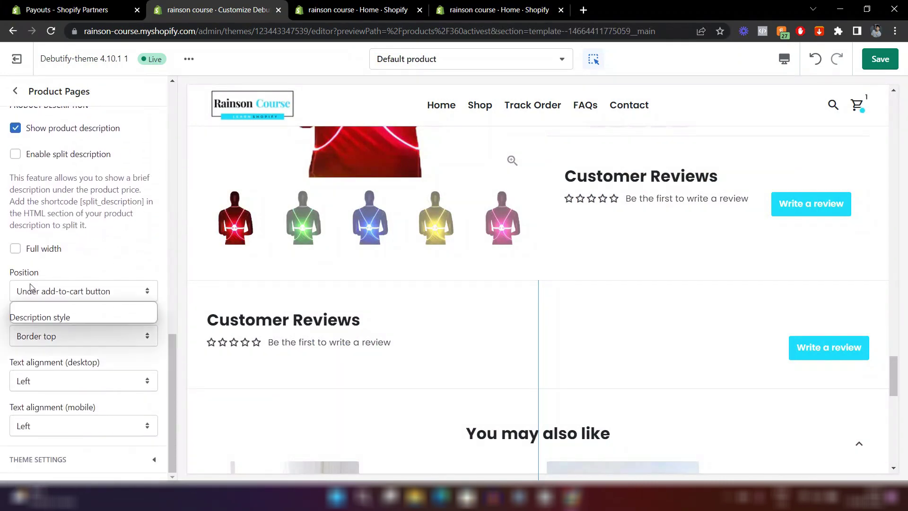
left_click(32, 316)
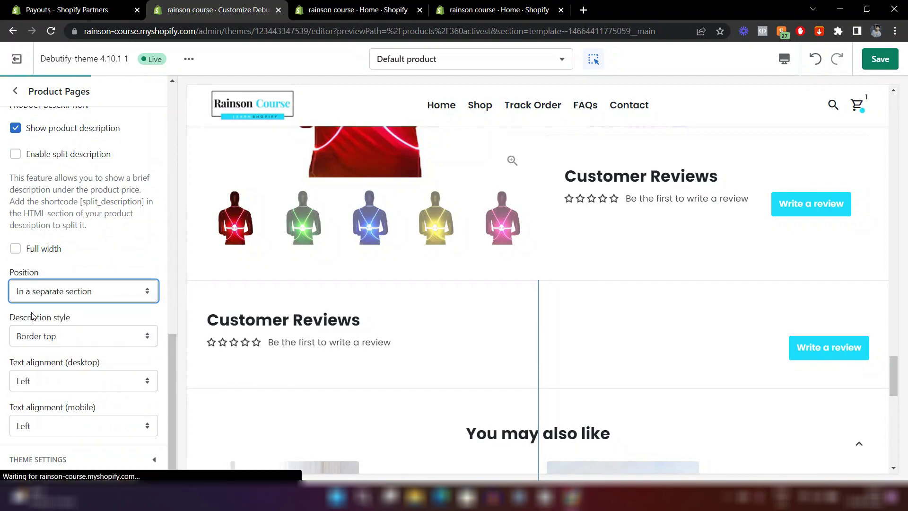
scroll(470, 358, "up", 15)
key("ctrl+s")
Review the product preview's new Customer Reviews block, then go to the admin Home page.
scroll(623, 274, "up", 7)
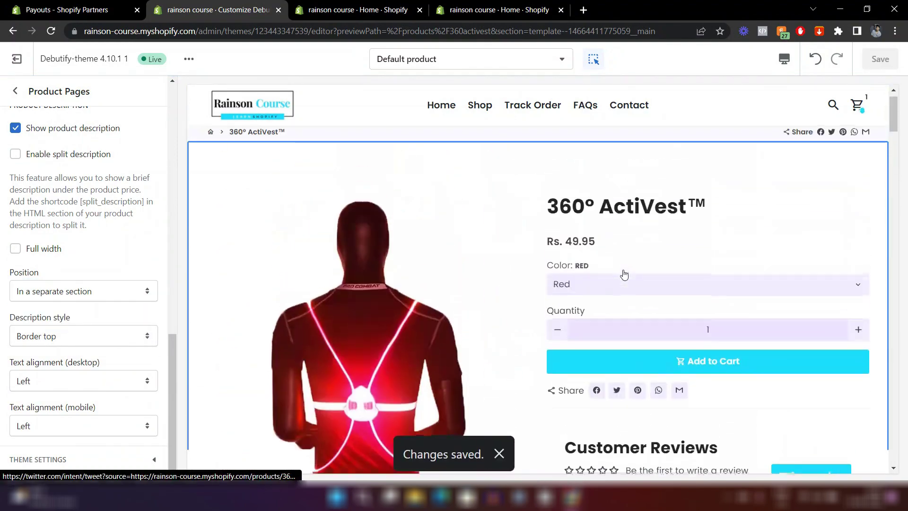
scroll(623, 273, "down", 2)
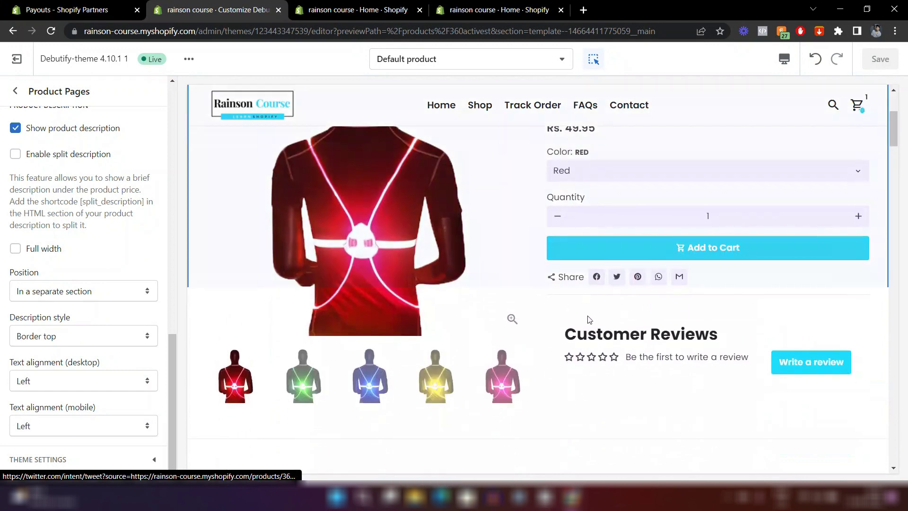
scroll(585, 325, "up", 2)
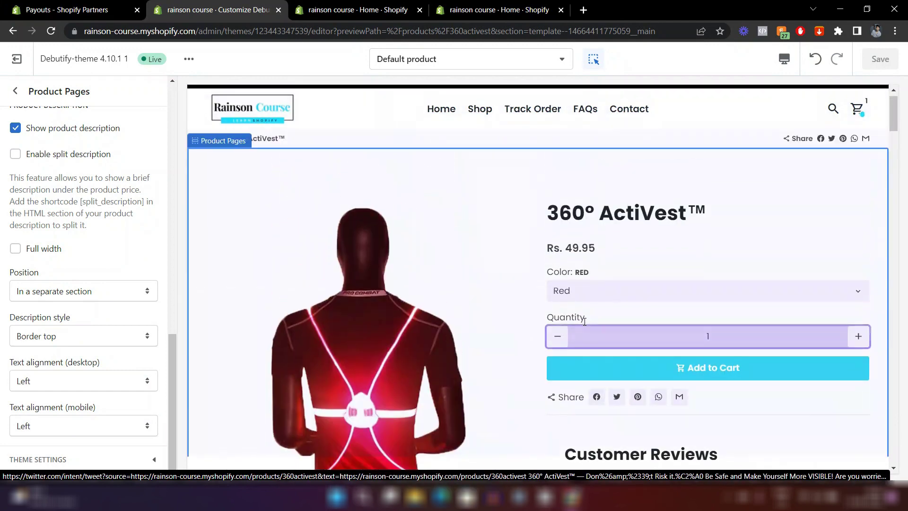
scroll(575, 340, "down", 2)
scroll(663, 370, "down", 20)
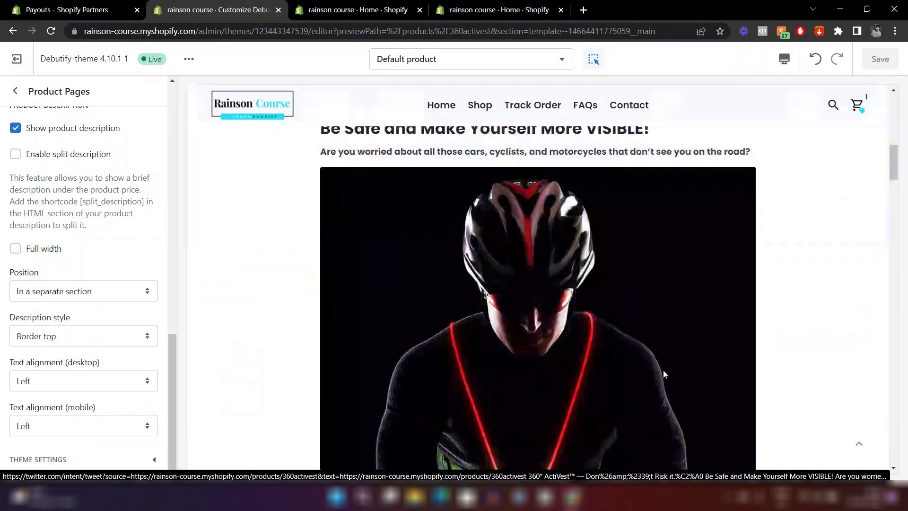
scroll(661, 354, "down", 10)
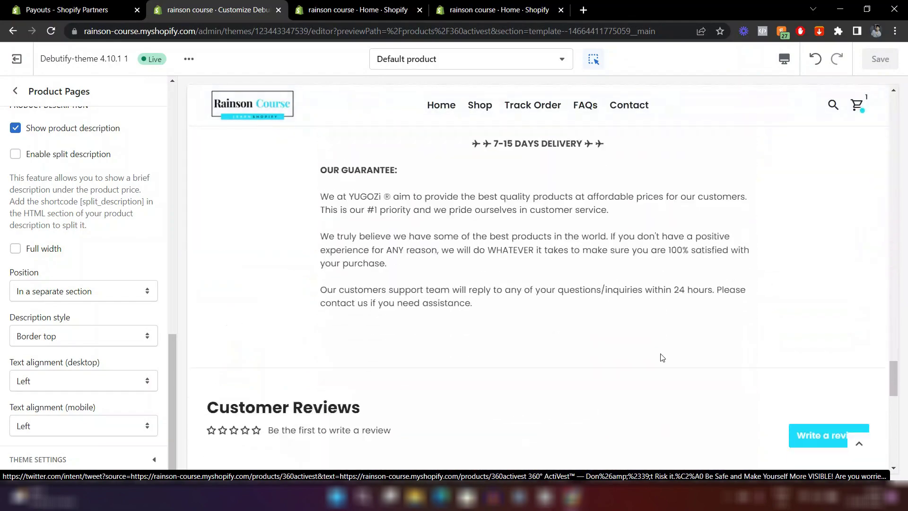
scroll(343, 201, "up", 3)
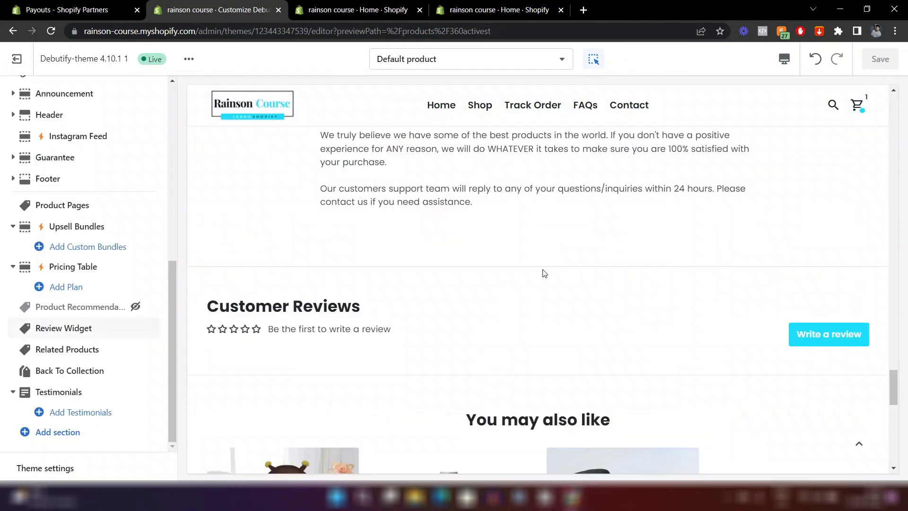
scroll(543, 269, "up", 17)
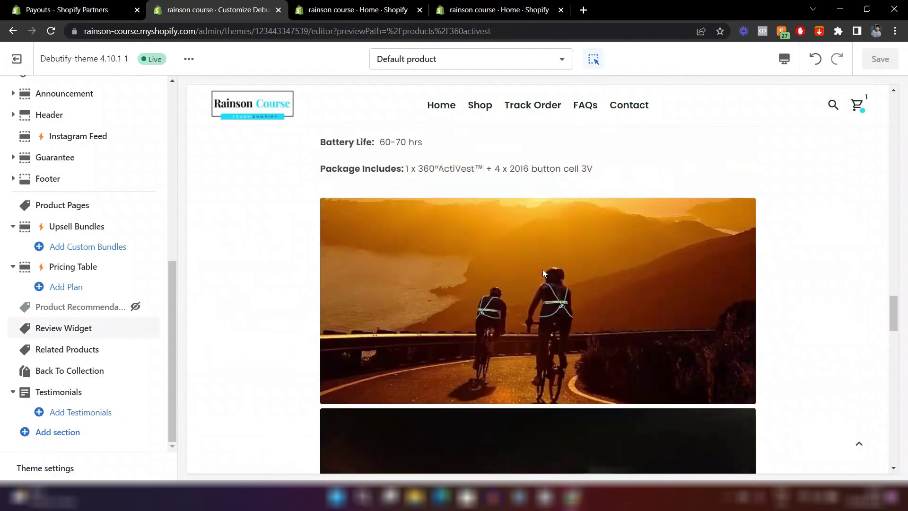
scroll(543, 268, "up", 15)
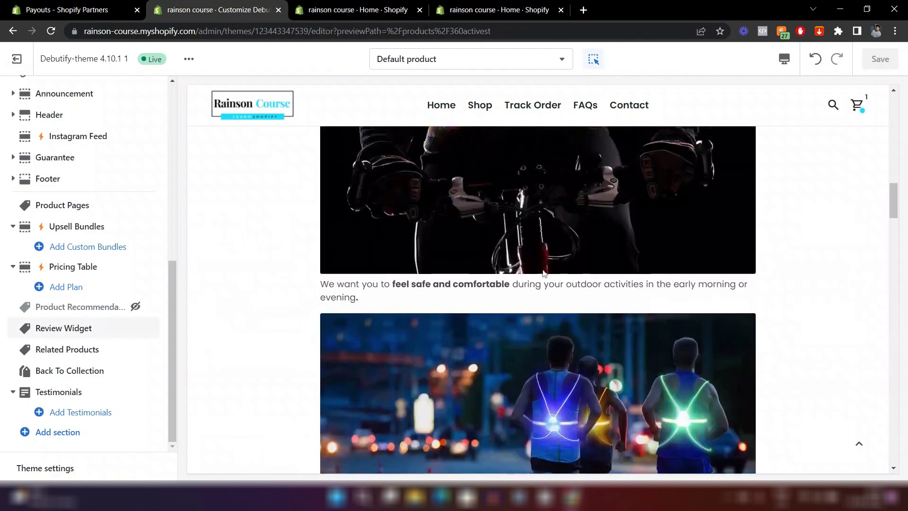
scroll(542, 270, "up", 15)
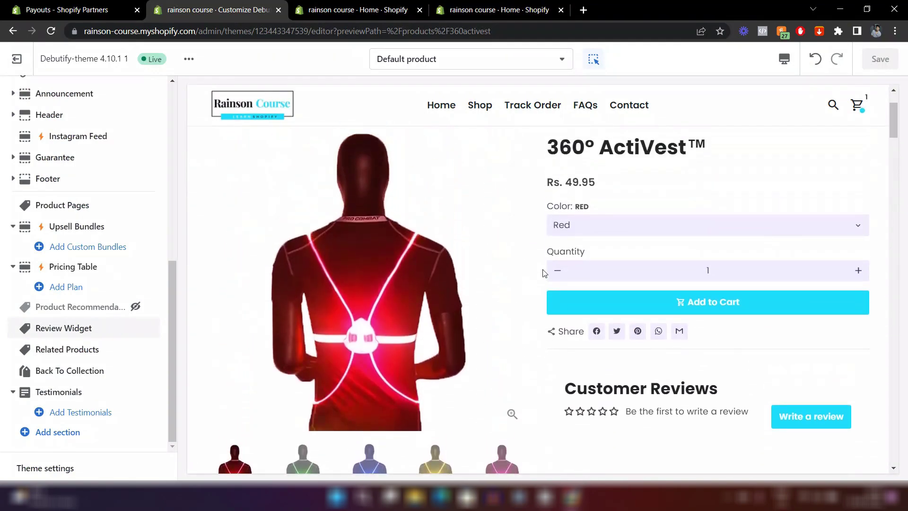
left_click(358, 9)
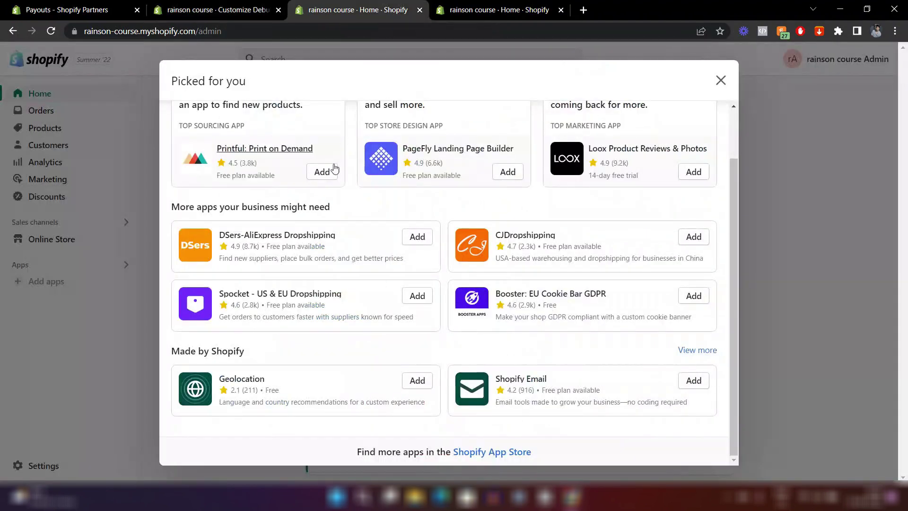
Open the Shopify App Store with the store account and search for 'sticky add to cart'.
left_click(475, 453)
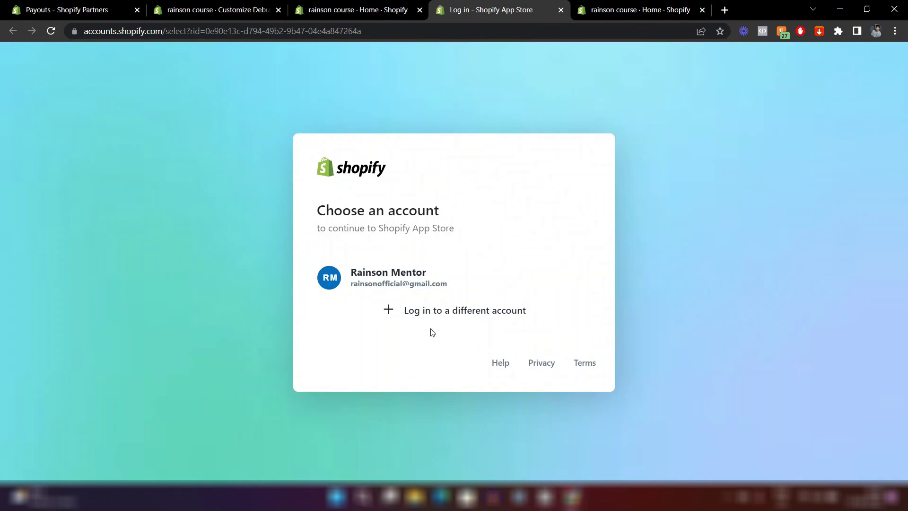
left_click(402, 281)
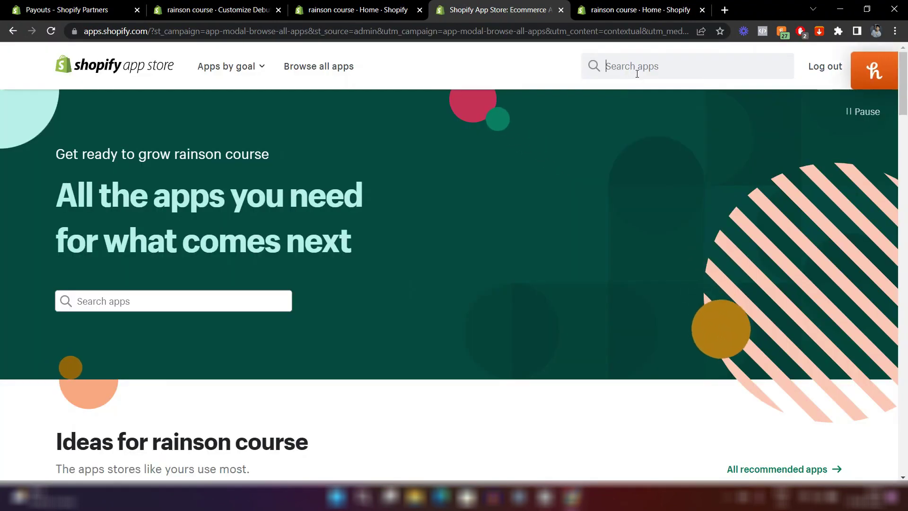
left_click(637, 71)
type("st")
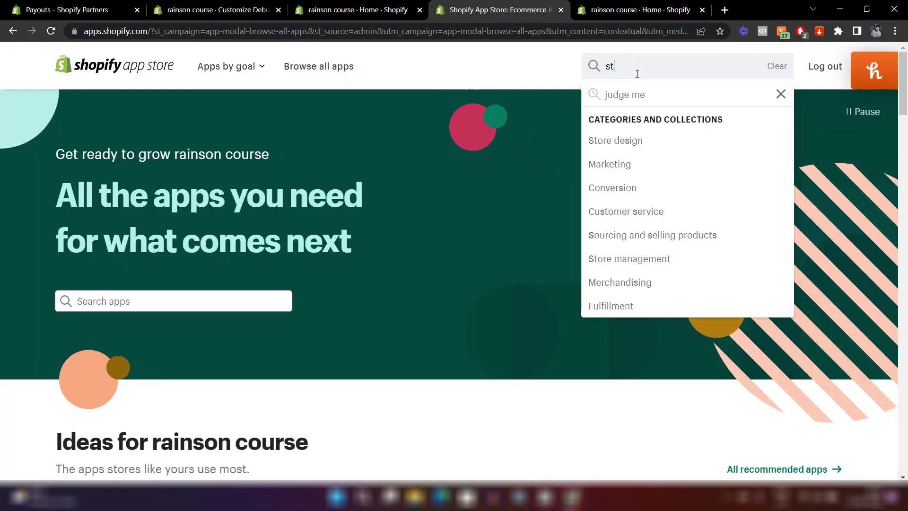
type("icky")
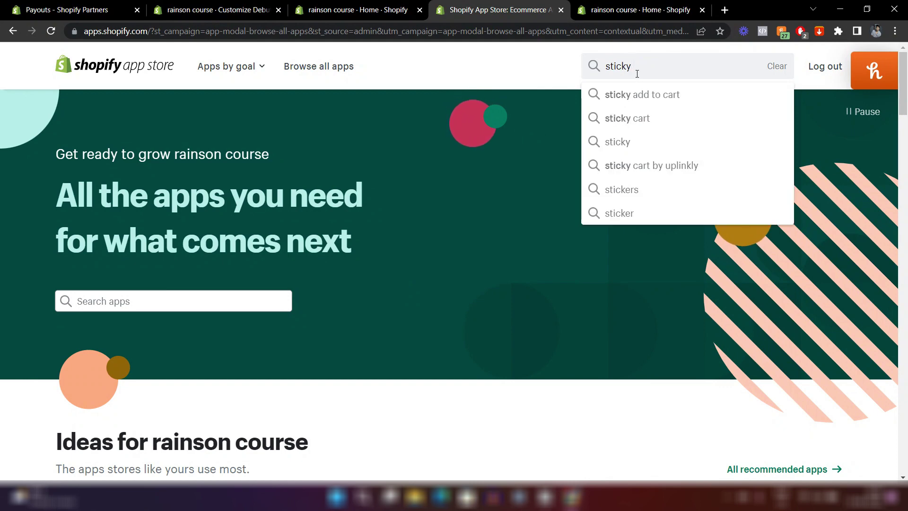
key("Down")
key("Return")
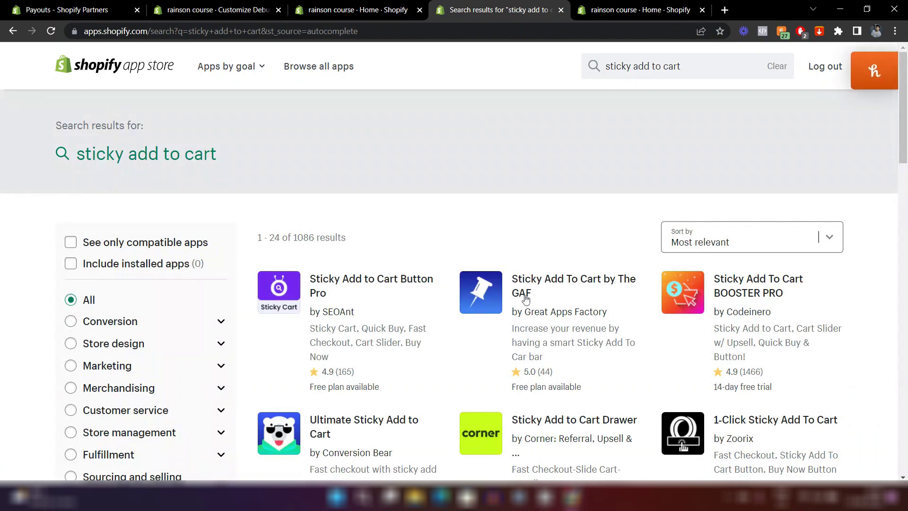
Open and review the free Sticky Add to Cart Bar listing by Zooomy.
scroll(621, 268, "down", 3)
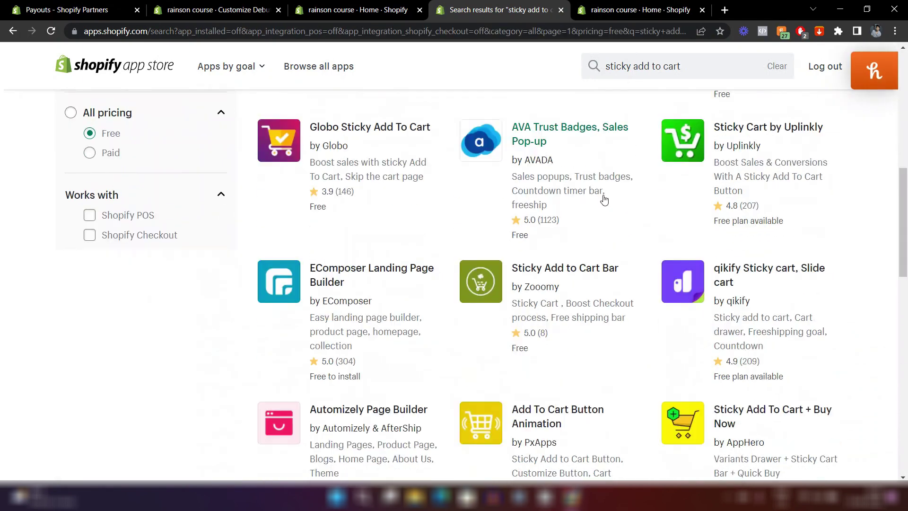
scroll(605, 203, "down", 1)
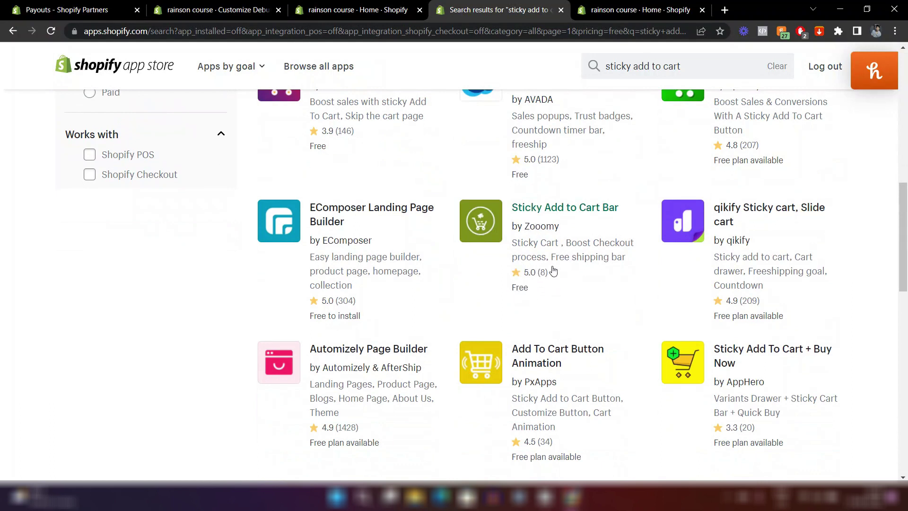
left_click(523, 214)
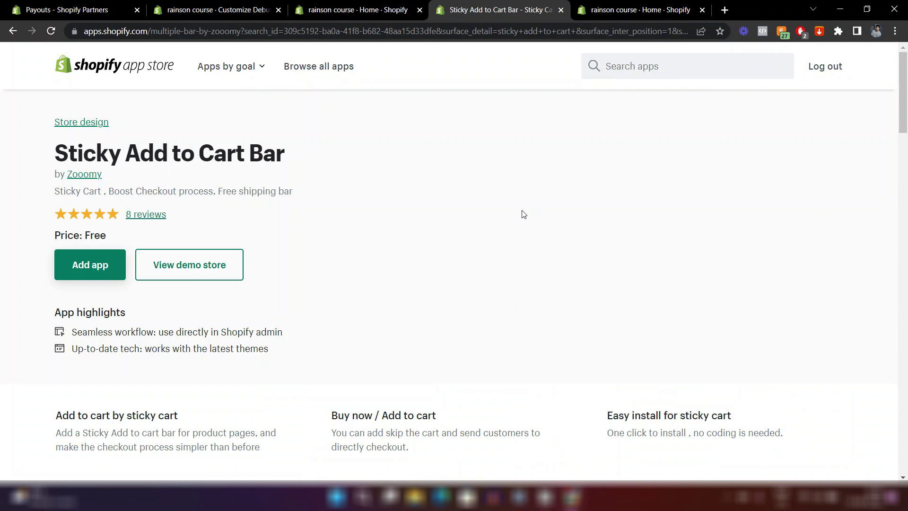
scroll(348, 340, "down", 8)
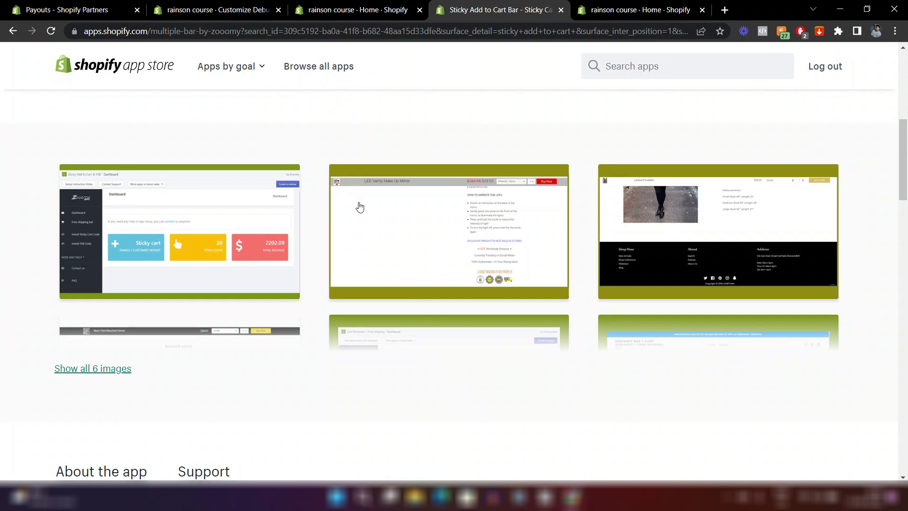
scroll(386, 230, "down", 1)
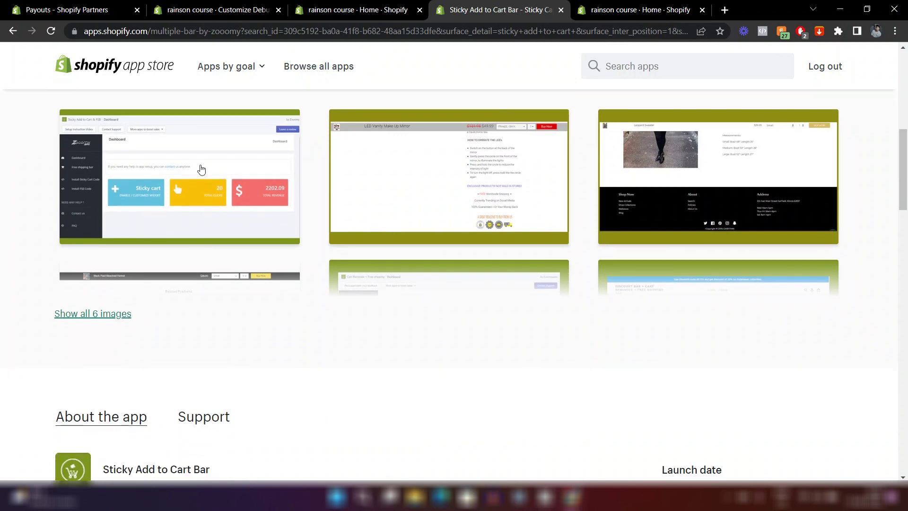
scroll(403, 183, "up", 5)
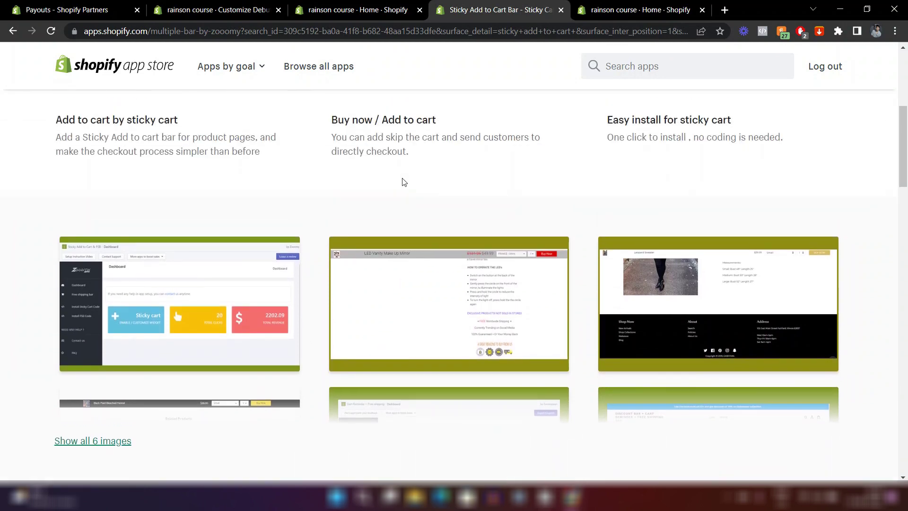
scroll(403, 182, "up", 3)
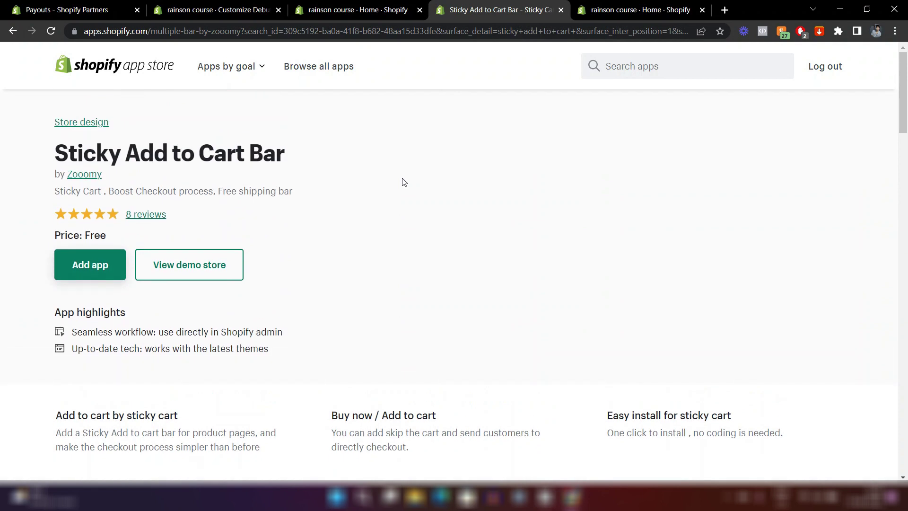
Add and install Sticky Add to Cart Bar, reaching its Zooomy dashboard.
left_click(103, 266)
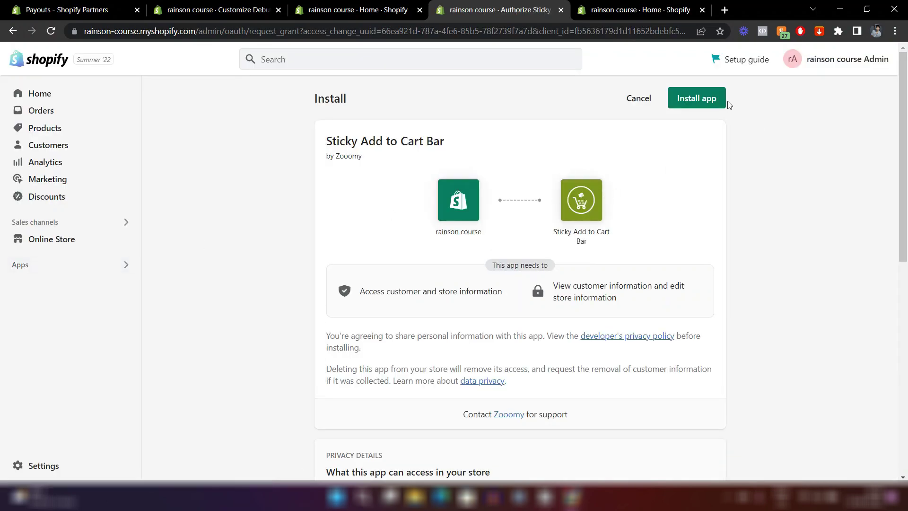
left_click(694, 99)
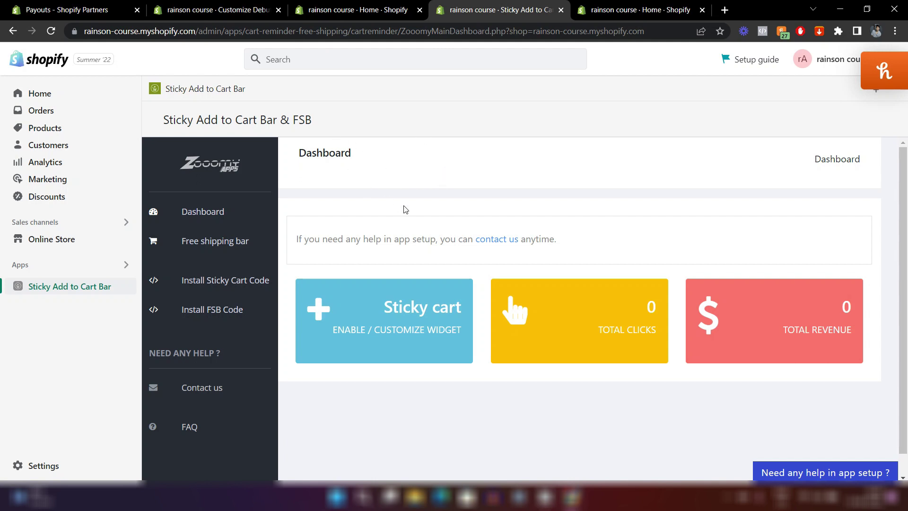
scroll(405, 210, "down", 1)
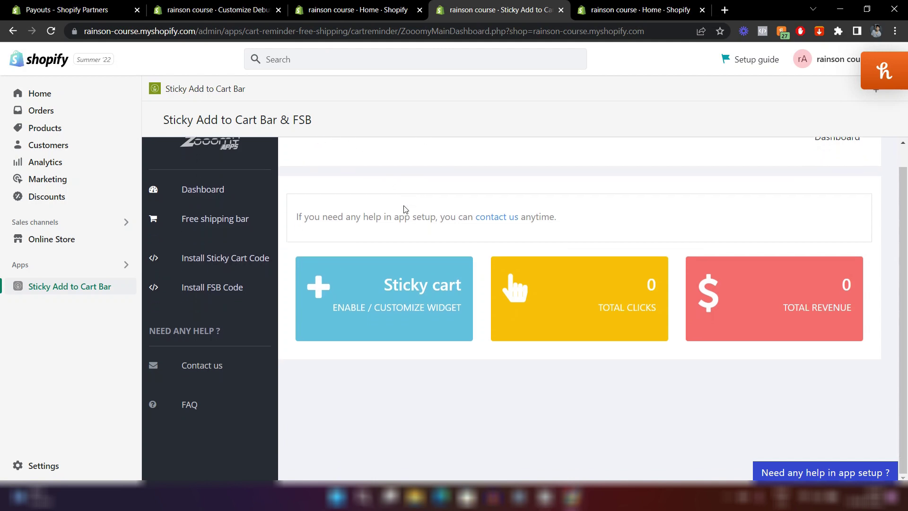
scroll(405, 210, "up", 1)
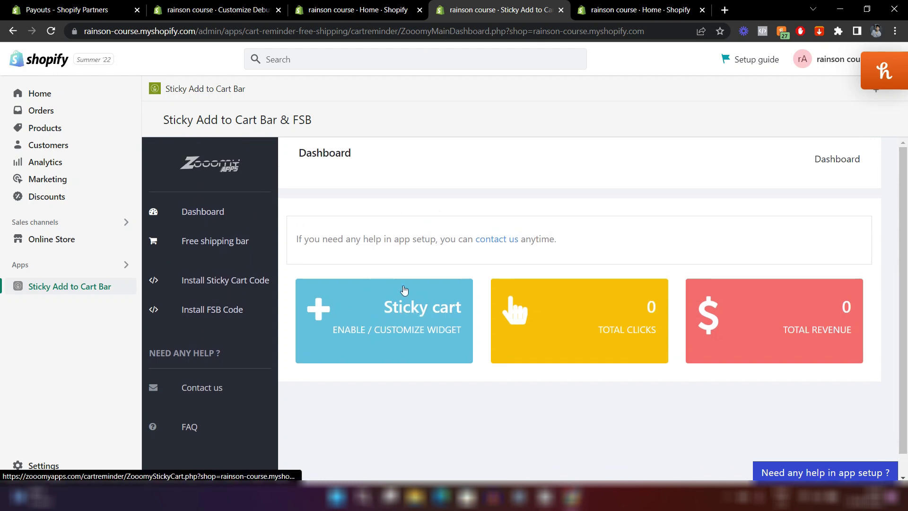
Open the Sticky cart widget settings and start editing its Compare price color.
left_click(364, 316)
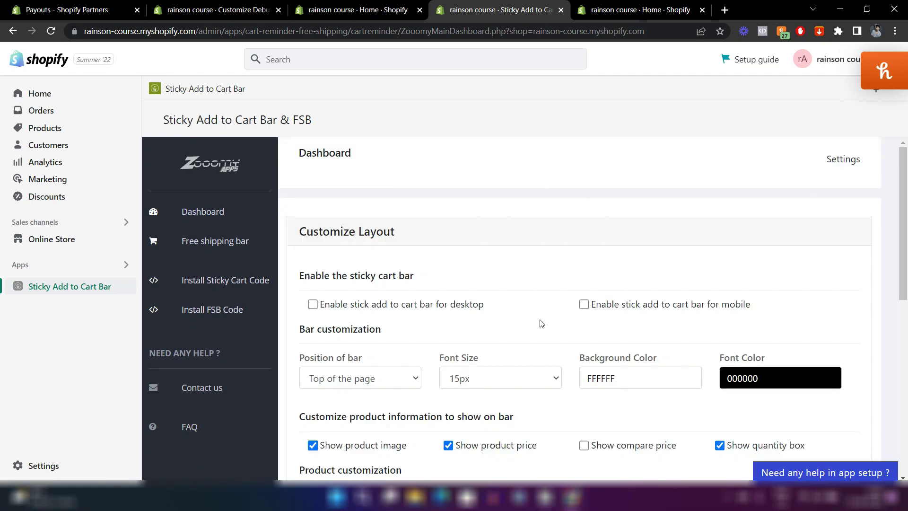
scroll(541, 323, "down", 3)
scroll(542, 323, "down", 3)
scroll(542, 323, "up", 6)
scroll(541, 323, "down", 7)
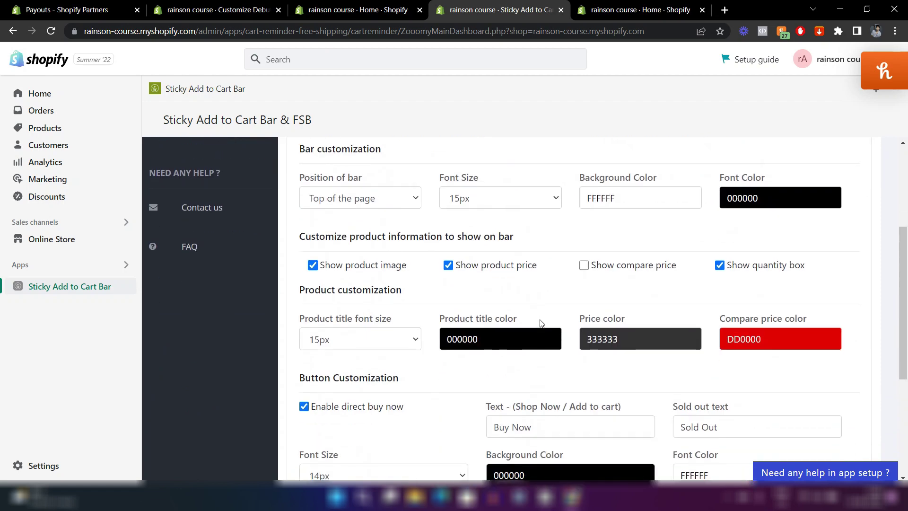
scroll(542, 323, "up", 7)
scroll(541, 324, "up", 1)
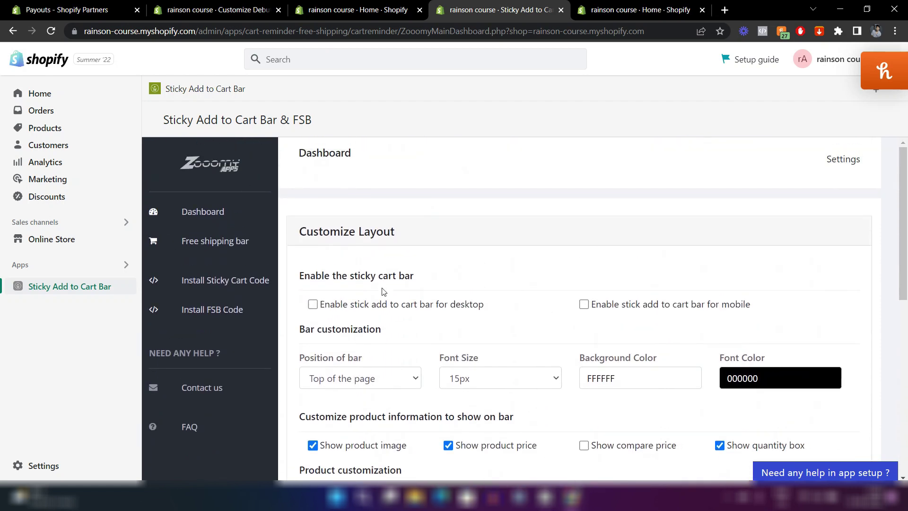
scroll(374, 297, "down", 3)
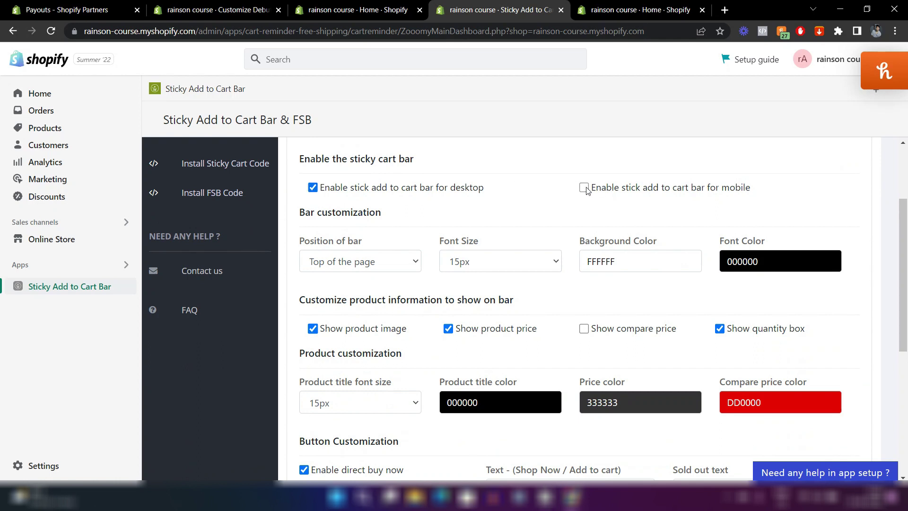
scroll(636, 301, "down", 1)
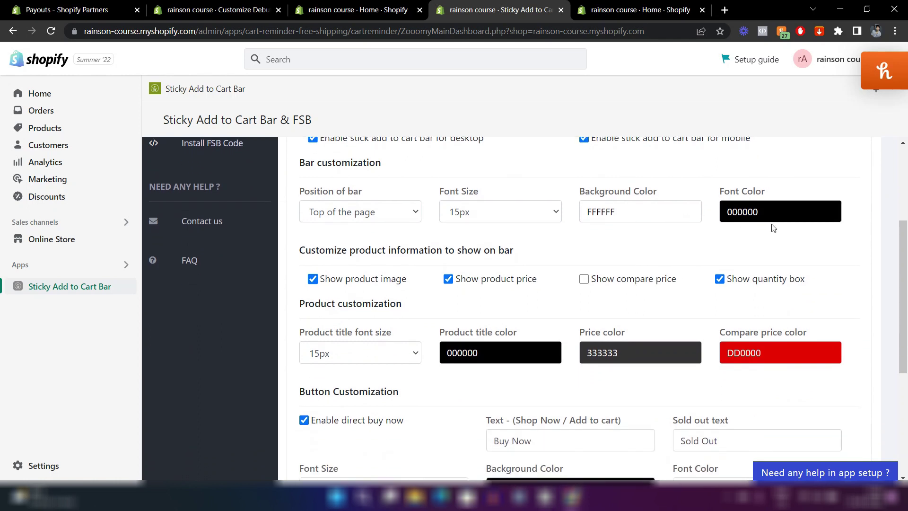
left_click(750, 353)
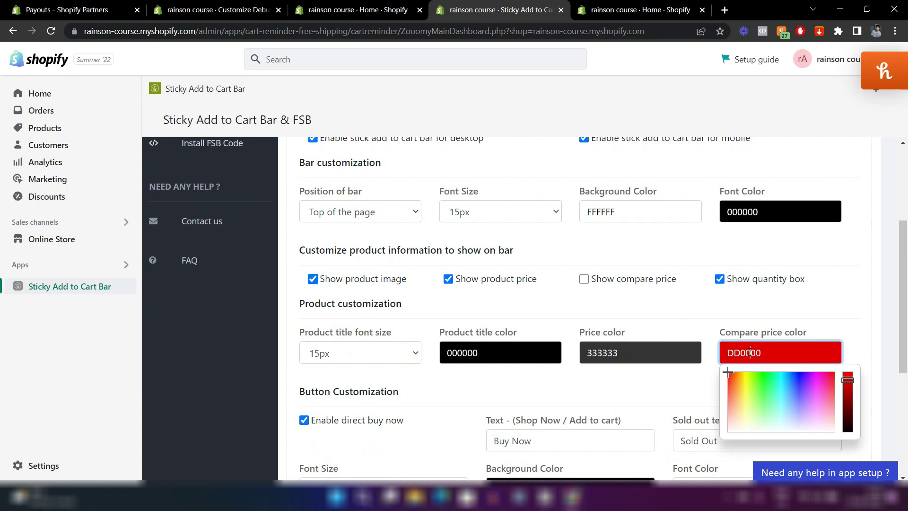
Copy the Buttons colour hex from the Debutify theme's colour settings.
left_click(202, 6)
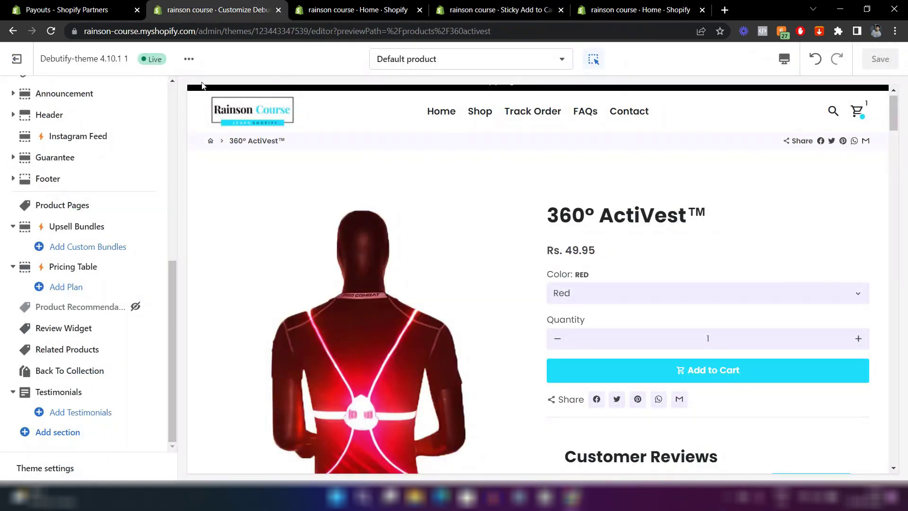
left_click(71, 468)
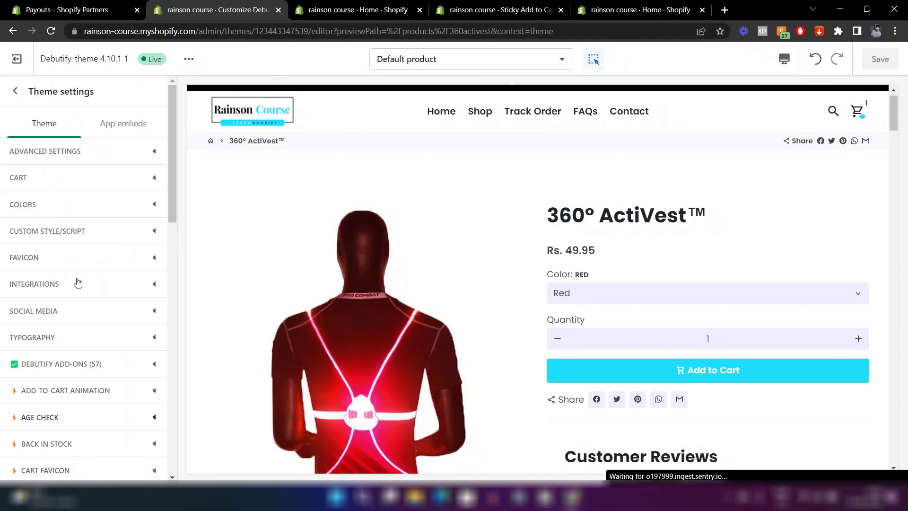
left_click(53, 207)
scroll(23, 296, "down", 8)
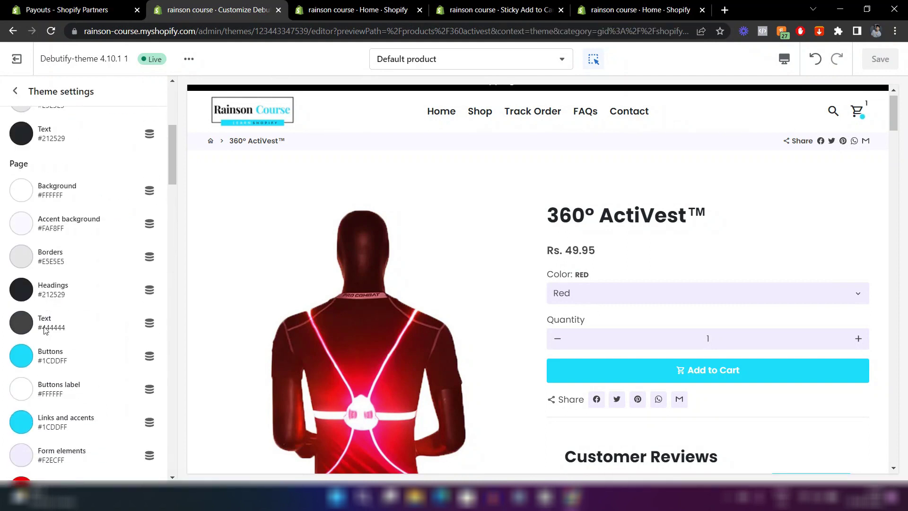
left_click(17, 239)
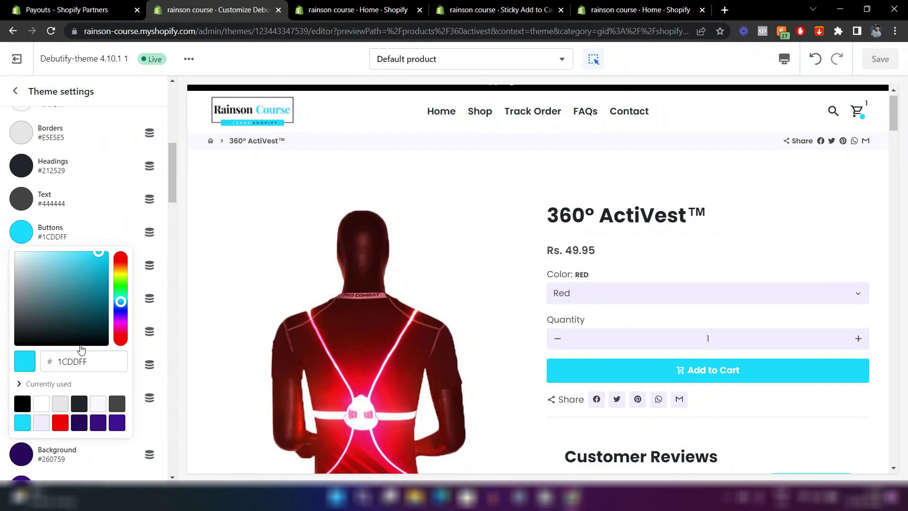
left_click_drag(93, 360, 63, 360)
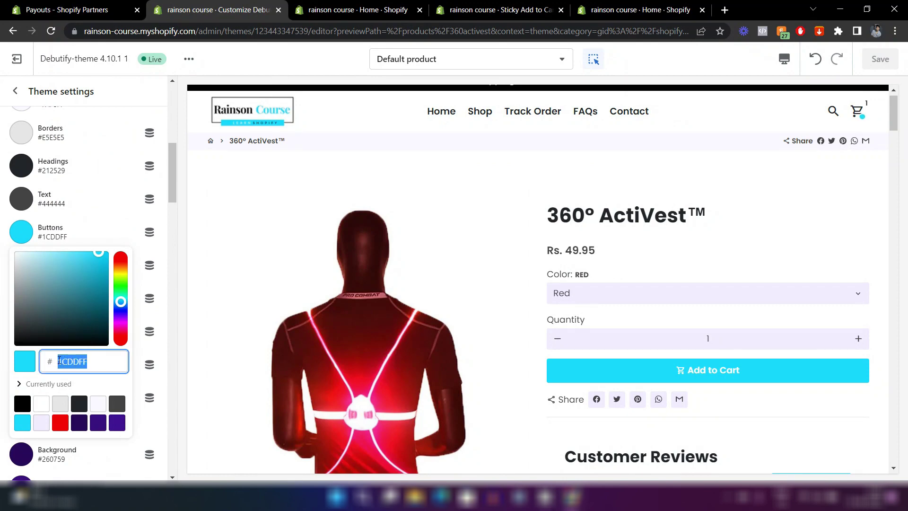
Paste 1CDDFF as the compare price colour and save the sticky cart settings.
left_click(494, 10)
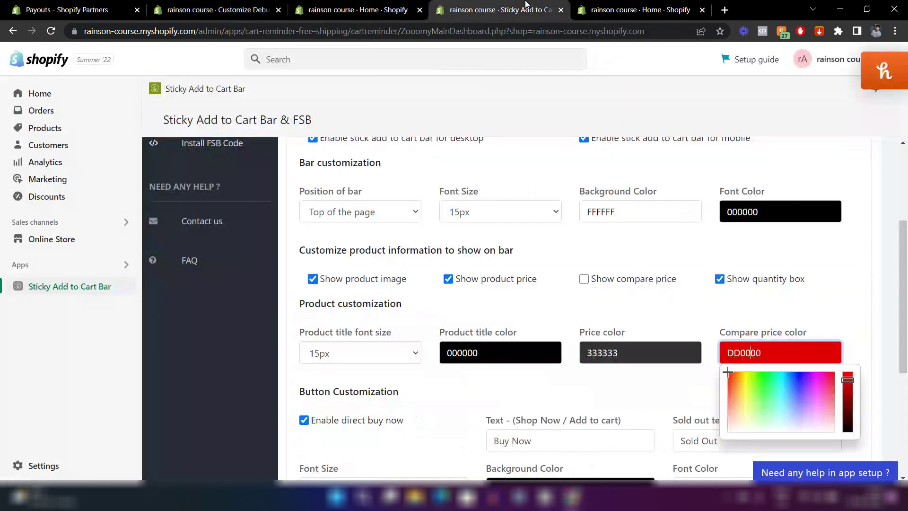
key("ctrl+a")
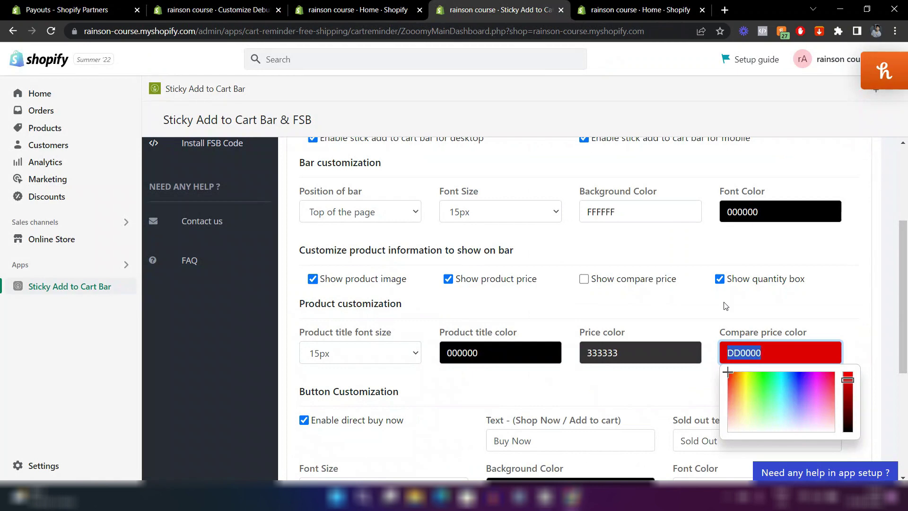
type("1CDDFF")
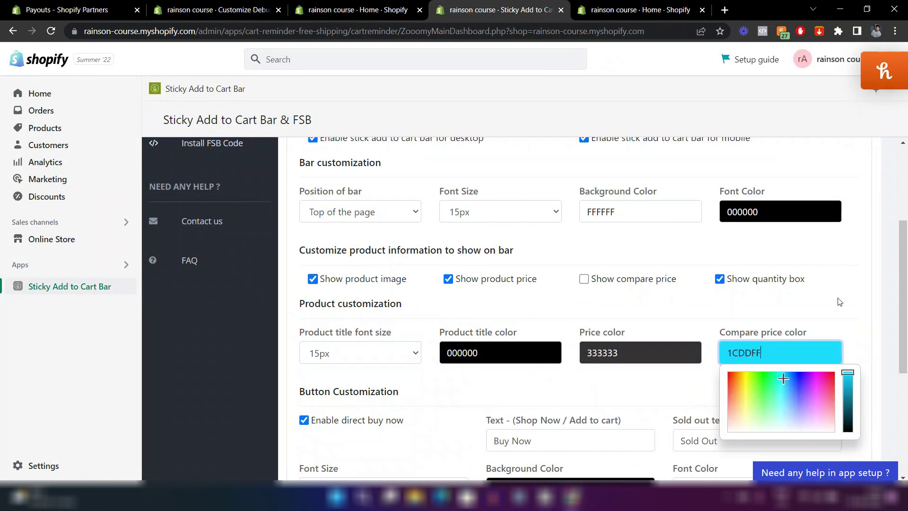
left_click(839, 301)
scroll(721, 290, "down", 2)
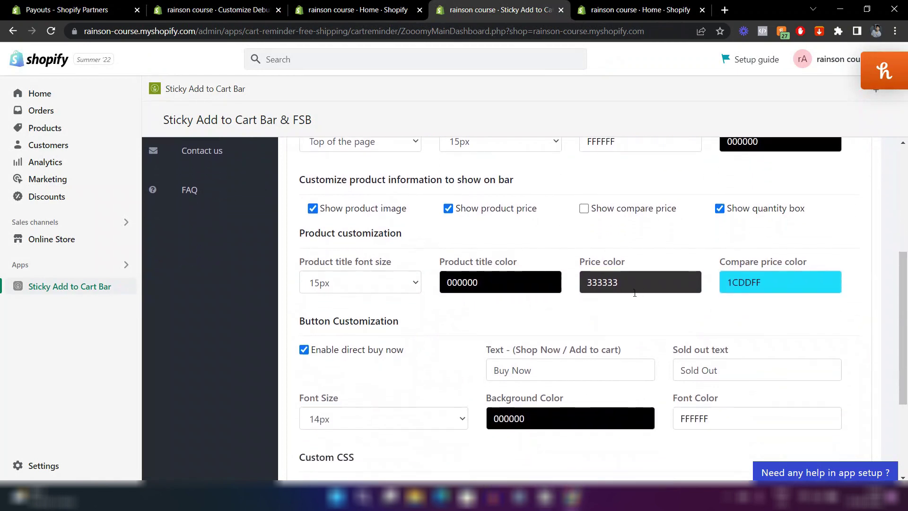
scroll(635, 293, "down", 3)
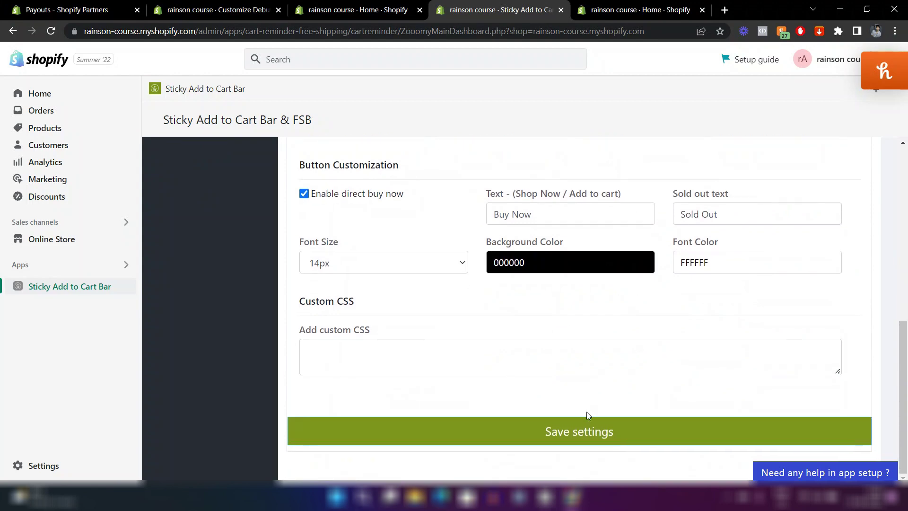
left_click(578, 432)
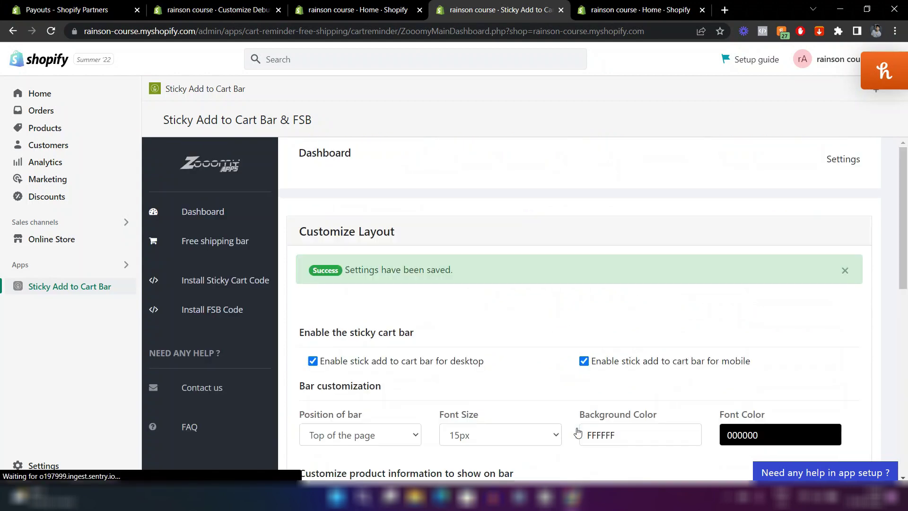
Reload the theme editor preview and scroll through it to check the sticky add-to-cart bar.
left_click(219, 4)
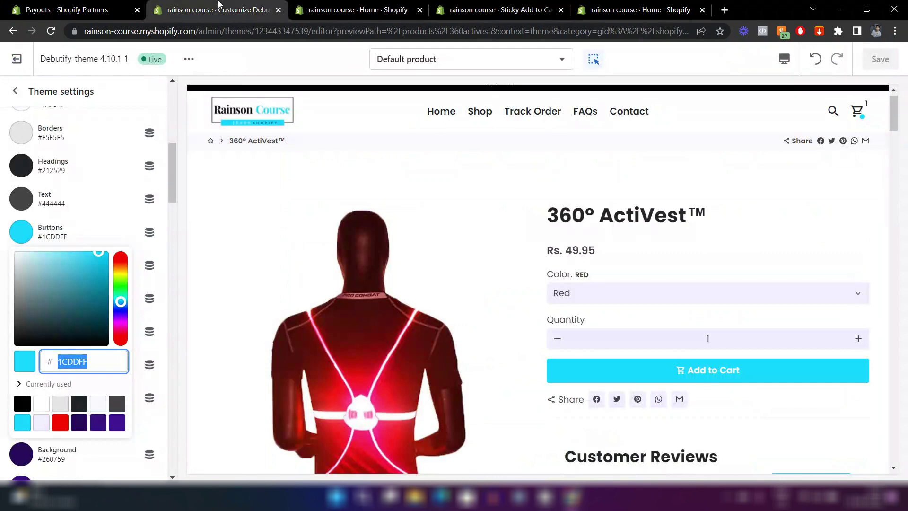
left_click(55, 32)
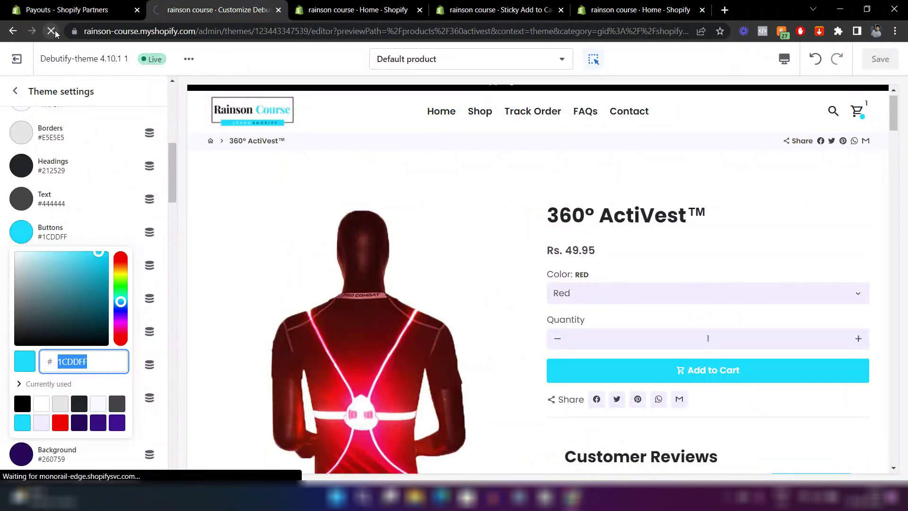
scroll(805, 240, "down", 5)
scroll(806, 239, "down", 7)
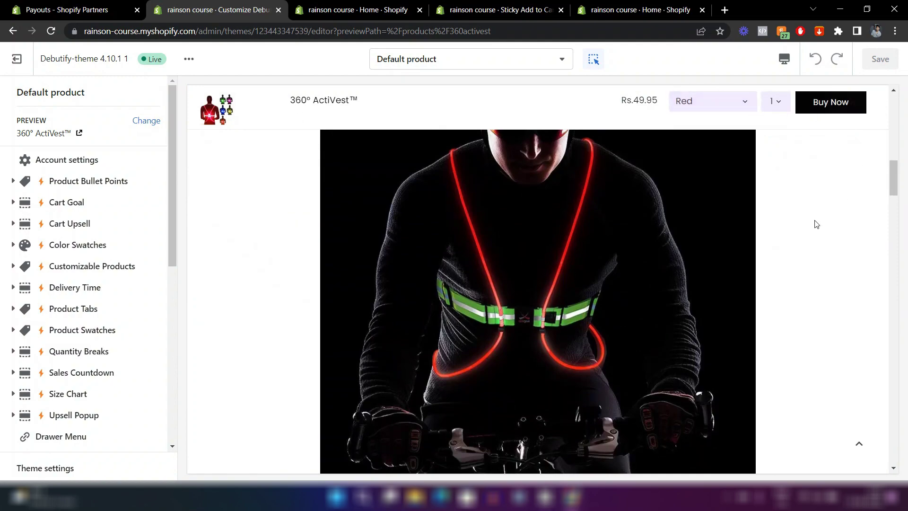
scroll(815, 219, "down", 2)
scroll(813, 215, "down", 15)
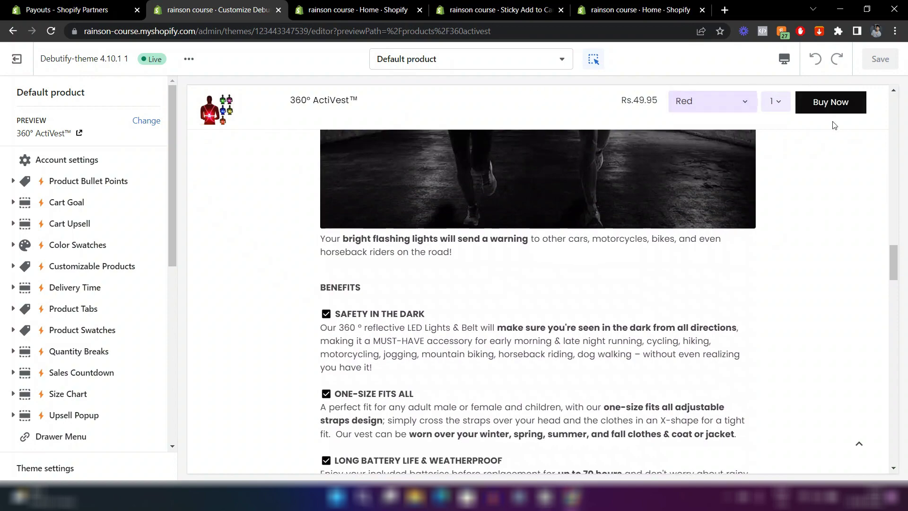
scroll(782, 297, "down", 10)
scroll(783, 297, "down", 15)
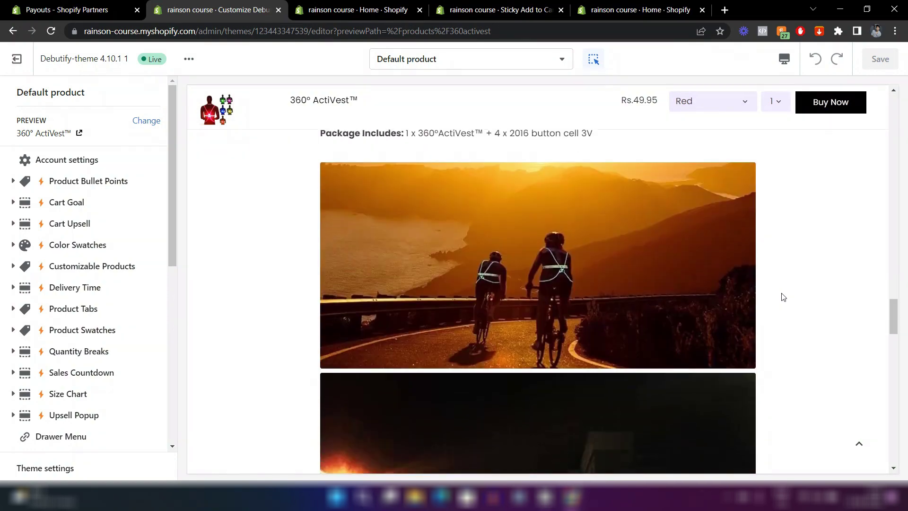
scroll(782, 292, "up", 15)
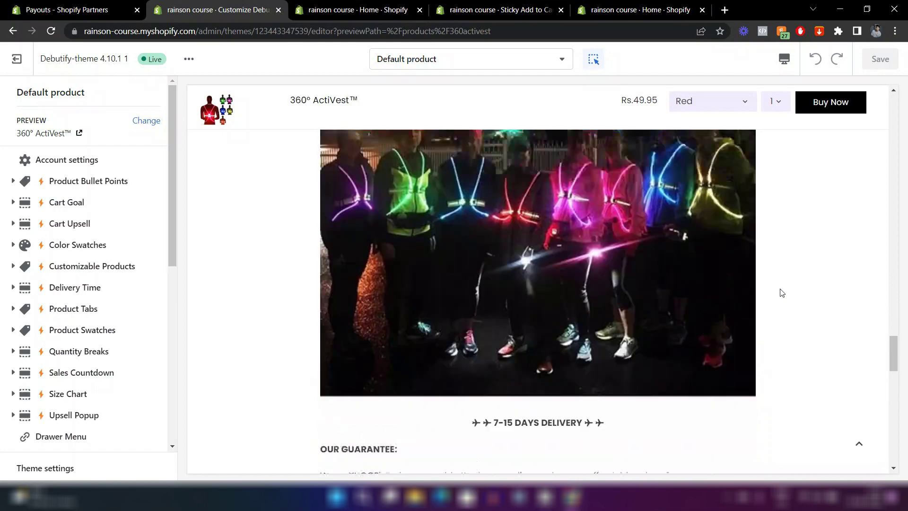
scroll(782, 293, "down", 10)
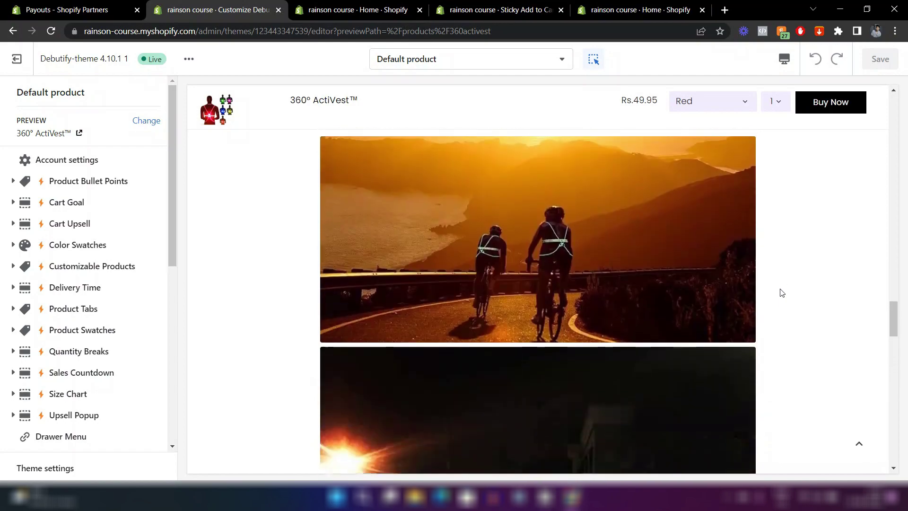
scroll(781, 293, "up", 10)
scroll(781, 292, "down", 3)
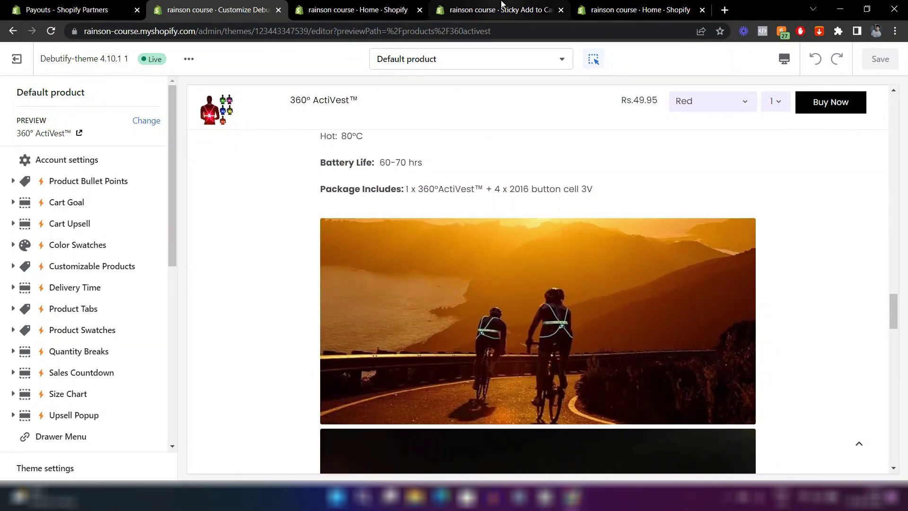
Review the Sticky Add to Cart bar settings, then return to admin Home's Picked for you apps.
left_click(502, 6)
scroll(530, 326, "down", 3)
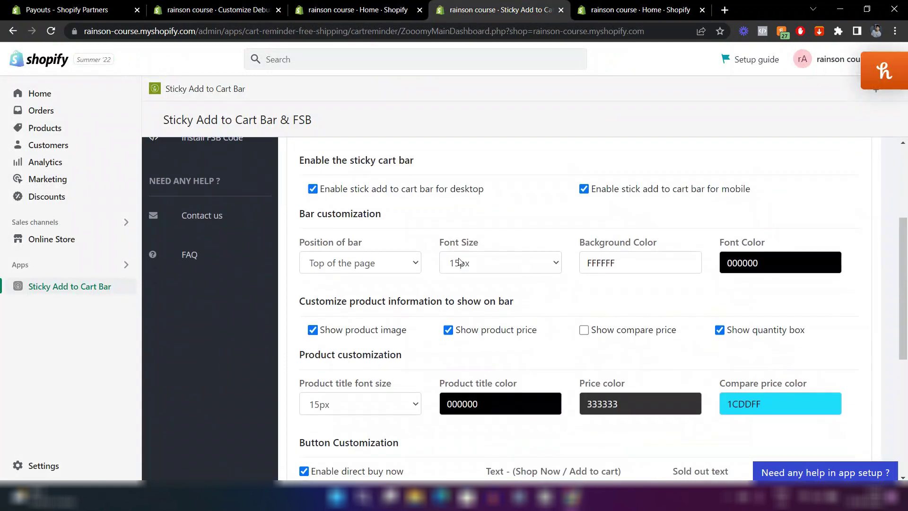
scroll(466, 311, "down", 3)
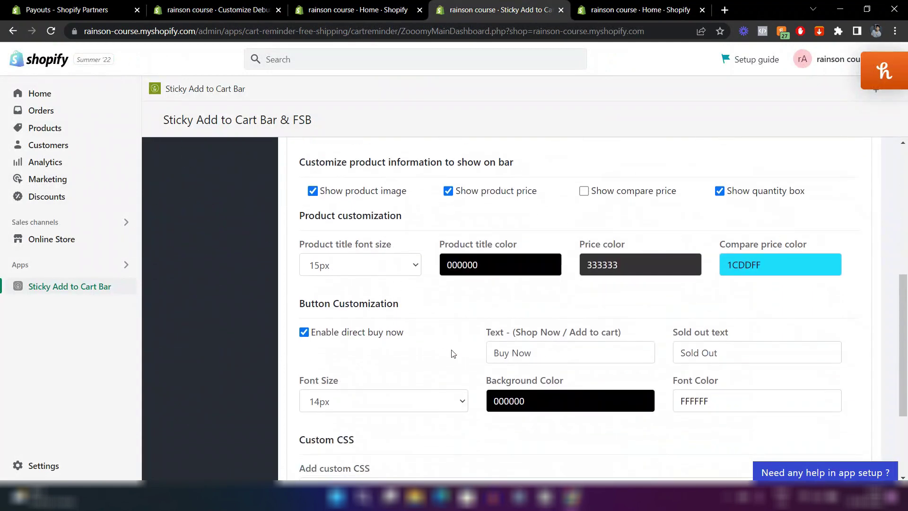
scroll(453, 354, "down", 2)
scroll(422, 293, "up", 8)
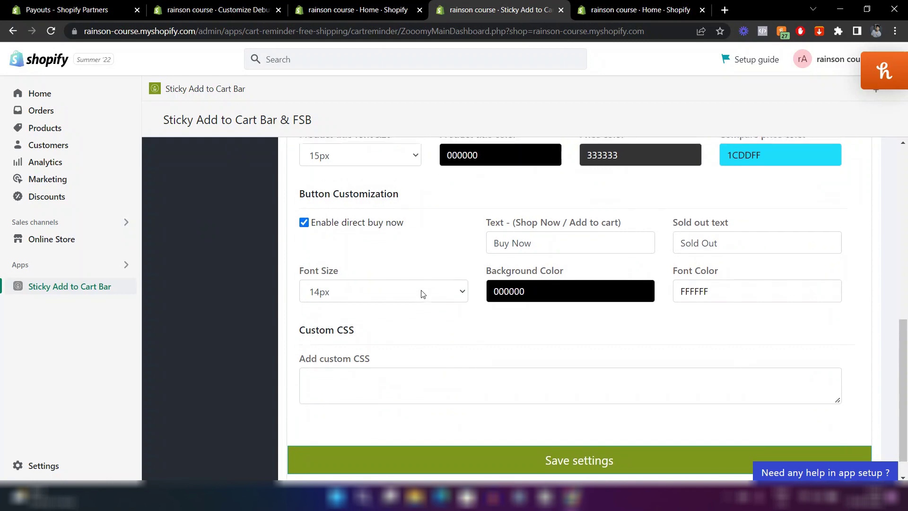
scroll(475, 249, "down", 2)
scroll(474, 248, "down", 1)
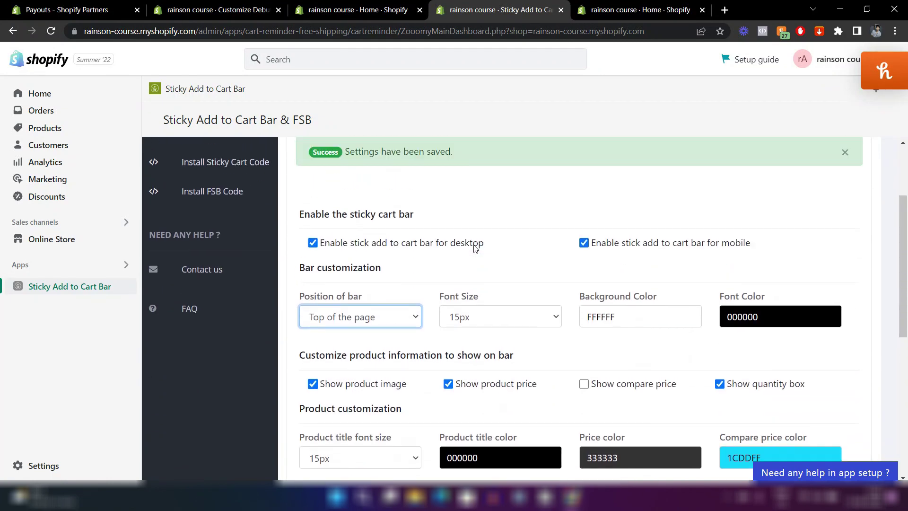
scroll(474, 248, "up", 3)
left_click(358, 10)
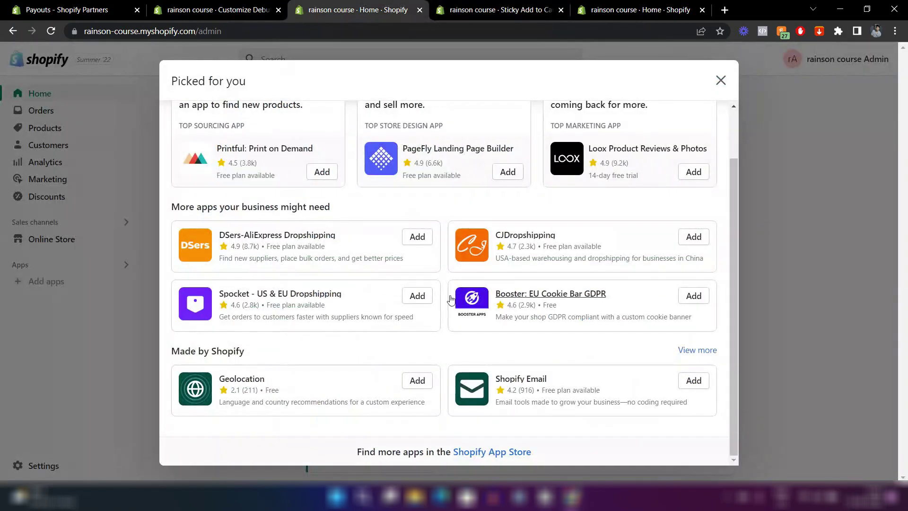
Search the Shopify App Store for 'trust sealsand badges' using the store account.
left_click(483, 452)
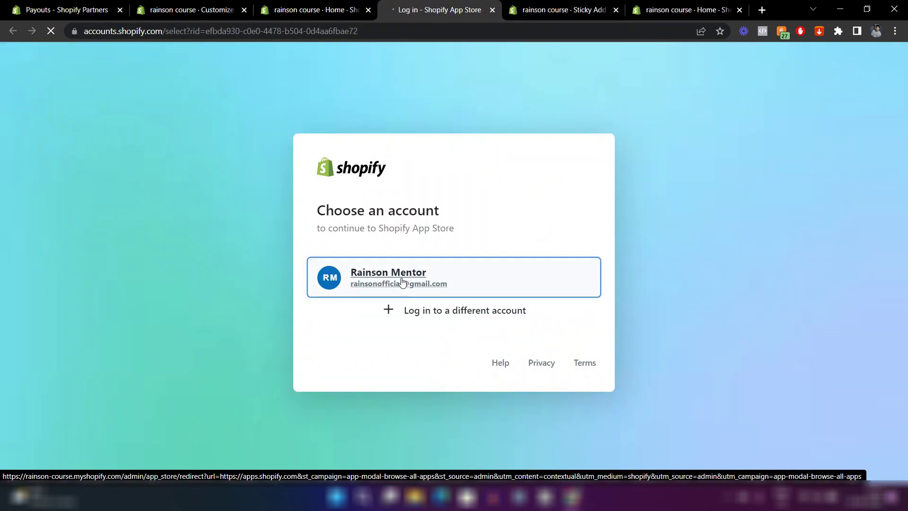
left_click(403, 279)
left_click(642, 66)
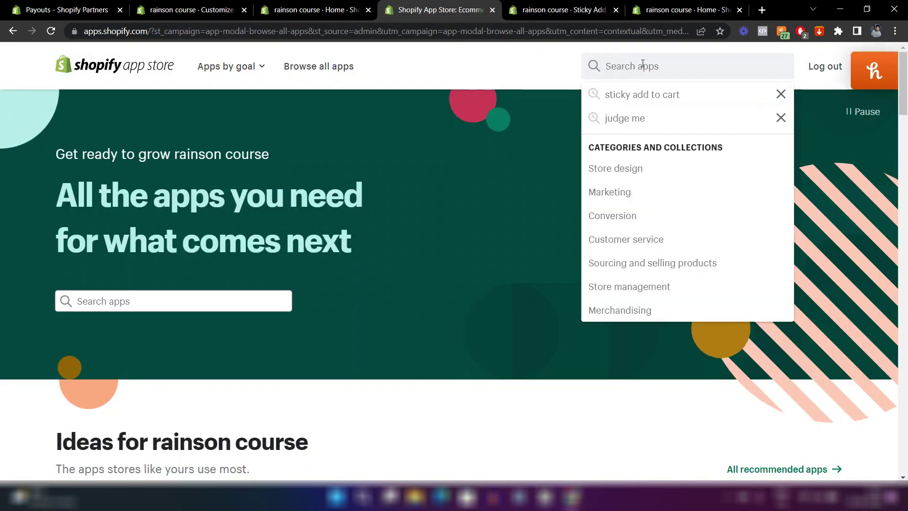
type("trust seals")
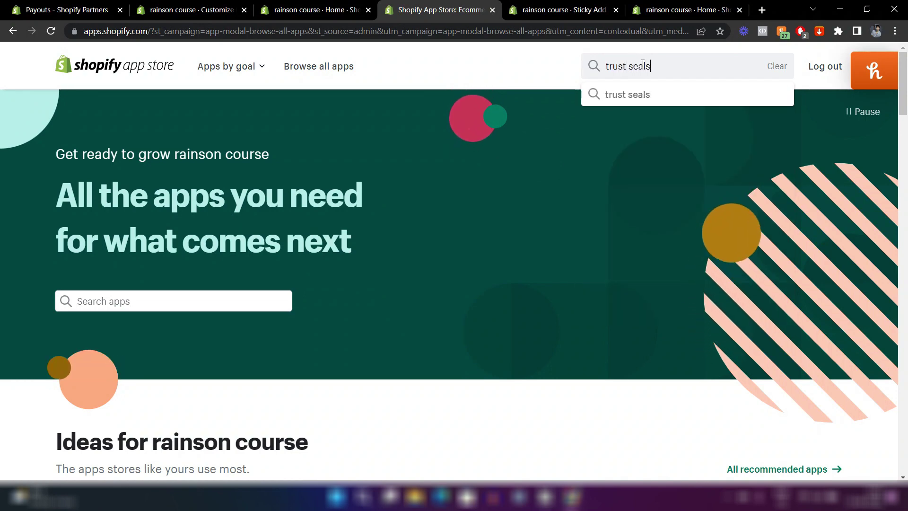
type("and badges")
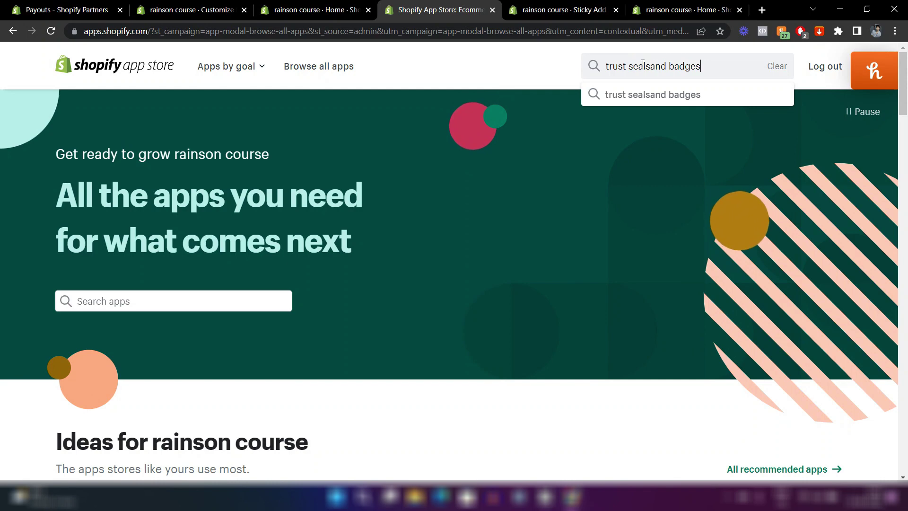
key("Return")
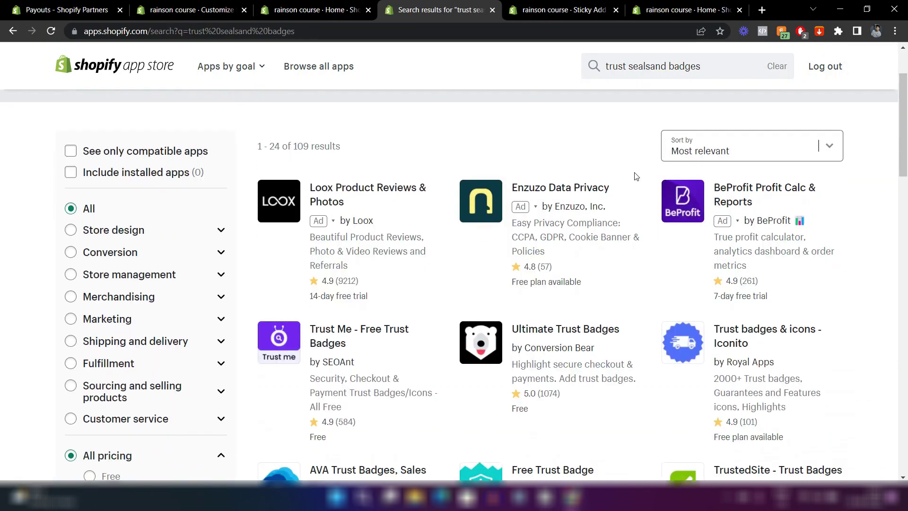
scroll(535, 250, "down", 2)
Add and install the Ultimate Trust Badges app on the store.
left_click(534, 251)
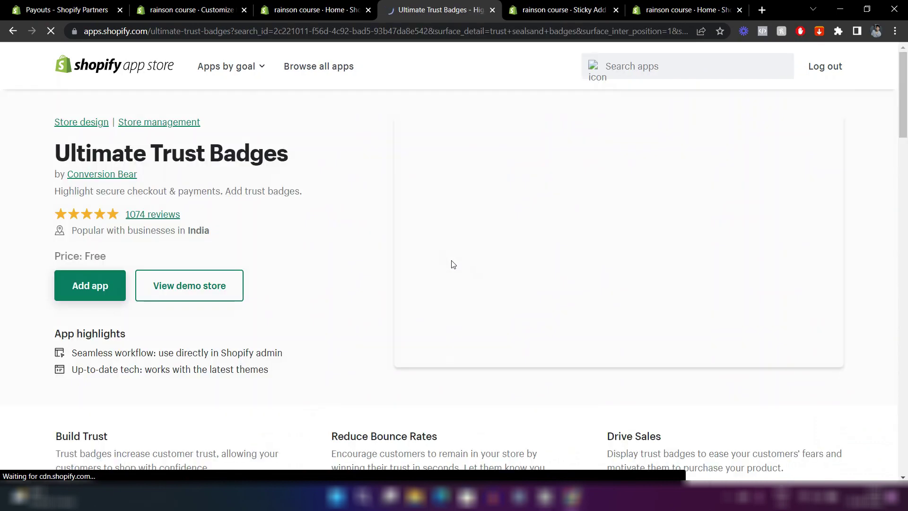
left_click(118, 290)
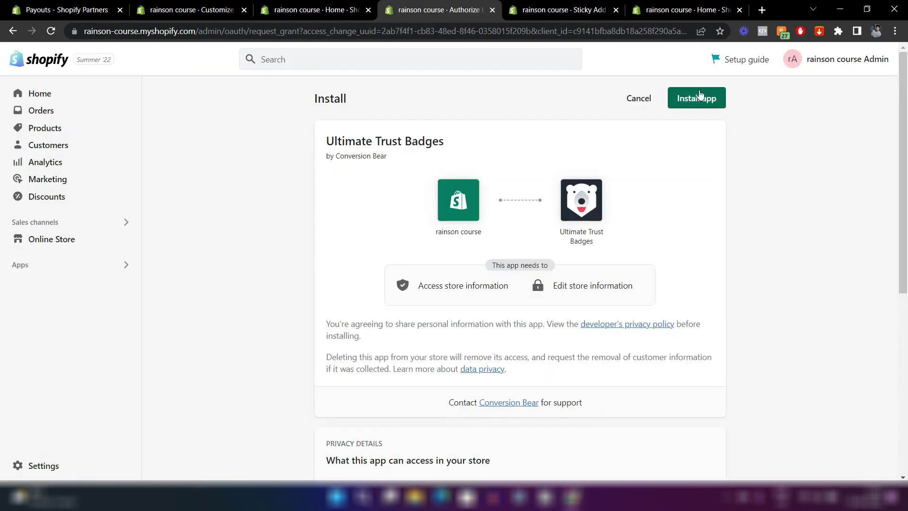
left_click(700, 94)
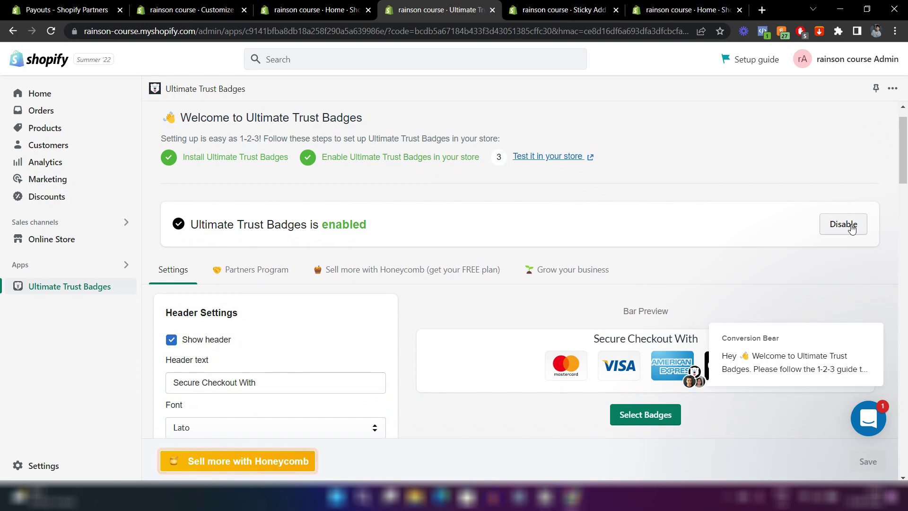
scroll(495, 297, "down", 2)
scroll(496, 297, "up", 2)
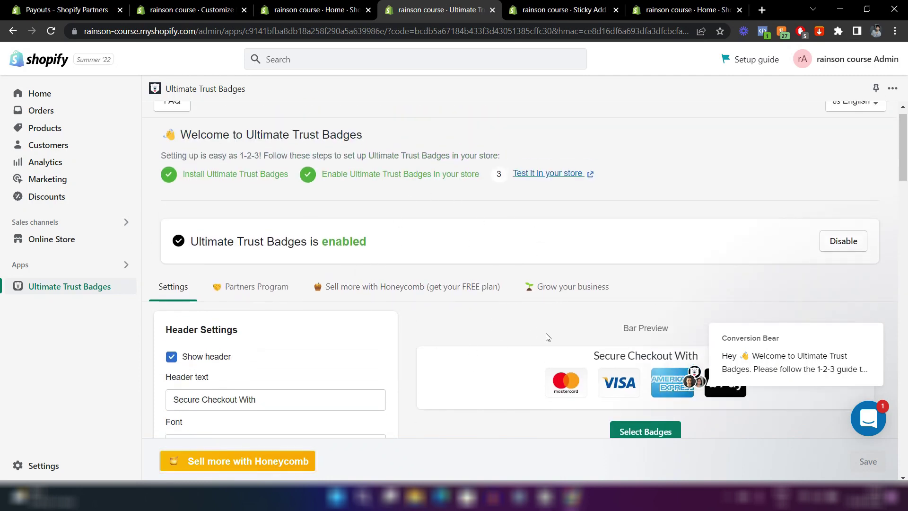
Set the badge bar header font to Montserrat.
scroll(547, 337, "down", 2)
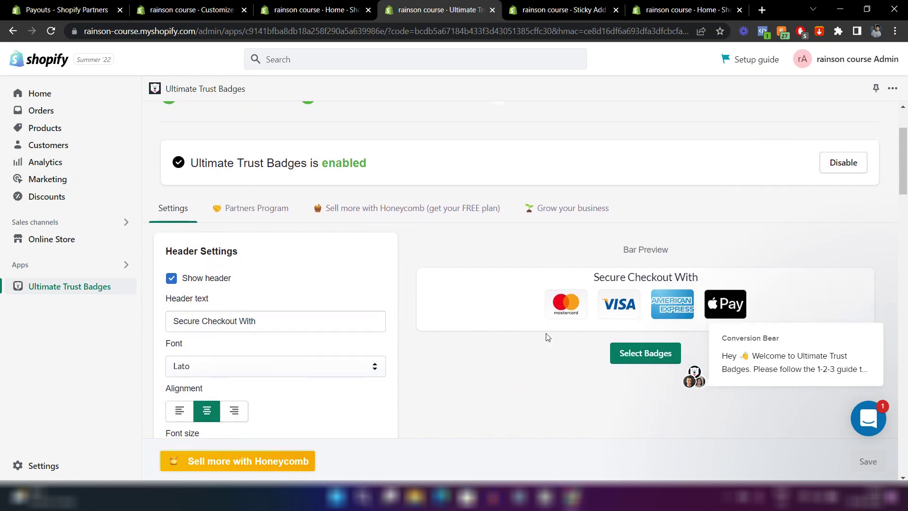
scroll(458, 305, "down", 1)
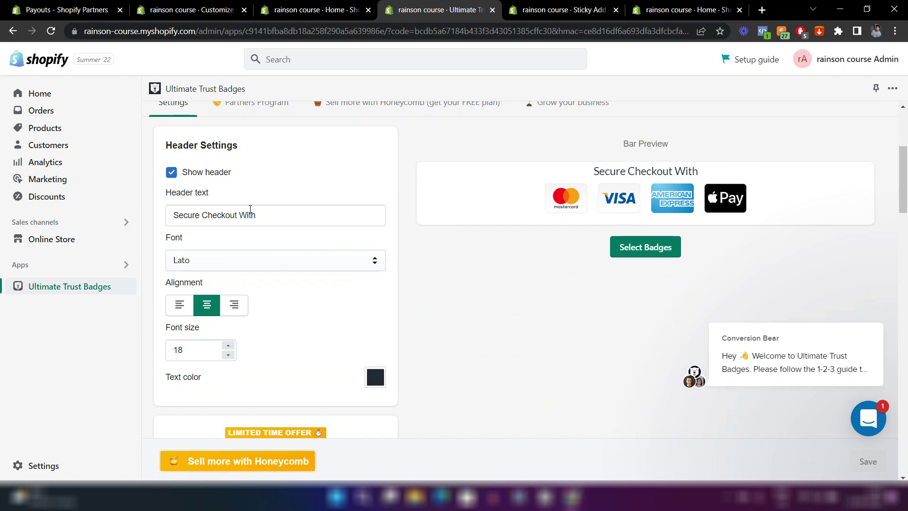
left_click(202, 263)
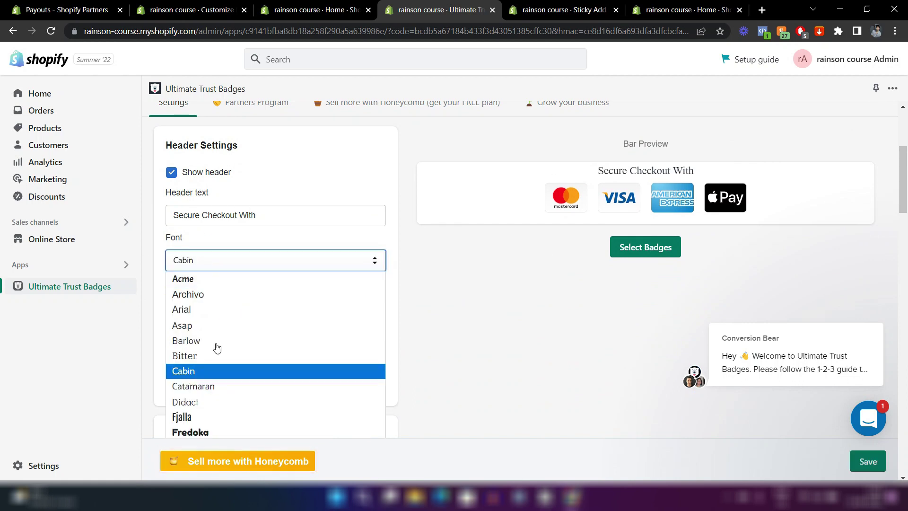
scroll(222, 346, "down", 1)
scroll(220, 347, "down", 1)
scroll(237, 350, "down", 1)
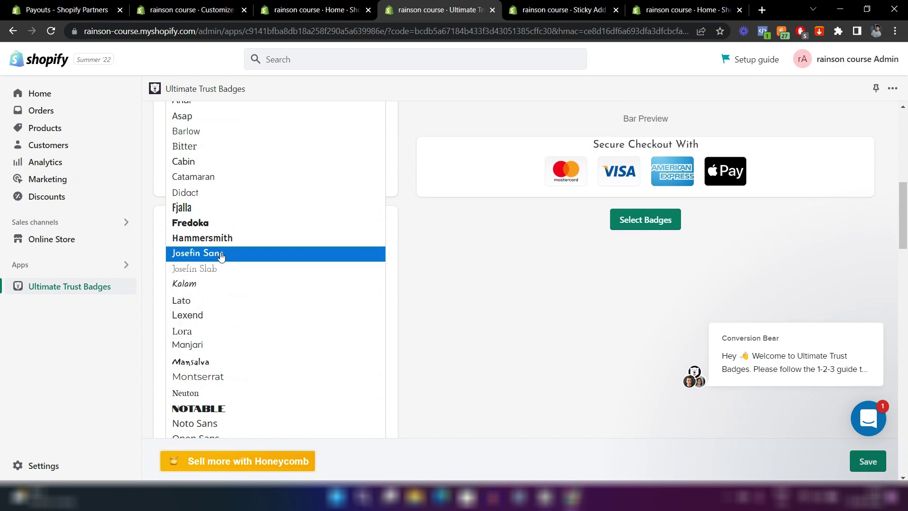
scroll(226, 331, "down", 1)
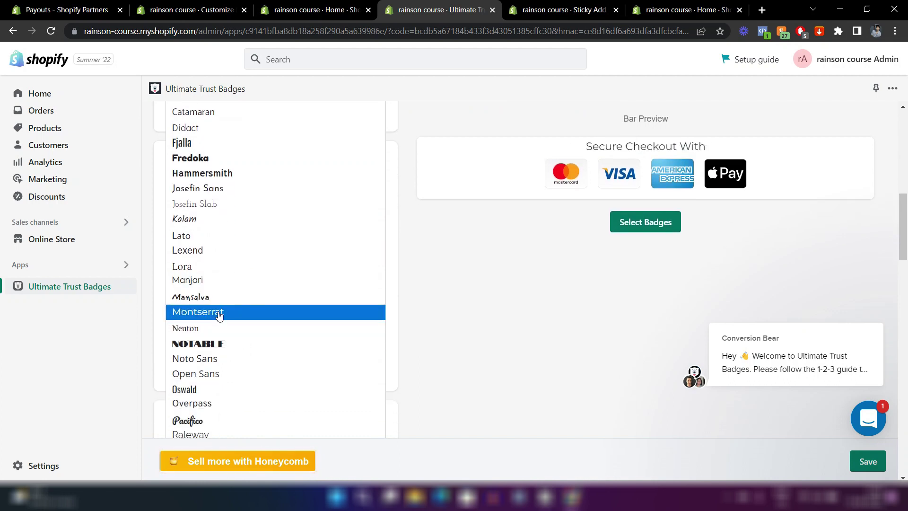
left_click(219, 312)
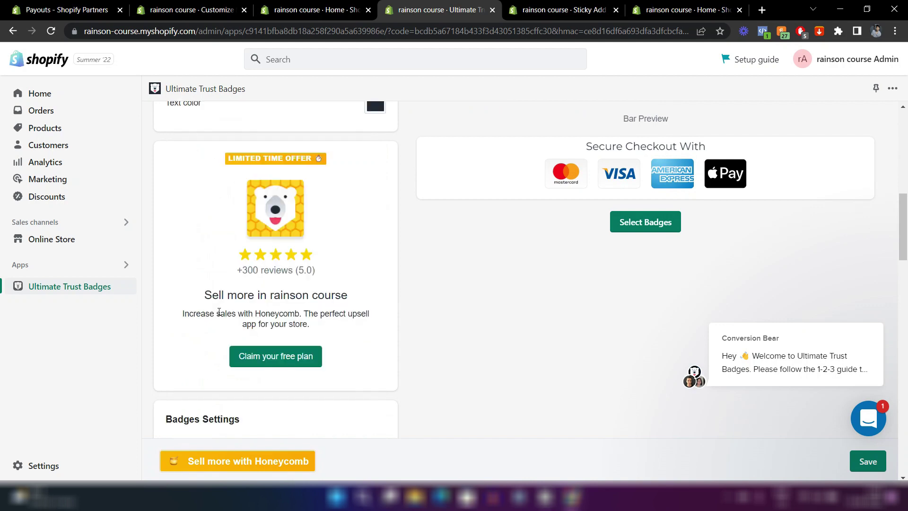
Preview the badges in Mono and Original styles, then keep the Card style.
scroll(304, 332, "up", 4)
scroll(304, 333, "down", 1)
scroll(304, 334, "down", 7)
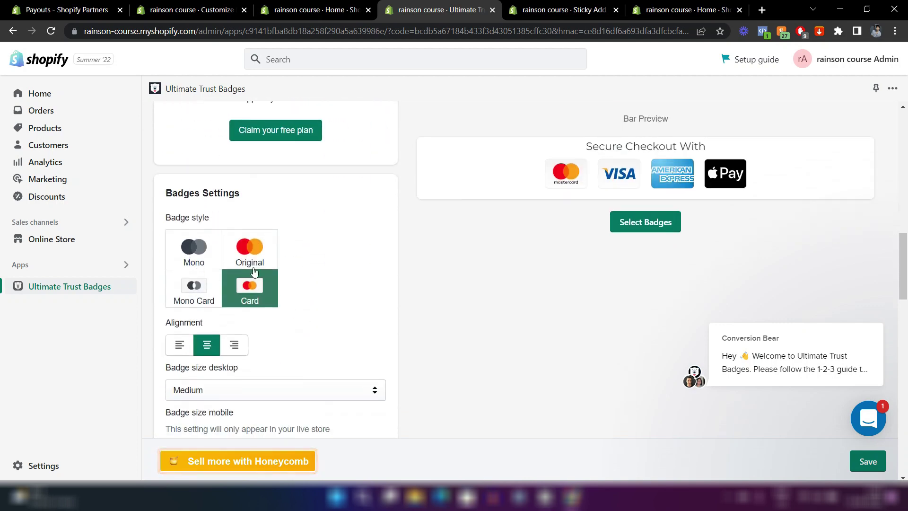
left_click(188, 254)
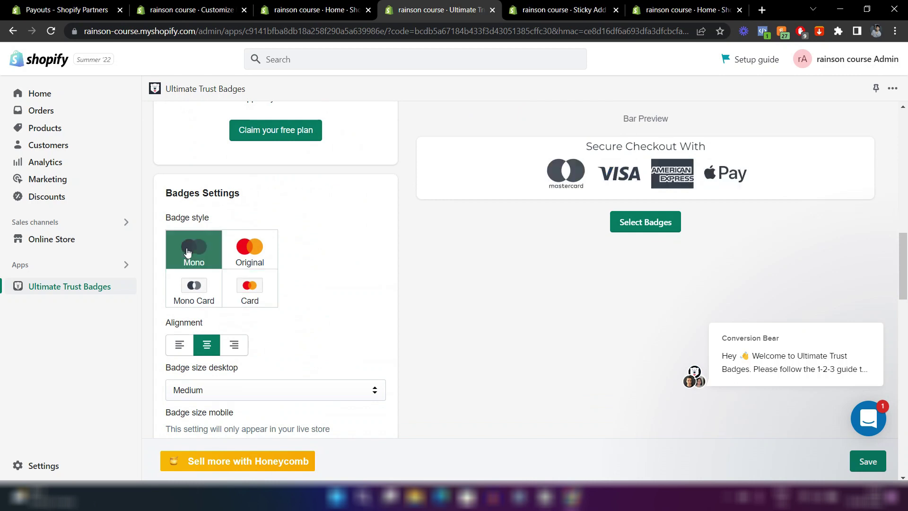
left_click(253, 248)
left_click(261, 285)
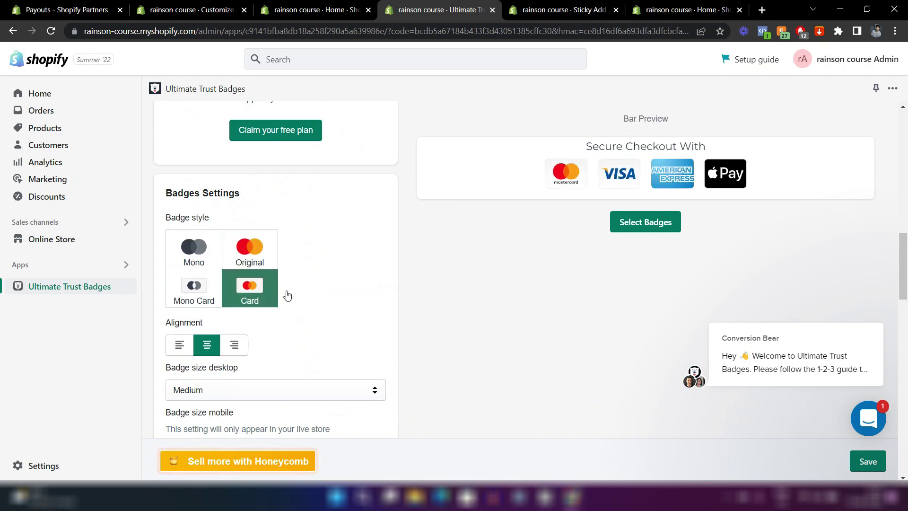
scroll(285, 296, "down", 4)
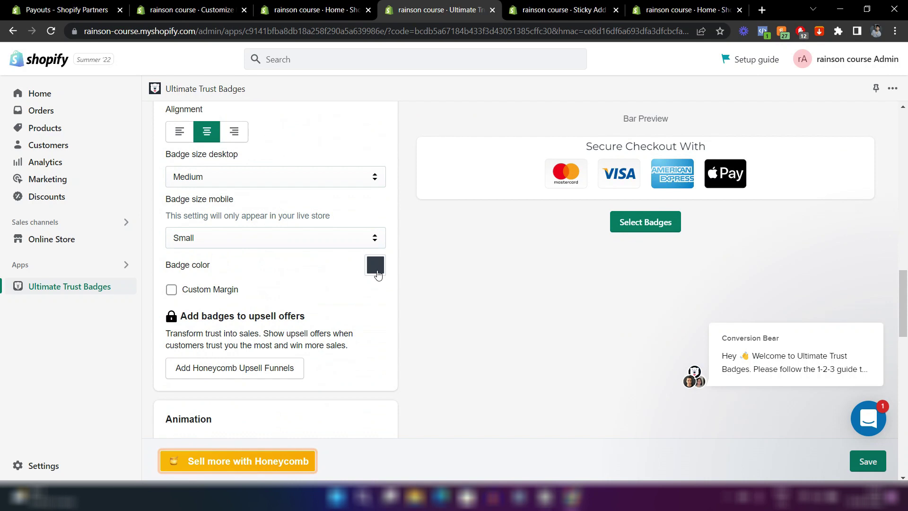
left_click(629, 225)
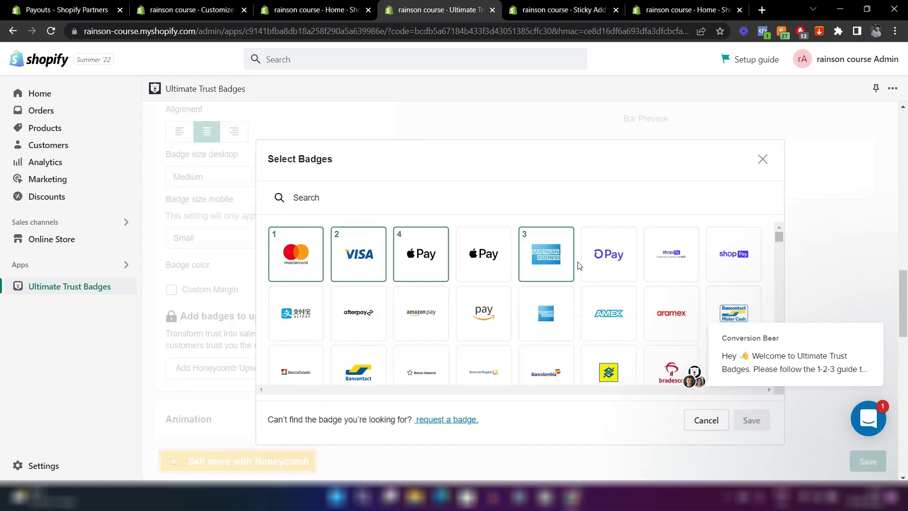
Add Amazon Pay and PayPal as badges 5 and 6 and save the badge selection.
scroll(544, 295, "down", 2)
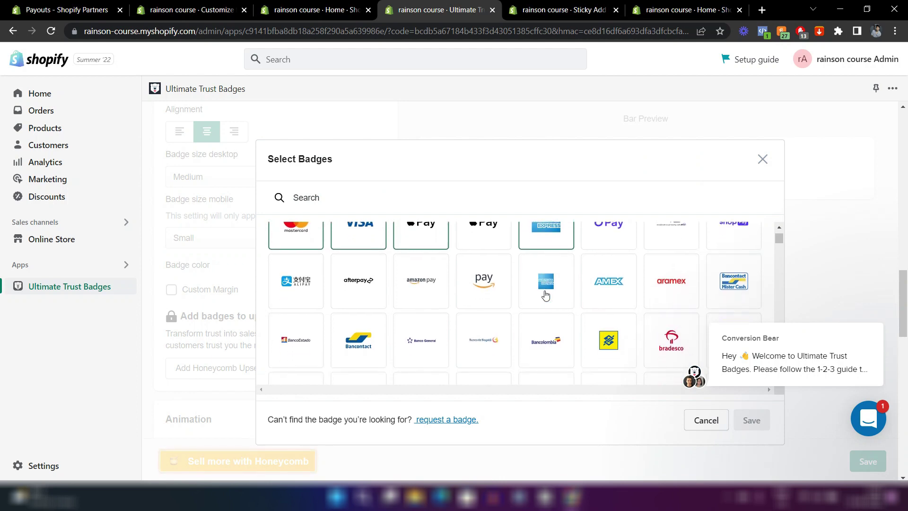
left_click(504, 278)
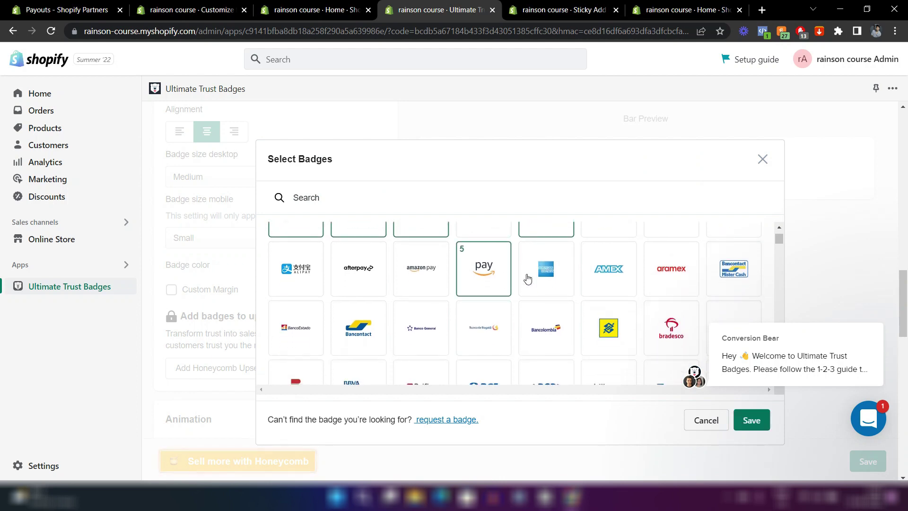
scroll(588, 292, "down", 2)
scroll(588, 292, "down", 10)
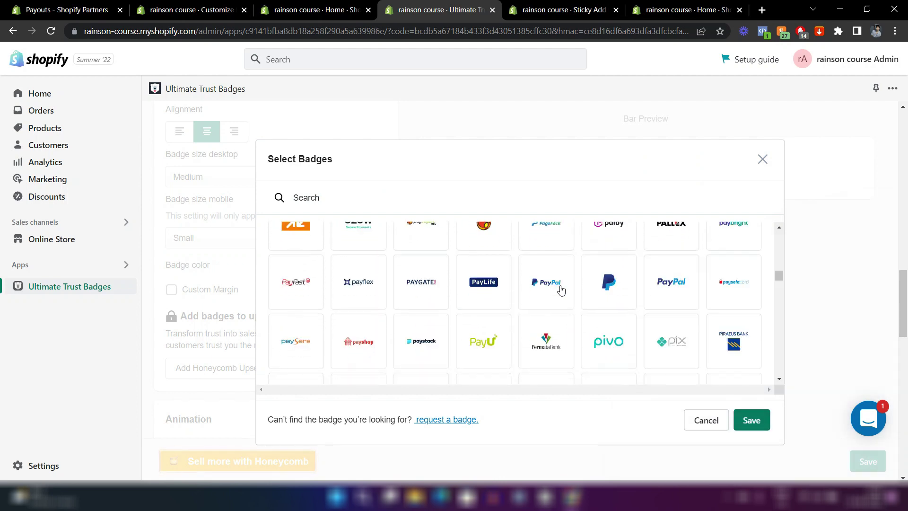
left_click(562, 284)
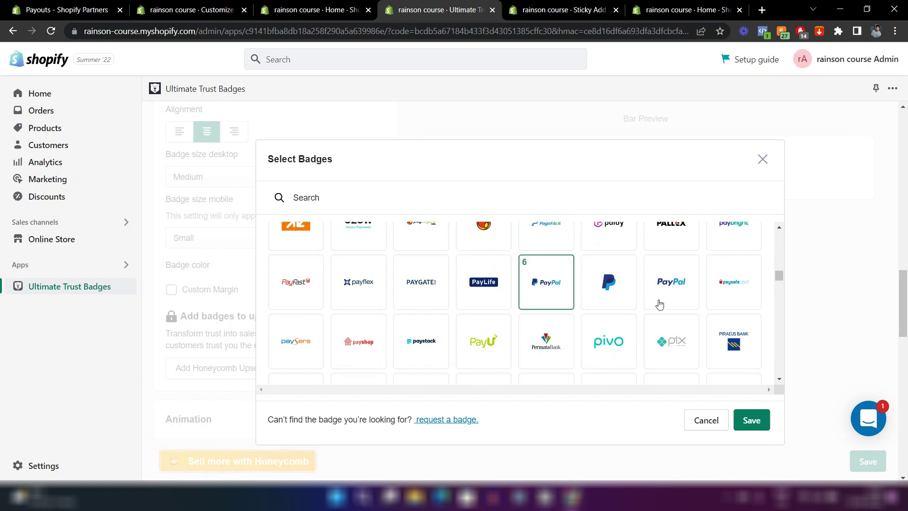
scroll(658, 304, "down", 2)
scroll(658, 304, "down", 2)
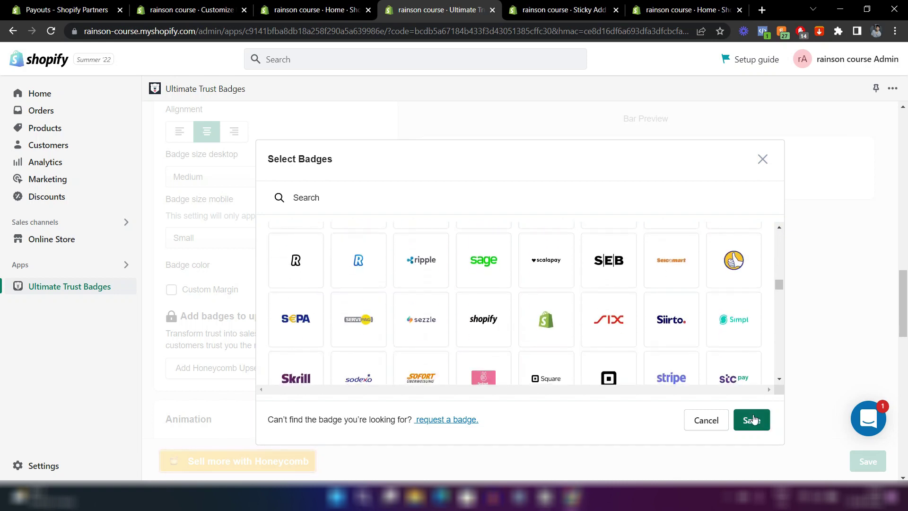
left_click(751, 420)
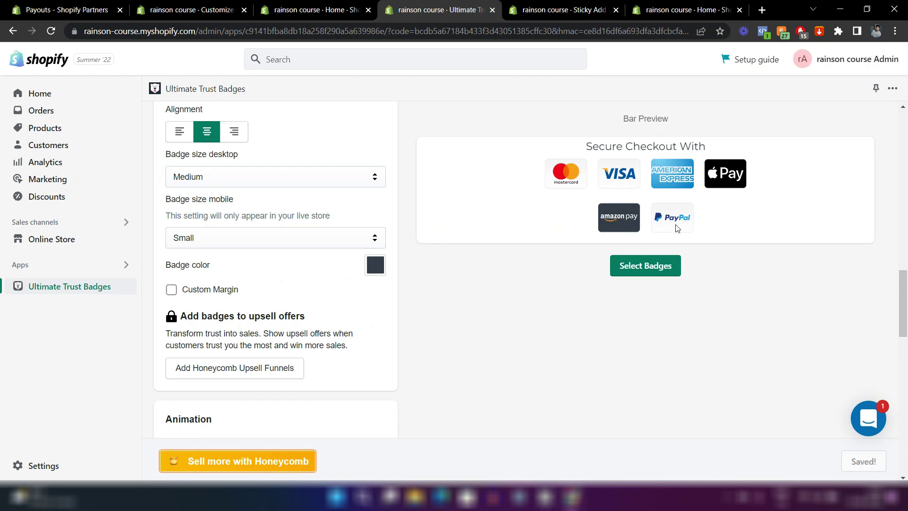
Set the desktop badge size to Small.
scroll(296, 225, "up", 3)
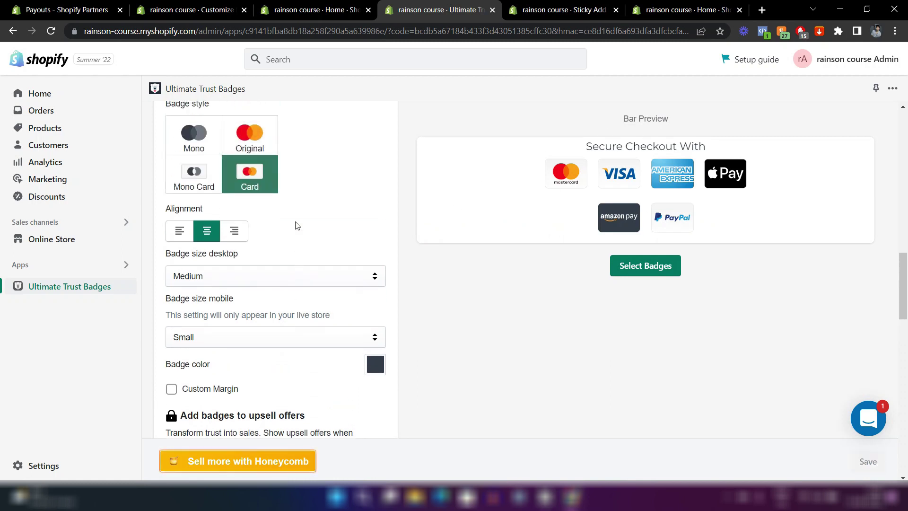
left_click(282, 305)
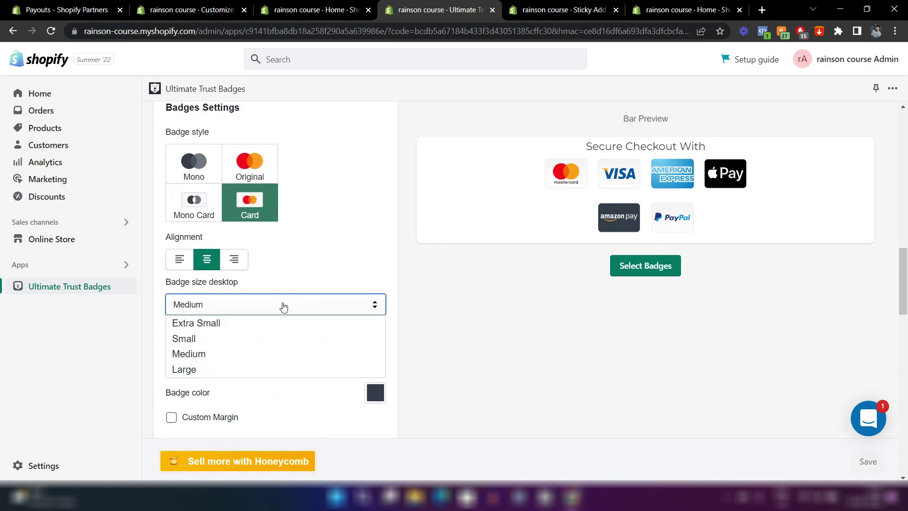
left_click(239, 338)
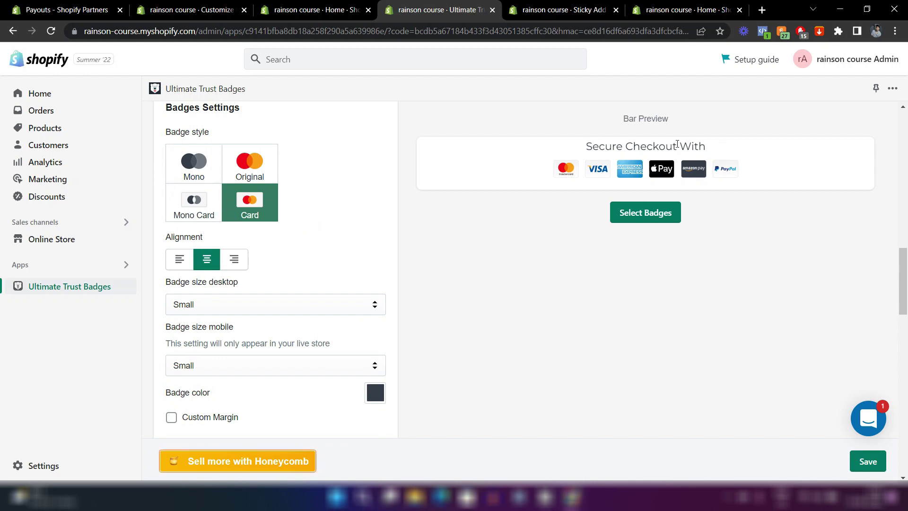
Open the live store to test the six-badge trust bar.
scroll(261, 341, "up", 2)
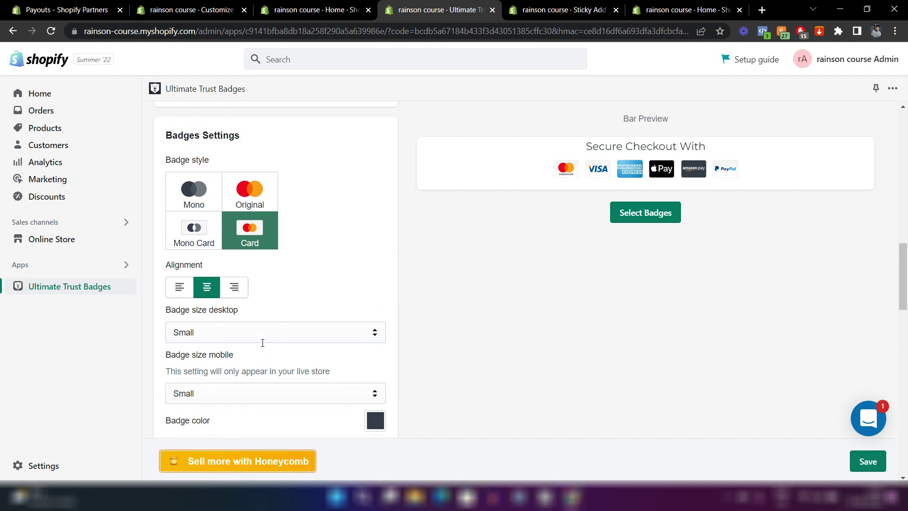
scroll(262, 340, "down", 2)
scroll(205, 362, "down", 2)
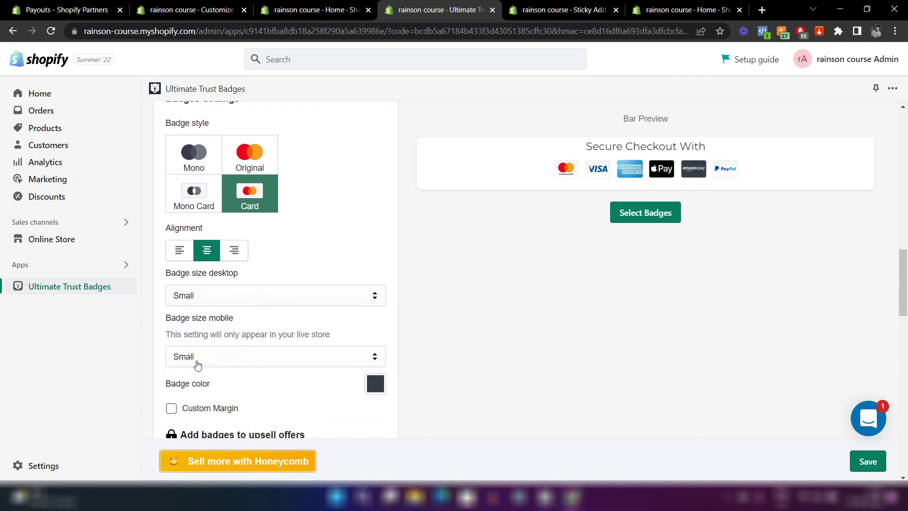
scroll(310, 312, "down", 1)
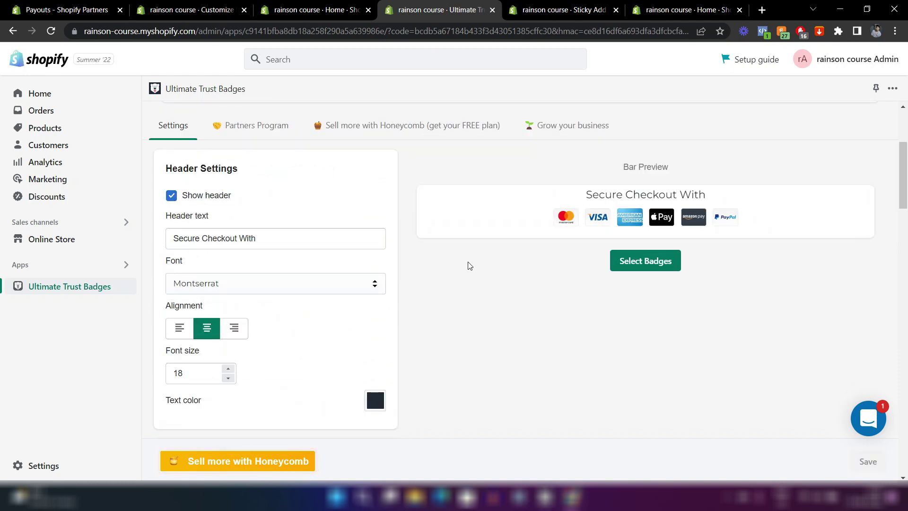
scroll(470, 265, "down", 1)
scroll(470, 266, "down", 2)
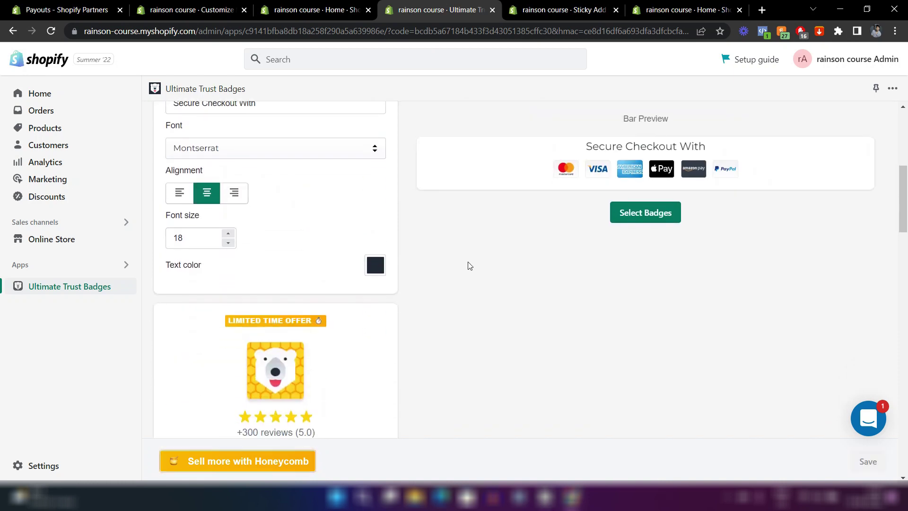
scroll(468, 264, "up", 6)
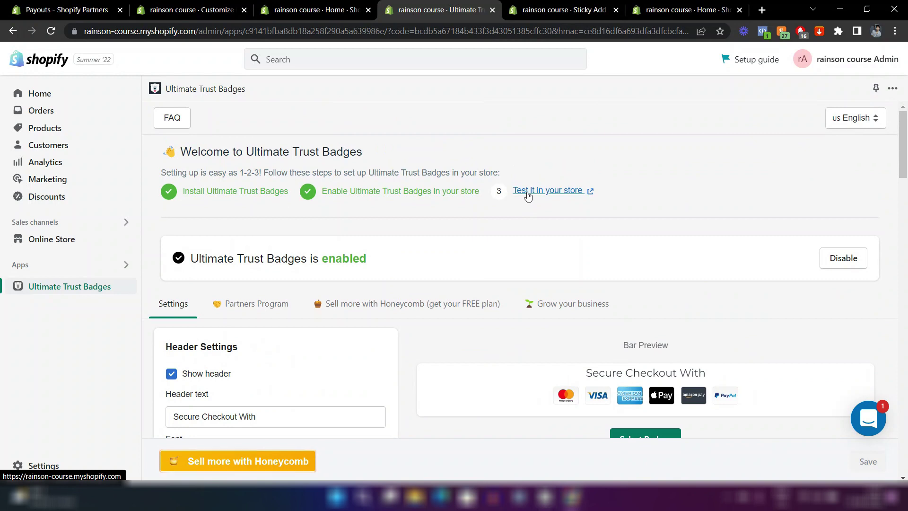
left_click(549, 191)
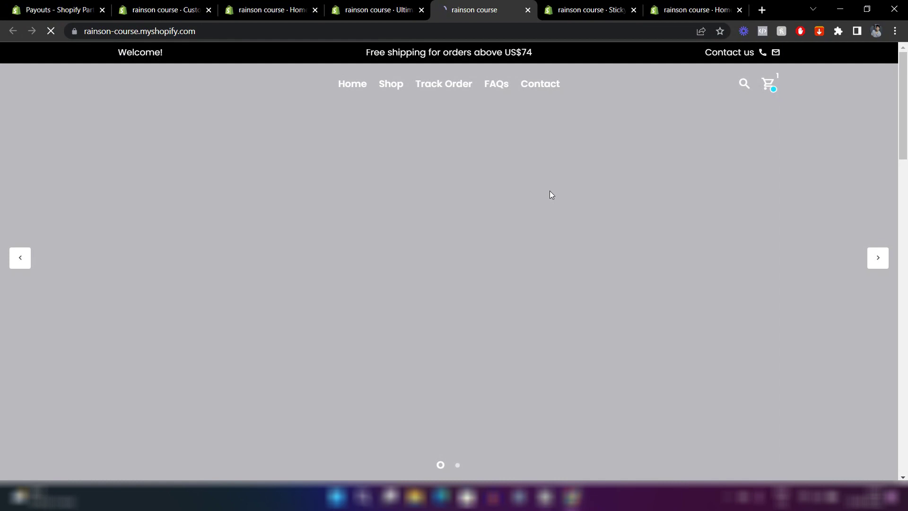
Check the Secure Checkout With badges on the Q-WIPES product page, then return to the theme editor.
scroll(621, 259, "down", 5)
scroll(621, 260, "down", 3)
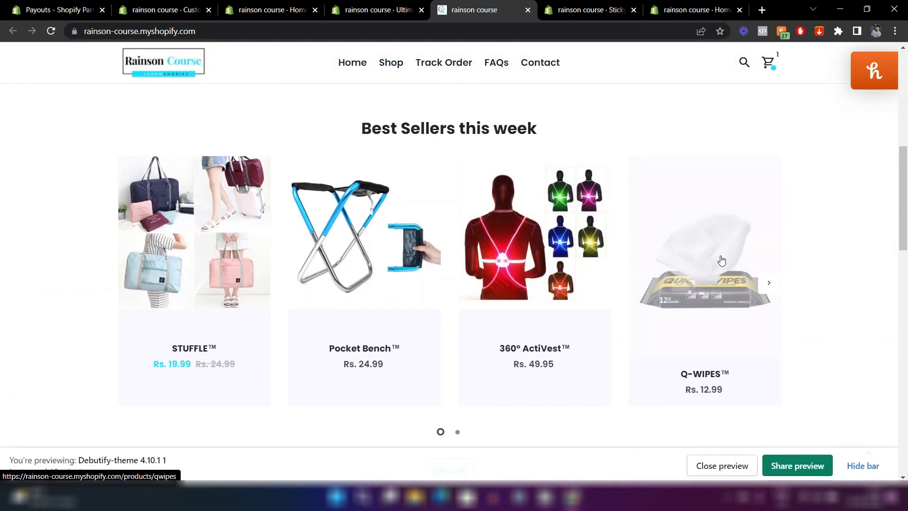
left_click(721, 260)
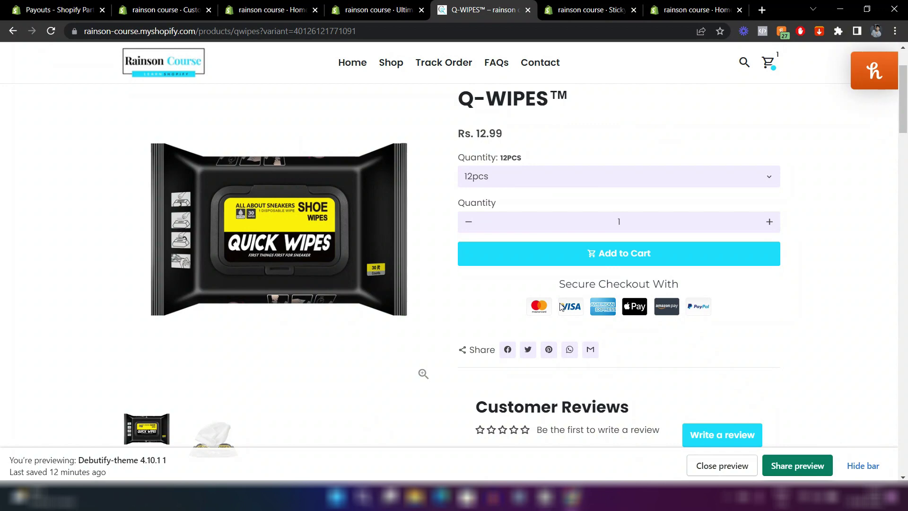
scroll(511, 217, "up", 1)
scroll(511, 217, "down", 3)
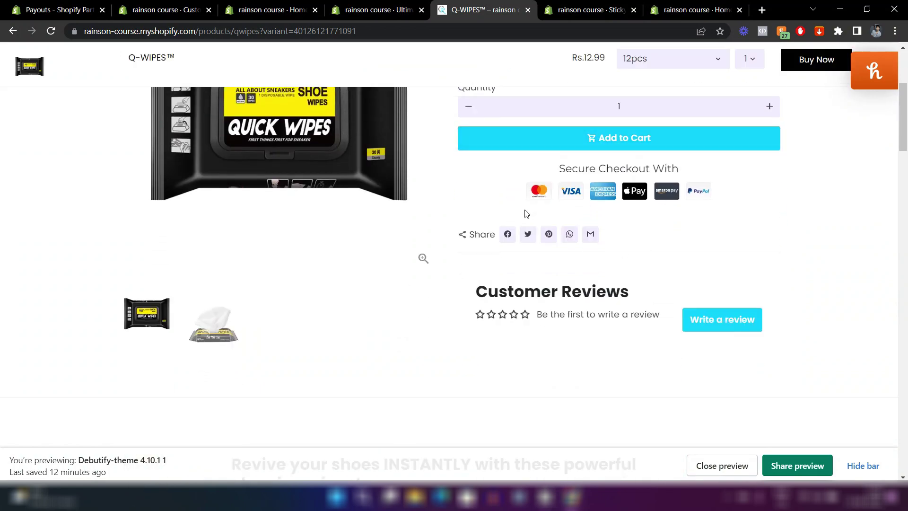
scroll(527, 214, "up", 1)
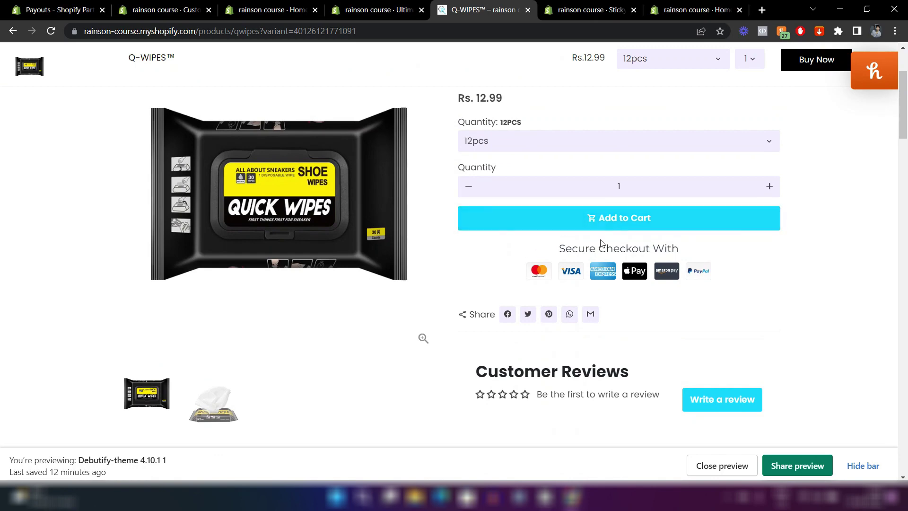
scroll(573, 301, "up", 2)
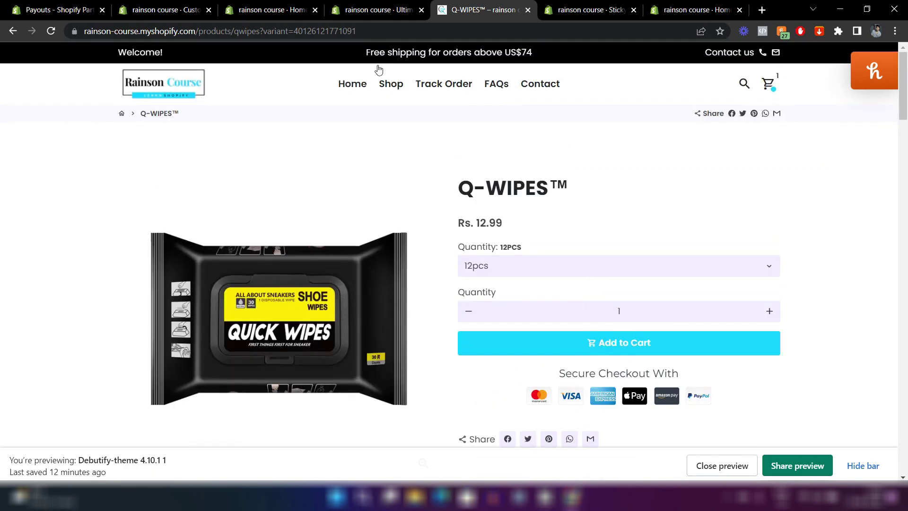
left_click(204, 6)
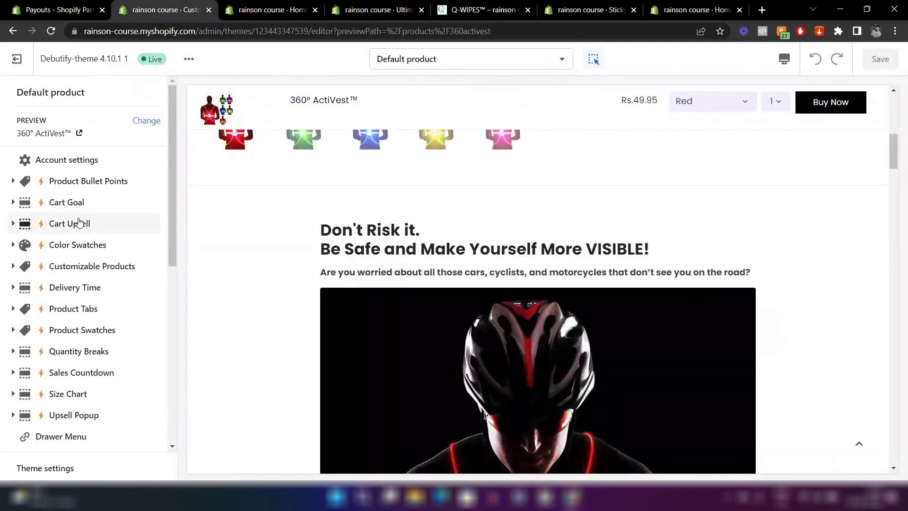
Open Theme settings and expand the DEBUTIFY ADD-ONS section.
scroll(79, 222, "down", 3)
scroll(79, 223, "down", 6)
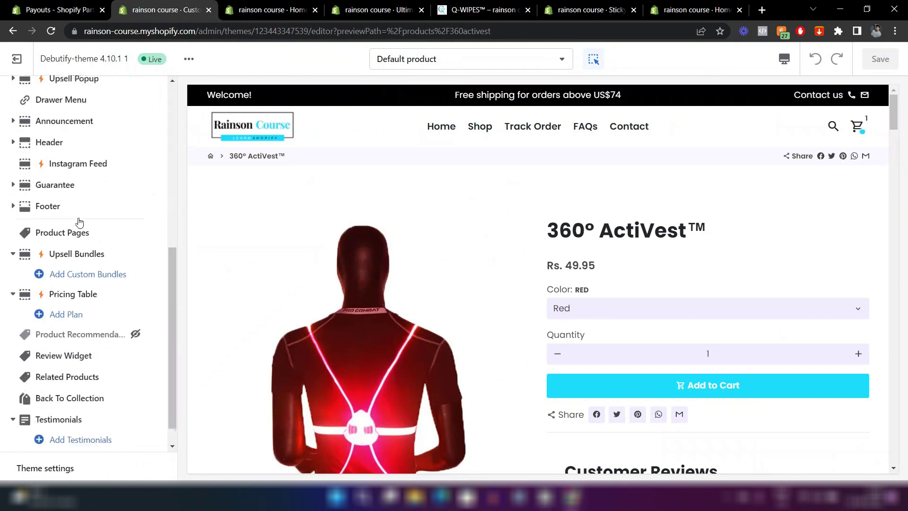
left_click(64, 467)
scroll(66, 318, "down", 3)
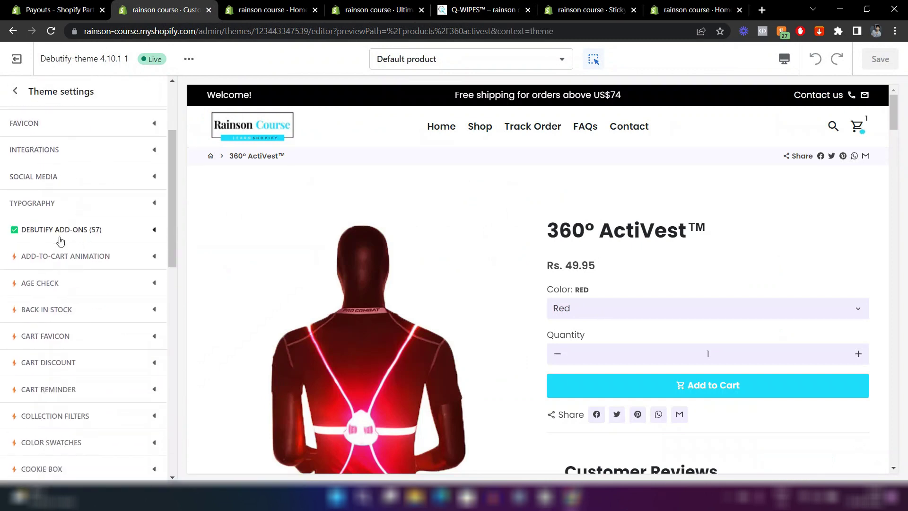
left_click(98, 234)
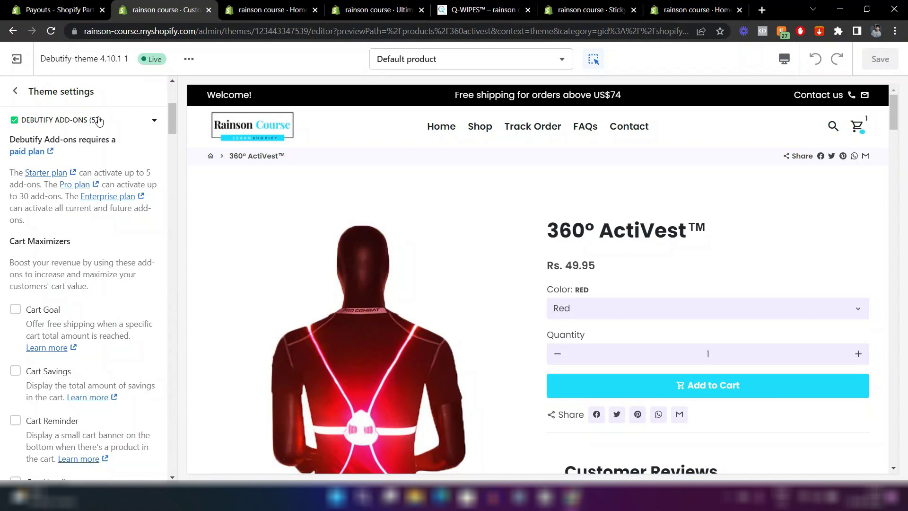
scroll(106, 257, "down", 3)
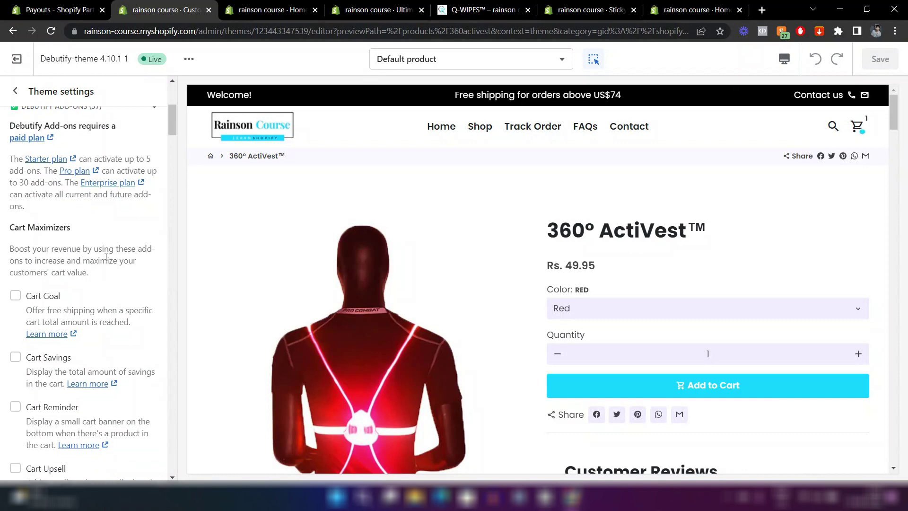
scroll(106, 257, "down", 8)
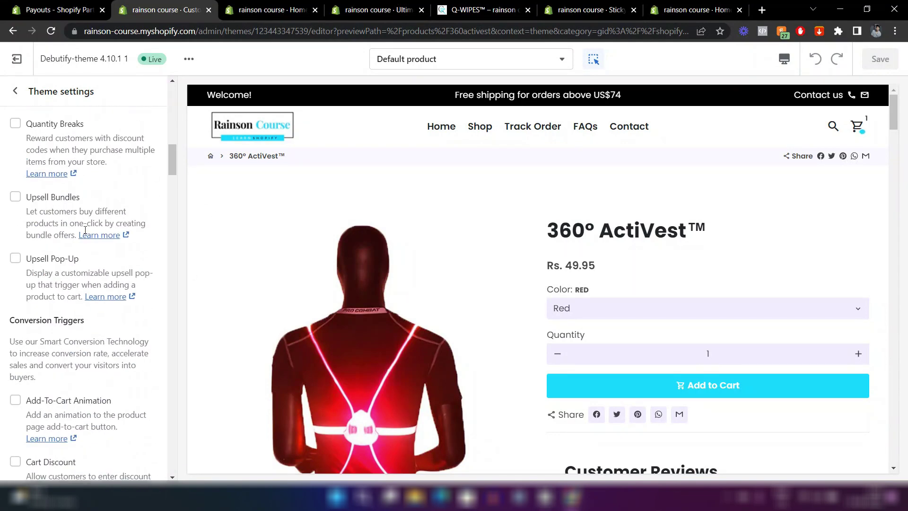
Compare against the Q-WIPES product page and scroll the add-ons list to the Trust Badge option.
left_click(482, 6)
scroll(601, 206, "down", 2)
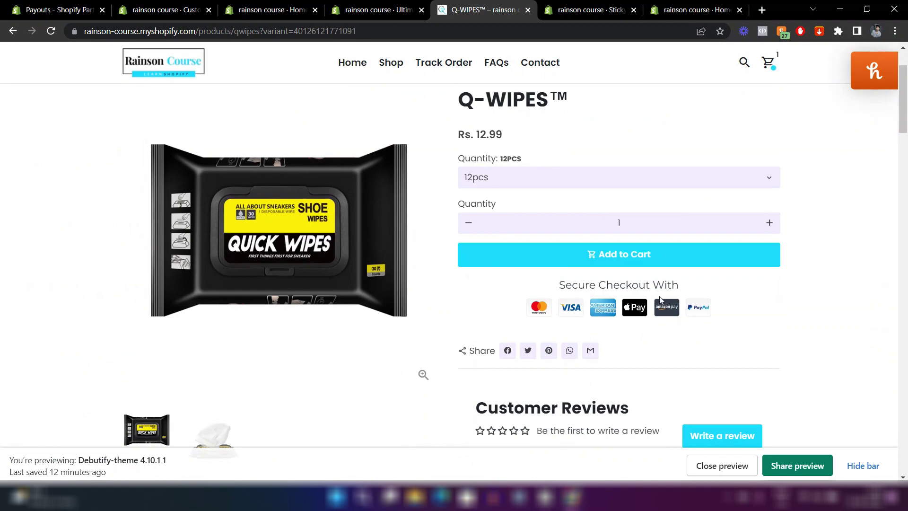
left_click(174, 8)
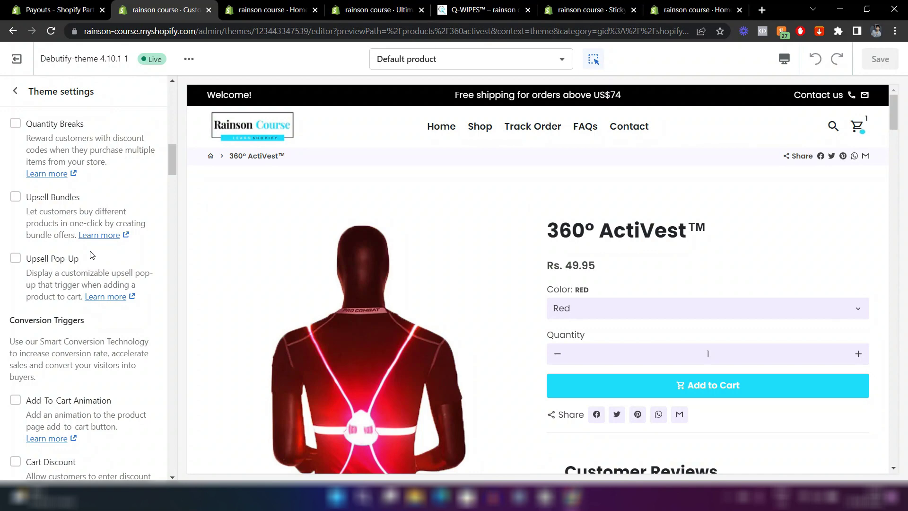
left_click(480, 7)
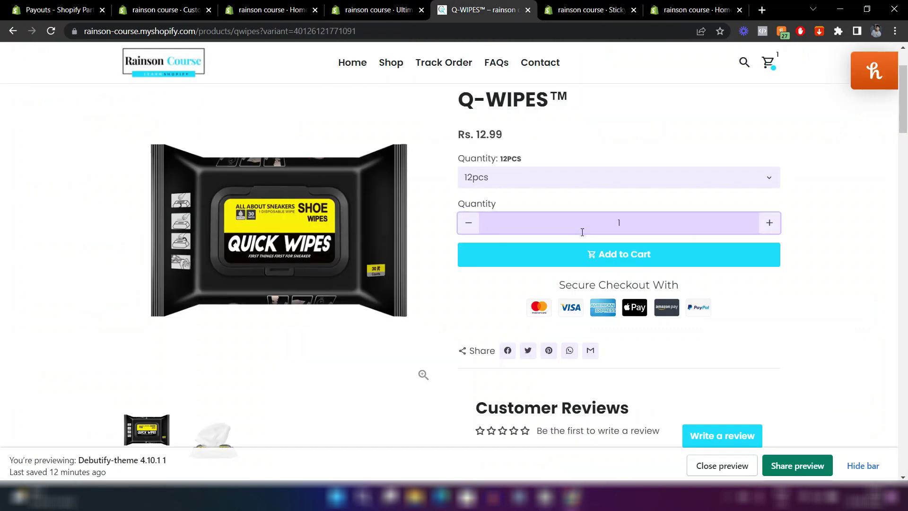
left_click(172, 5)
scroll(83, 324, "down", 15)
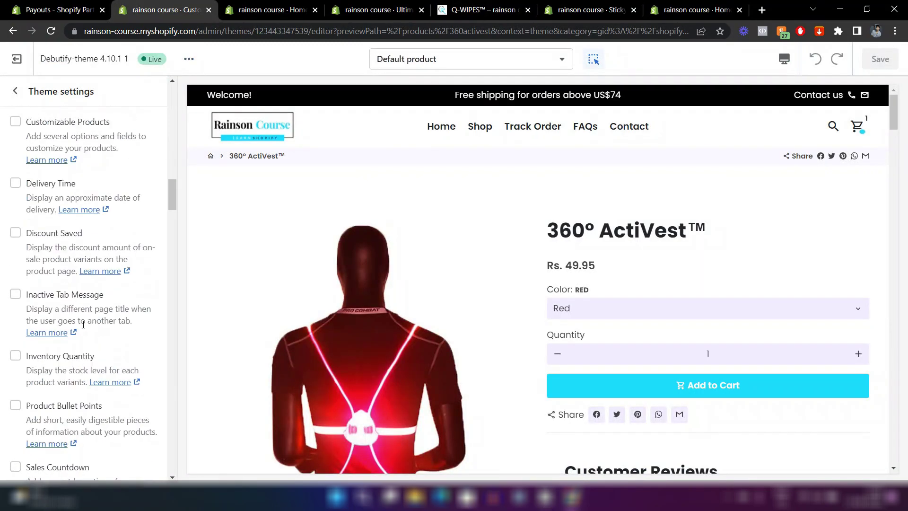
scroll(83, 324, "up", 3)
scroll(47, 317, "down", 1)
scroll(29, 311, "up", 1)
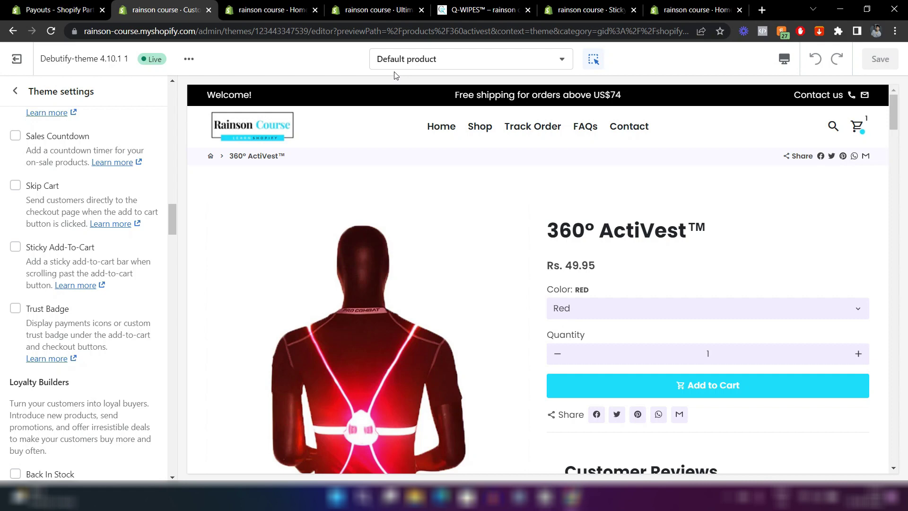
Scroll the Debutify add-ons list, then return to the top-level theme settings.
scroll(526, 182, "down", 10)
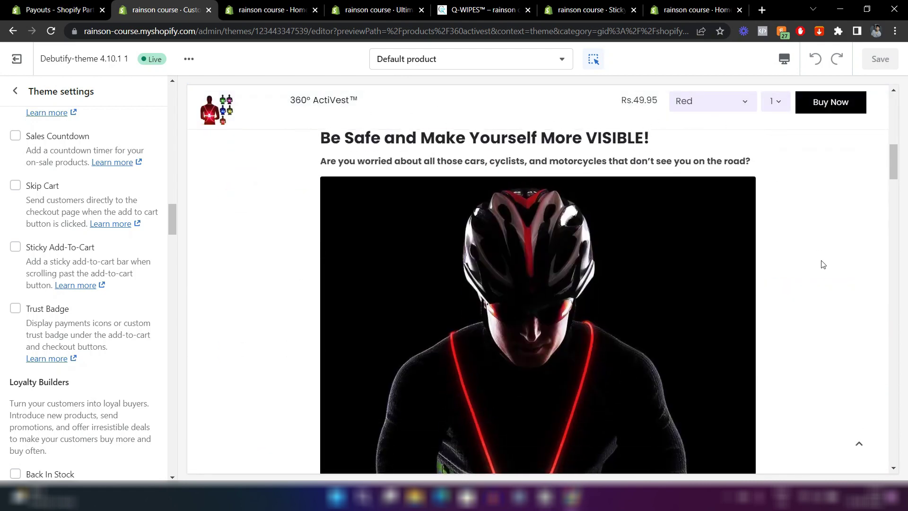
scroll(822, 264, "down", 8)
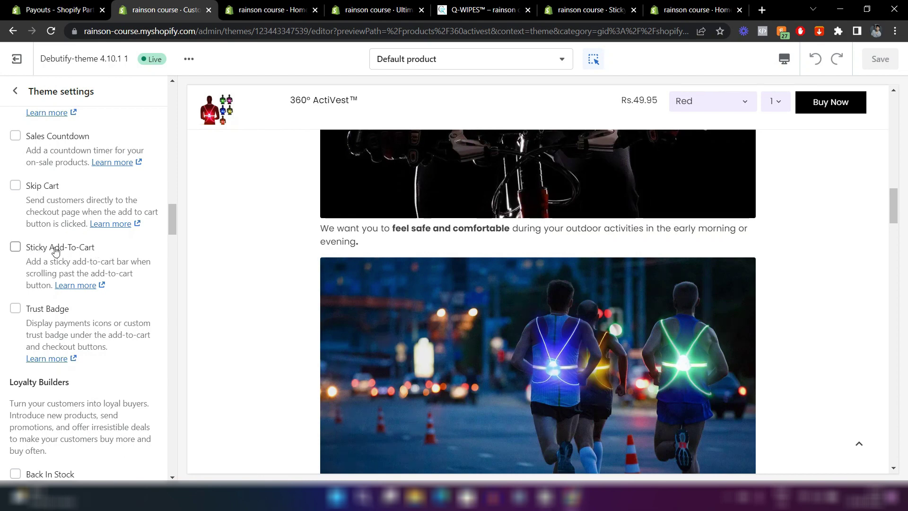
scroll(55, 251, "up", 2)
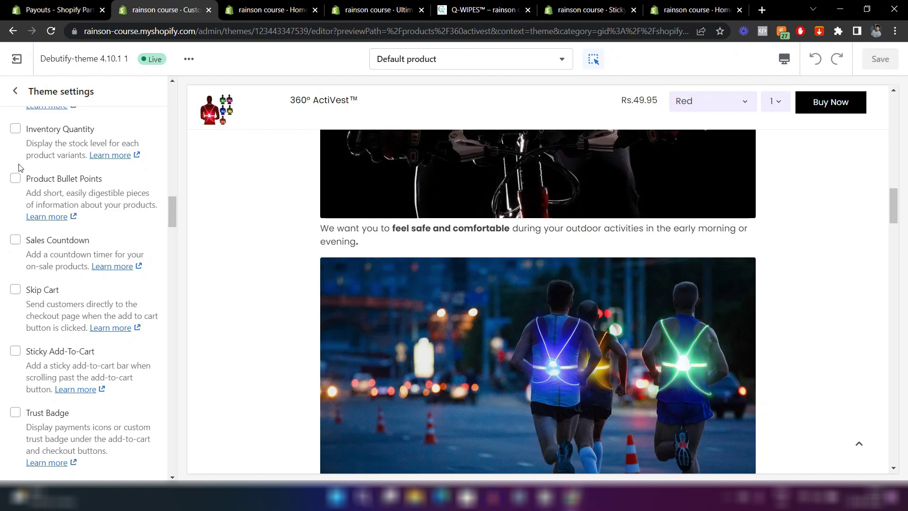
scroll(21, 168, "up", 4)
scroll(589, 206, "down", 4)
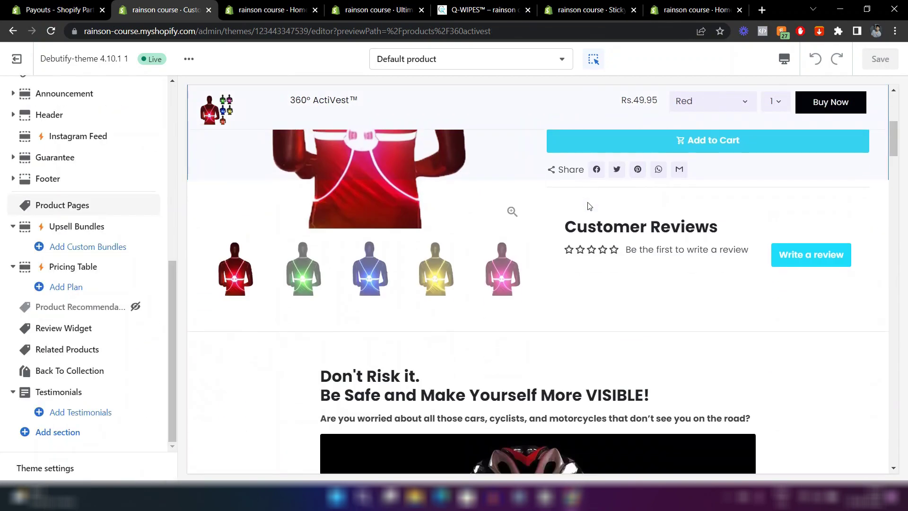
scroll(590, 206, "up", 5)
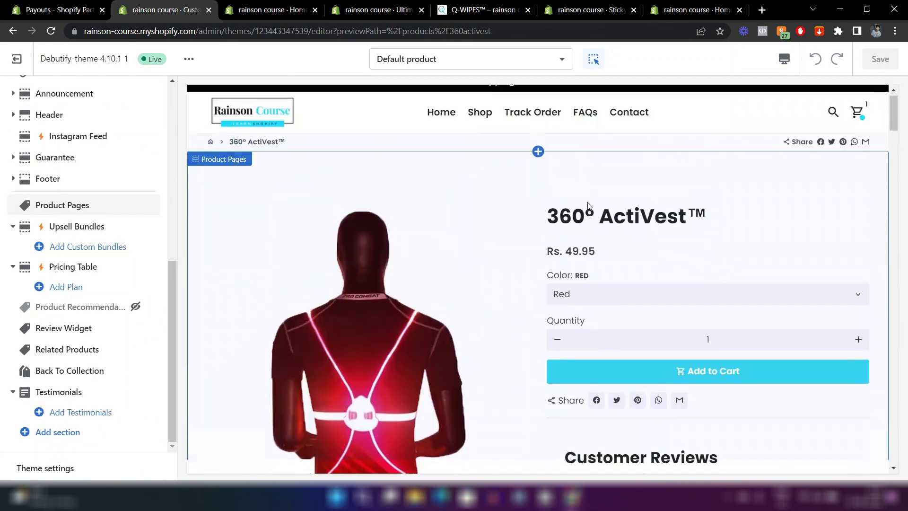
scroll(641, 270, "down", 8)
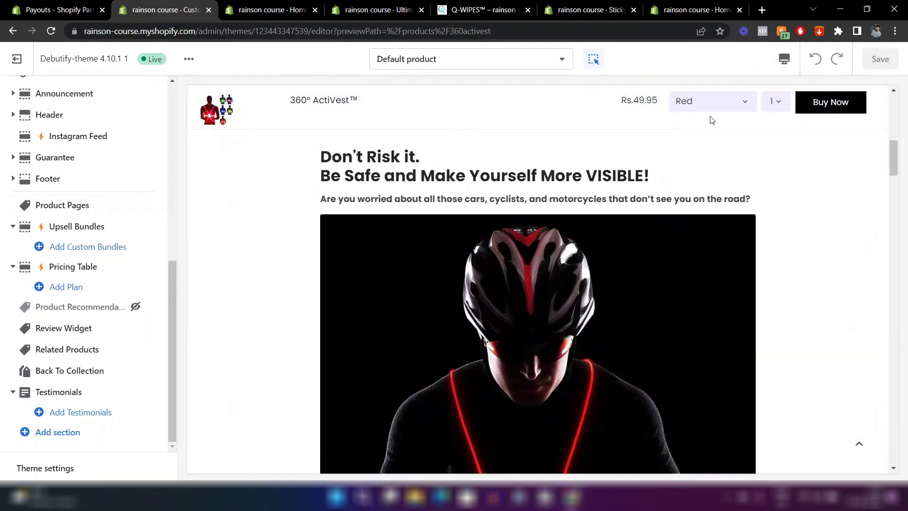
scroll(647, 228, "down", 2)
scroll(647, 229, "down", 5)
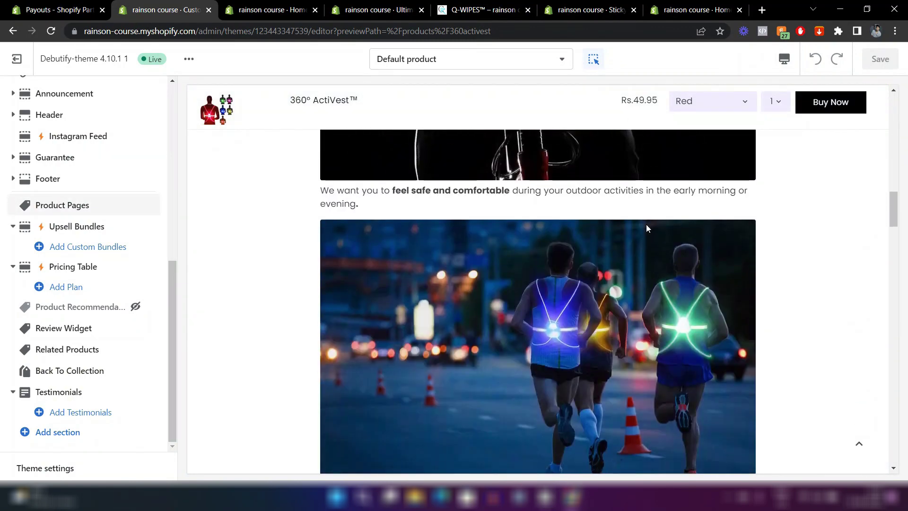
left_click(72, 467)
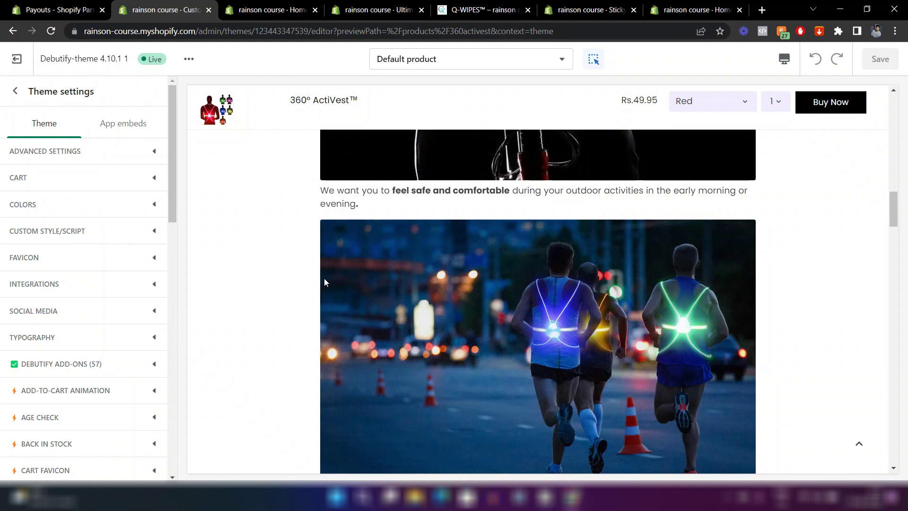
Switch to the admin Home tab and dismiss the Picked for you app suggestions.
scroll(325, 282, "up", 8)
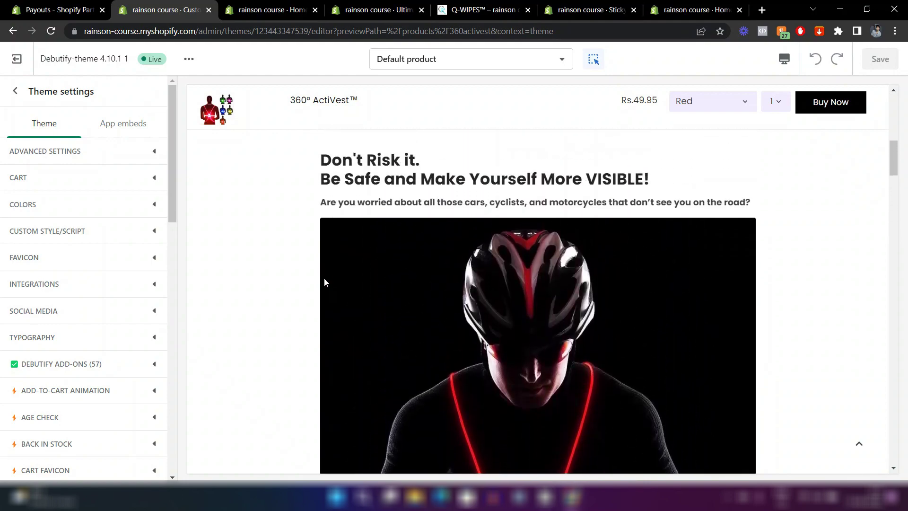
scroll(325, 282, "up", 2)
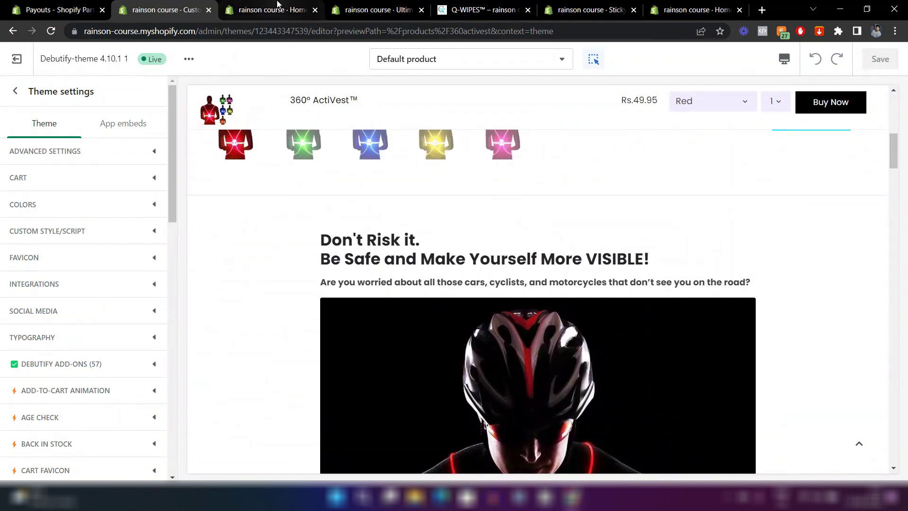
left_click(277, 4)
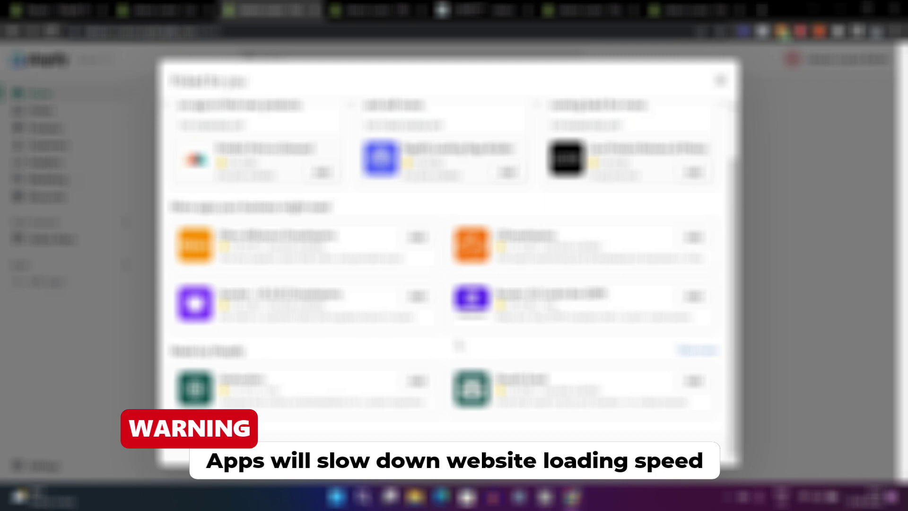
scroll(622, 165, "up", 2)
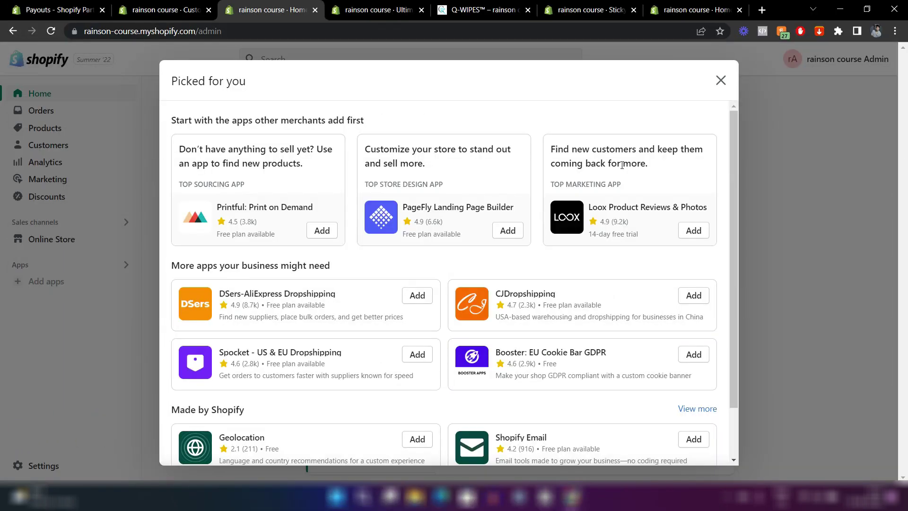
left_click(720, 82)
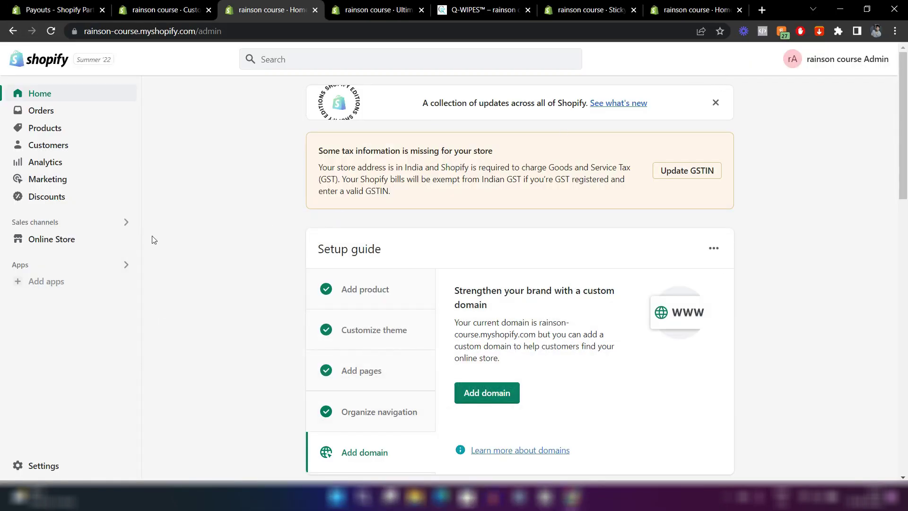
Review installed apps under Settings > Apps and sales channels, then go to the Shopify App Store.
left_click(39, 466)
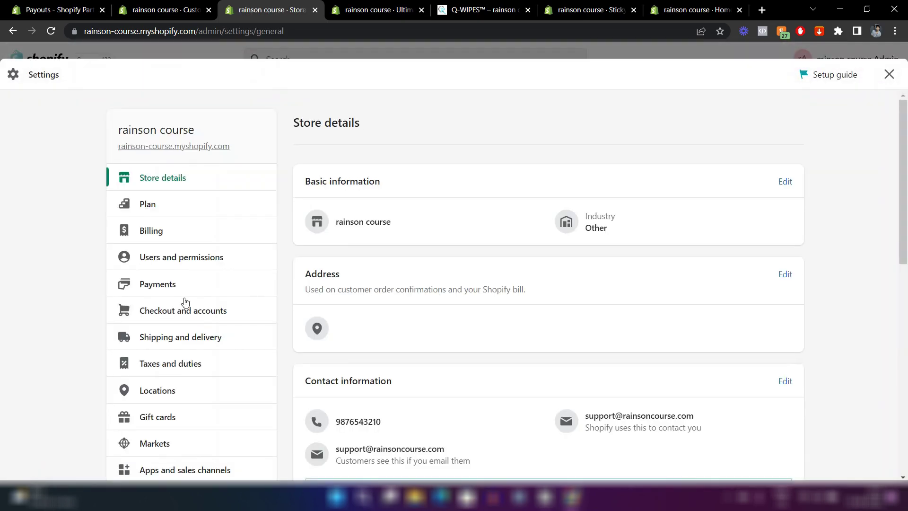
scroll(180, 303, "down", 2)
scroll(186, 300, "down", 2)
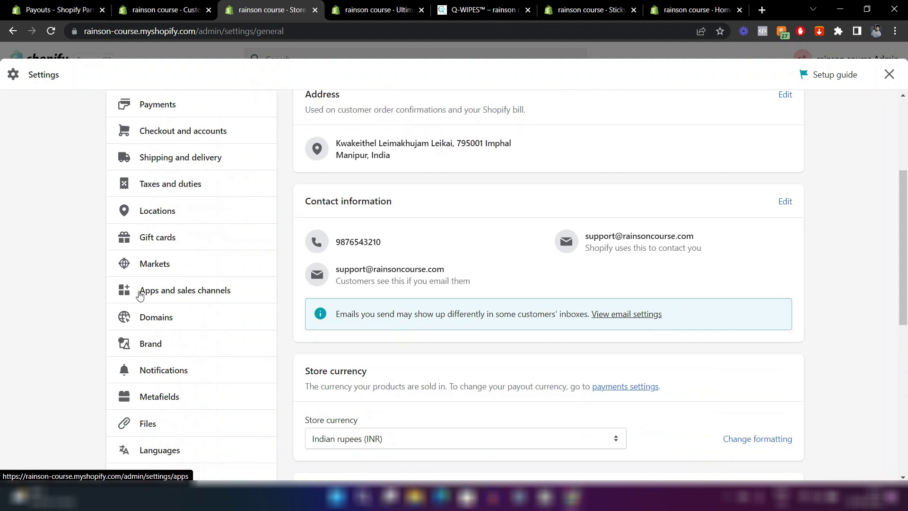
left_click(189, 289)
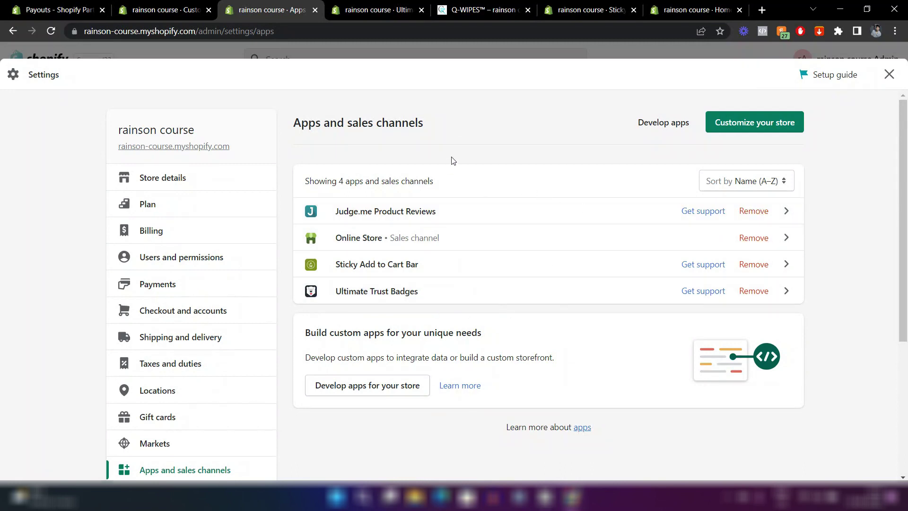
left_click(763, 128)
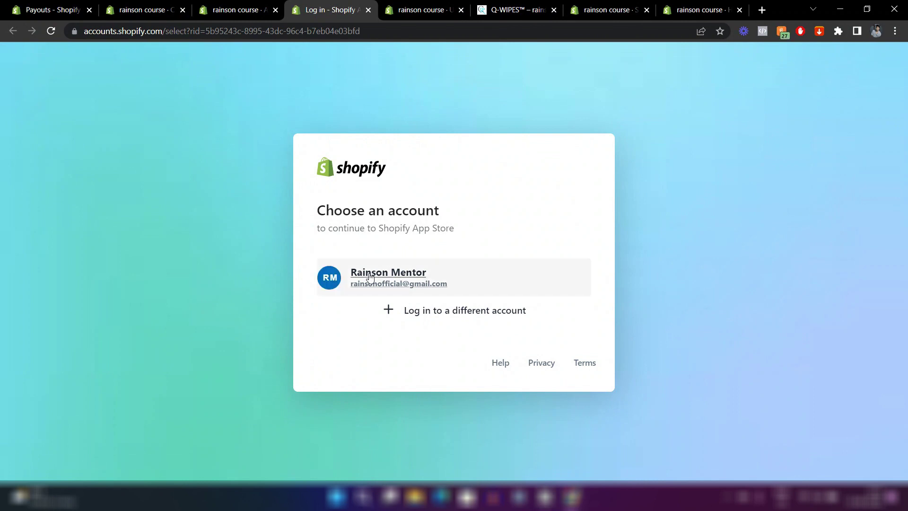
Continue with the store owner's account and search the App Store for 'currency converter'.
left_click(370, 278)
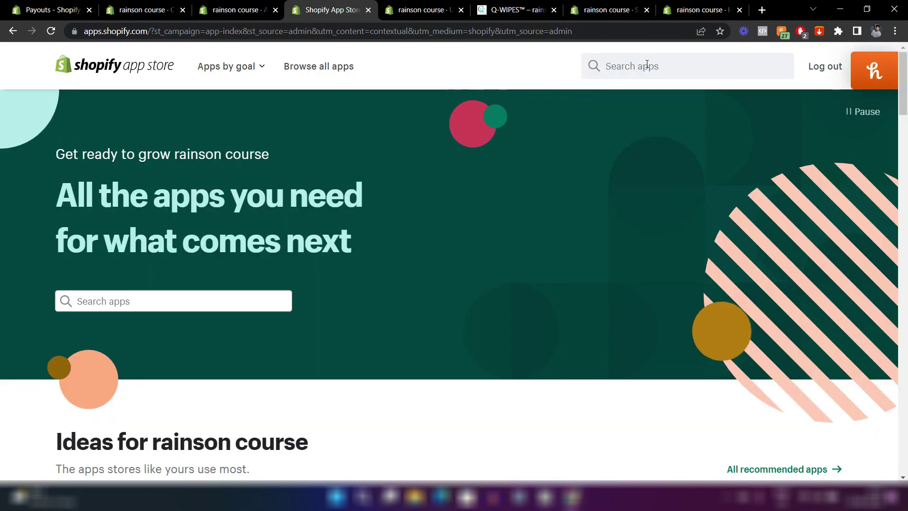
left_click(647, 65)
type("currency")
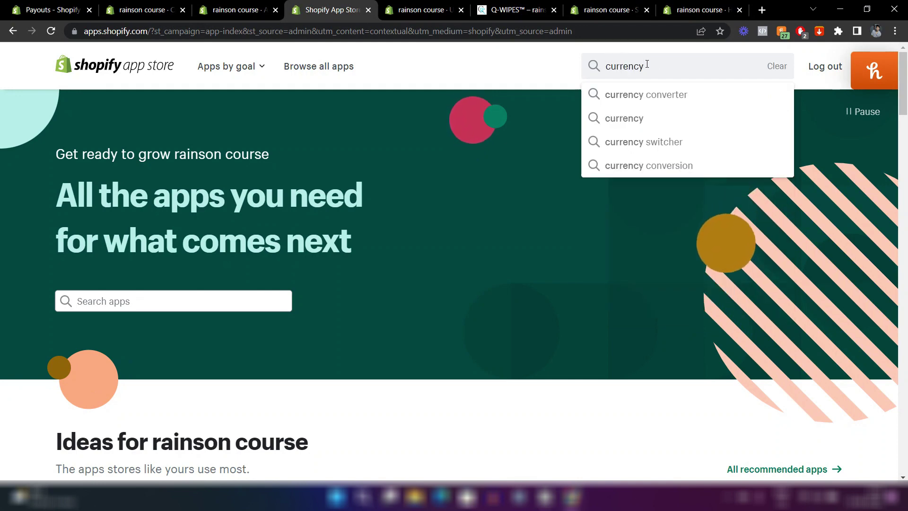
key("Down")
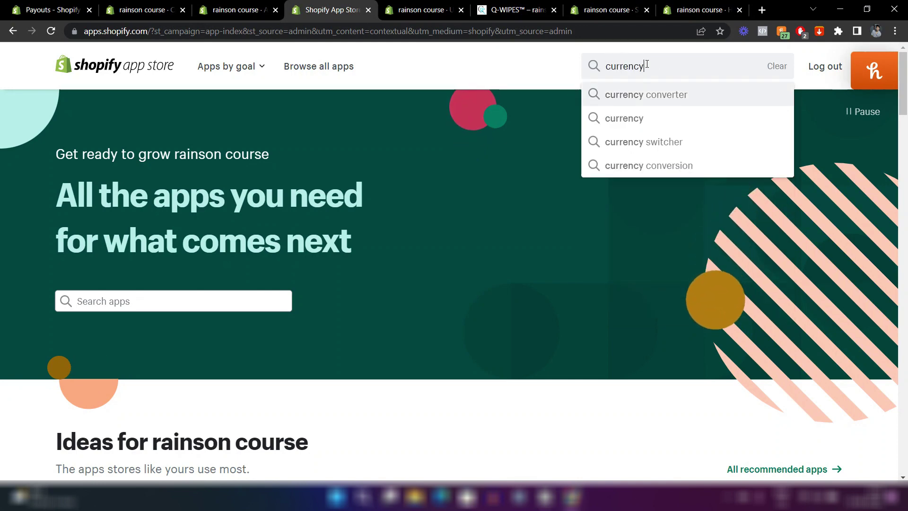
key("Return")
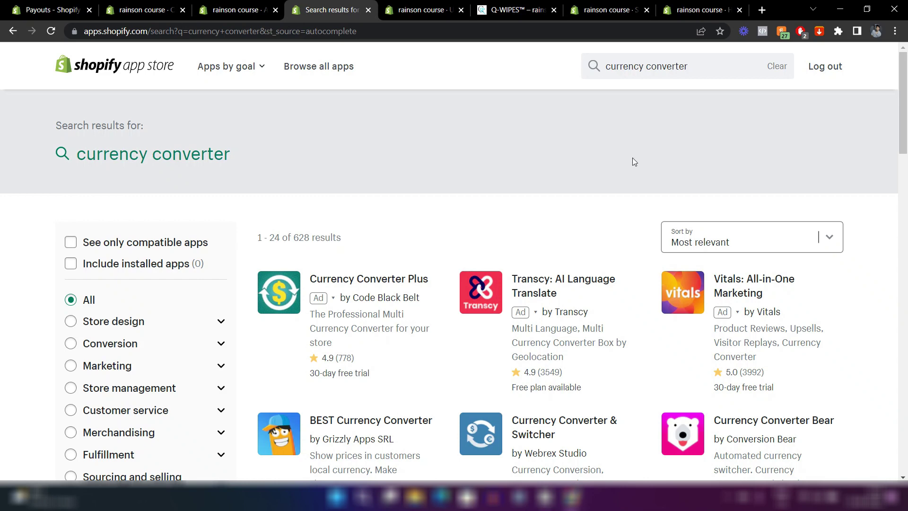
Scroll through the currency converter results such as Currency Converter Plus.
scroll(633, 161, "down", 5)
scroll(604, 213, "down", 2)
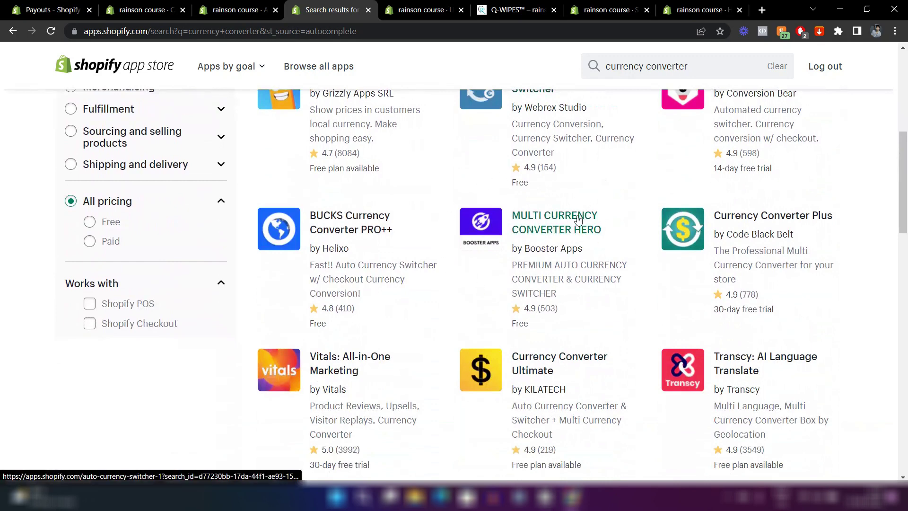
scroll(542, 273, "up", 1)
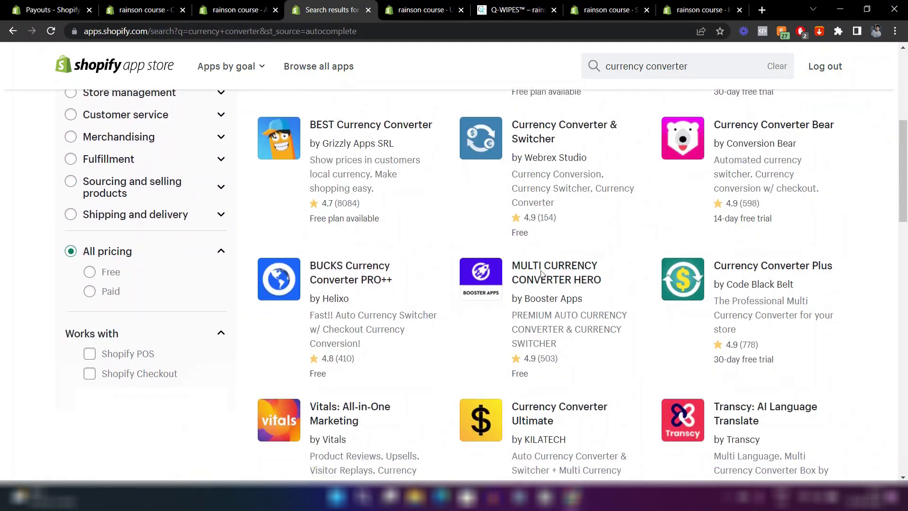
scroll(541, 273, "down", 1)
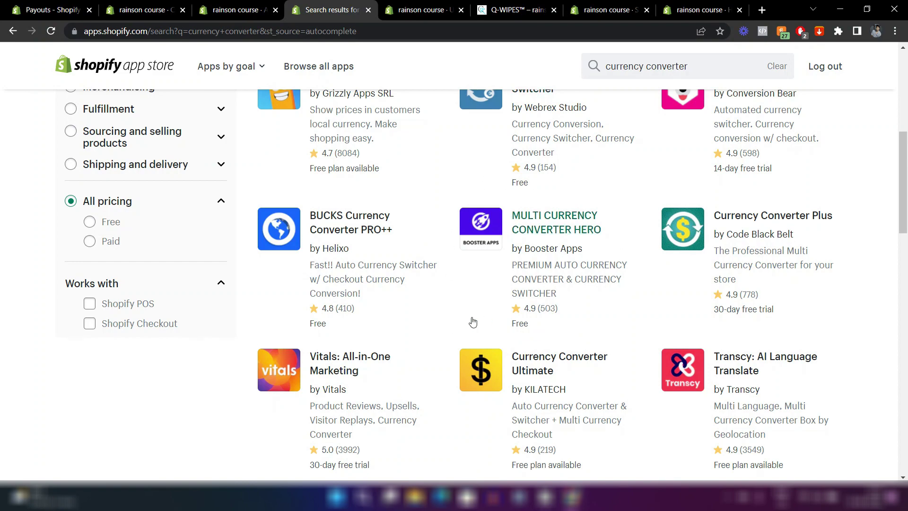
scroll(472, 322, "up", 3)
scroll(472, 322, "down", 3)
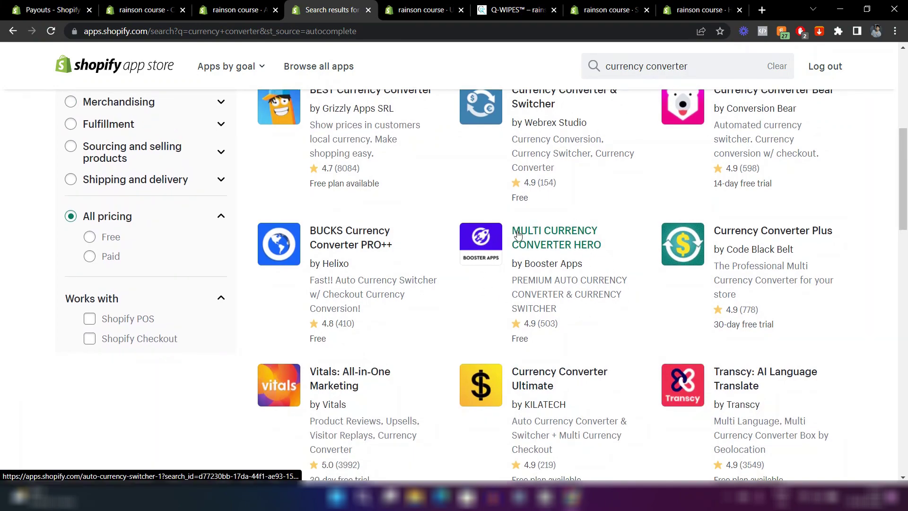
scroll(518, 235, "up", 1)
scroll(518, 235, "up", 6)
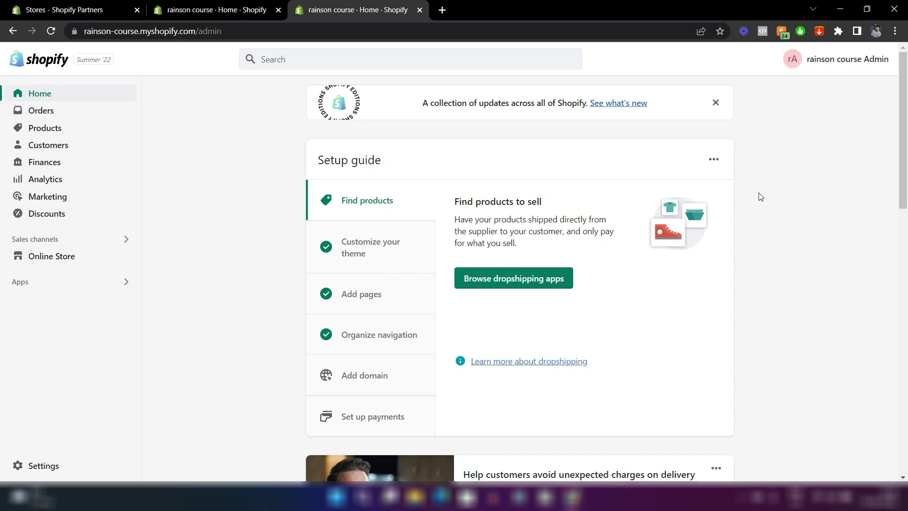
Open the plan picker and compare Basic Shopify's monthly and yearly billing prices.
left_click(42, 466)
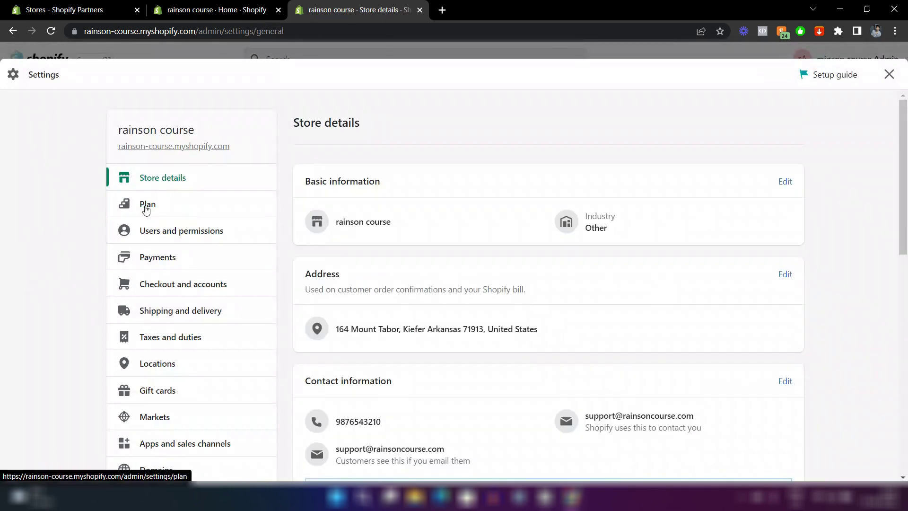
left_click(177, 211)
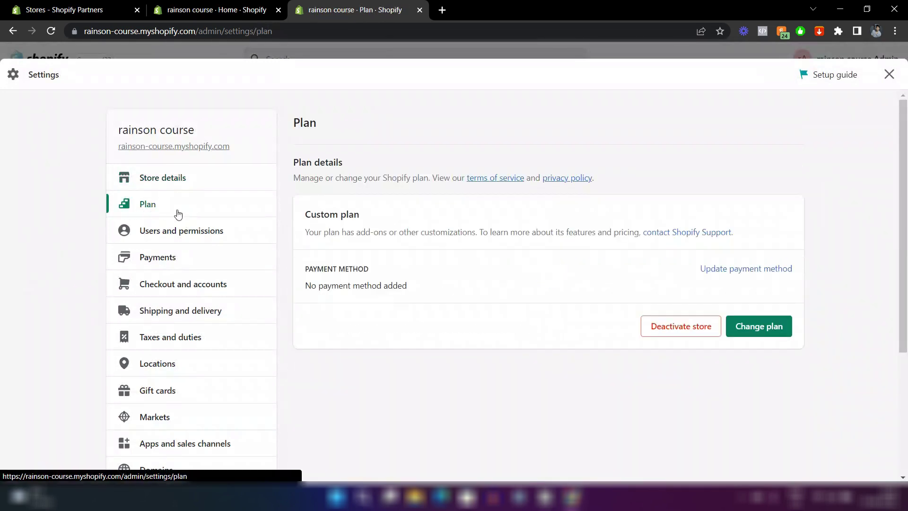
left_click(773, 328)
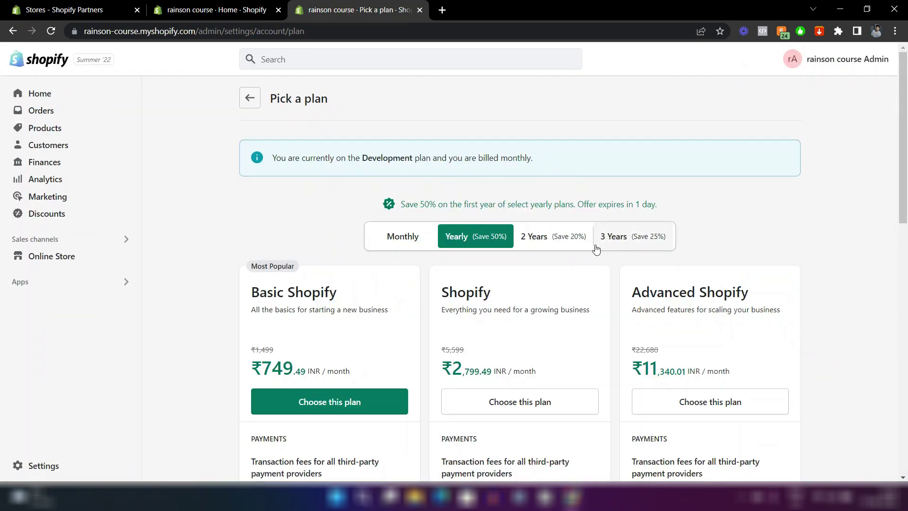
scroll(596, 250, "down", 3)
scroll(595, 248, "up", 3)
left_click(417, 234)
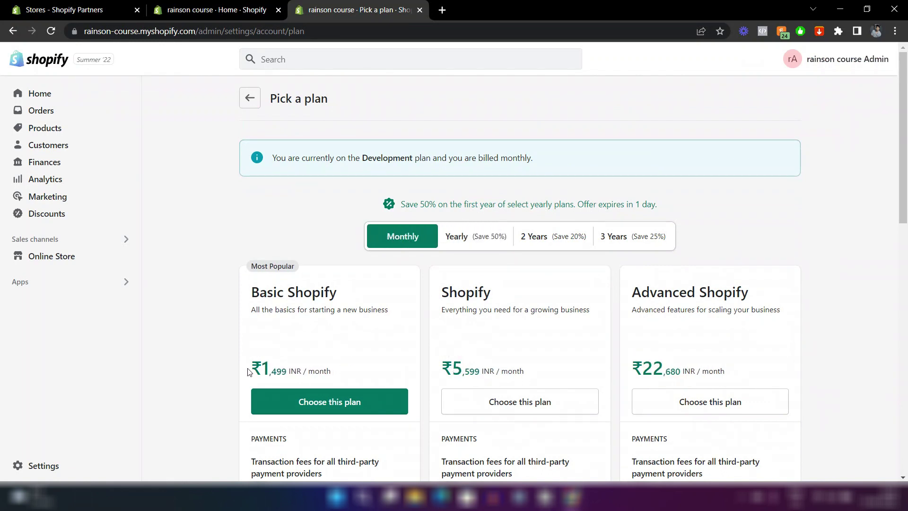
left_click_drag(247, 372, 287, 366)
left_click(206, 301)
left_click(479, 242)
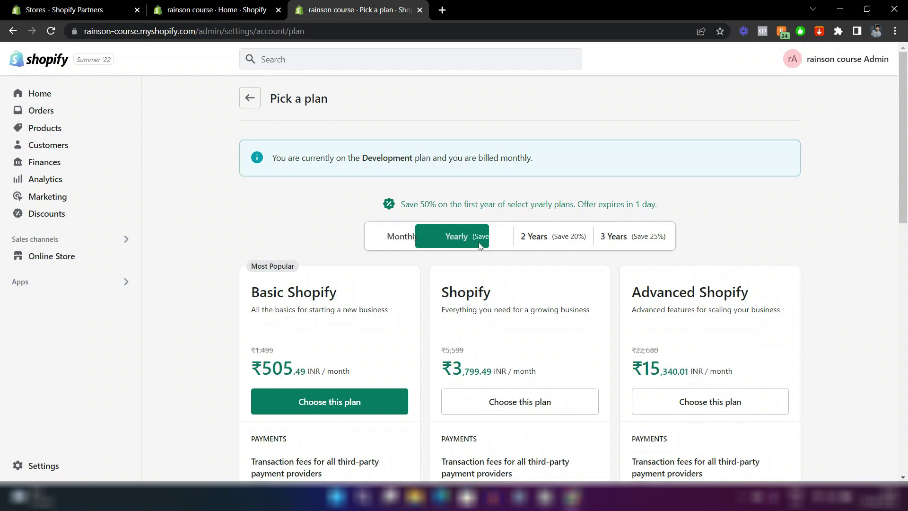
Compare staff accounts across plans: 2 on Basic, 5 on Shopify.
scroll(332, 319, "down", 2)
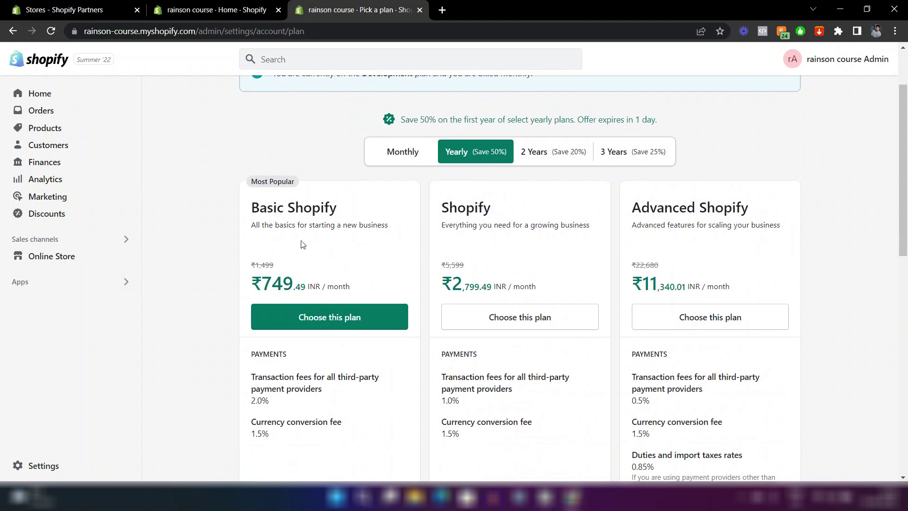
scroll(268, 243, "up", 2)
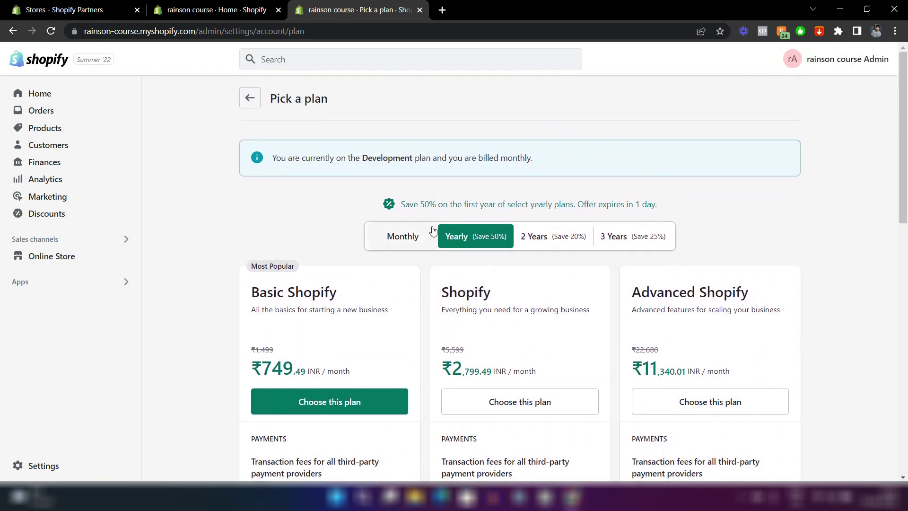
scroll(403, 230, "down", 2)
scroll(403, 230, "down", 6)
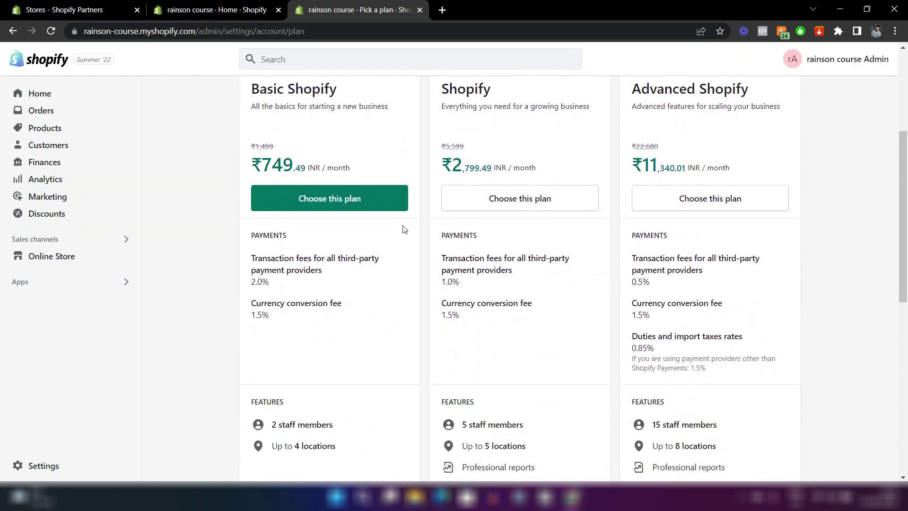
scroll(326, 246, "up", 3)
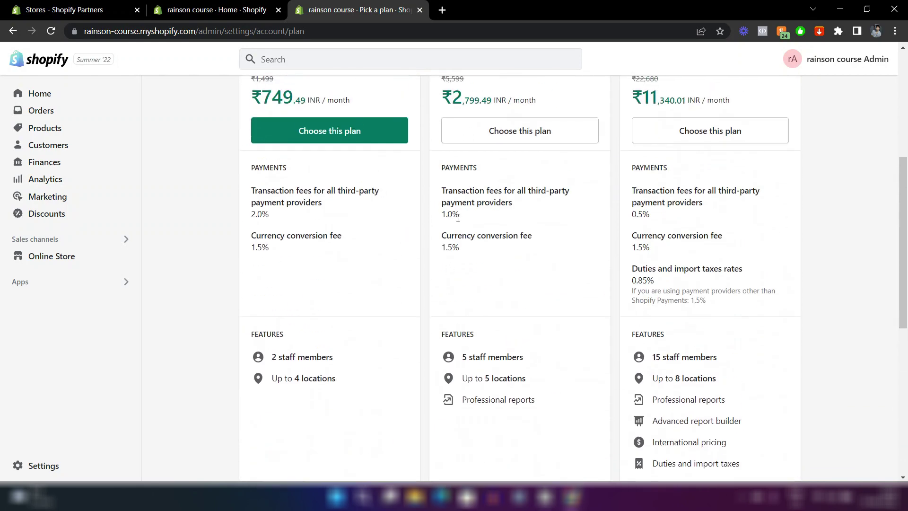
scroll(458, 217, "up", 5)
scroll(436, 276, "down", 2)
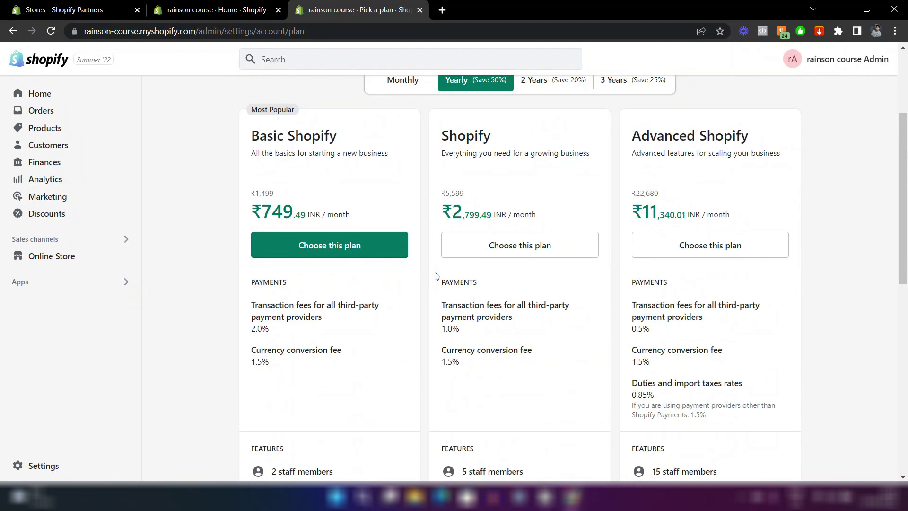
scroll(436, 275, "up", 3)
scroll(436, 276, "down", 3)
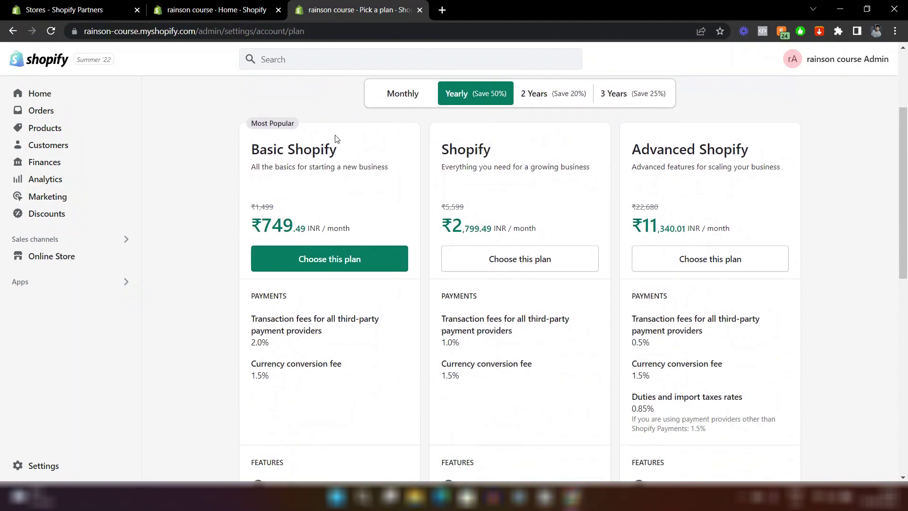
scroll(390, 216, "down", 1)
scroll(472, 236, "down", 4)
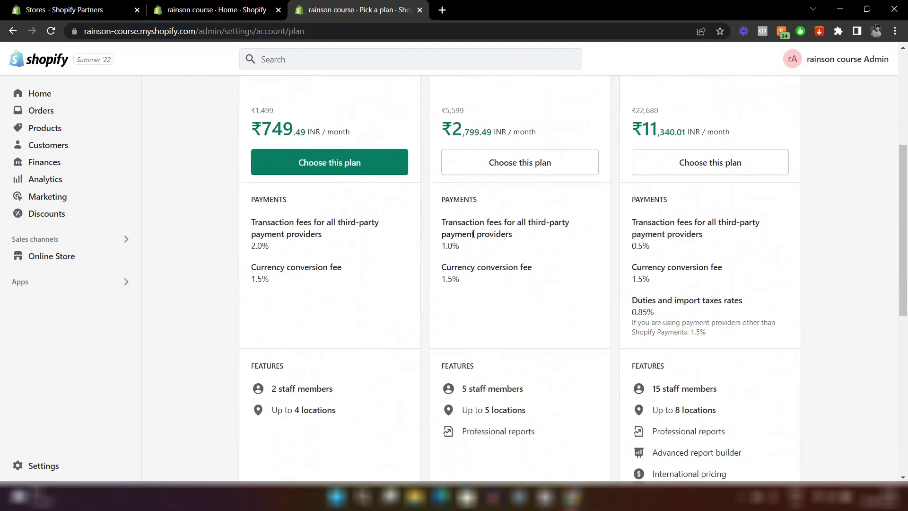
scroll(472, 232, "down", 2)
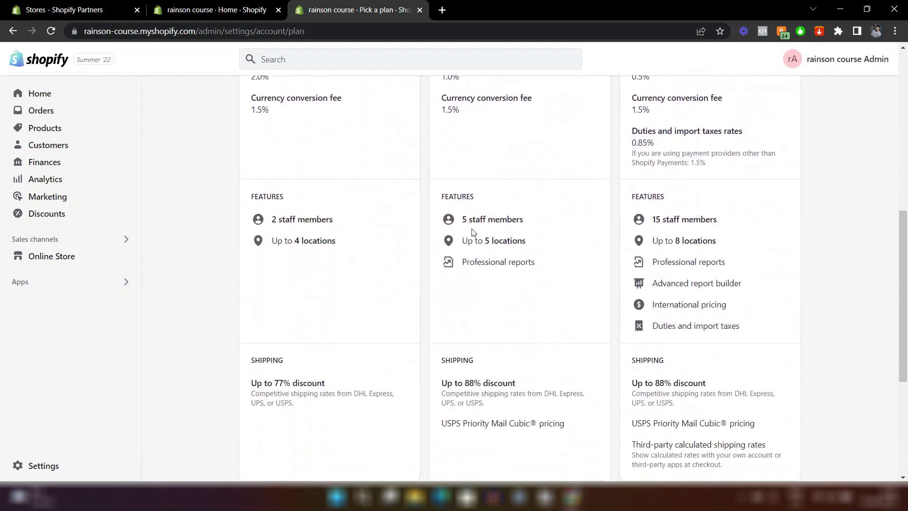
scroll(472, 232, "up", 4)
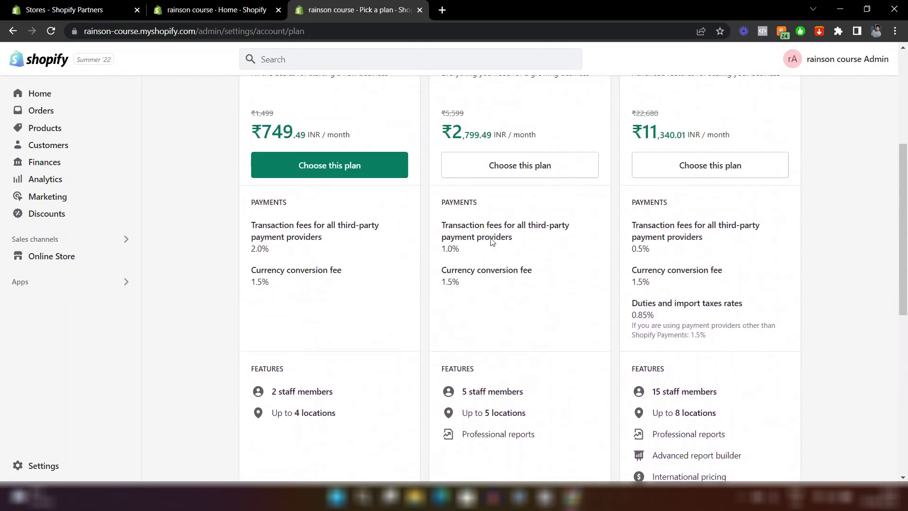
scroll(304, 289, "down", 2)
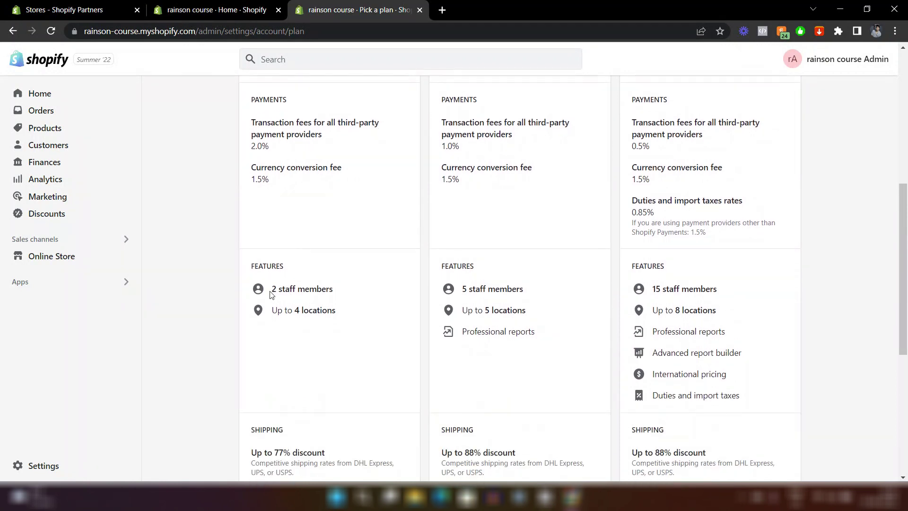
left_click_drag(273, 289, 334, 294)
left_click(459, 310)
scroll(460, 310, "up", 4)
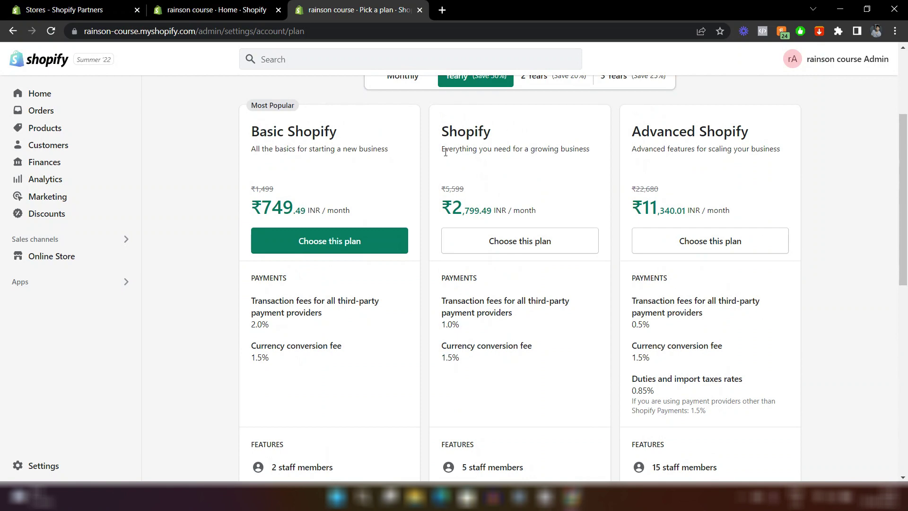
scroll(498, 251, "down", 3)
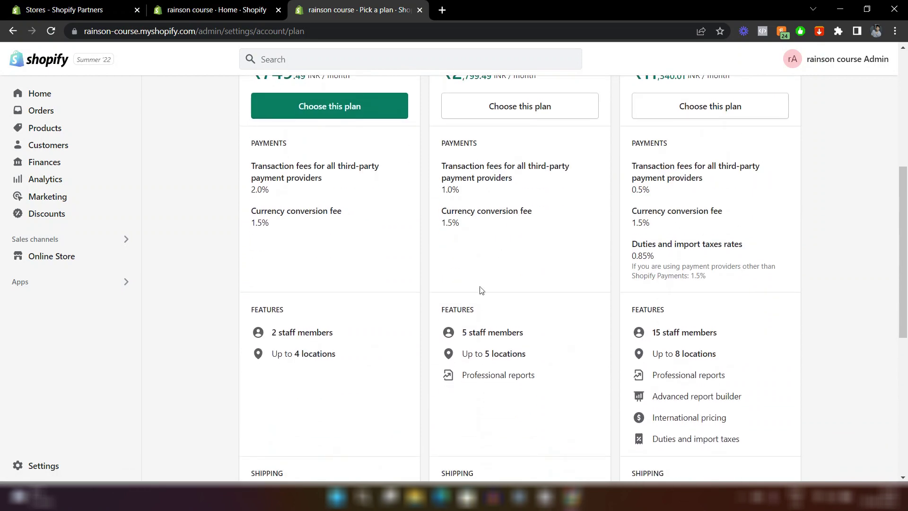
left_click_drag(463, 334, 525, 337)
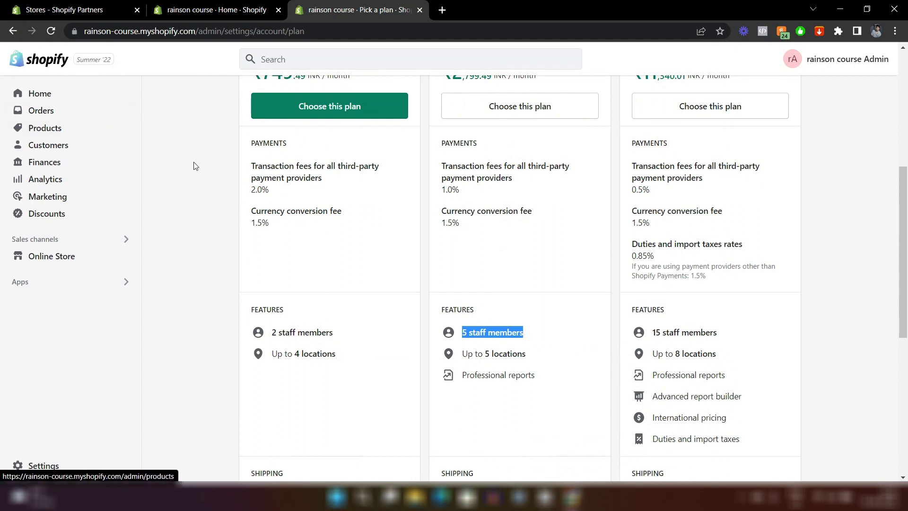
left_click(309, 293)
Compare location limits: up to 4 on Basic, 5 on Shopify, 8 on Advanced.
scroll(307, 292, "down", 1)
left_click_drag(271, 335, 338, 341)
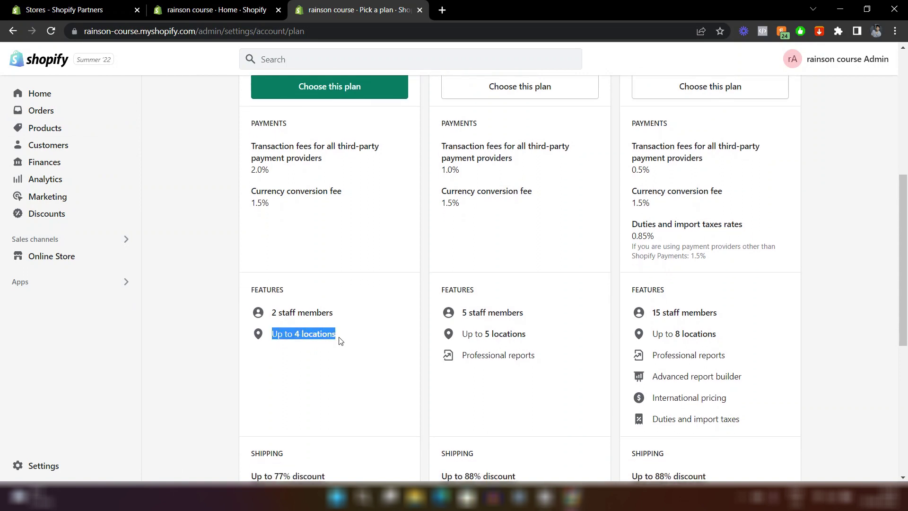
left_click(349, 371)
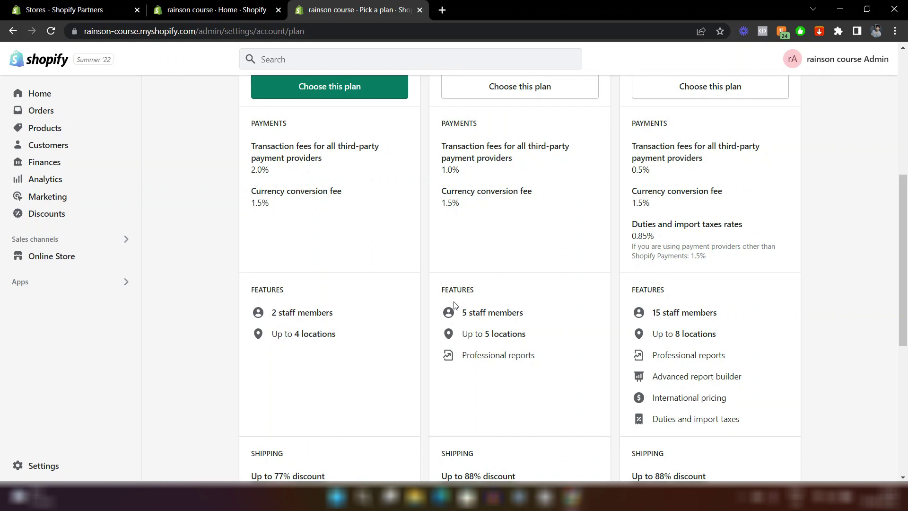
left_click_drag(461, 338, 533, 332)
left_click(659, 335)
scroll(659, 335, "up", 3)
scroll(653, 199, "down", 3)
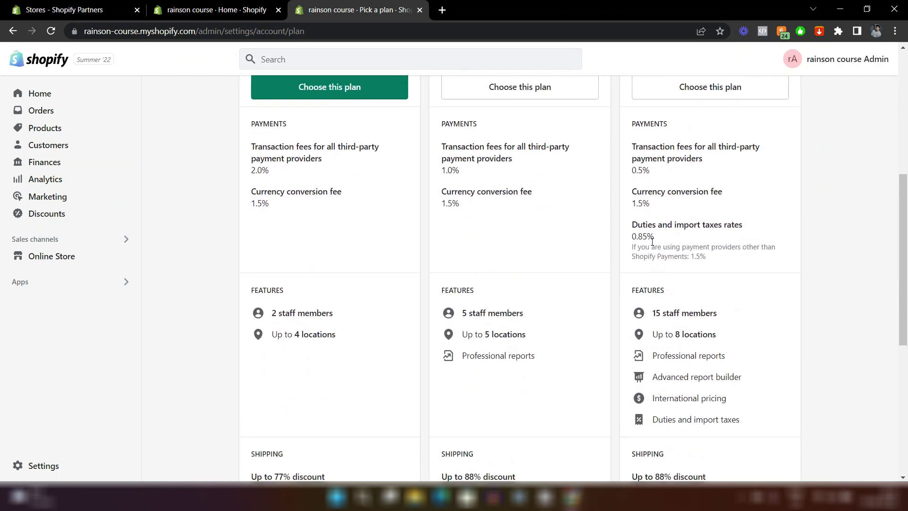
left_click_drag(654, 334, 712, 338)
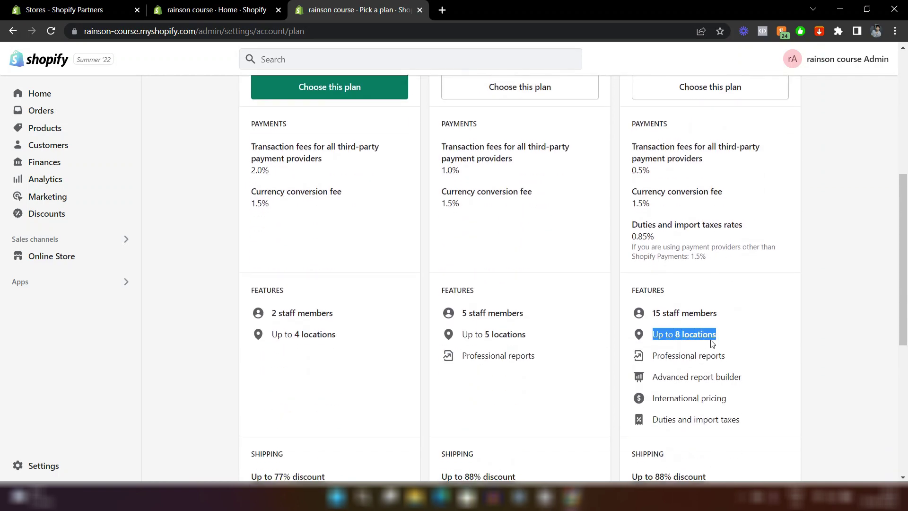
left_click(712, 343)
Compare transaction fees: 2.0% Basic, 1.0% Shopify, 0.5% Advanced.
scroll(700, 335, "up", 1)
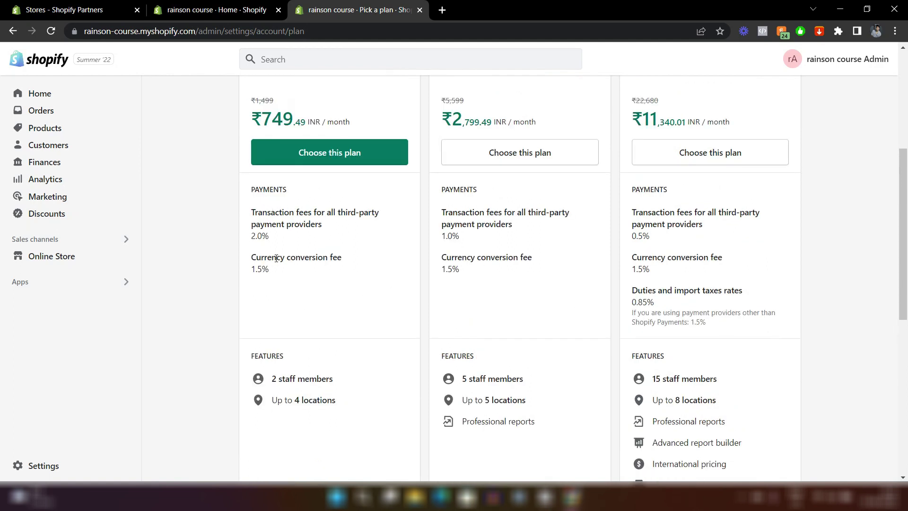
left_click_drag(251, 237, 267, 236)
left_click_drag(442, 236, 460, 236)
left_click_drag(632, 236, 651, 236)
left_click(551, 308)
Look back over the plan cards, then open the Online Store Themes page.
scroll(551, 307, "up", 3)
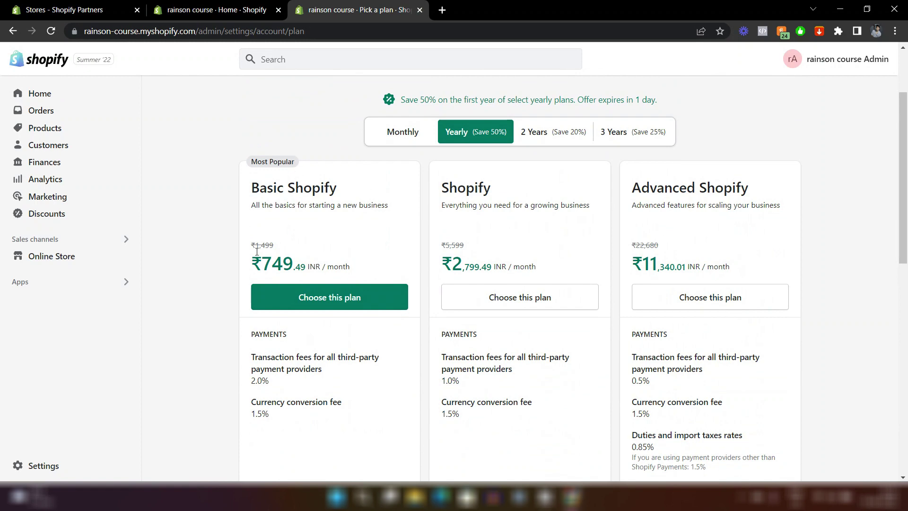
scroll(394, 365, "down", 2)
scroll(395, 364, "up", 3)
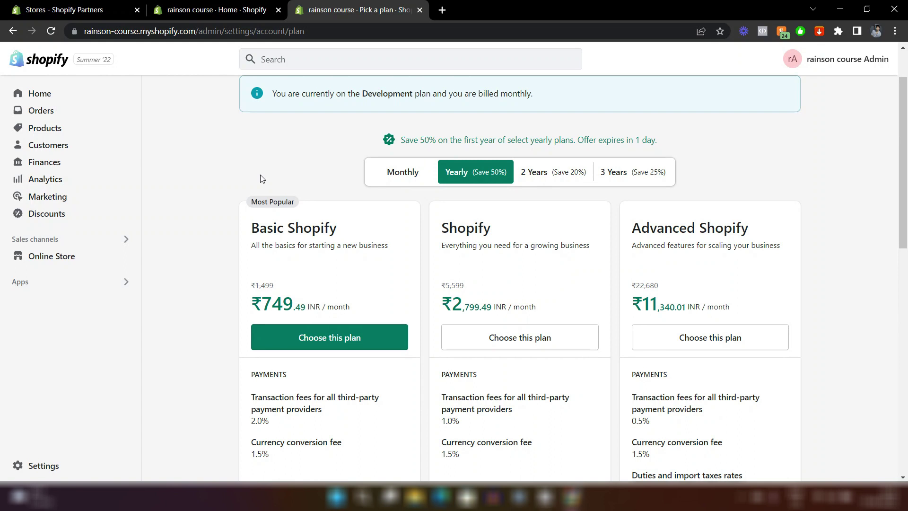
scroll(260, 178, "down", 2)
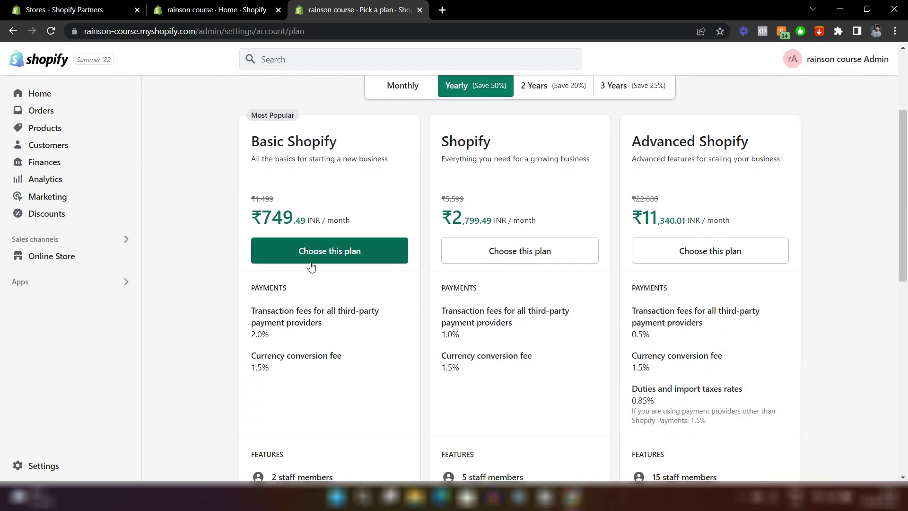
scroll(399, 317, "up", 2)
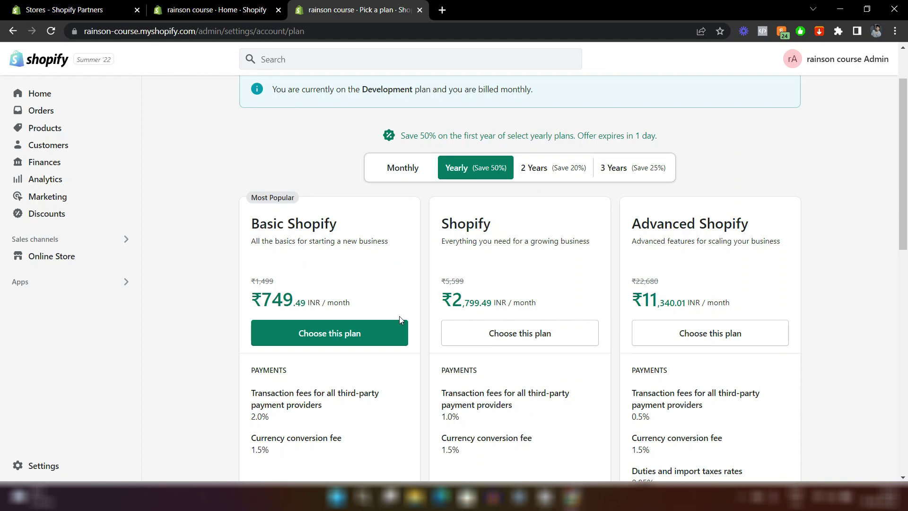
left_click(62, 259)
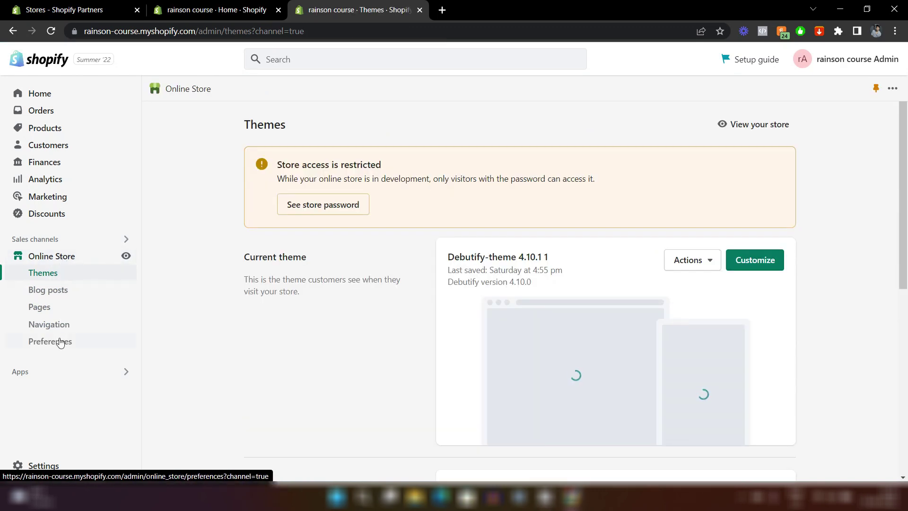
Open Online Store Preferences and review its title, privacy and password-restricted store access sections.
left_click(57, 344)
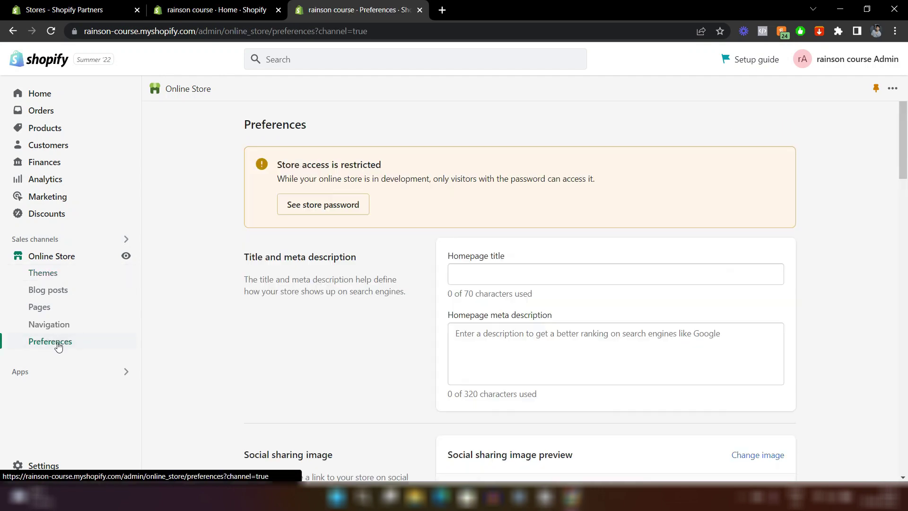
scroll(388, 312, "down", 12)
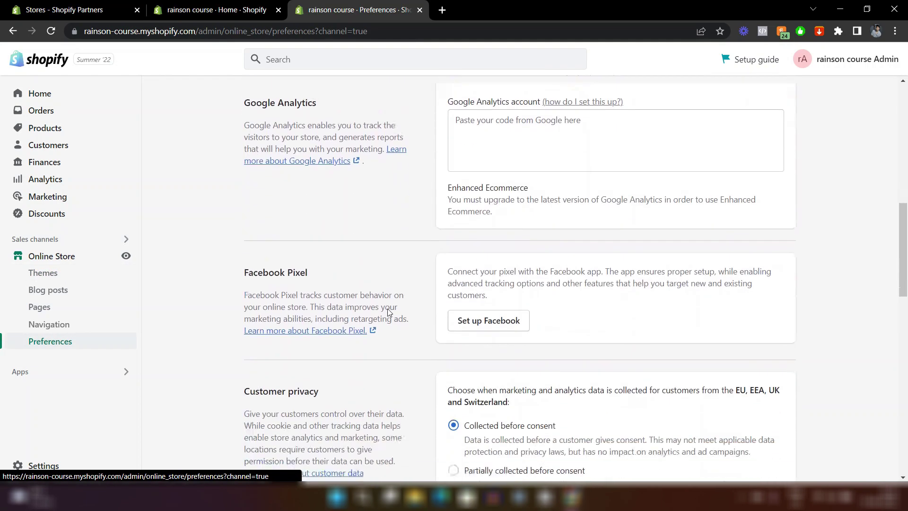
scroll(387, 308, "down", 12)
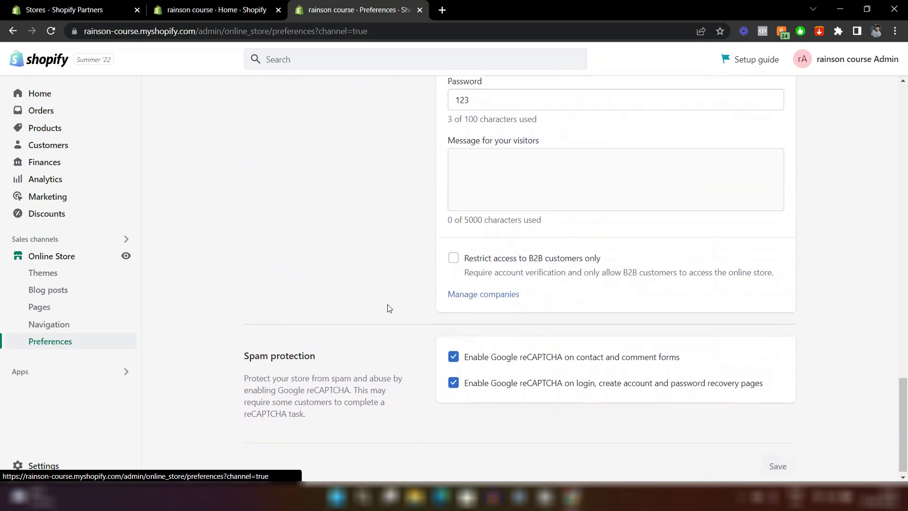
scroll(388, 309, "up", 4)
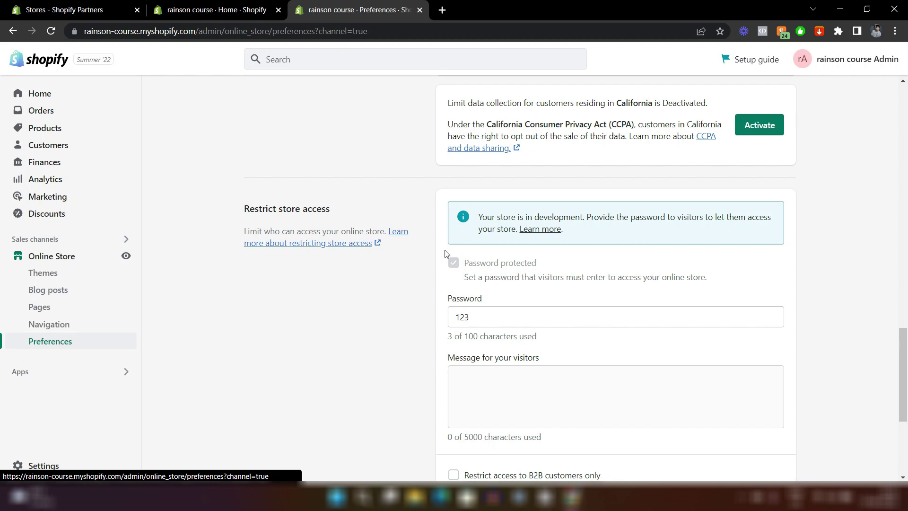
scroll(555, 301, "down", 1)
scroll(556, 302, "down", 5)
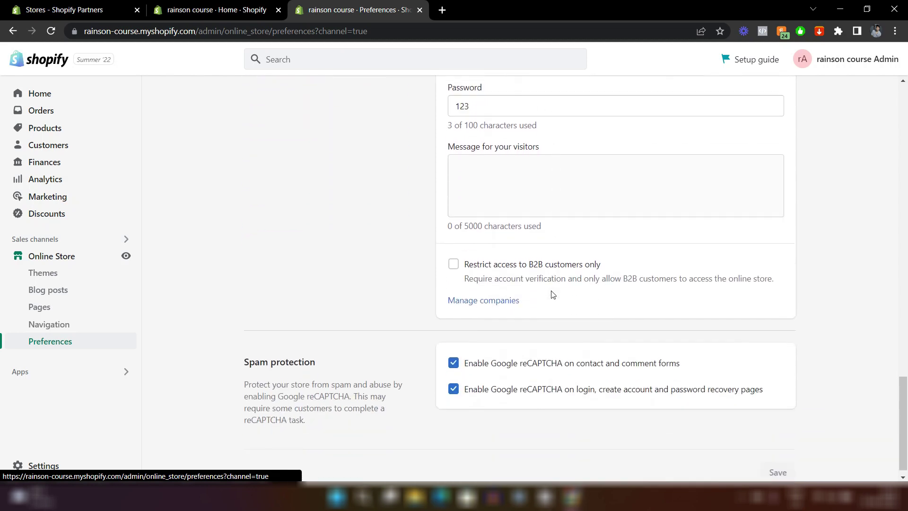
scroll(553, 295, "up", 10)
scroll(552, 294, "up", 15)
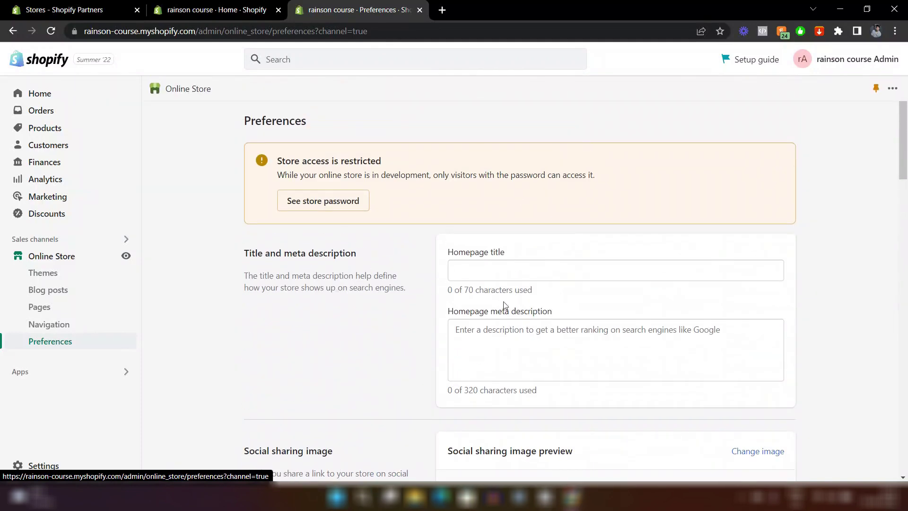
left_click(466, 272)
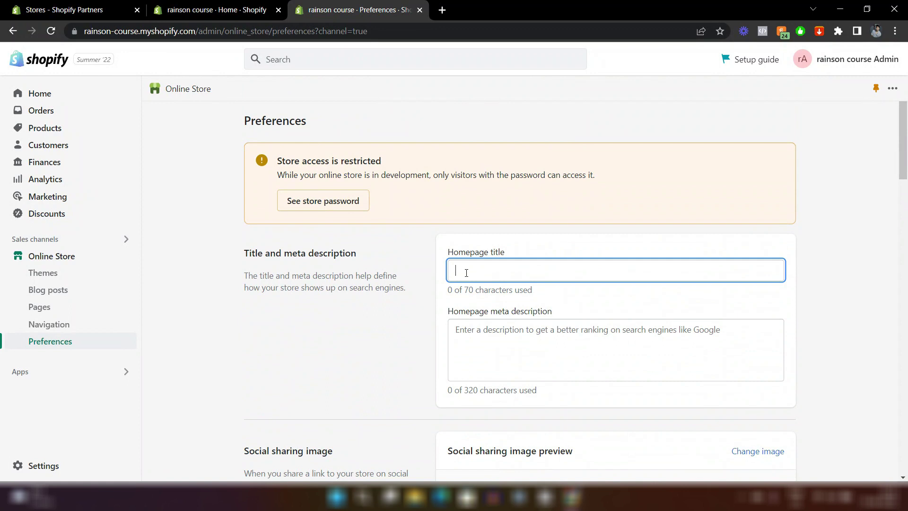
left_click(416, 319)
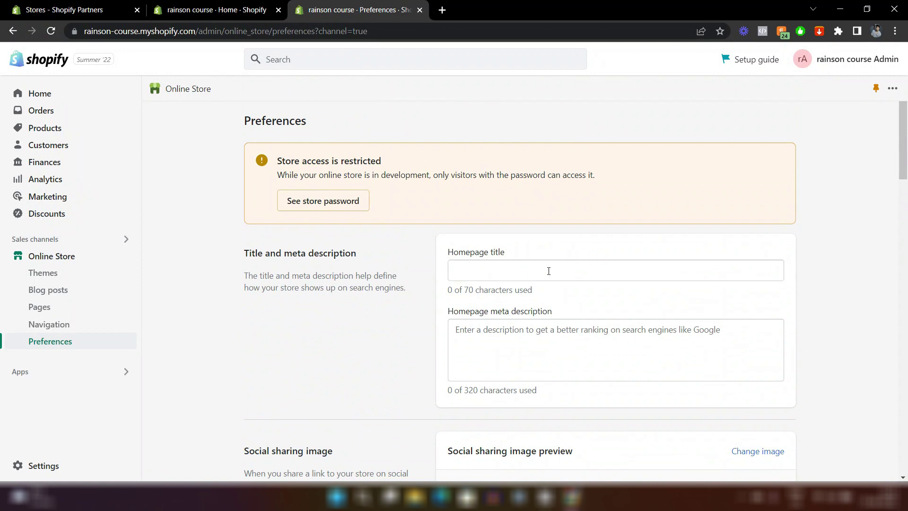
left_click(497, 269)
scroll(498, 269, "down", 1)
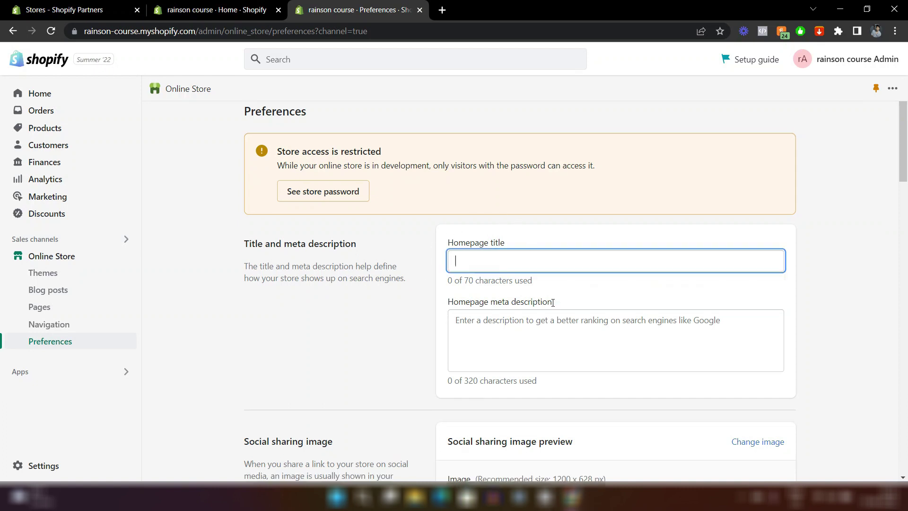
left_click(461, 319)
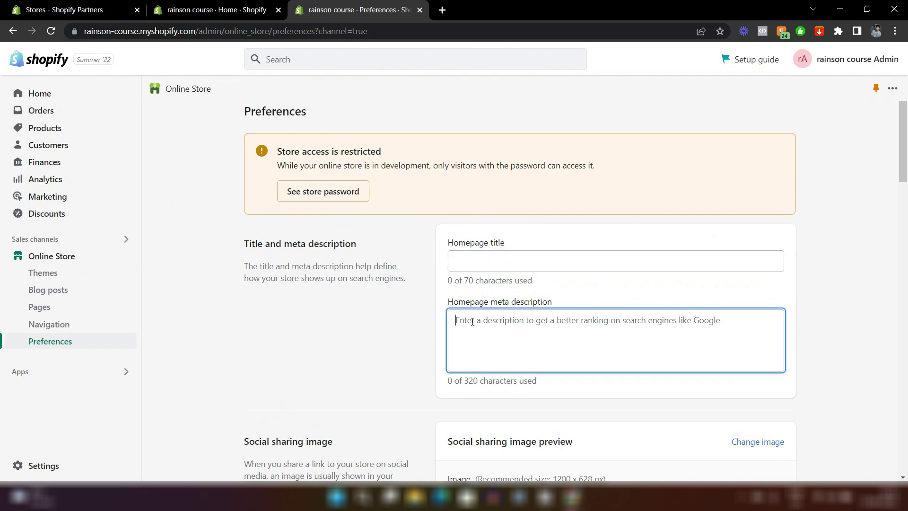
left_click(439, 288)
scroll(444, 285, "up", 1)
left_click(467, 275)
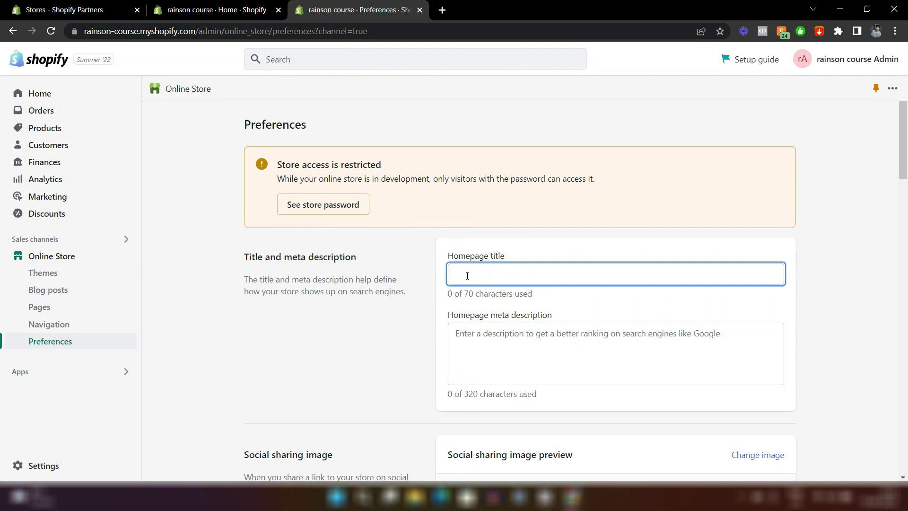
left_click(460, 244)
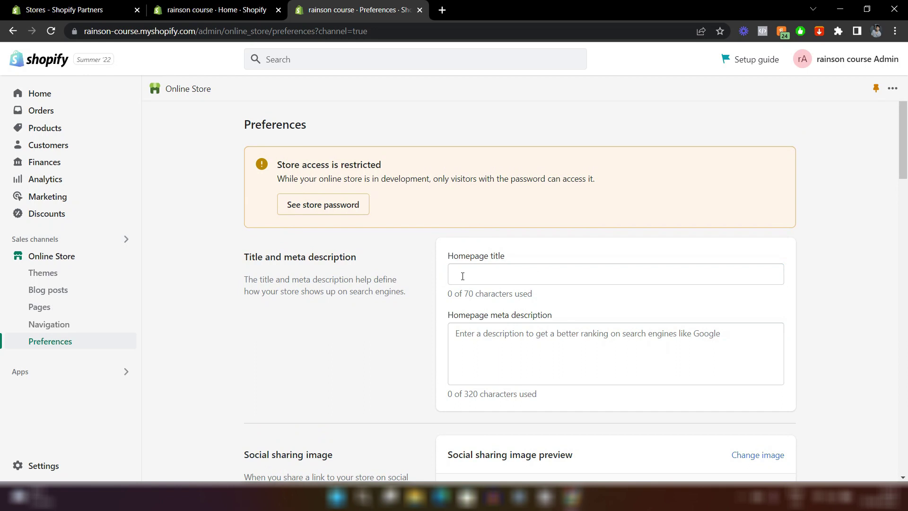
scroll(462, 276, "down", 2)
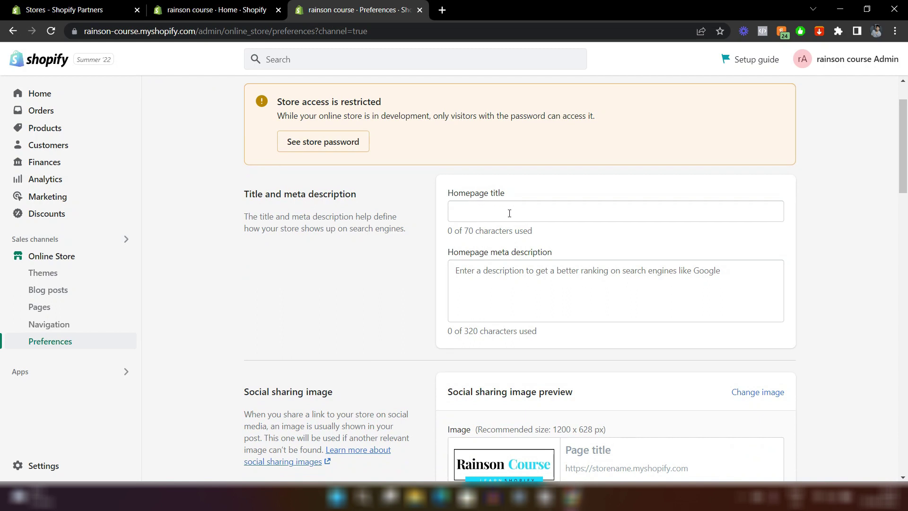
scroll(533, 213, "down", 4)
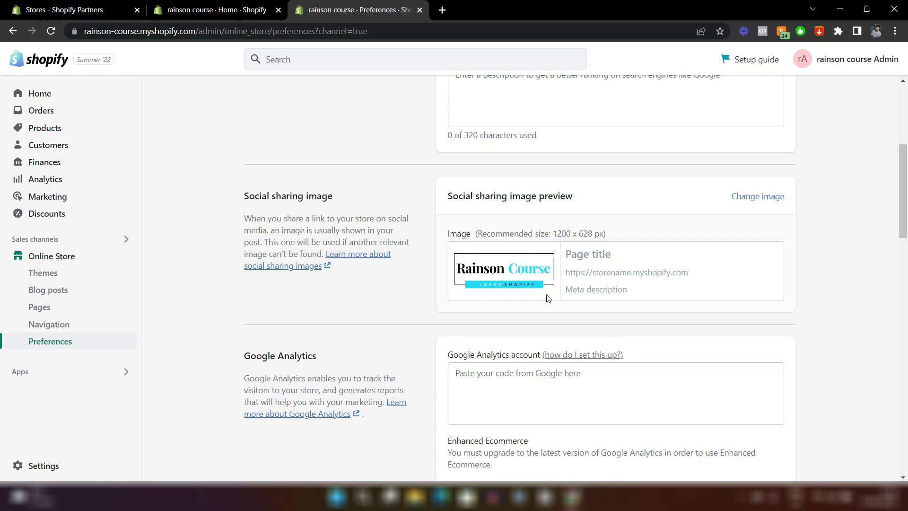
scroll(455, 217, "up", 1)
scroll(453, 208, "down", 3)
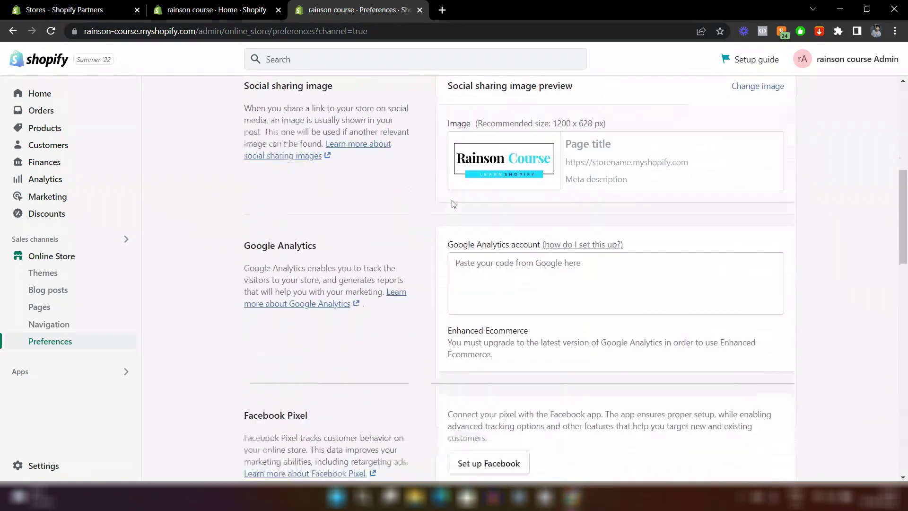
scroll(453, 204, "down", 15)
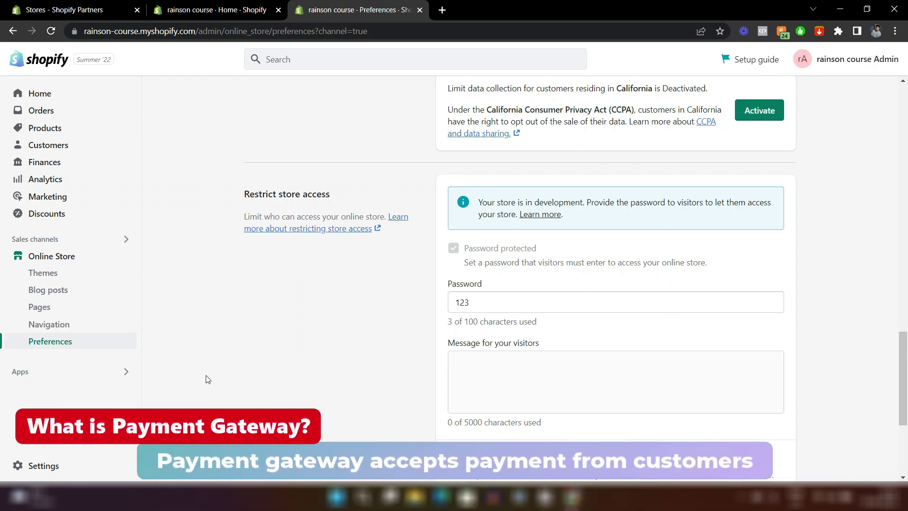
Open Settings > Payments and review Shopify Payments, PayPal and Amazon Pay.
left_click(33, 468)
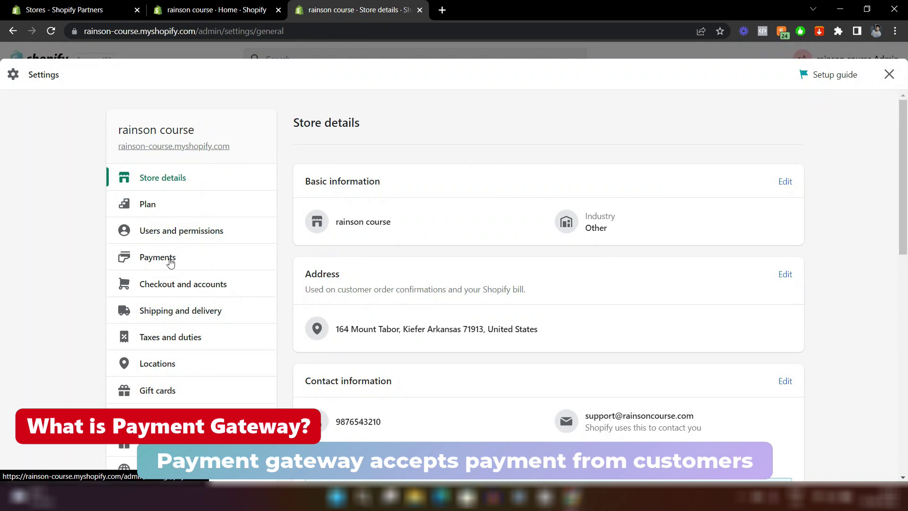
left_click(181, 263)
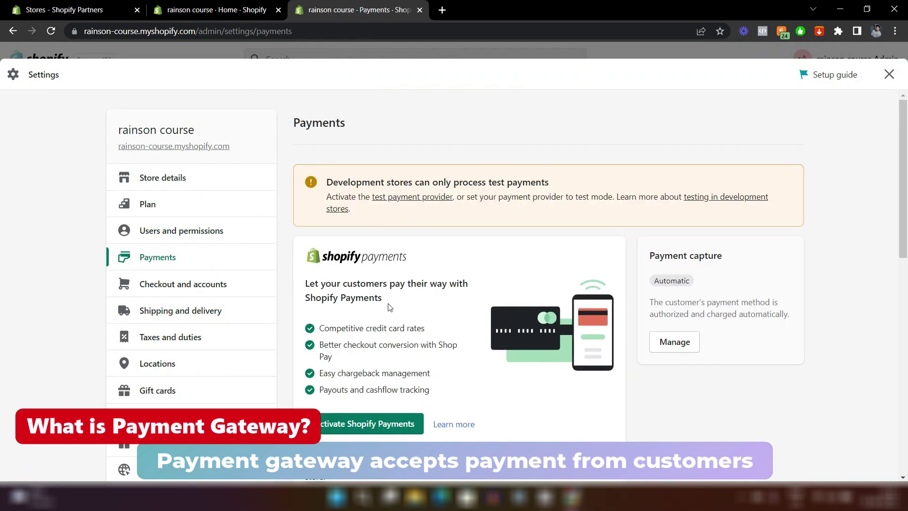
scroll(390, 308, "down", 1)
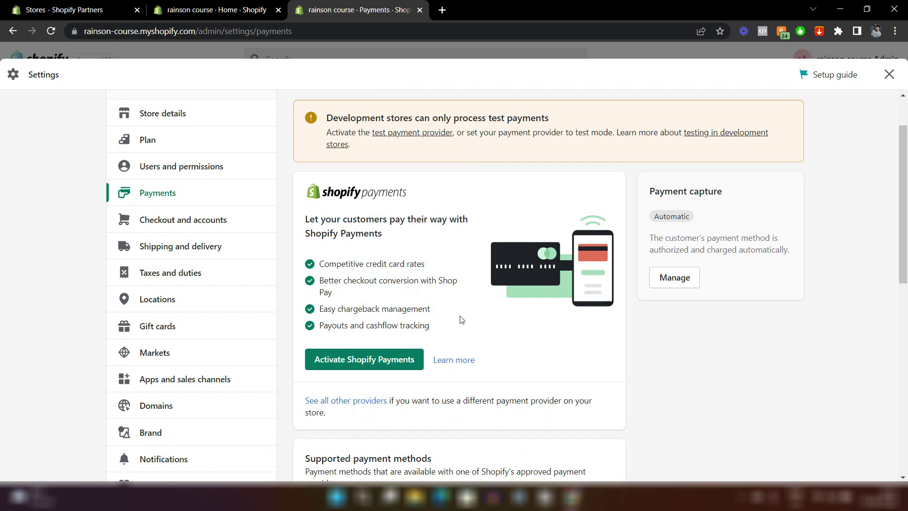
scroll(461, 312, "down", 1)
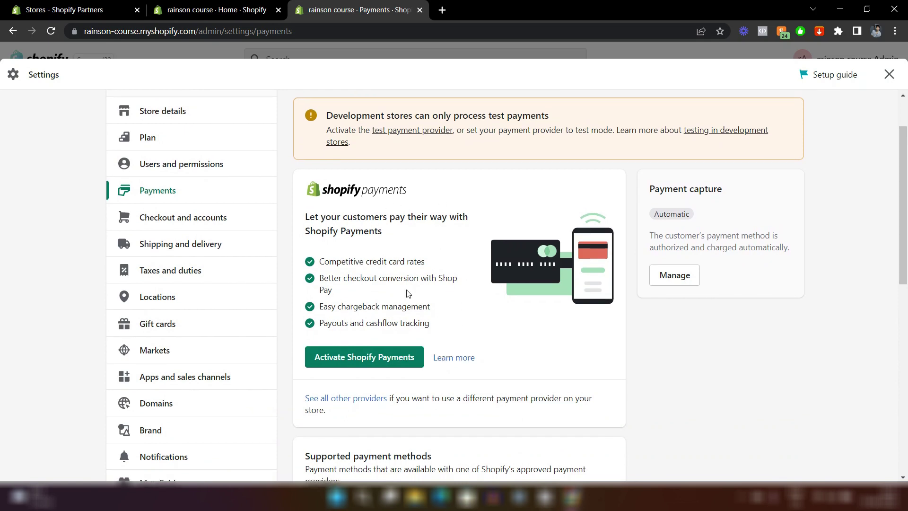
scroll(407, 294, "down", 2)
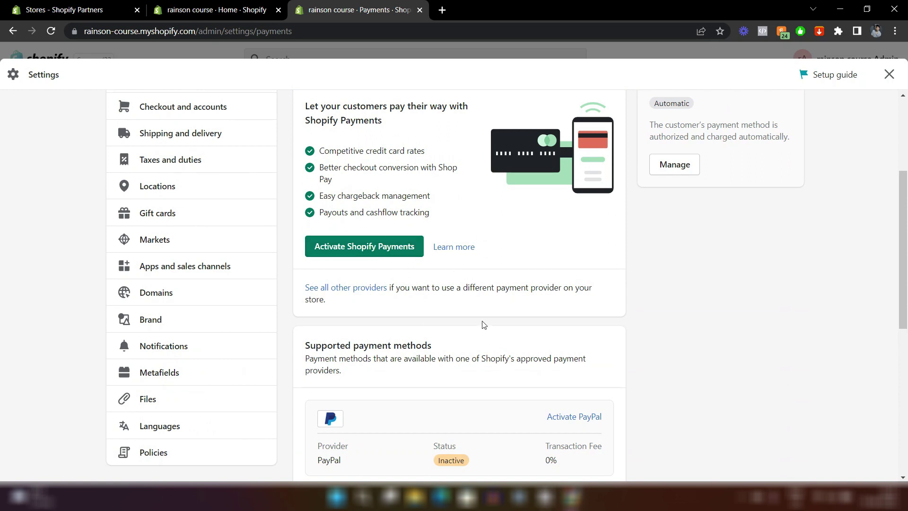
scroll(482, 323, "up", 1)
scroll(502, 344, "down", 3)
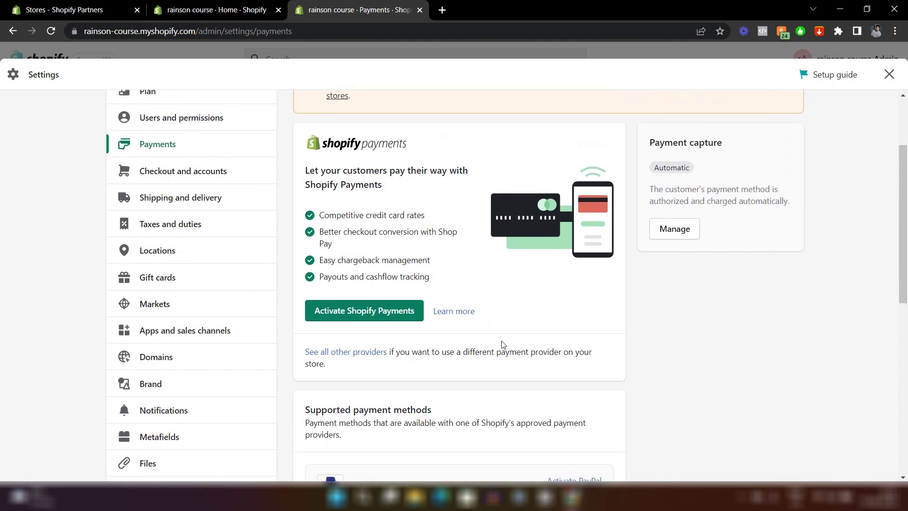
scroll(503, 345, "down", 1)
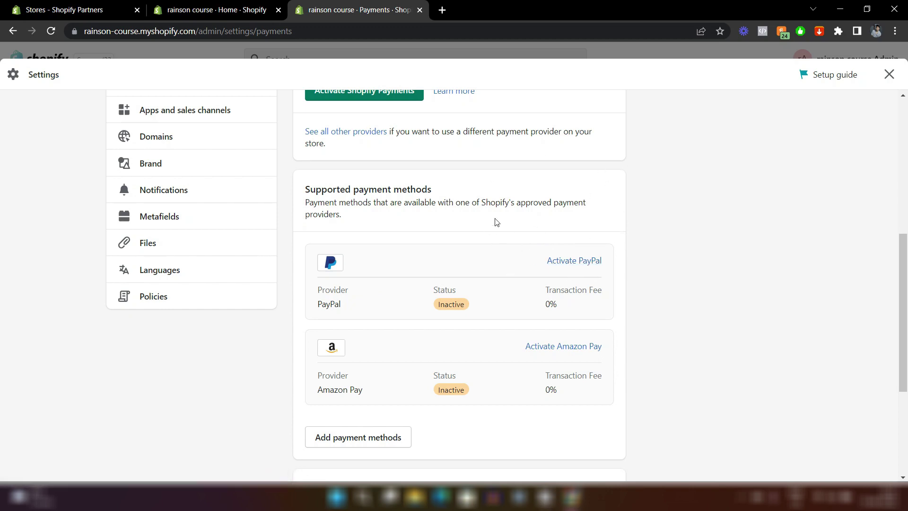
scroll(496, 222, "down", 1)
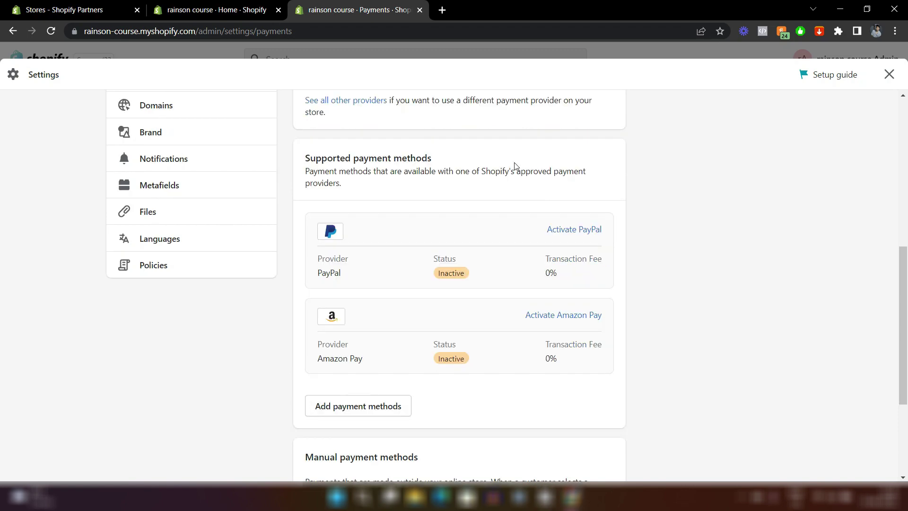
scroll(514, 165, "up", 8)
scroll(513, 169, "down", 2)
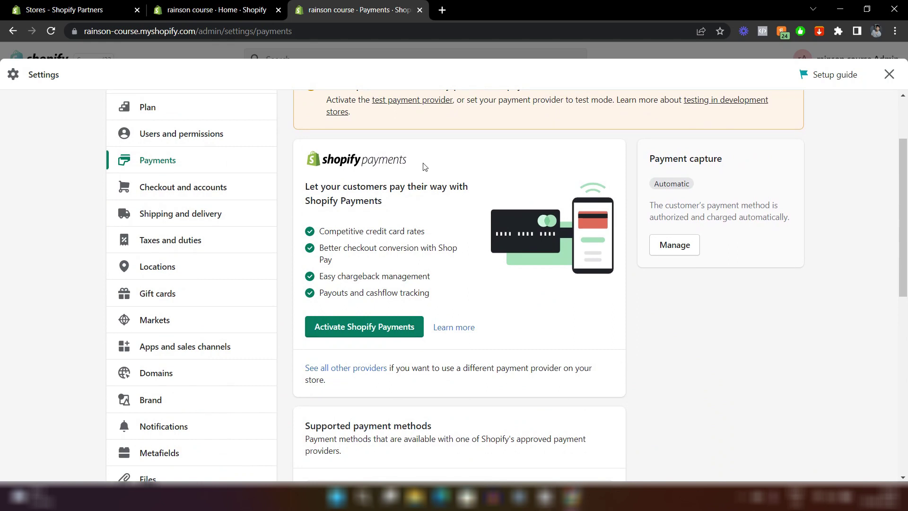
scroll(422, 168, "up", 2)
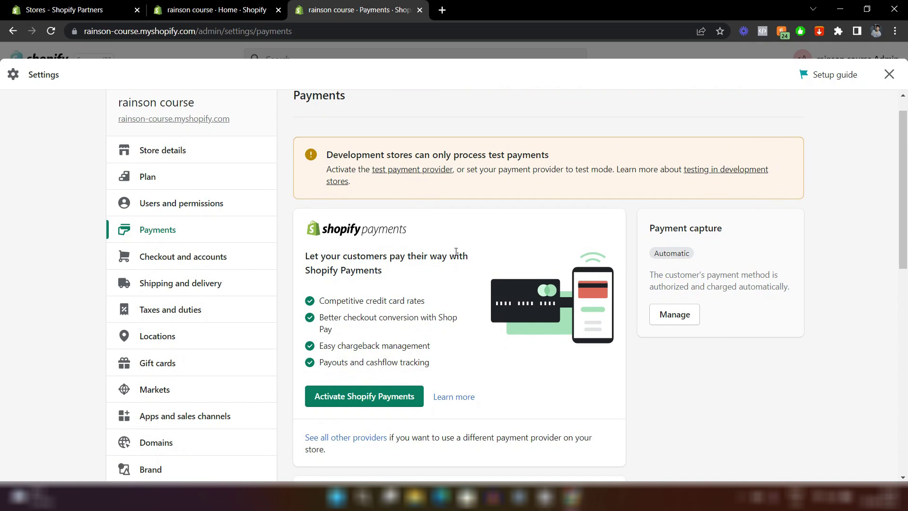
Google 'shopify payment gateway india' in a new tab and scroll to the shopify.in result.
left_click(442, 11)
type("shopify payment gateway")
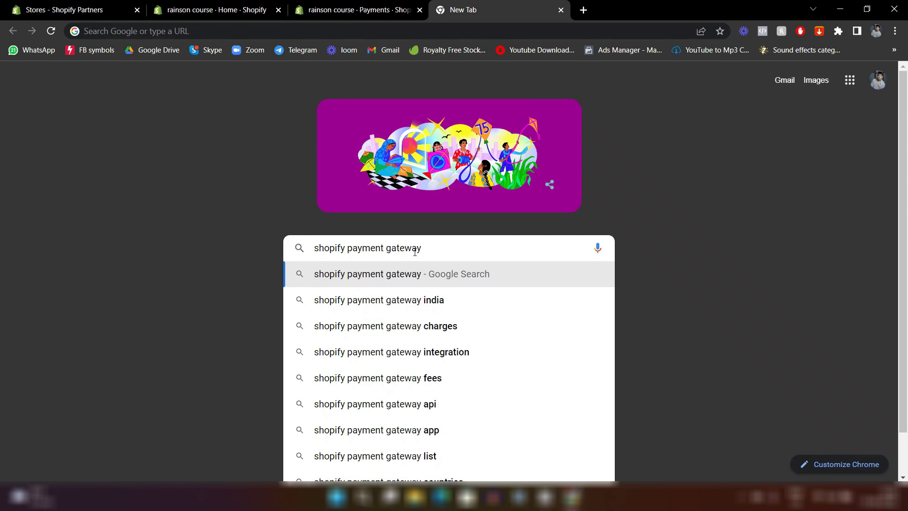
type("india")
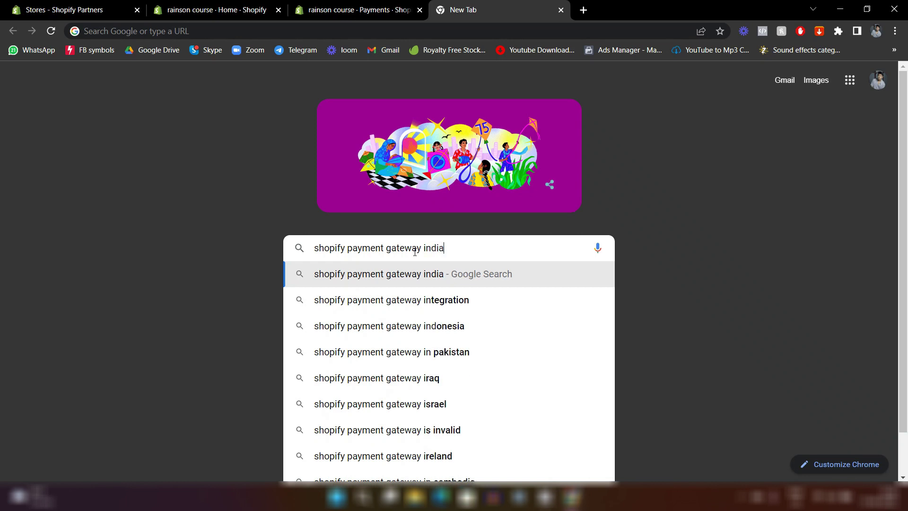
key("BackSpace")
key("BackSpace")
key("BackSpace")
key("BackSpace")
key("BackSpace")
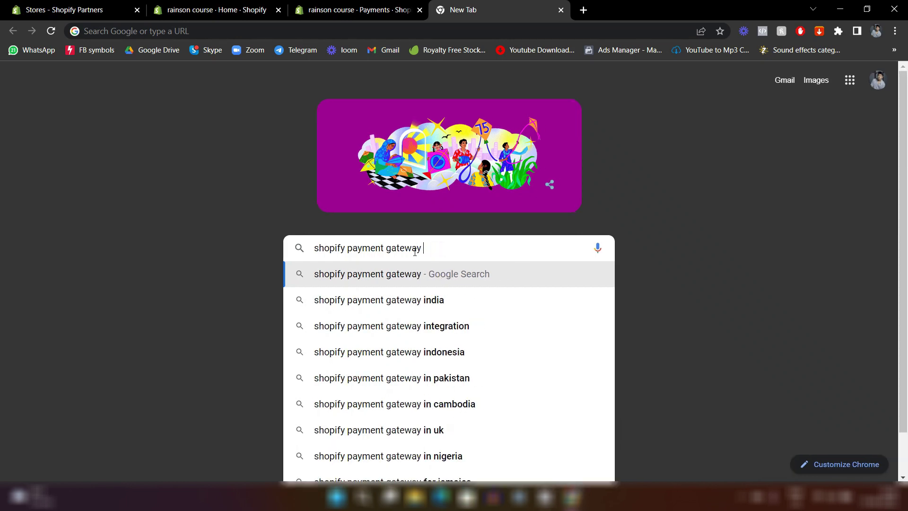
type("kenya")
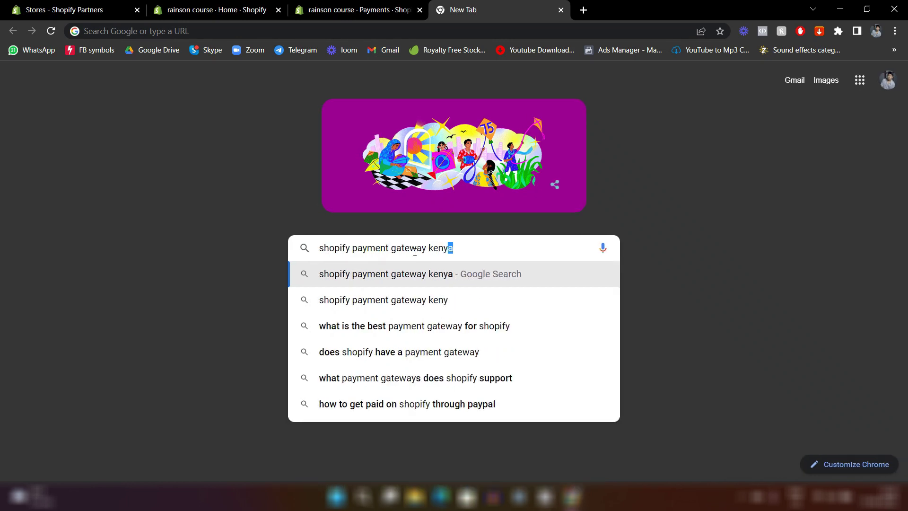
key("BackSpace")
key("BackSpace")
key("BackSpace")
key("BackSpace")
key("BackSpace")
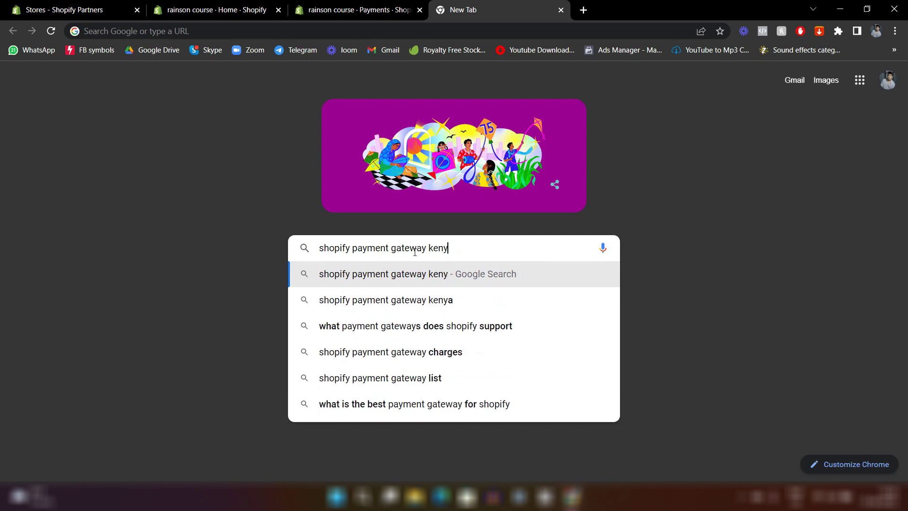
type("india")
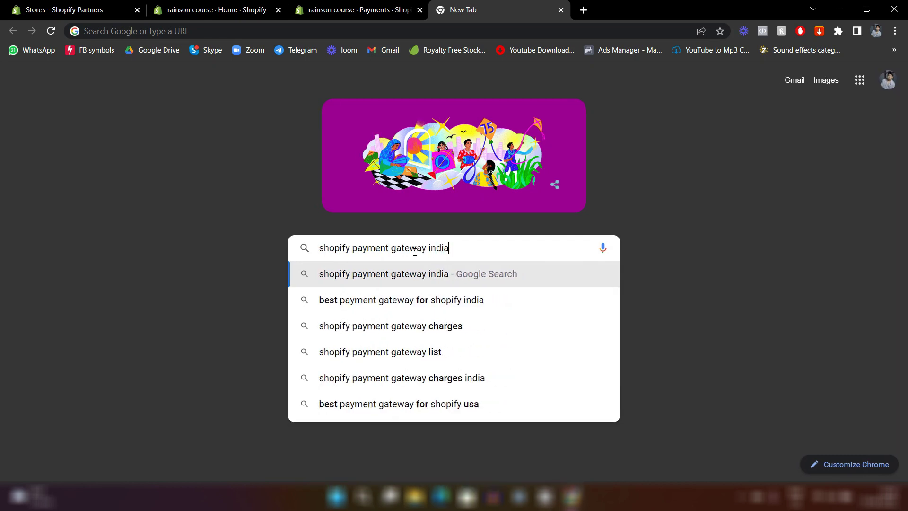
key("Return")
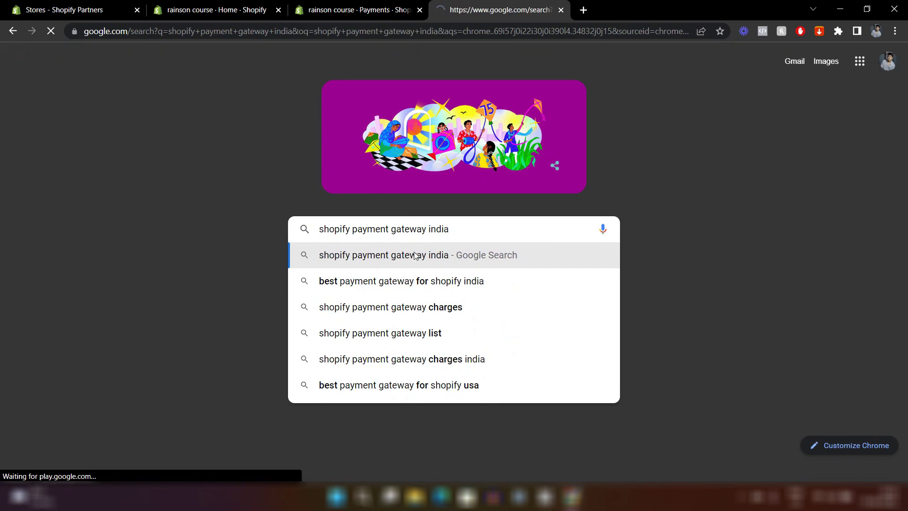
scroll(414, 255, "down", 6)
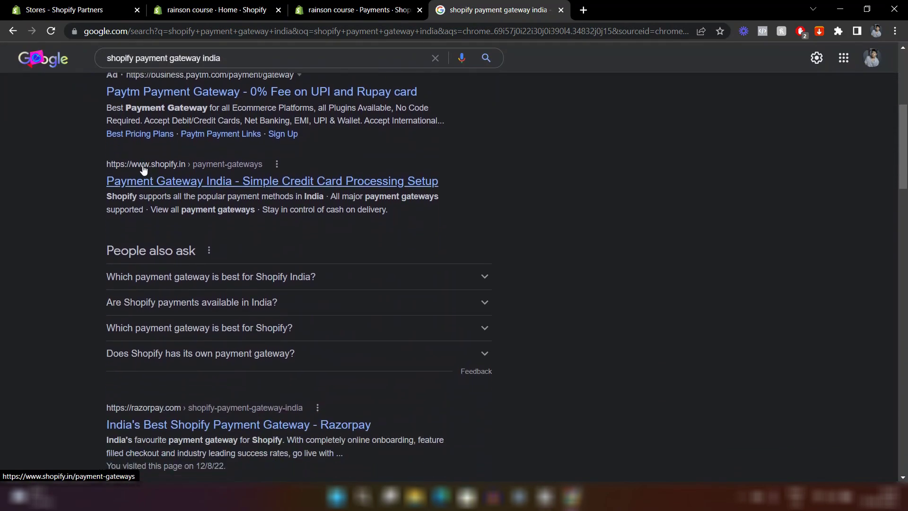
Read Shopify's India payment gateways page, then switch back to the admin Payments tab.
left_click(139, 183)
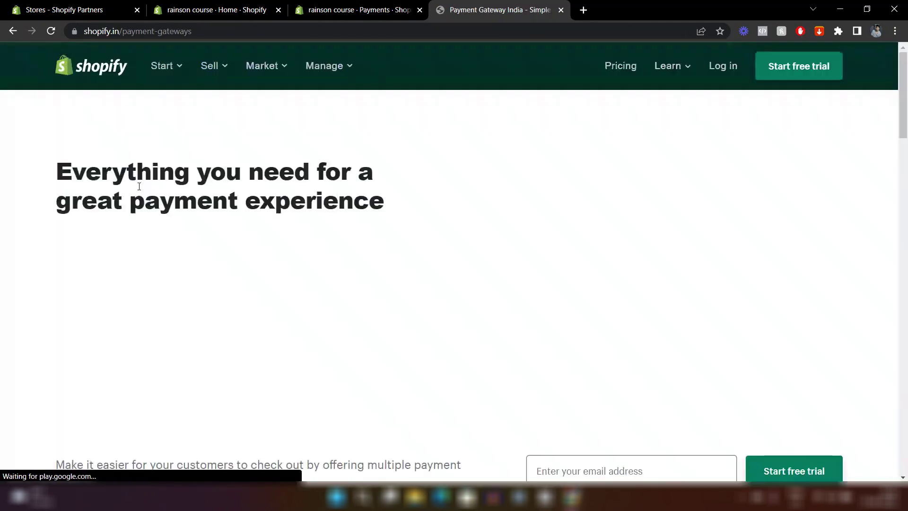
scroll(407, 235, "down", 2)
scroll(408, 235, "down", 8)
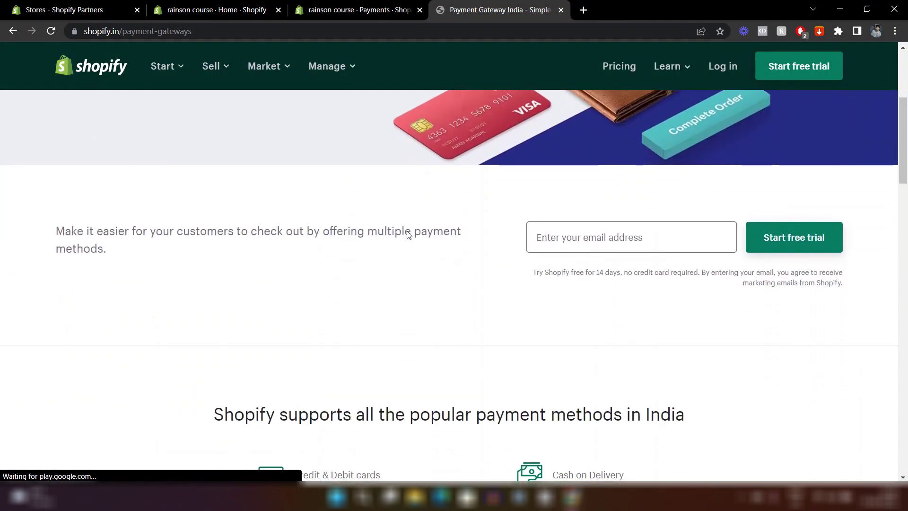
scroll(409, 235, "down", 8)
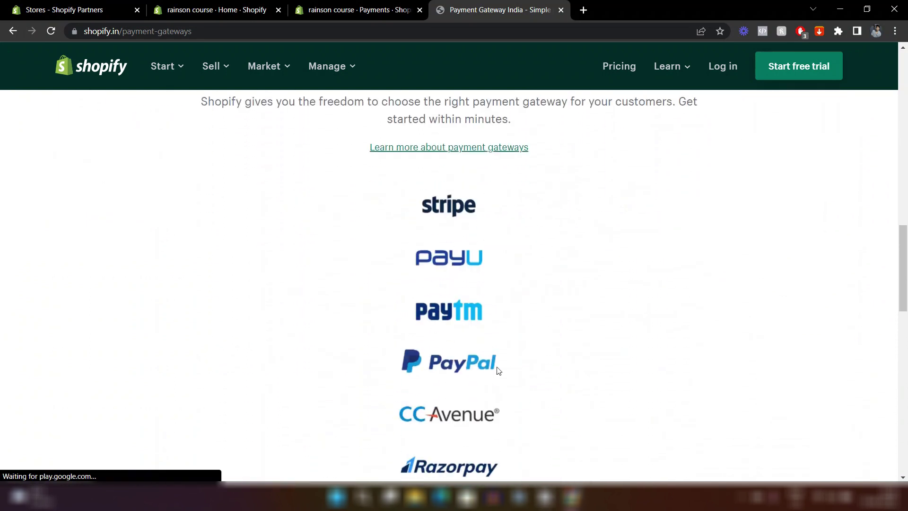
scroll(499, 369, "down", 5)
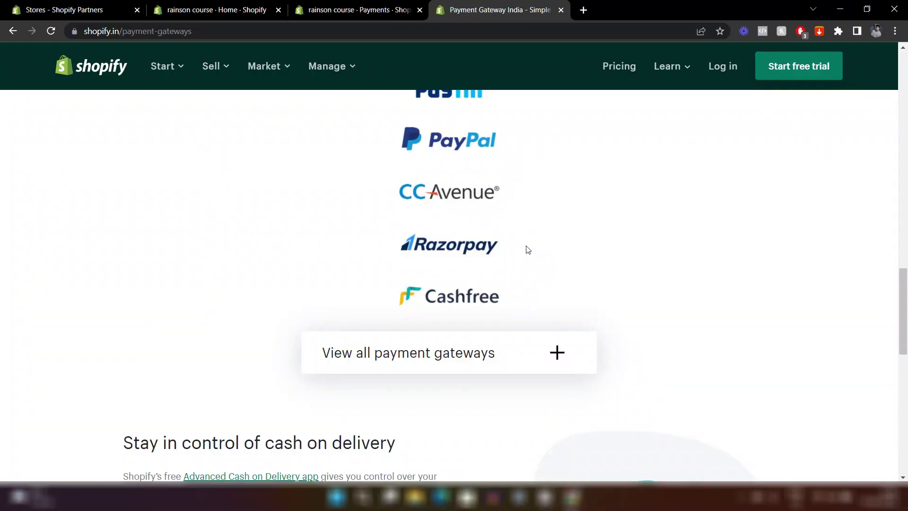
scroll(415, 245, "up", 10)
scroll(414, 244, "up", 10)
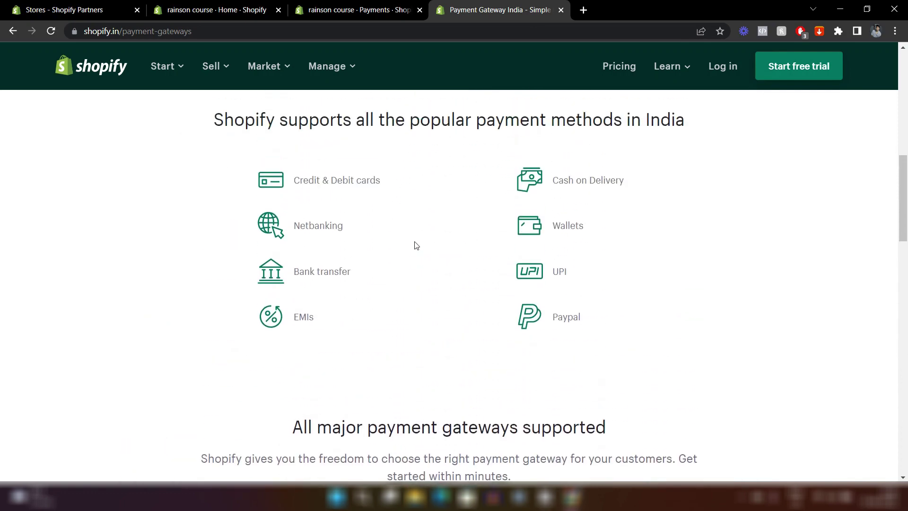
scroll(415, 245, "up", 3)
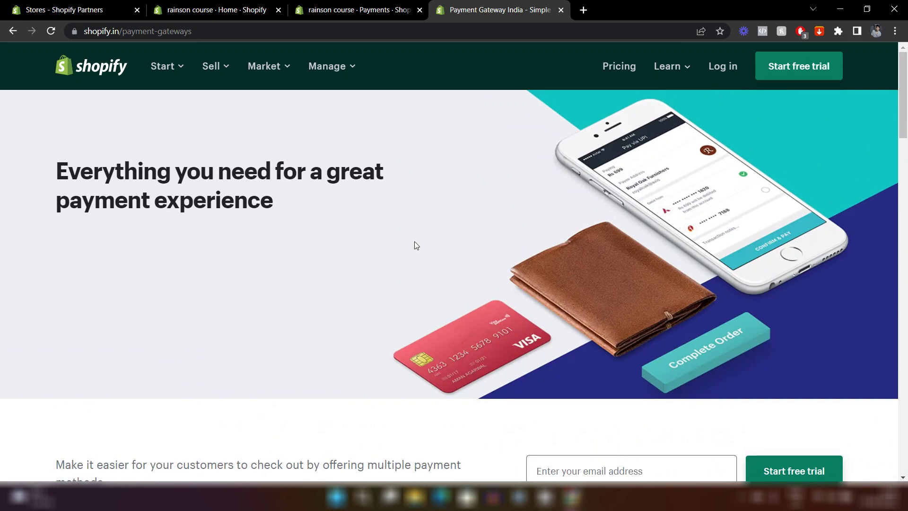
key("ctrl+shift+Tab")
Browse the full payment provider list, then go to Shipping and delivery settings.
scroll(492, 230, "down", 6)
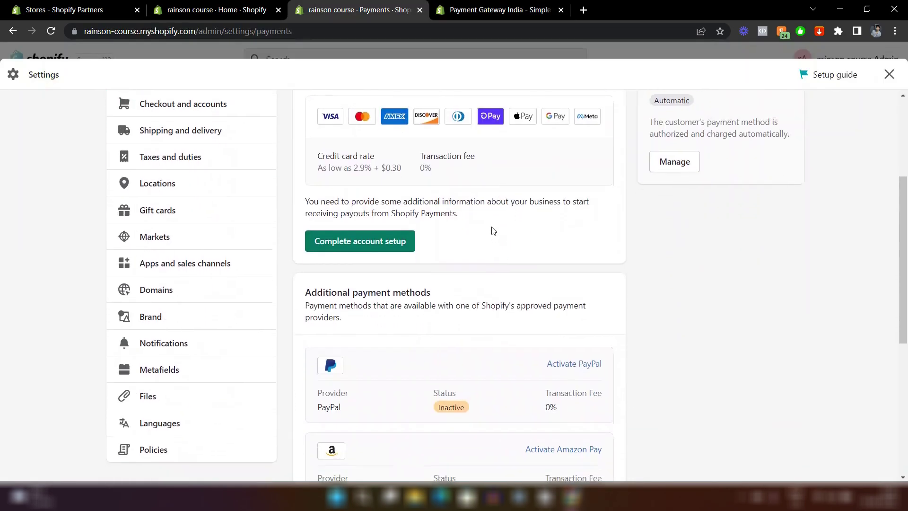
scroll(491, 231, "down", 3)
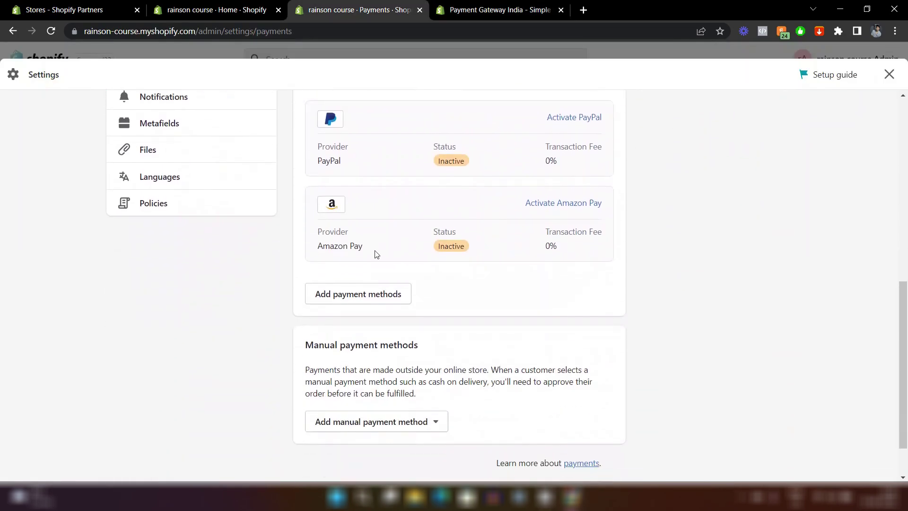
left_click(383, 296)
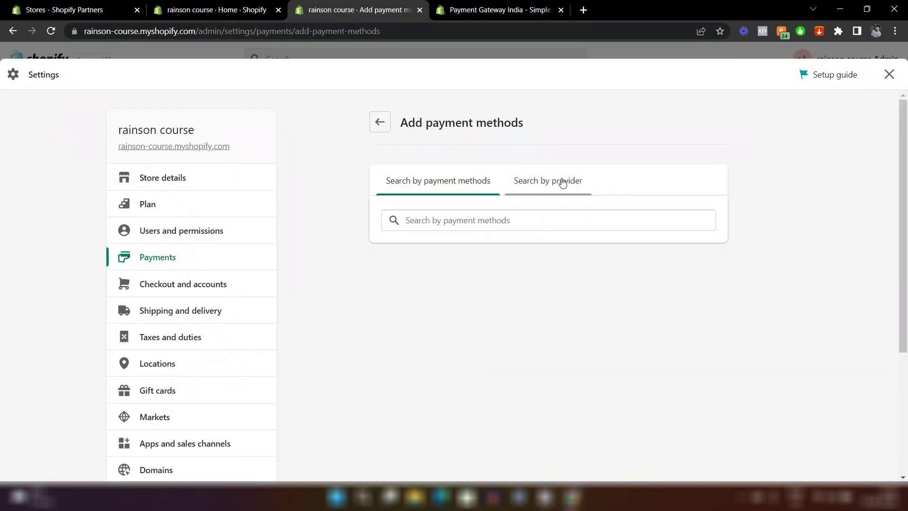
left_click(546, 184)
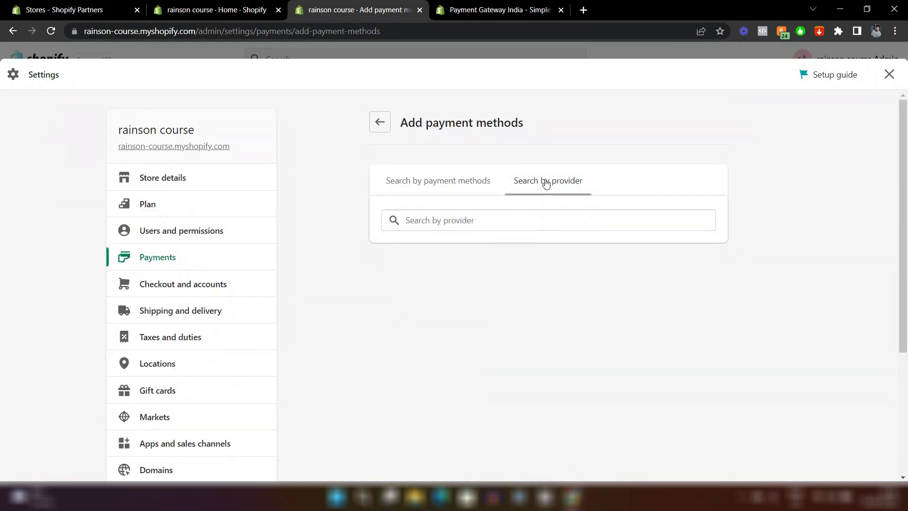
left_click(473, 220)
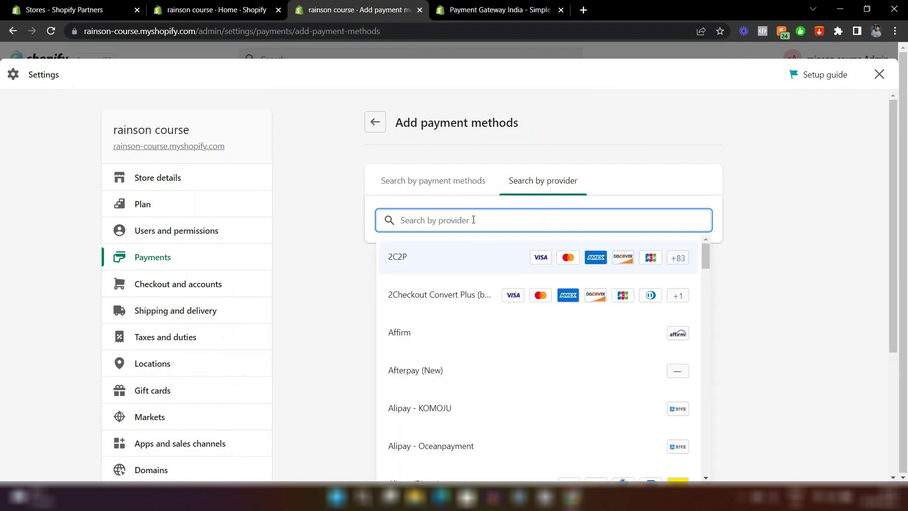
scroll(465, 340, "down", 5)
scroll(465, 340, "down", 4)
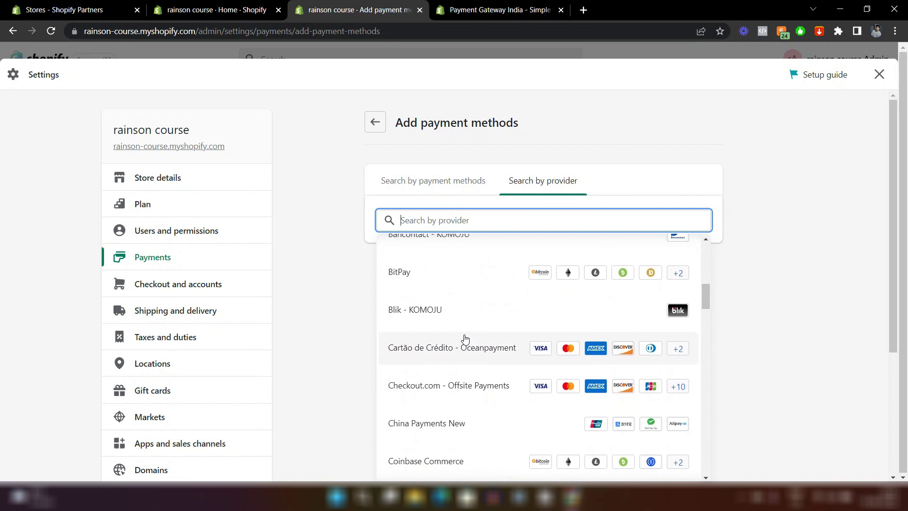
scroll(465, 339, "down", 5)
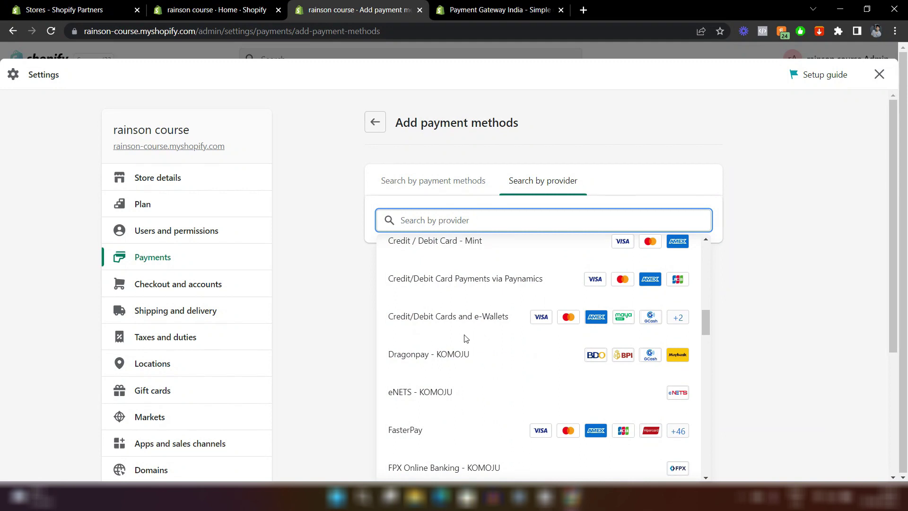
left_click(375, 122)
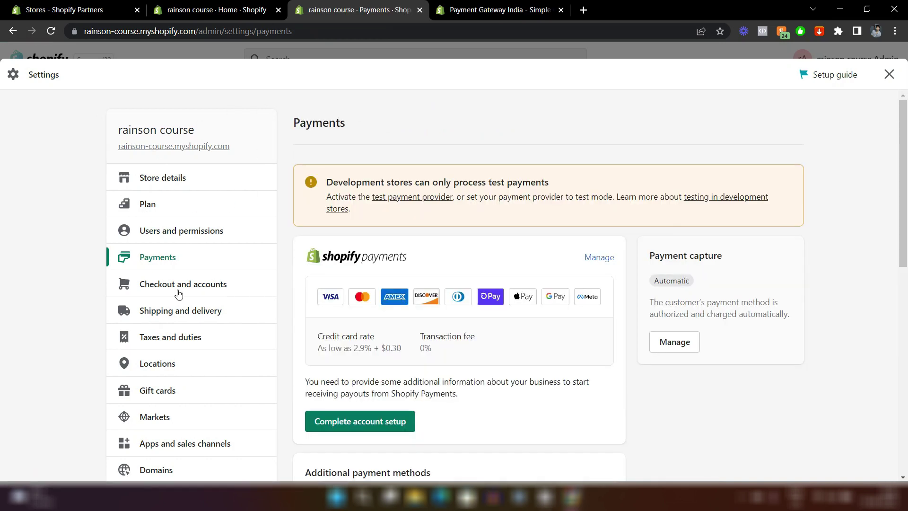
left_click(184, 308)
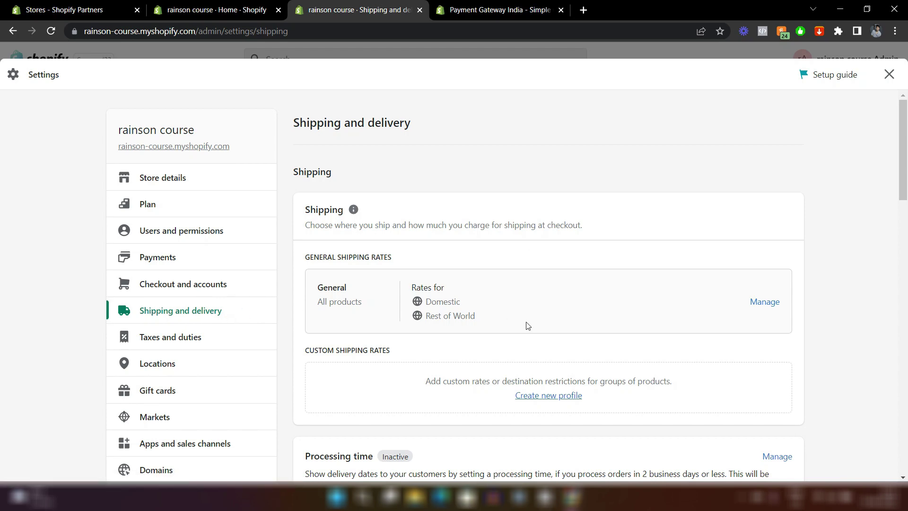
scroll(527, 326, "down", 8)
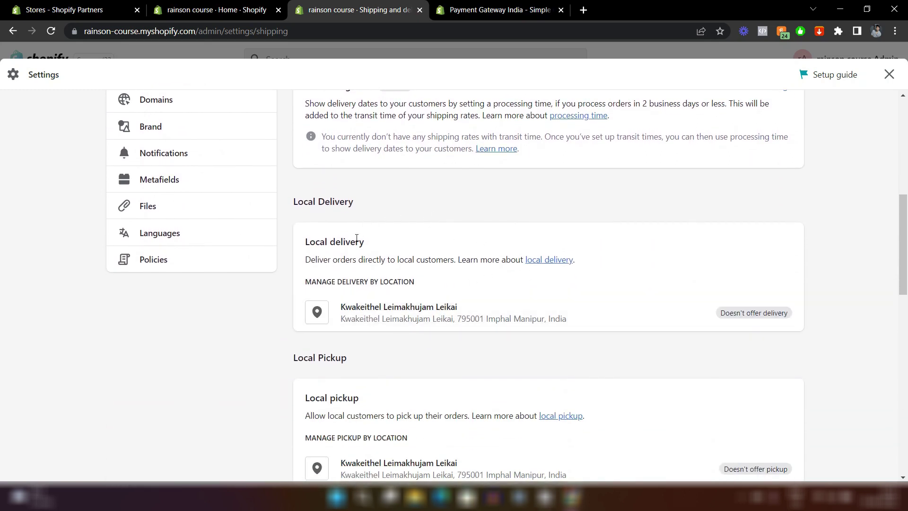
scroll(356, 237, "up", 8)
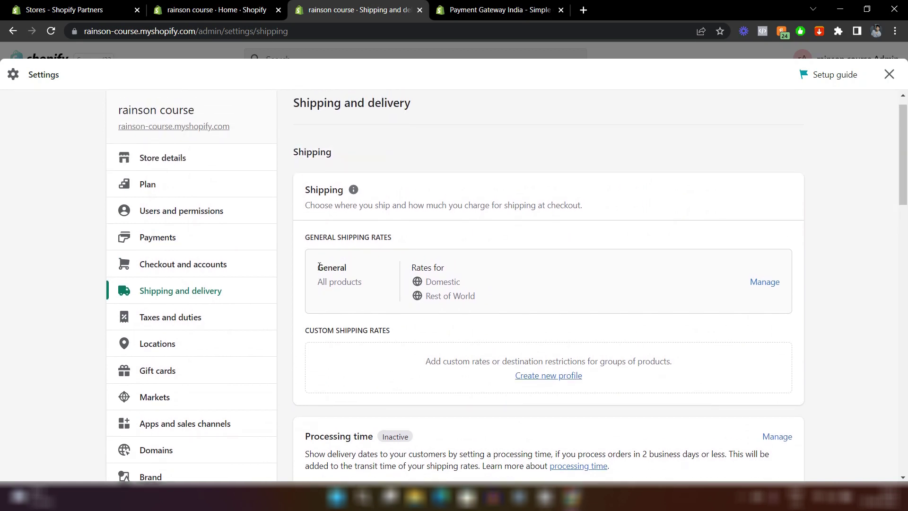
double_click(320, 268)
Open the General shipping profile and delete its Domestic zone.
left_click(765, 285)
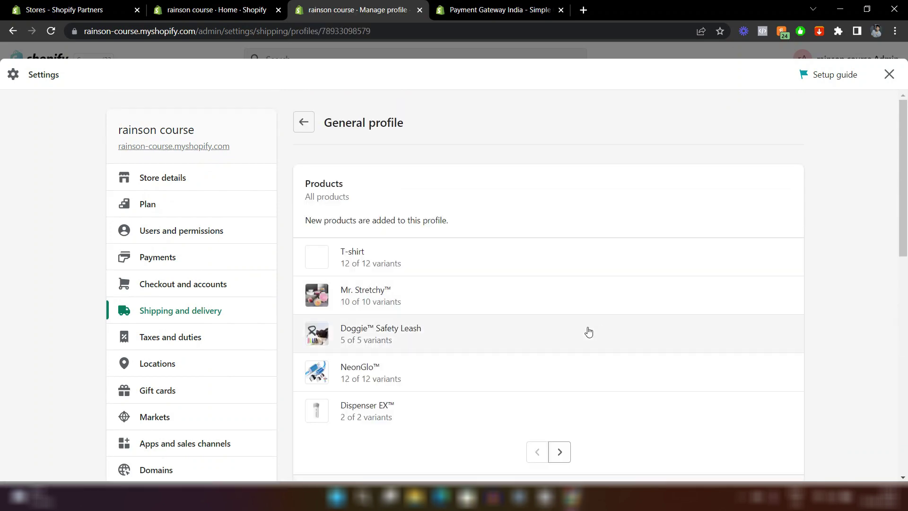
scroll(587, 330, "down", 7)
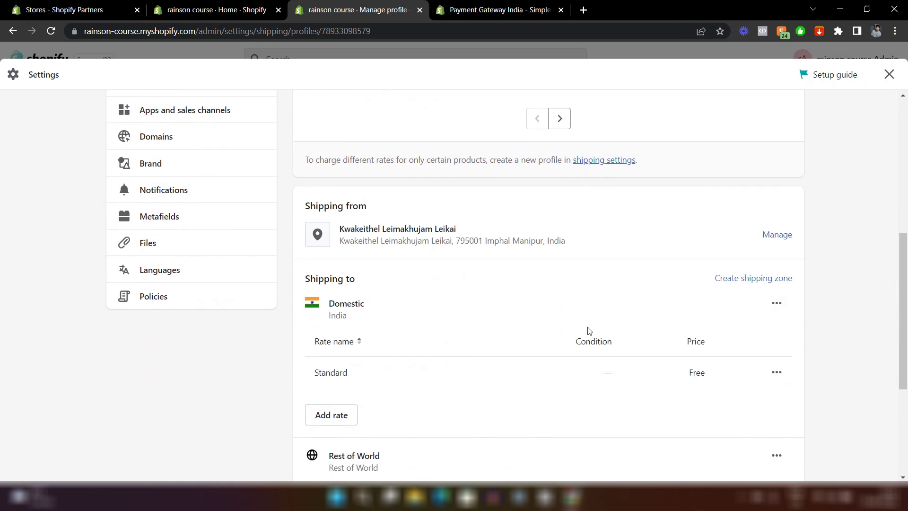
scroll(588, 331, "down", 3)
scroll(588, 329, "up", 1)
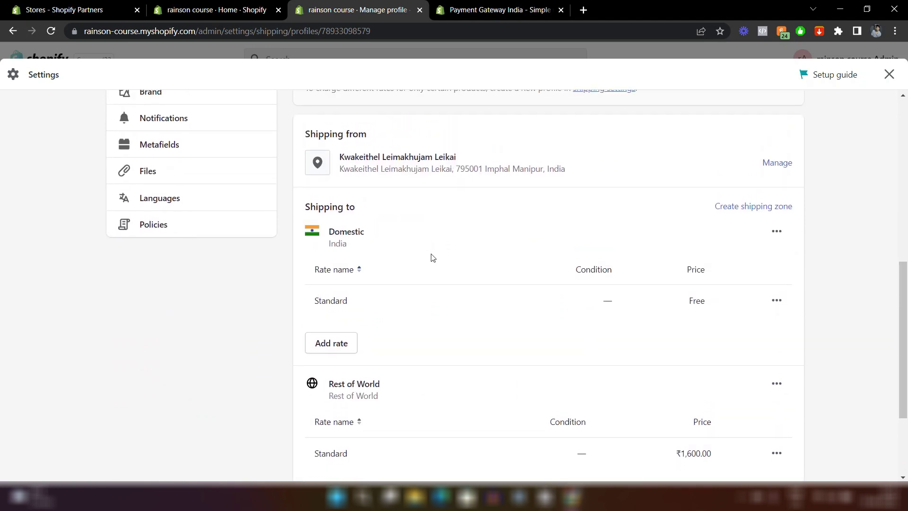
scroll(433, 258, "down", 1)
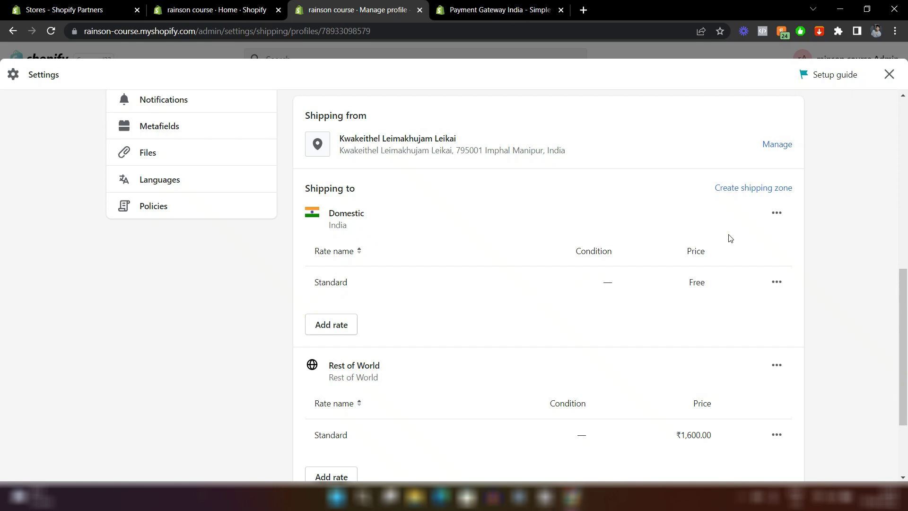
left_click(776, 215)
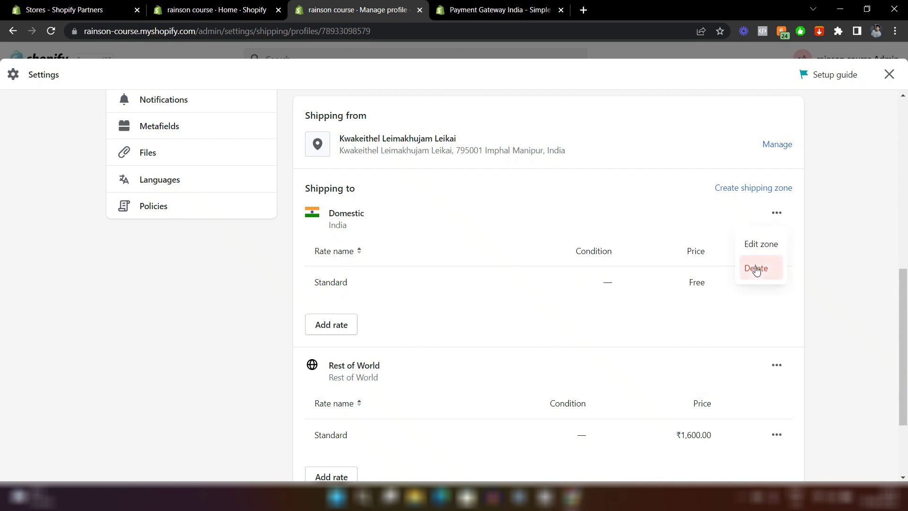
left_click(756, 267)
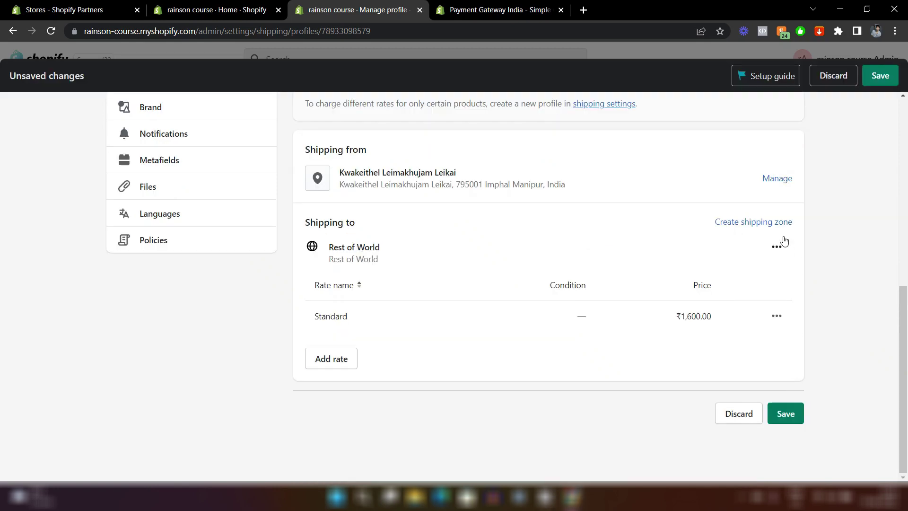
Delete the Rest of World zone and save the profile with no zones.
left_click(776, 249)
left_click(761, 300)
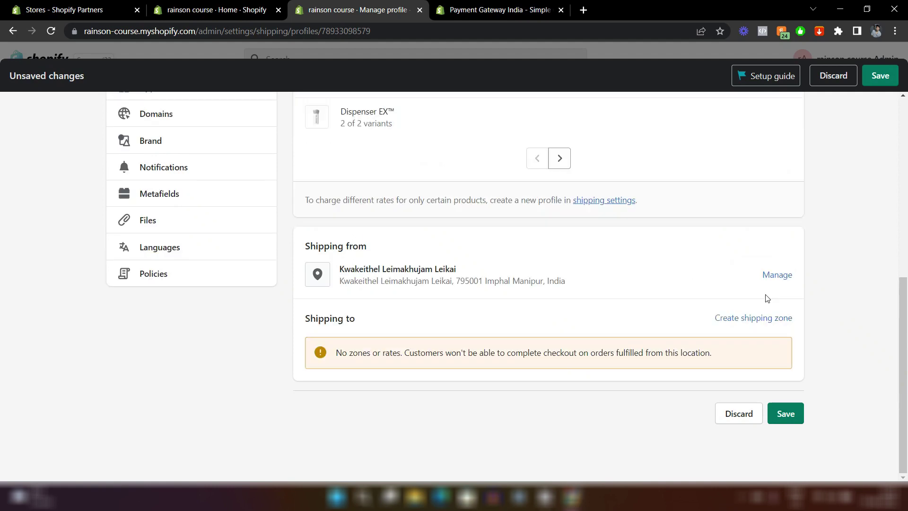
left_click(783, 411)
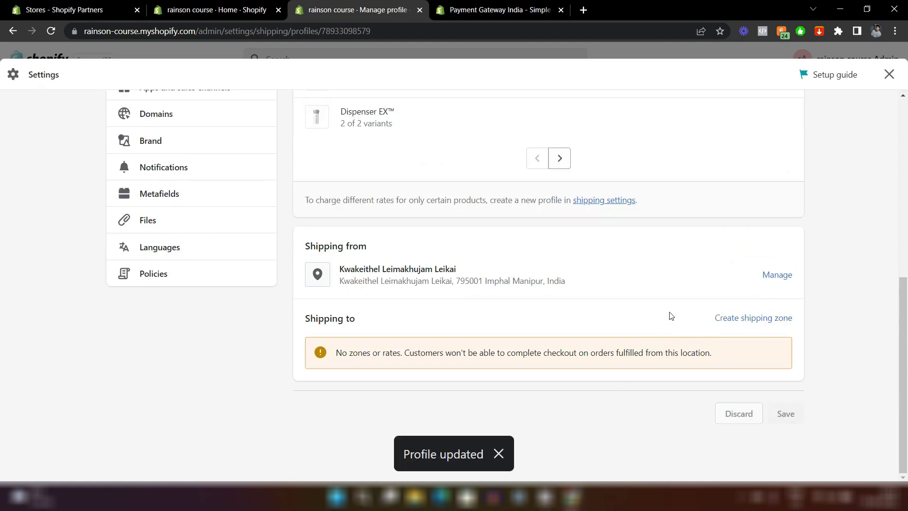
Create a new zone named 'Shipping' with Rest of world selected.
left_click(768, 320)
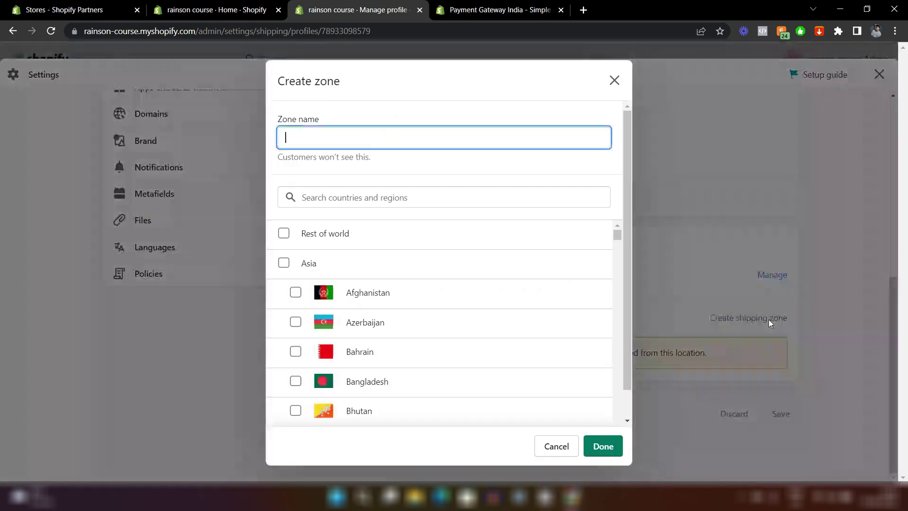
left_click(480, 232)
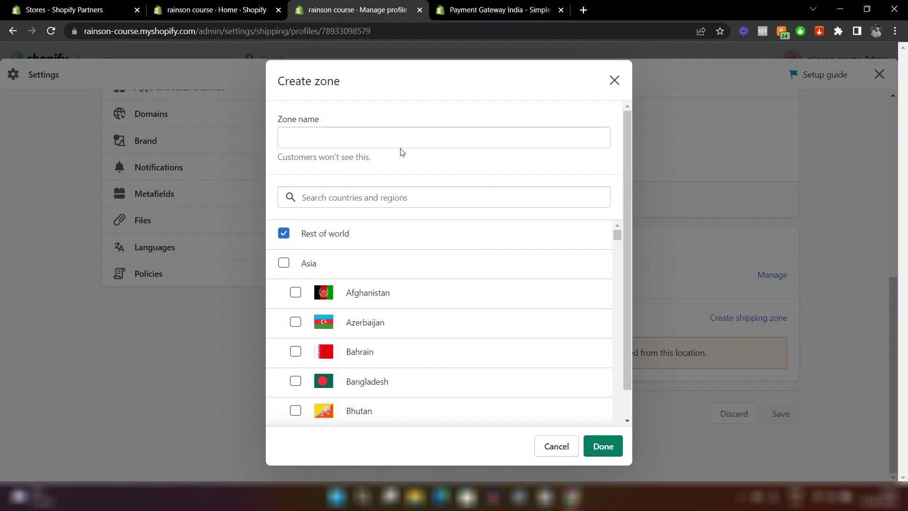
left_click(385, 141)
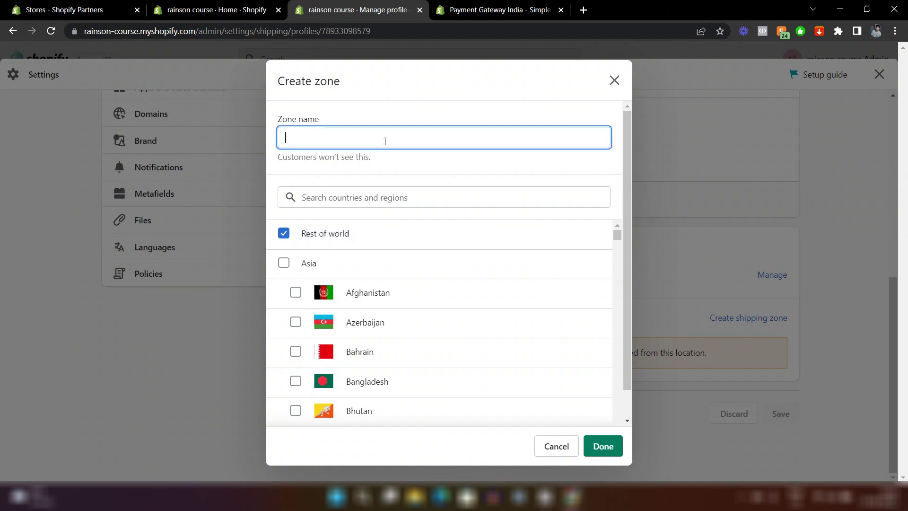
type("Shipping")
left_click(601, 447)
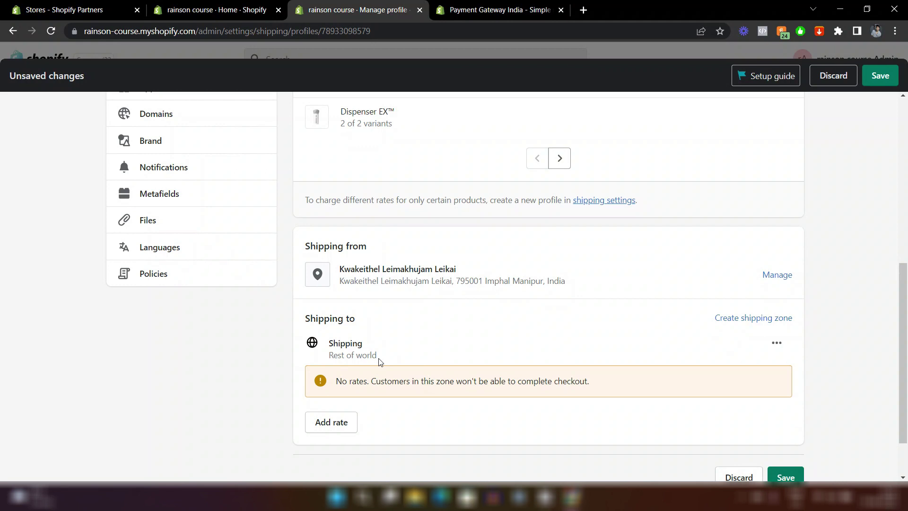
scroll(378, 362, "down", 2)
Add a new rate to the Shipping zone named 'Free Shipping'.
left_click(337, 361)
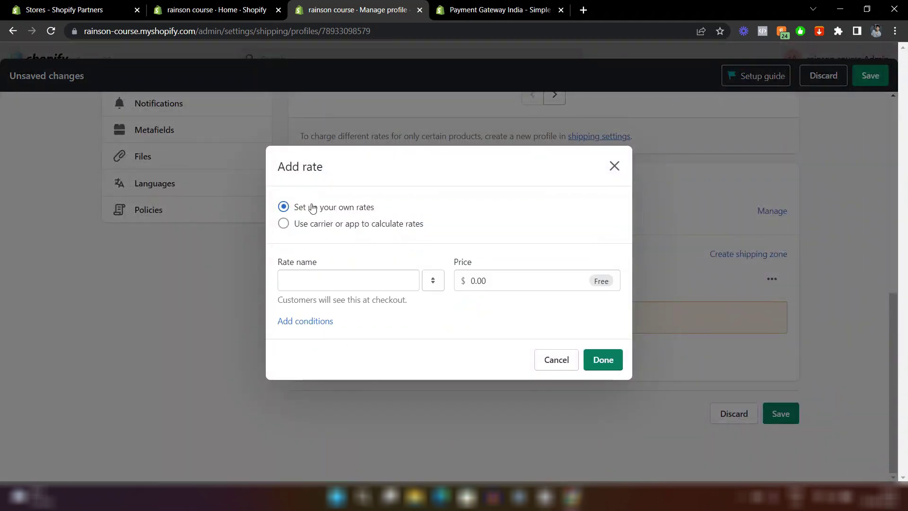
left_click(320, 282)
type("F")
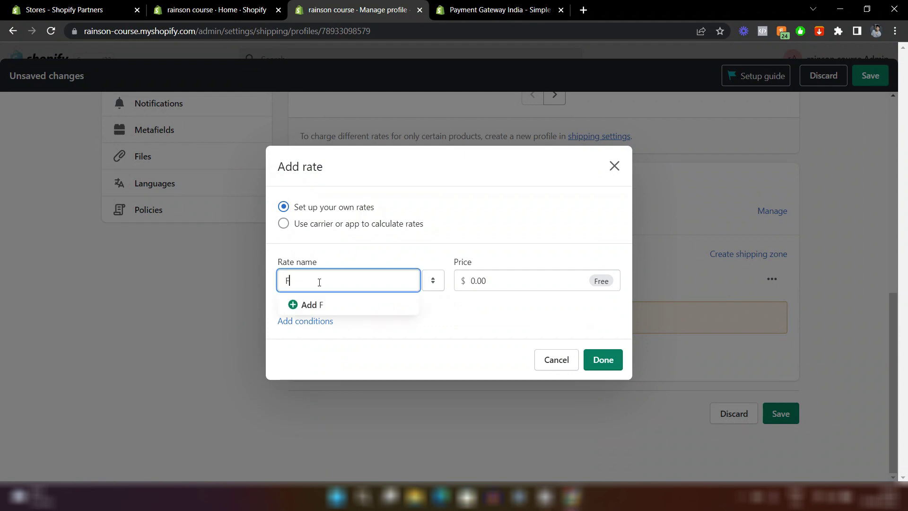
type("ree Shipping")
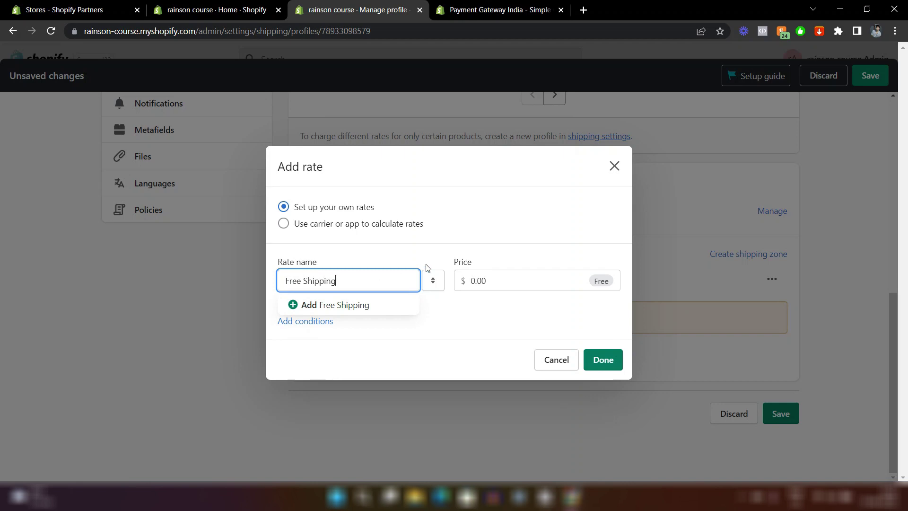
left_click(357, 307)
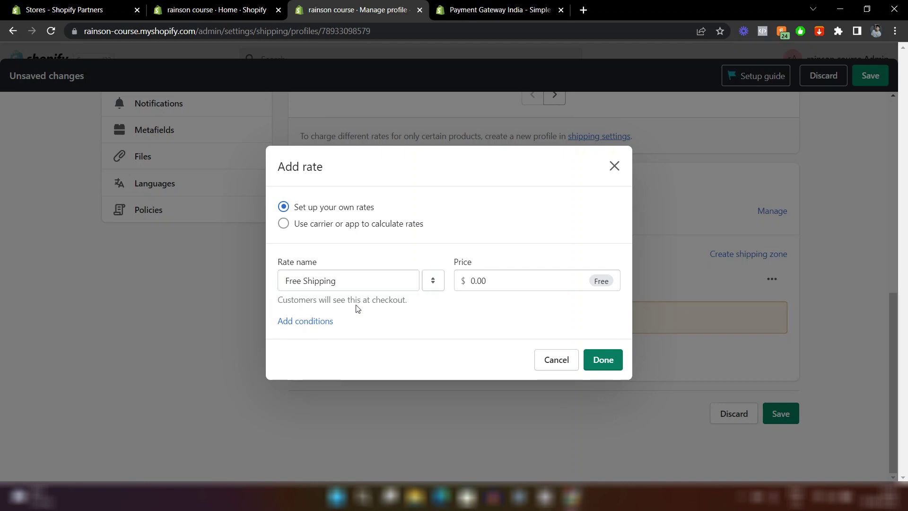
Limit the Free Shipping rate to order prices of $74.00 and up, and add it.
left_click(316, 322)
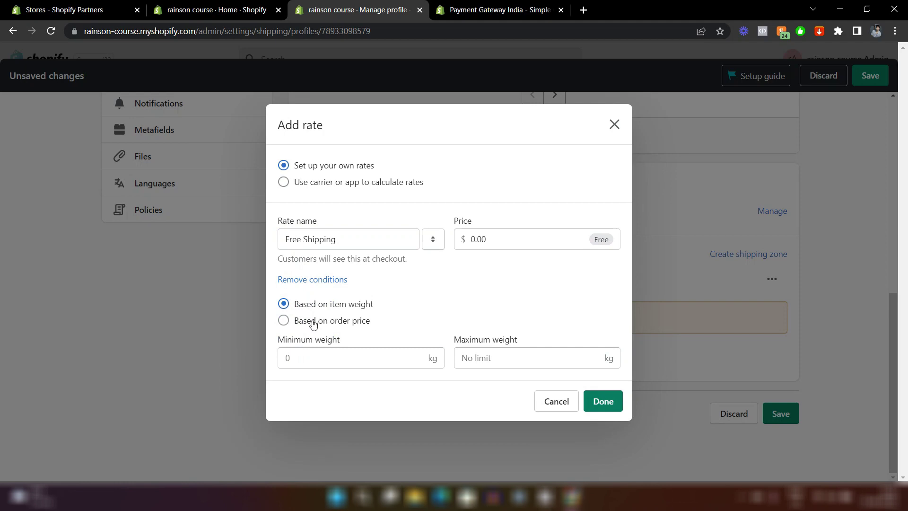
left_click(313, 324)
left_click(299, 359)
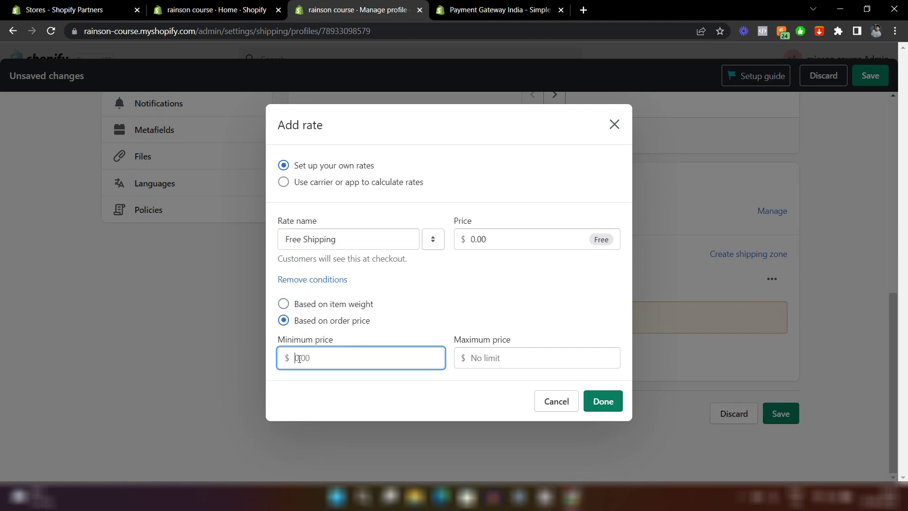
type("74")
left_click(331, 391)
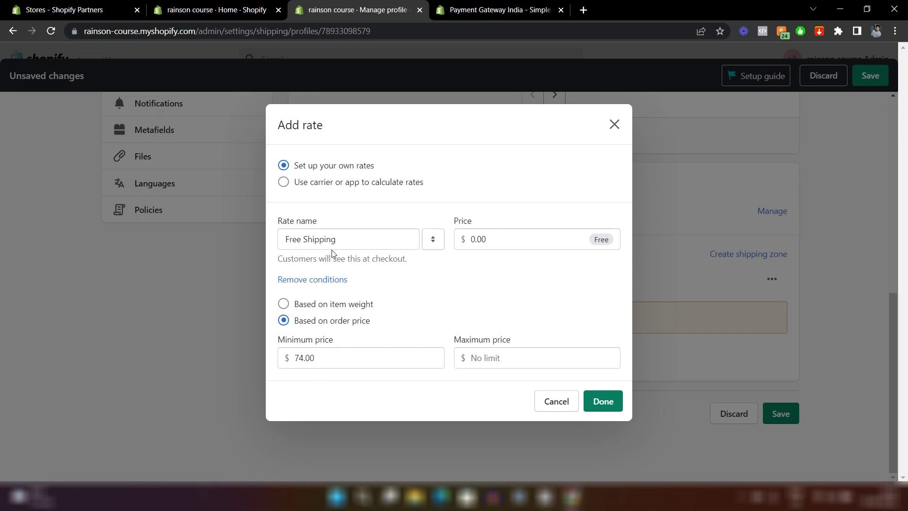
left_click(284, 304)
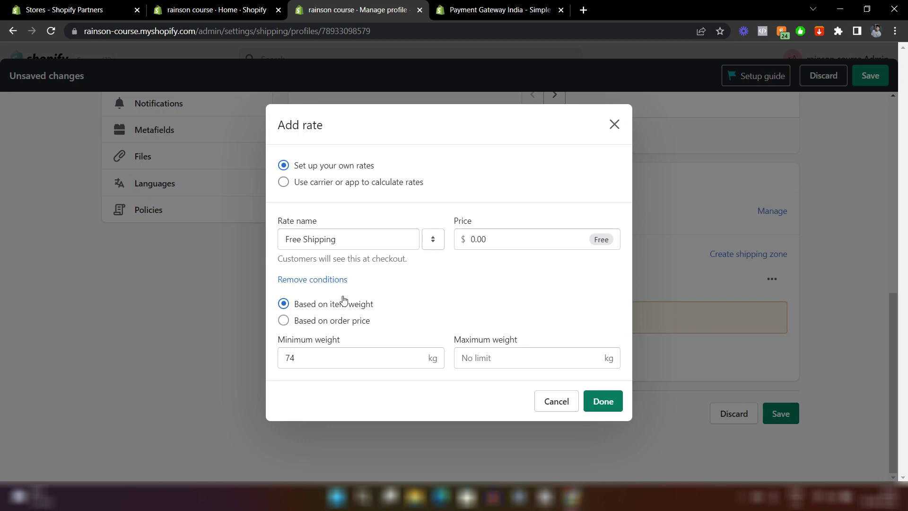
left_click(284, 322)
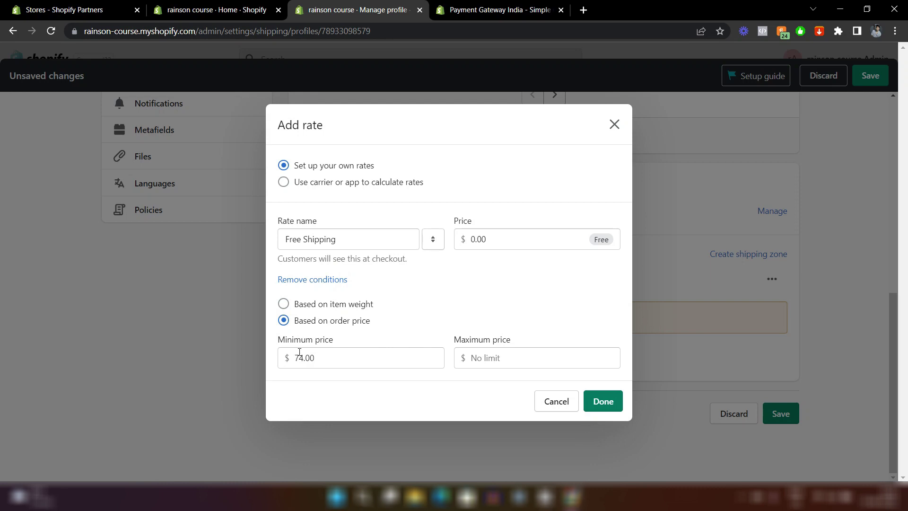
left_click(600, 407)
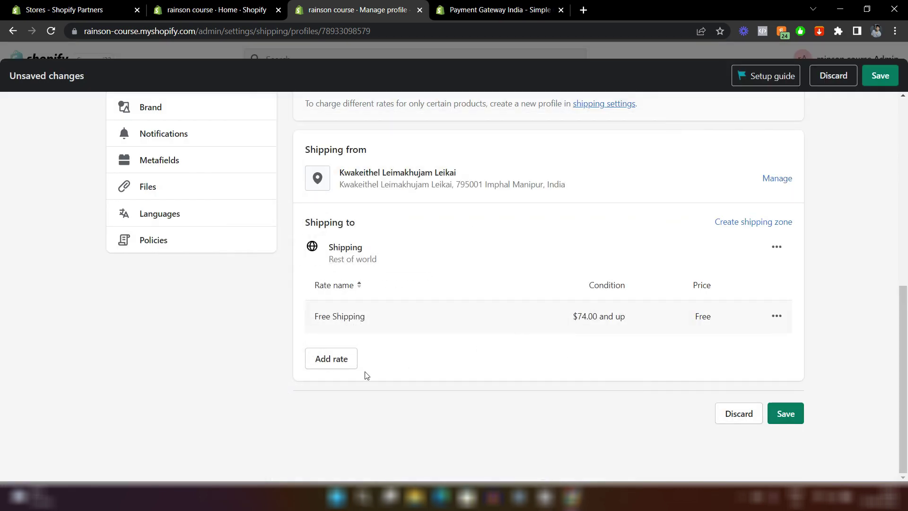
left_click(330, 360)
Name the second rate 'Standard Shipping (5-10 Days)', price it at $3.99, and add it.
left_click(319, 288)
type("Standard Shipping ")
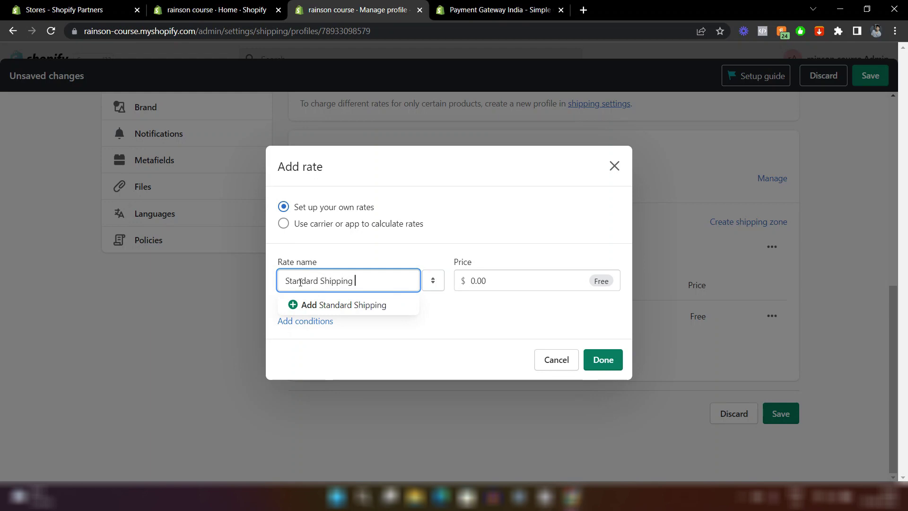
type("(5-10 Day")
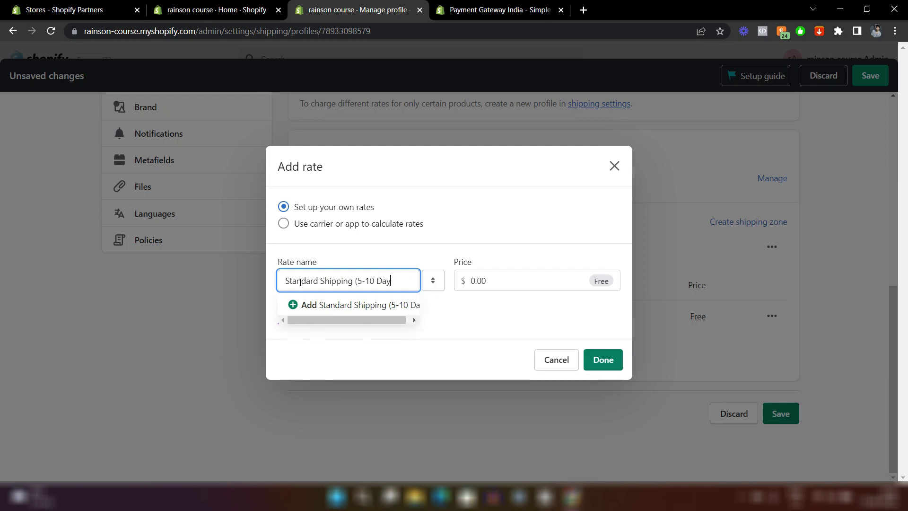
type("s)")
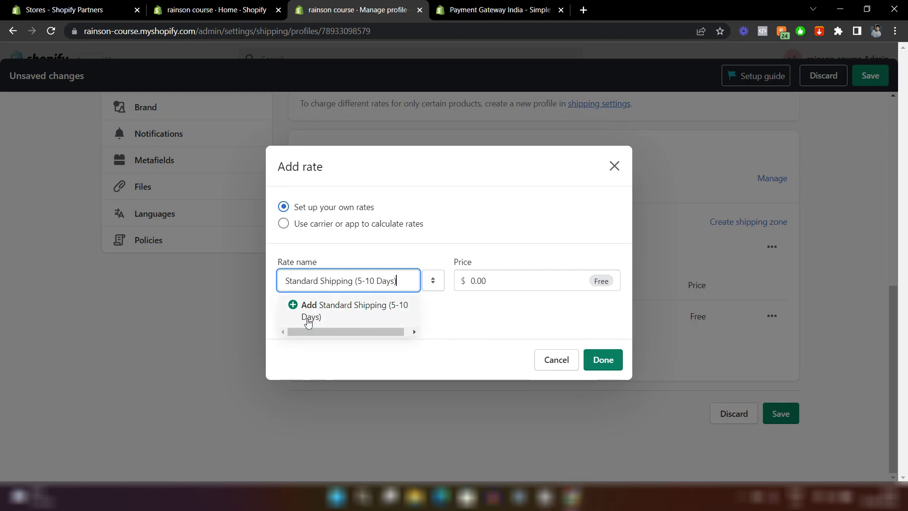
left_click(312, 316)
left_click(471, 280)
type("1")
key("Delete")
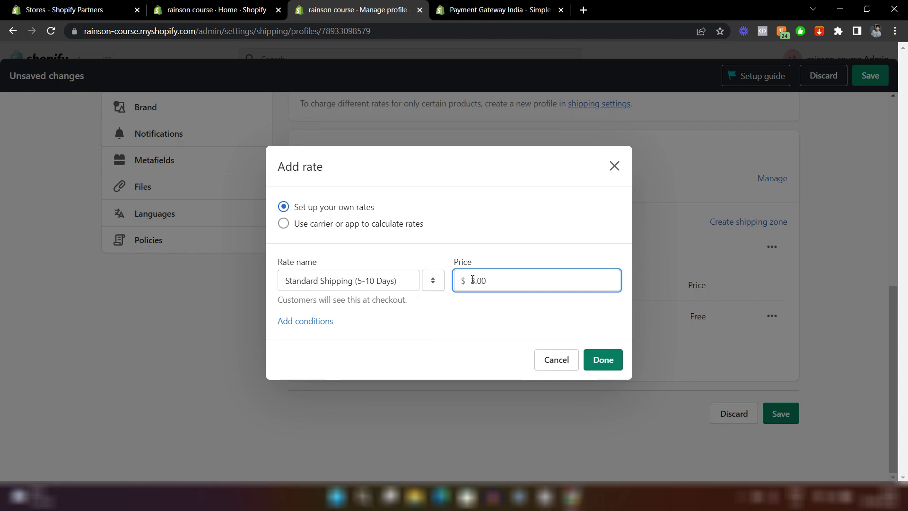
type("99")
key("Delete")
key("Delete")
left_click(397, 310)
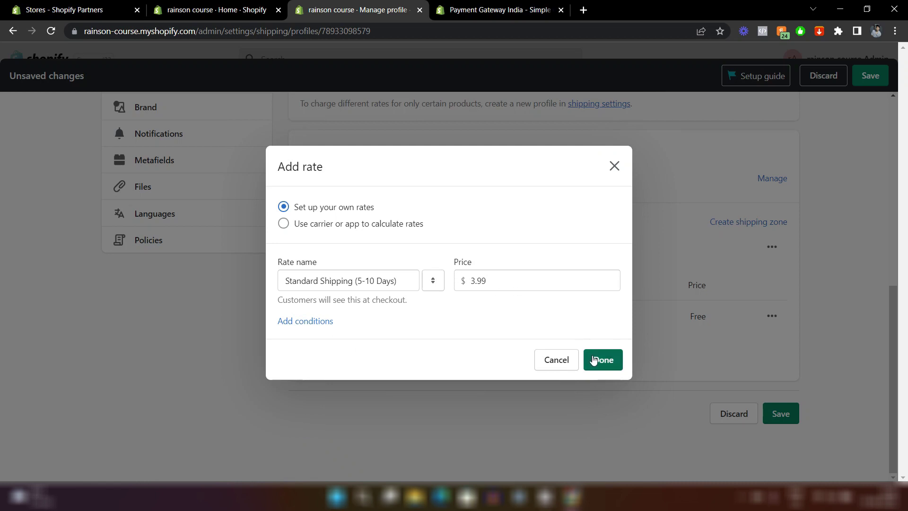
left_click(594, 360)
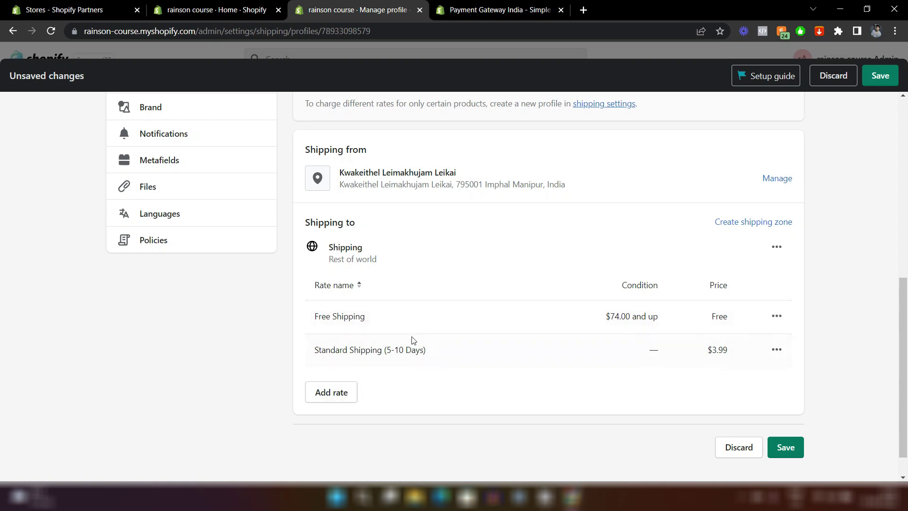
Start another shipping zone and select Canada by searching 'cana'.
left_click(777, 226)
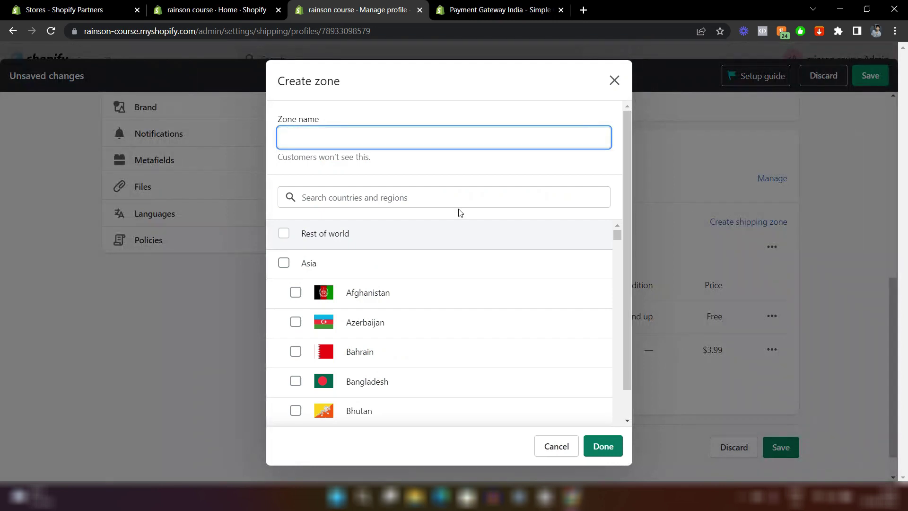
left_click(431, 203)
type("cana")
left_click(283, 233)
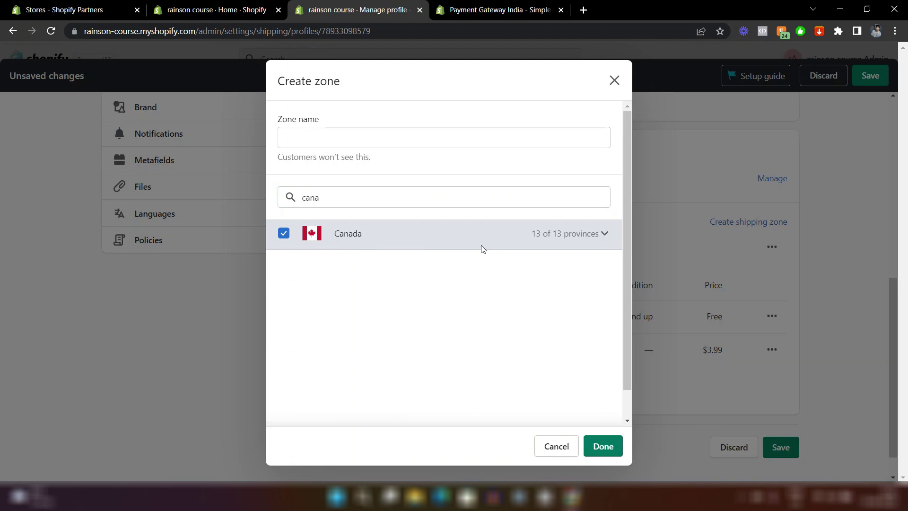
Expand Canada's 13 provinces to review them, then collapse the list.
left_click(601, 237)
scroll(469, 300, "down", 4)
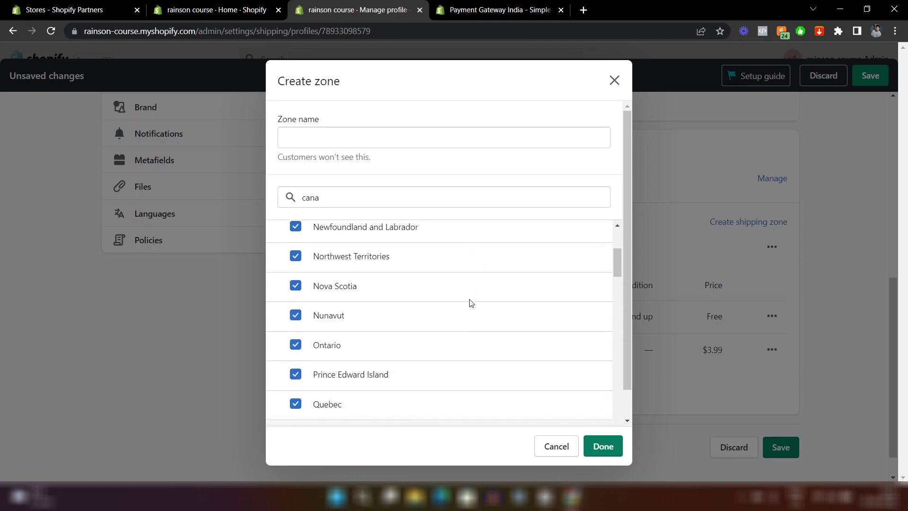
scroll(468, 302, "down", 1)
scroll(468, 301, "up", 4)
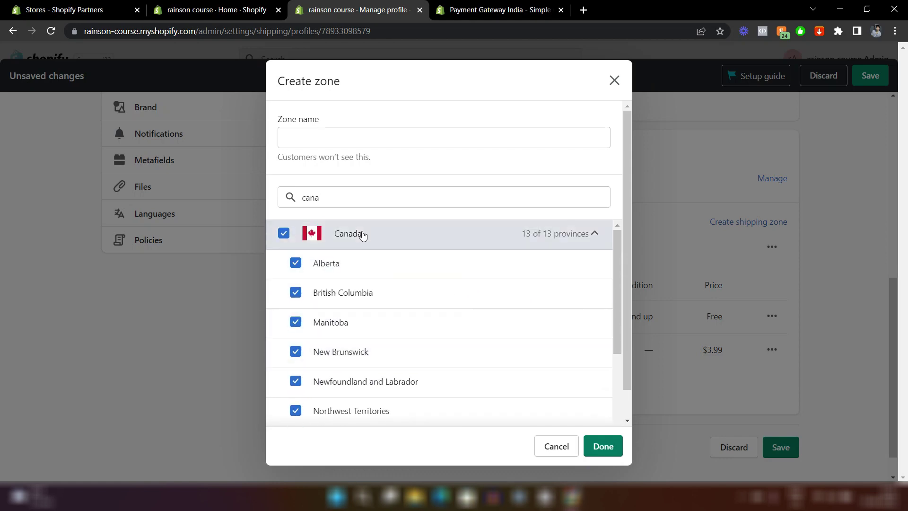
left_click(594, 234)
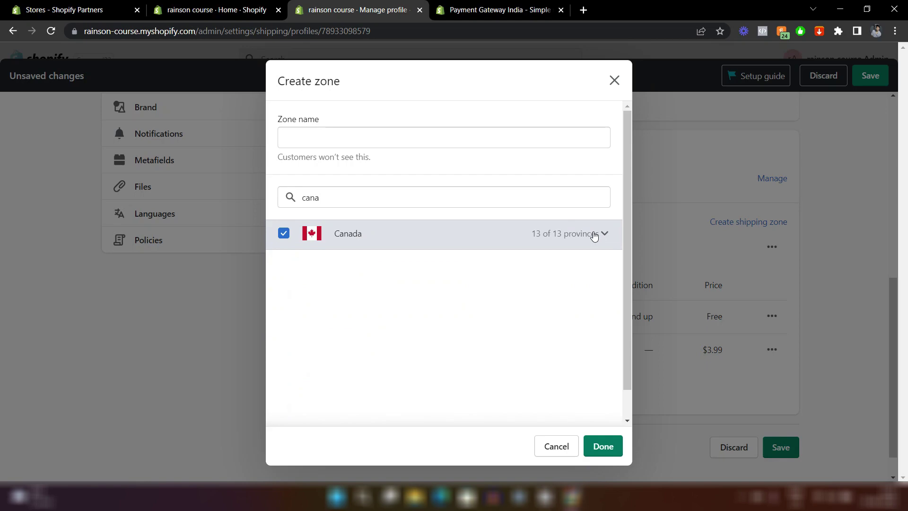
Discard the Canada zone, return to Shipping and delivery, and scroll to Local Delivery.
left_click(614, 80)
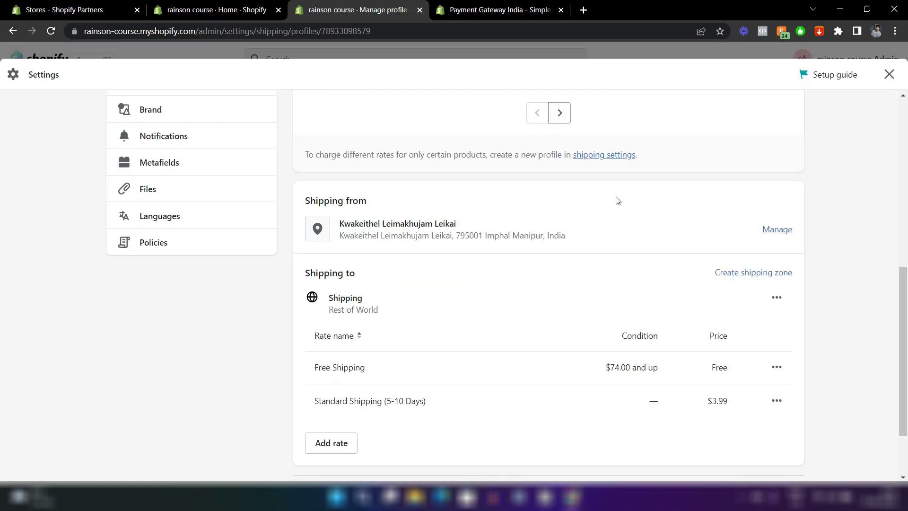
scroll(616, 200, "up", 4)
scroll(617, 200, "up", 4)
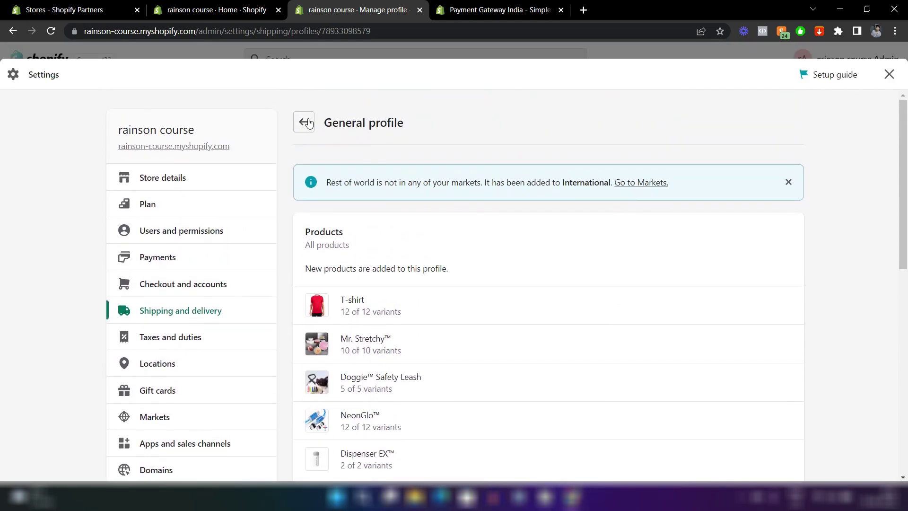
left_click(304, 123)
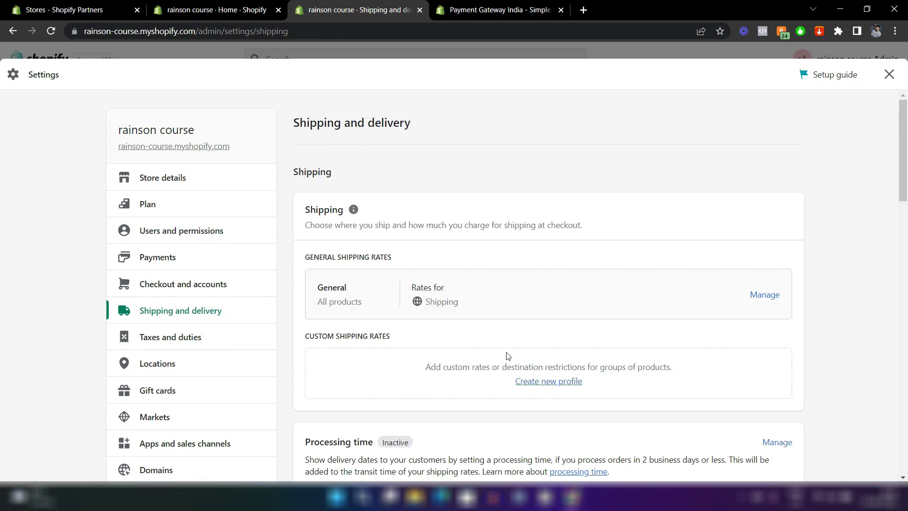
scroll(507, 356, "down", 2)
scroll(506, 355, "down", 3)
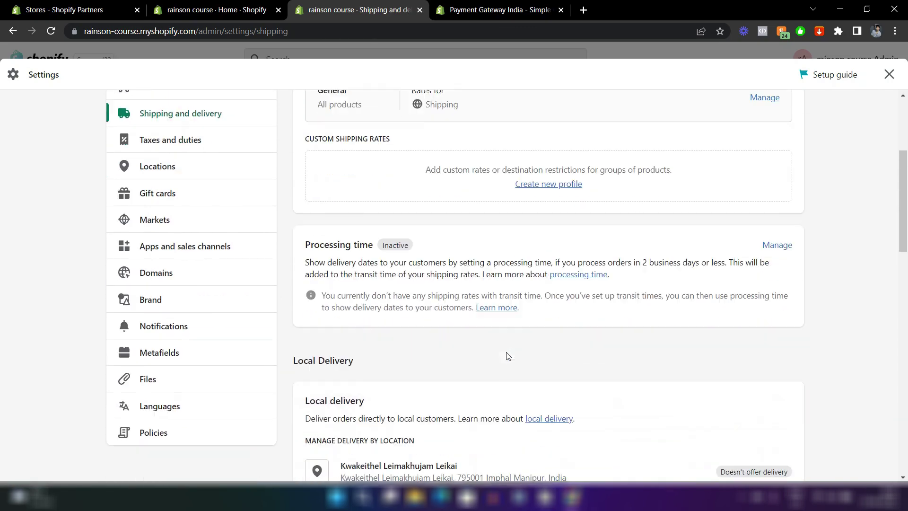
scroll(537, 372, "down", 2)
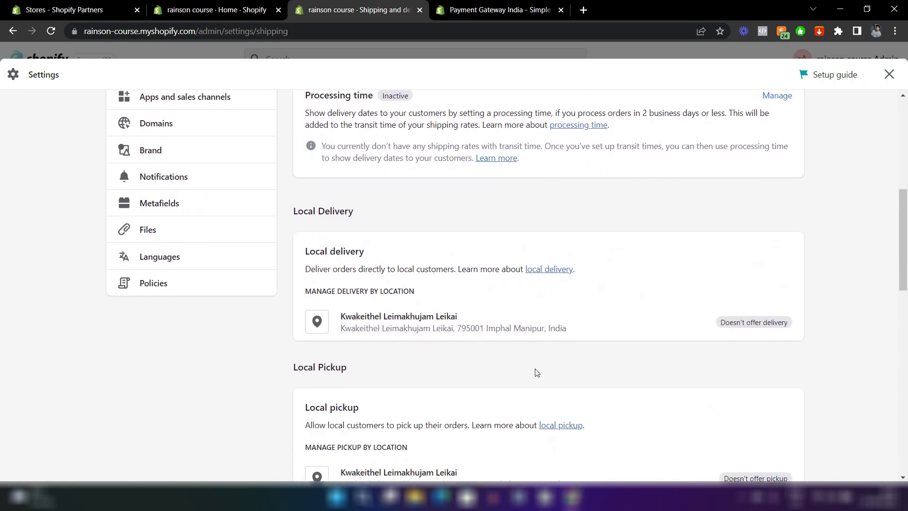
Open the store location's local delivery settings and enable local delivery.
left_click(410, 308)
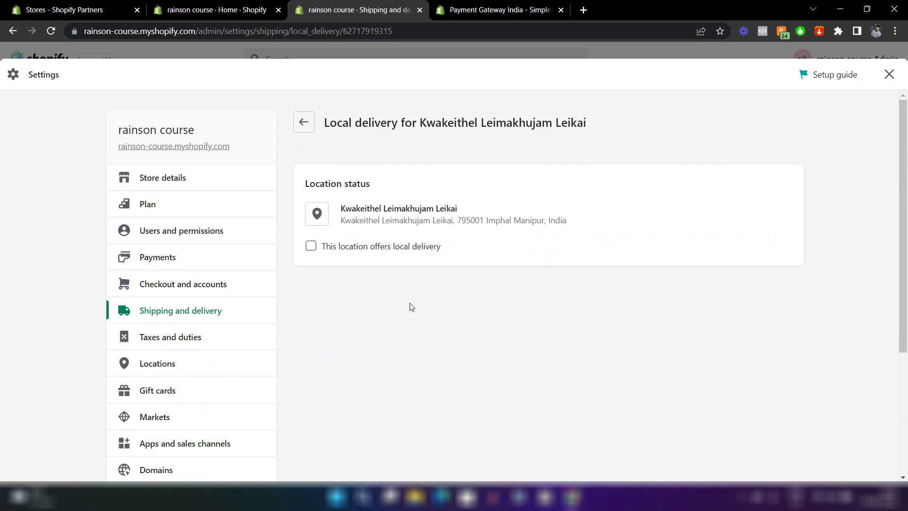
left_click(311, 248)
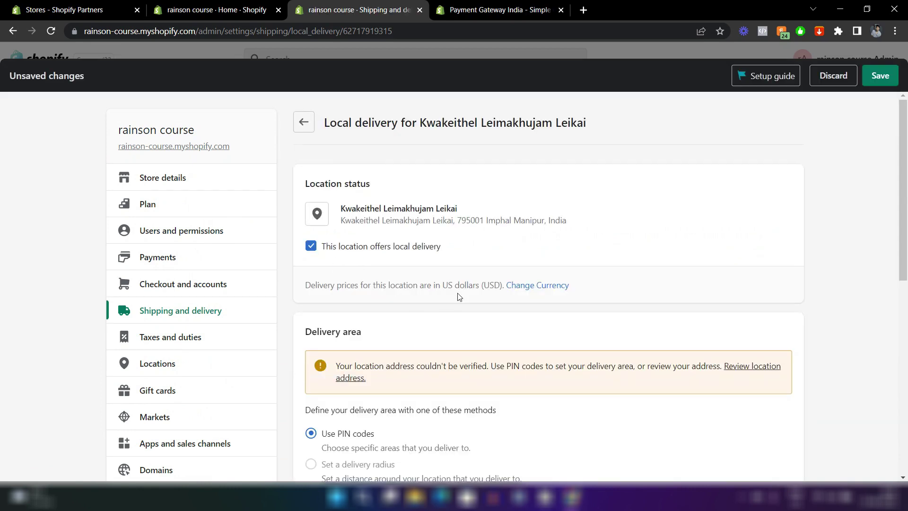
scroll(457, 296, "down", 2)
scroll(458, 297, "up", 2)
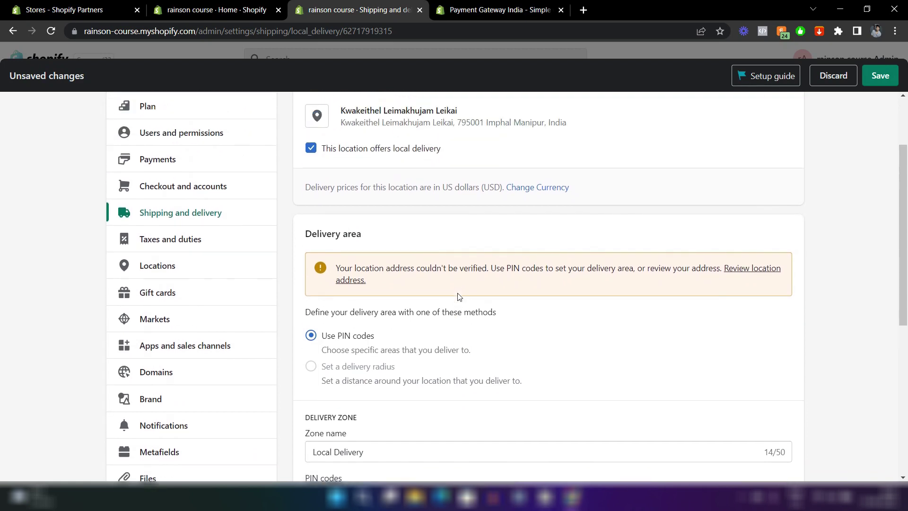
scroll(474, 330, "down", 2)
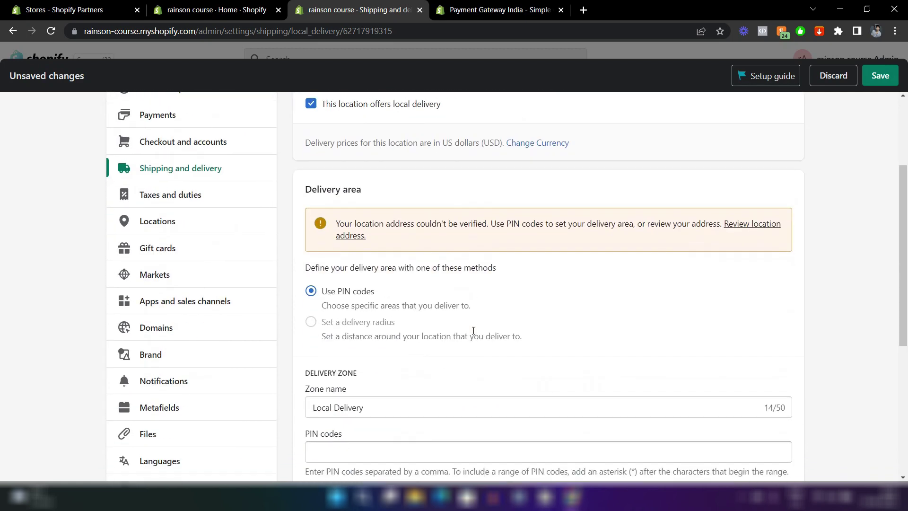
scroll(367, 298, "down", 3)
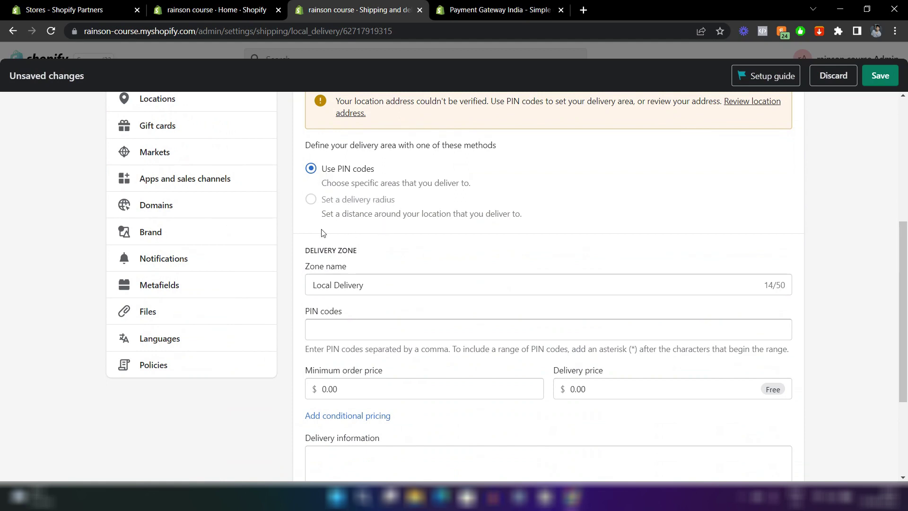
scroll(377, 262, "down", 2)
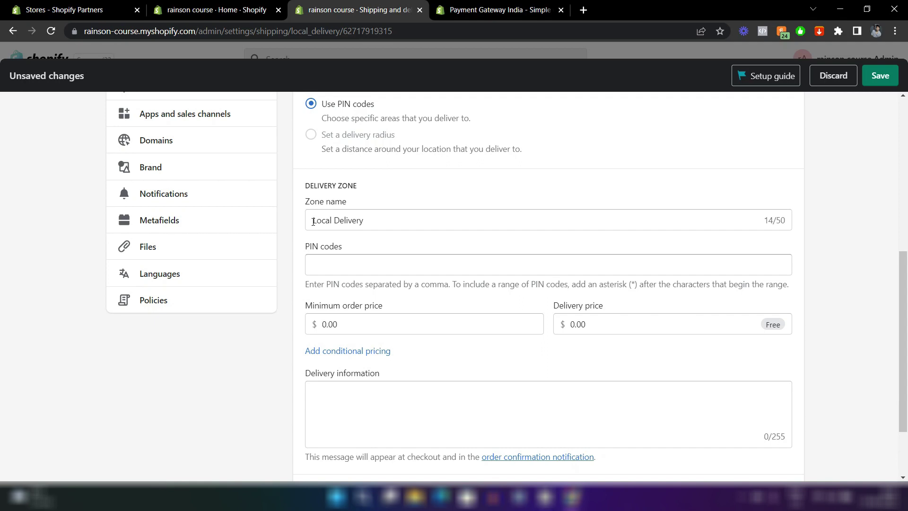
Review the delivery zone's PIN codes and delivery information fields, leaving them empty.
left_click(356, 263)
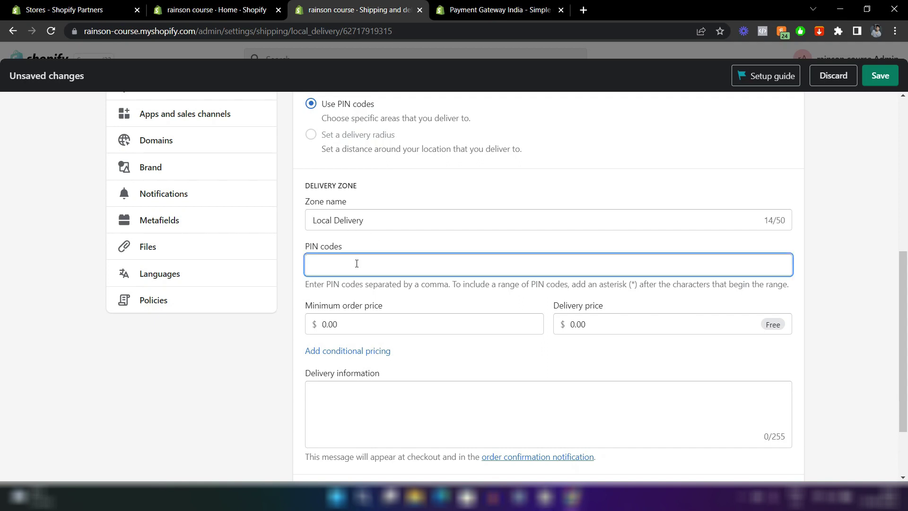
scroll(428, 324, "down", 2)
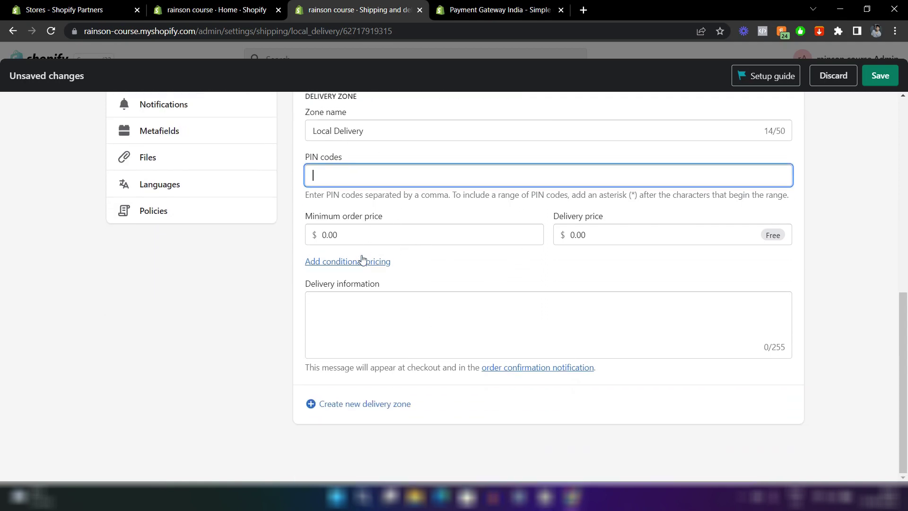
left_click(353, 305)
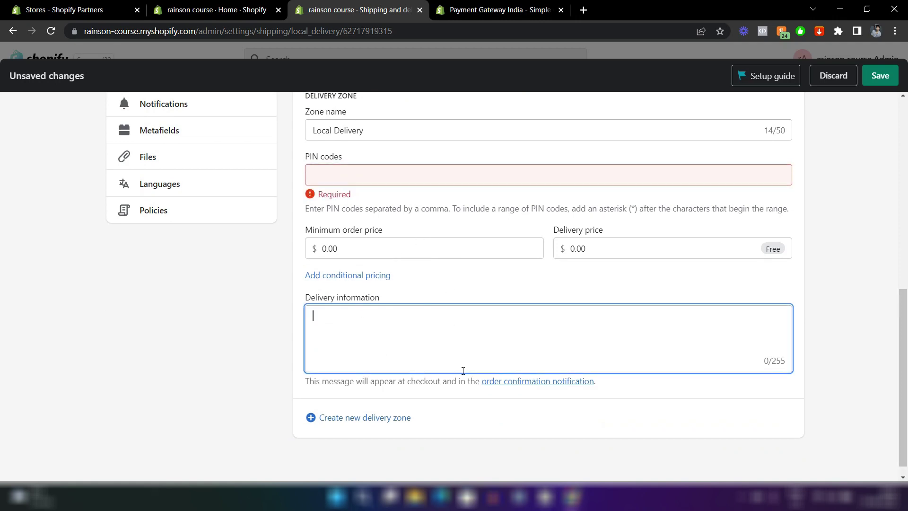
scroll(462, 370, "down", 1)
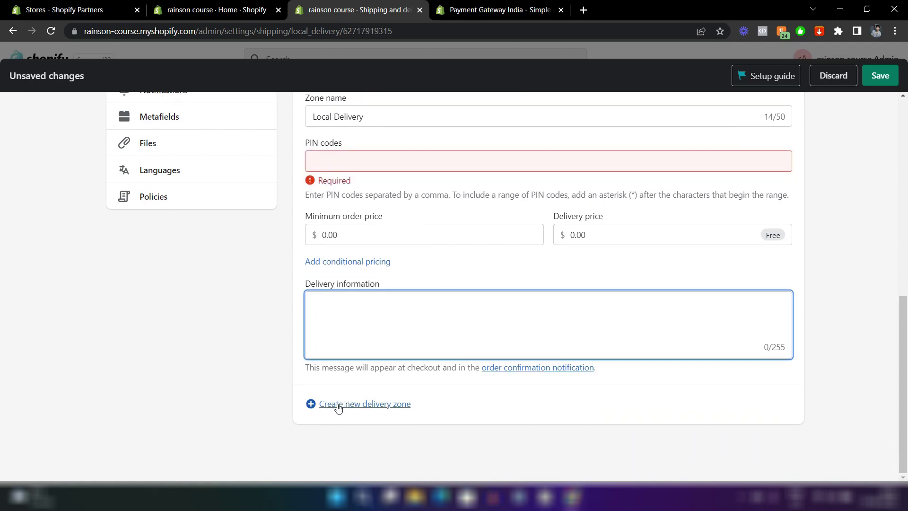
left_click(480, 271)
scroll(401, 310, "up", 5)
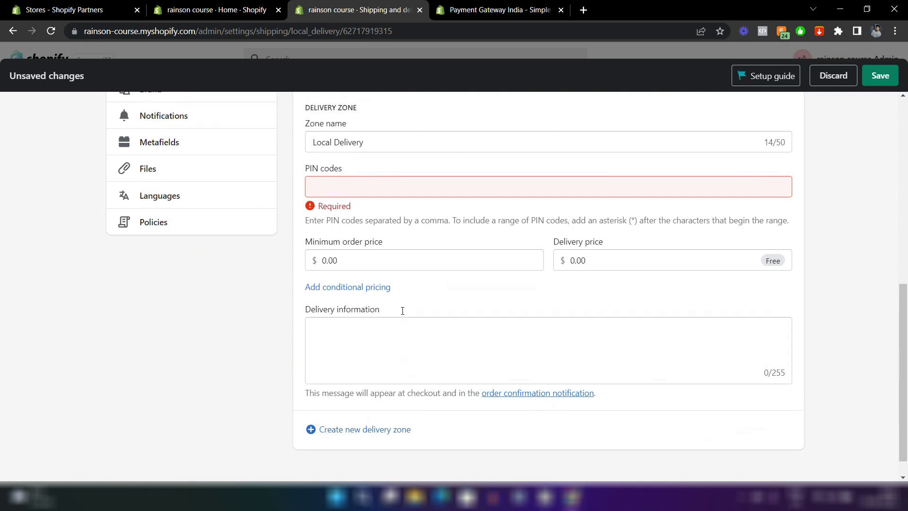
scroll(403, 311, "up", 4)
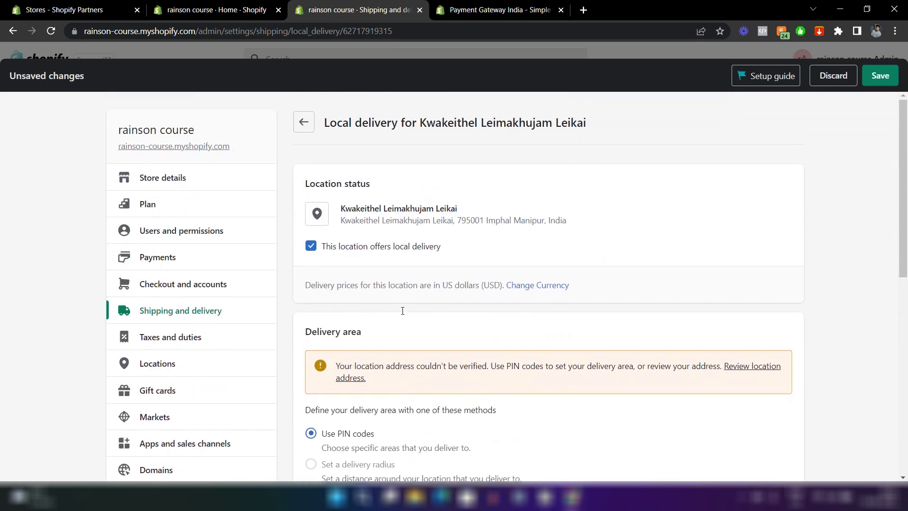
Leave Local delivery unsaved and scroll through the Shipping and delivery settings.
left_click(299, 120)
scroll(516, 197, "down", 8)
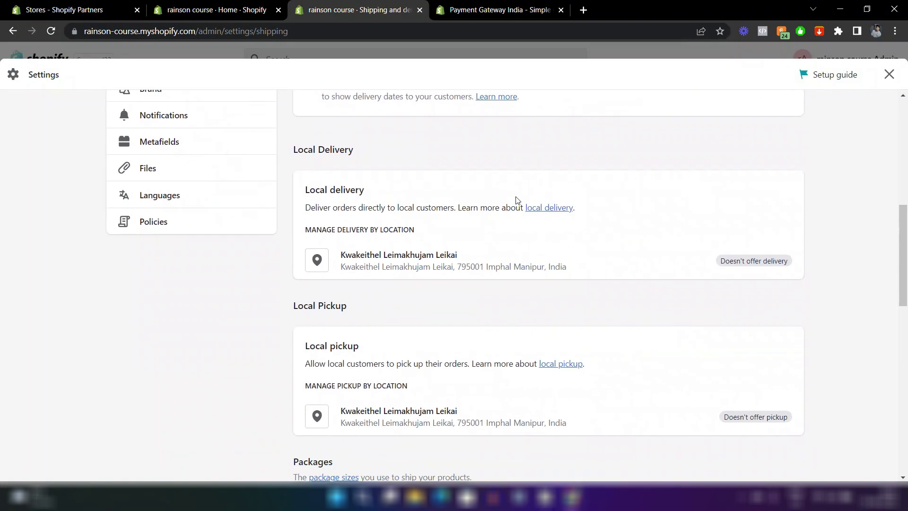
scroll(517, 199, "up", 8)
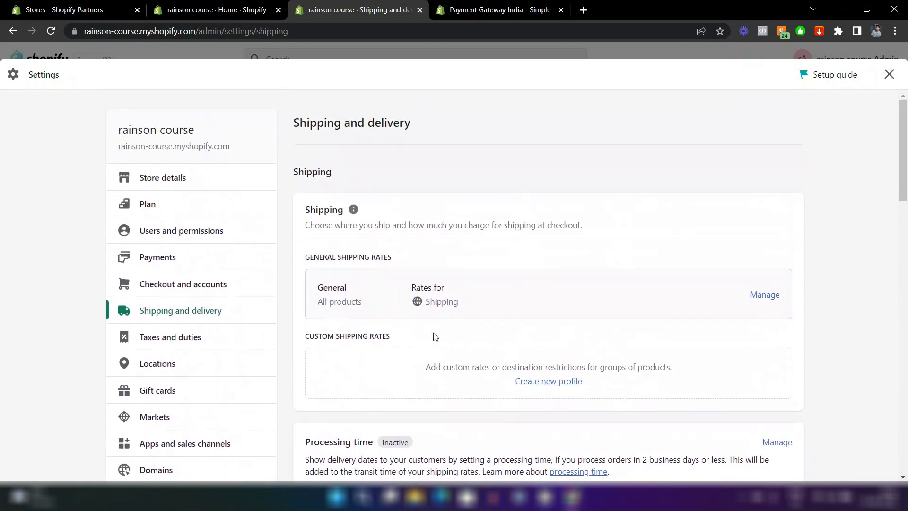
scroll(524, 352, "down", 3)
scroll(468, 397, "down", 3)
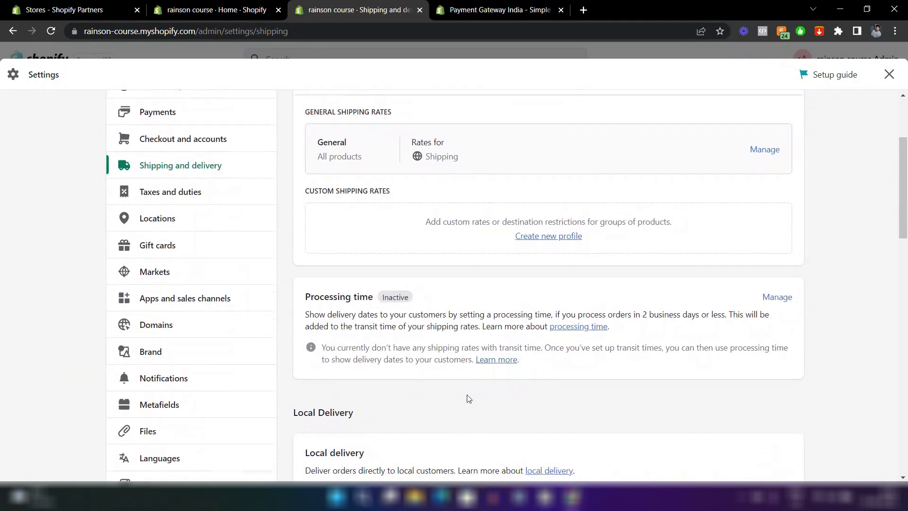
scroll(487, 431, "down", 2)
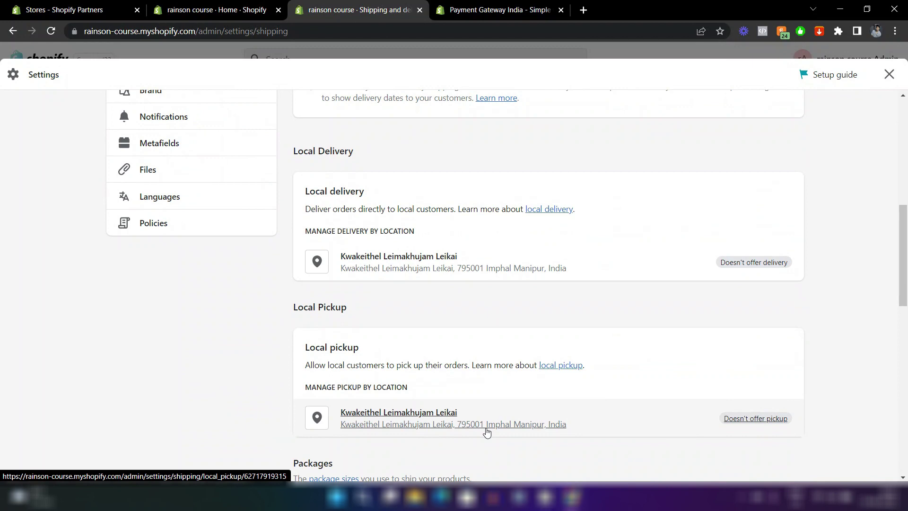
scroll(487, 431, "down", 3)
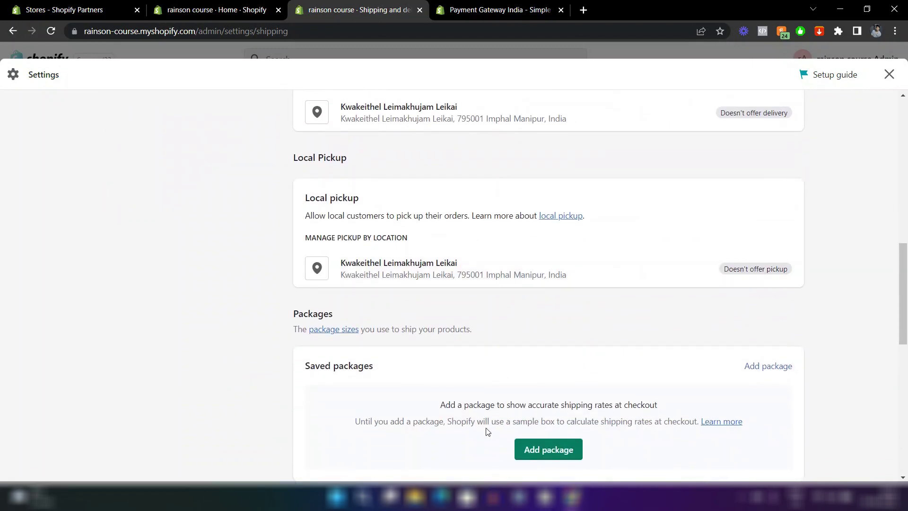
scroll(487, 431, "down", 6)
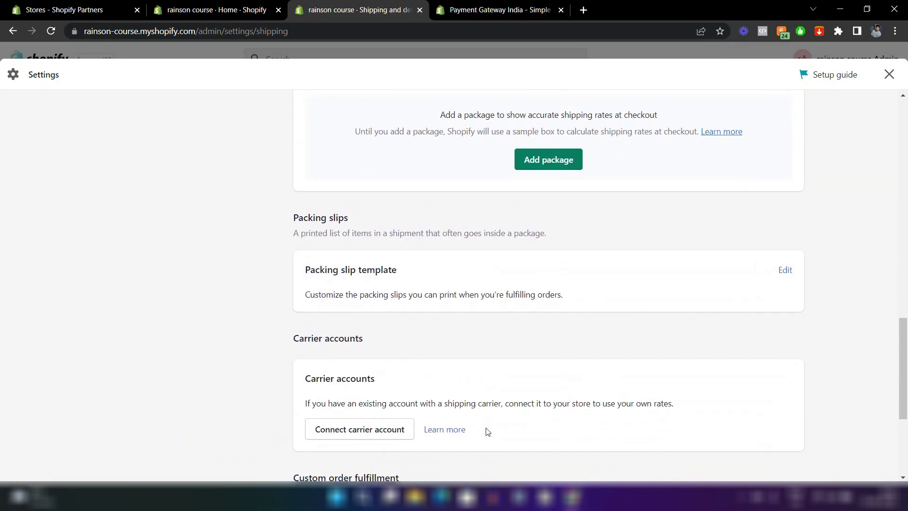
scroll(487, 431, "down", 3)
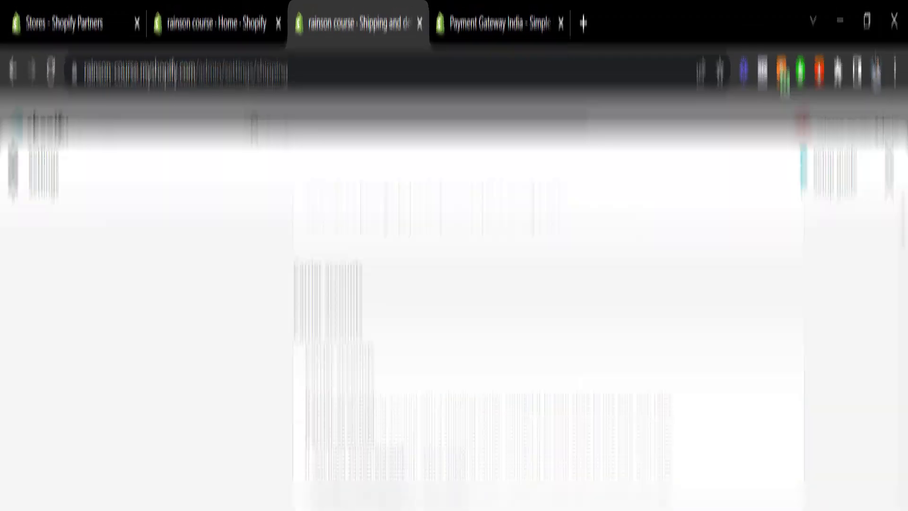